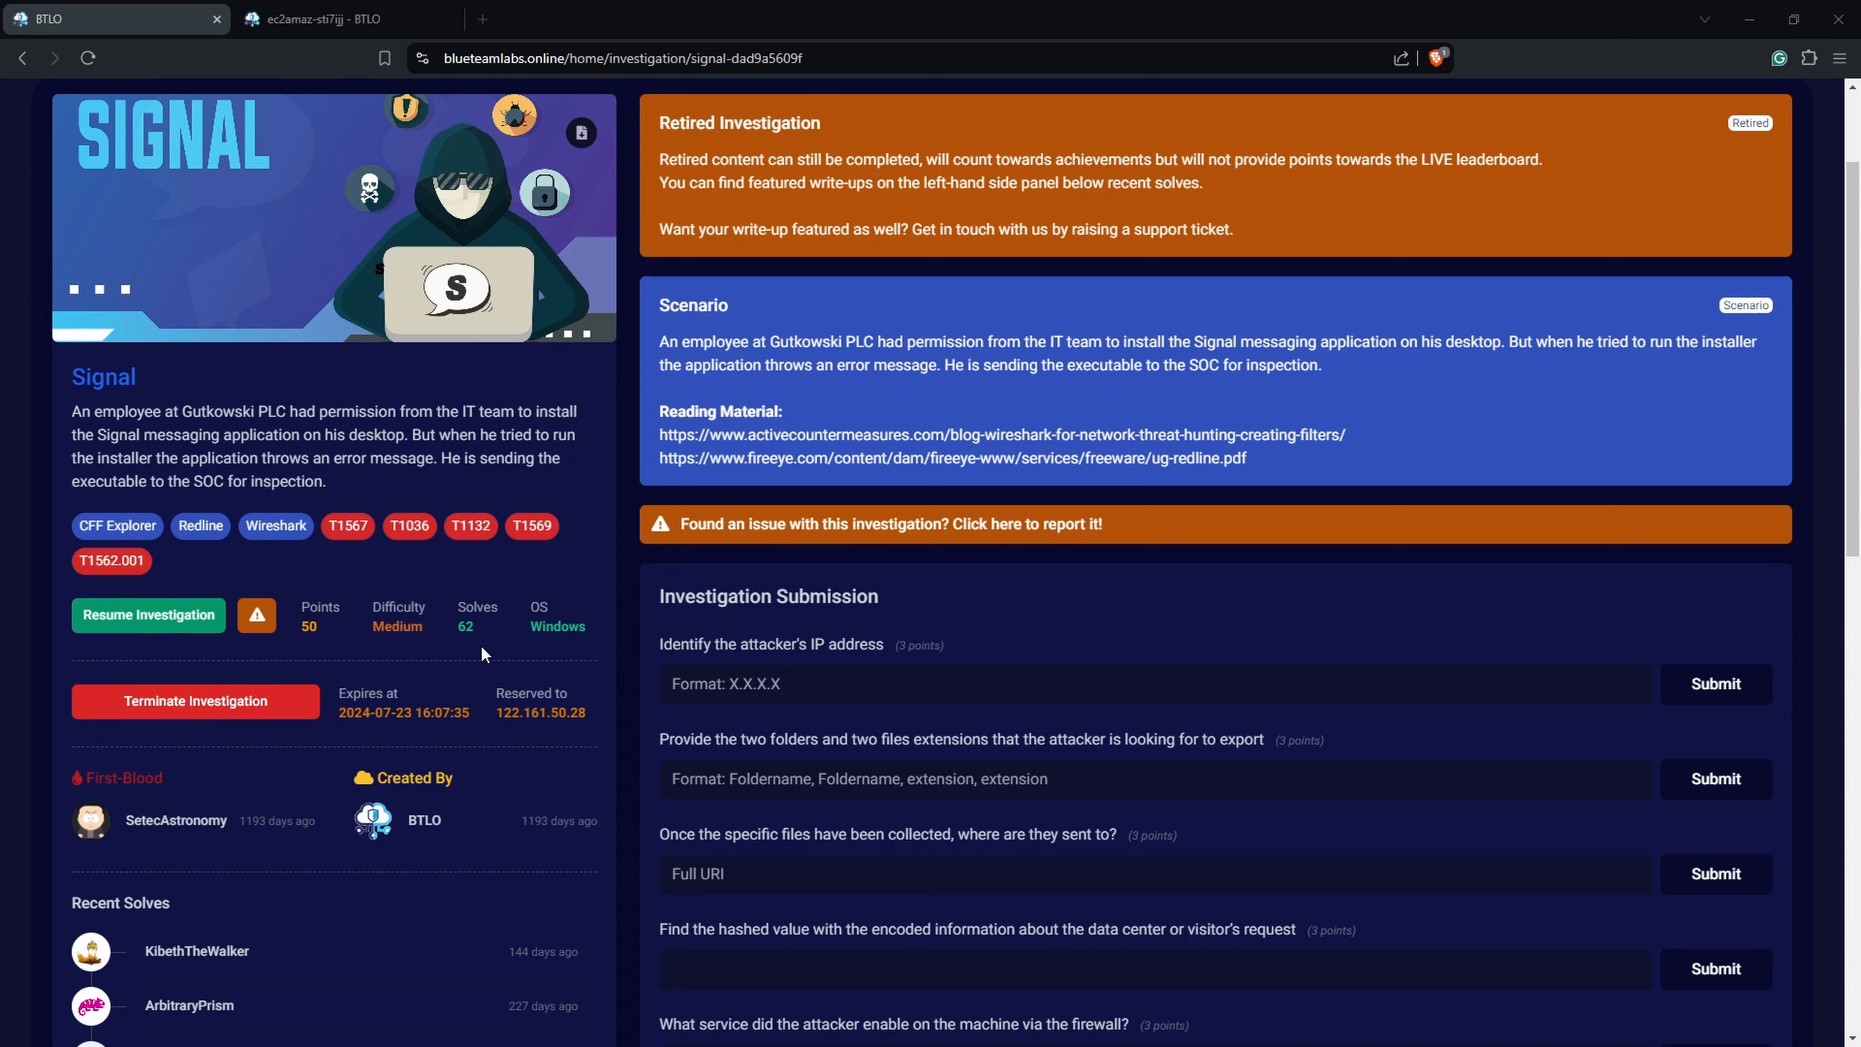
pyautogui.doubleClick(472, 633)
pyautogui.click(495, 638)
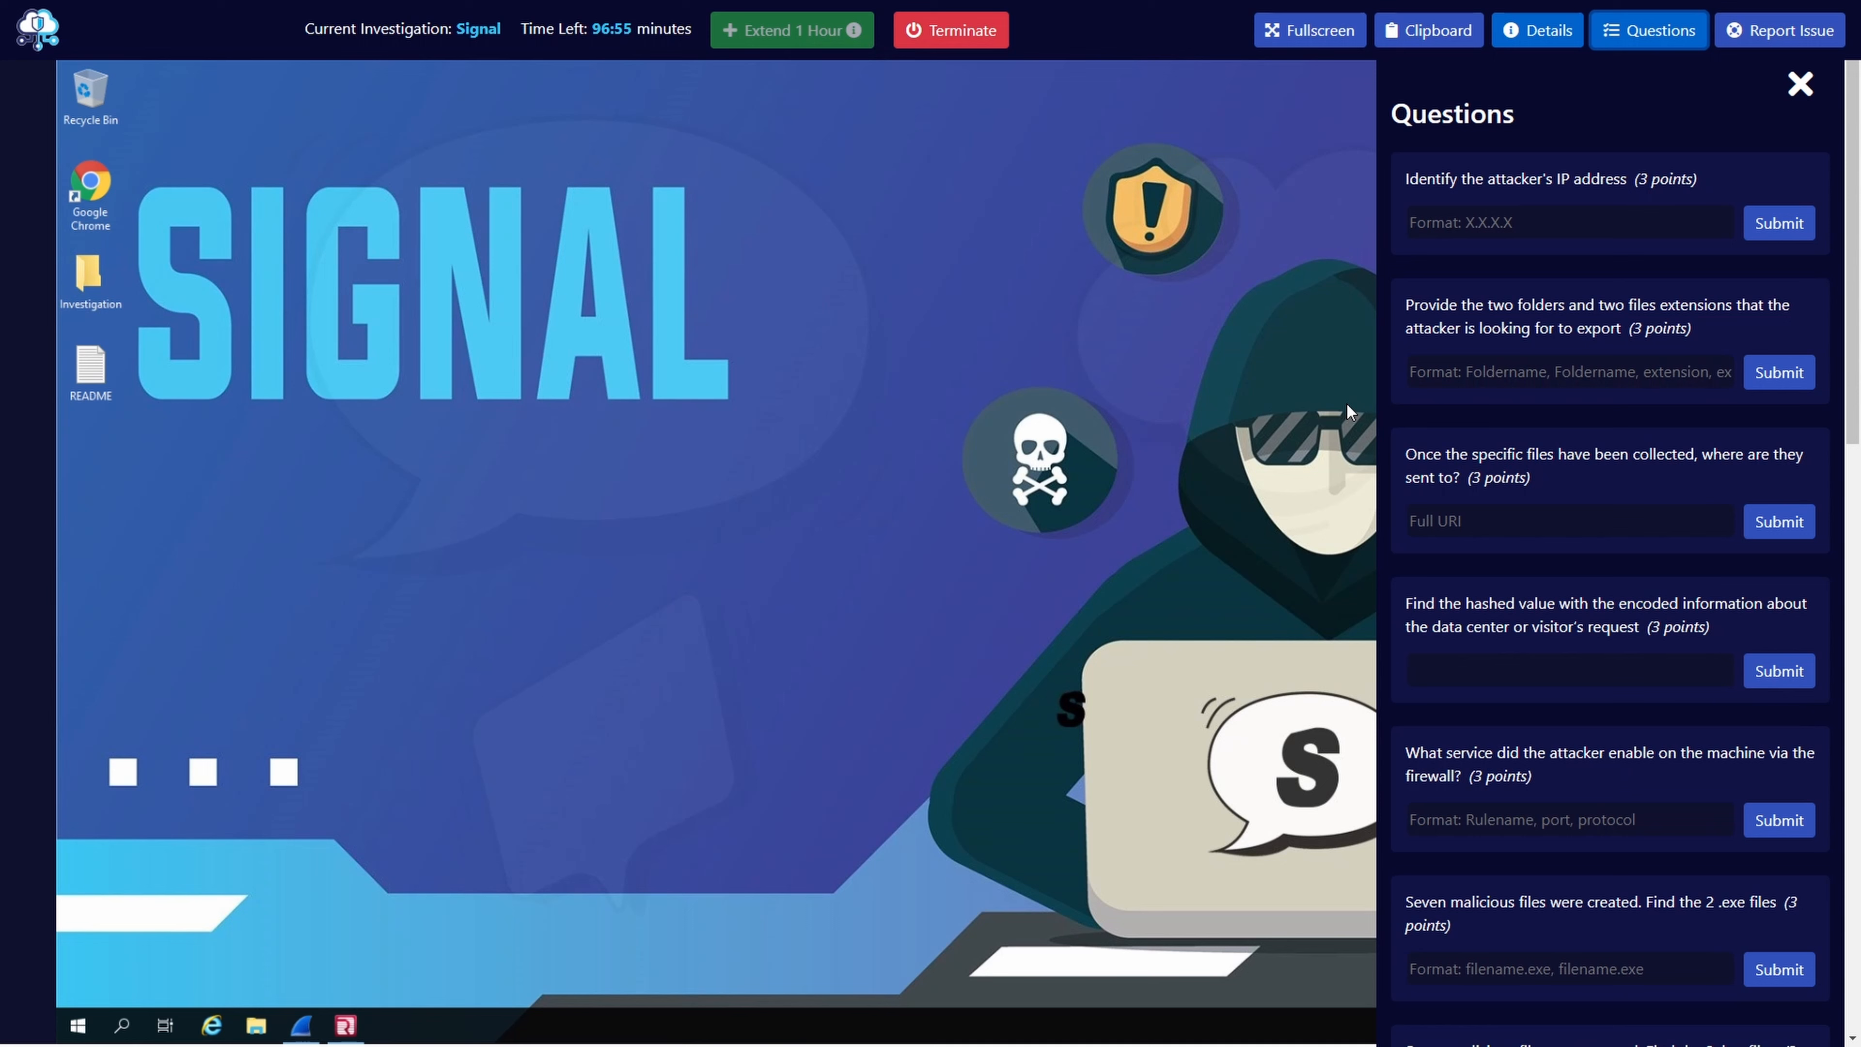
# - Check the contents of the desktop's Investigation folder and switch to the traffic-analysis.pcap capture in Wireshark
pyautogui.click(1800, 84)
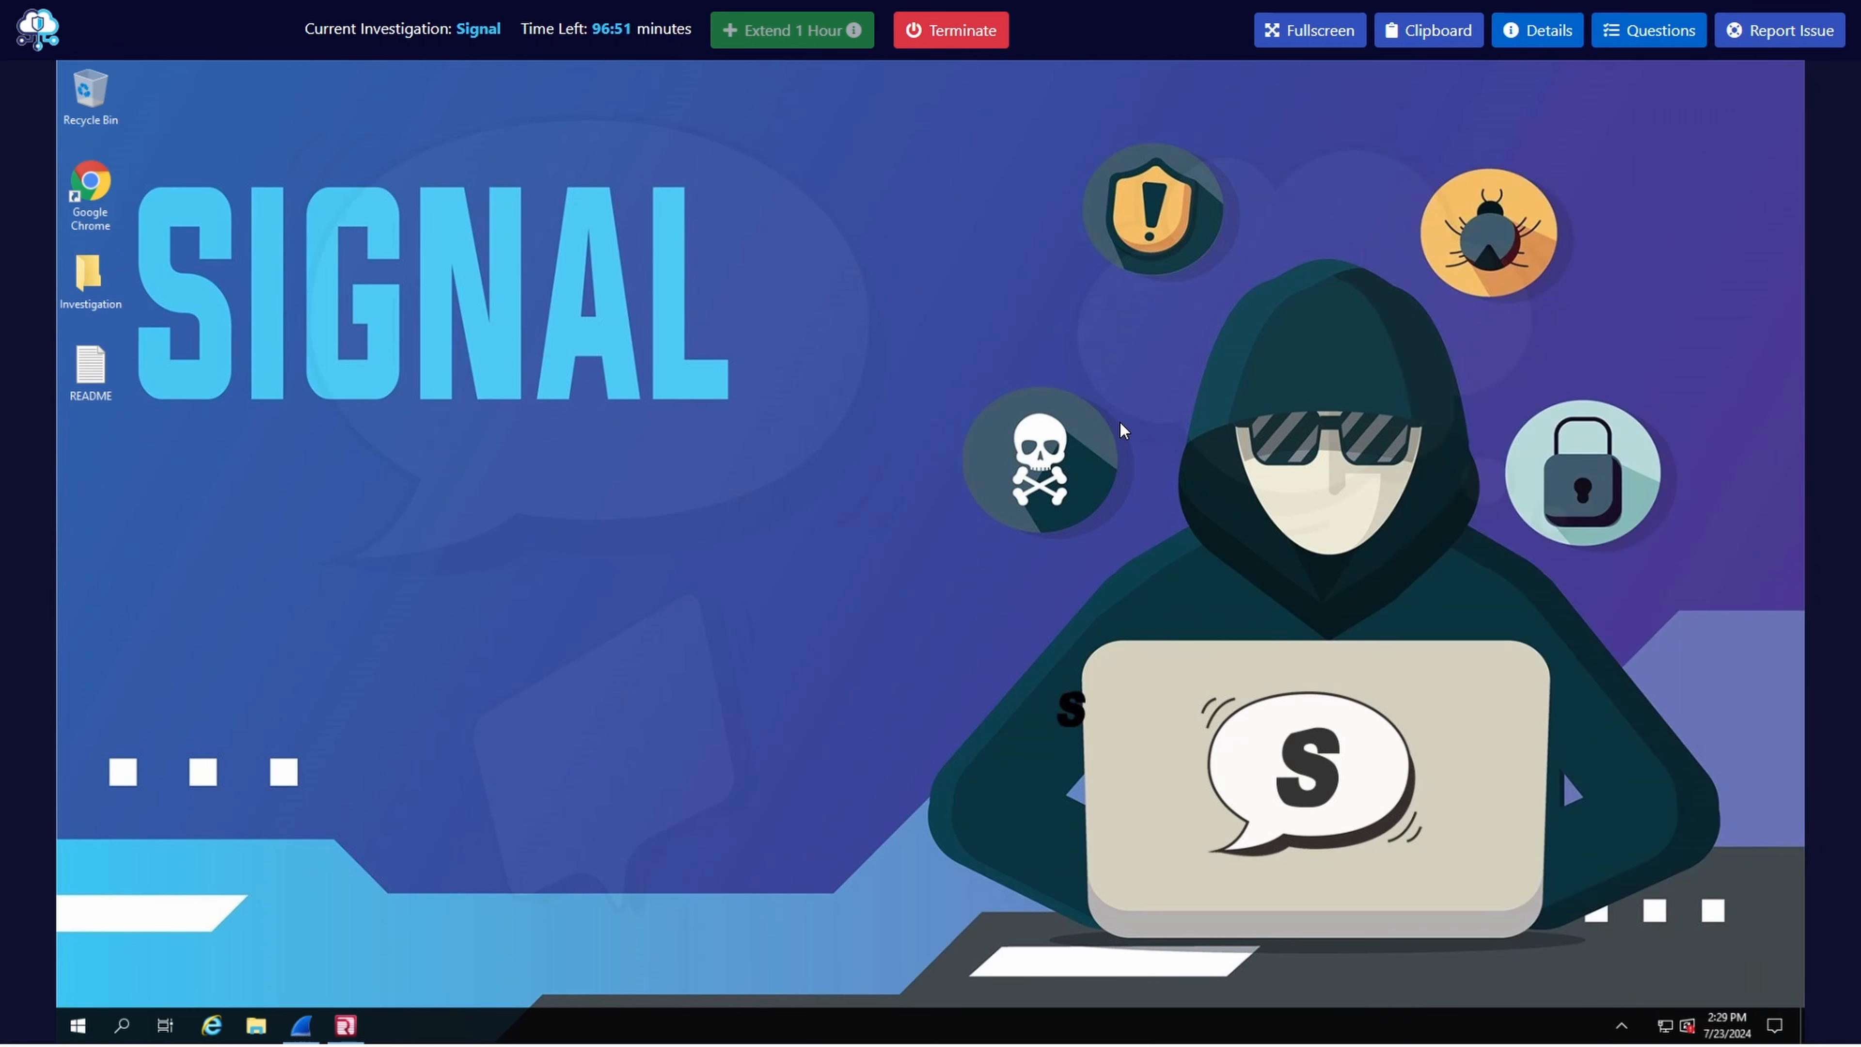
pyautogui.doubleClick(106, 281)
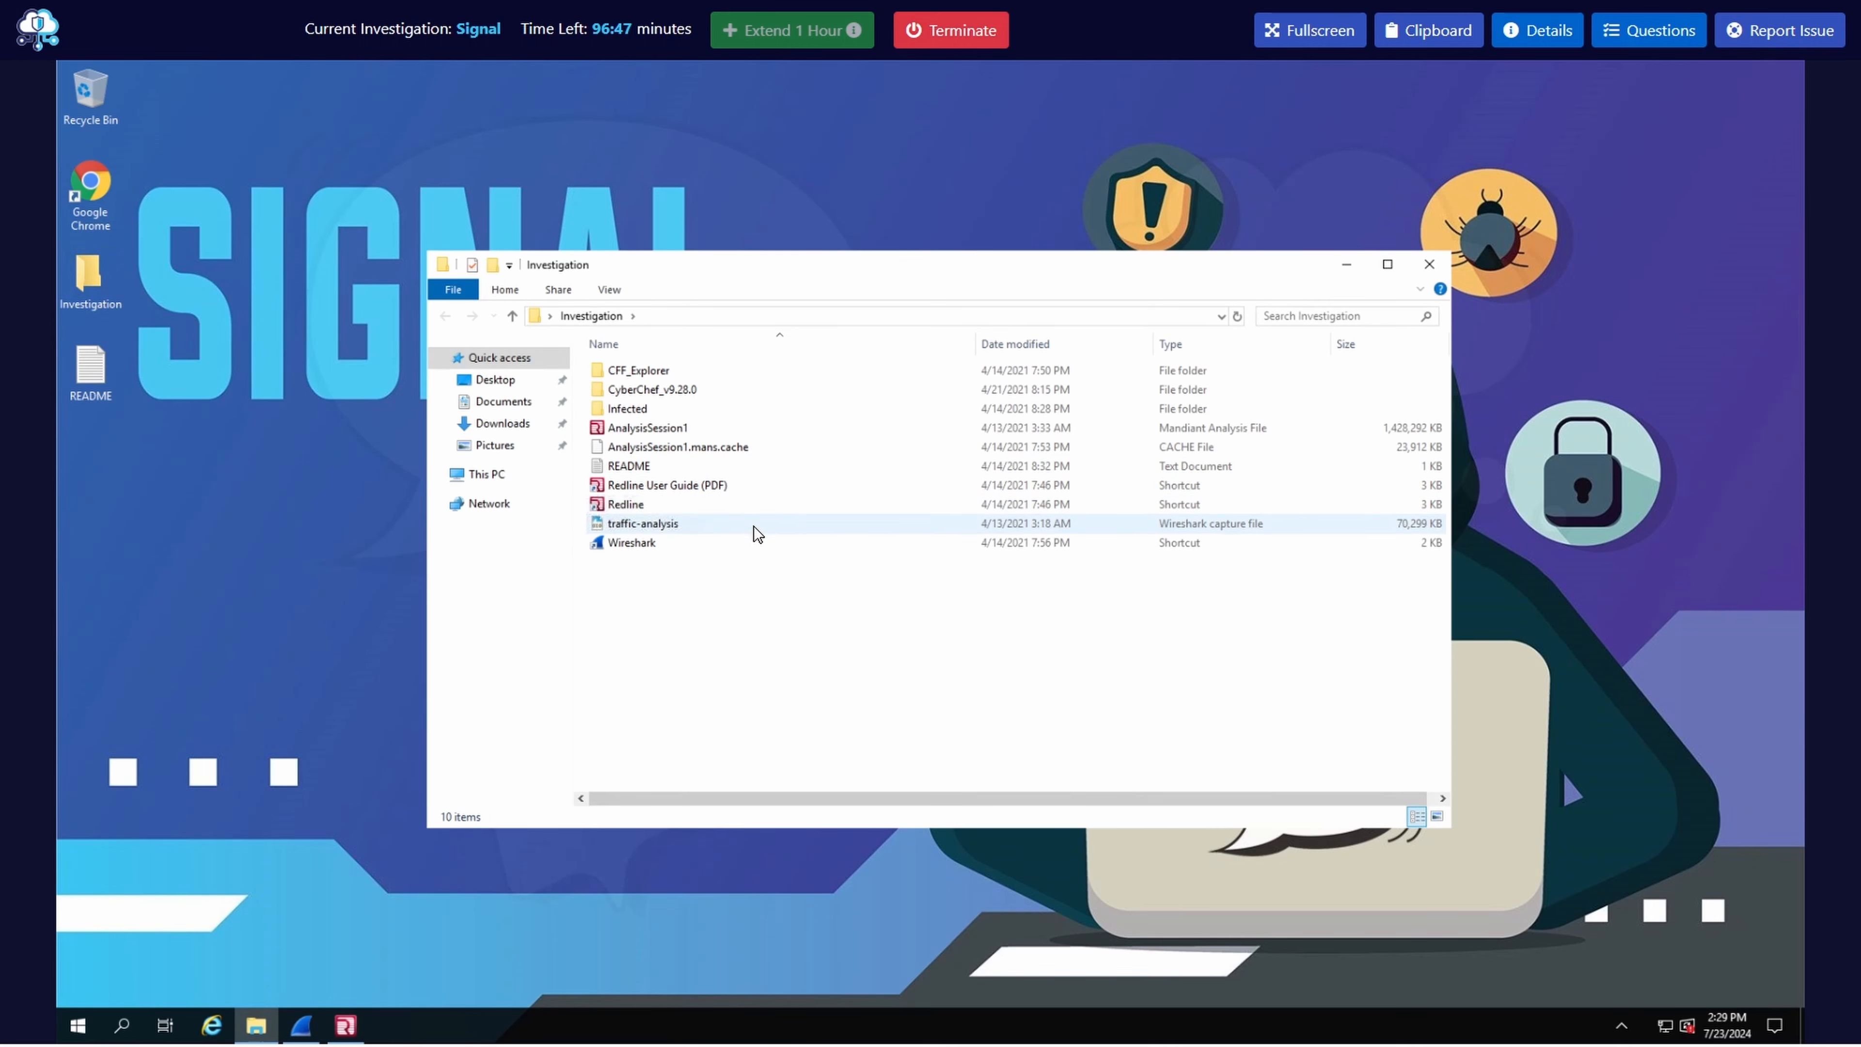
pyautogui.click(1346, 264)
pyautogui.click(302, 1024)
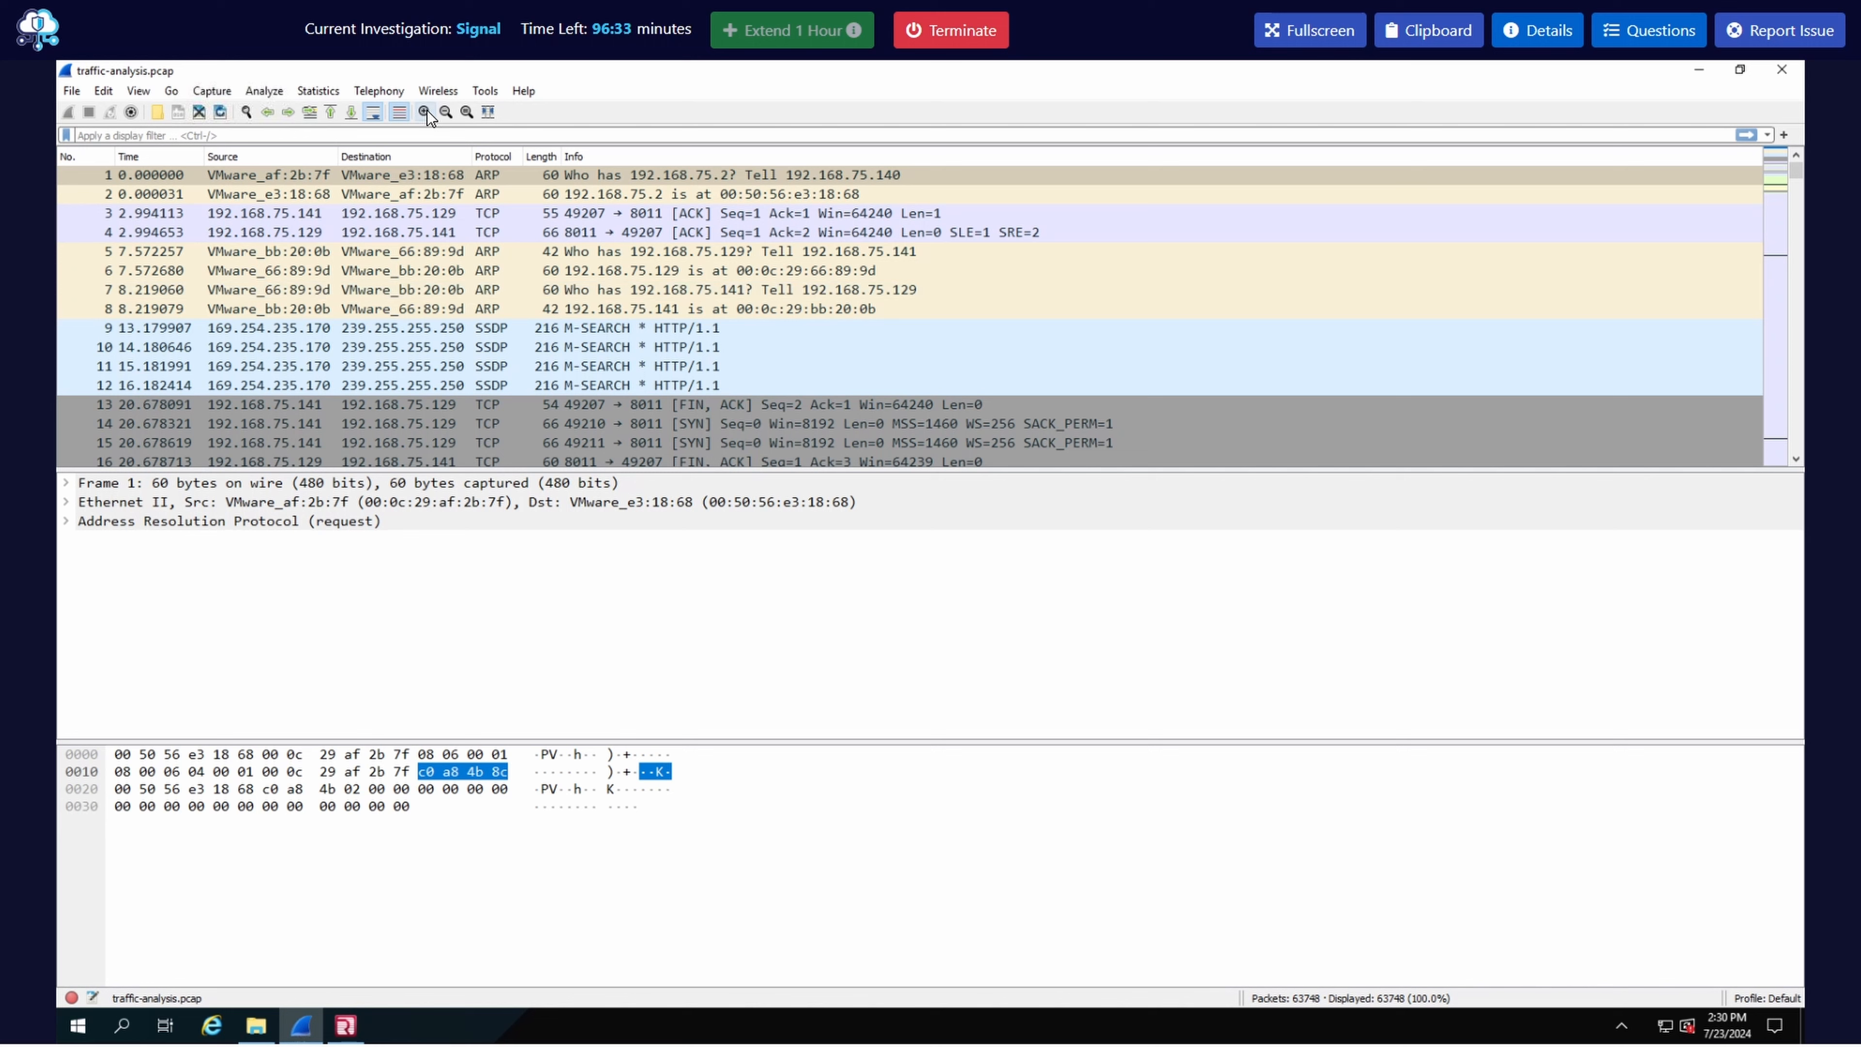
# - Examine the capture's IPv4 conversations sorted by packet count in descending order
pyautogui.click(312, 91)
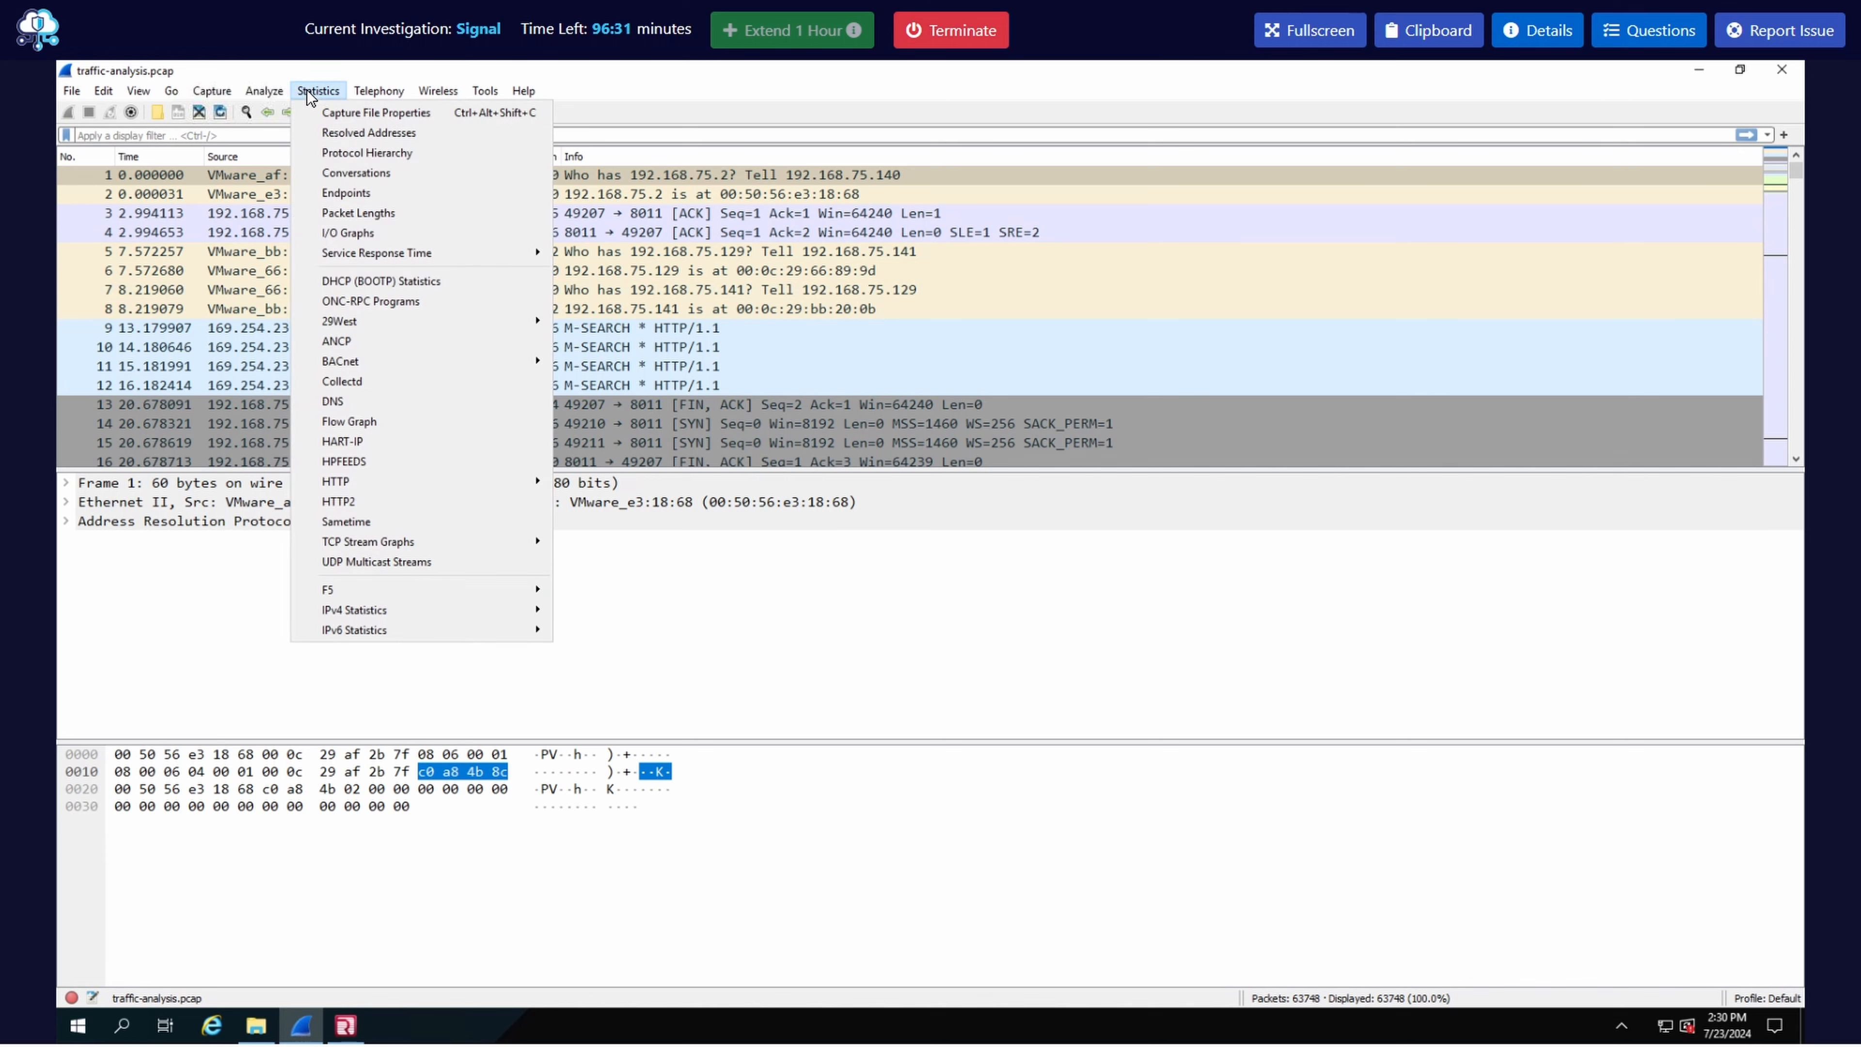
pyautogui.click(358, 172)
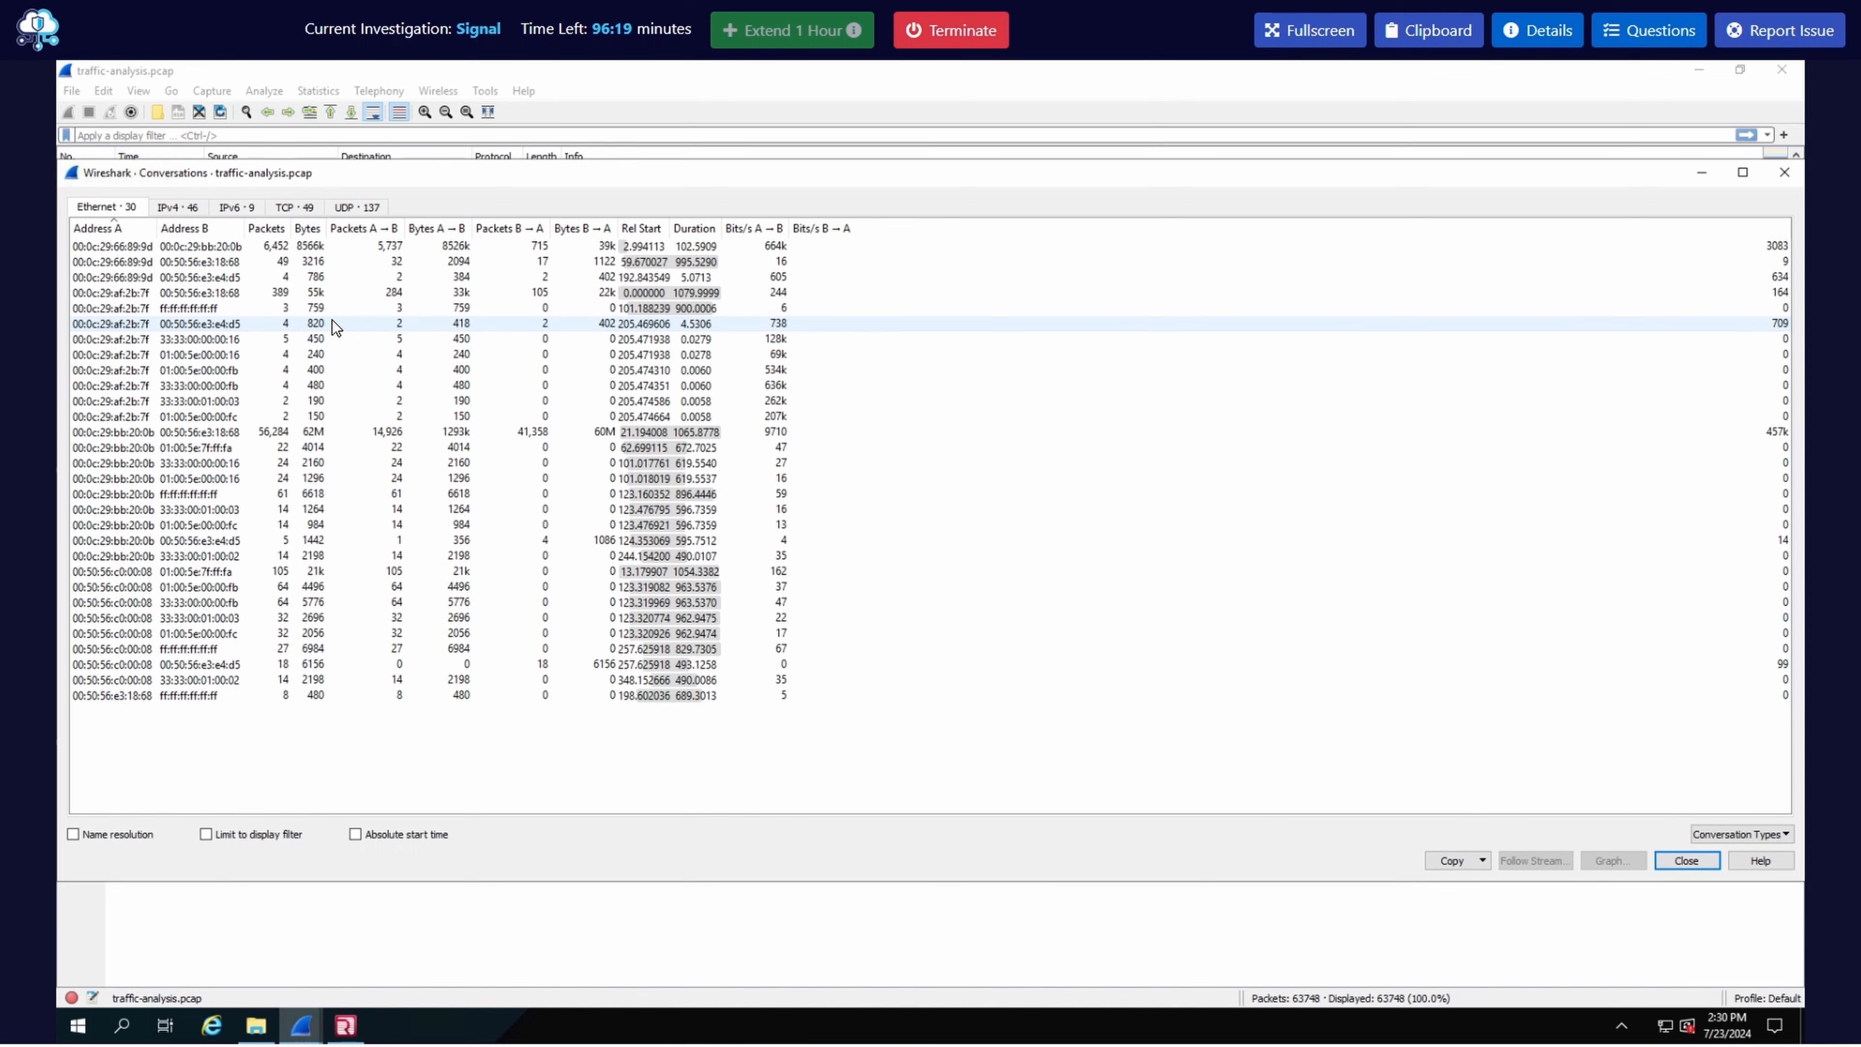
pyautogui.click(192, 207)
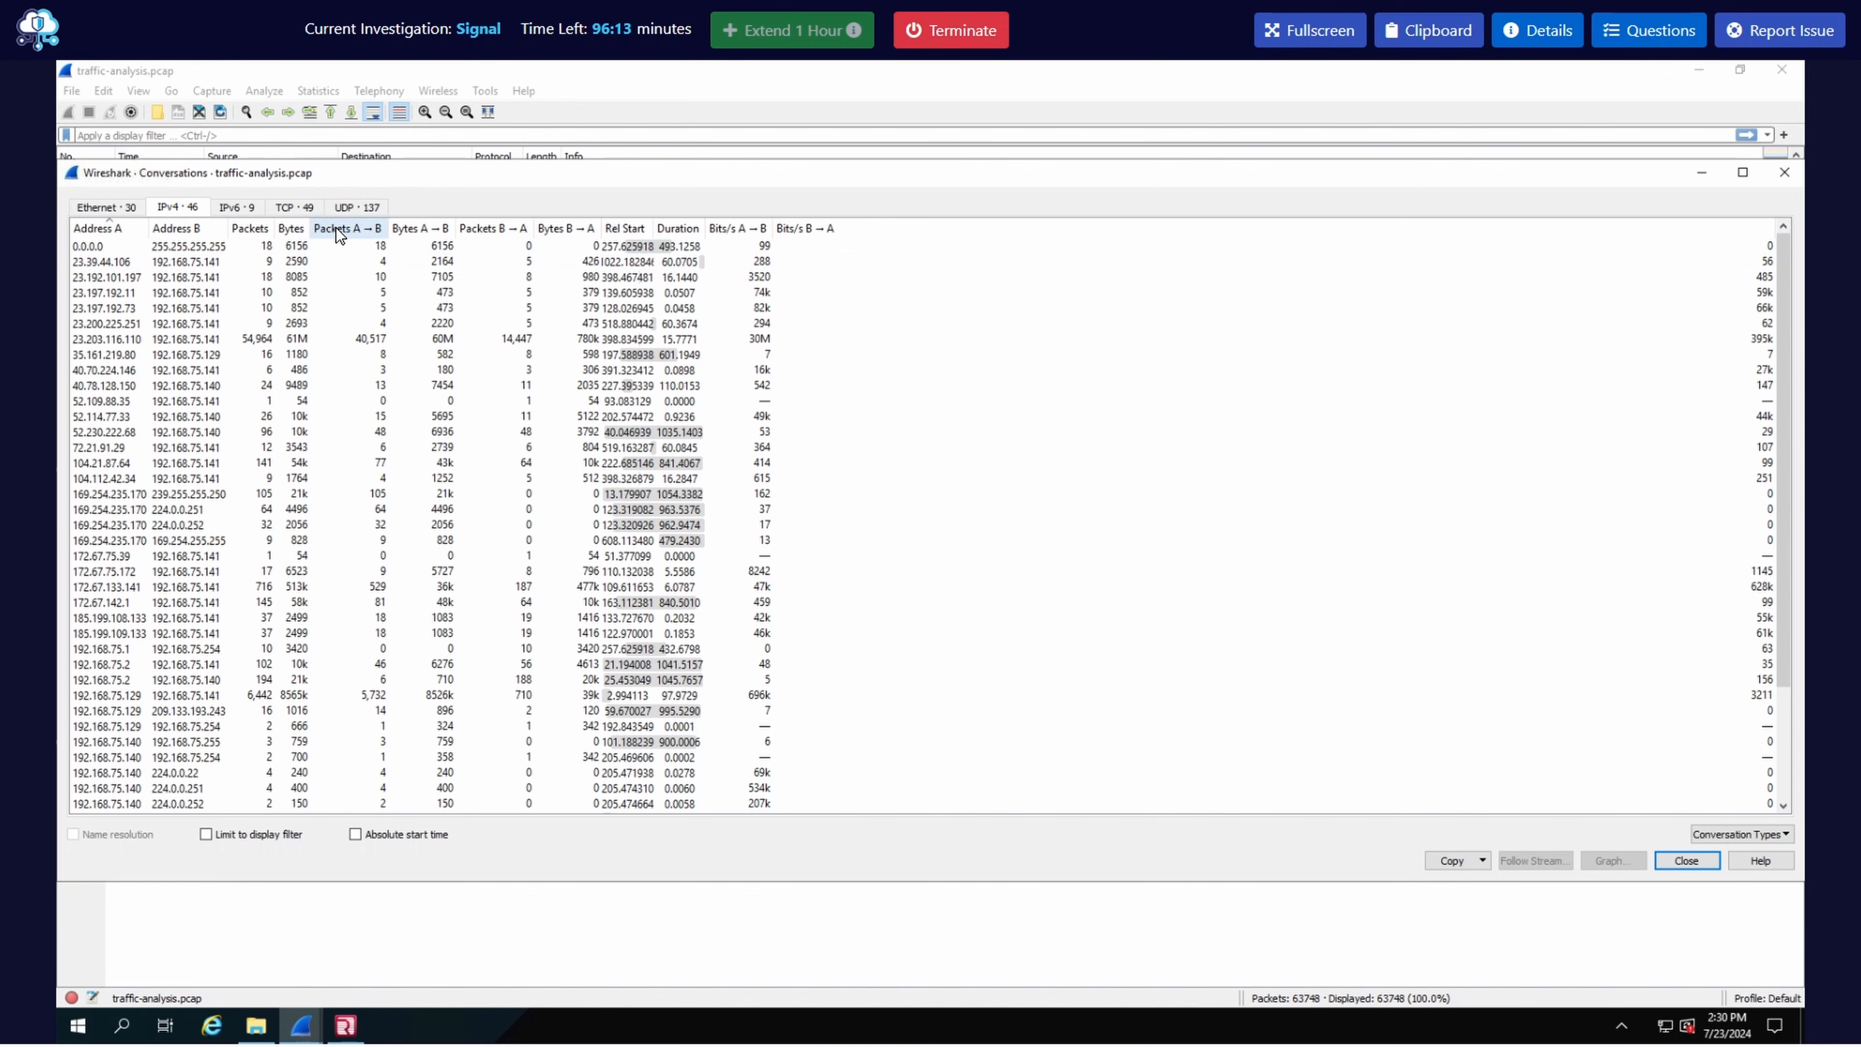
pyautogui.click(257, 230)
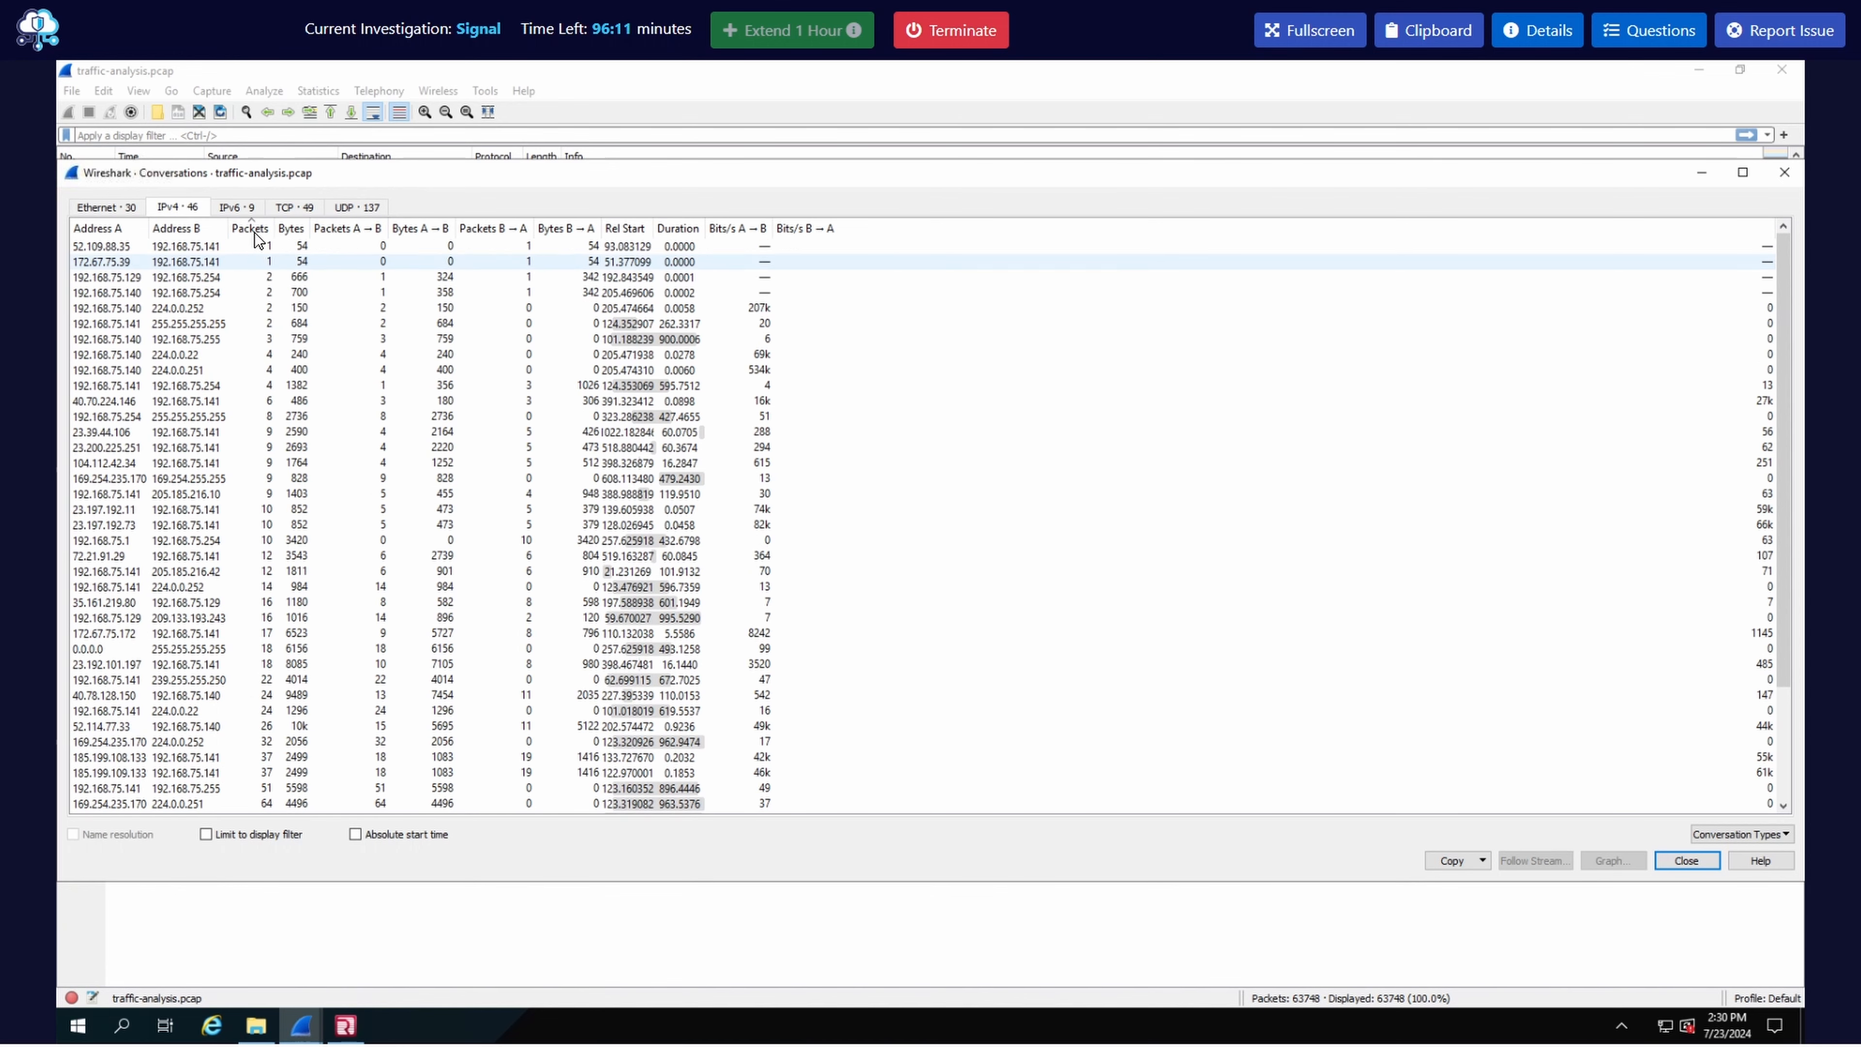
pyautogui.click(256, 231)
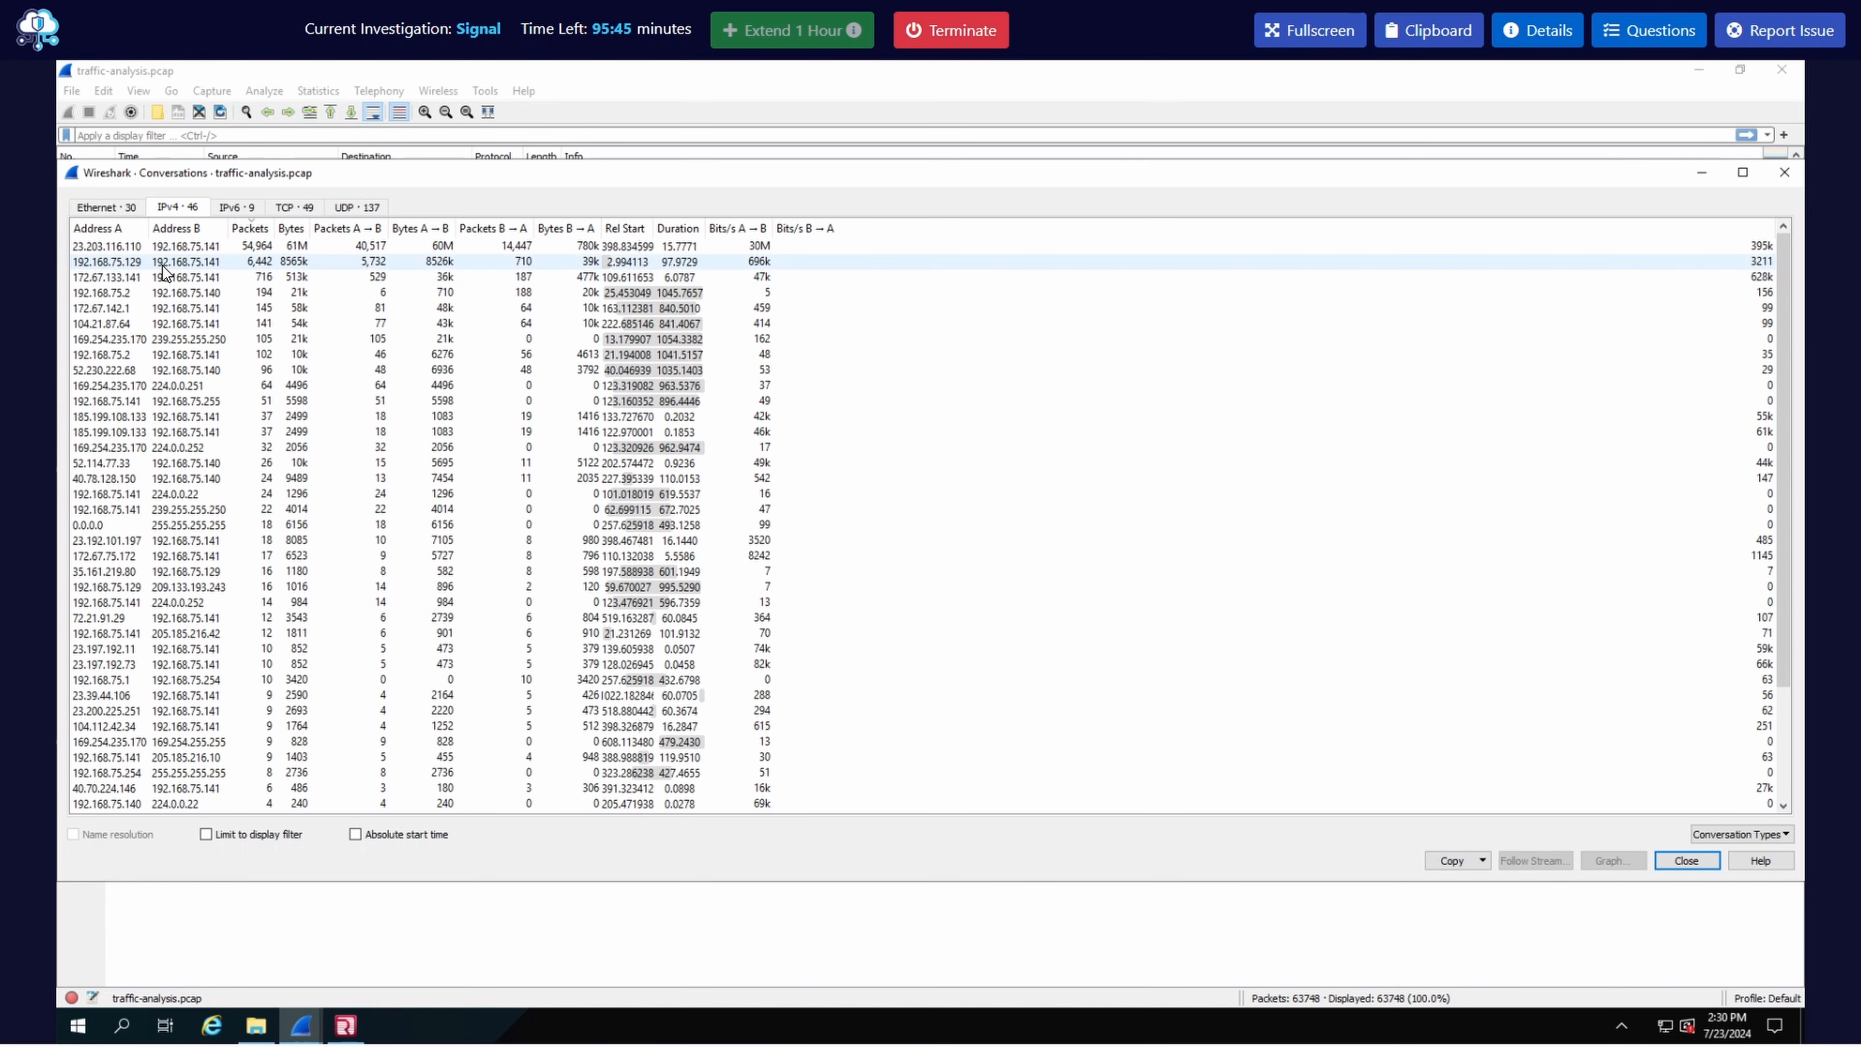
pyautogui.press('Up')
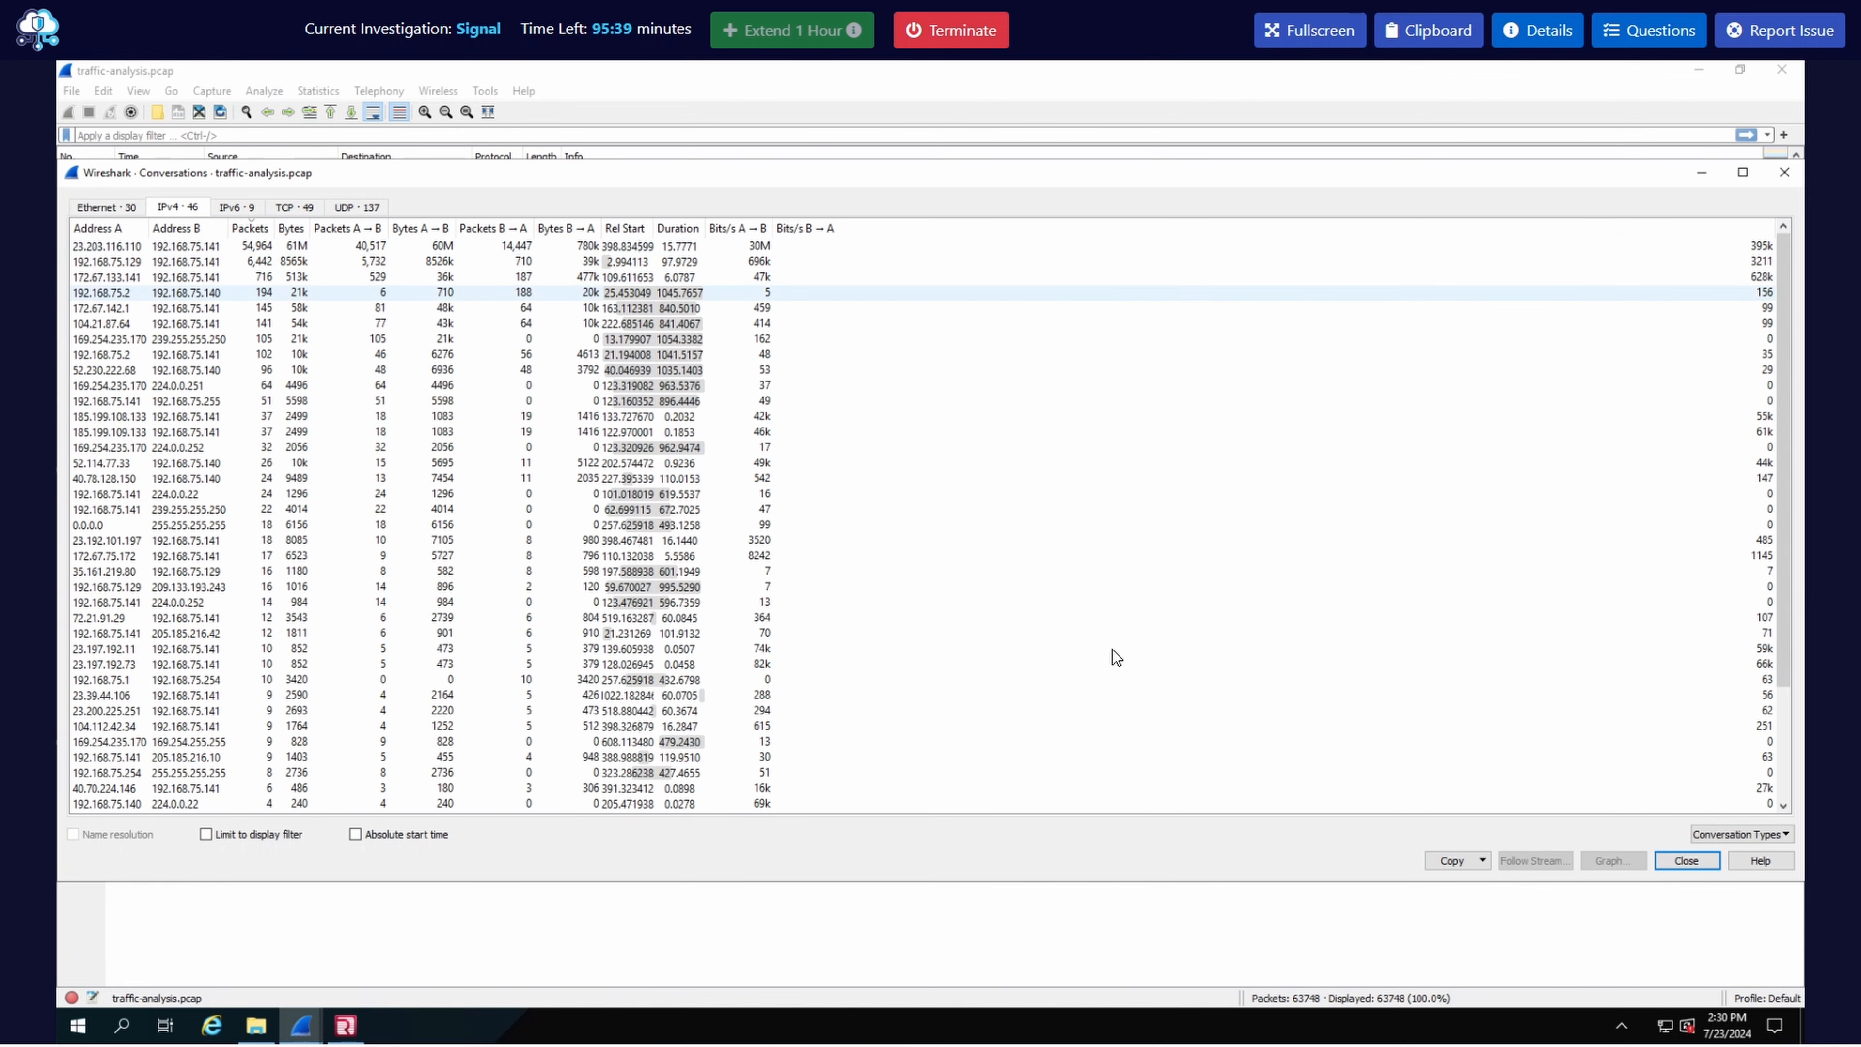
pyautogui.click(1681, 864)
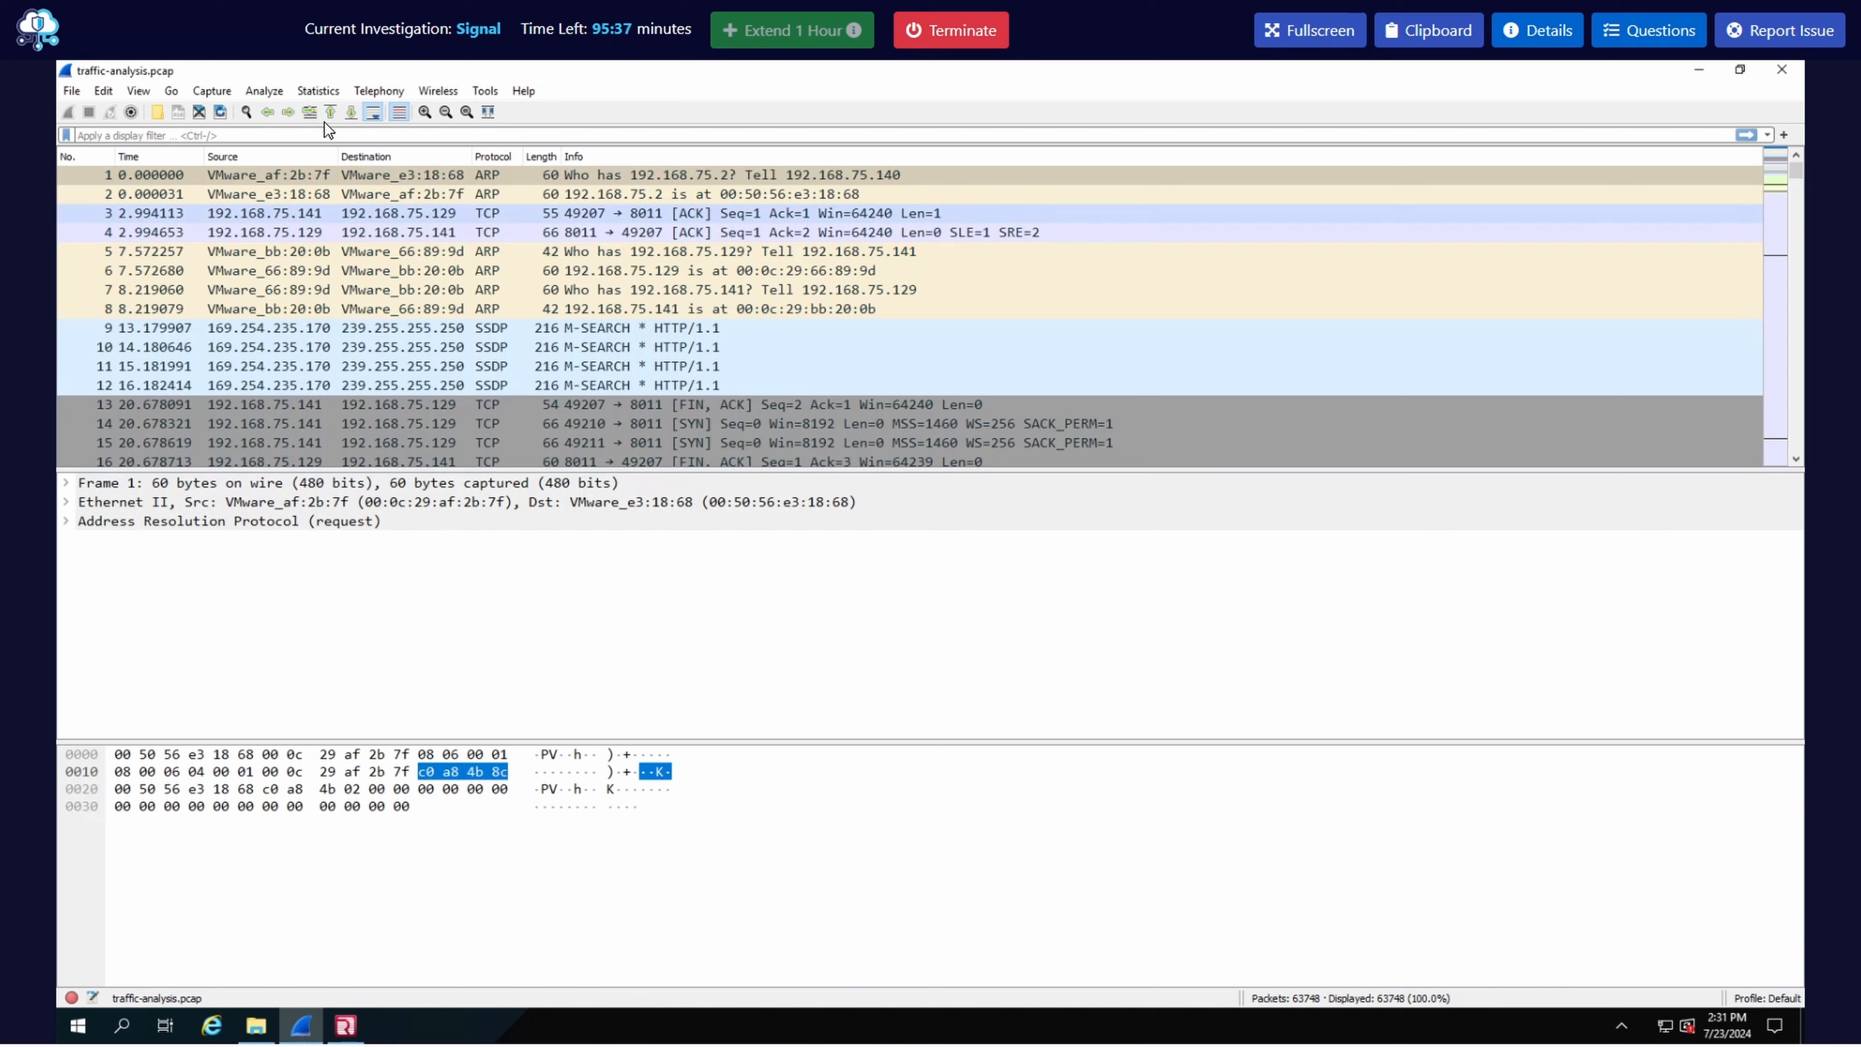
# - Review the capture's resolved addresses limited to Hosts and select the address 172.67.133.141 of crownnest.cyou
pyautogui.click(318, 90)
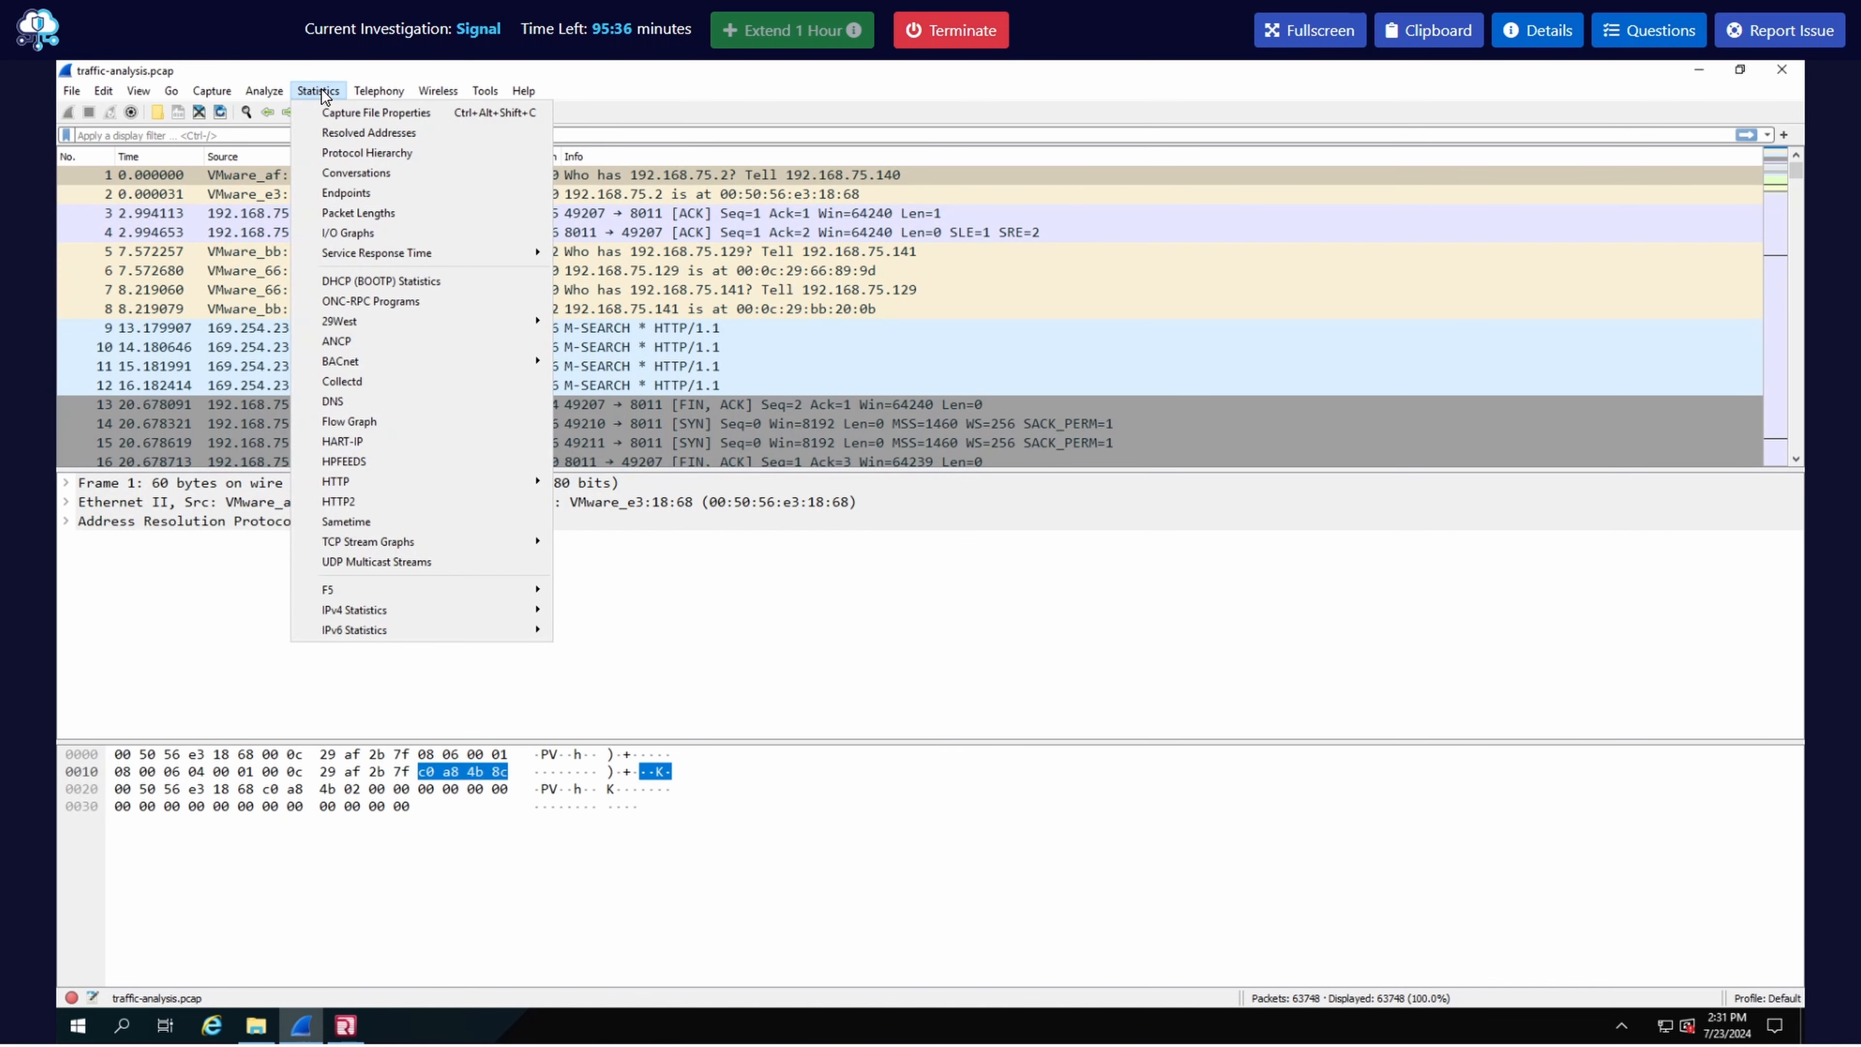
pyautogui.click(361, 132)
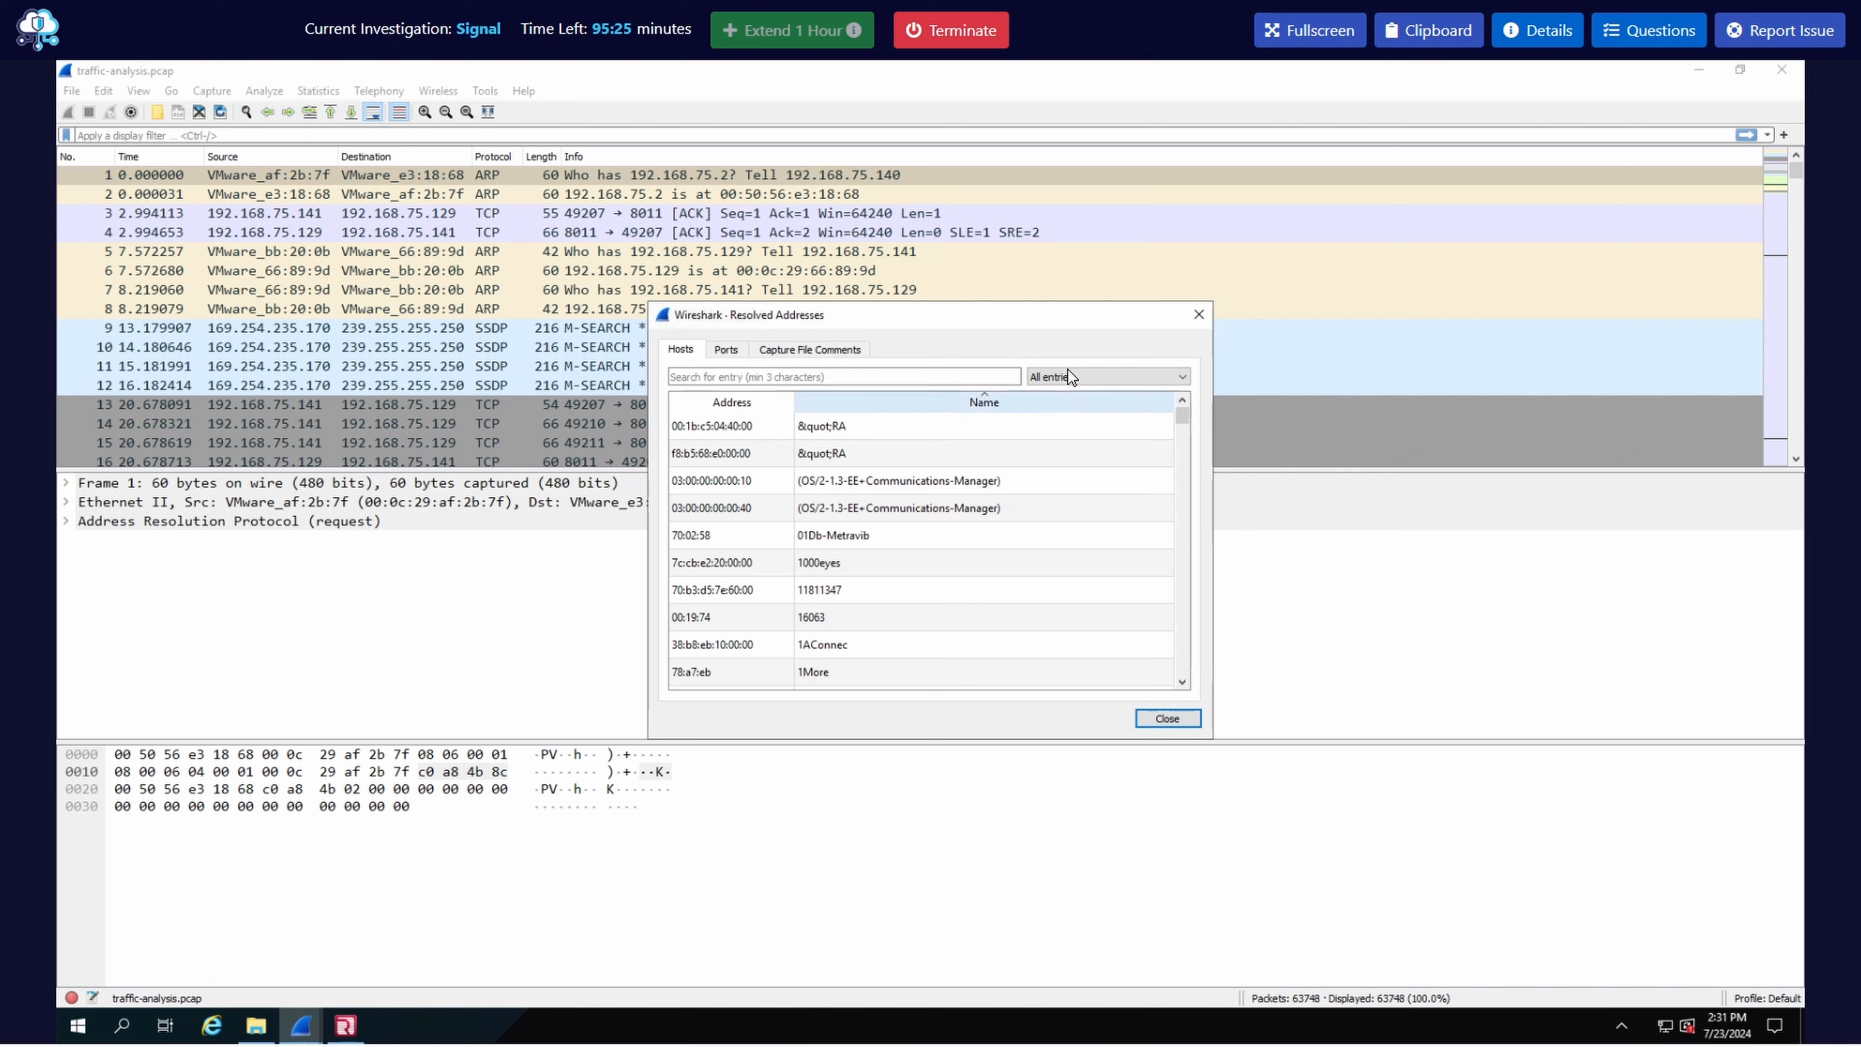
pyautogui.click(1076, 381)
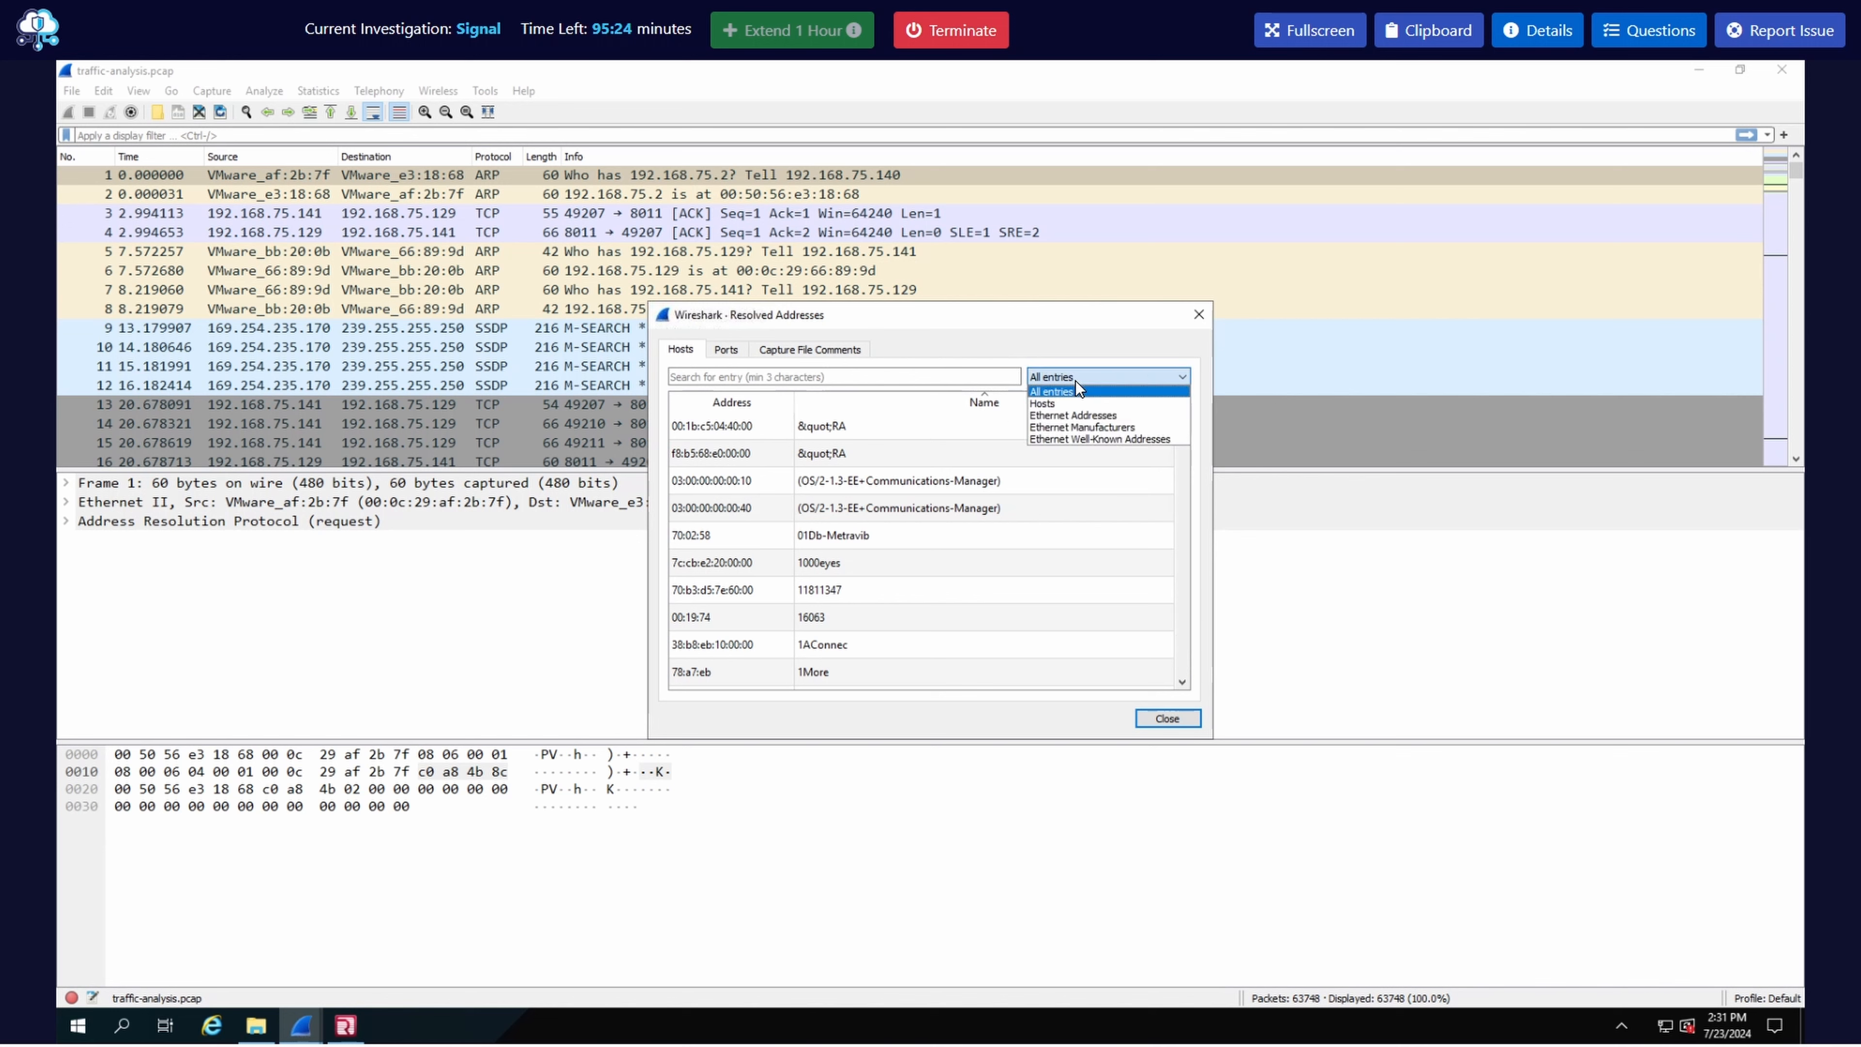
pyautogui.click(1062, 405)
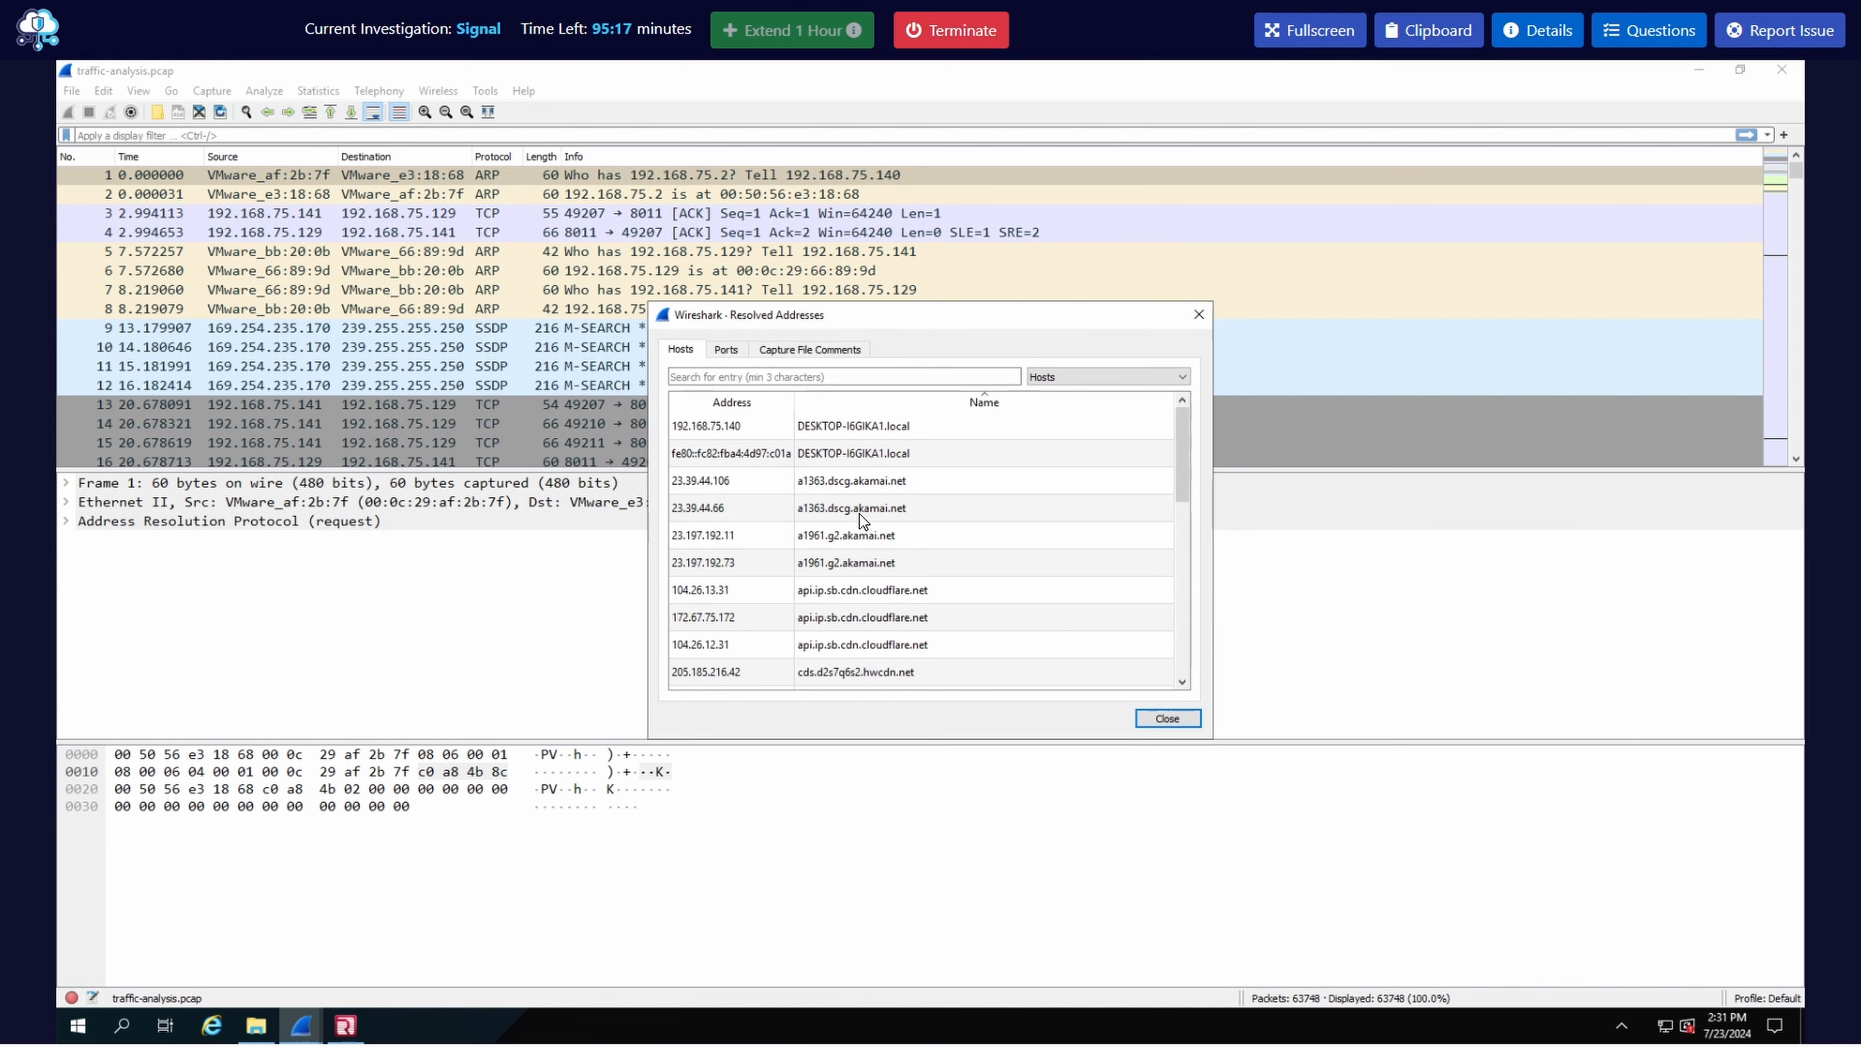
pyautogui.scroll(-1, 859, 513)
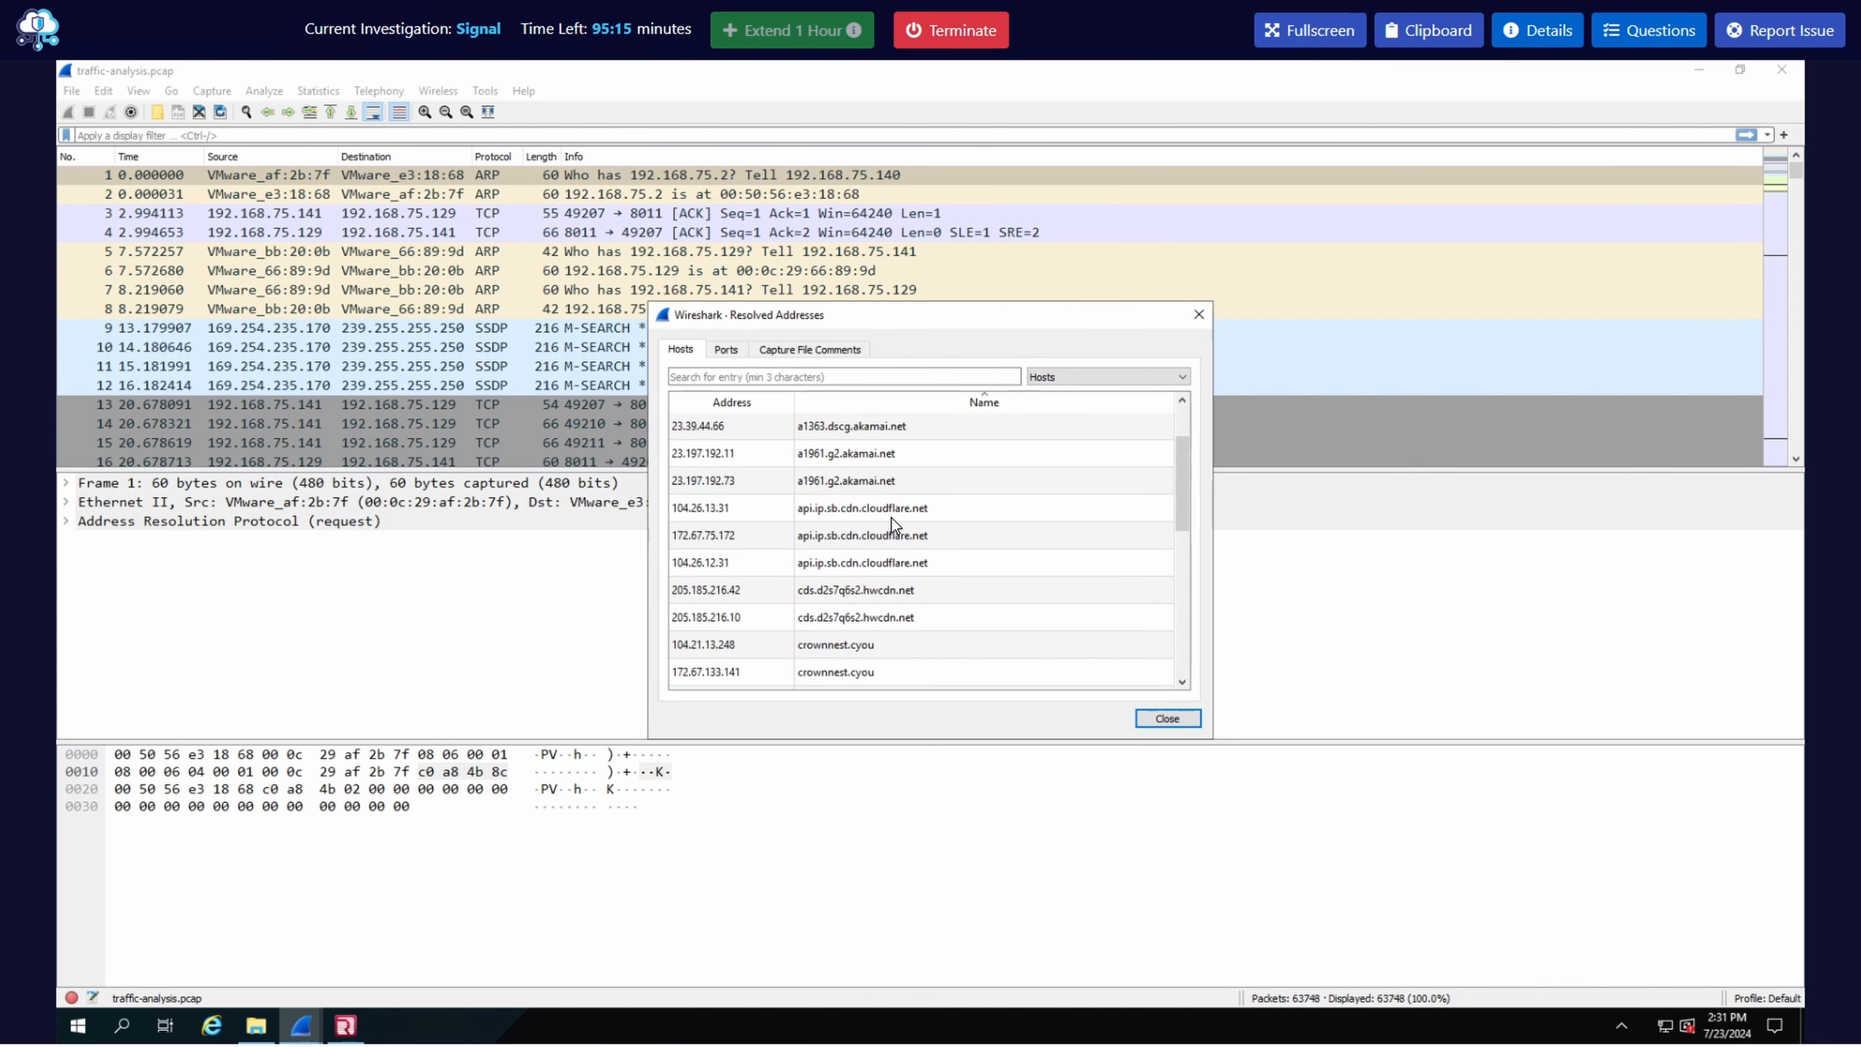
pyautogui.scroll(-1, 912, 518)
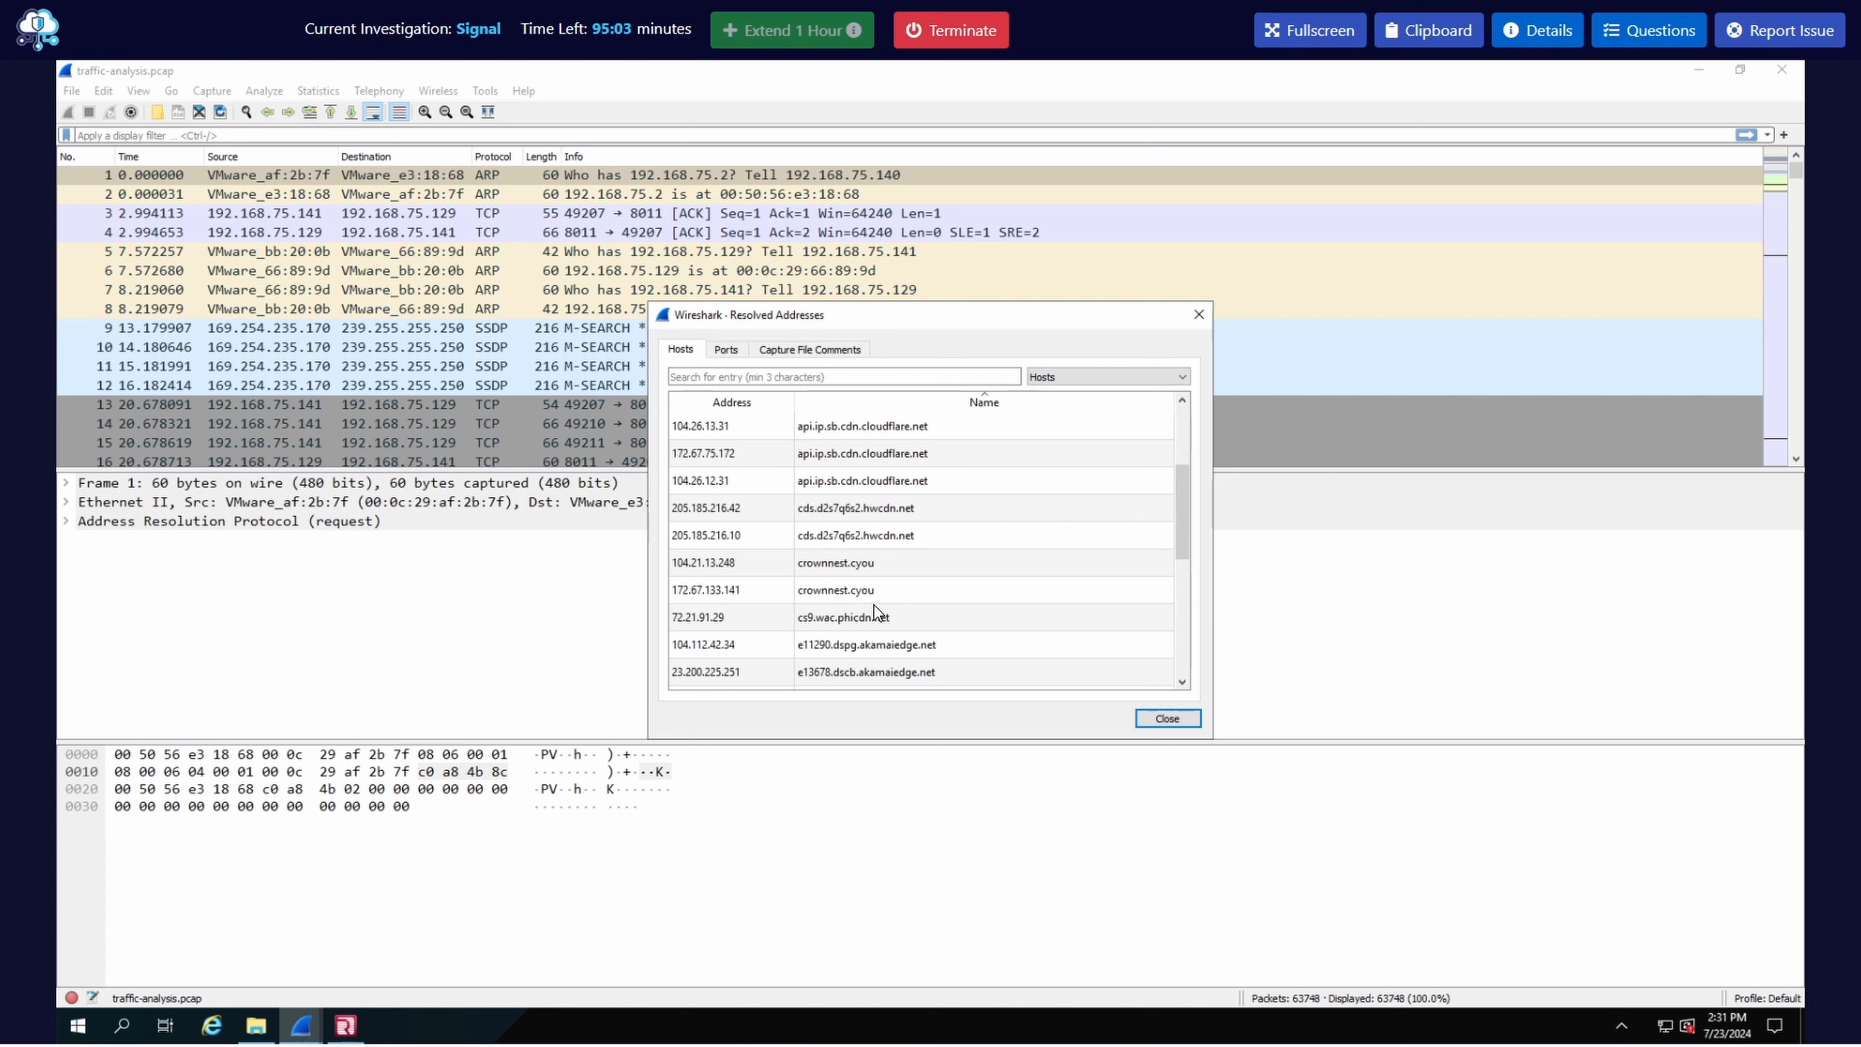
pyautogui.click(738, 595)
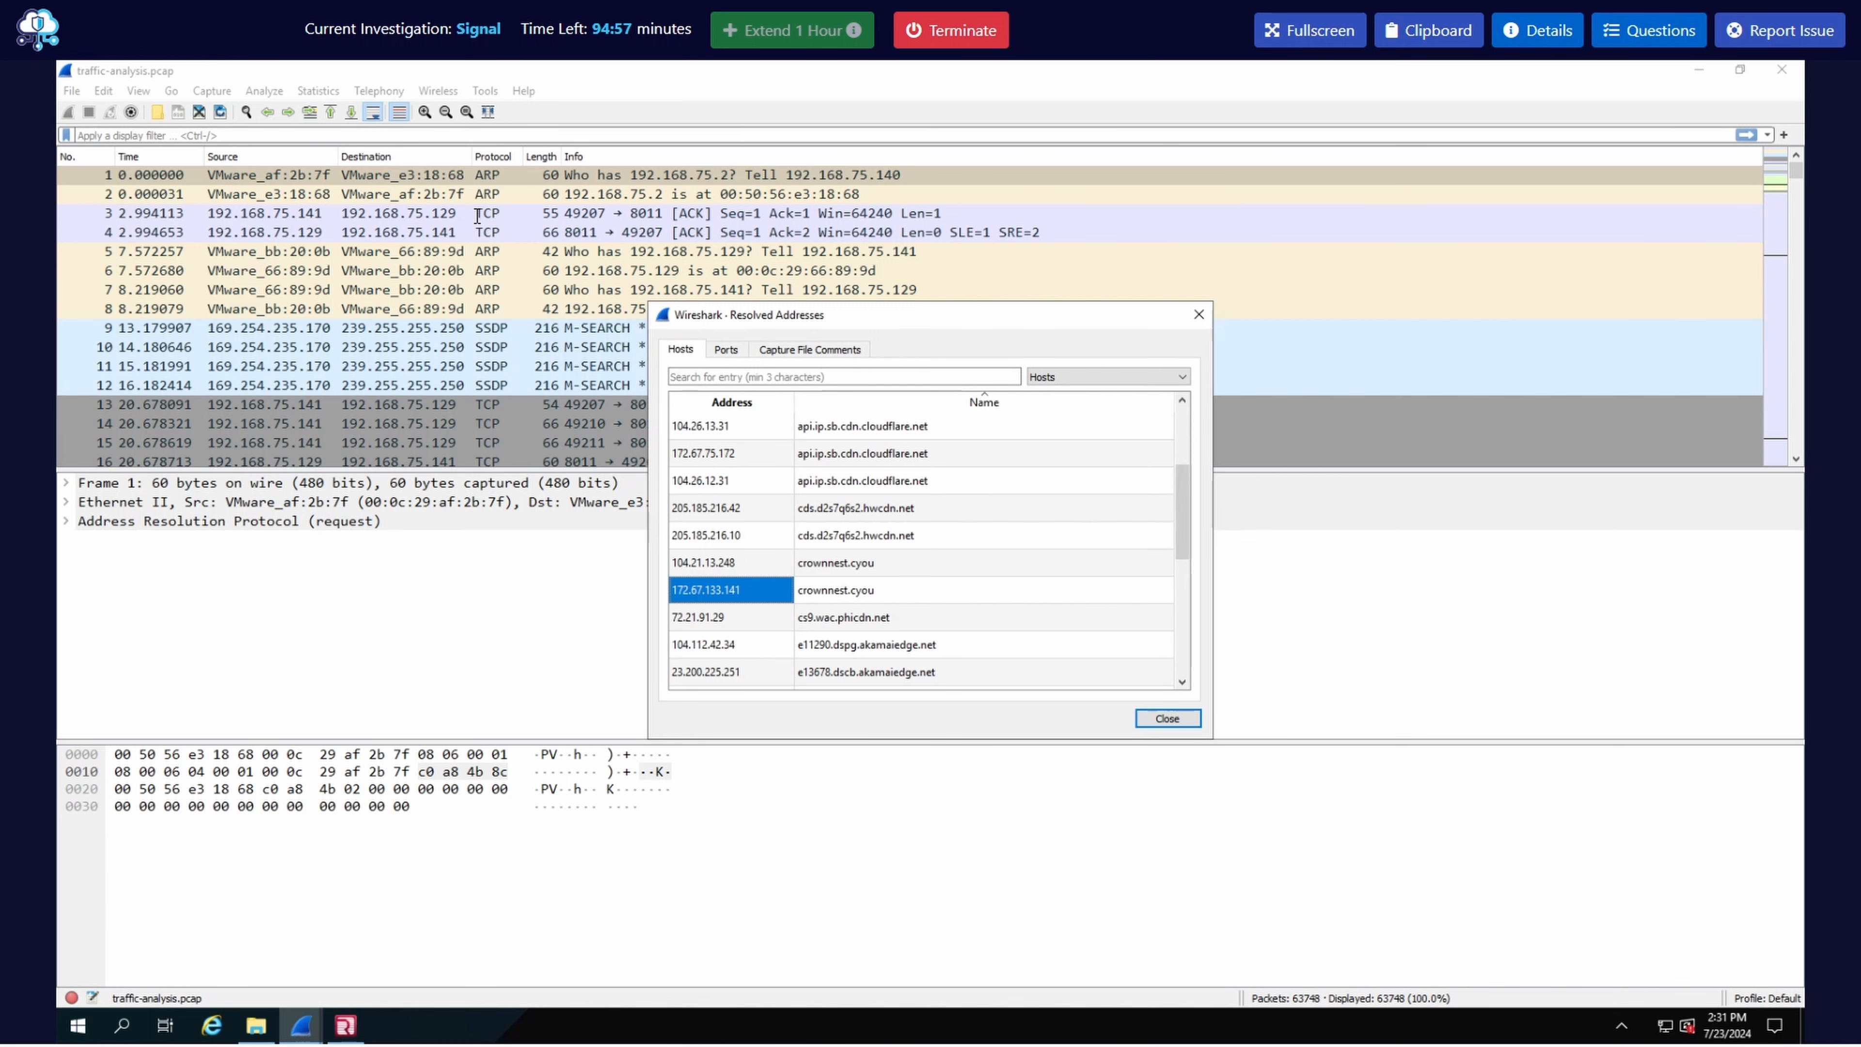
pyautogui.click(391, 96)
# - Reopen the IPv4 conversation statistics and sort them from most to fewest packets to check the suspicious host's traffic
pyautogui.click(334, 92)
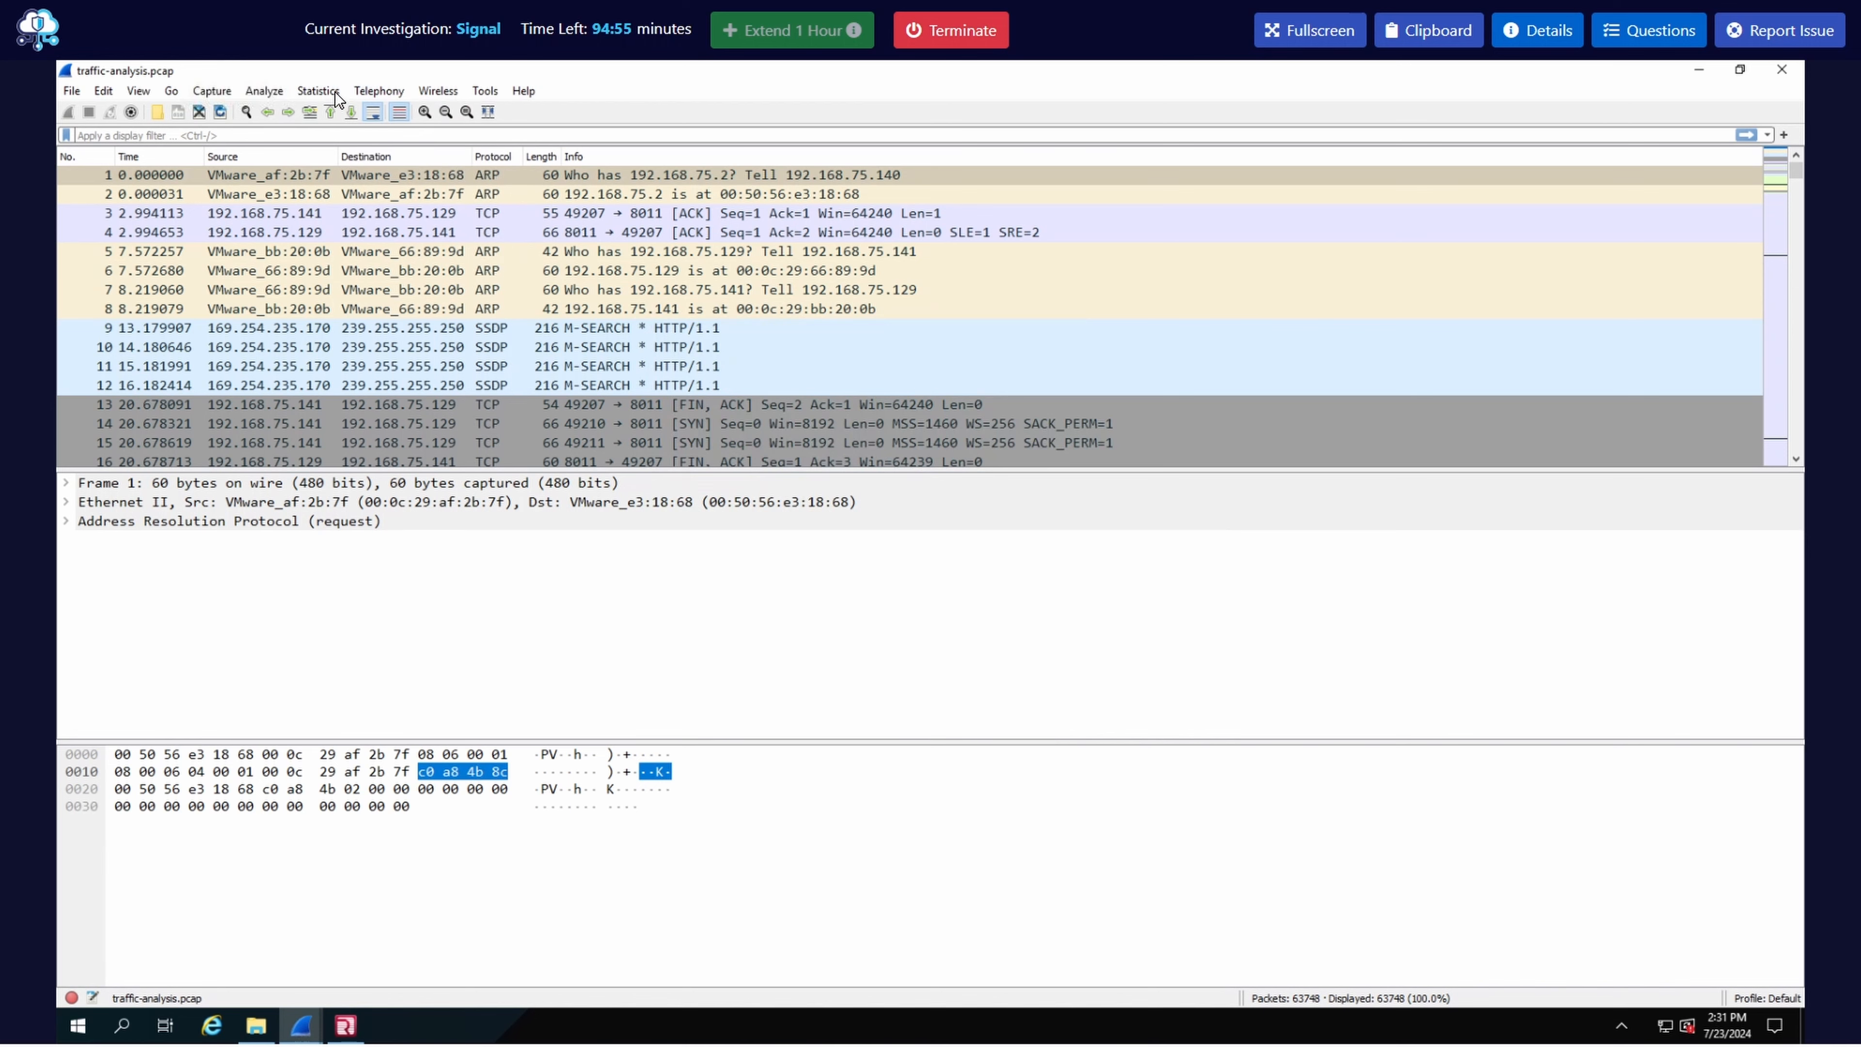
pyautogui.click(364, 173)
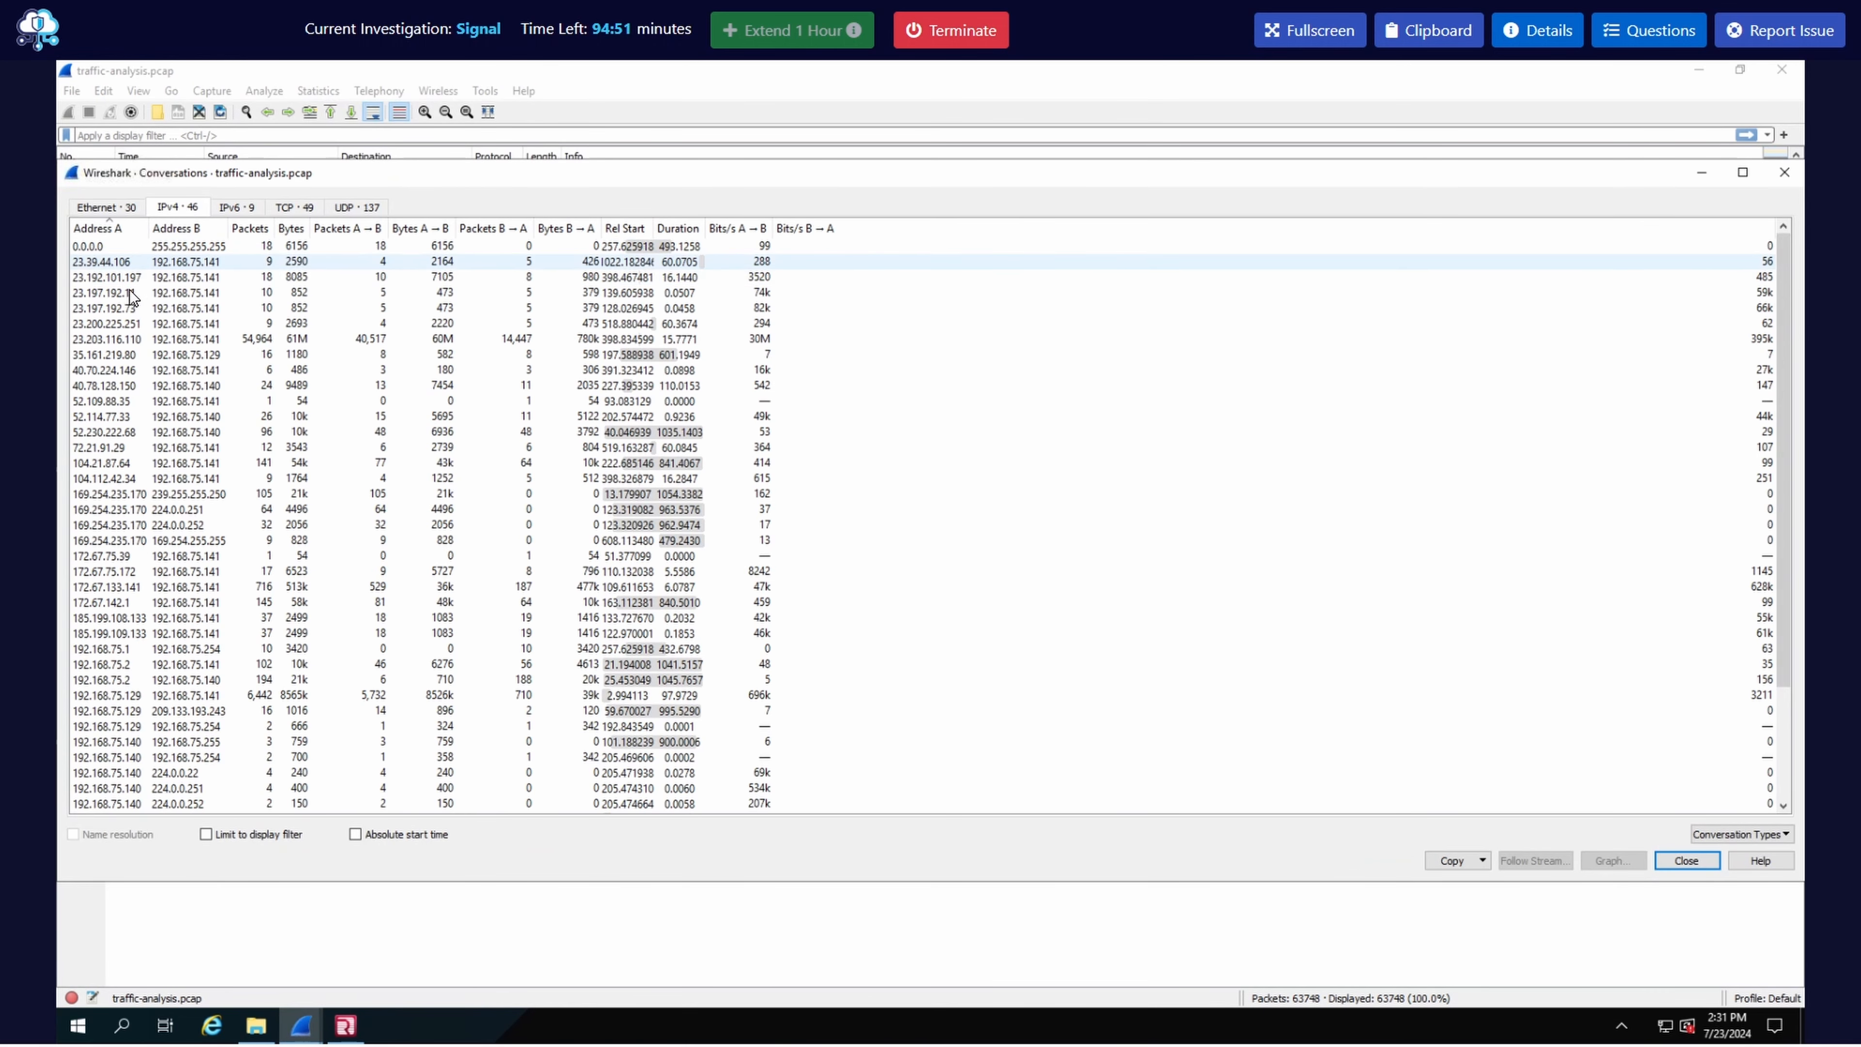
pyautogui.click(256, 233)
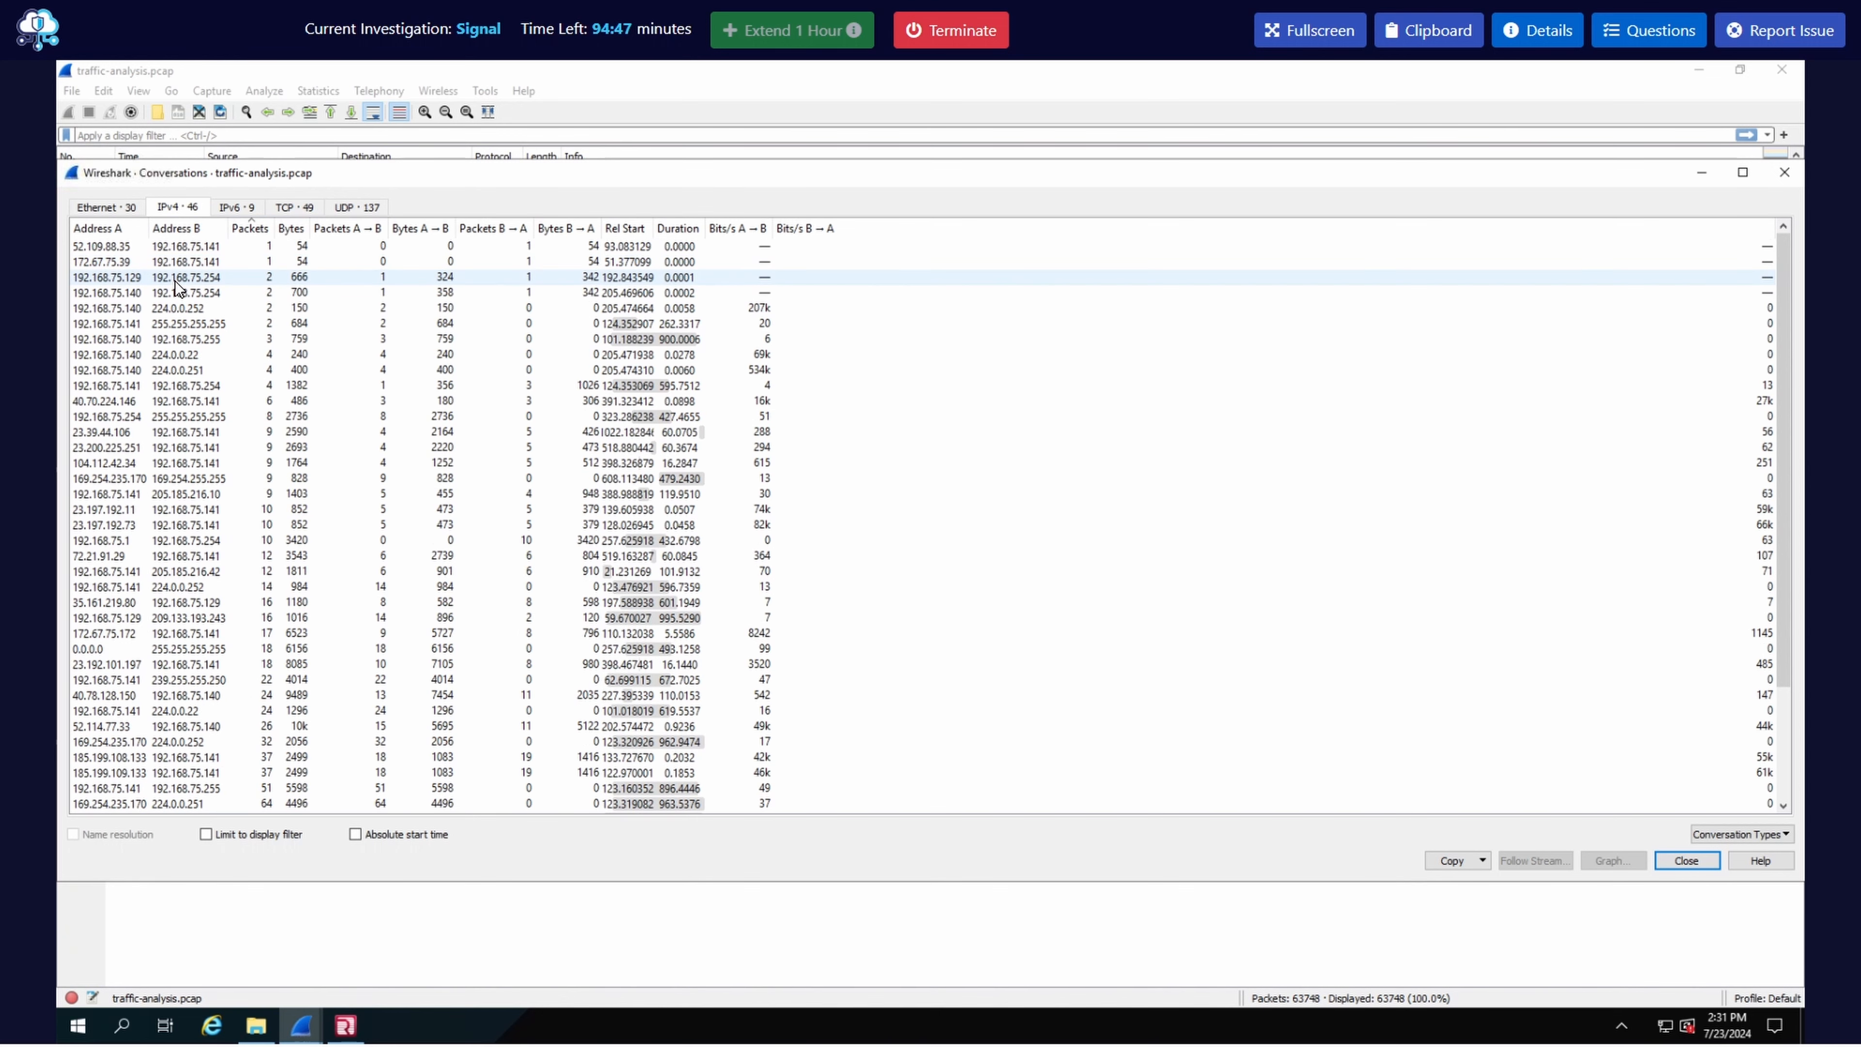
pyautogui.click(257, 227)
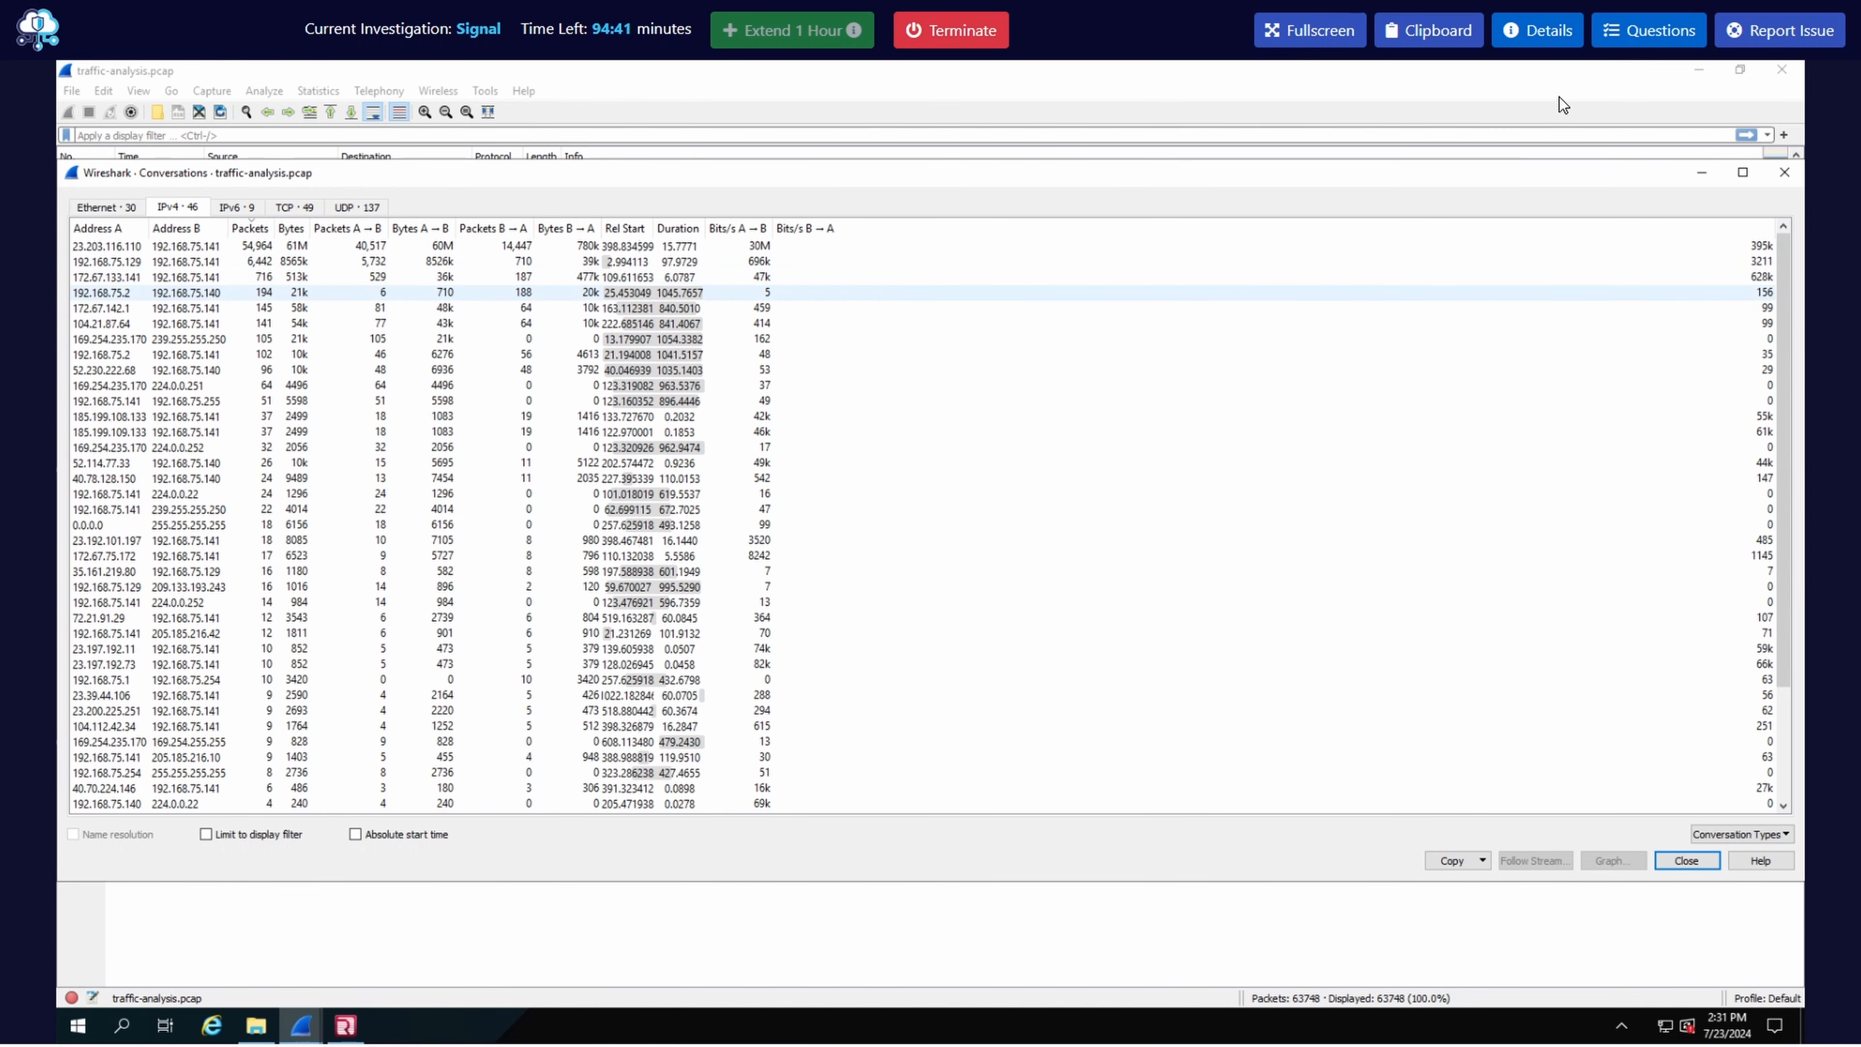
# - Submit 172.67.133.141 as the answer to the question about the attacker's IP address and close the questions
pyautogui.click(1649, 30)
pyautogui.click(1595, 220)
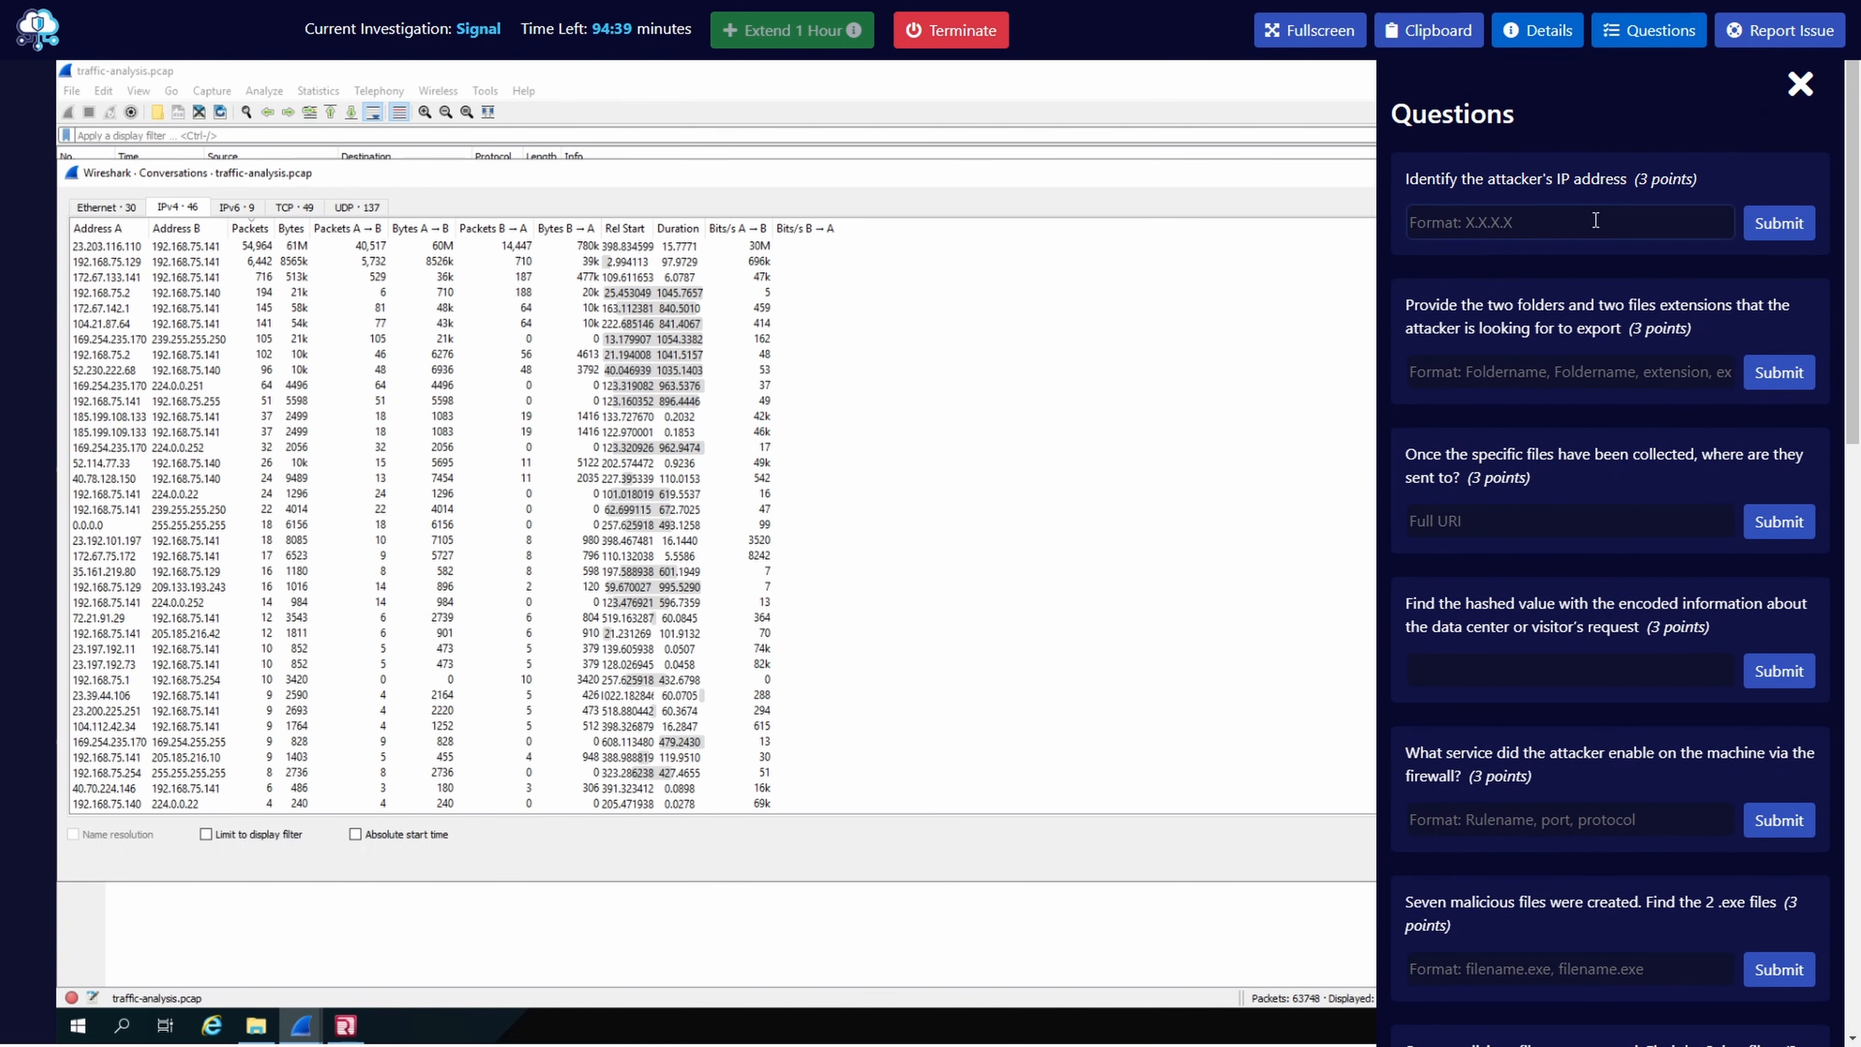
pyautogui.write('172.67.133.141')
pyautogui.click(1751, 228)
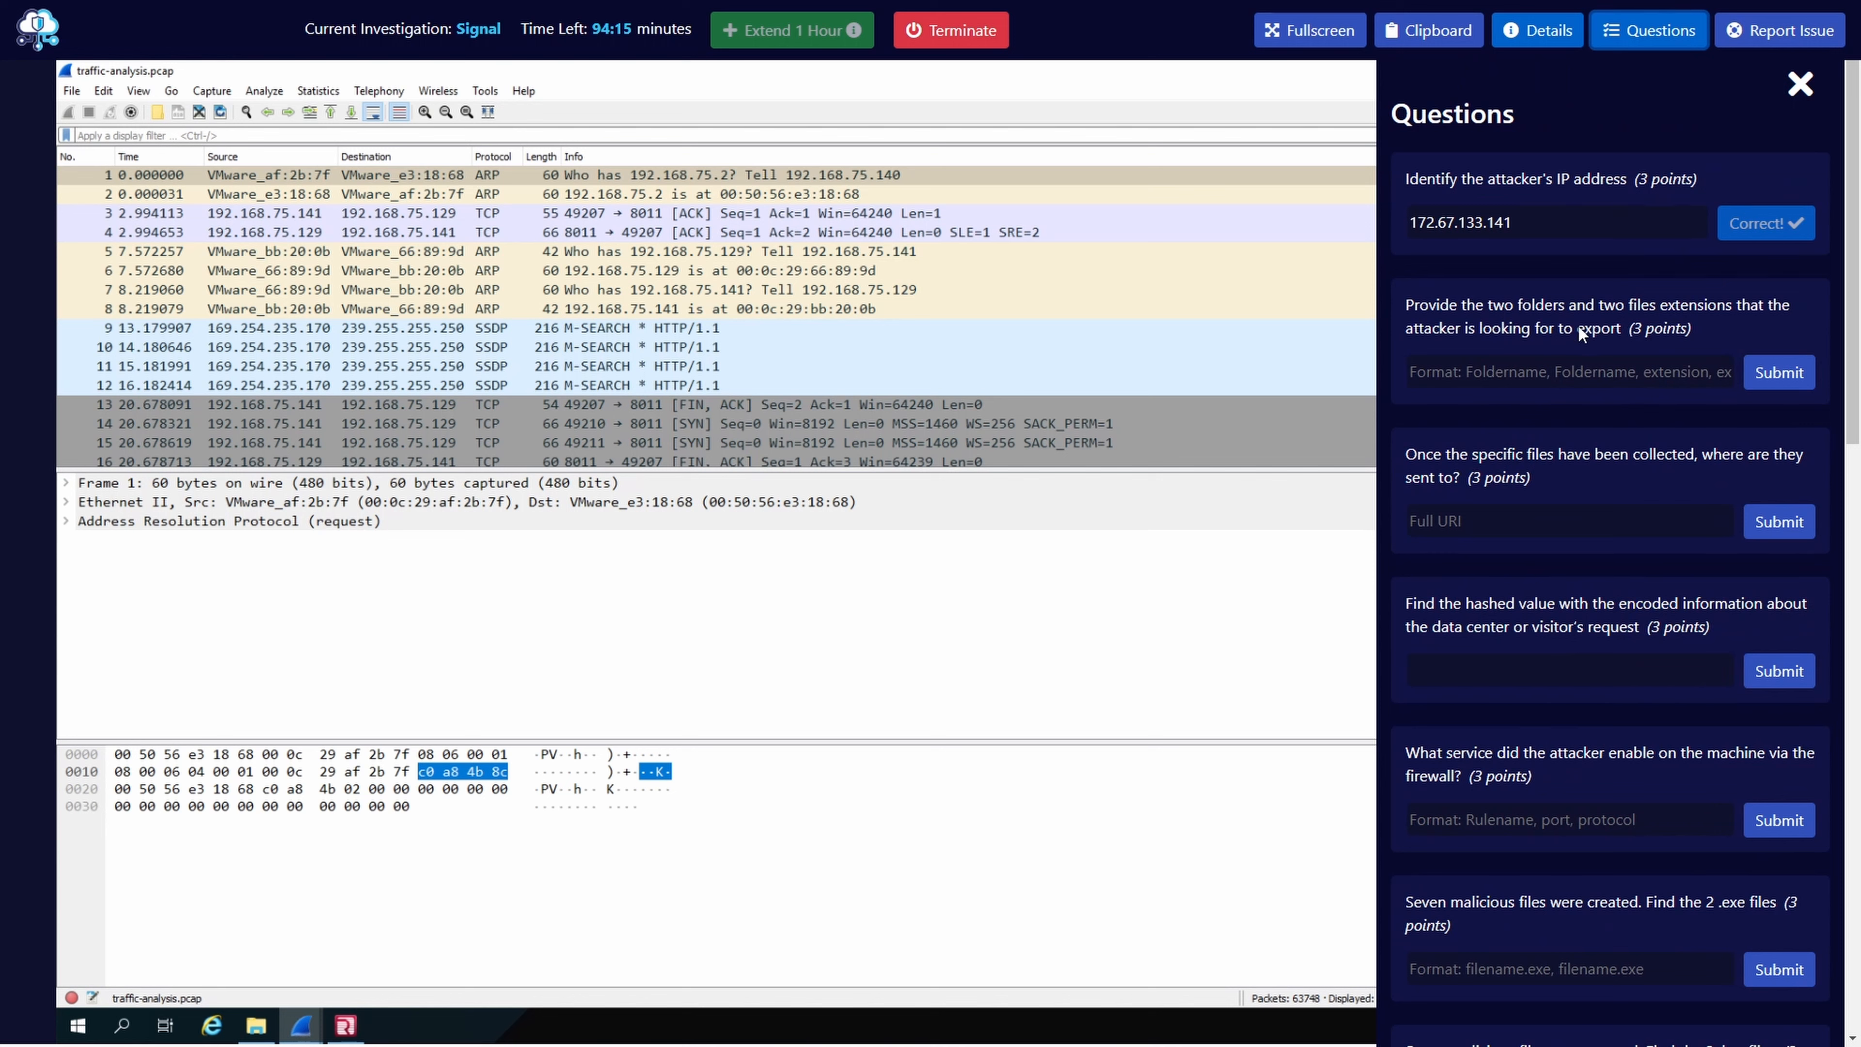
pyautogui.click(1801, 94)
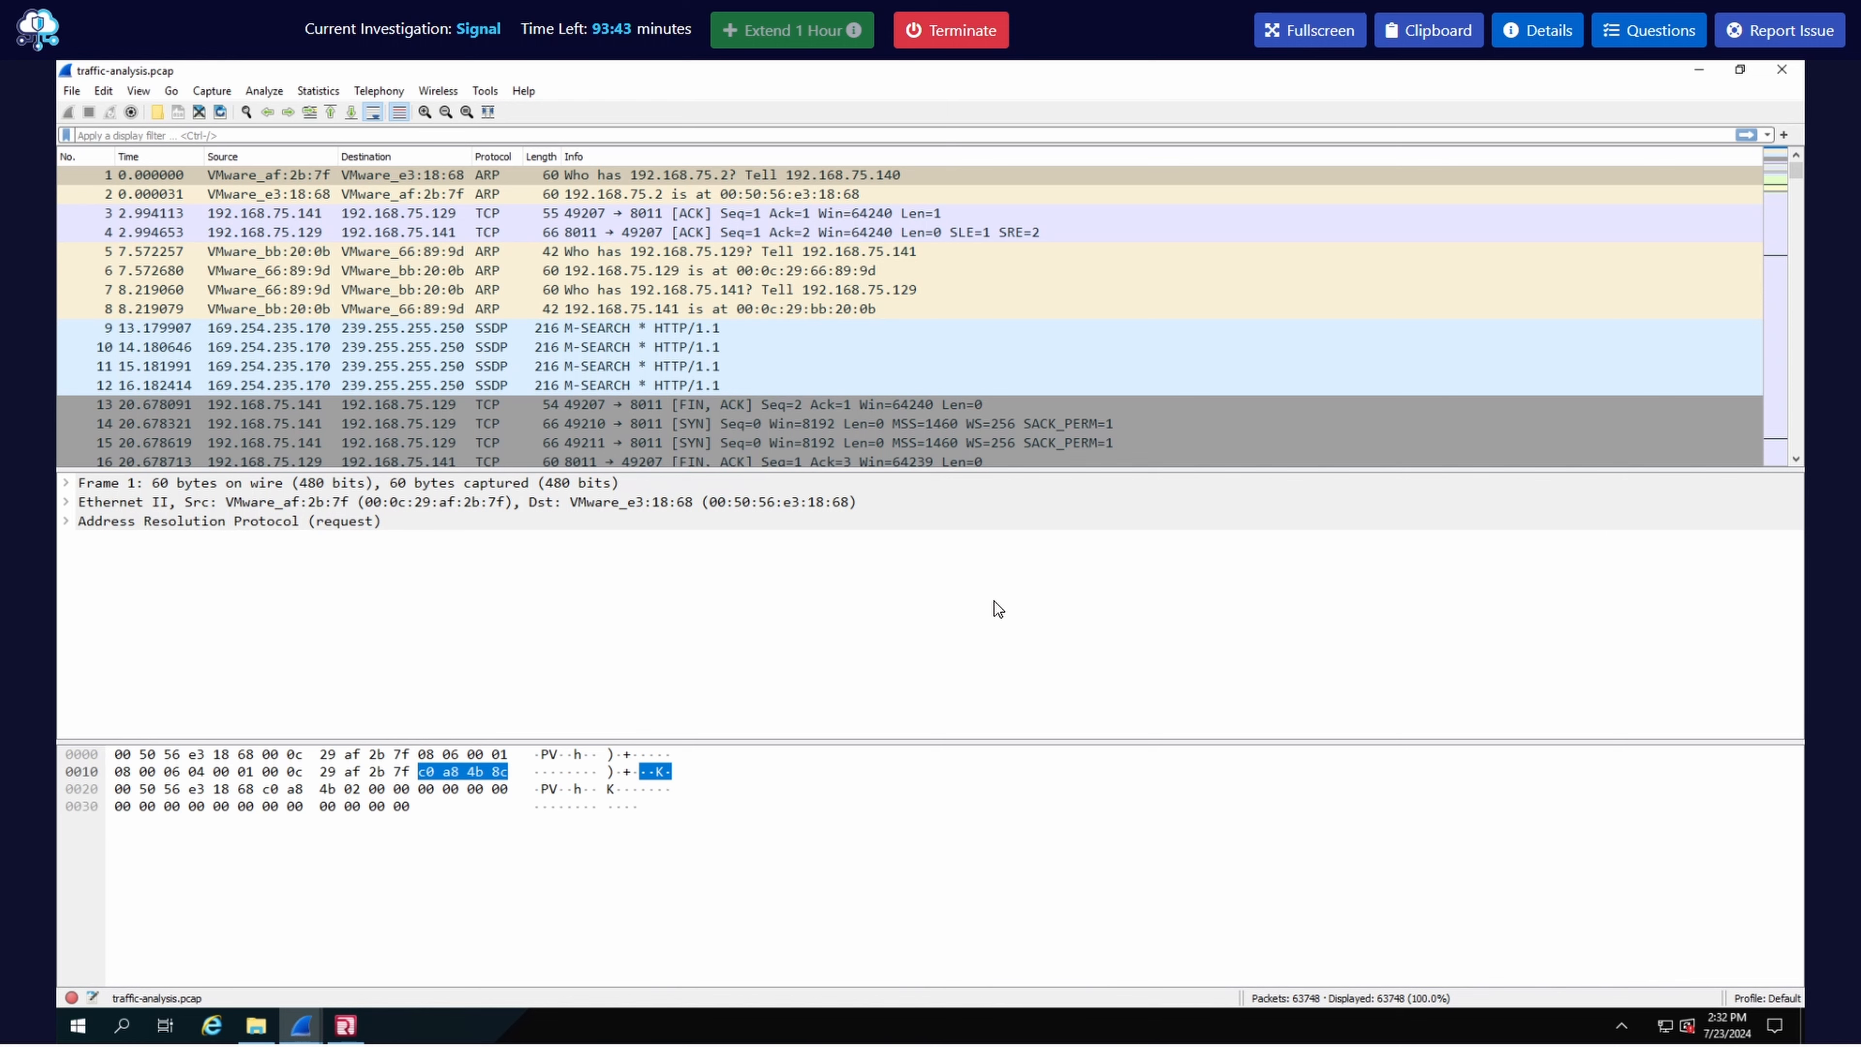
# - Filter the captured packets to show only http traffic
pyautogui.click(628, 136)
pyautogui.write('http')
pyautogui.press('Return')
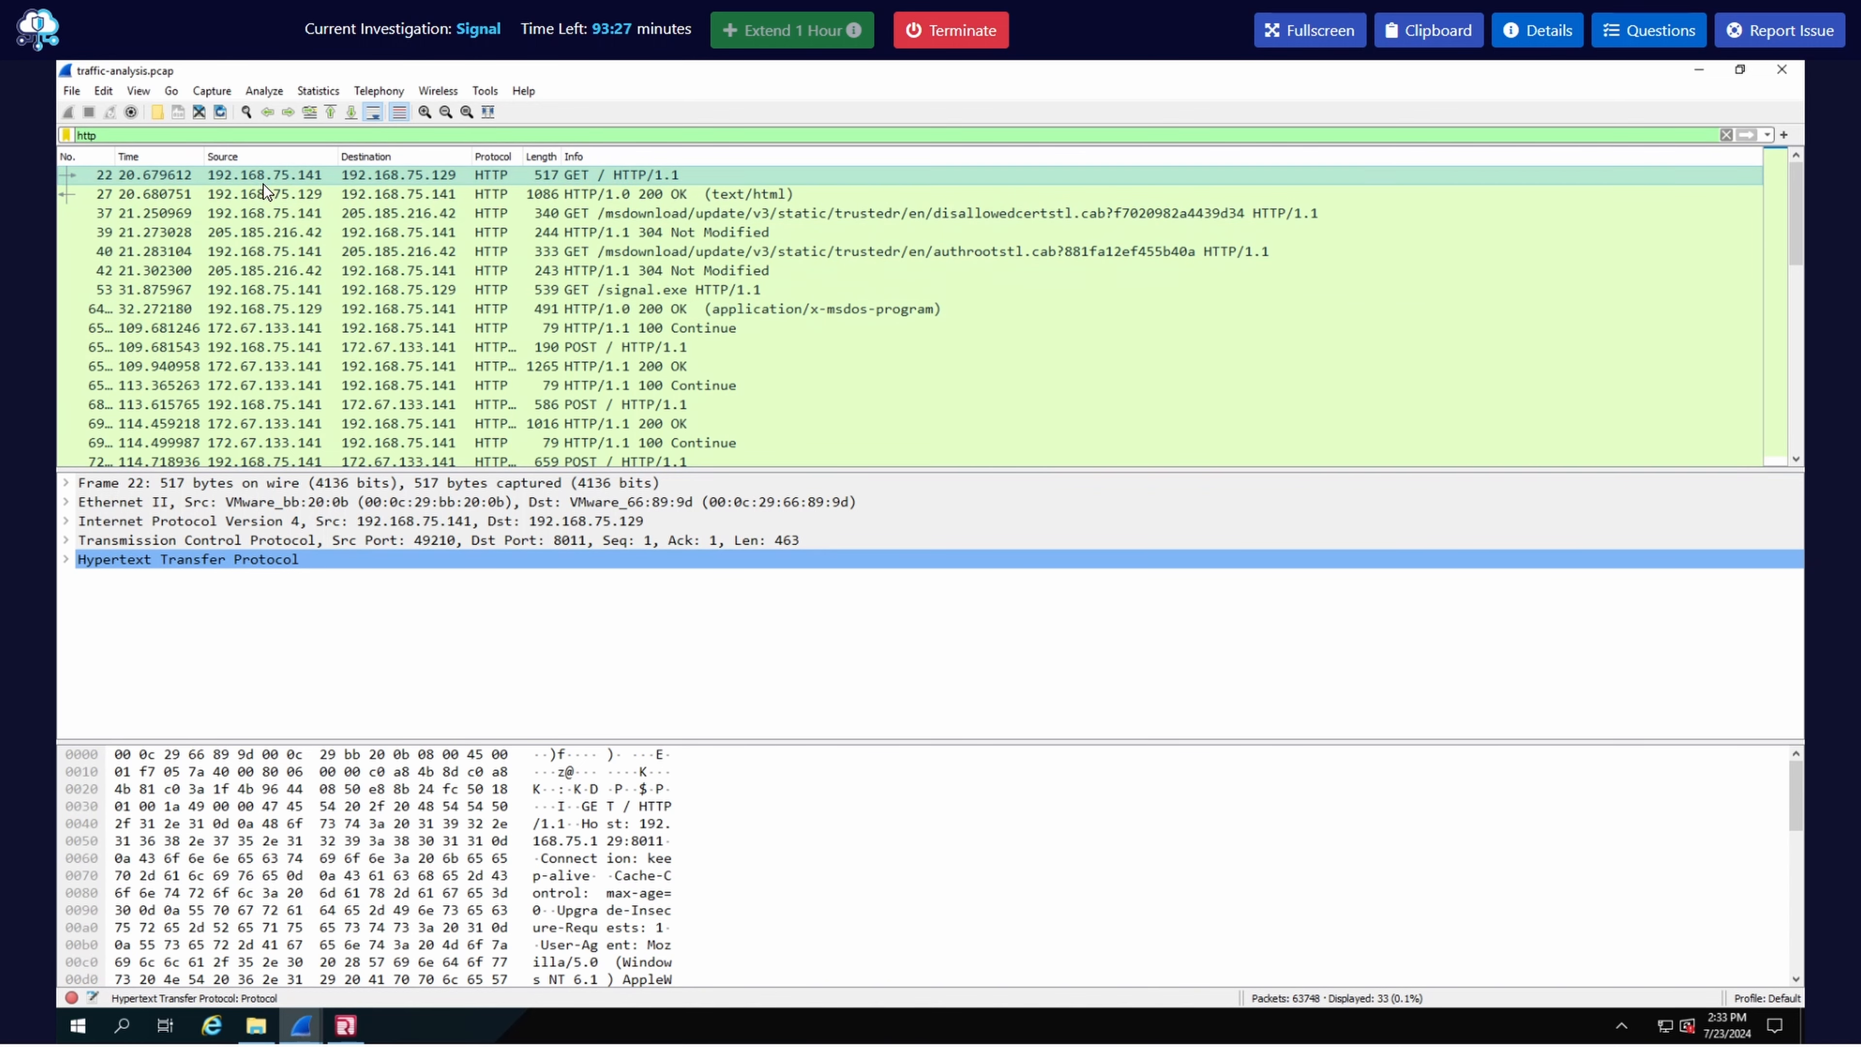
# - Narrow the display filter to http && ip.addr == 172.67.133.141 and widen the Protocol column to fit its entries
pyautogui.write('&&')
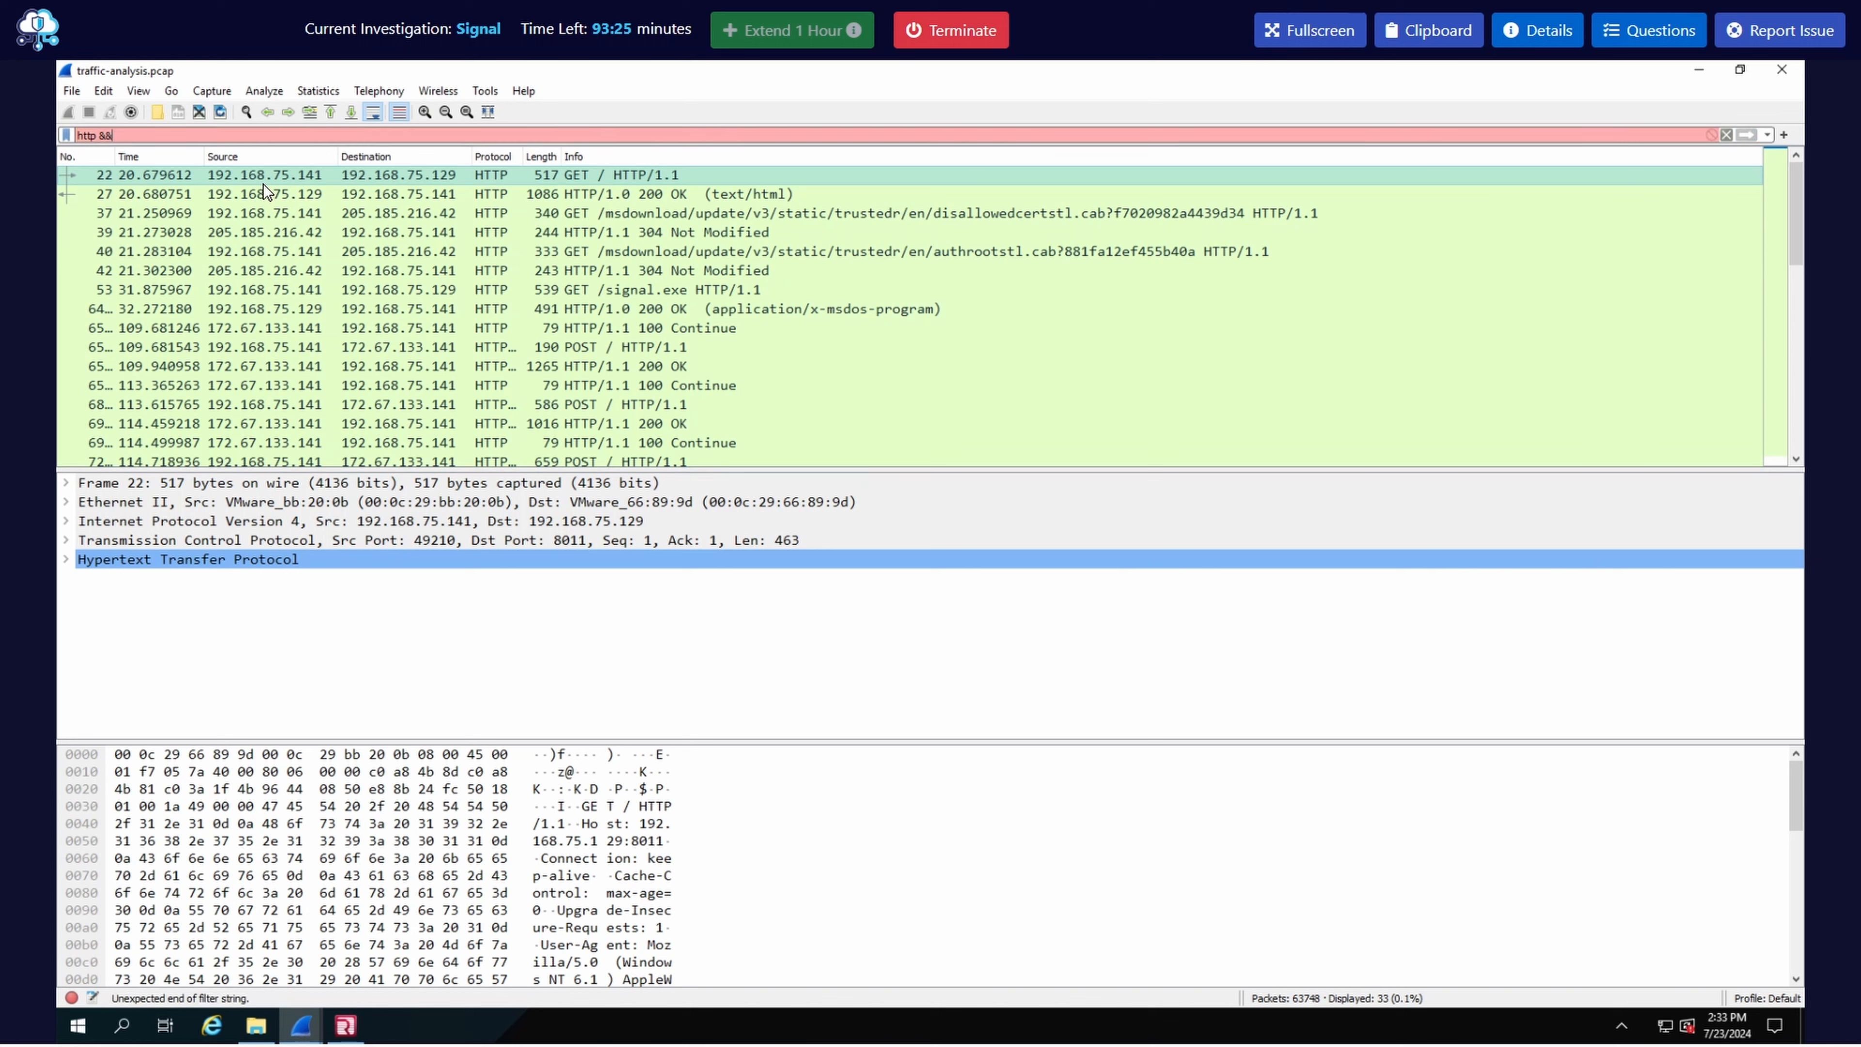
pyautogui.write(' ip')
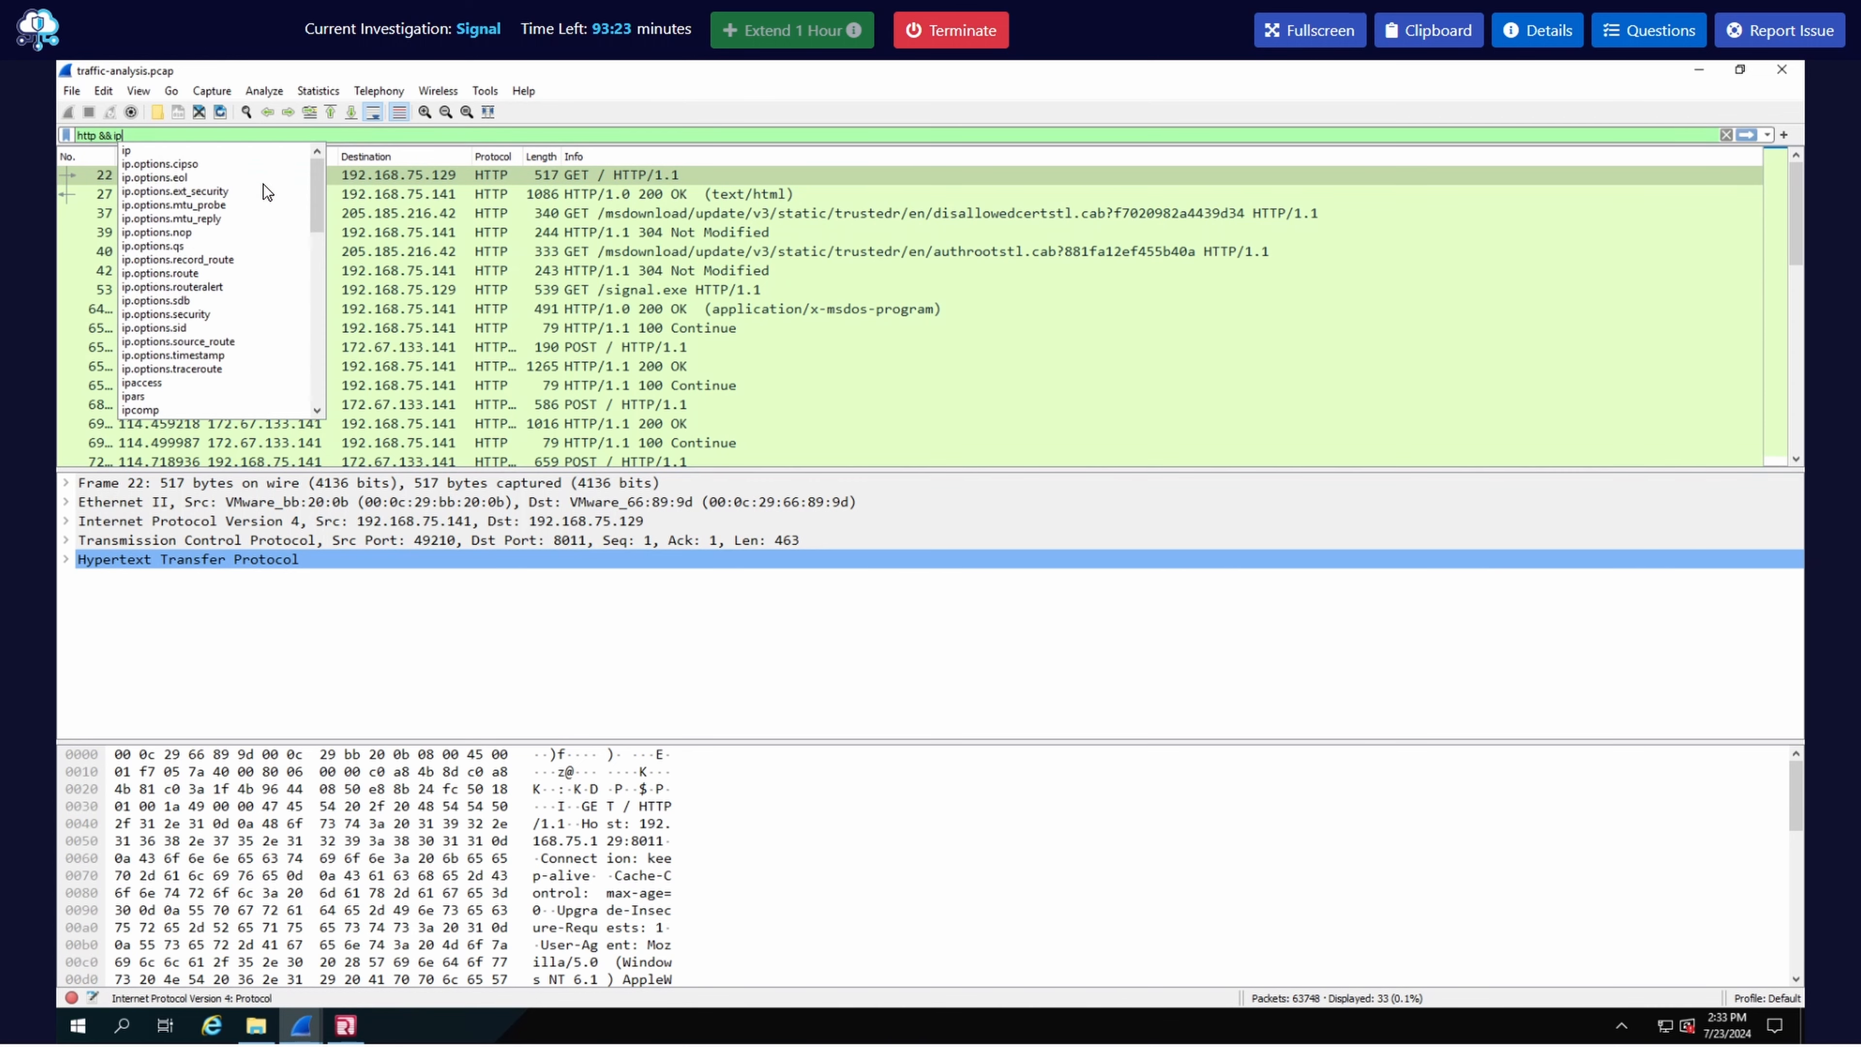
pyautogui.write('.ad')
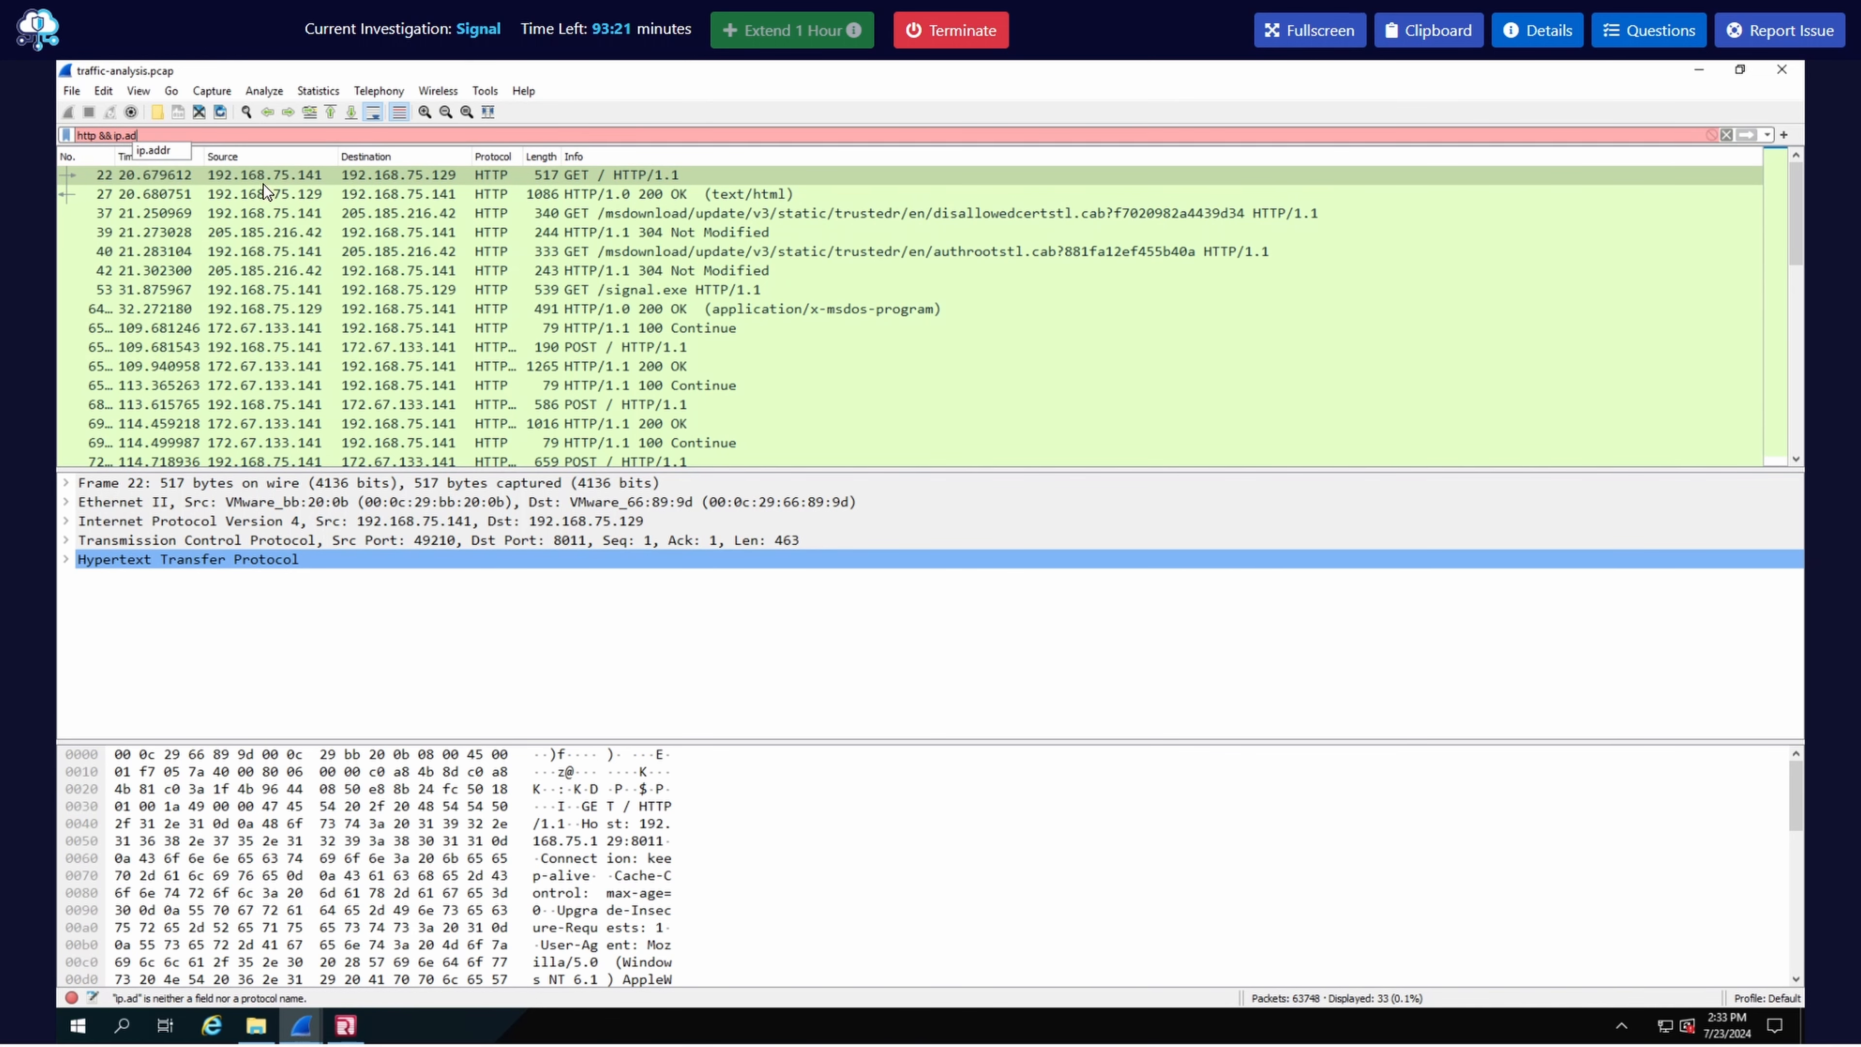
pyautogui.write('dr ==')
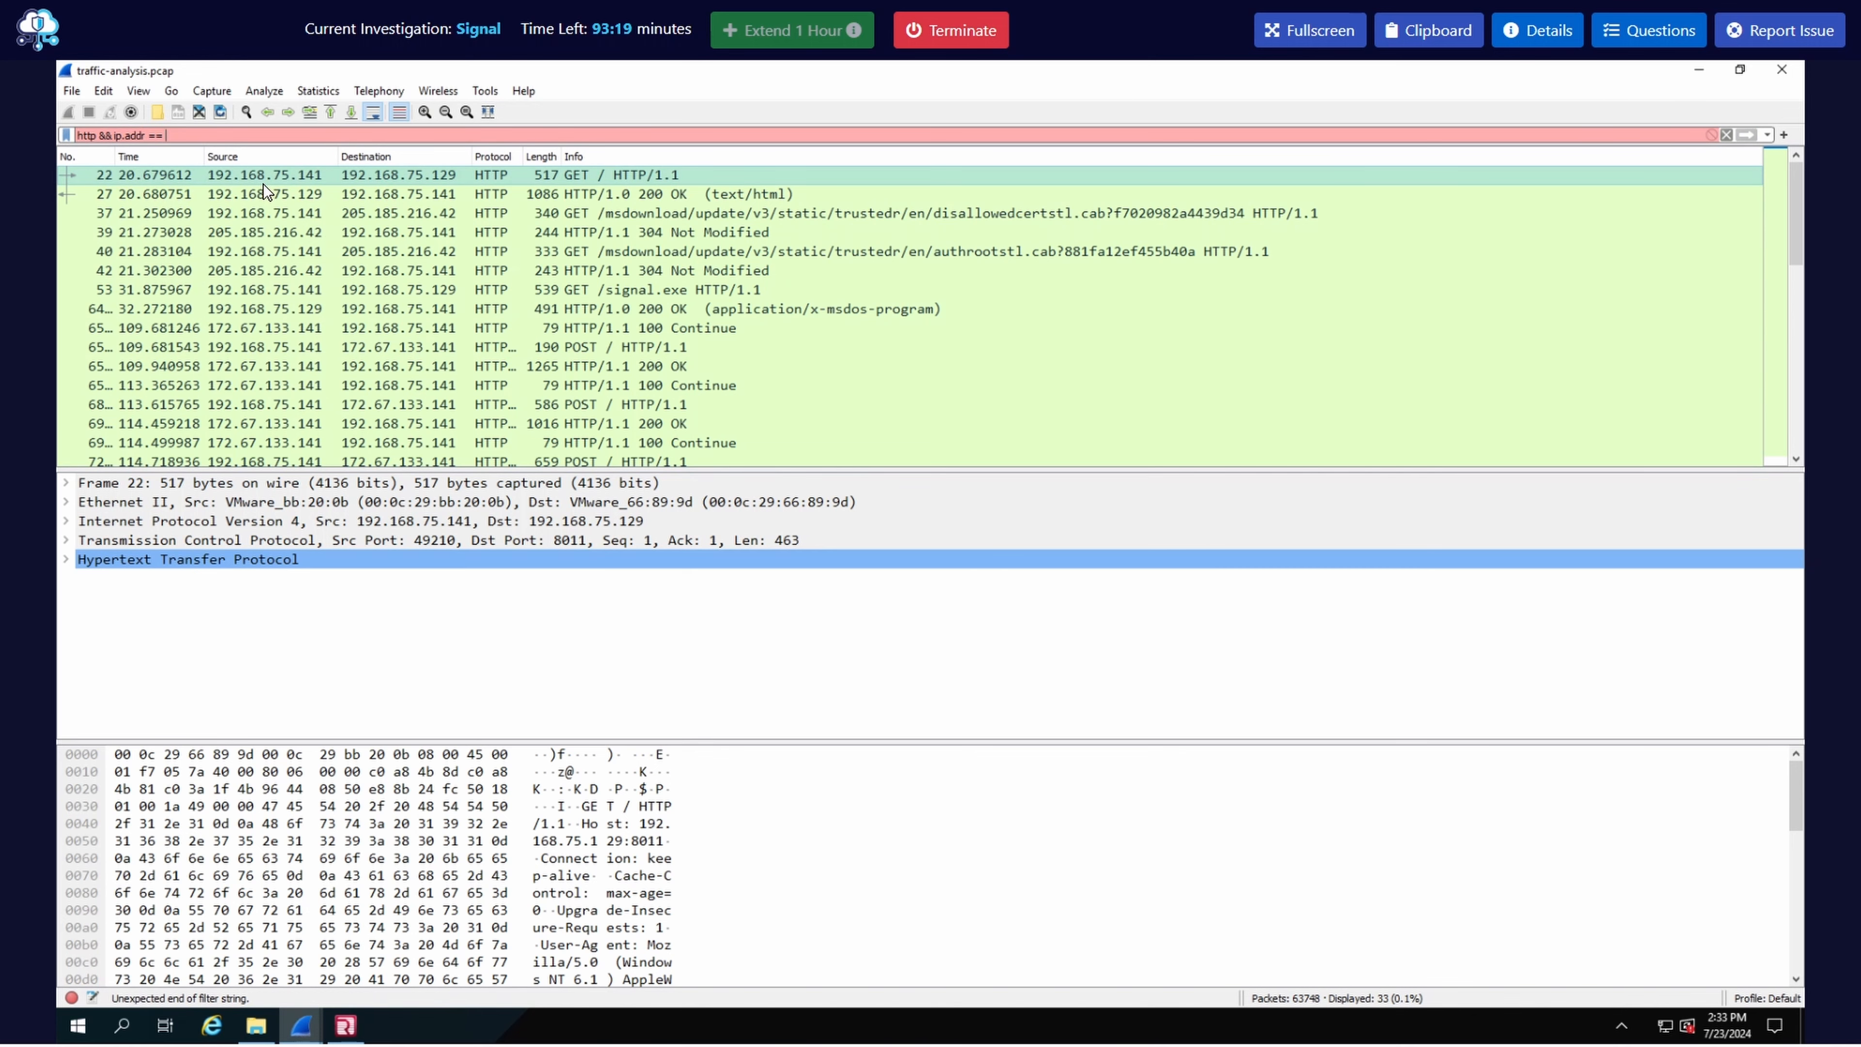
pyautogui.write(' 172.')
pyautogui.click(1678, 43)
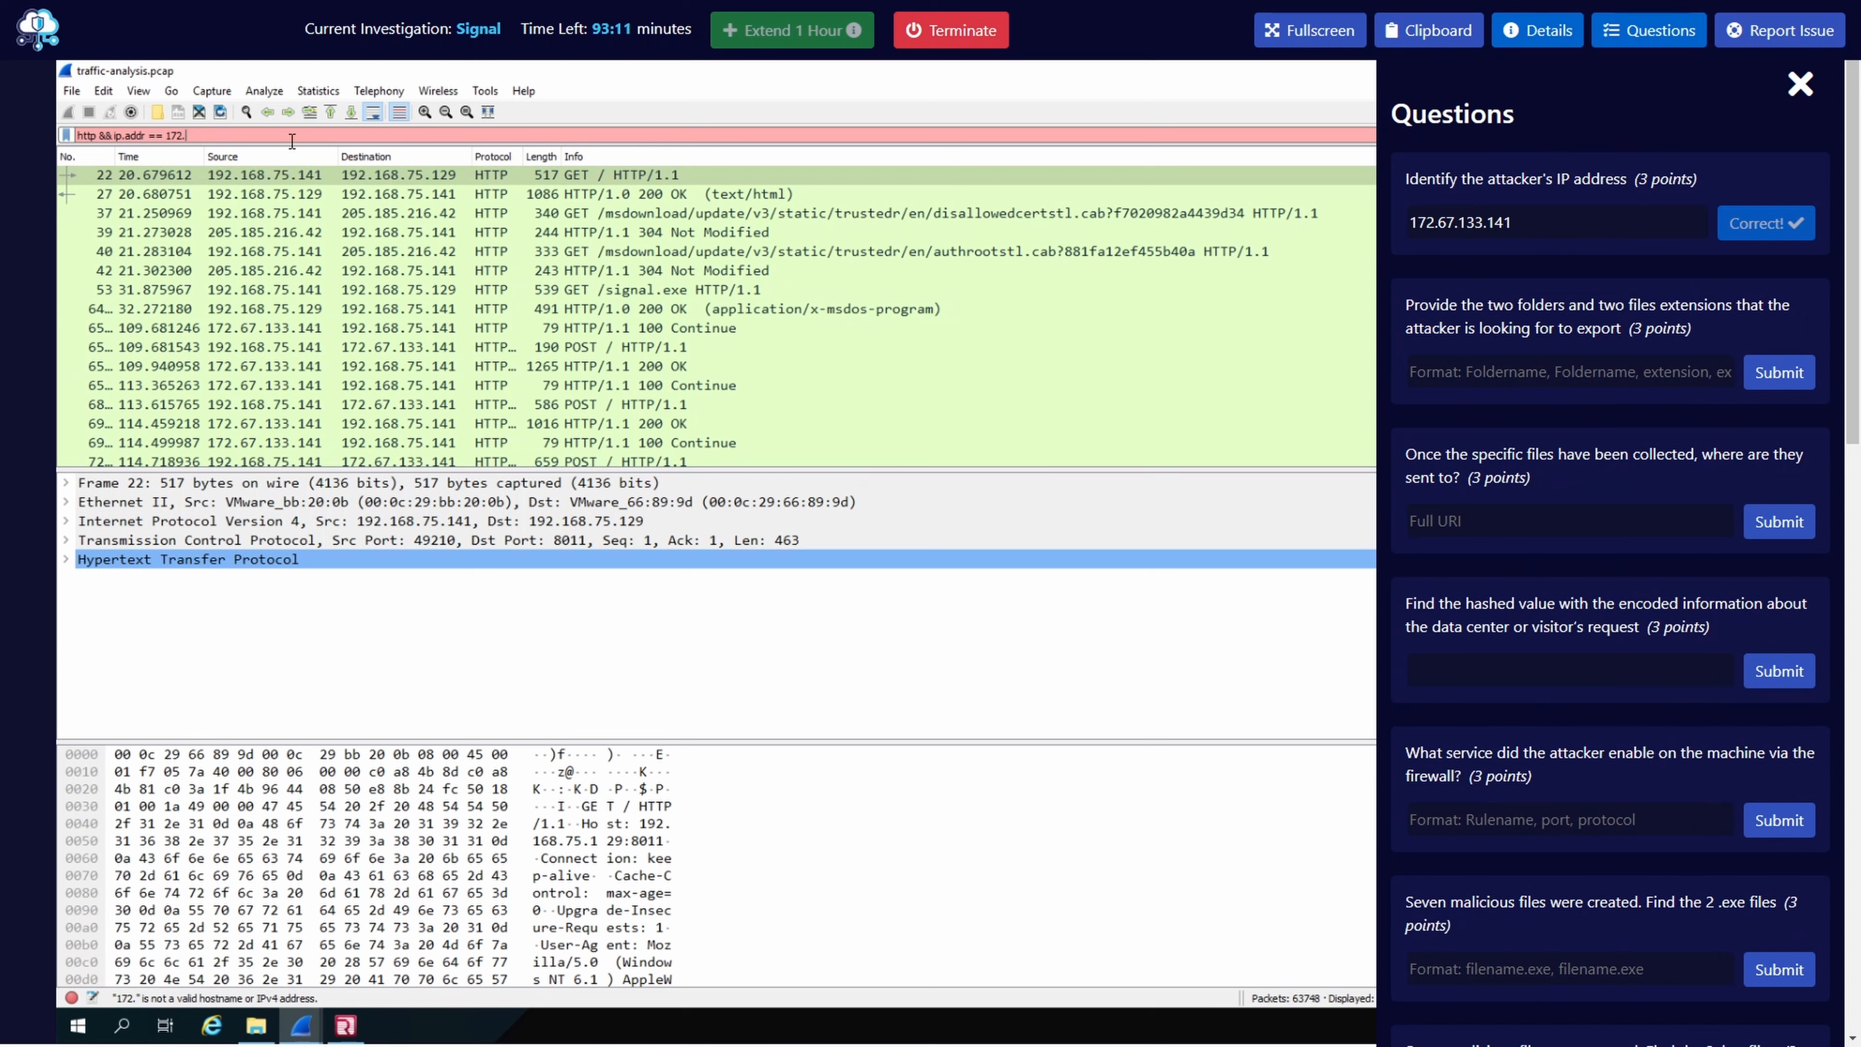
pyautogui.write('67.133.141')
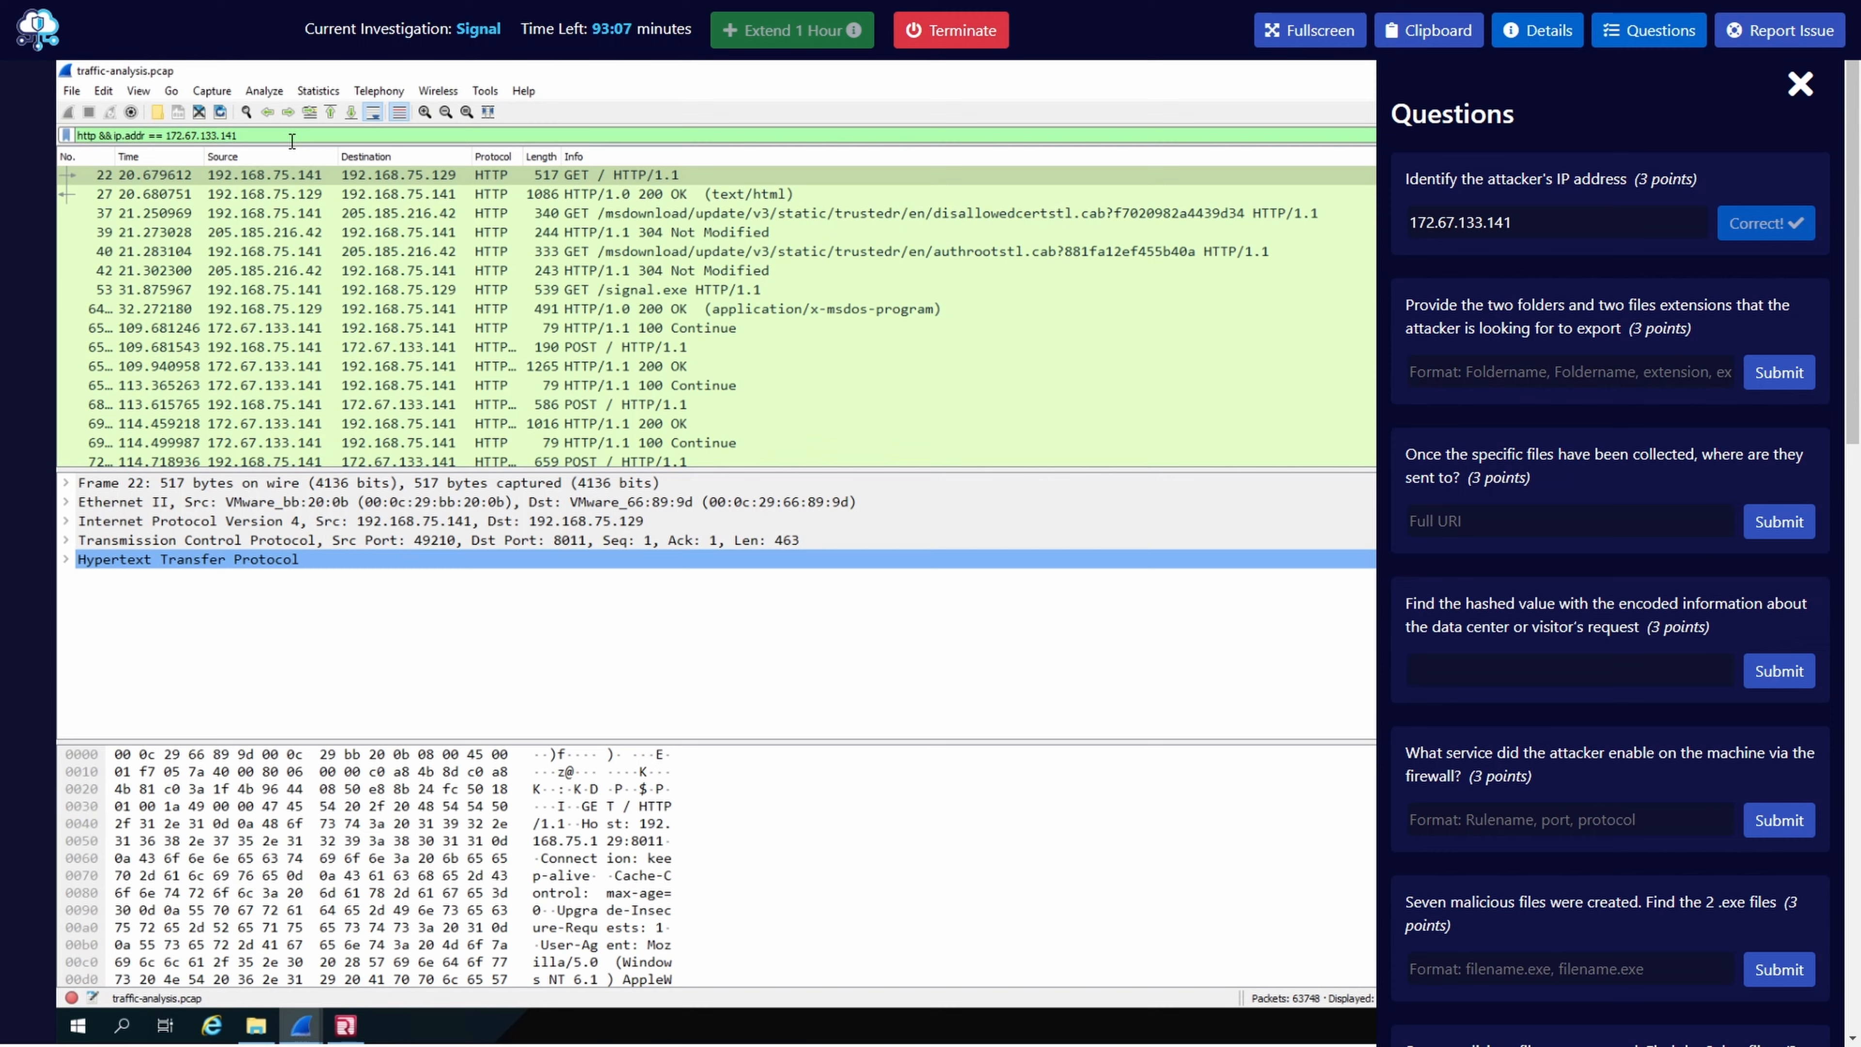
pyautogui.press('Return')
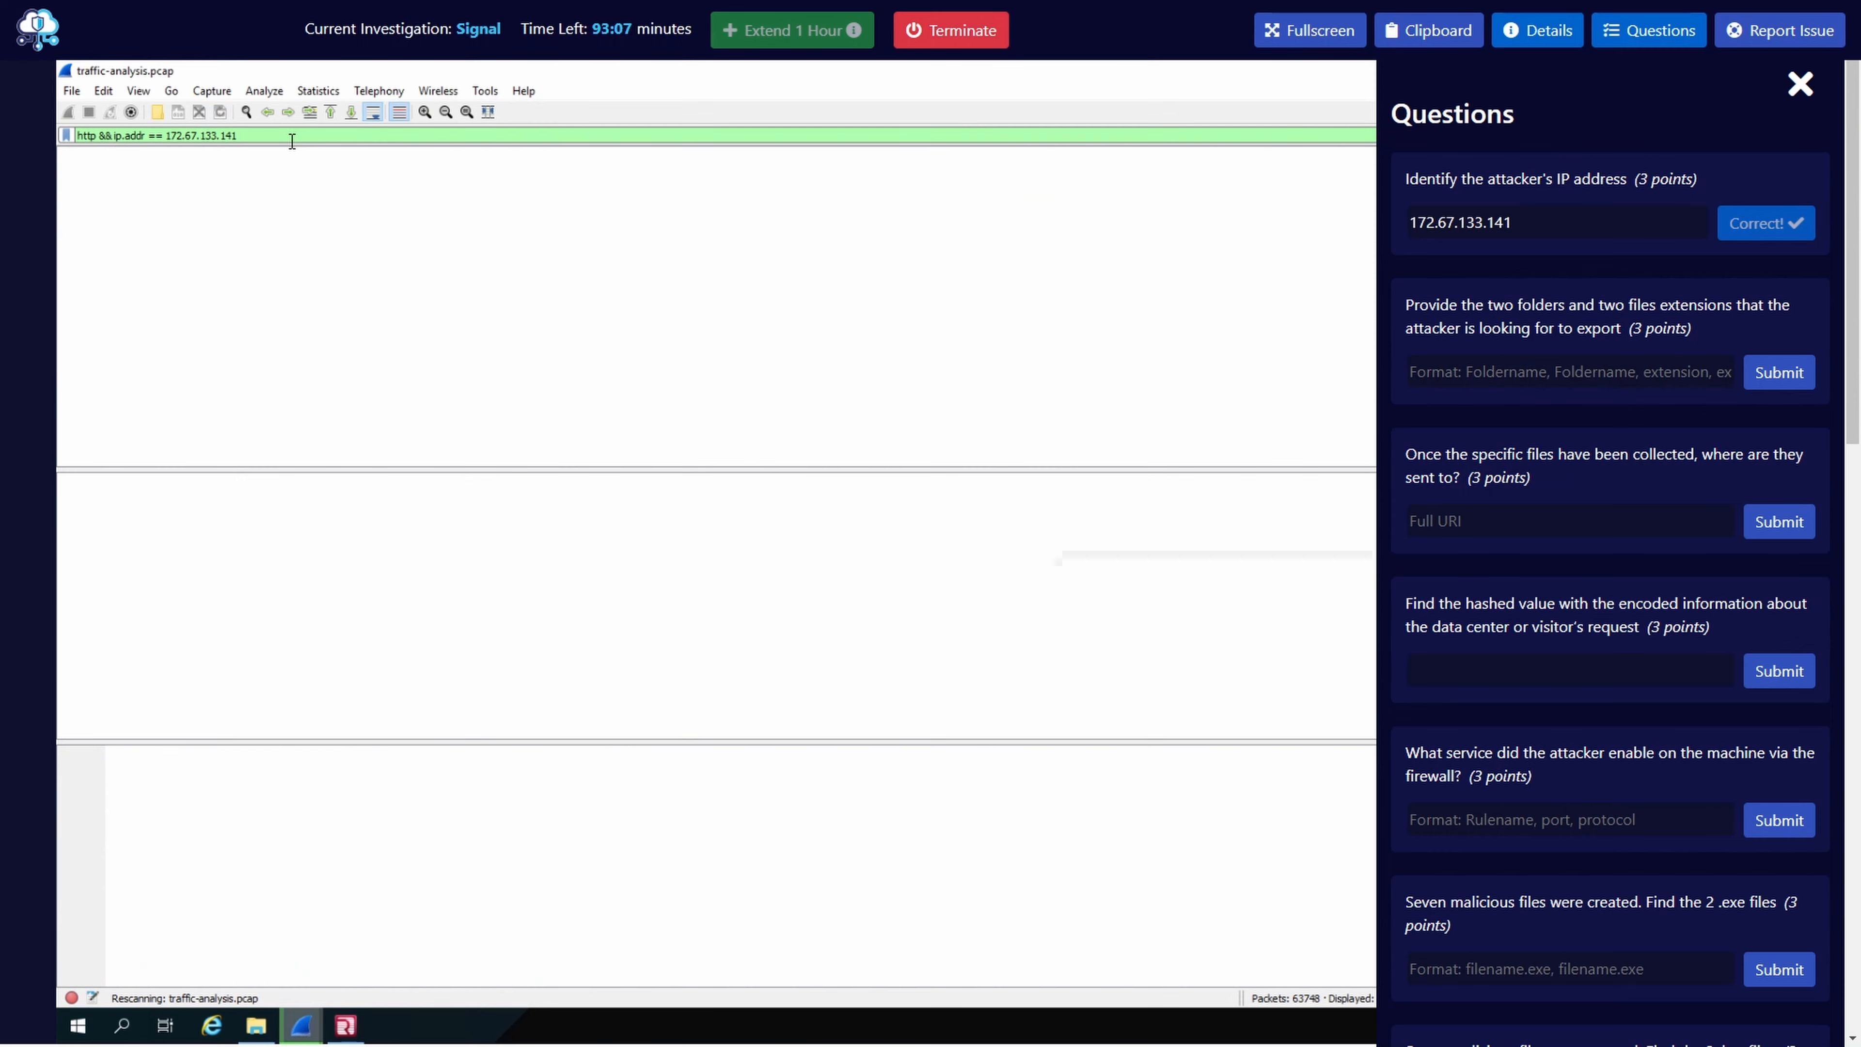
pyautogui.click(1803, 83)
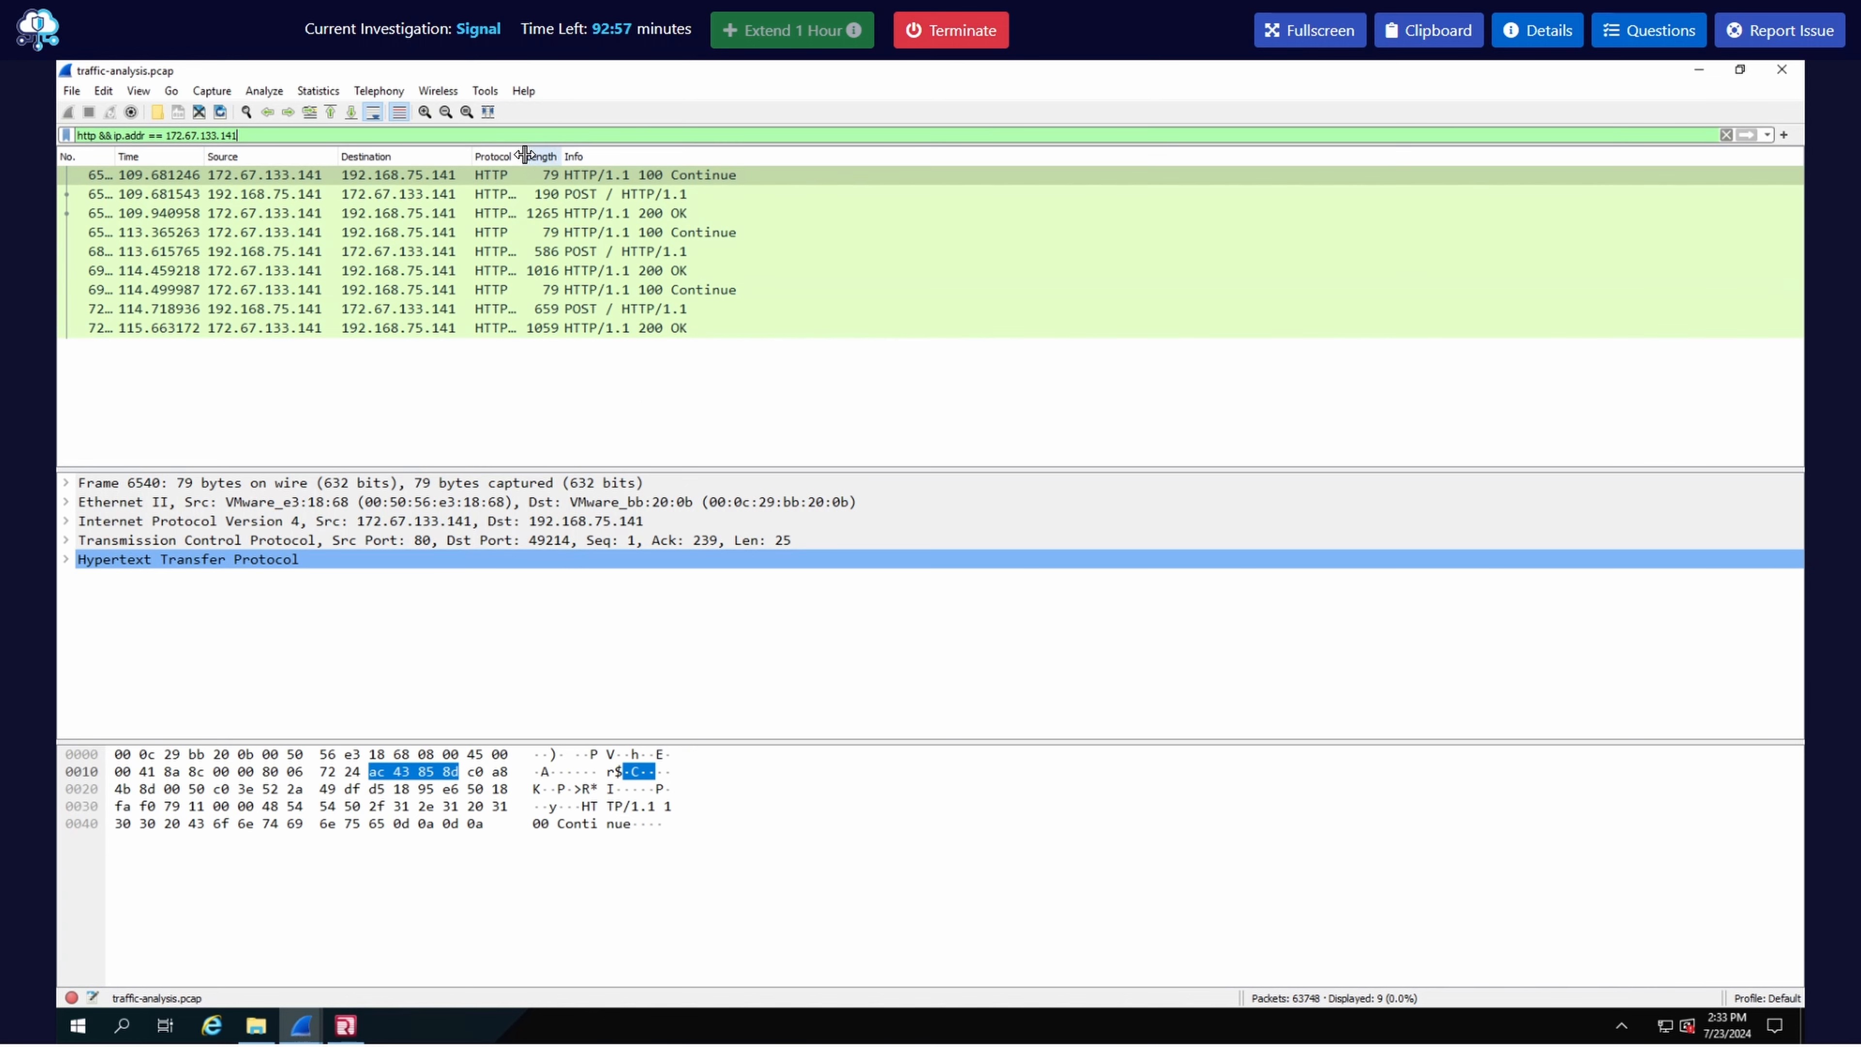
pyautogui.moveTo(524, 155); pyautogui.dragTo(570, 155)
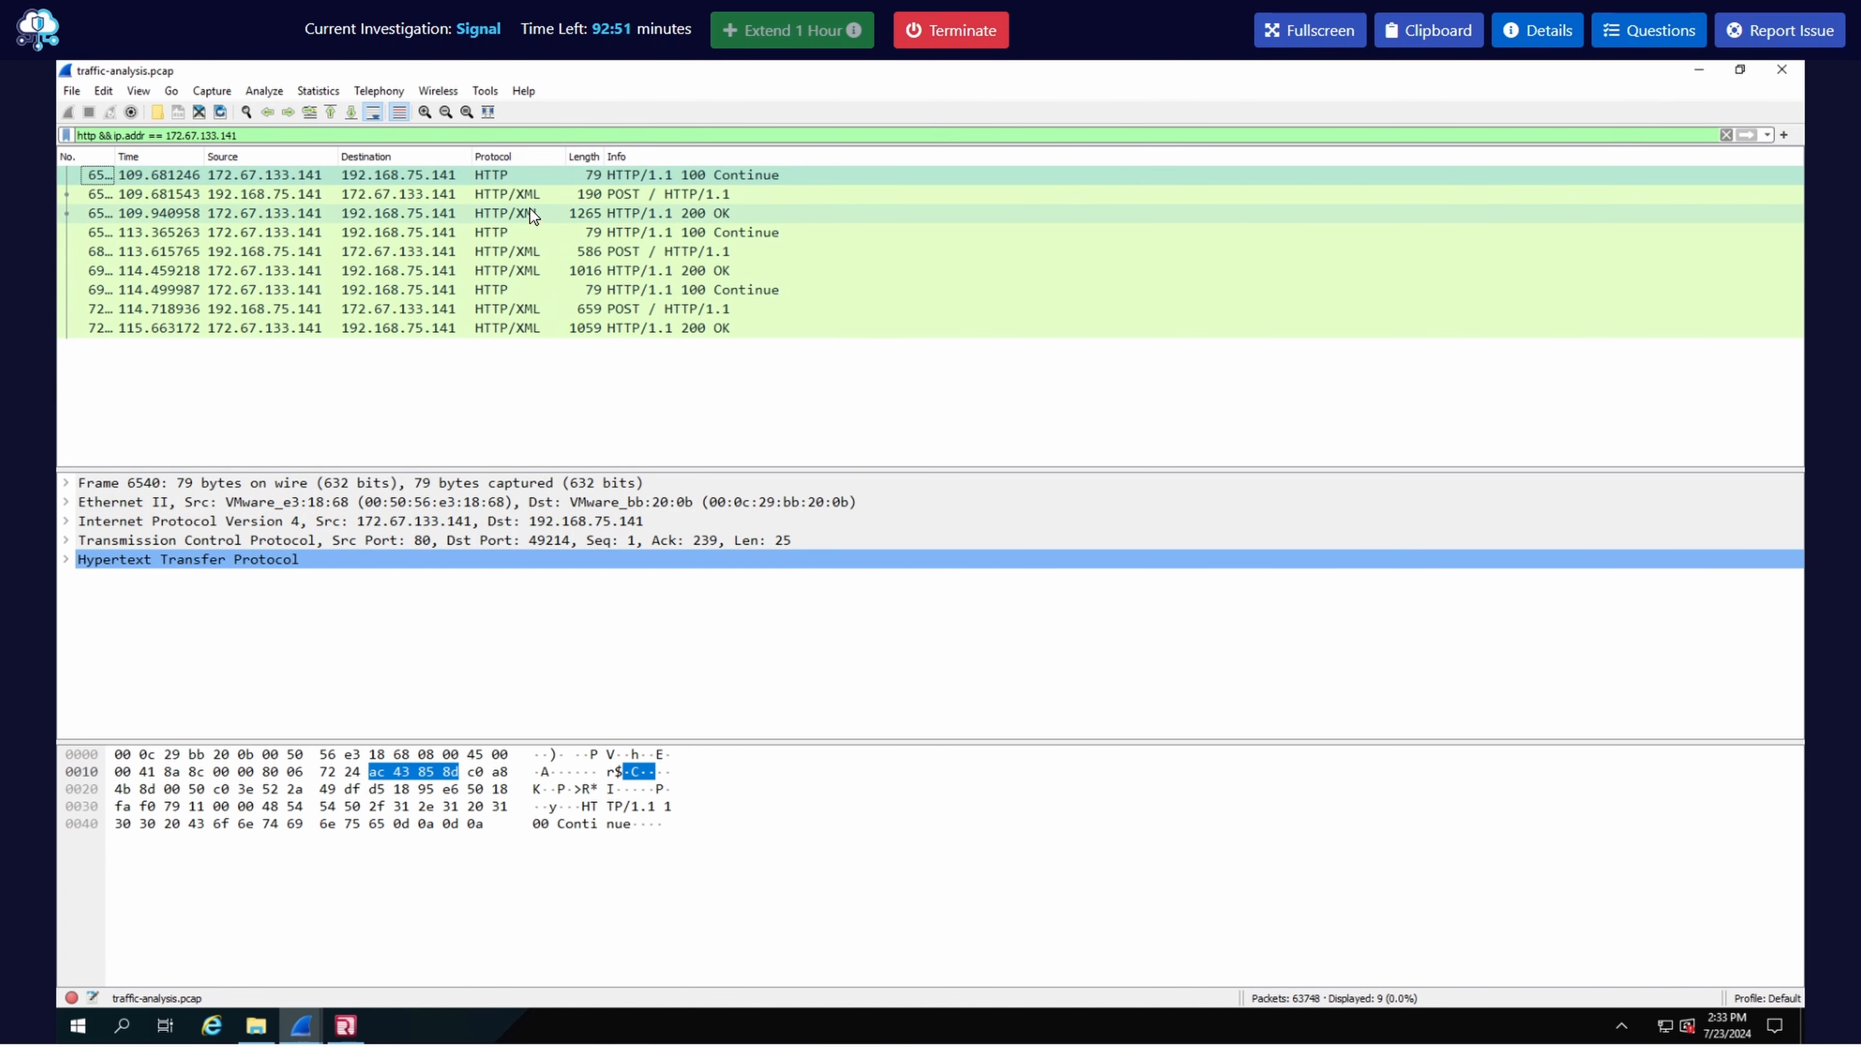
# - Follow the HTTP stream of the first filtered packet and examine its host and the user profile folders the attacker targets
pyautogui.rightClick(525, 175)
pyautogui.moveTo(588, 433)
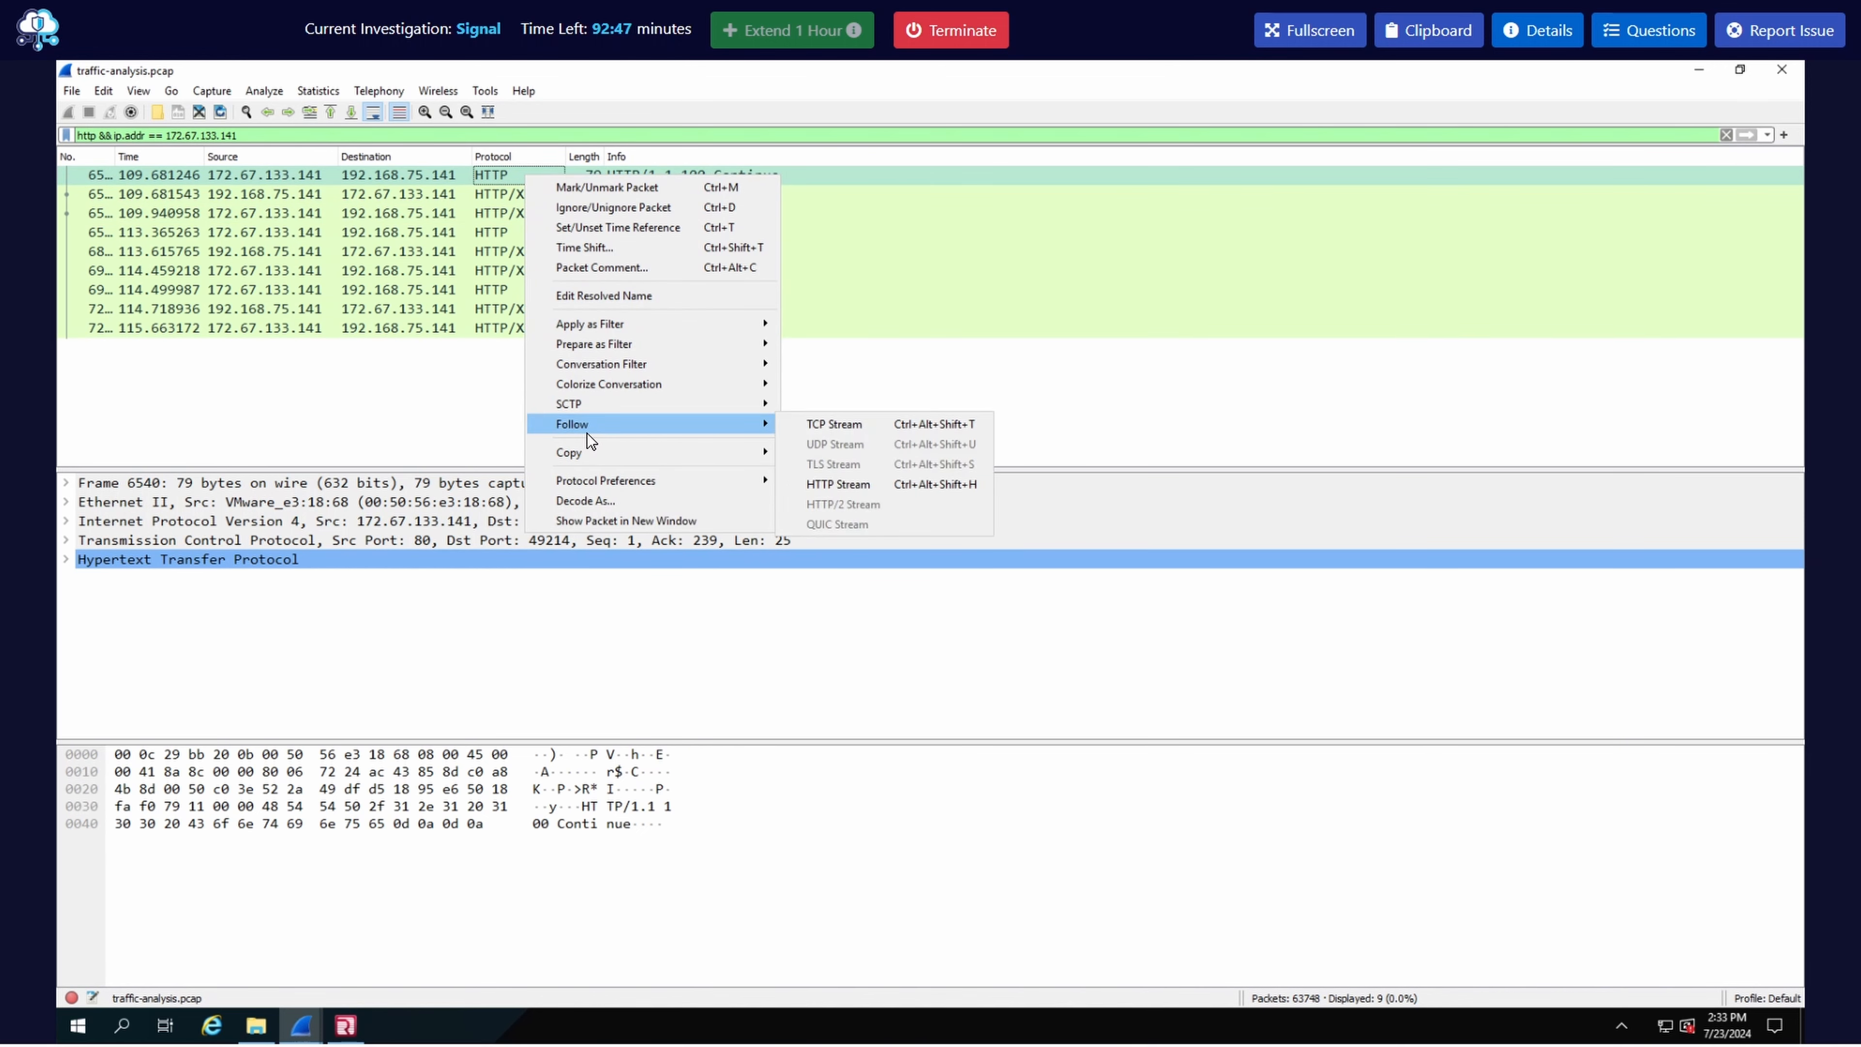
pyautogui.click(881, 486)
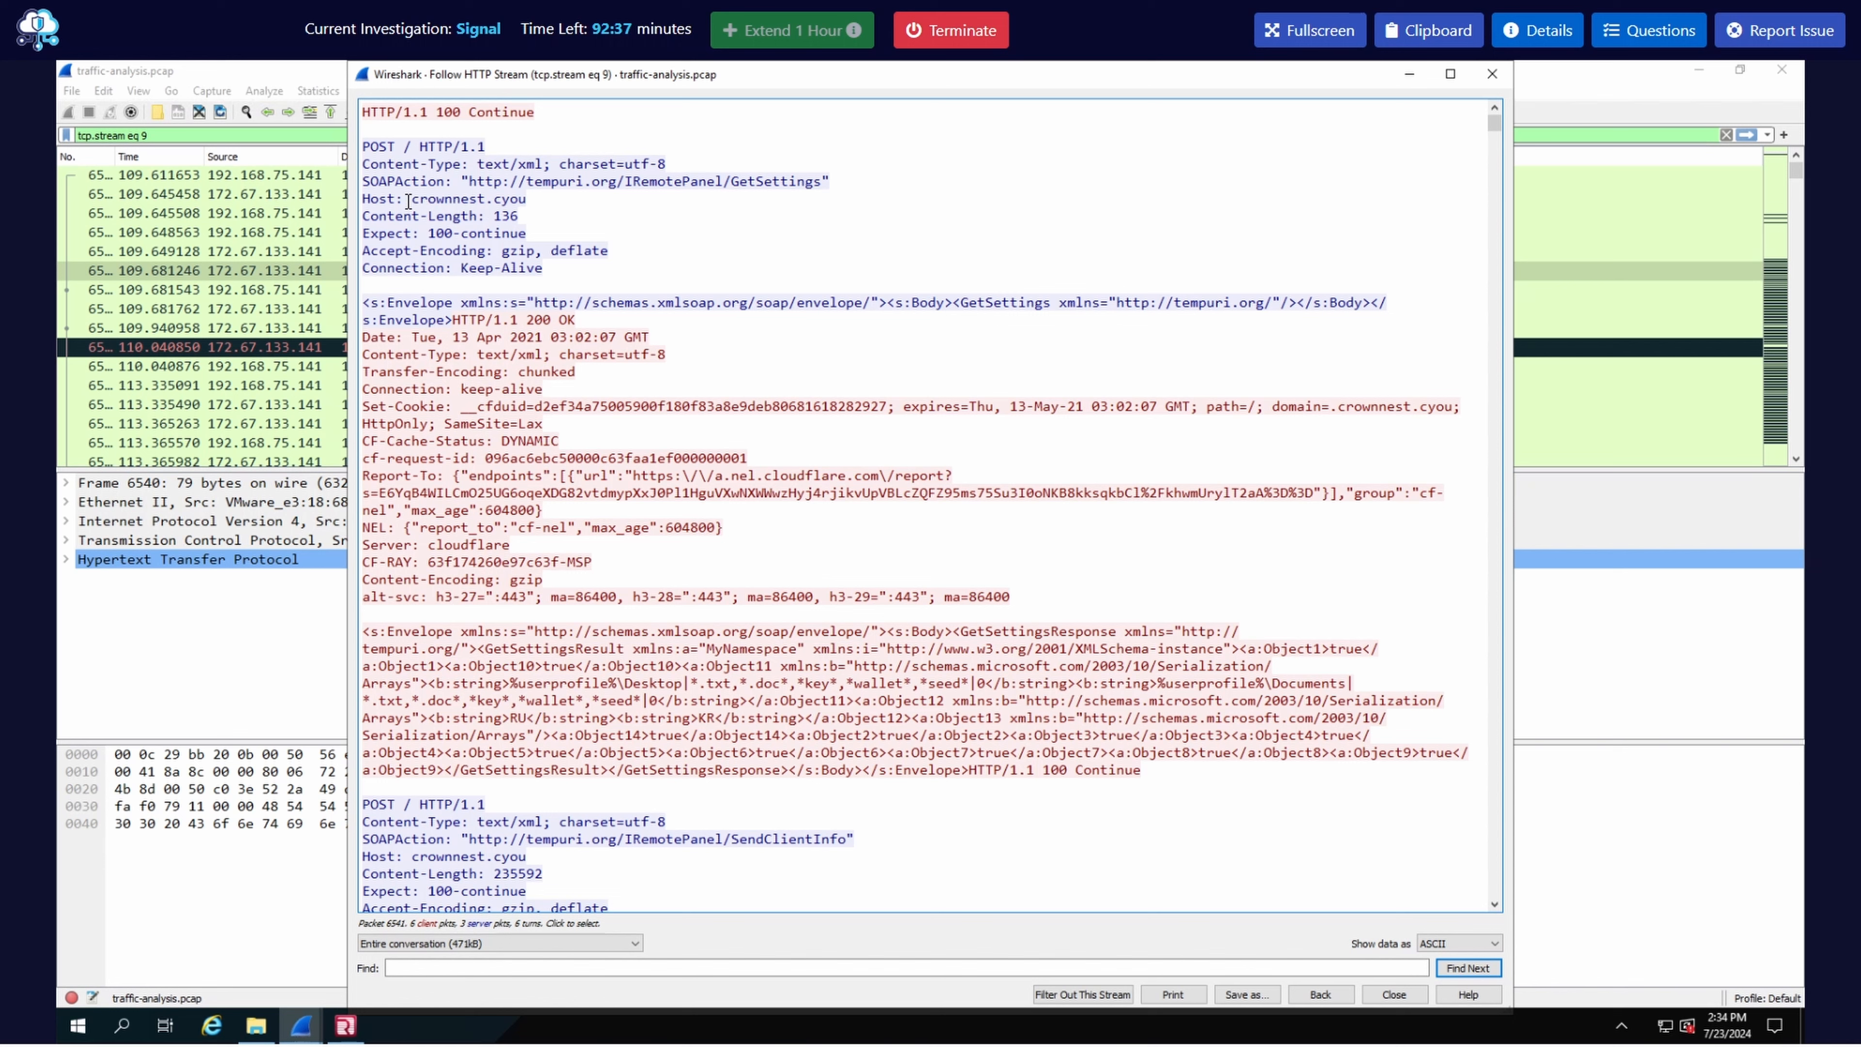
pyautogui.moveTo(412, 198); pyautogui.dragTo(526, 199)
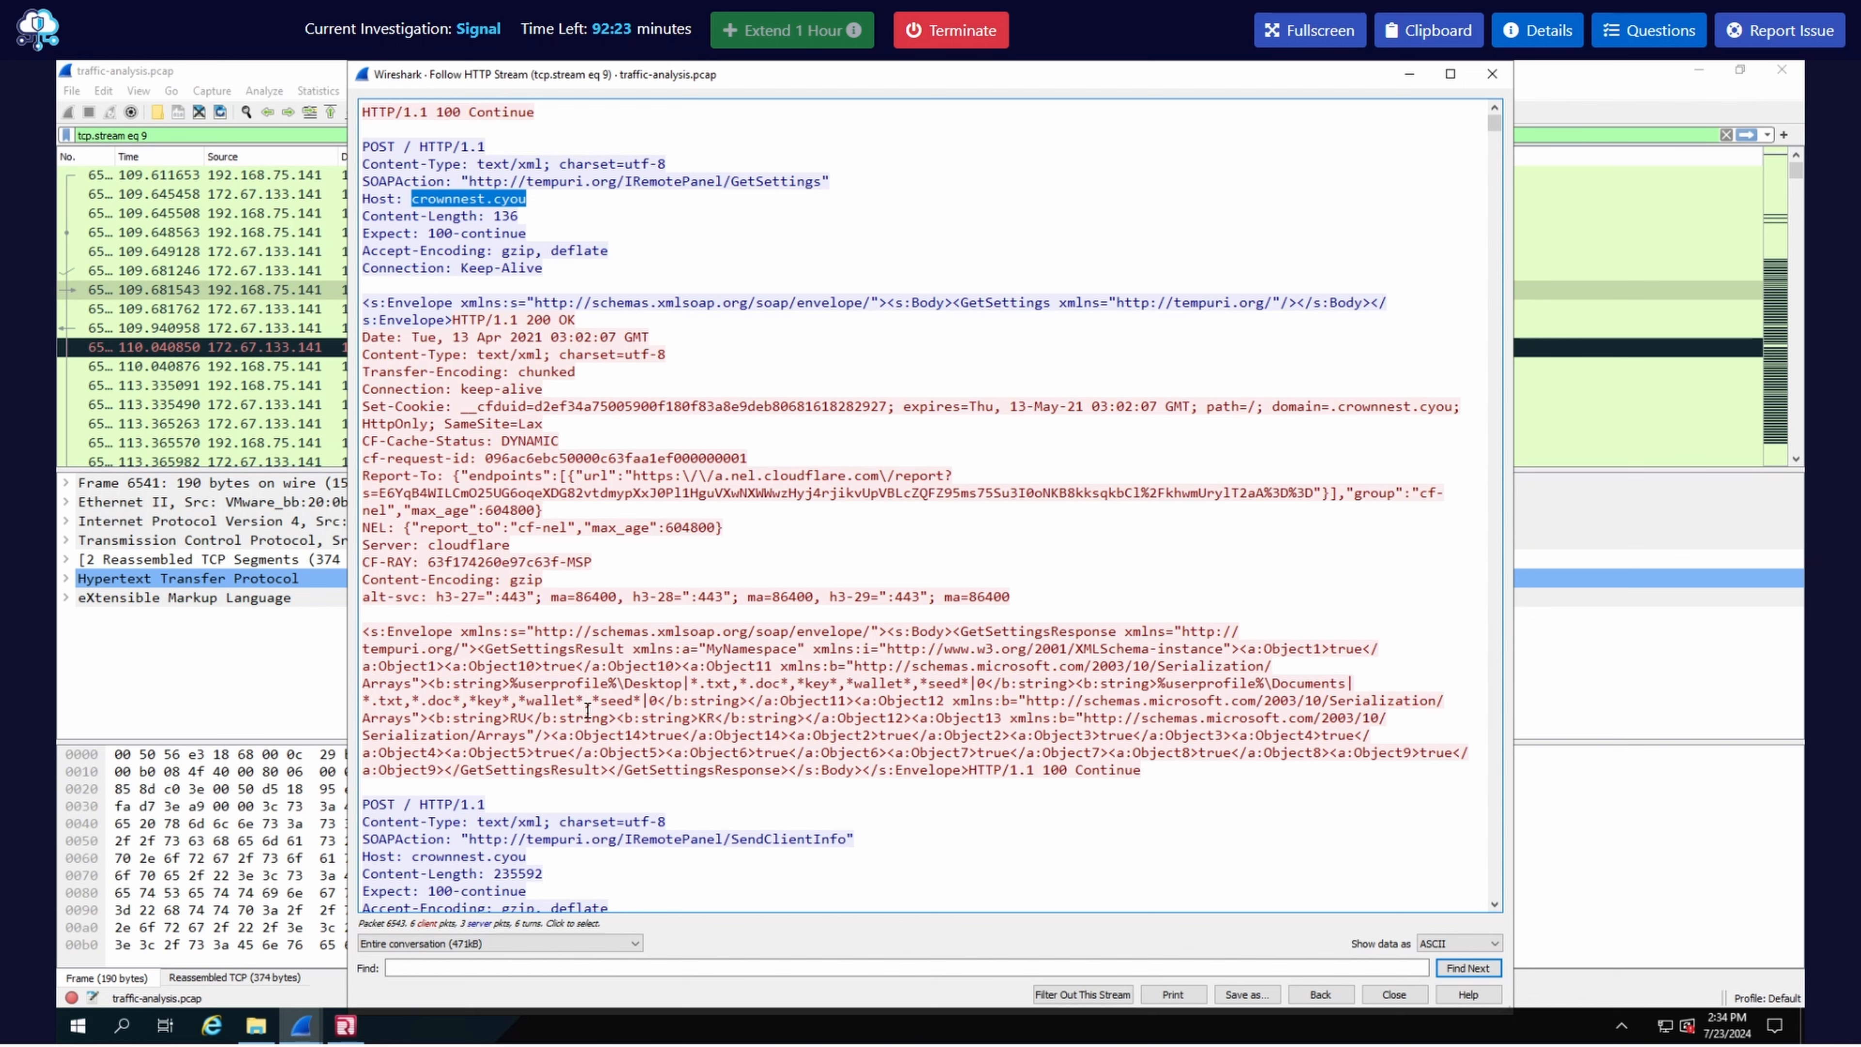
pyautogui.moveTo(625, 684); pyautogui.dragTo(648, 684)
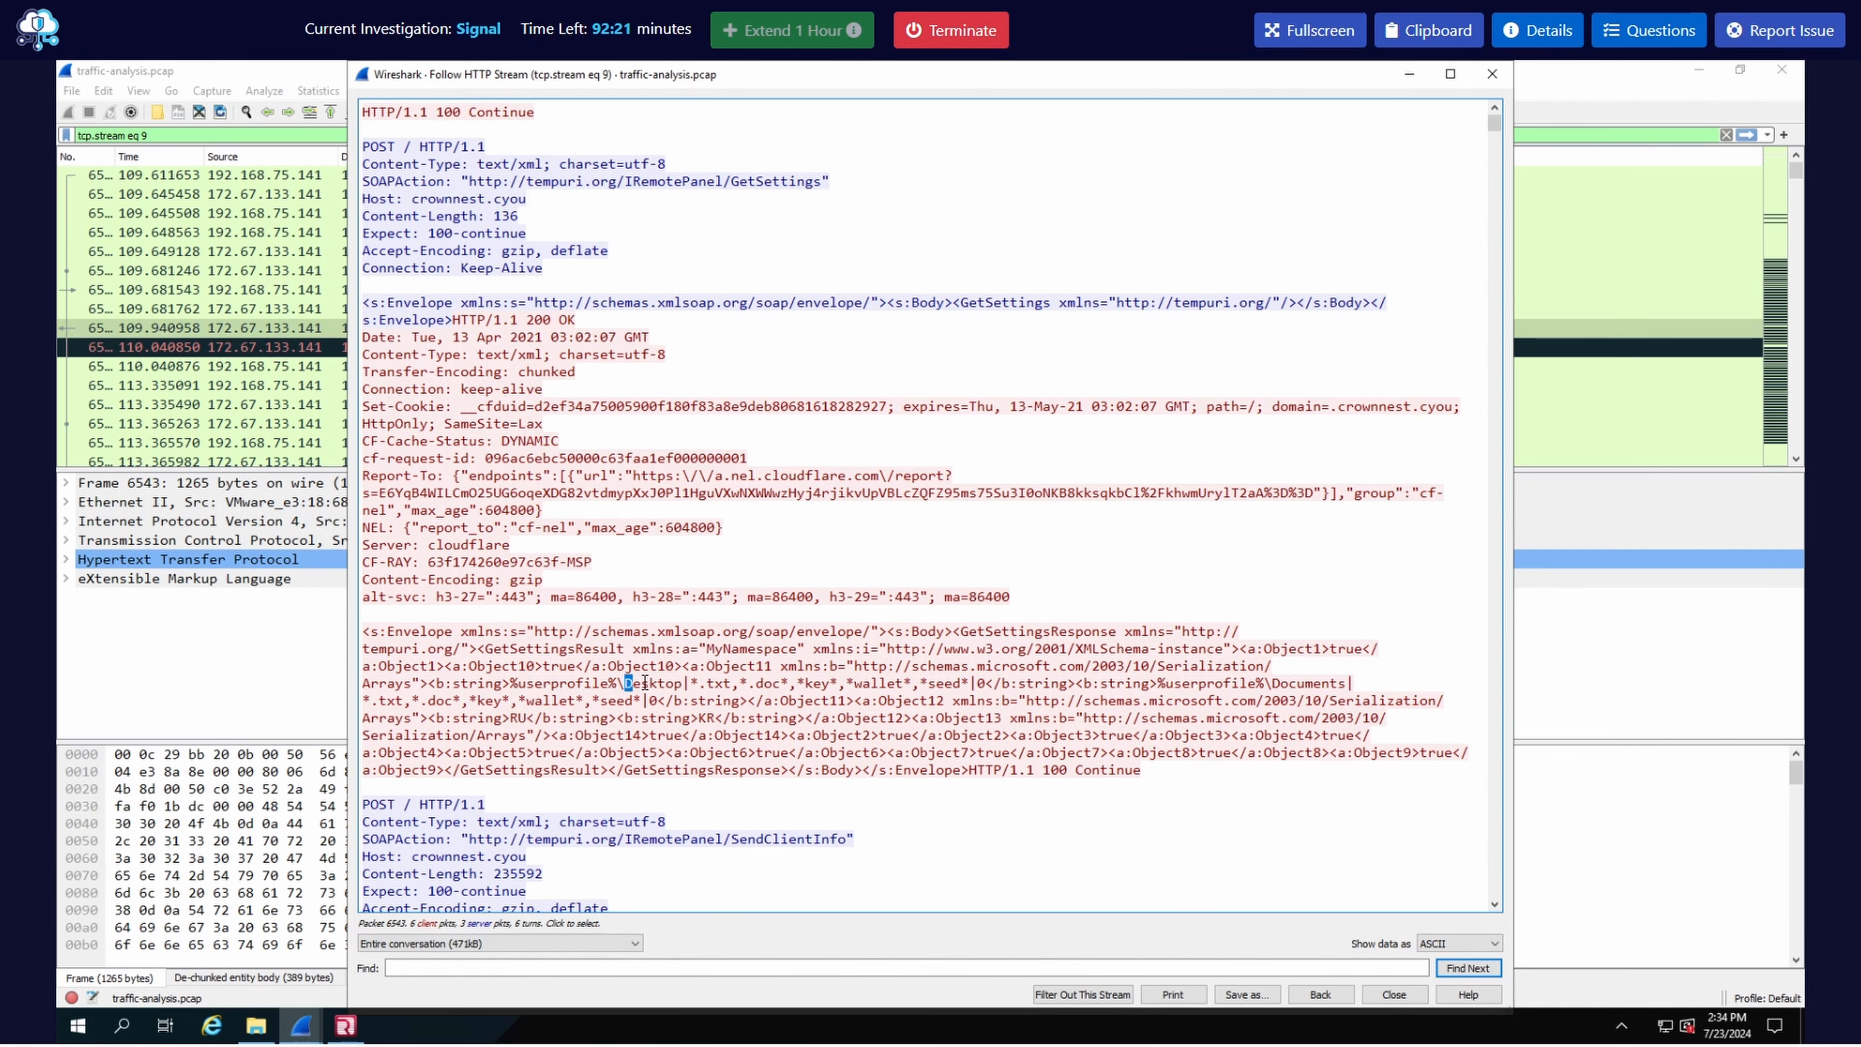
pyautogui.moveTo(512, 684); pyautogui.dragTo(724, 684)
pyautogui.moveTo(1161, 685); pyautogui.dragTo(1345, 688)
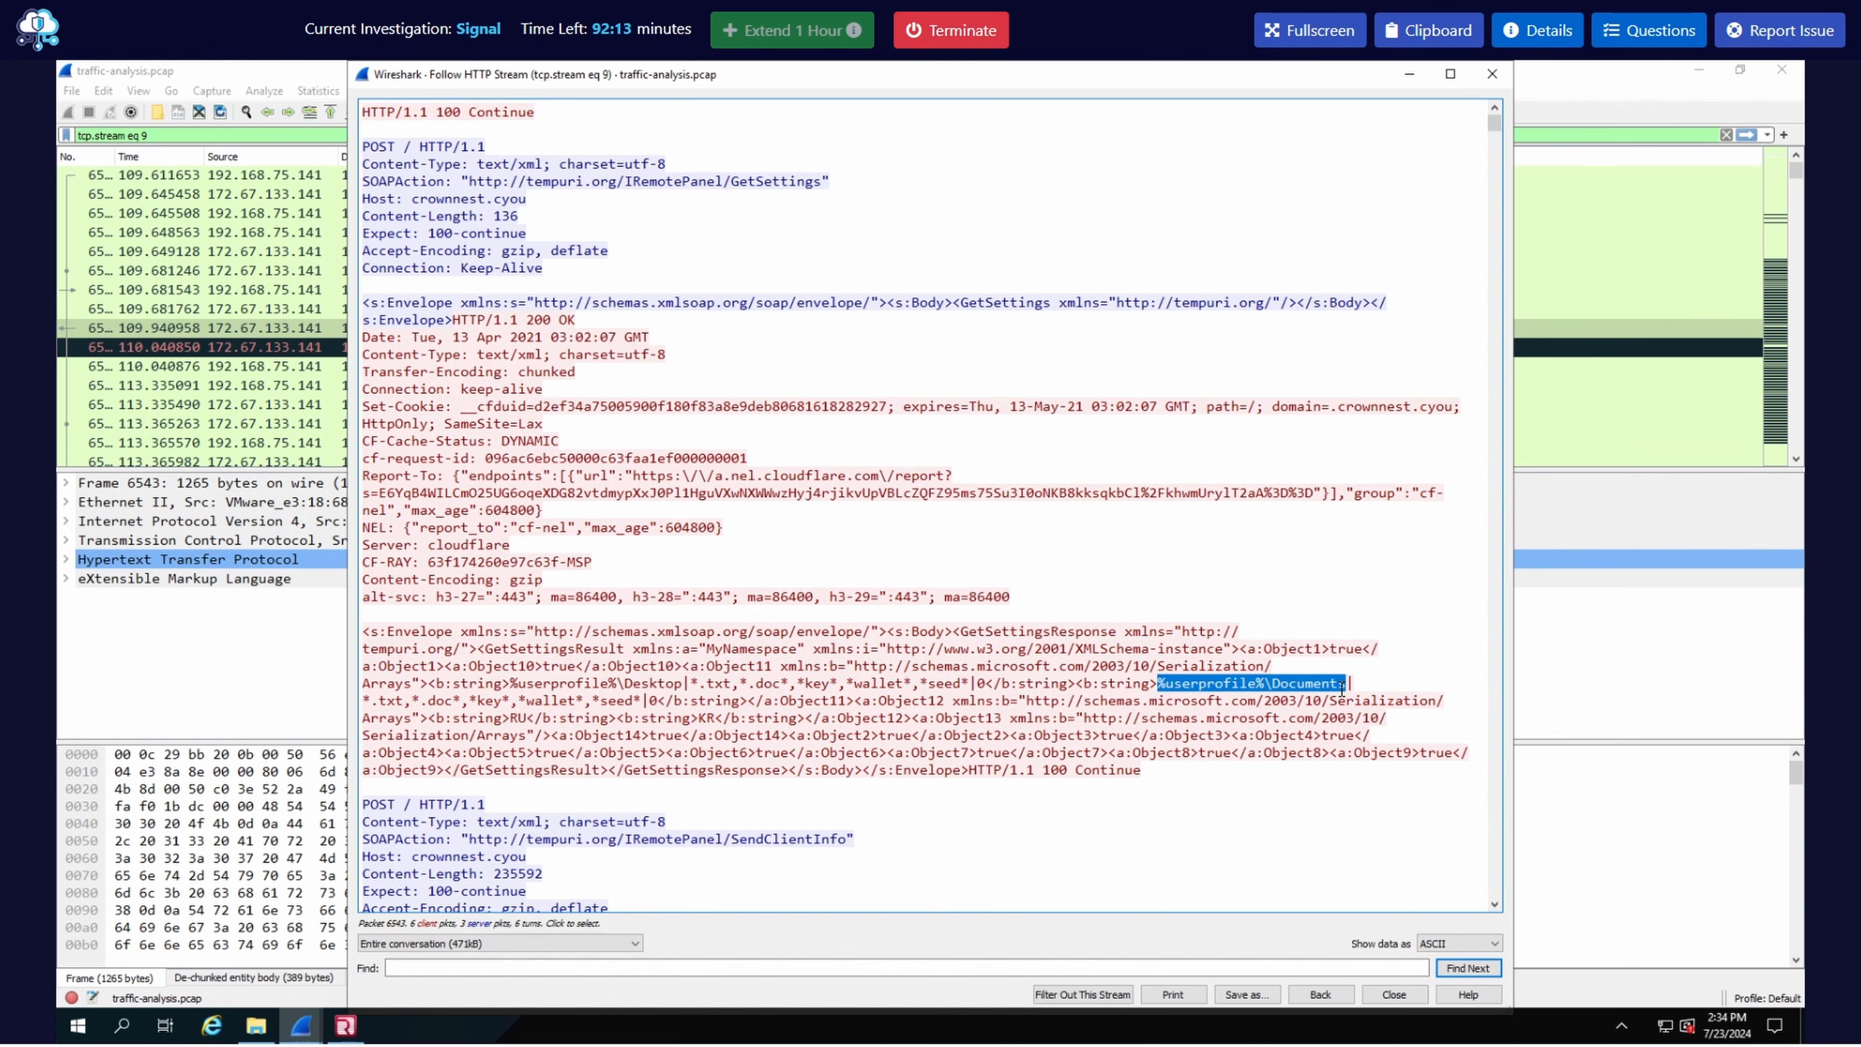
# - Submit Desktop, Documents, .txt, .doc as the folders and file extensions the attacker wants to export, and close the questions
pyautogui.click(1646, 31)
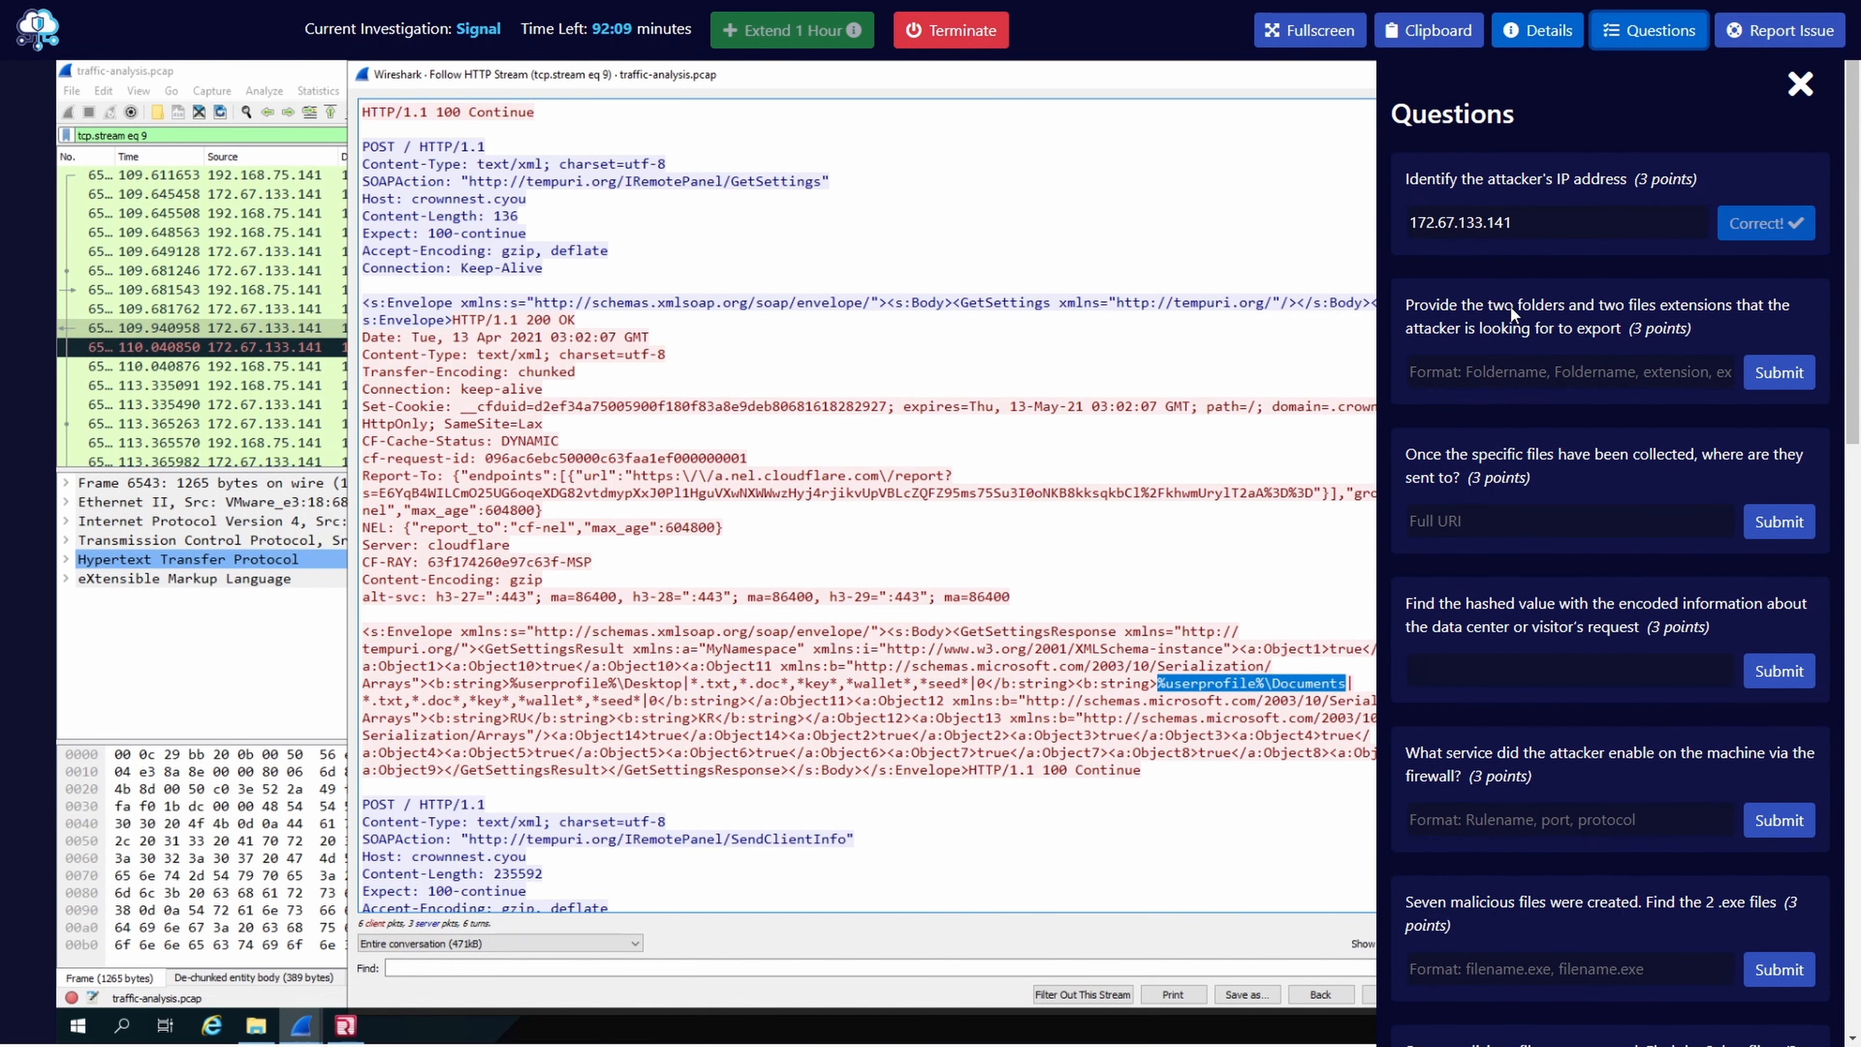
pyautogui.click(1499, 374)
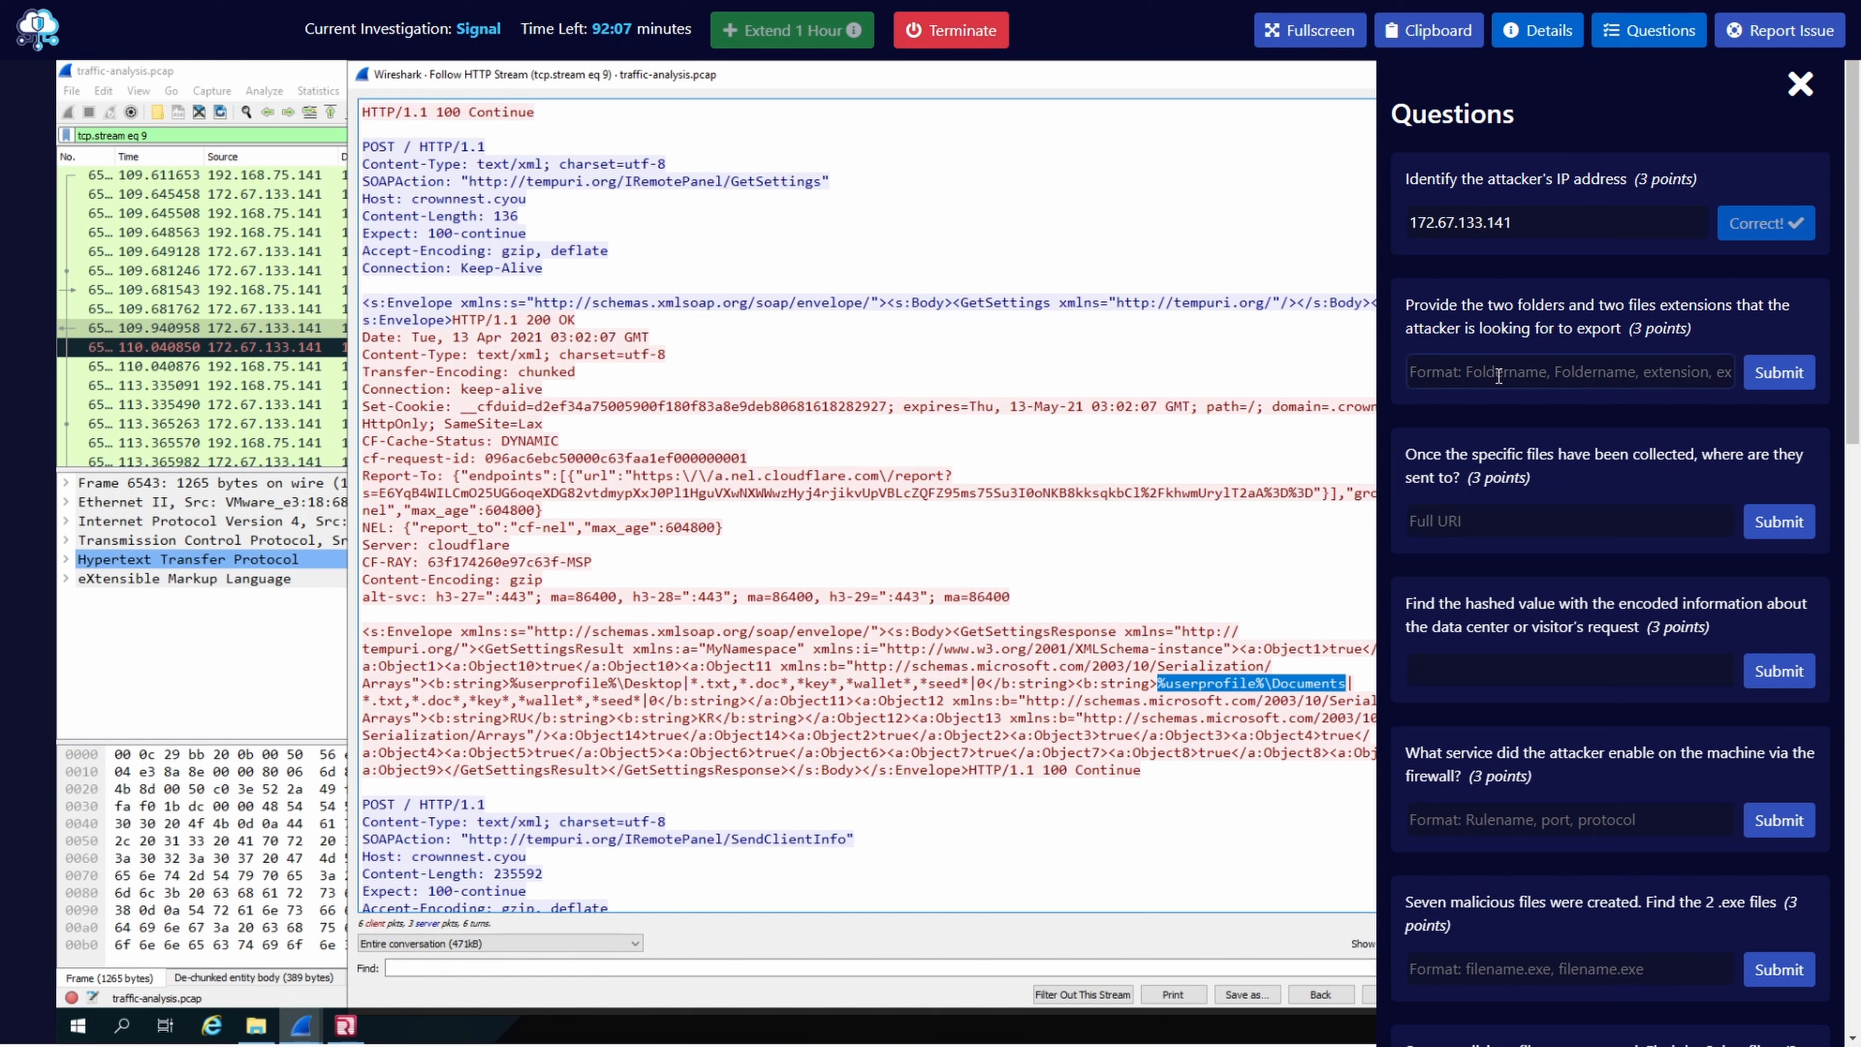
pyautogui.write('Deskto')
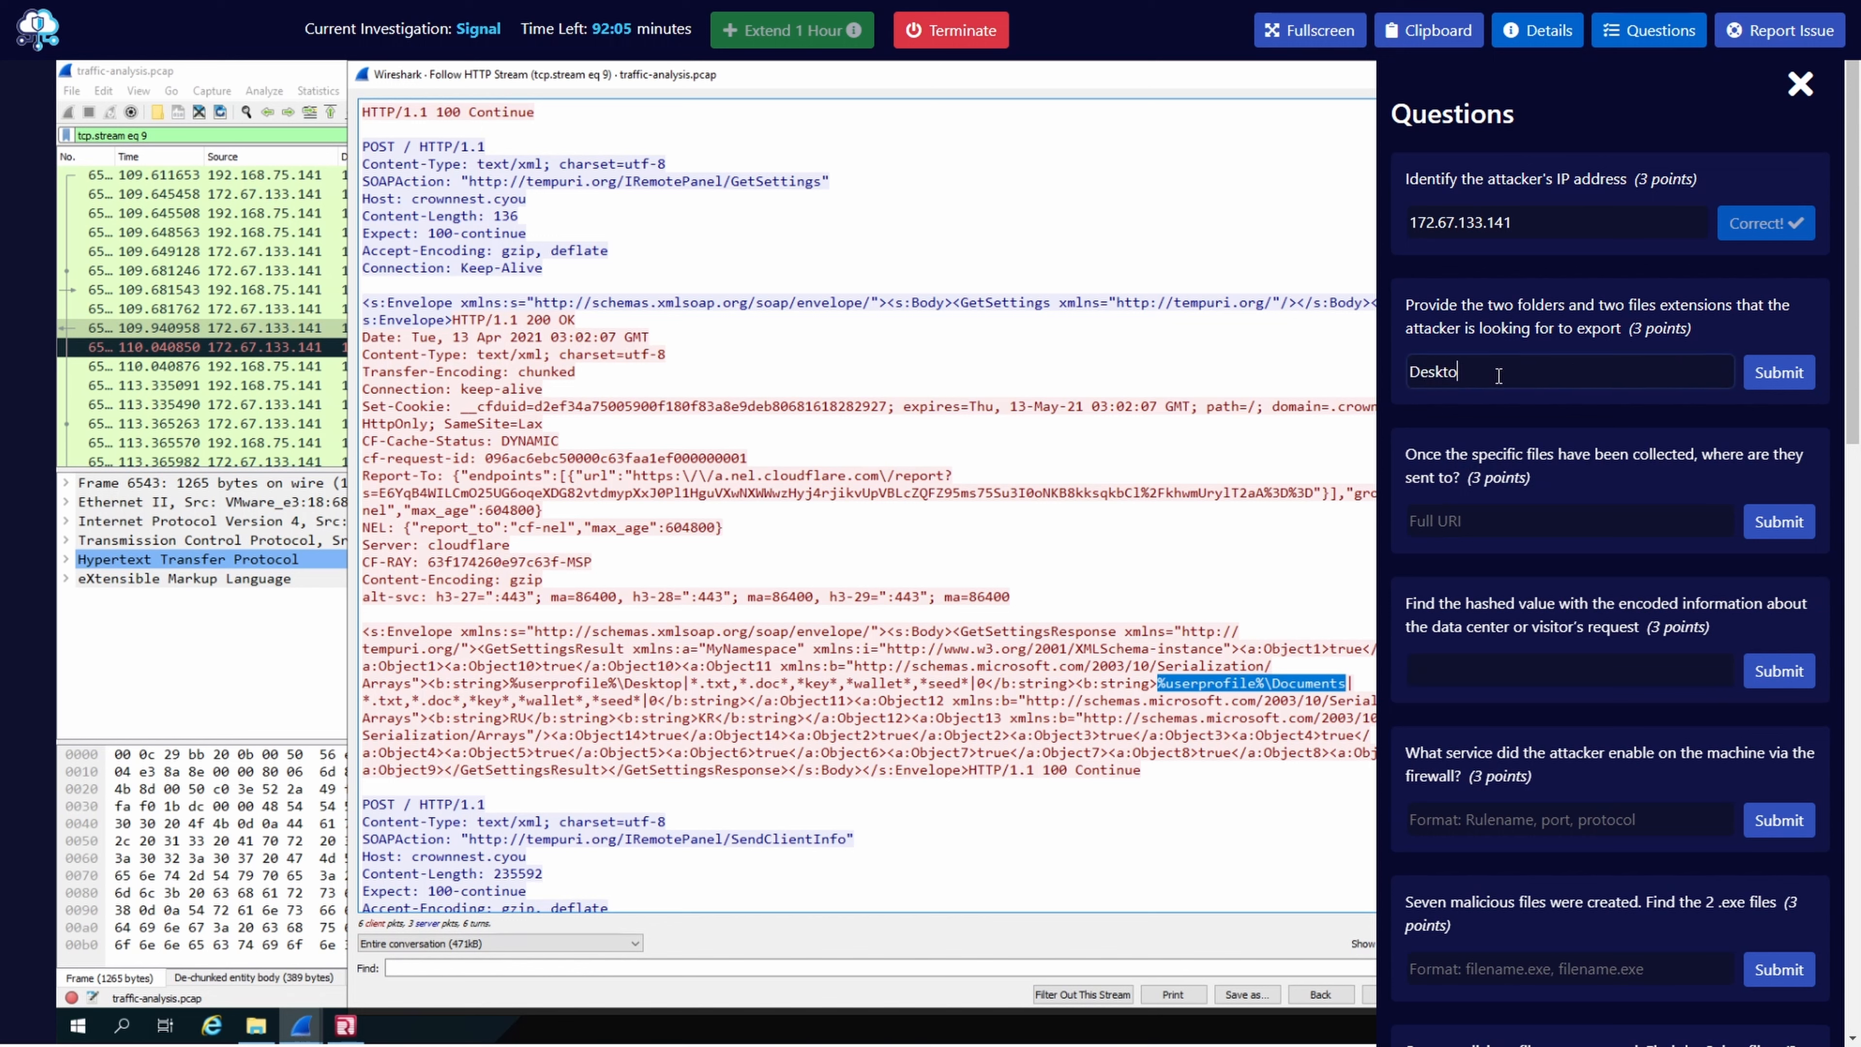
pyautogui.write('p, Documents,')
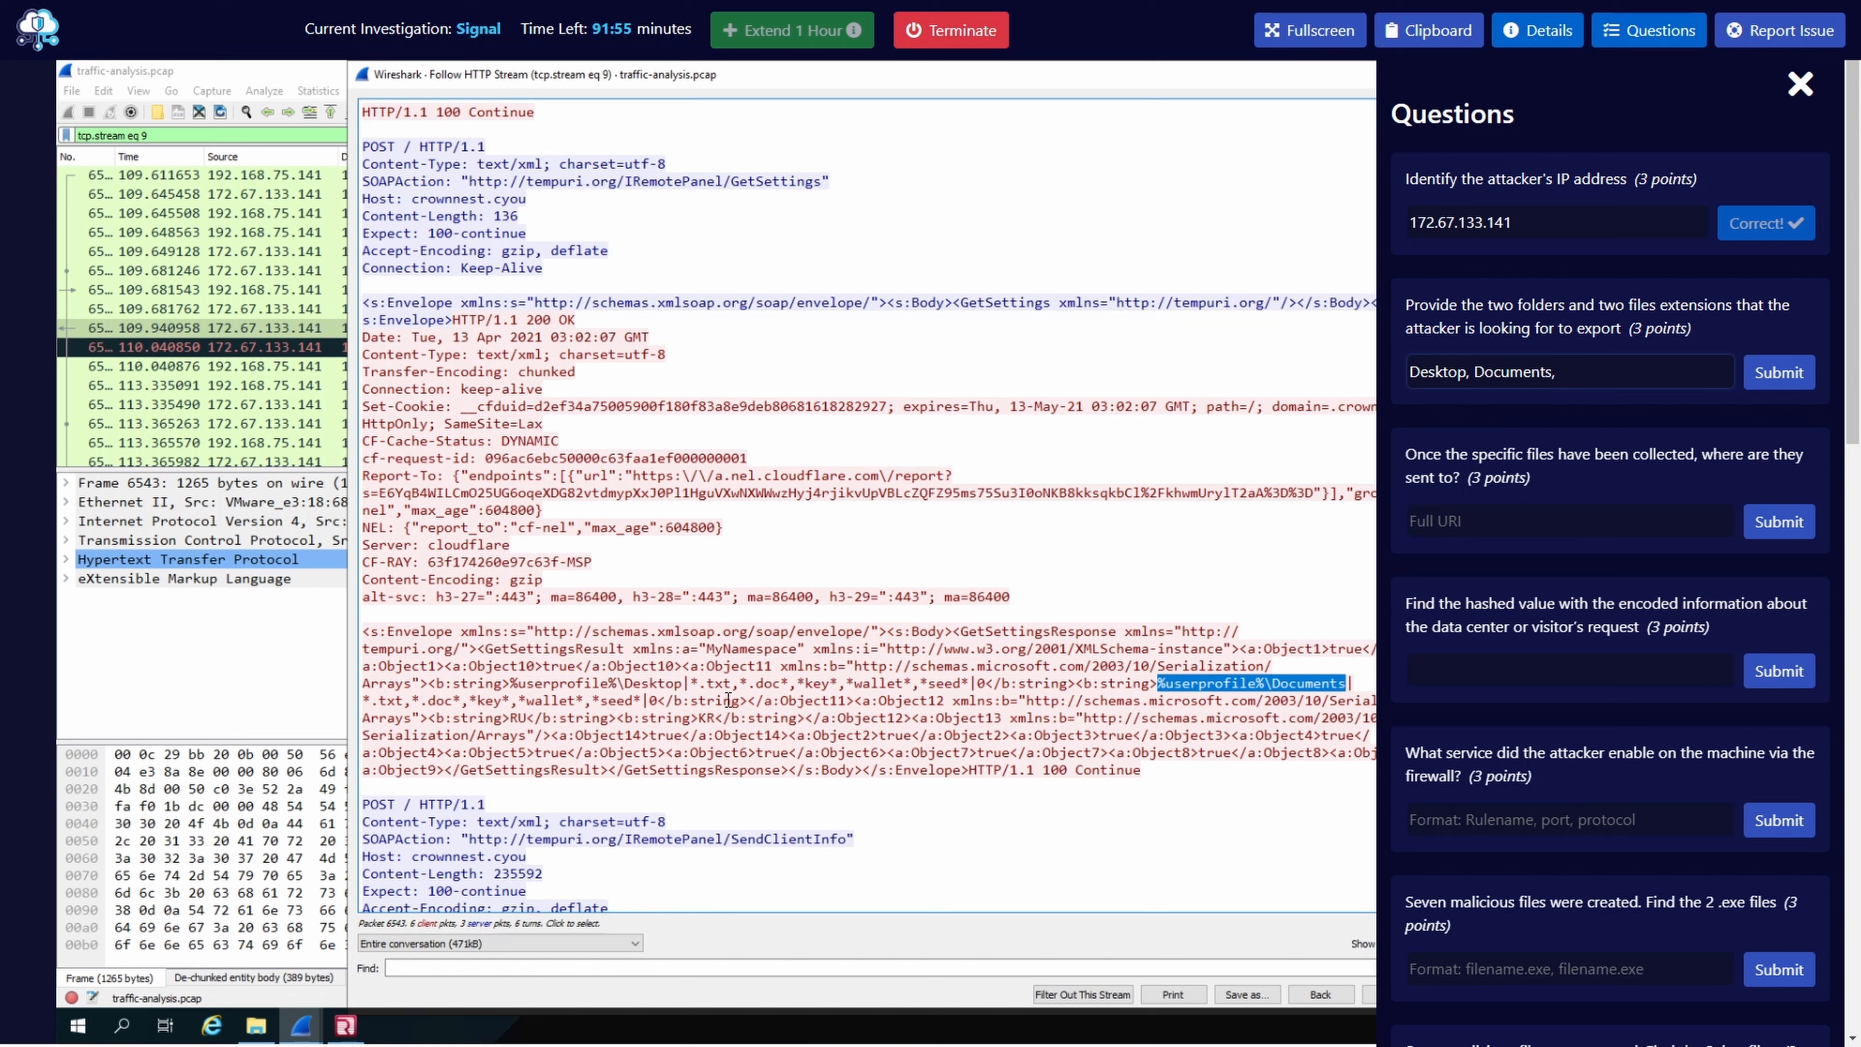
pyautogui.click(752, 691)
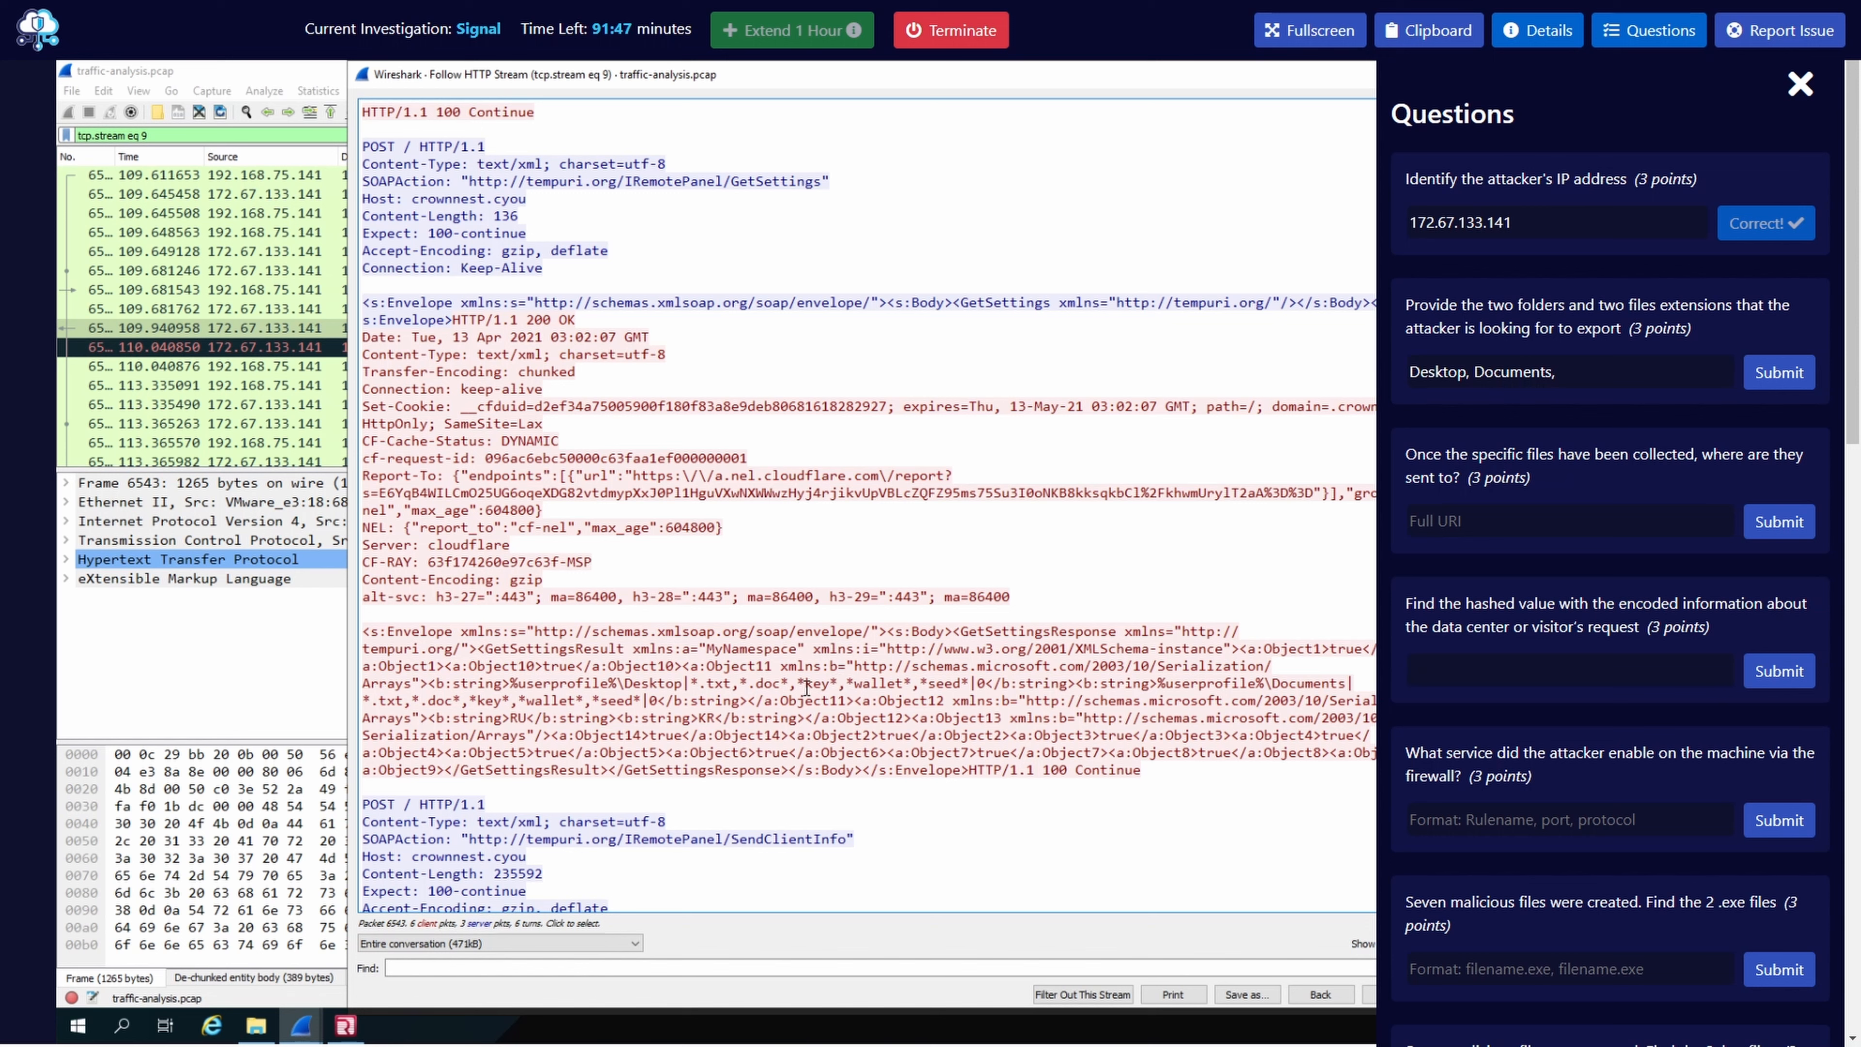
pyautogui.moveTo(805, 688); pyautogui.dragTo(841, 689)
pyautogui.moveTo(780, 682); pyautogui.dragTo(715, 682)
pyautogui.click(1601, 371)
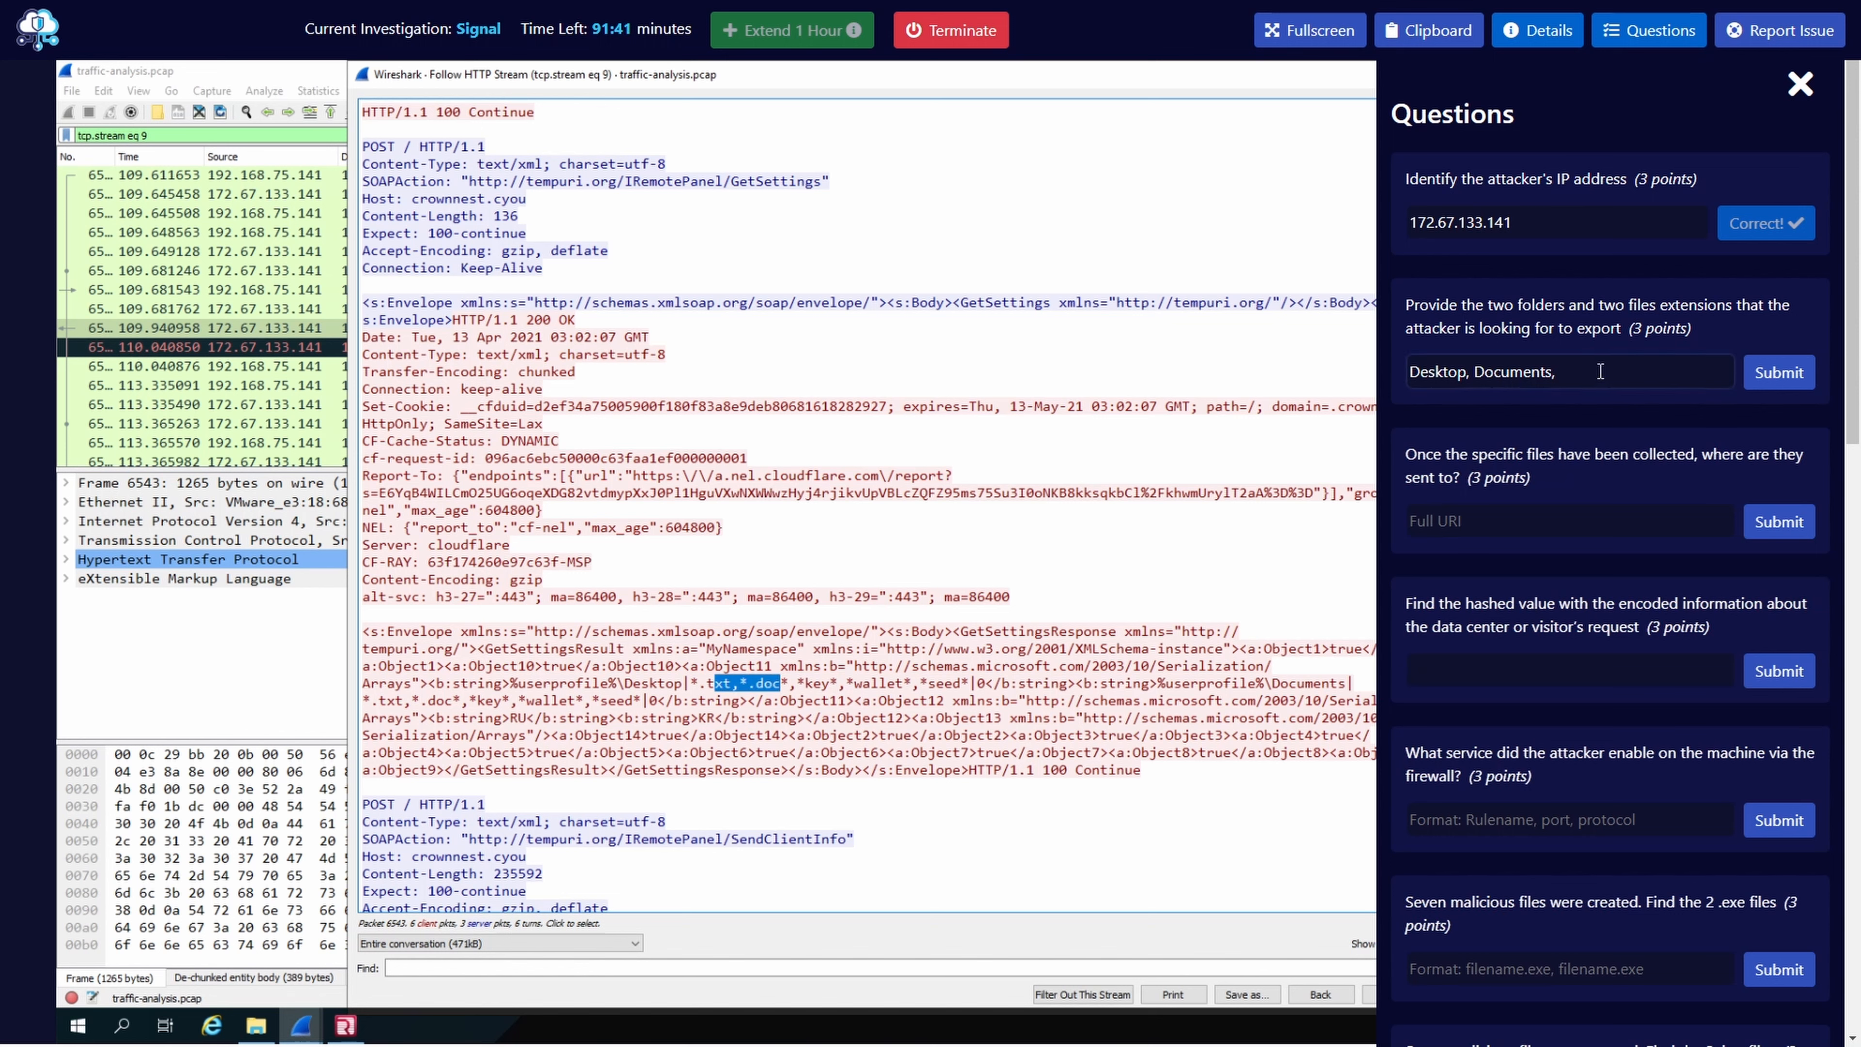
pyautogui.write('.txt, .doc')
pyautogui.press('Return')
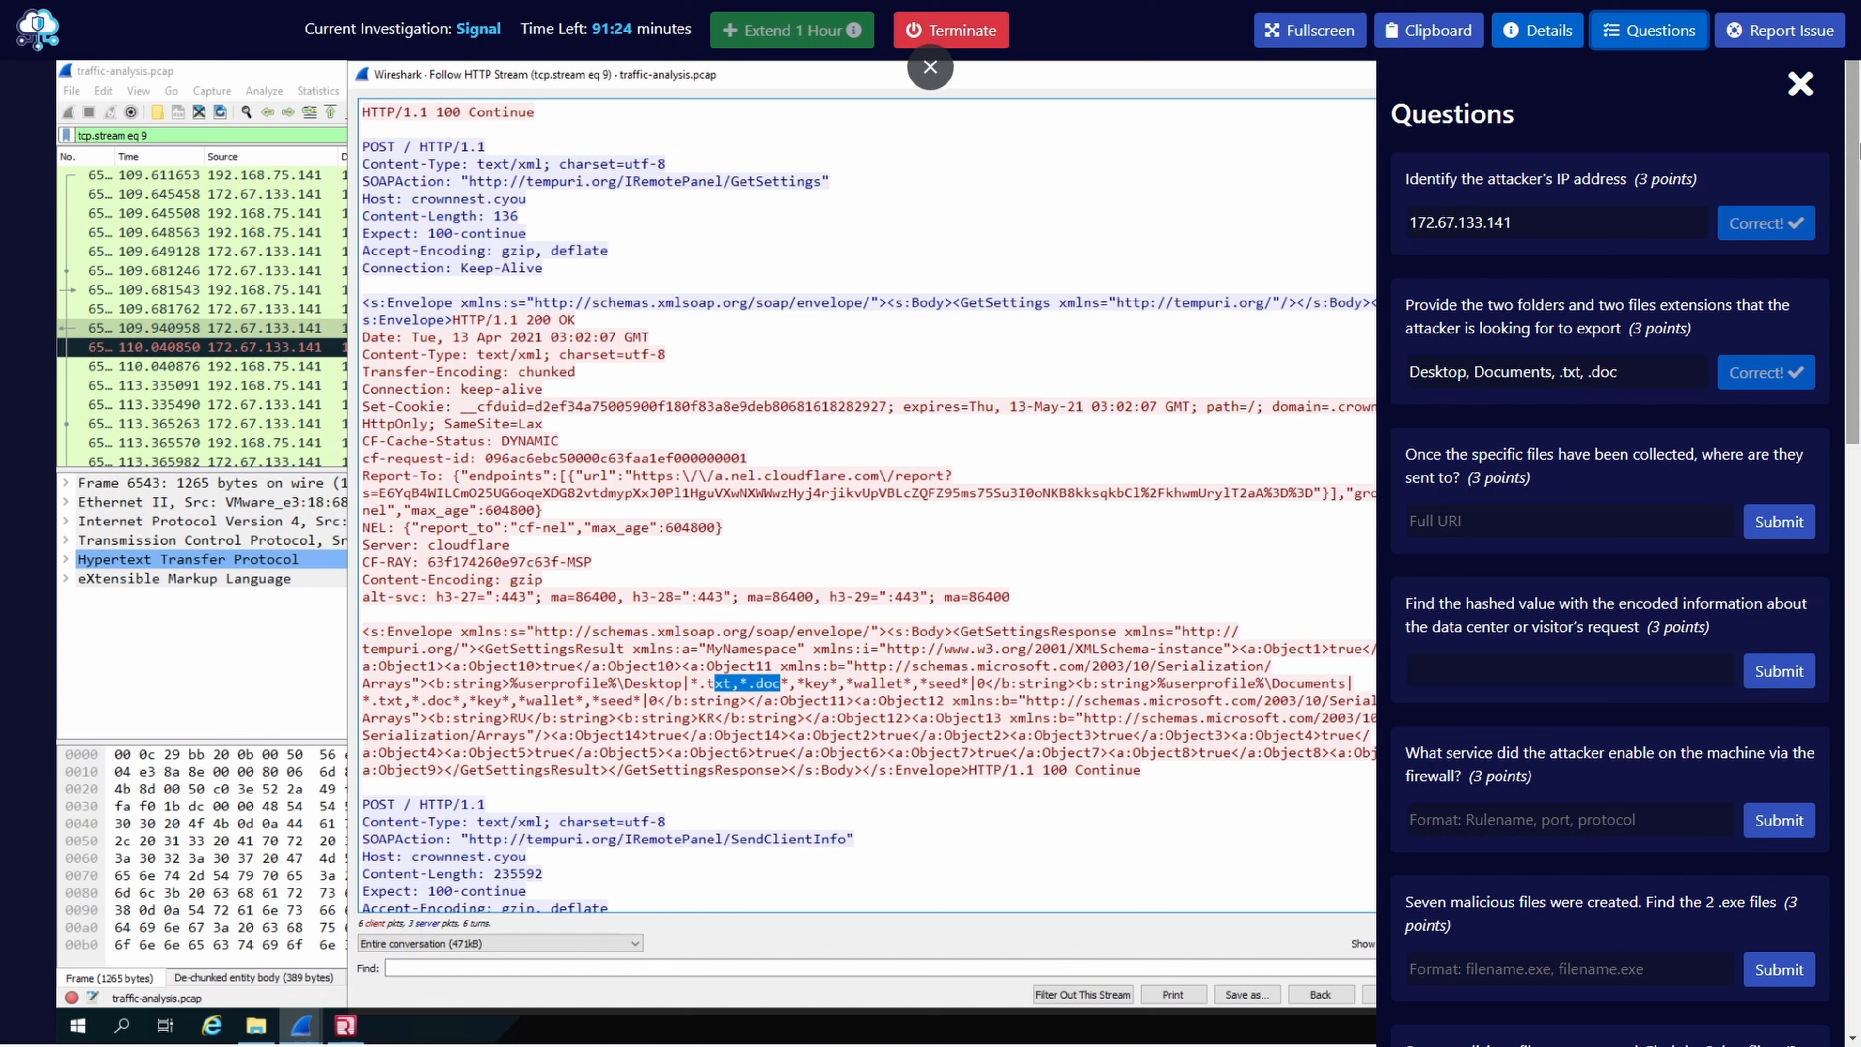
pyautogui.click(1795, 96)
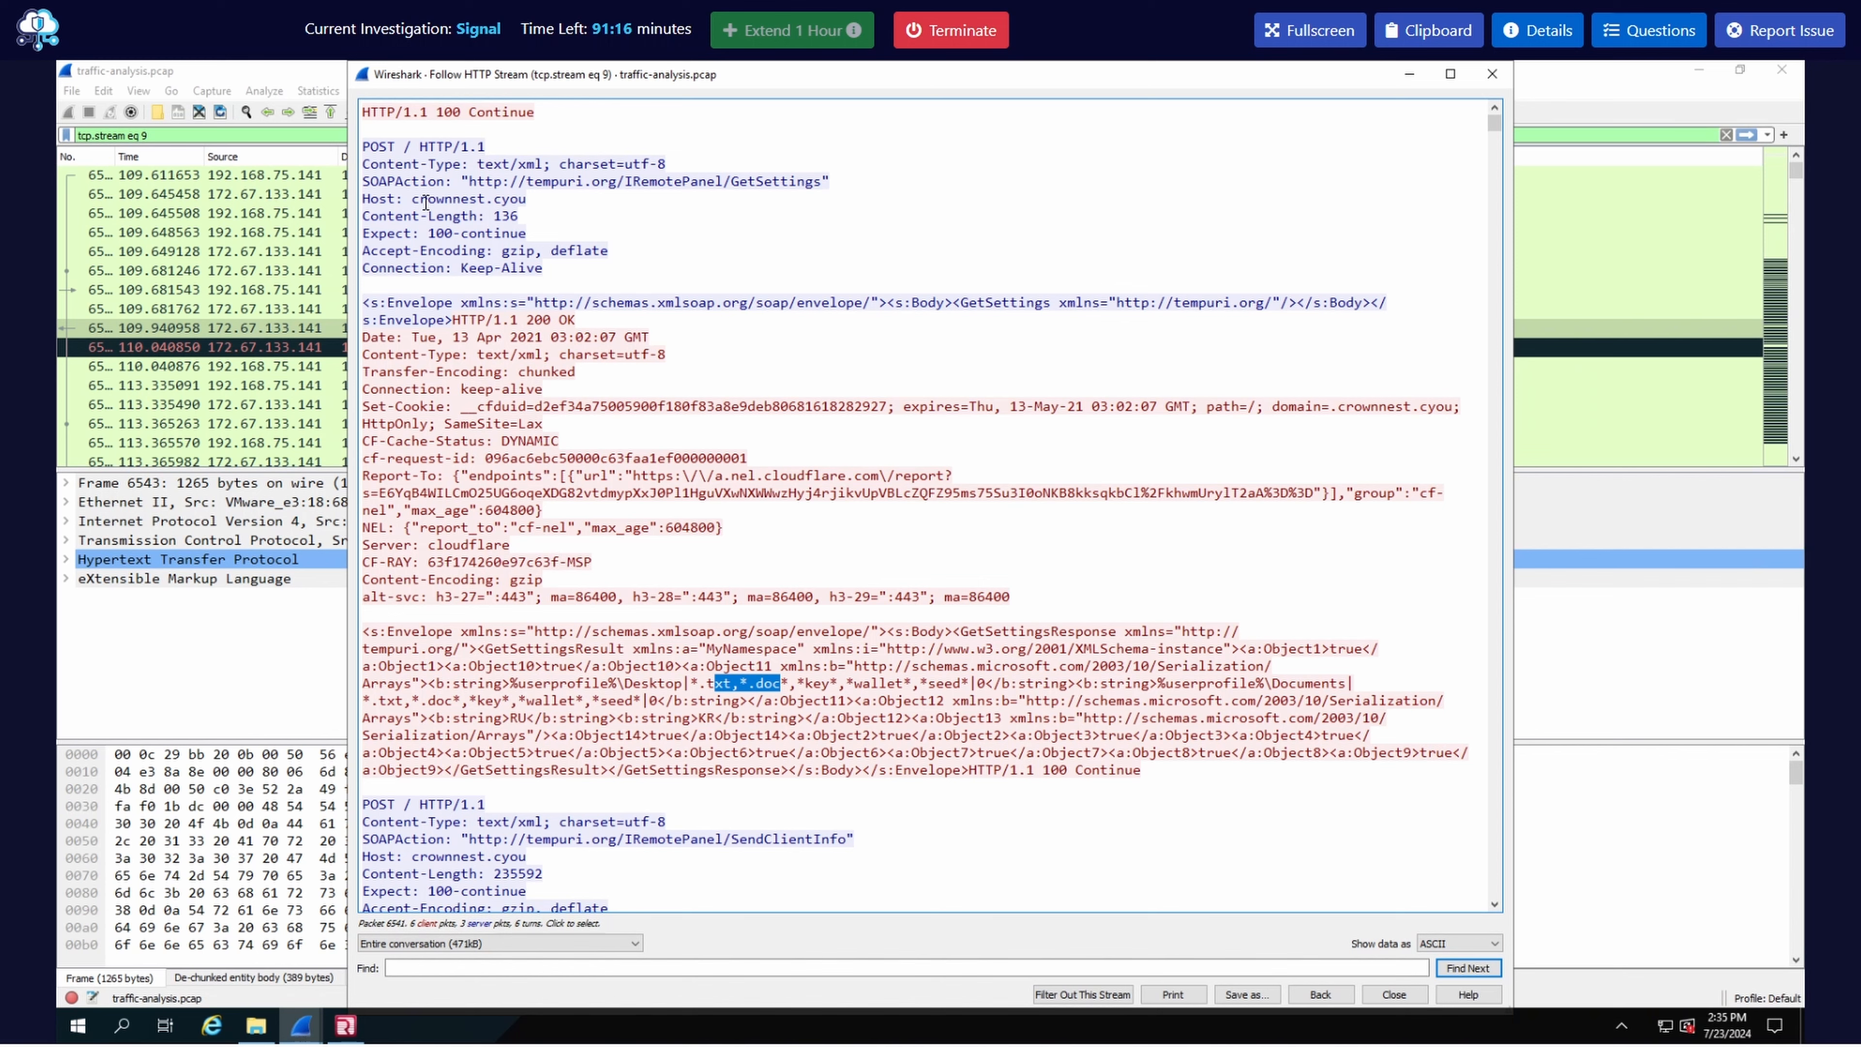
# - Try to submit the stream's host, crownnest.cyou, as the destination of the collected files
pyautogui.moveTo(412, 200); pyautogui.dragTo(529, 200)
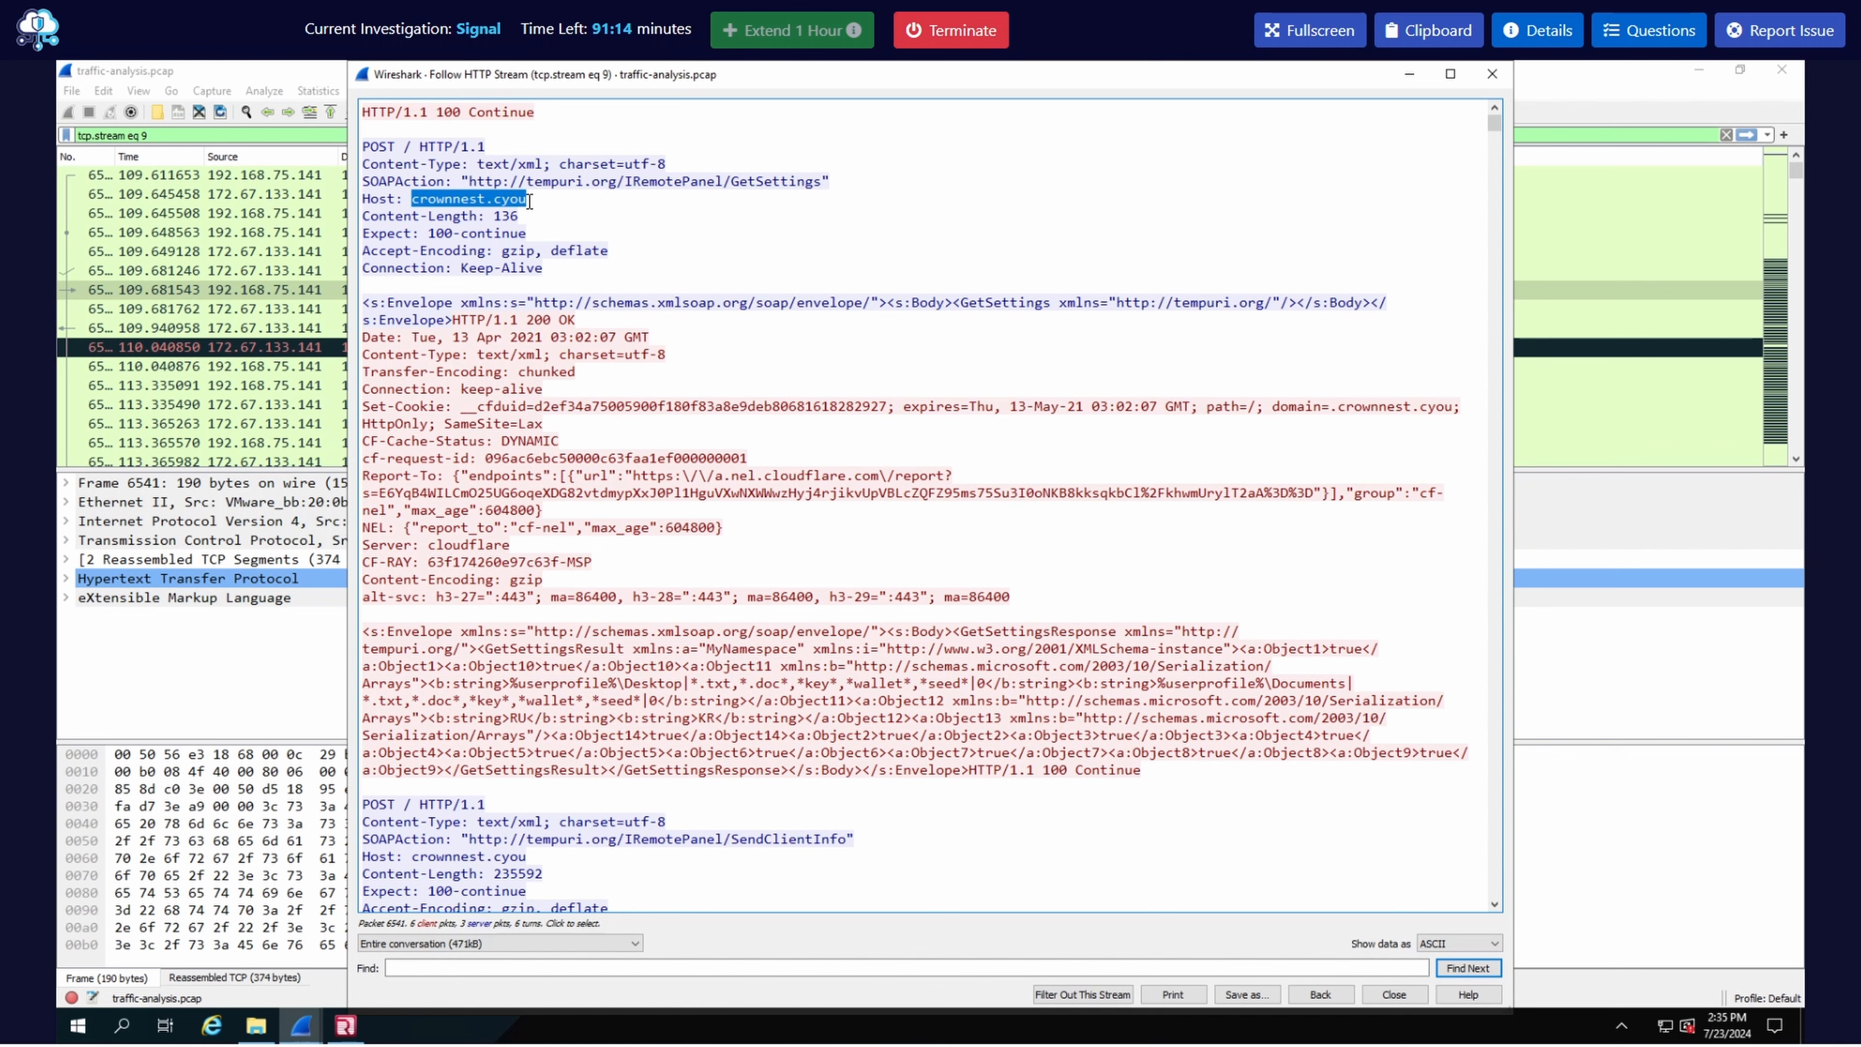
pyautogui.click(1652, 30)
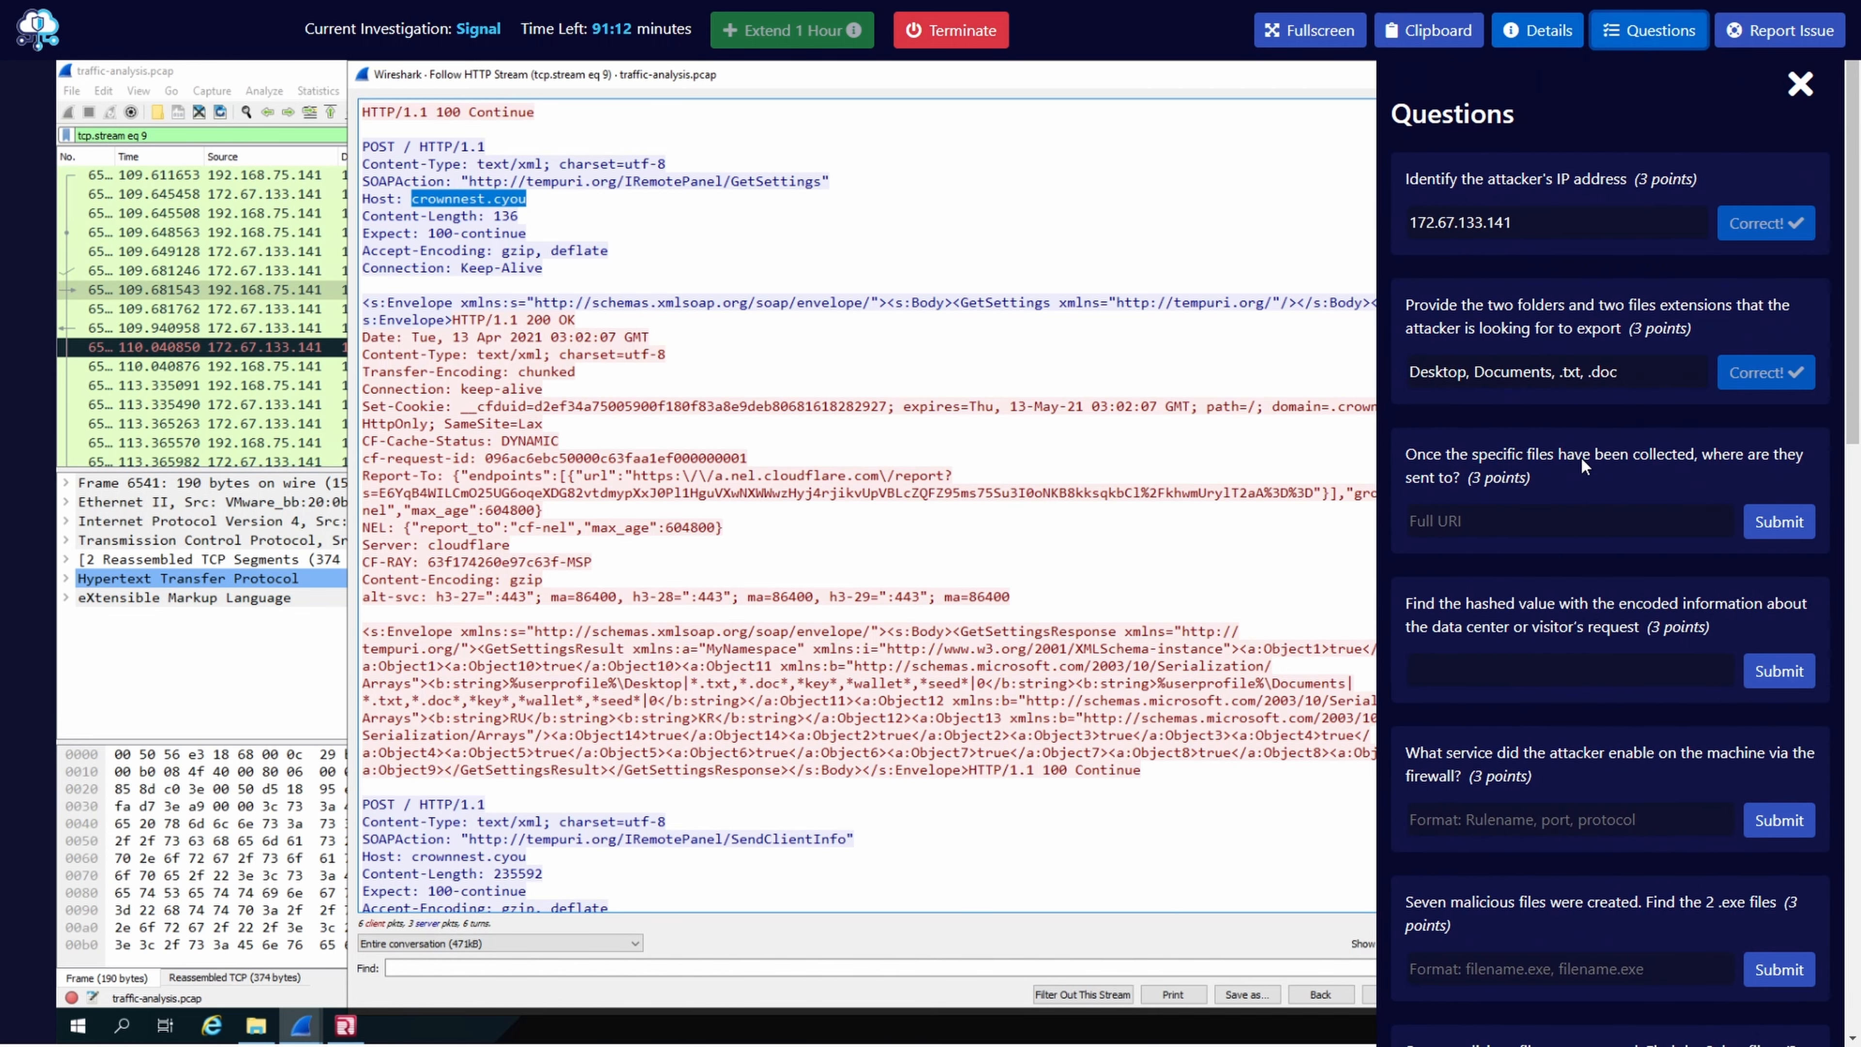
pyautogui.click(1558, 517)
pyautogui.write('crown')
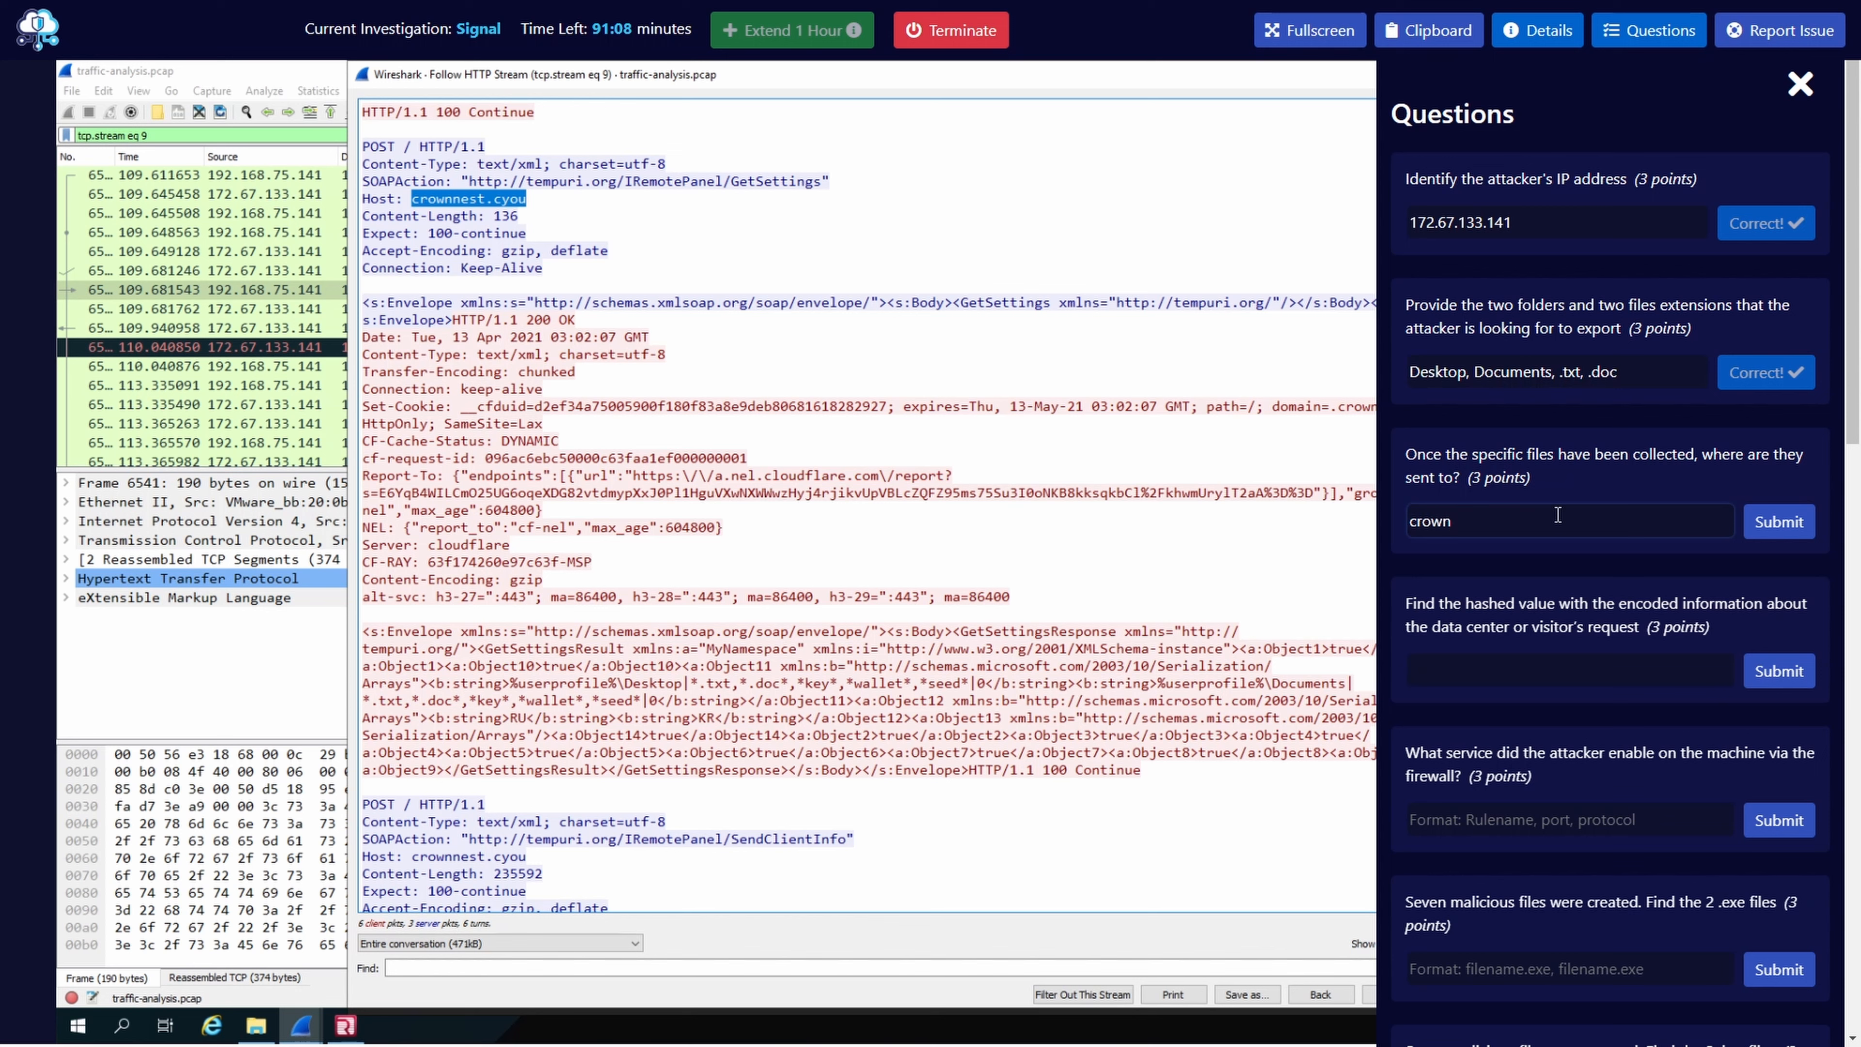
pyautogui.write('nest.cyou')
pyautogui.click(1786, 533)
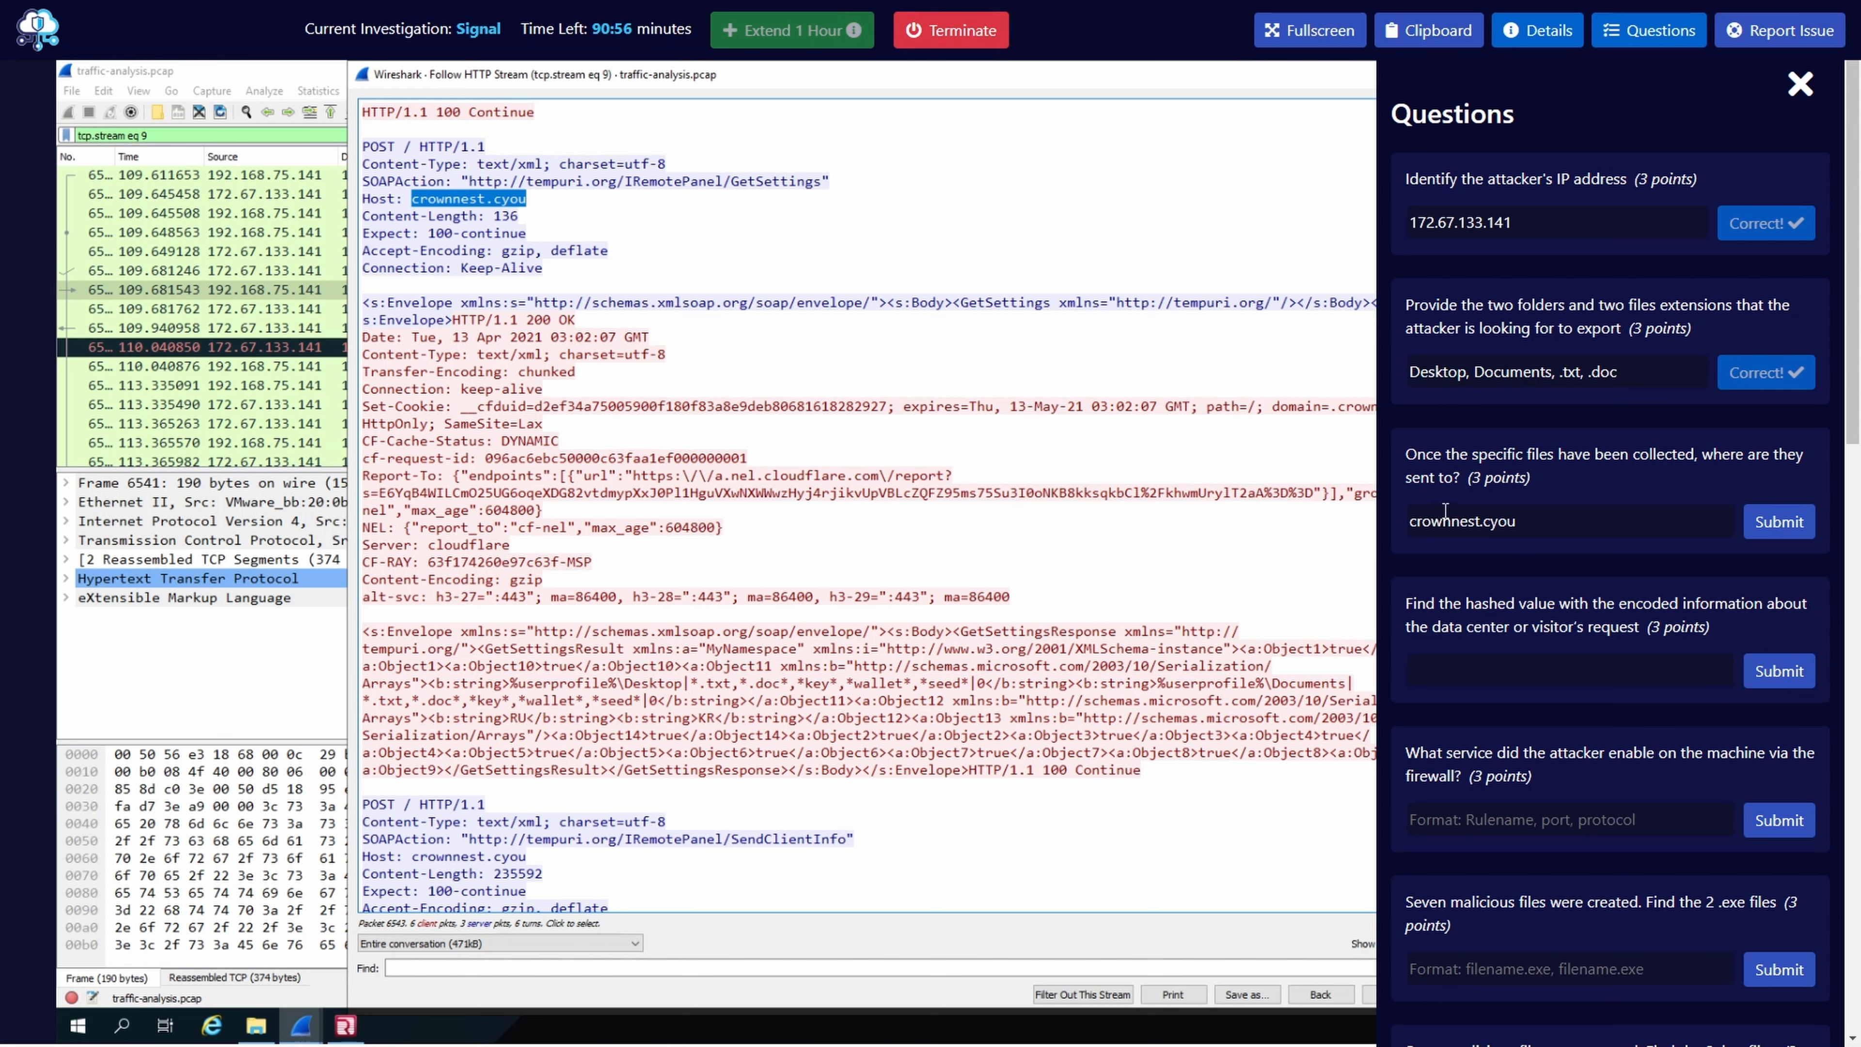
pyautogui.moveTo(1516, 522); pyautogui.dragTo(1399, 517)
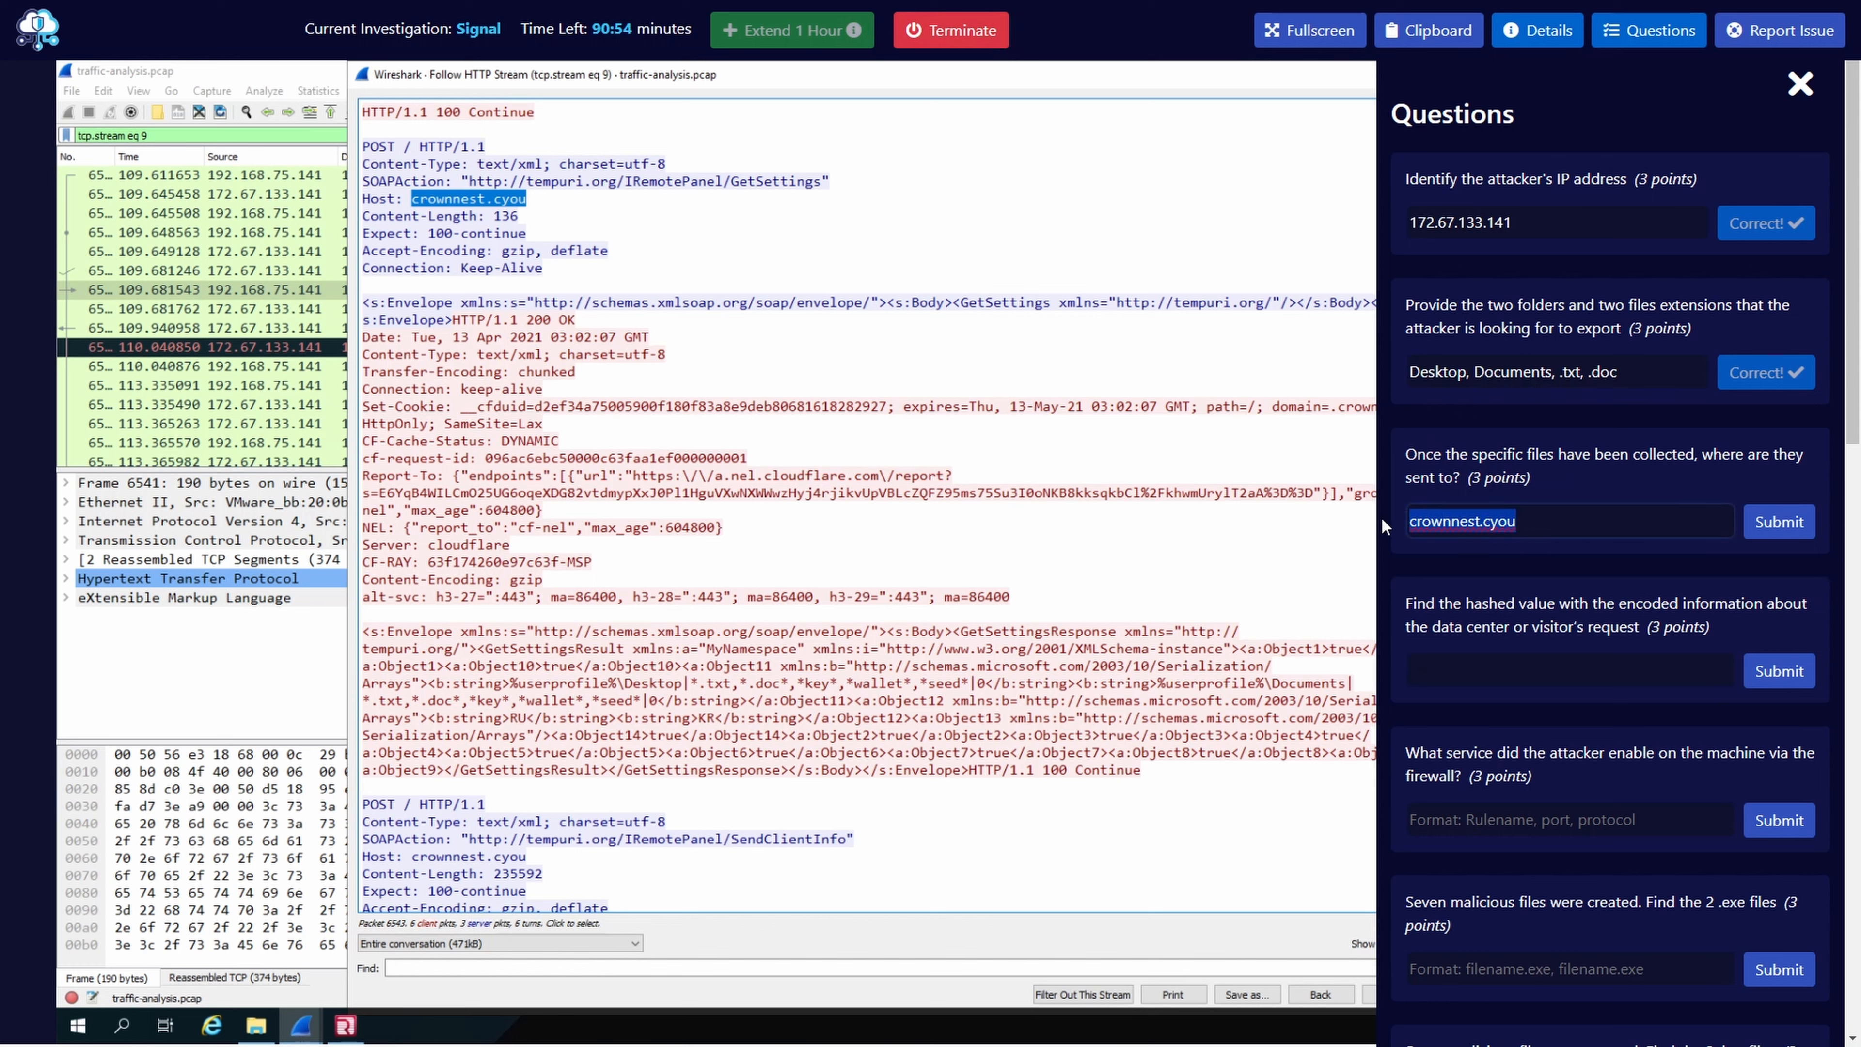
pyautogui.press('BackSpace')
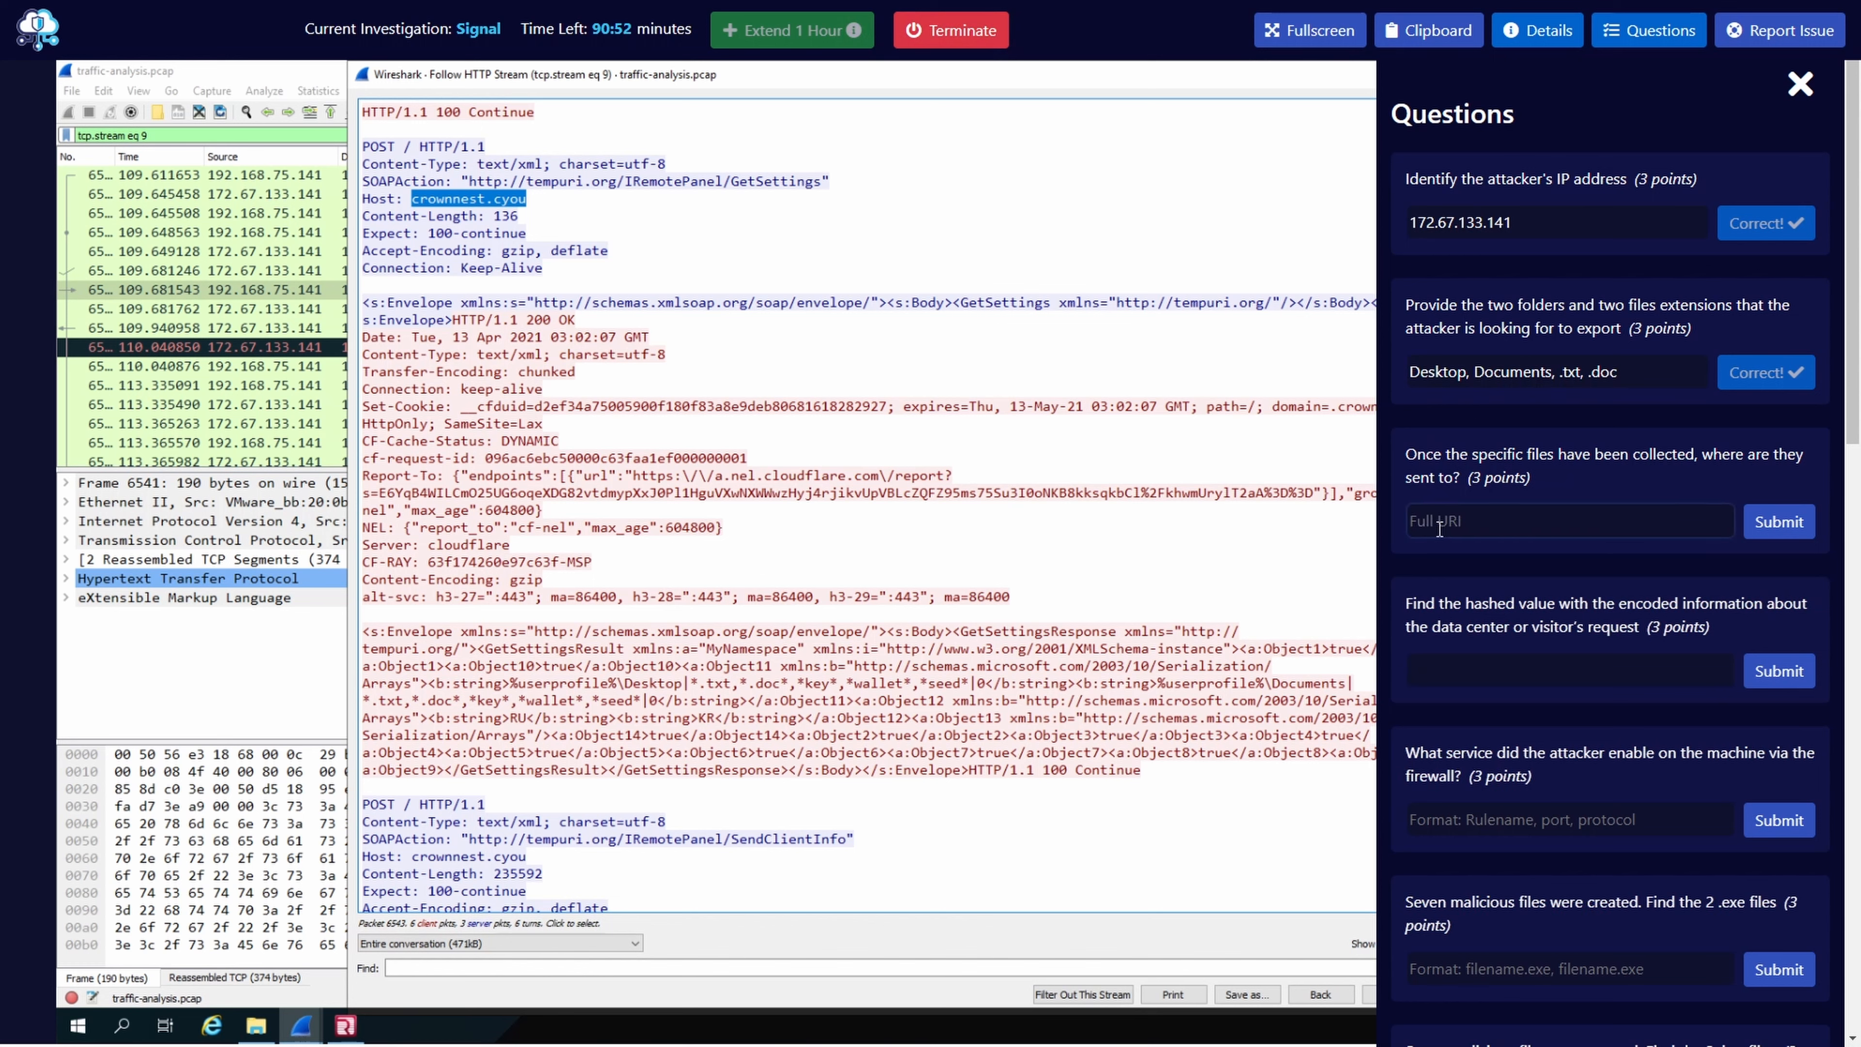
pyautogui.write('http://crownnest.cyou')
pyautogui.click(1755, 539)
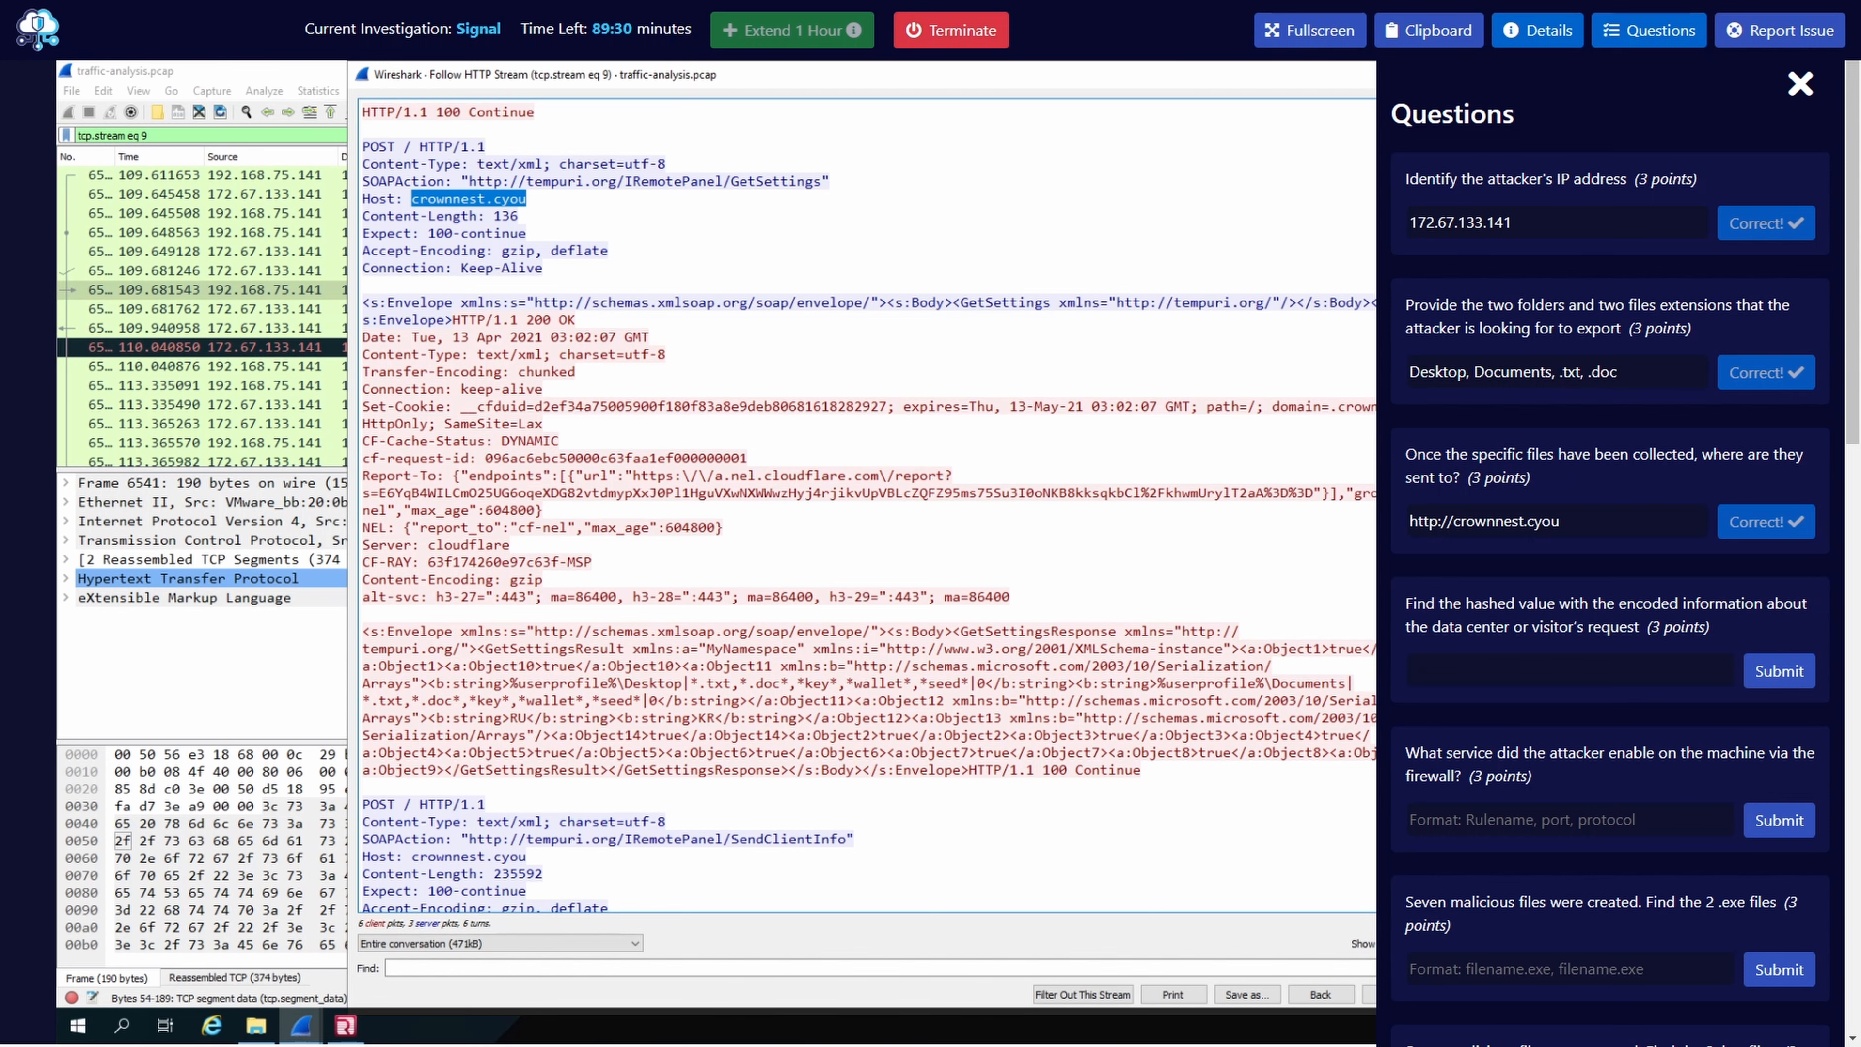
# - Read the Google result about a hashed value encoding data center and visitor request information, and close the browser and questions
pyautogui.moveTo(0, 788); pyautogui.dragTo(643, 260)
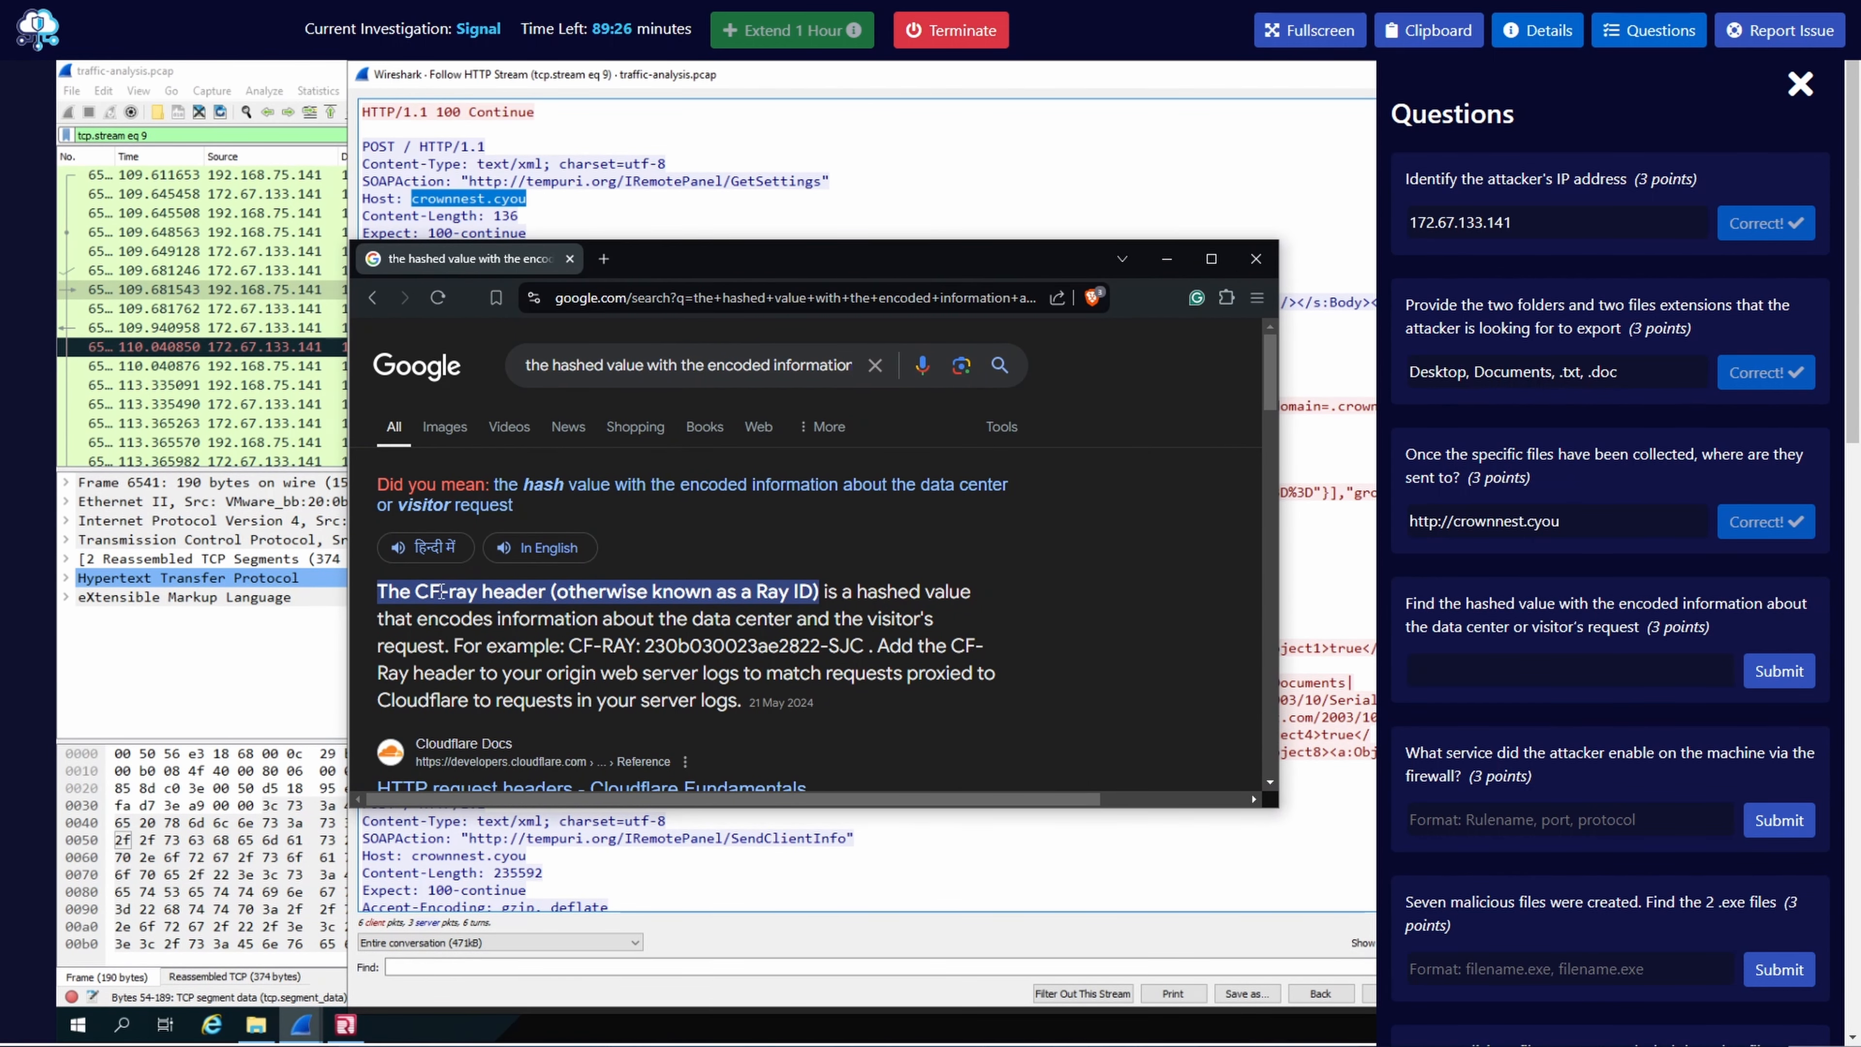
pyautogui.moveTo(418, 592); pyautogui.dragTo(437, 584)
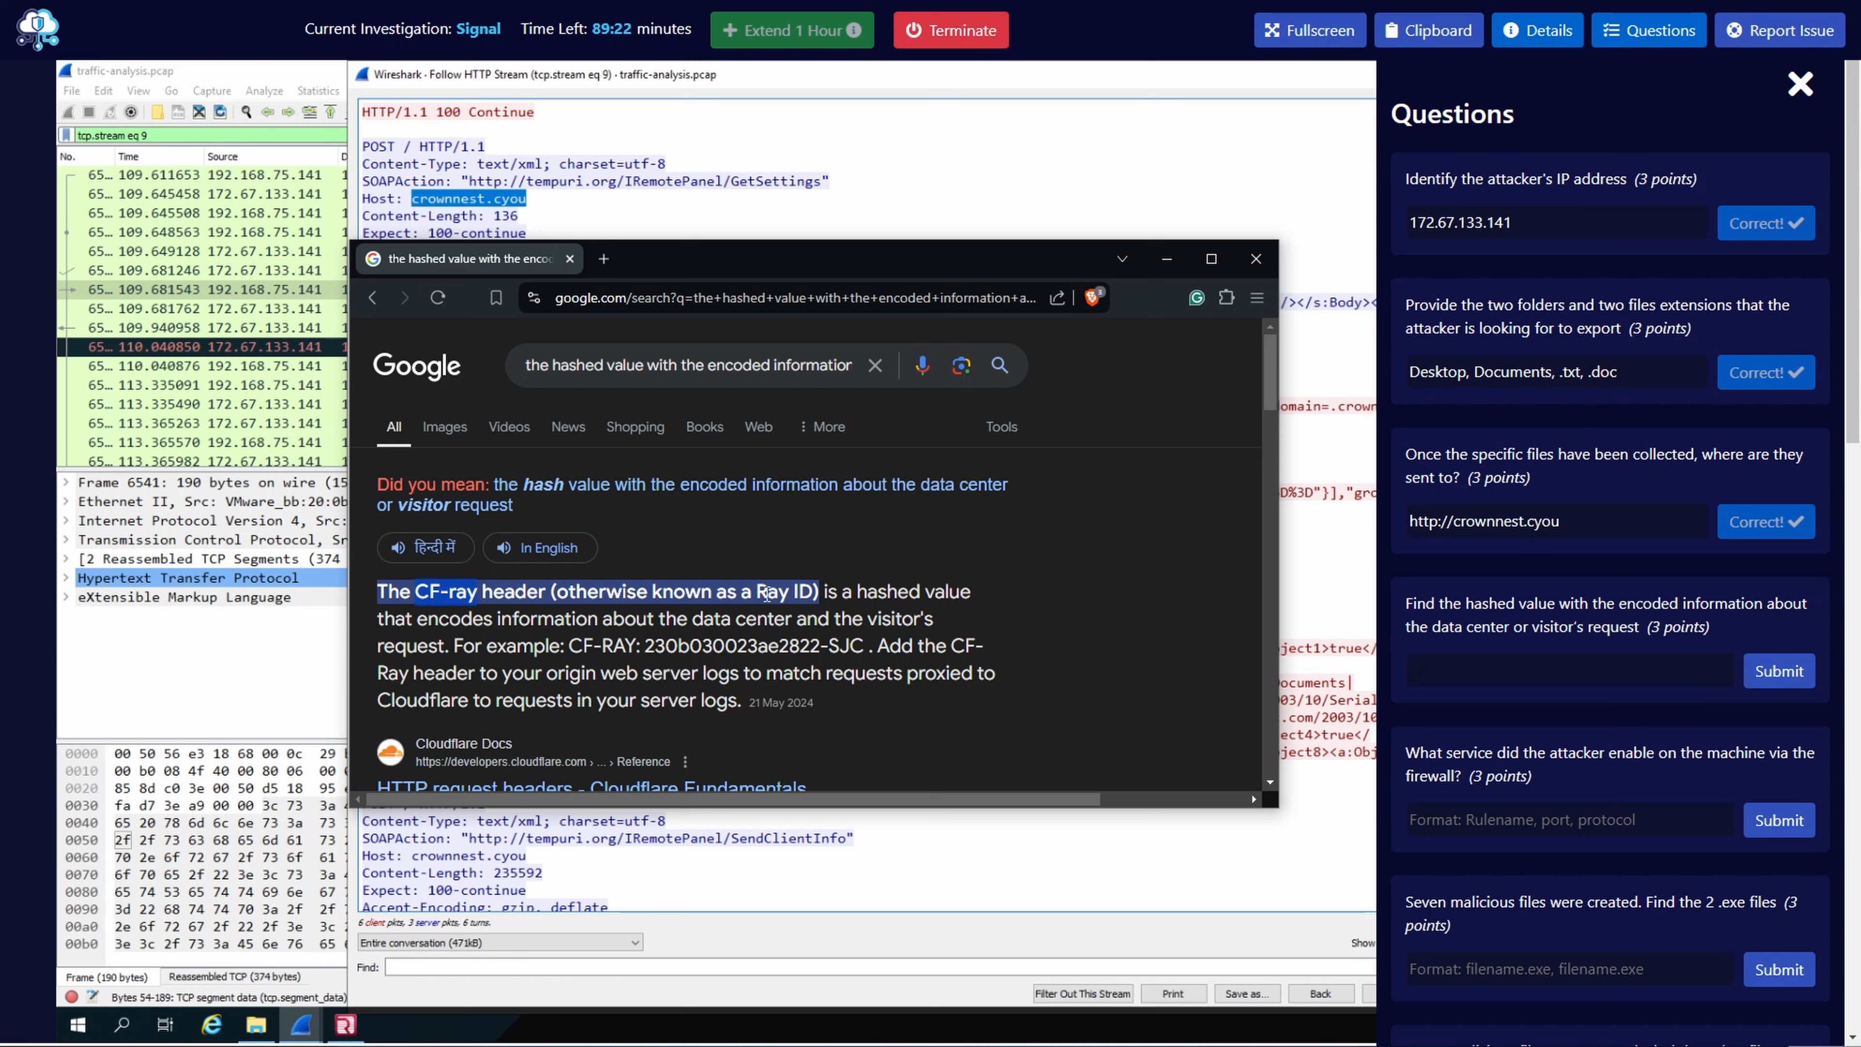
pyautogui.moveTo(756, 591); pyautogui.dragTo(793, 585)
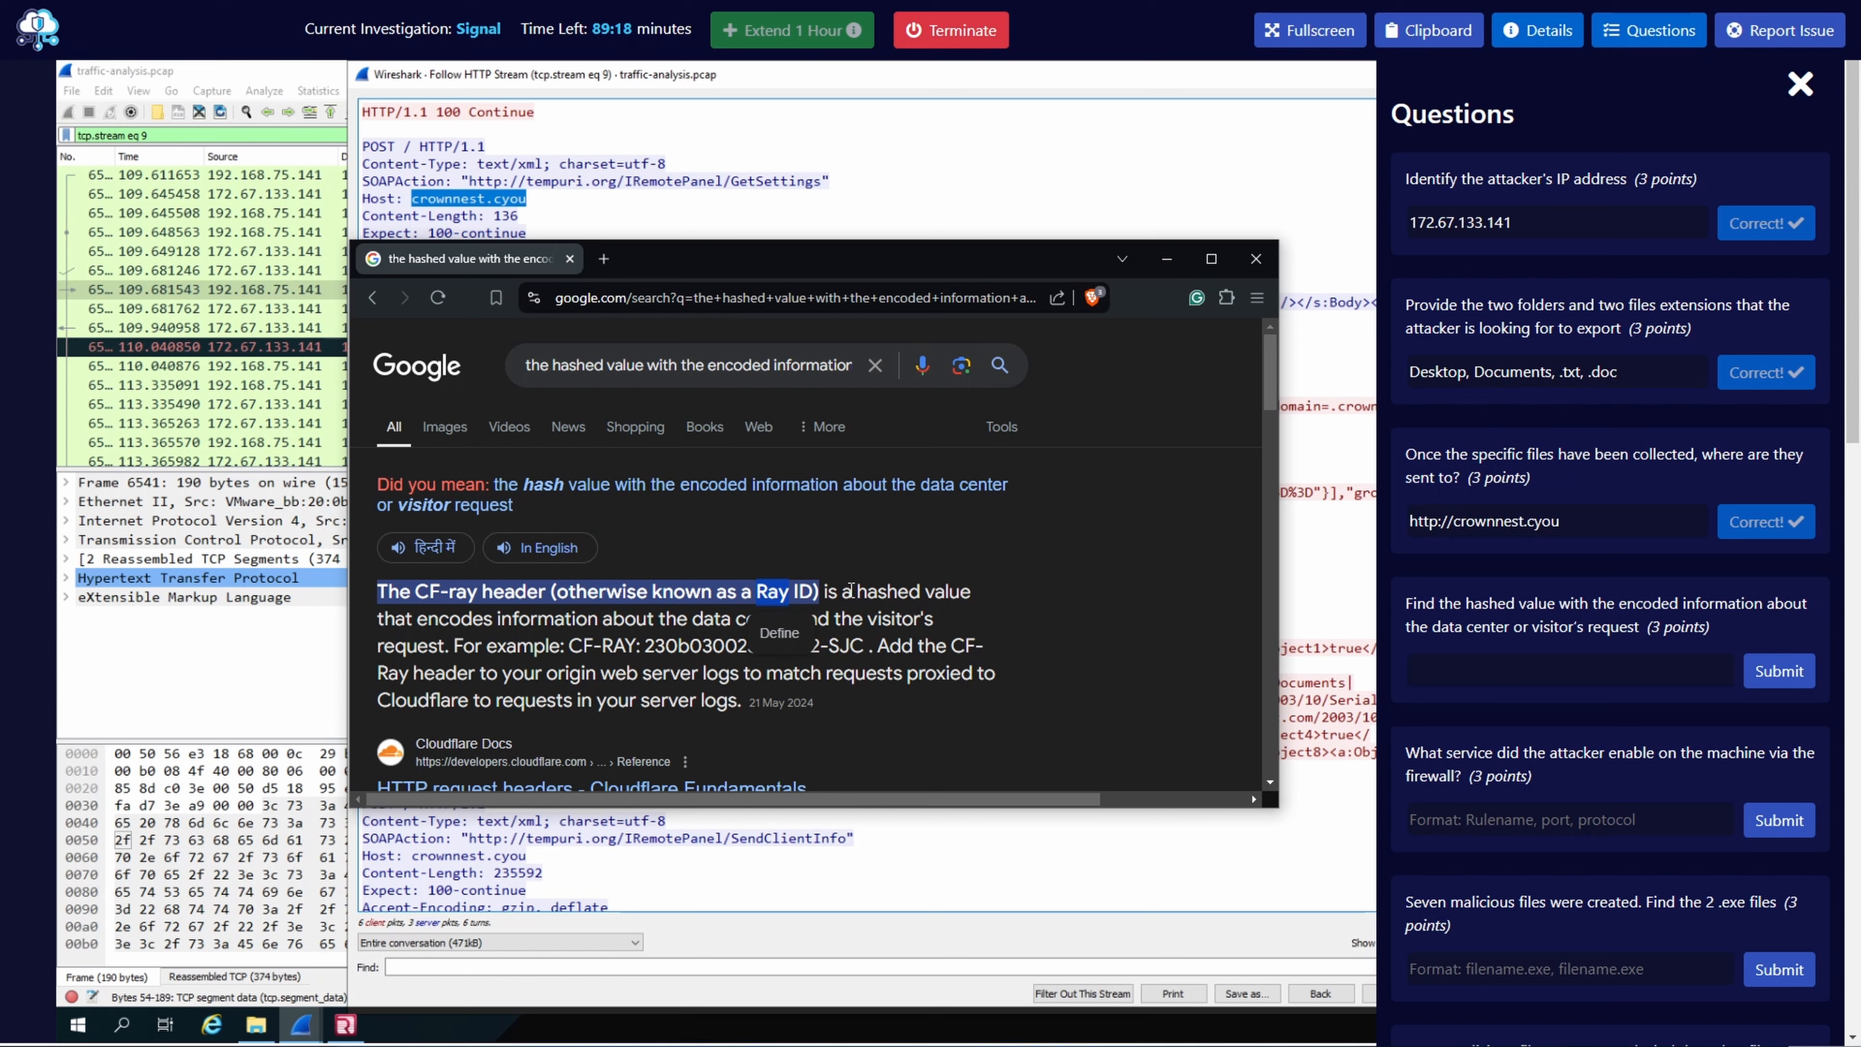
pyautogui.moveTo(826, 591); pyautogui.dragTo(456, 646)
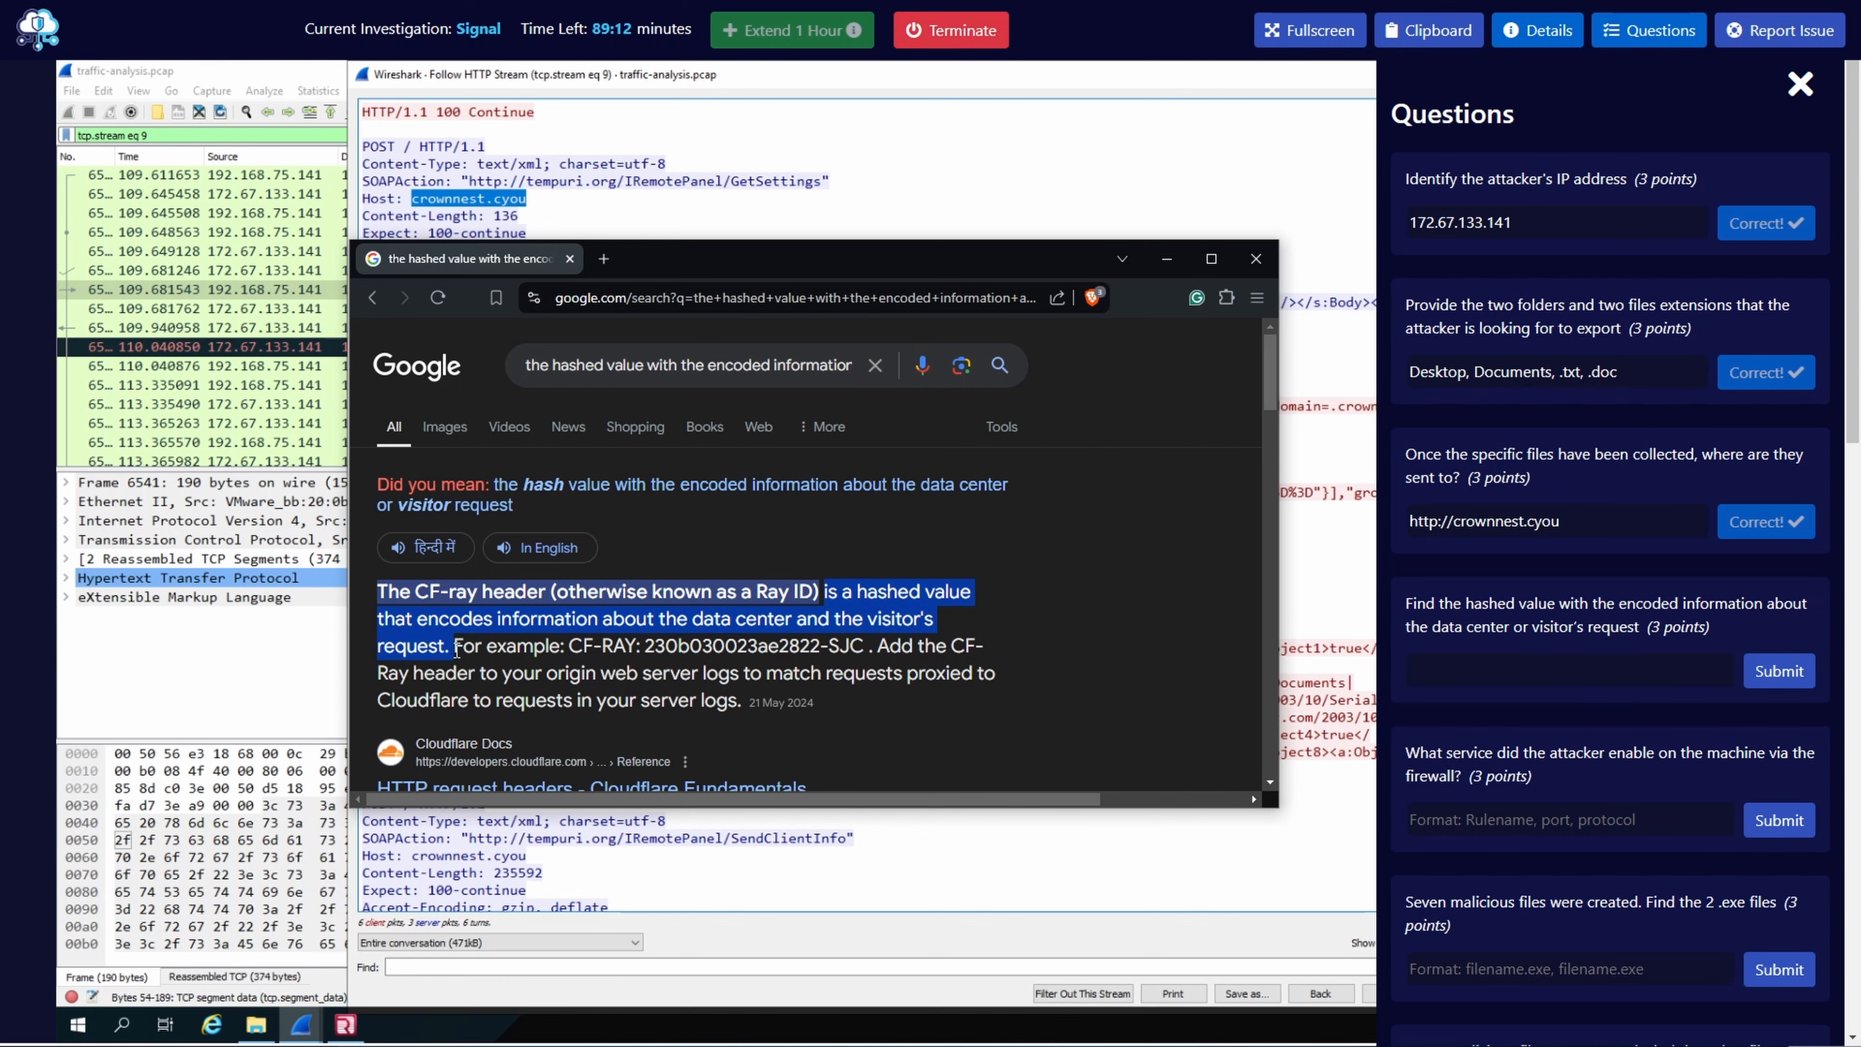
pyautogui.scroll(-1, 572, 697)
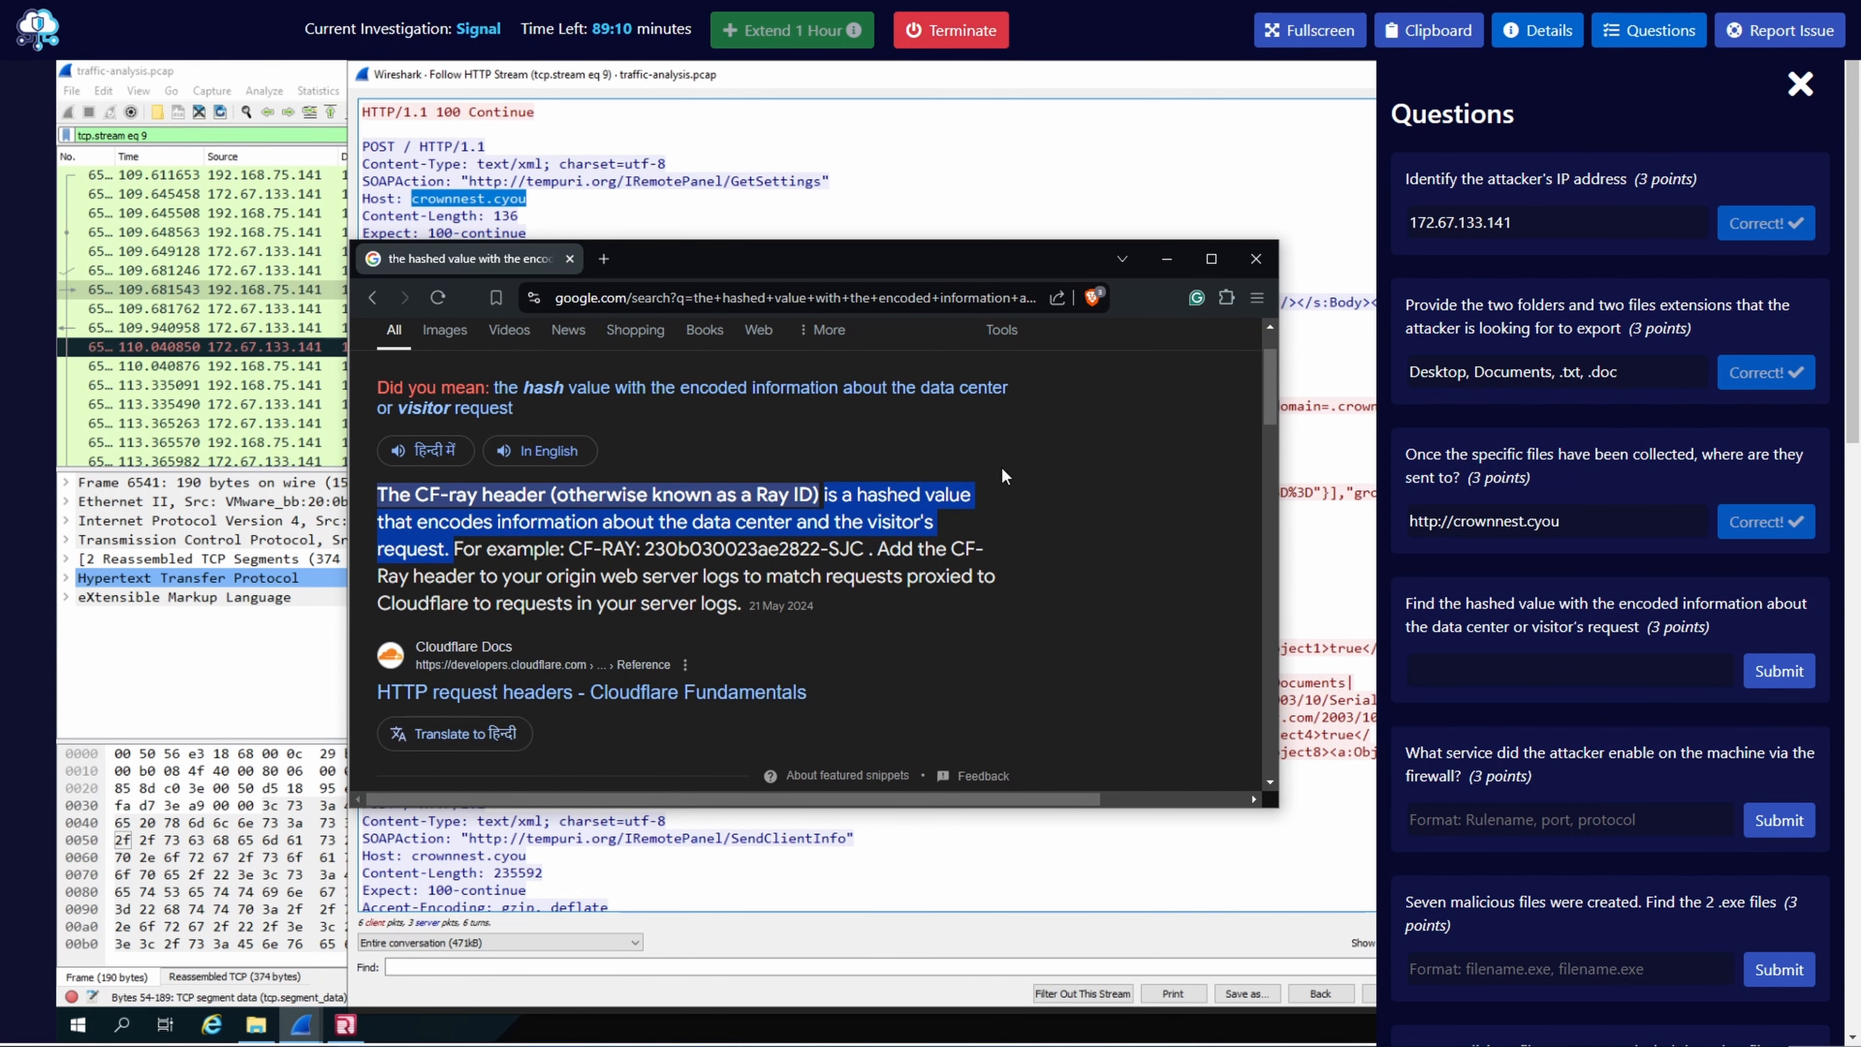
pyautogui.click(1256, 258)
pyautogui.click(1665, 40)
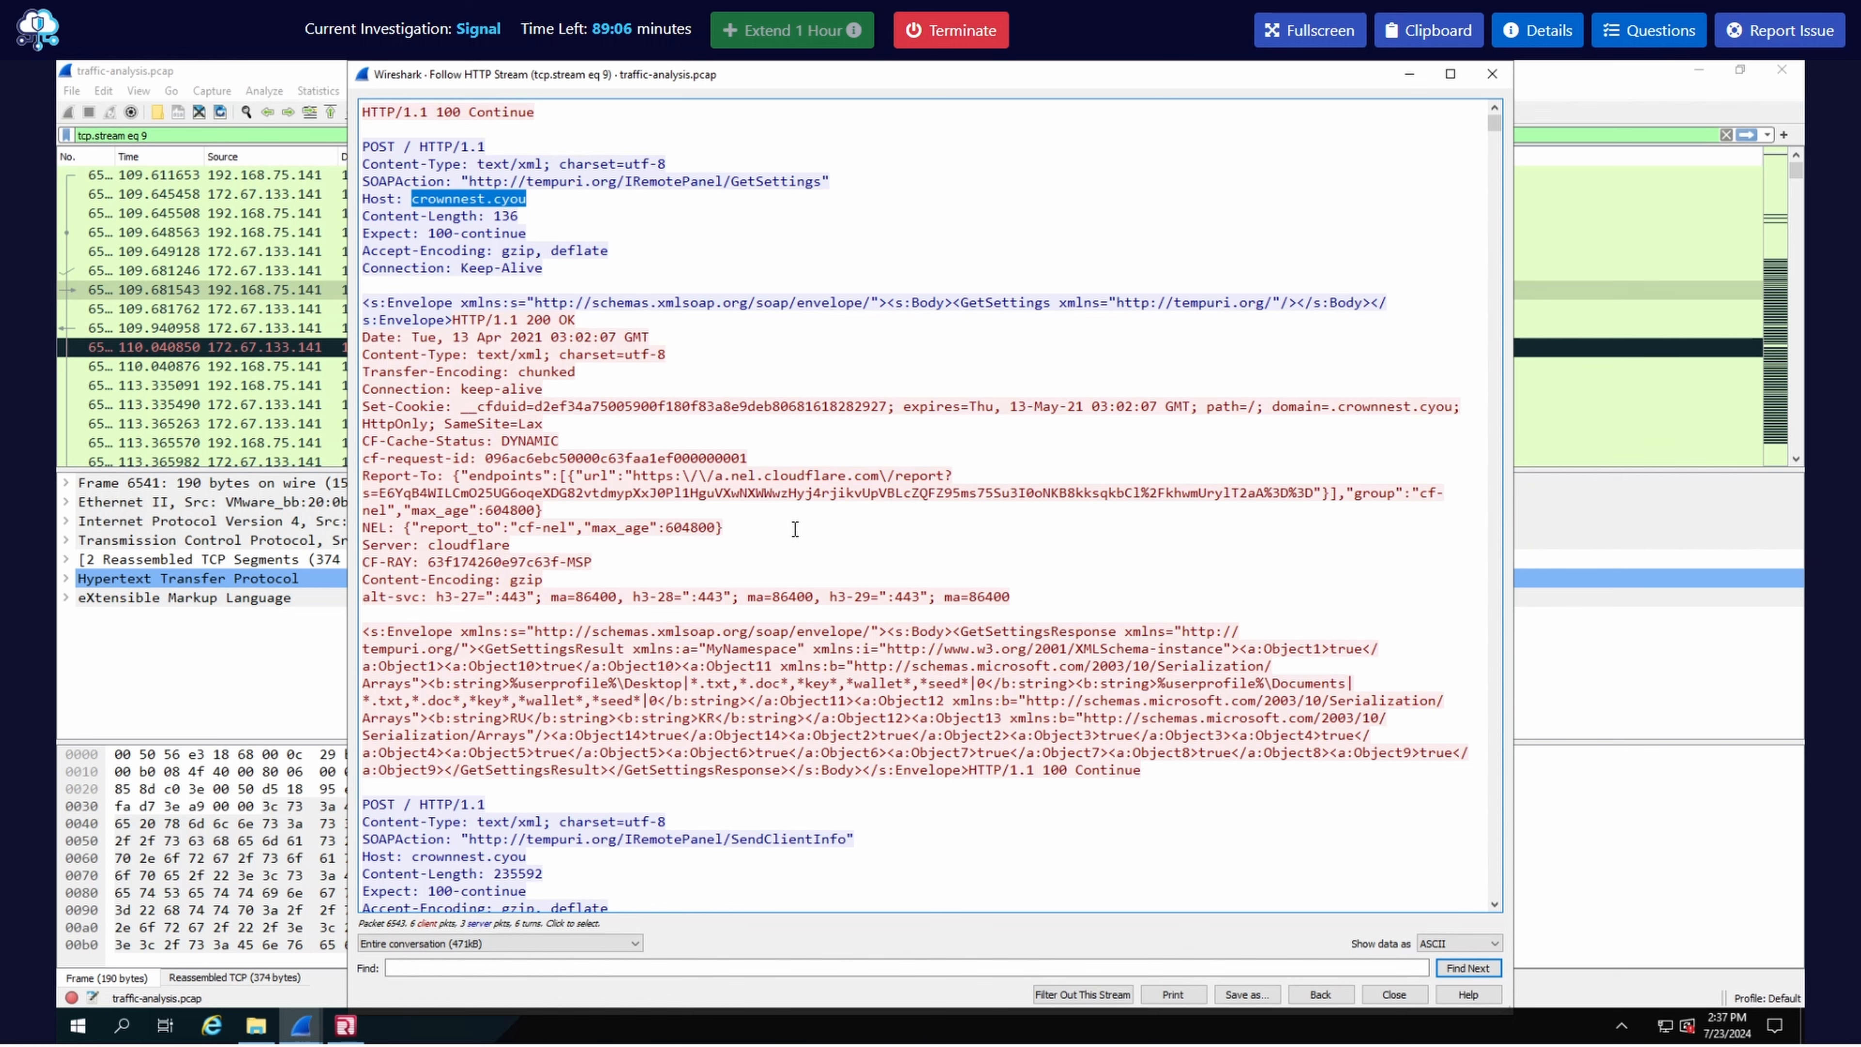
# - Copy the CF-RAY header value from the first server response in the HTTP stream
pyautogui.click(795, 529)
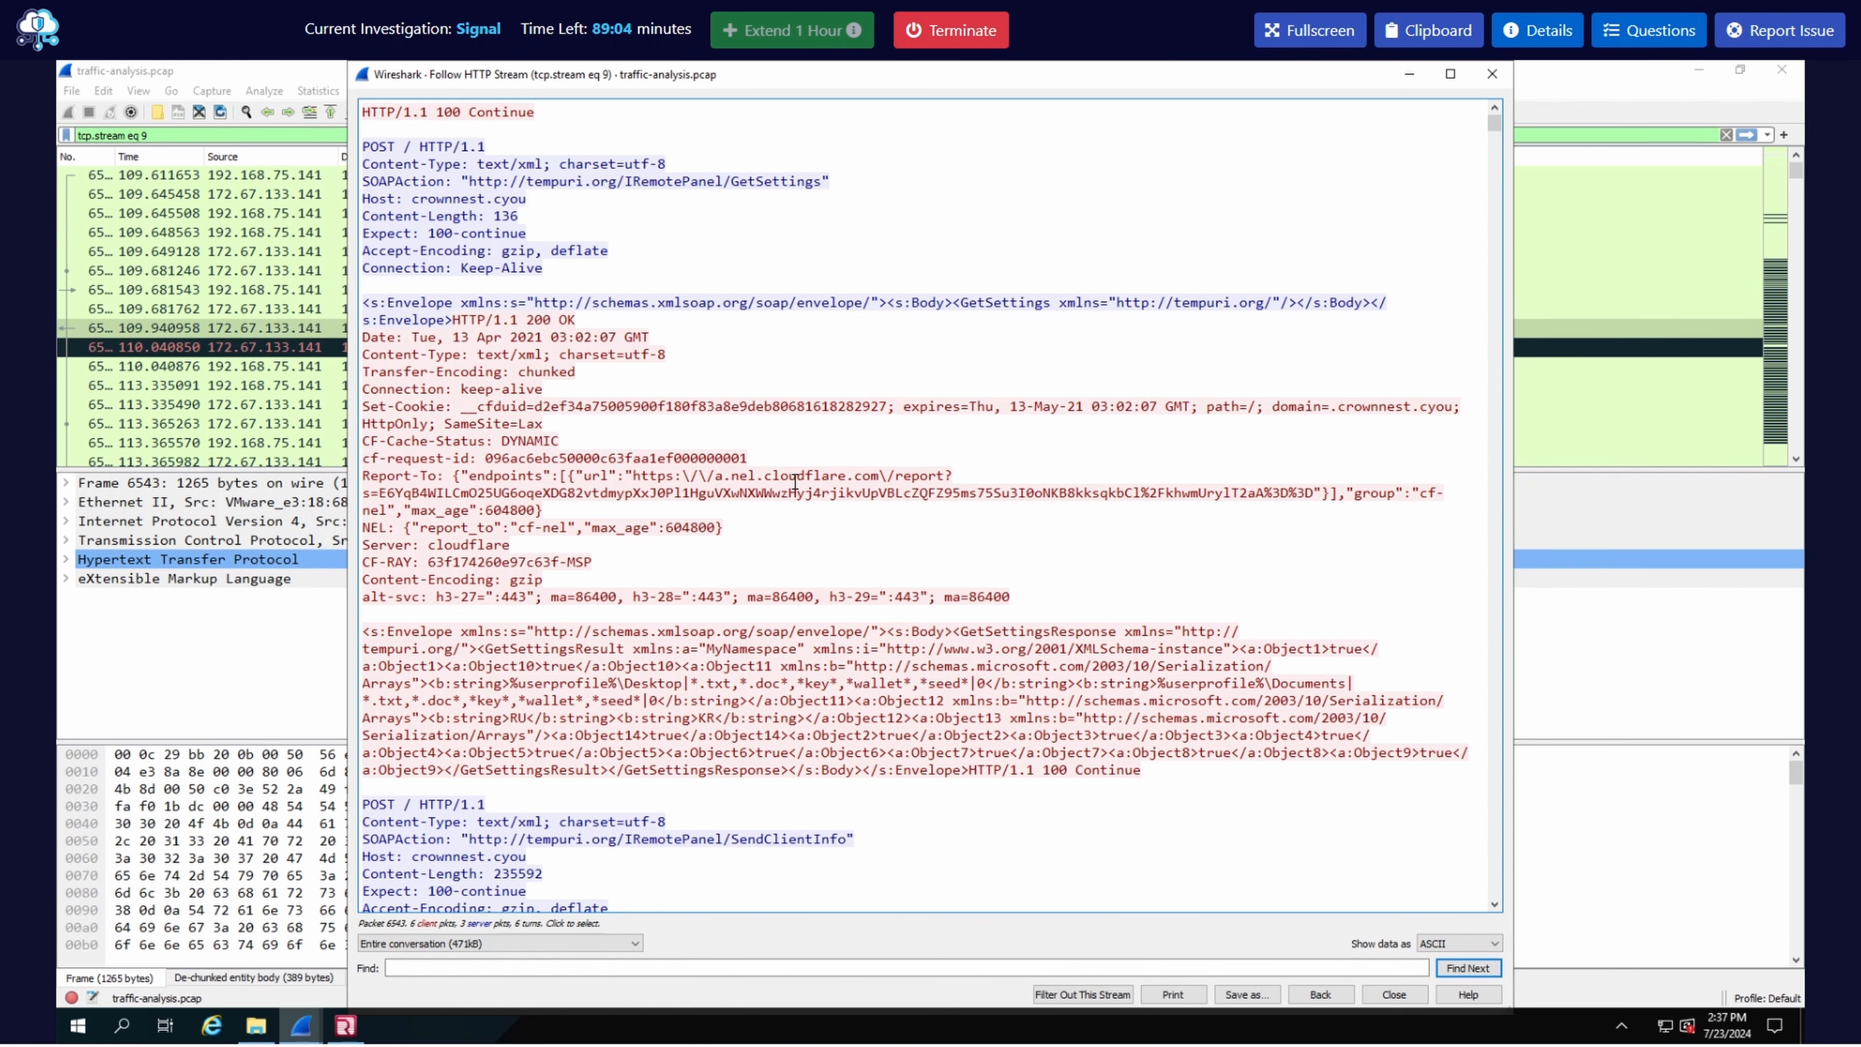
pyautogui.moveTo(716, 476); pyautogui.dragTo(880, 471)
pyautogui.moveTo(412, 562); pyautogui.dragTo(361, 562)
pyautogui.moveTo(427, 562); pyautogui.dragTo(584, 568)
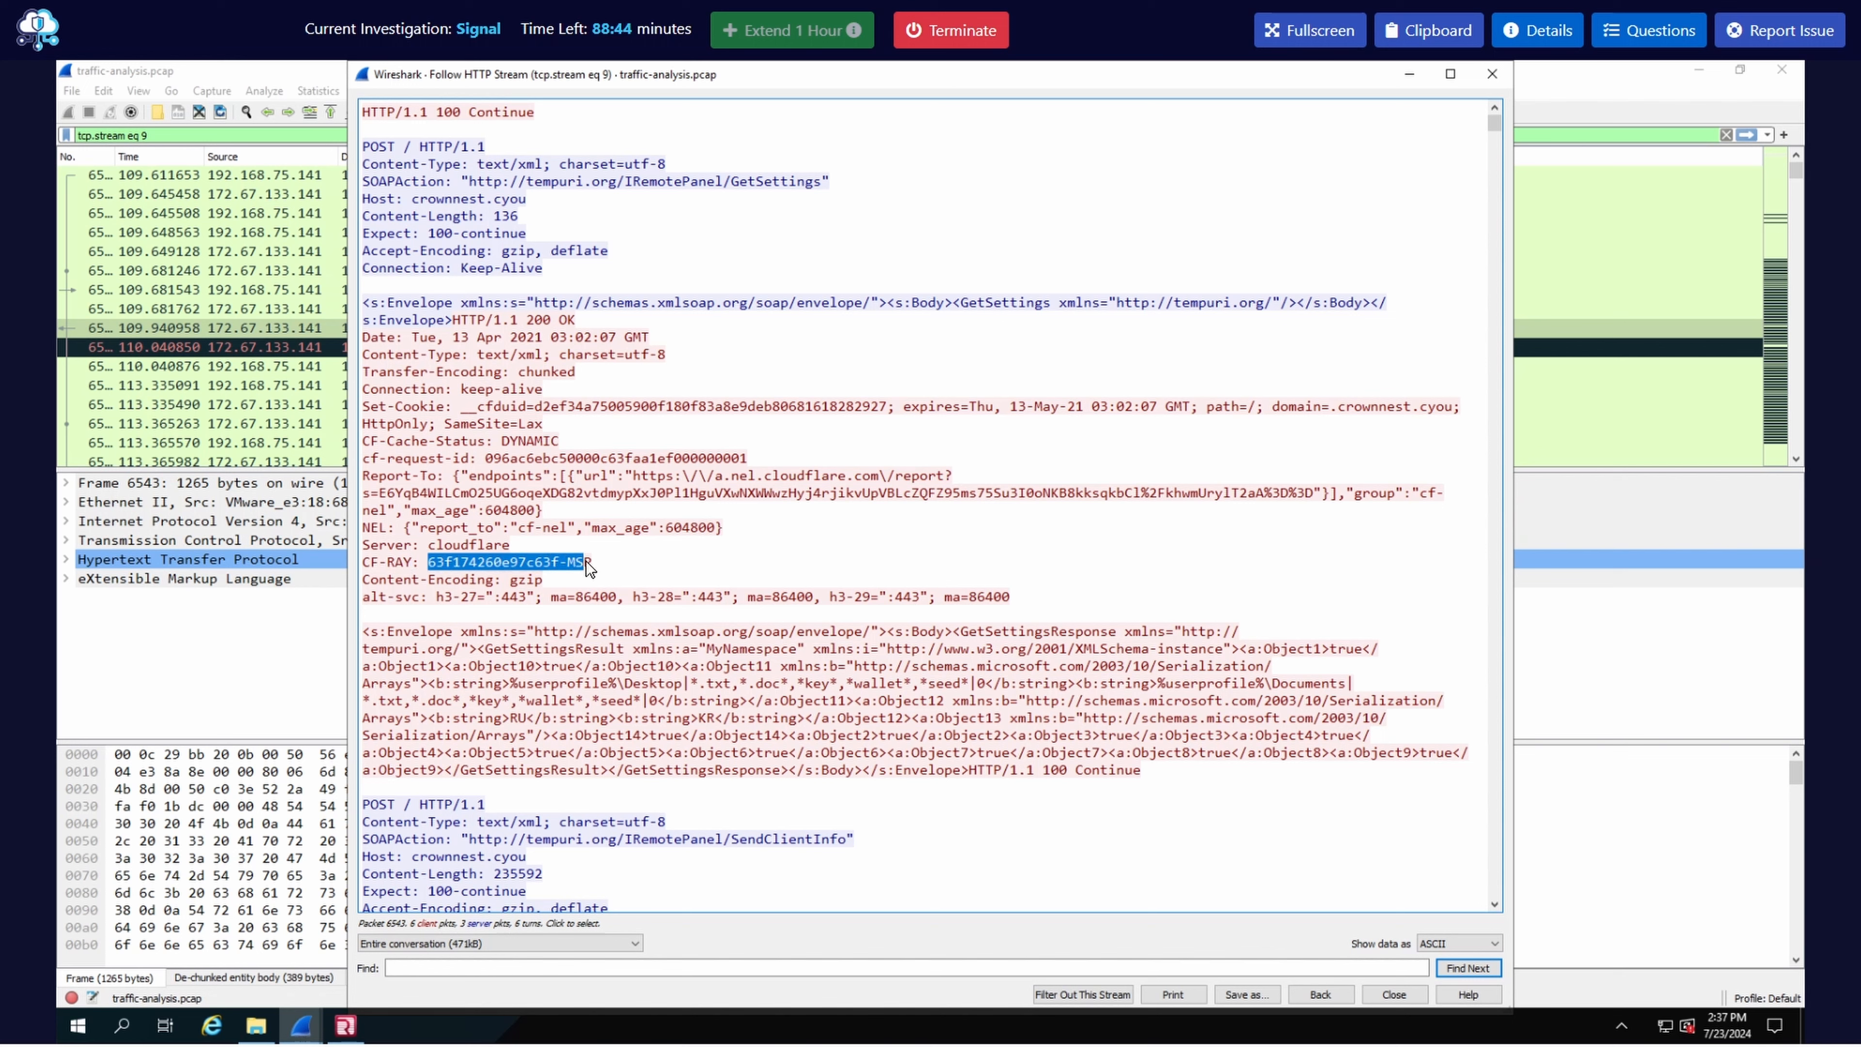
pyautogui.rightClick(586, 562)
pyautogui.click(616, 572)
# - Try to submit 63f174260e97c63f-MSP as the hashed value about the data center or visitor's request, and close the questions
pyautogui.click(1645, 31)
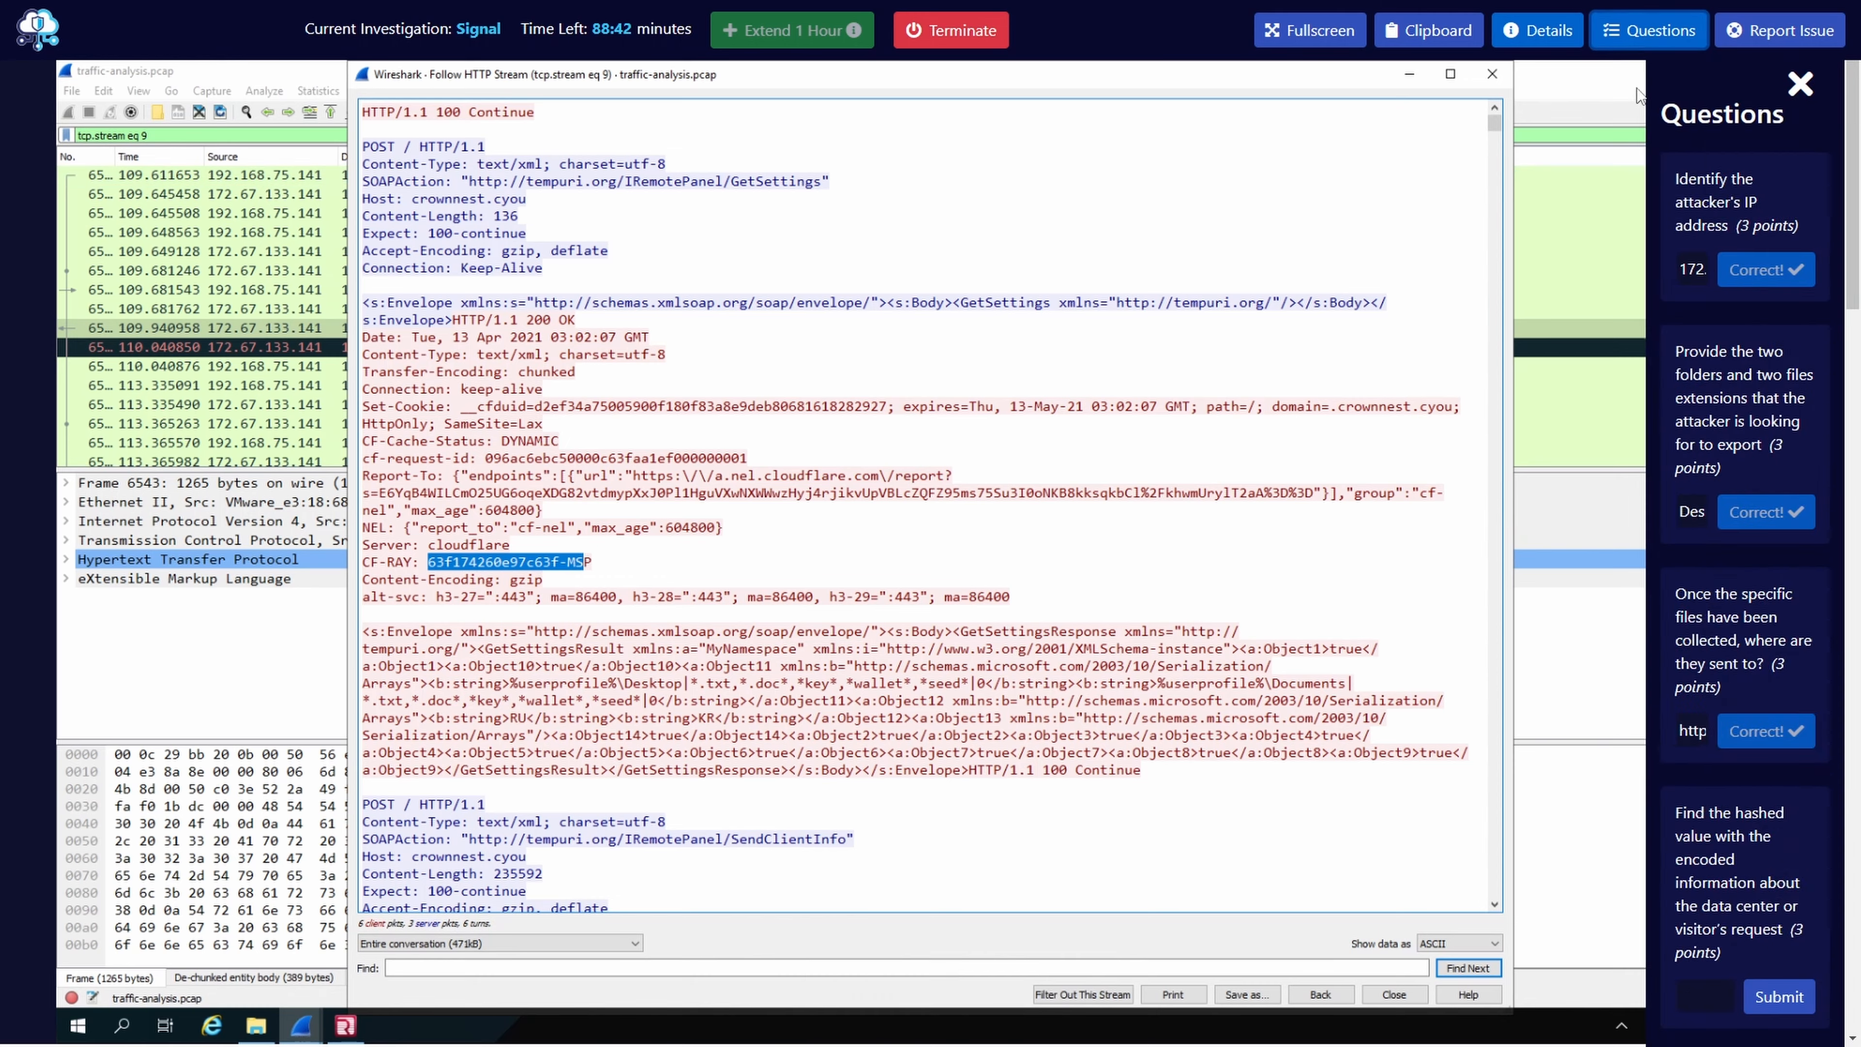
pyautogui.click(1534, 671)
pyautogui.hotkey('ctrl', 'v')
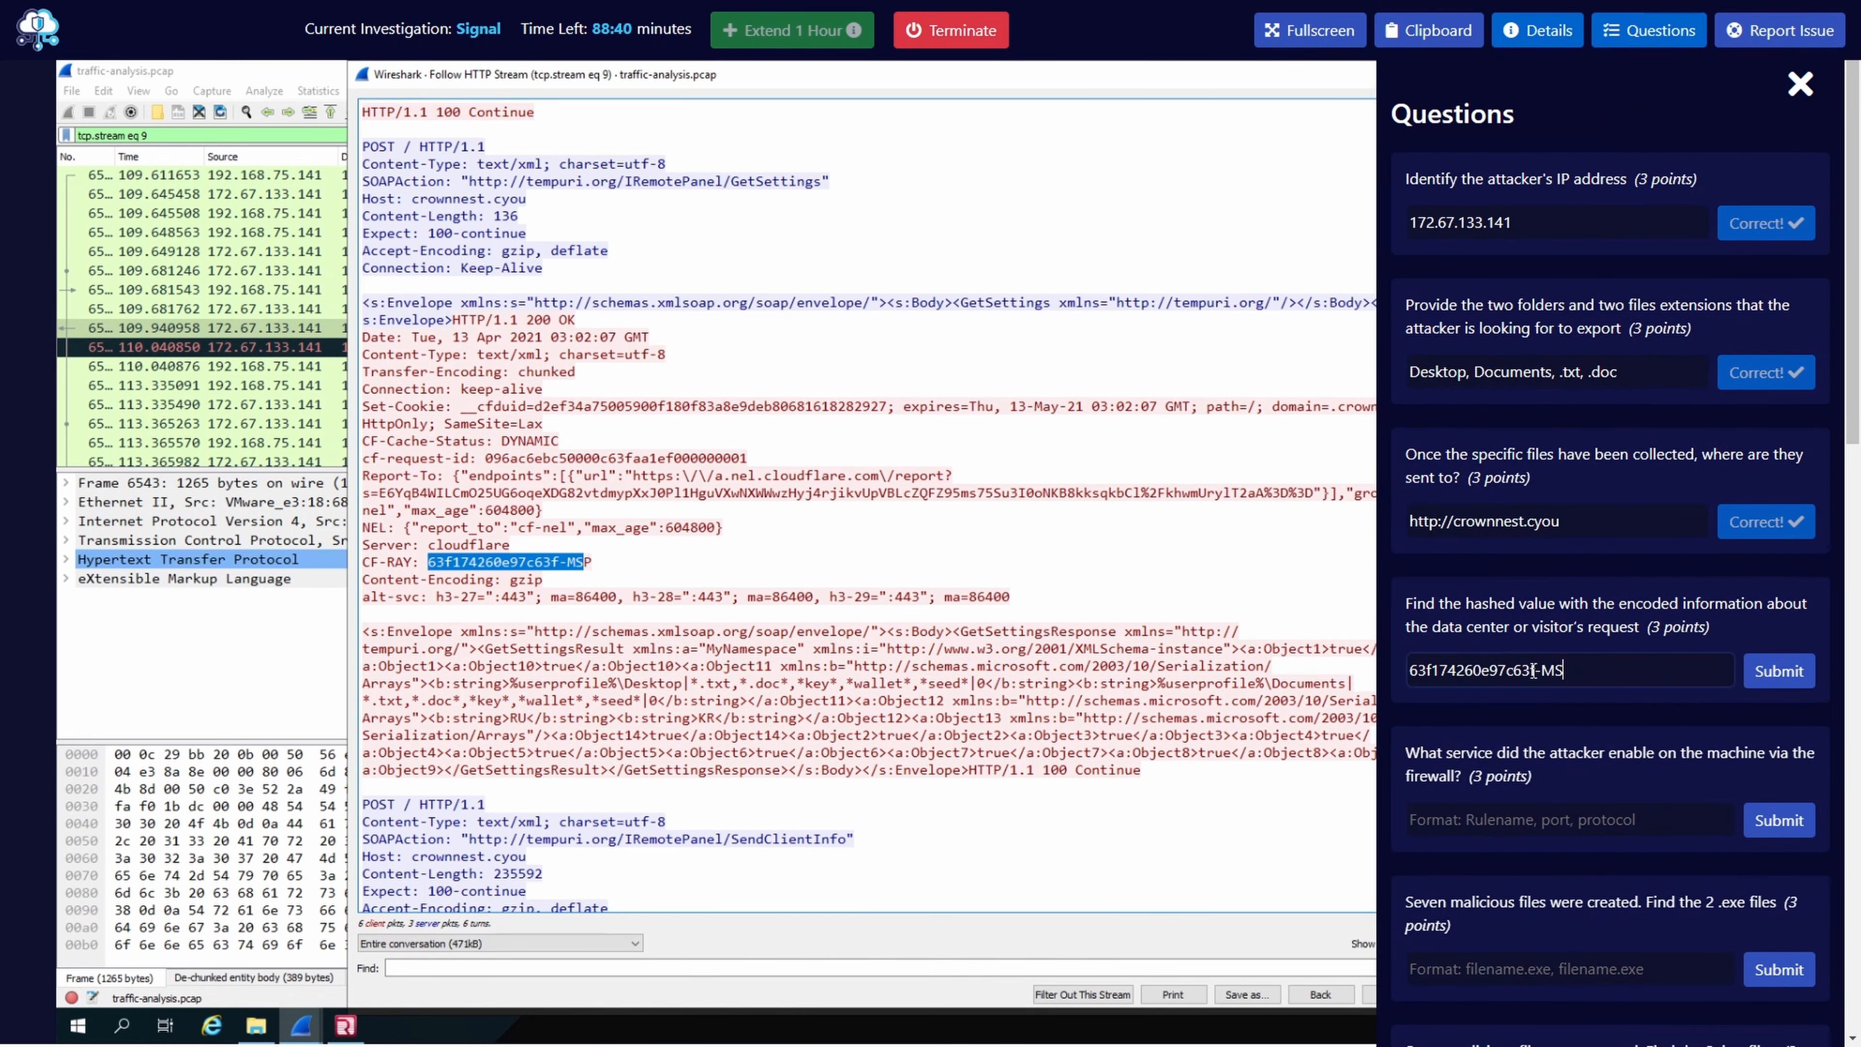
pyautogui.write('P')
pyautogui.click(1767, 671)
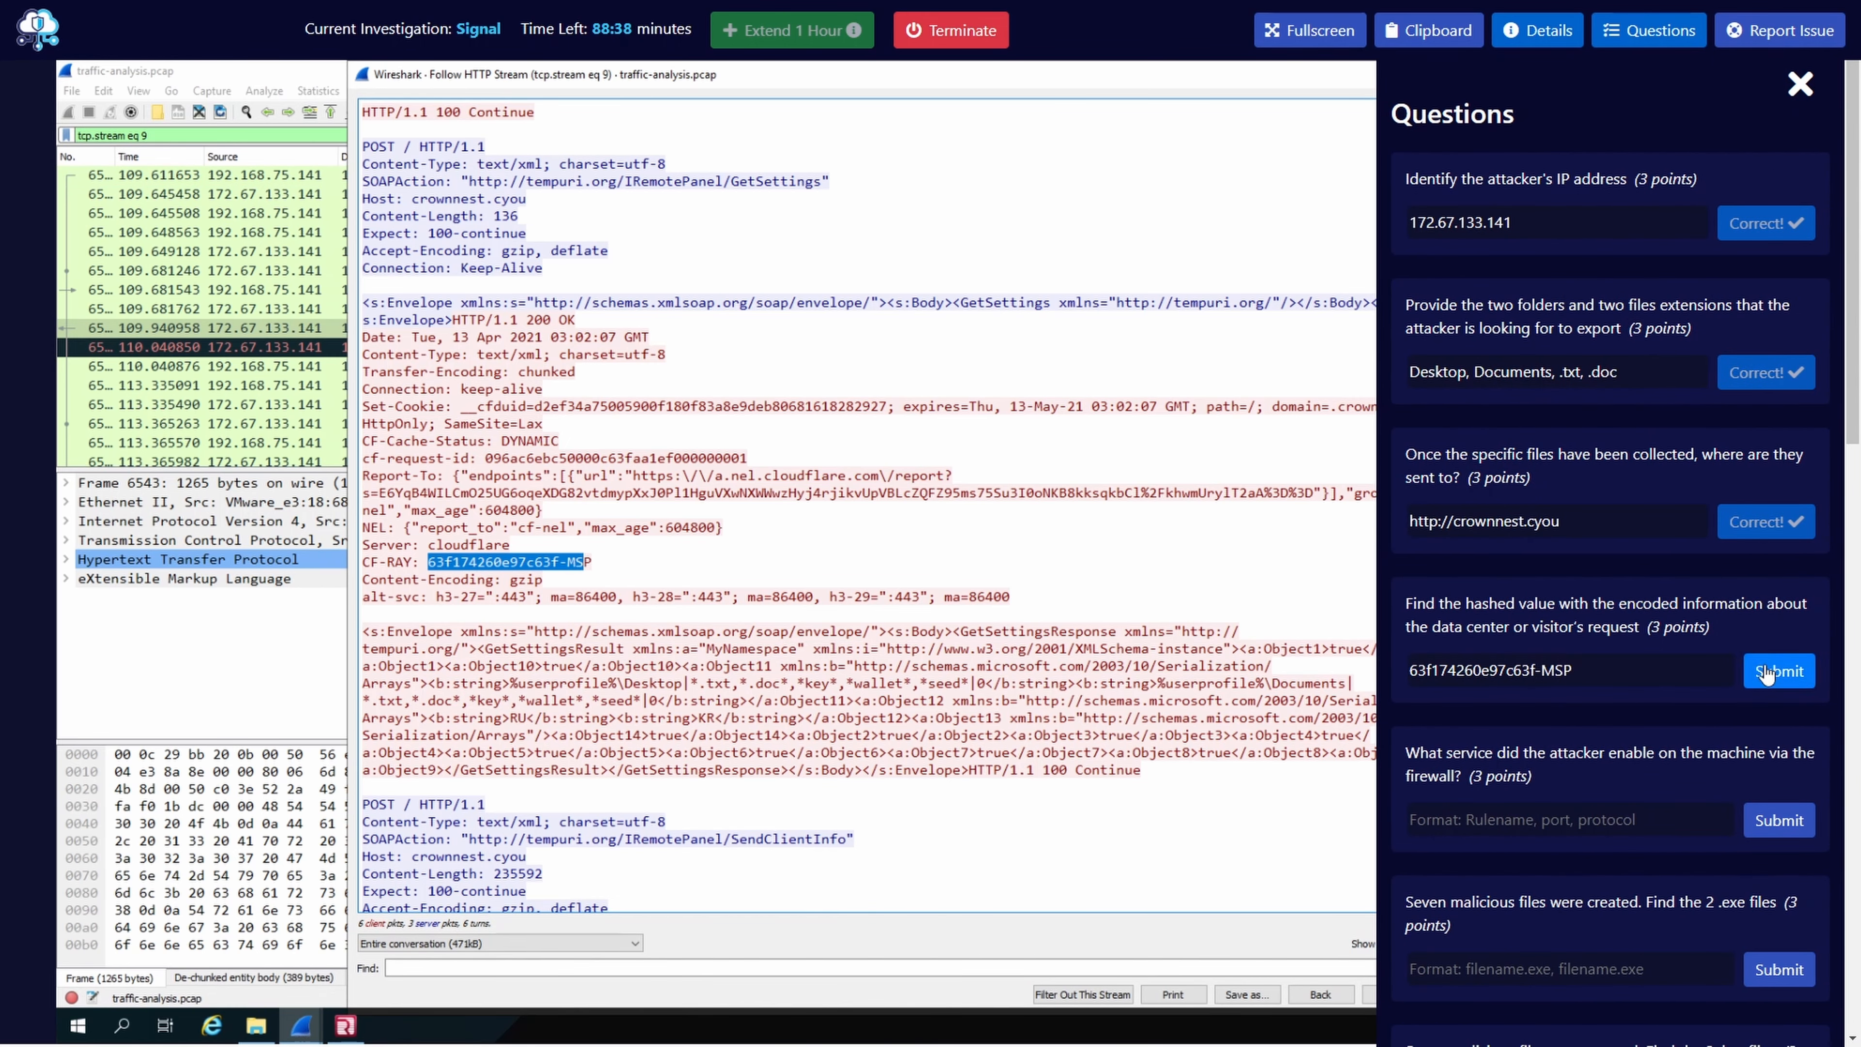
pyautogui.click(1801, 85)
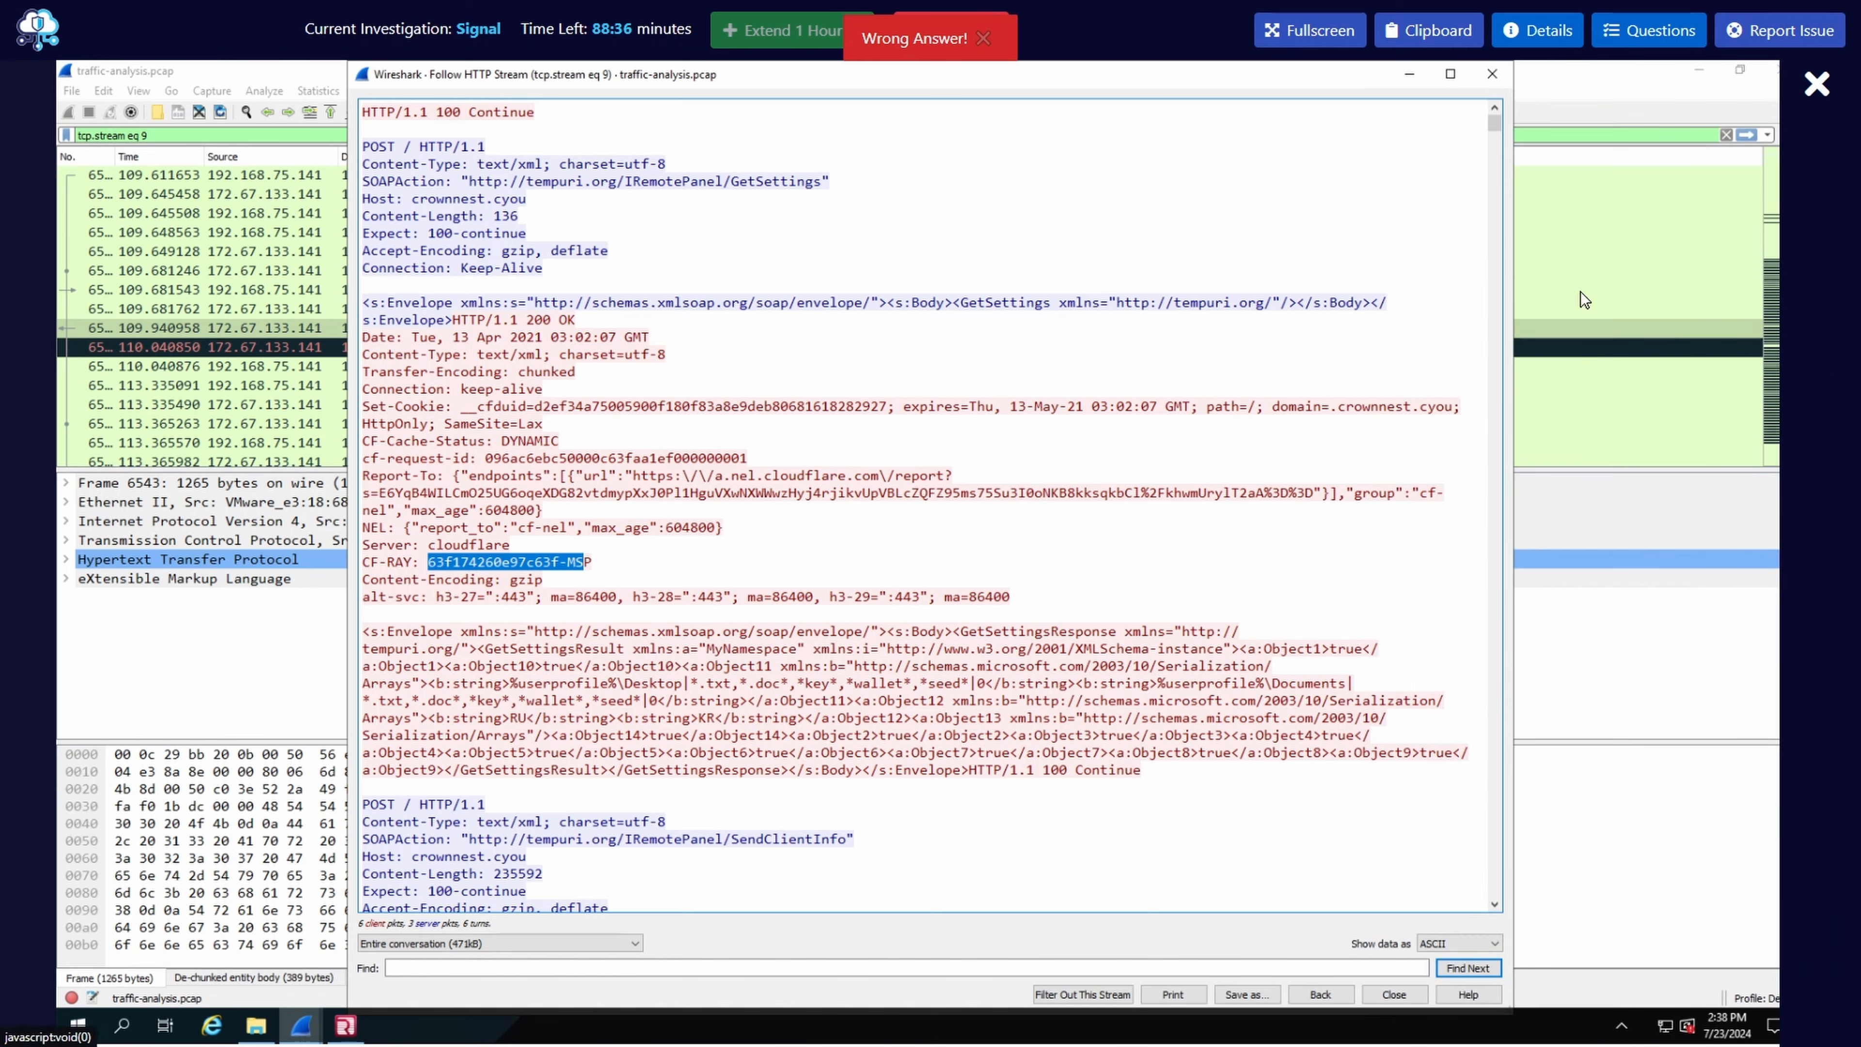
# - Copy the CF-RAY header value from the server's response to the SendClientInfo request in the HTTP stream
pyautogui.click(983, 549)
pyautogui.scroll(-16, 983, 550)
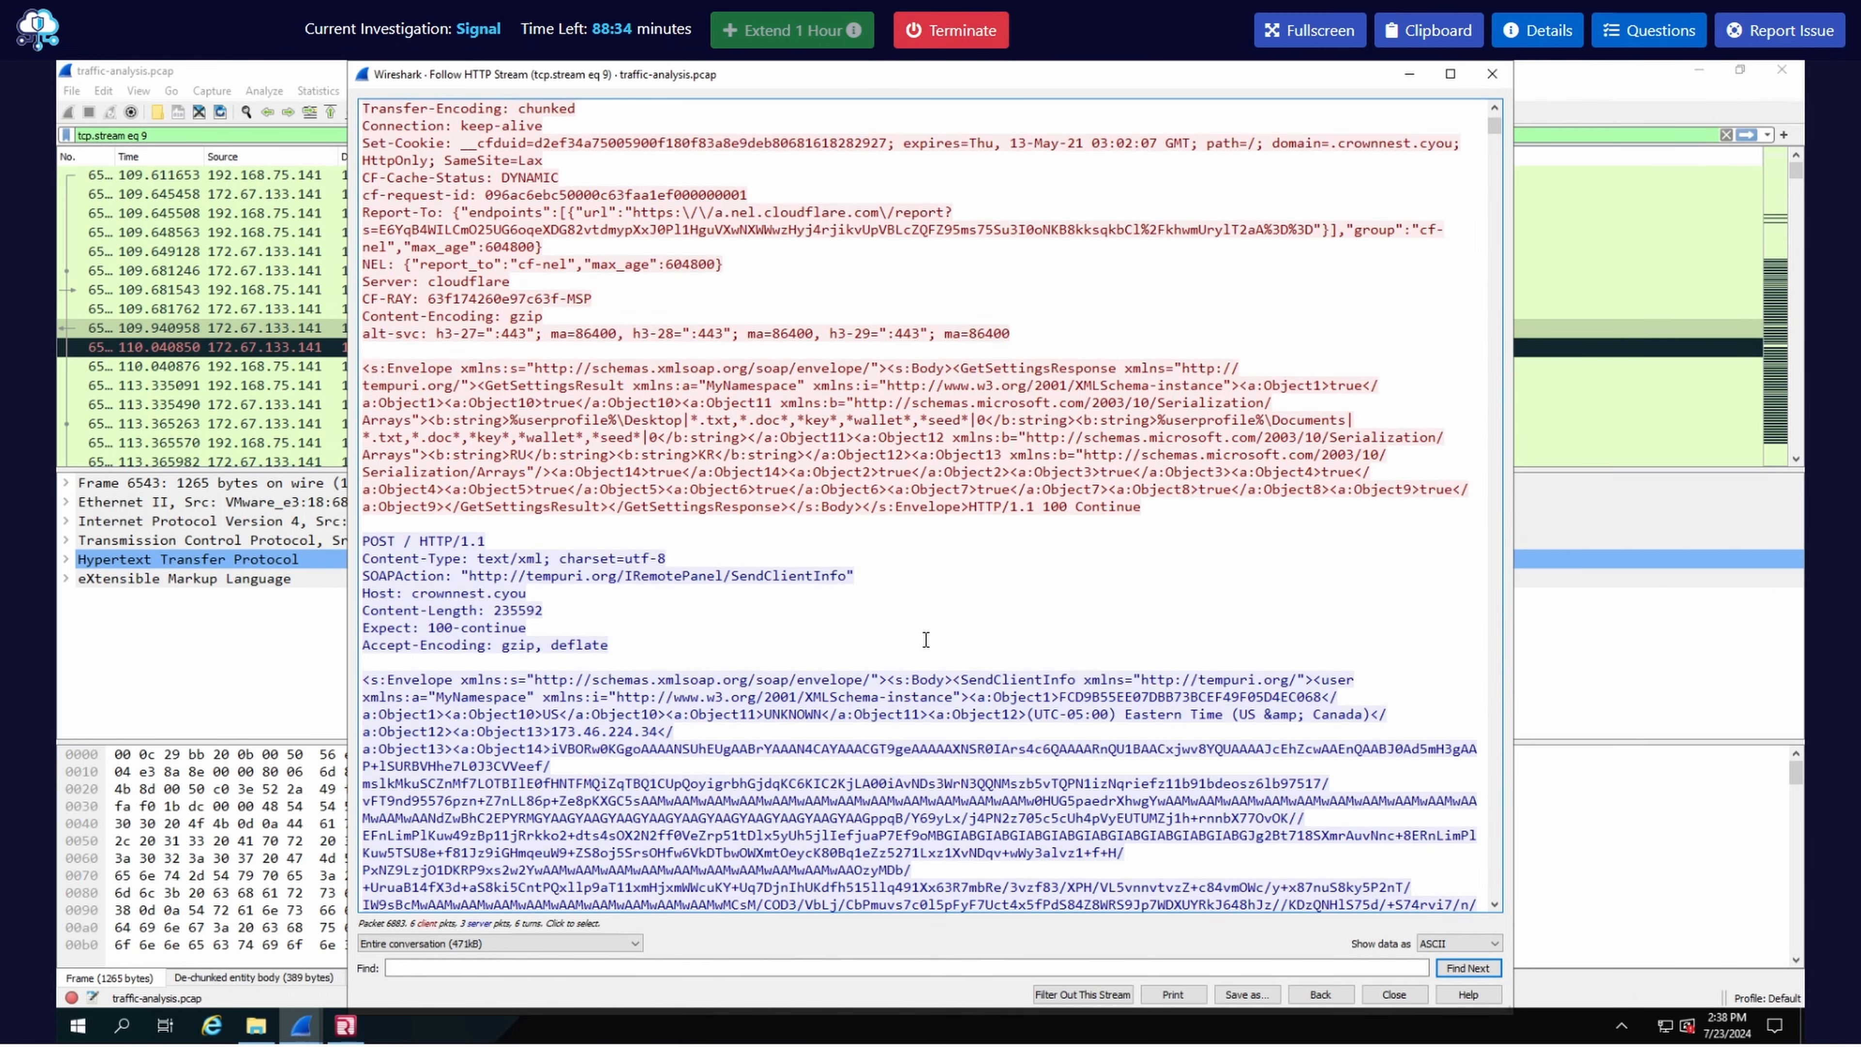
pyautogui.scroll(-10, 922, 643)
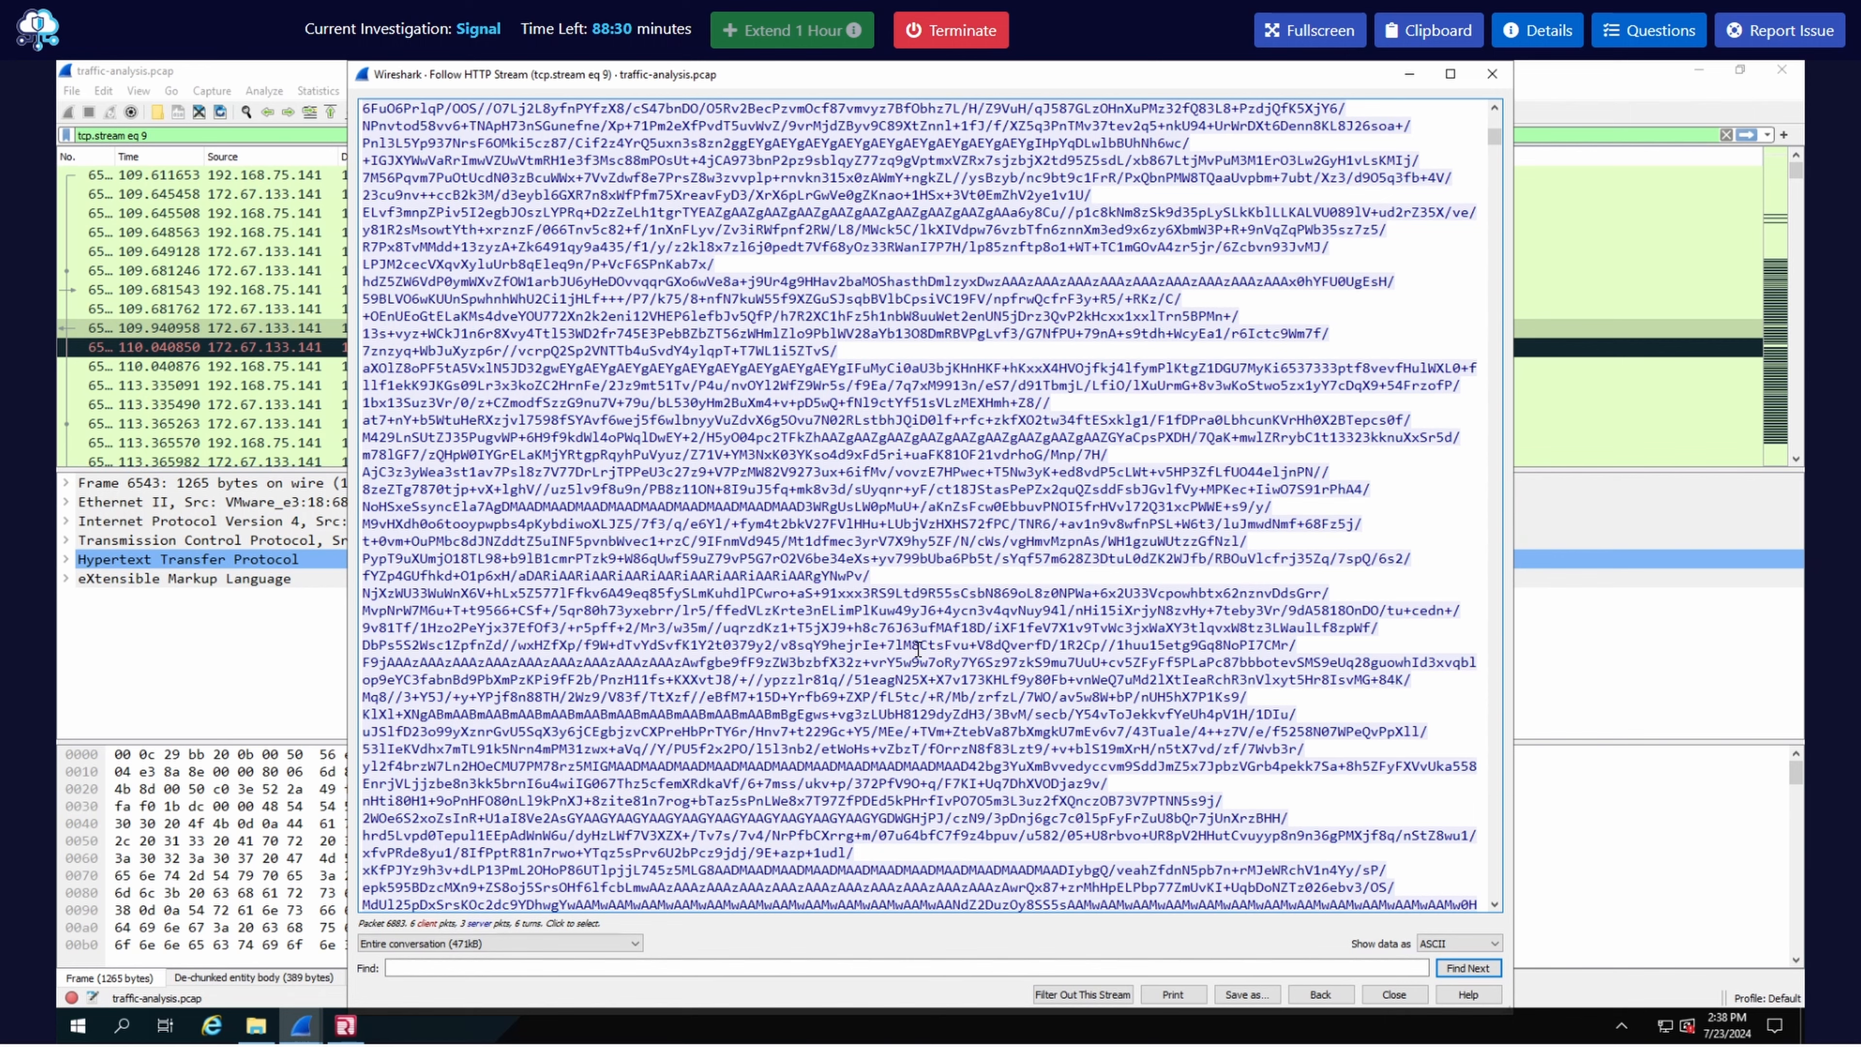
pyautogui.scroll(-1, 918, 648)
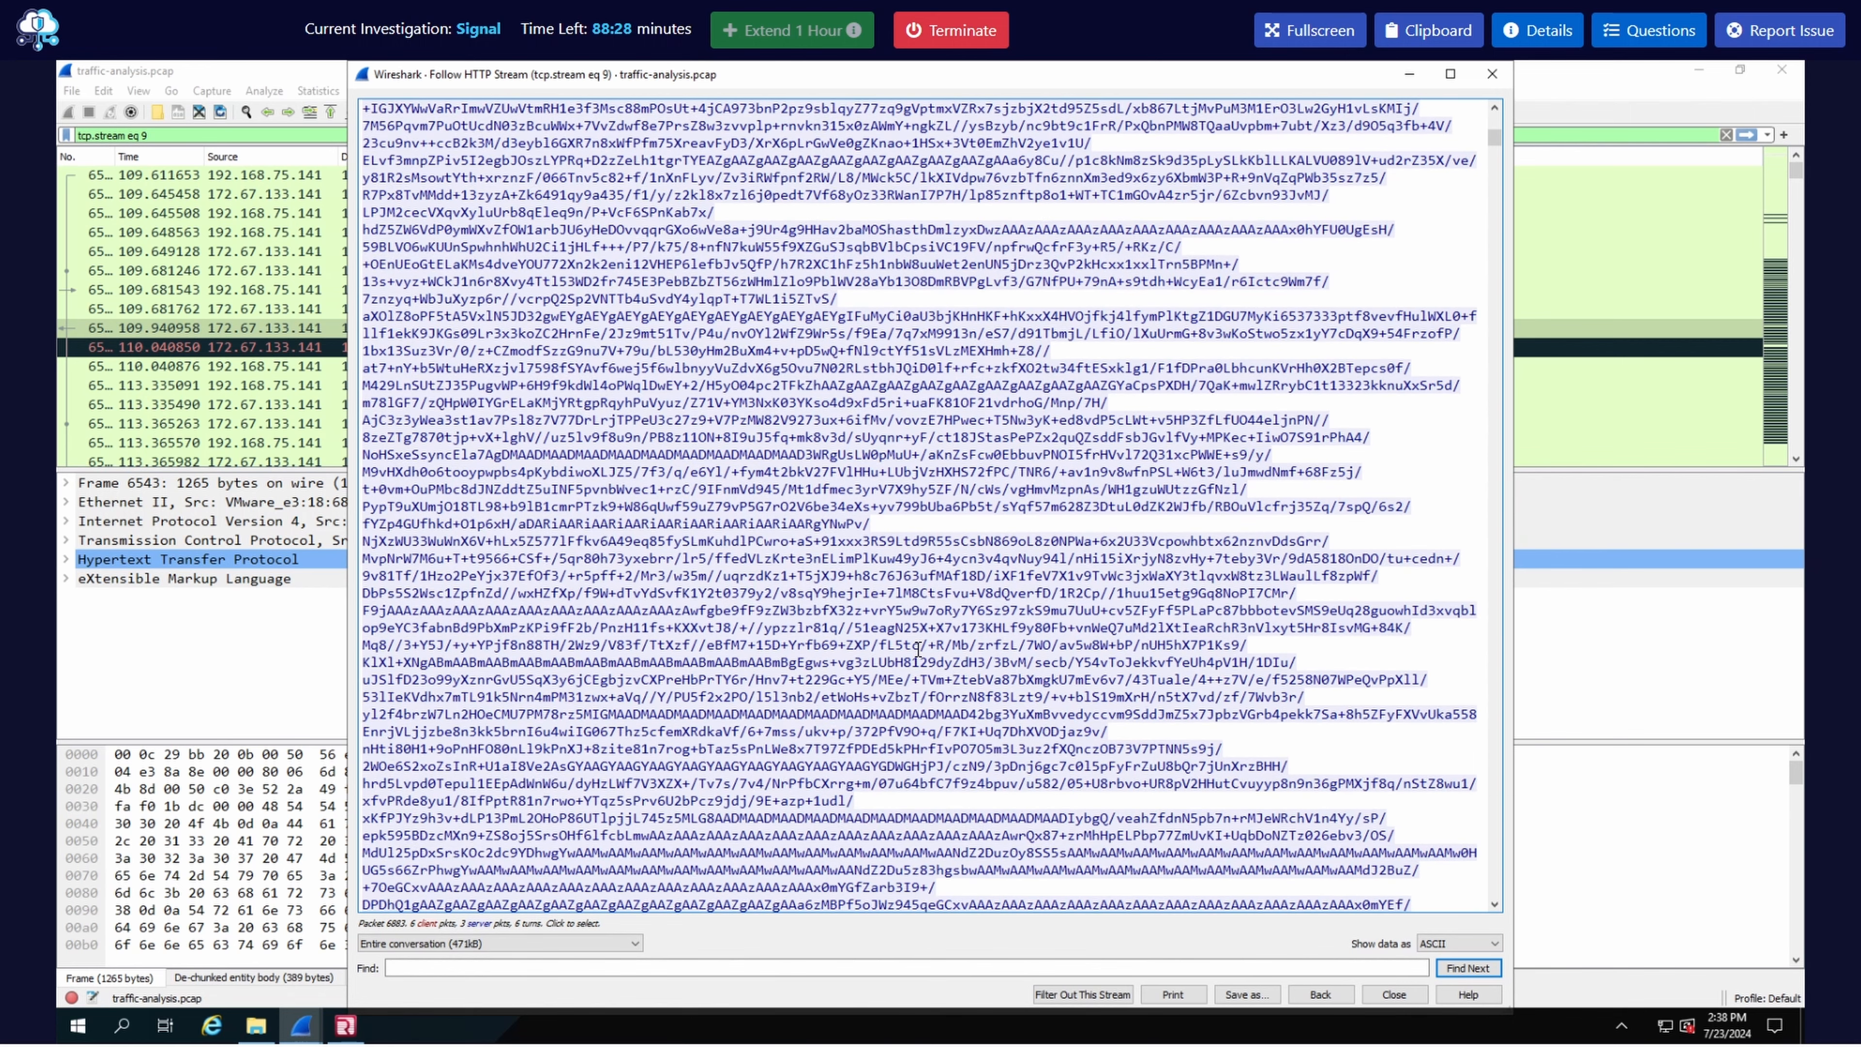
pyautogui.scroll(-8, 918, 649)
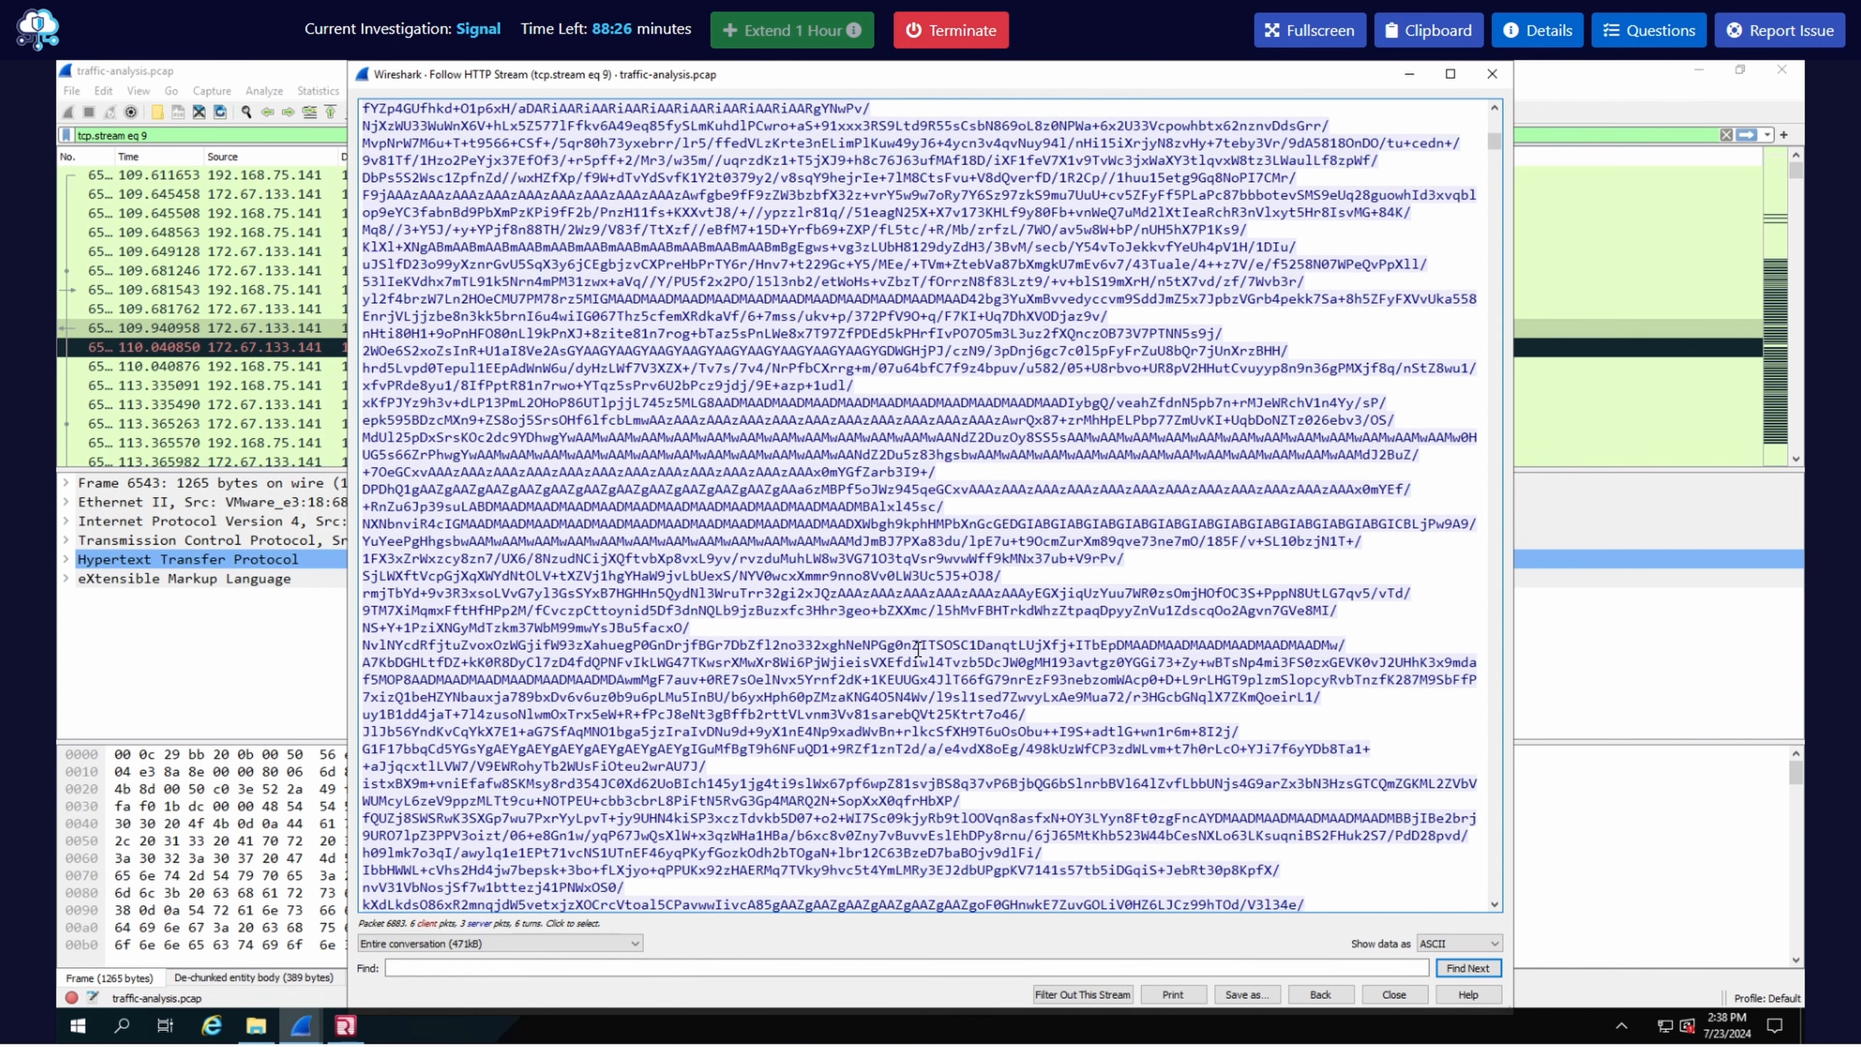
pyautogui.scroll(-4, 917, 648)
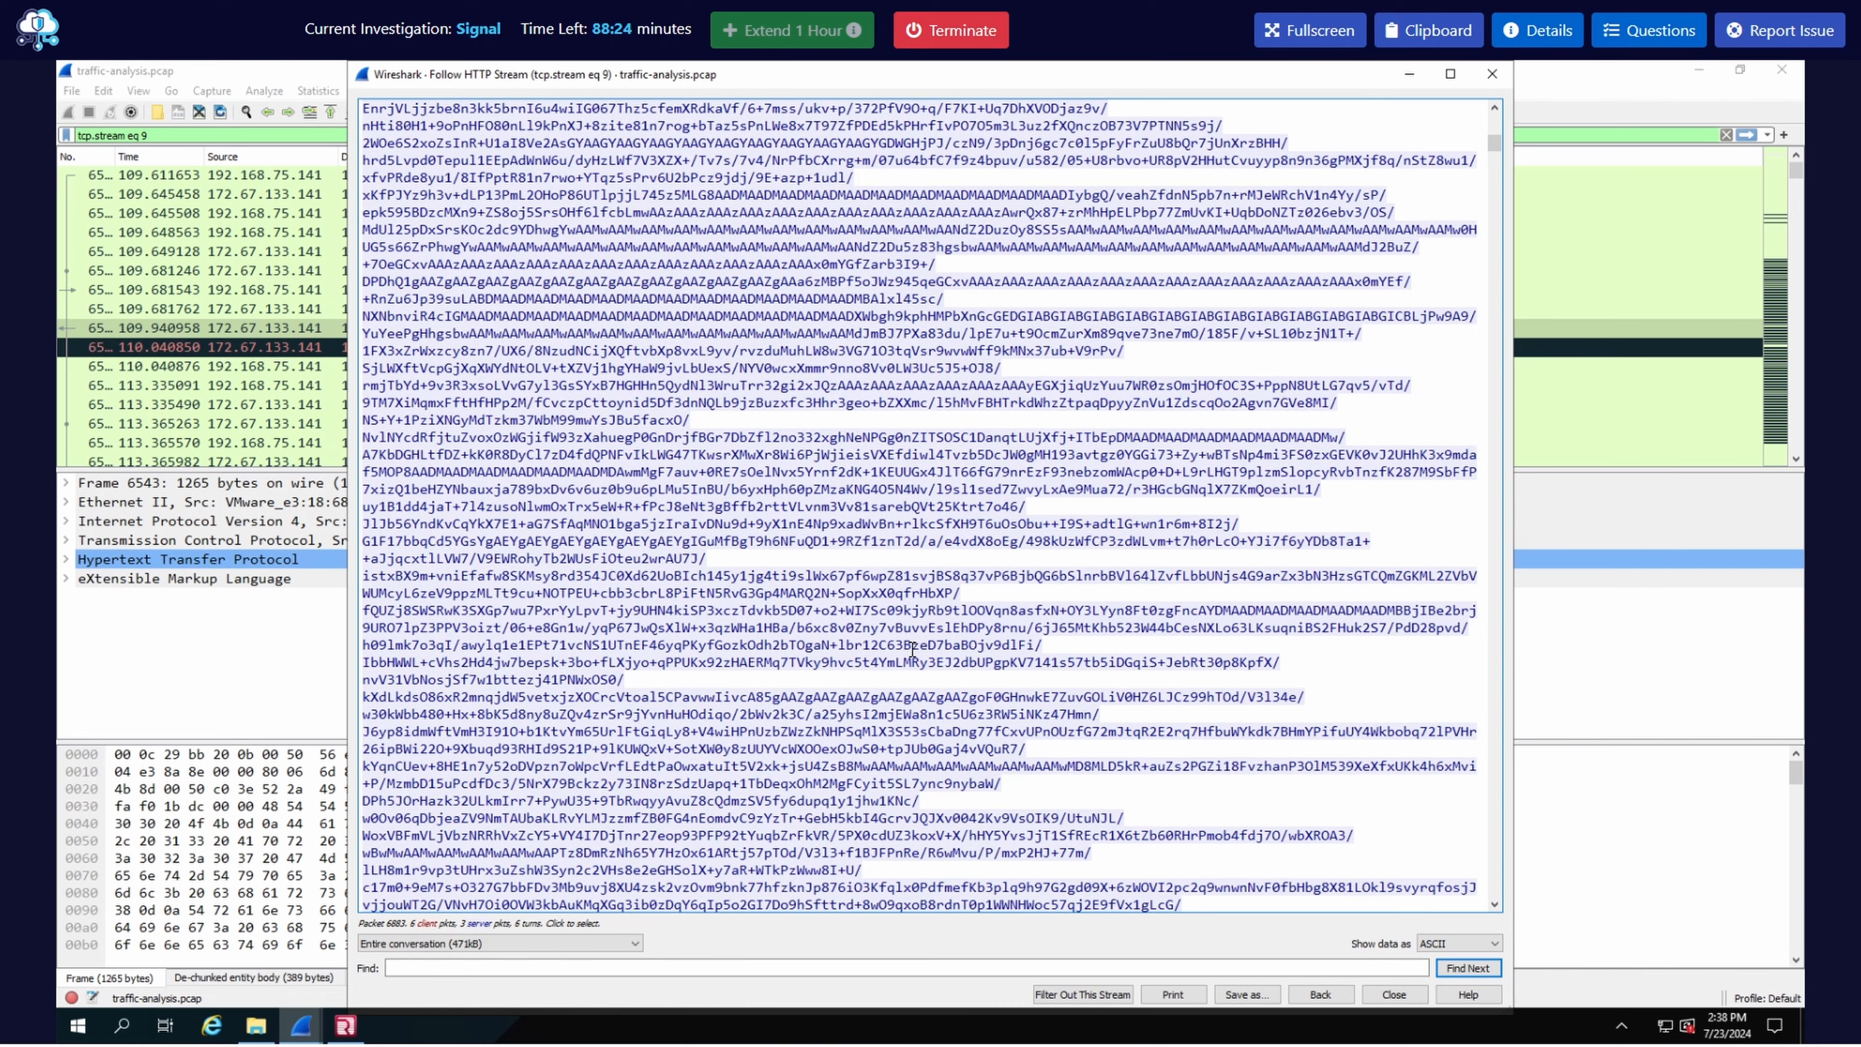
pyautogui.scroll(-11, 909, 649)
pyautogui.scroll(-11, 899, 649)
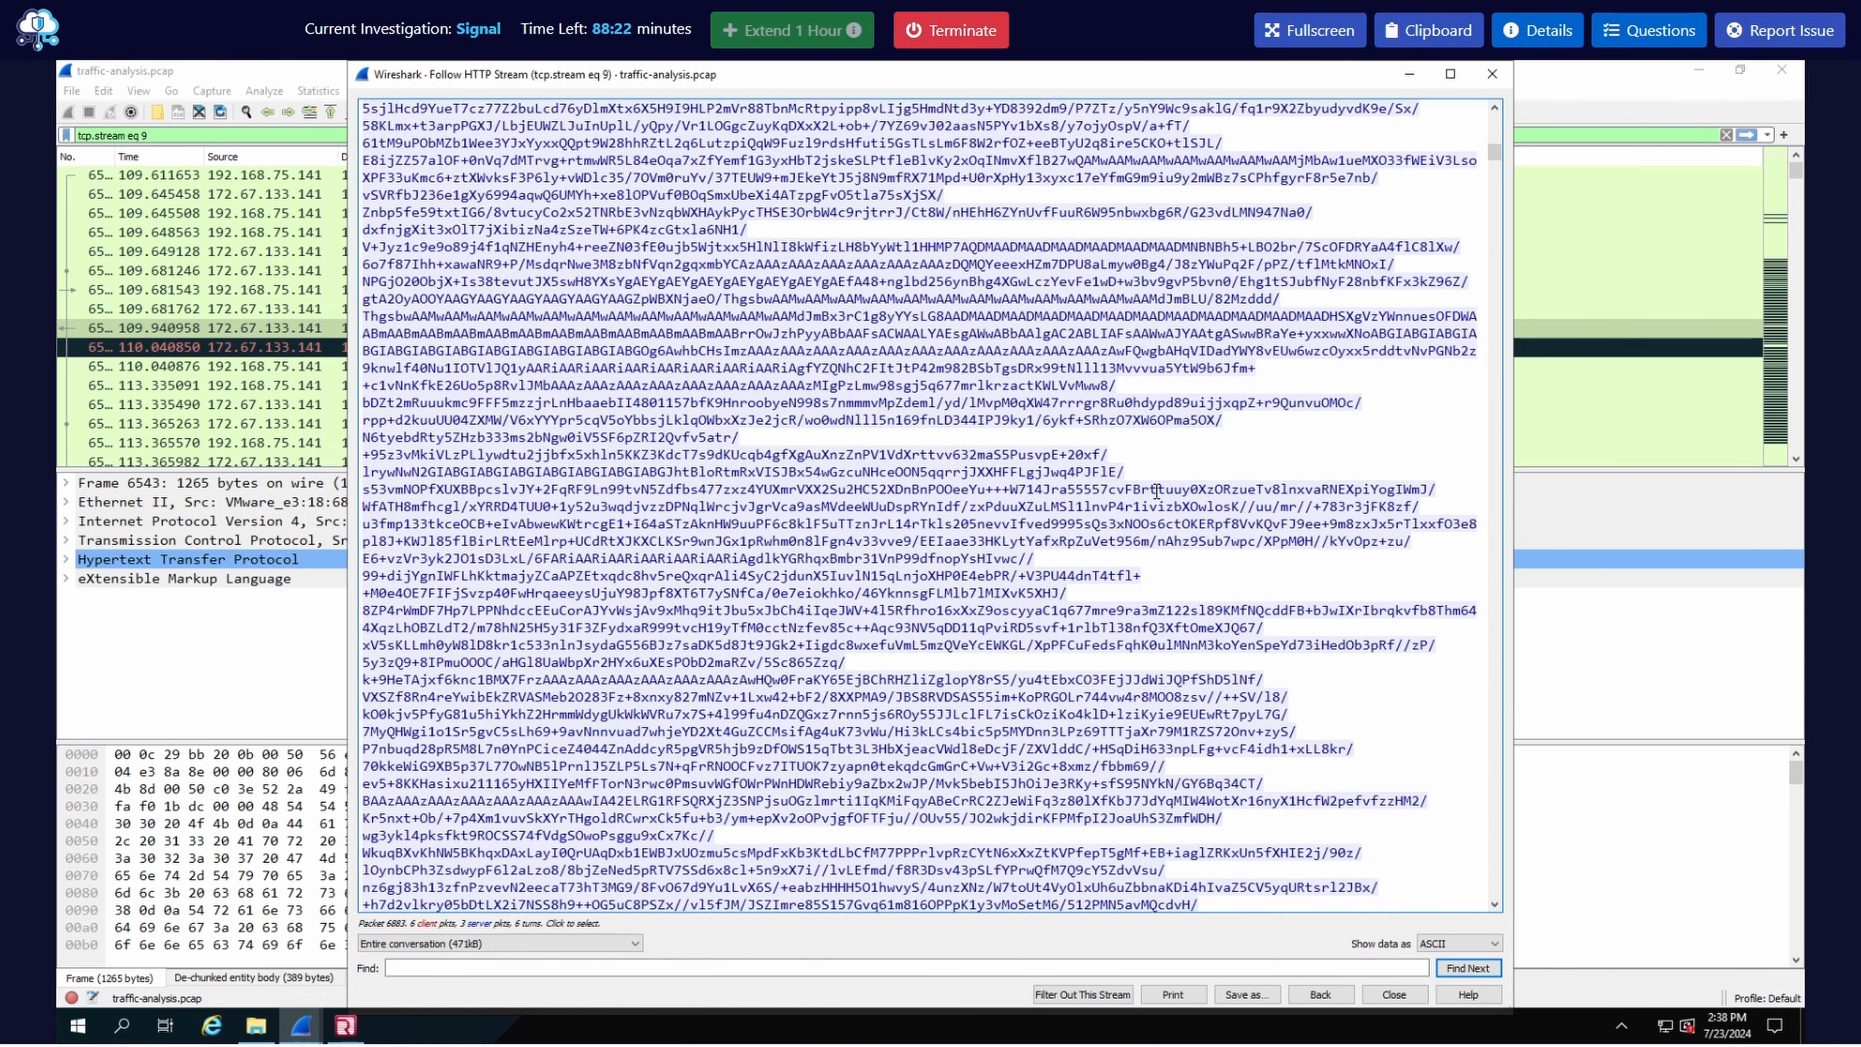
pyautogui.scroll(-20, 1485, 182)
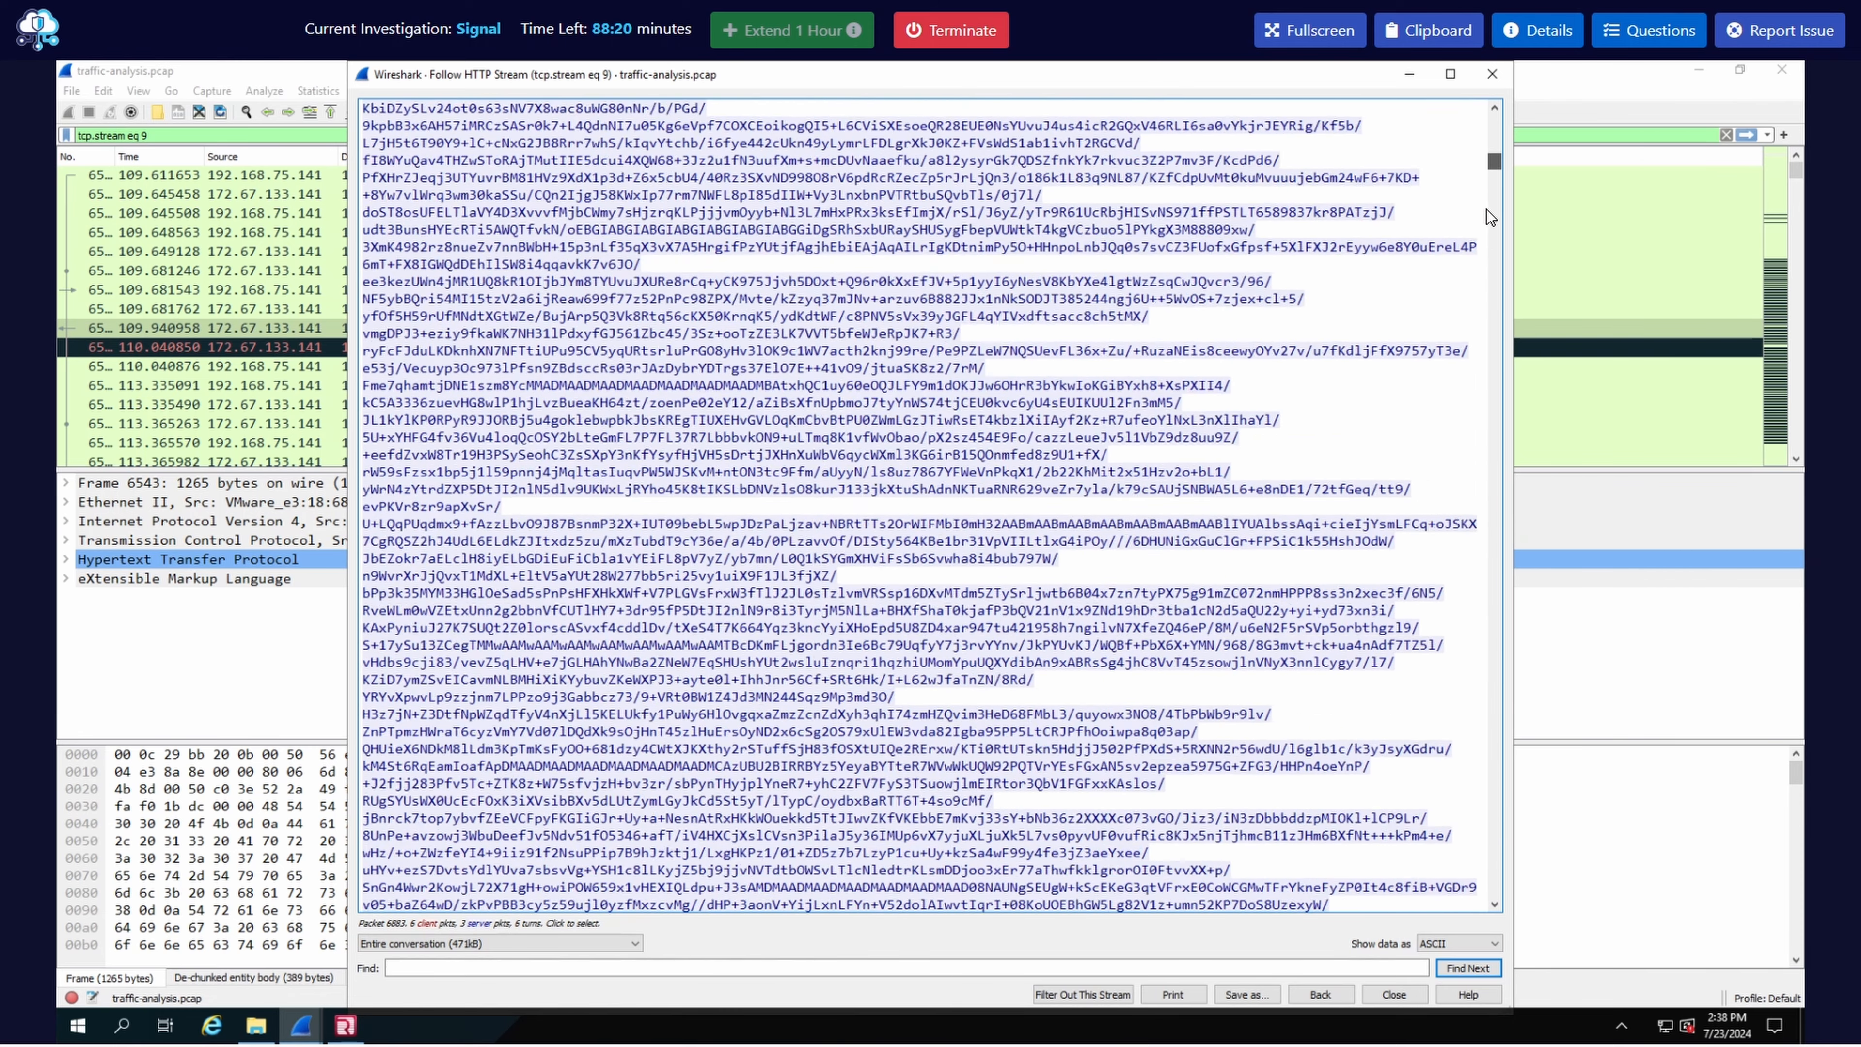
pyautogui.moveTo(1483, 301); pyautogui.dragTo(948, 528)
pyautogui.scroll(14, 947, 528)
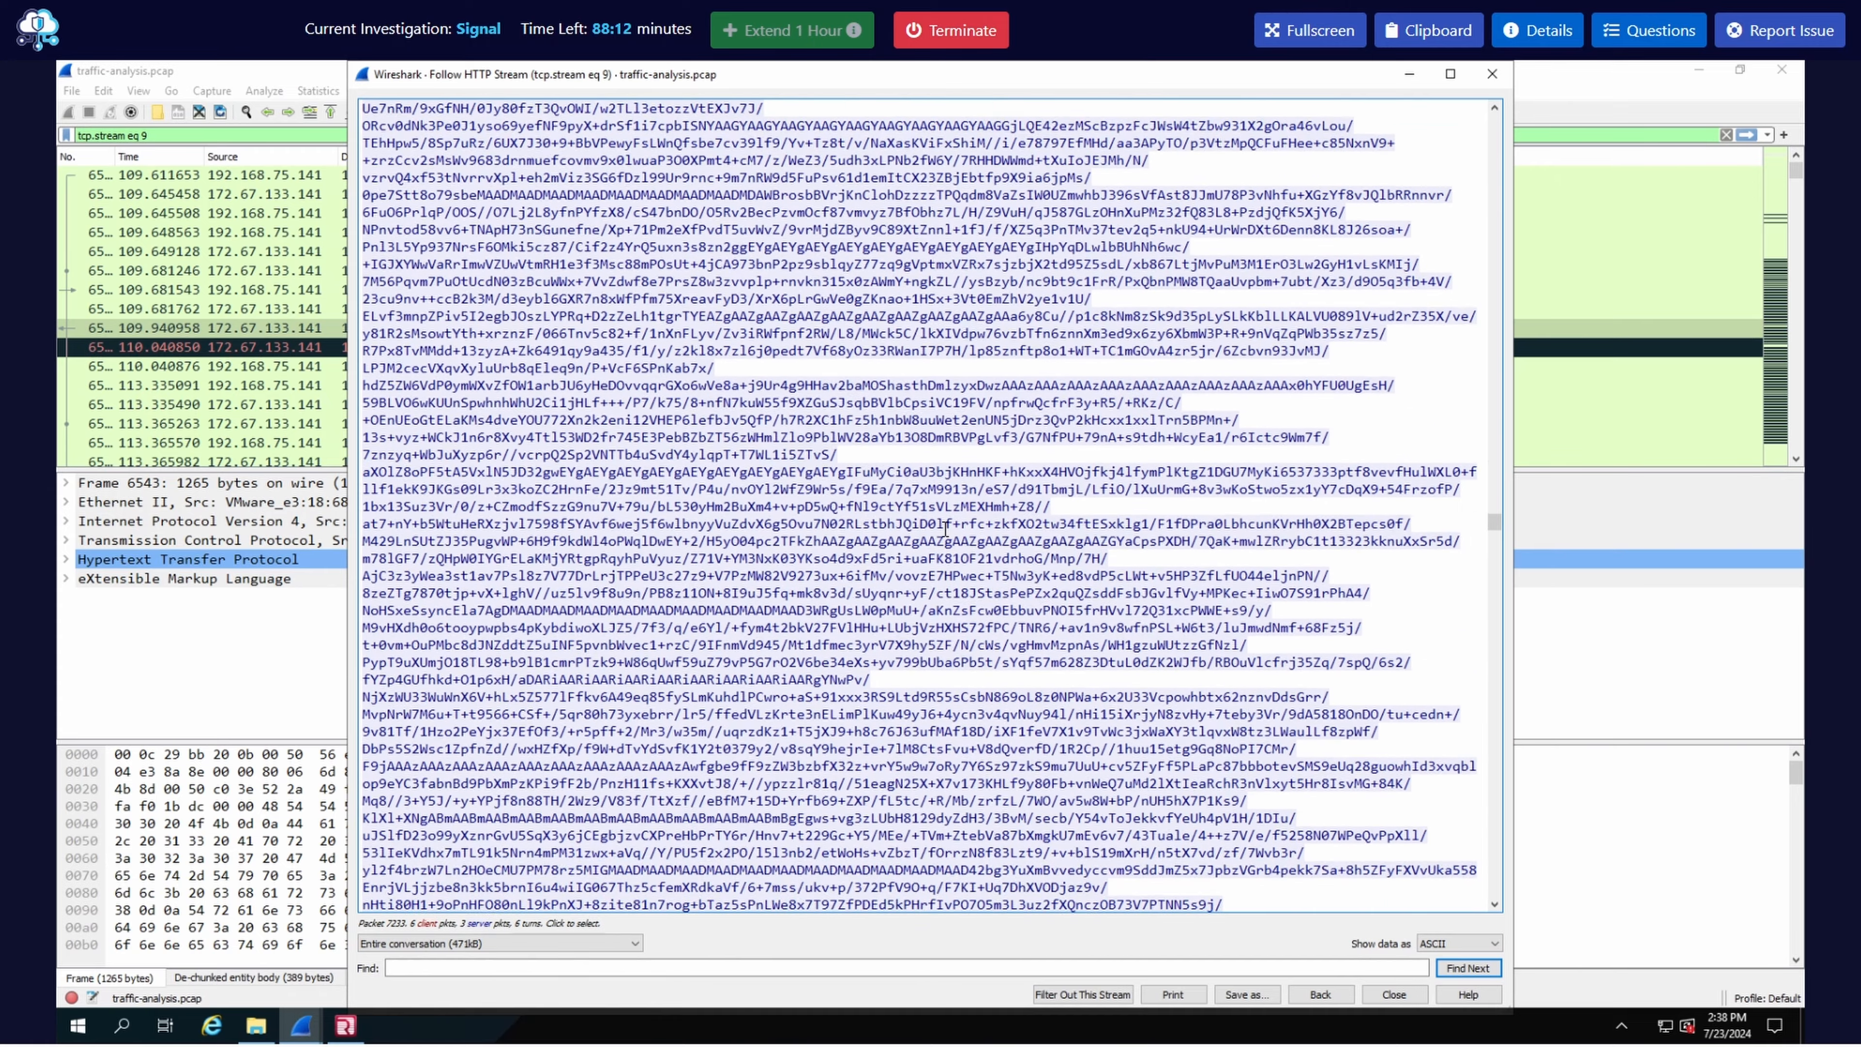
pyautogui.scroll(9, 945, 528)
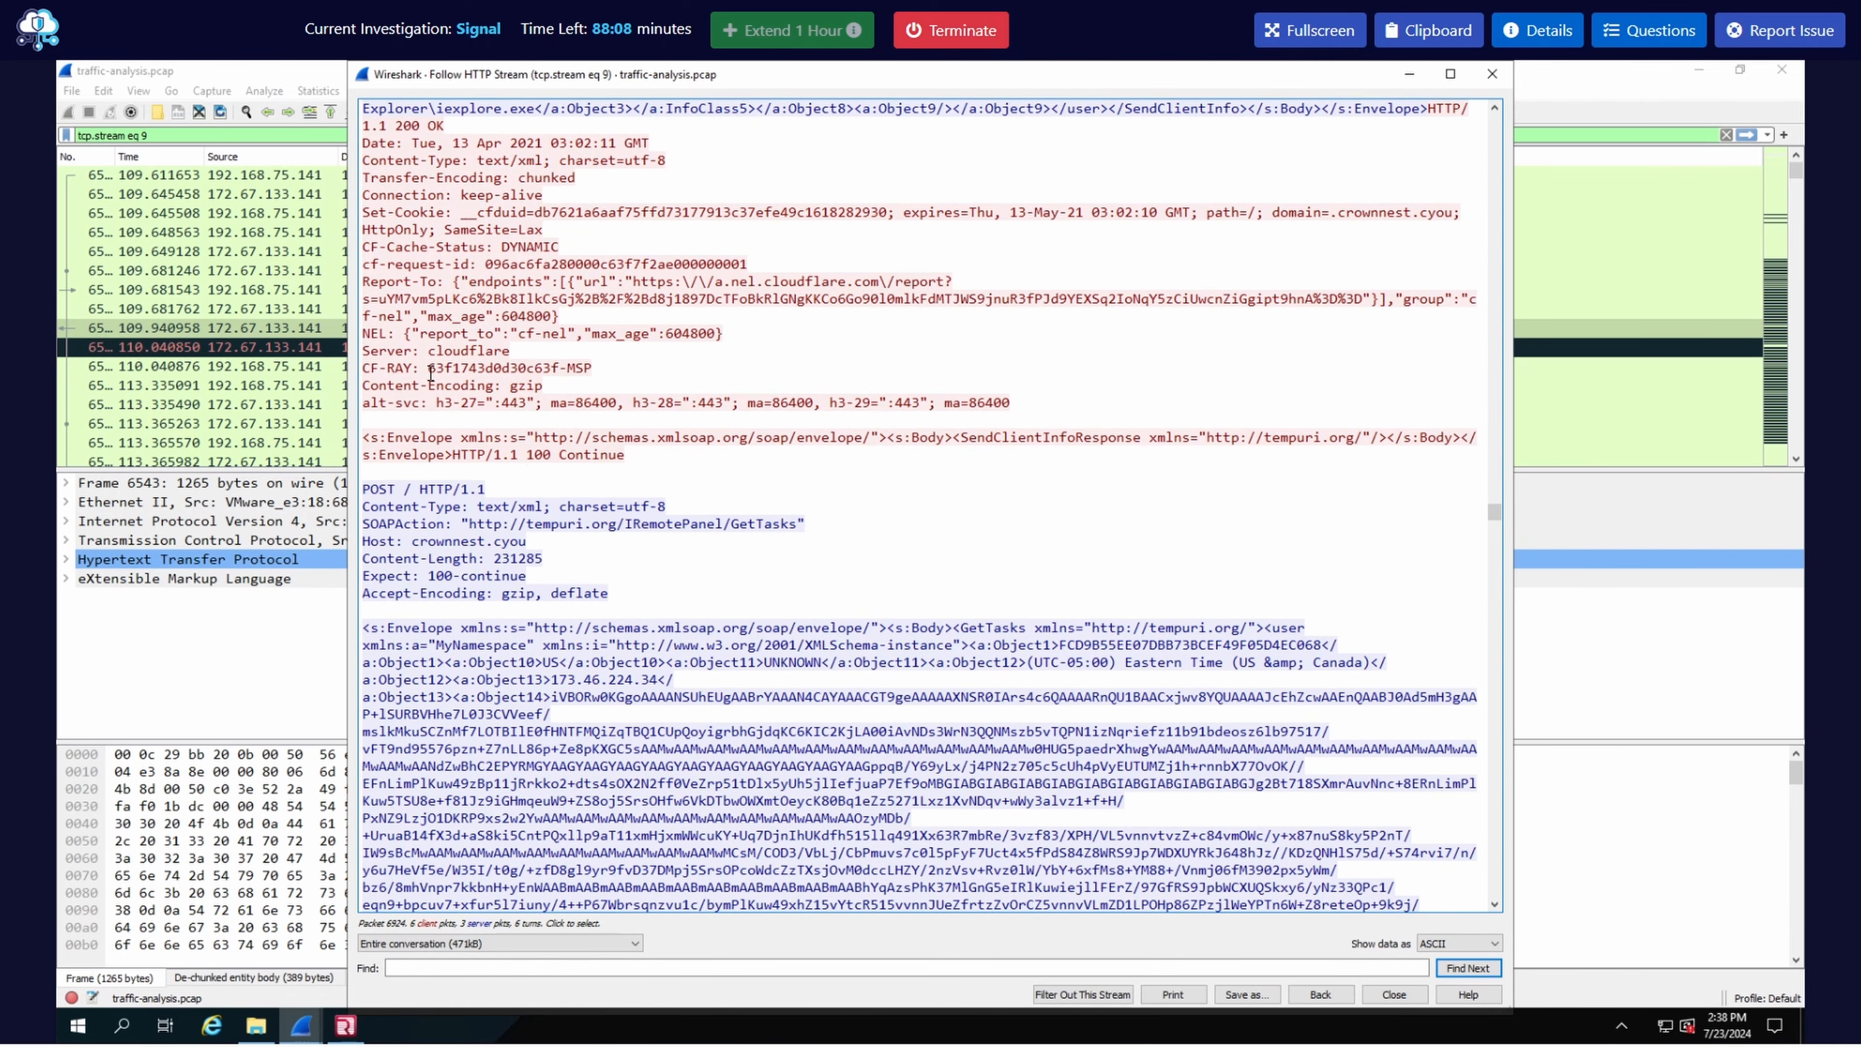
pyautogui.moveTo(429, 368); pyautogui.dragTo(595, 367)
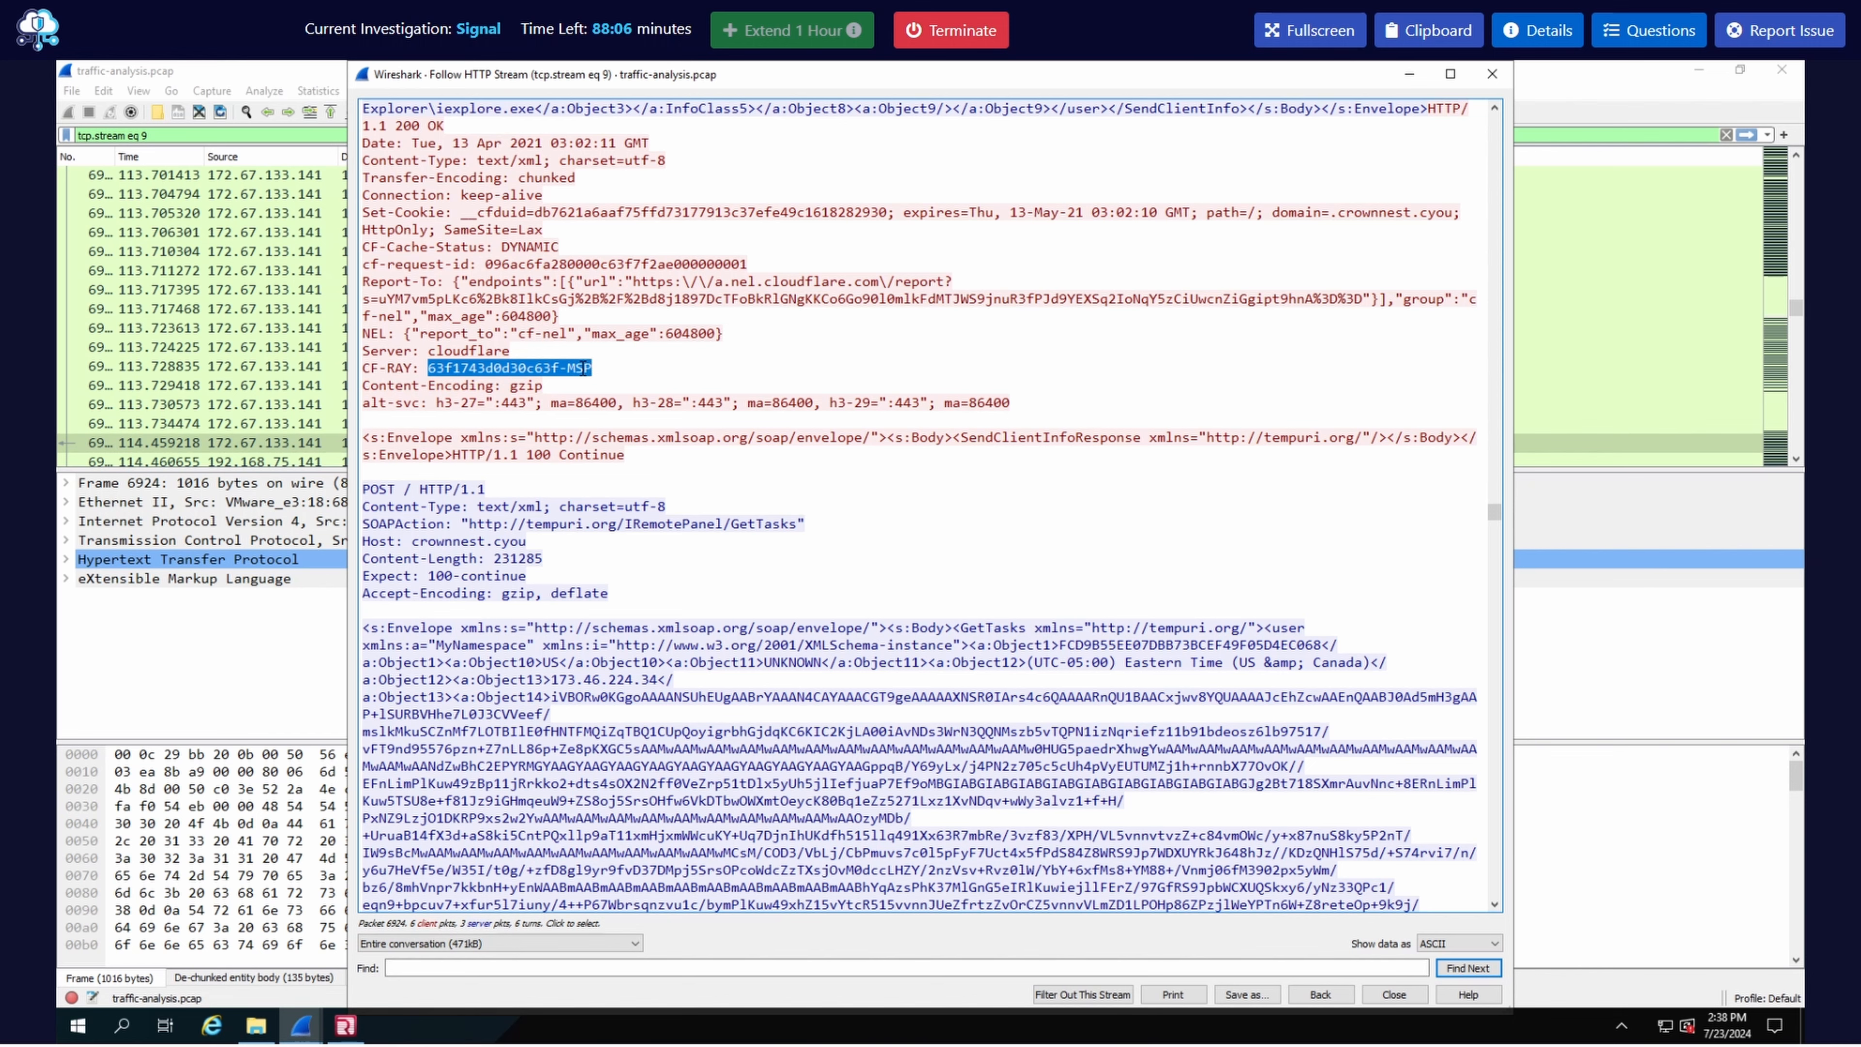
pyautogui.rightClick(584, 370)
pyautogui.click(639, 386)
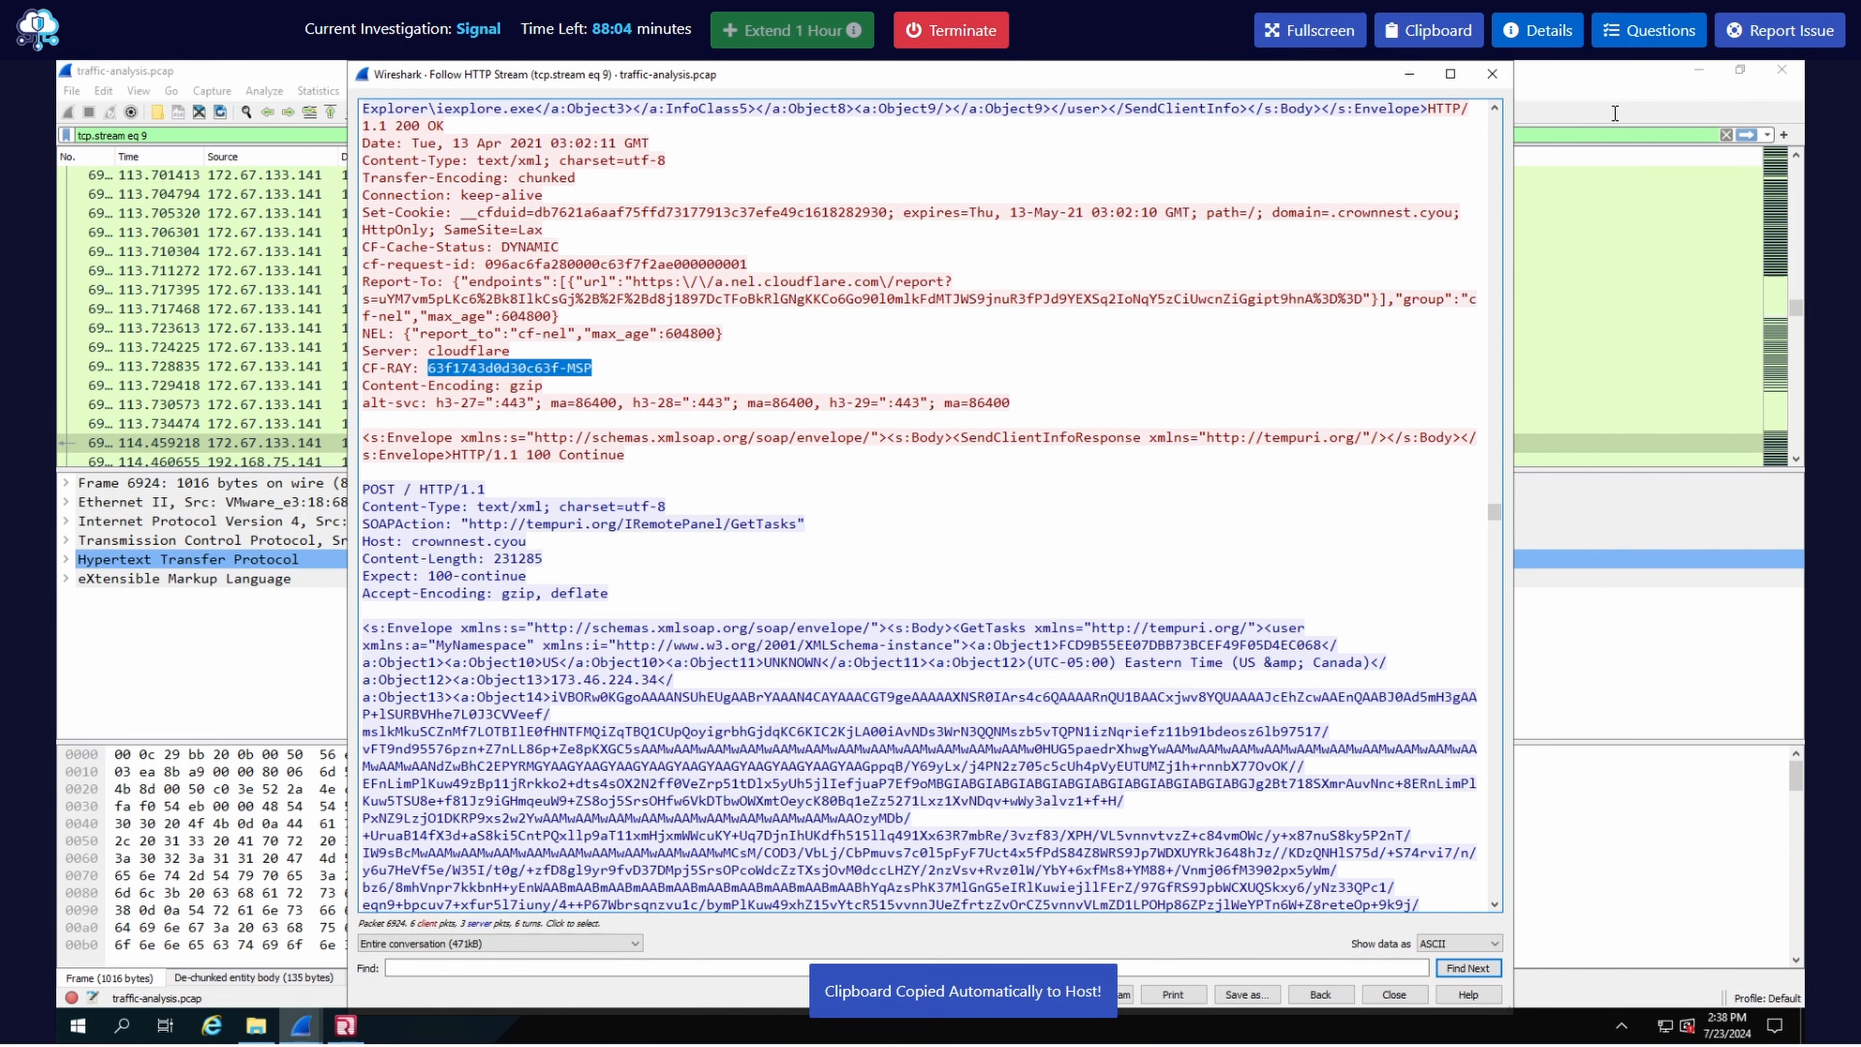
# - Try to submit 63f1743d0d30c63f-MSP as the hashed value about the data center or visitor's request, and close the questions
pyautogui.click(1649, 30)
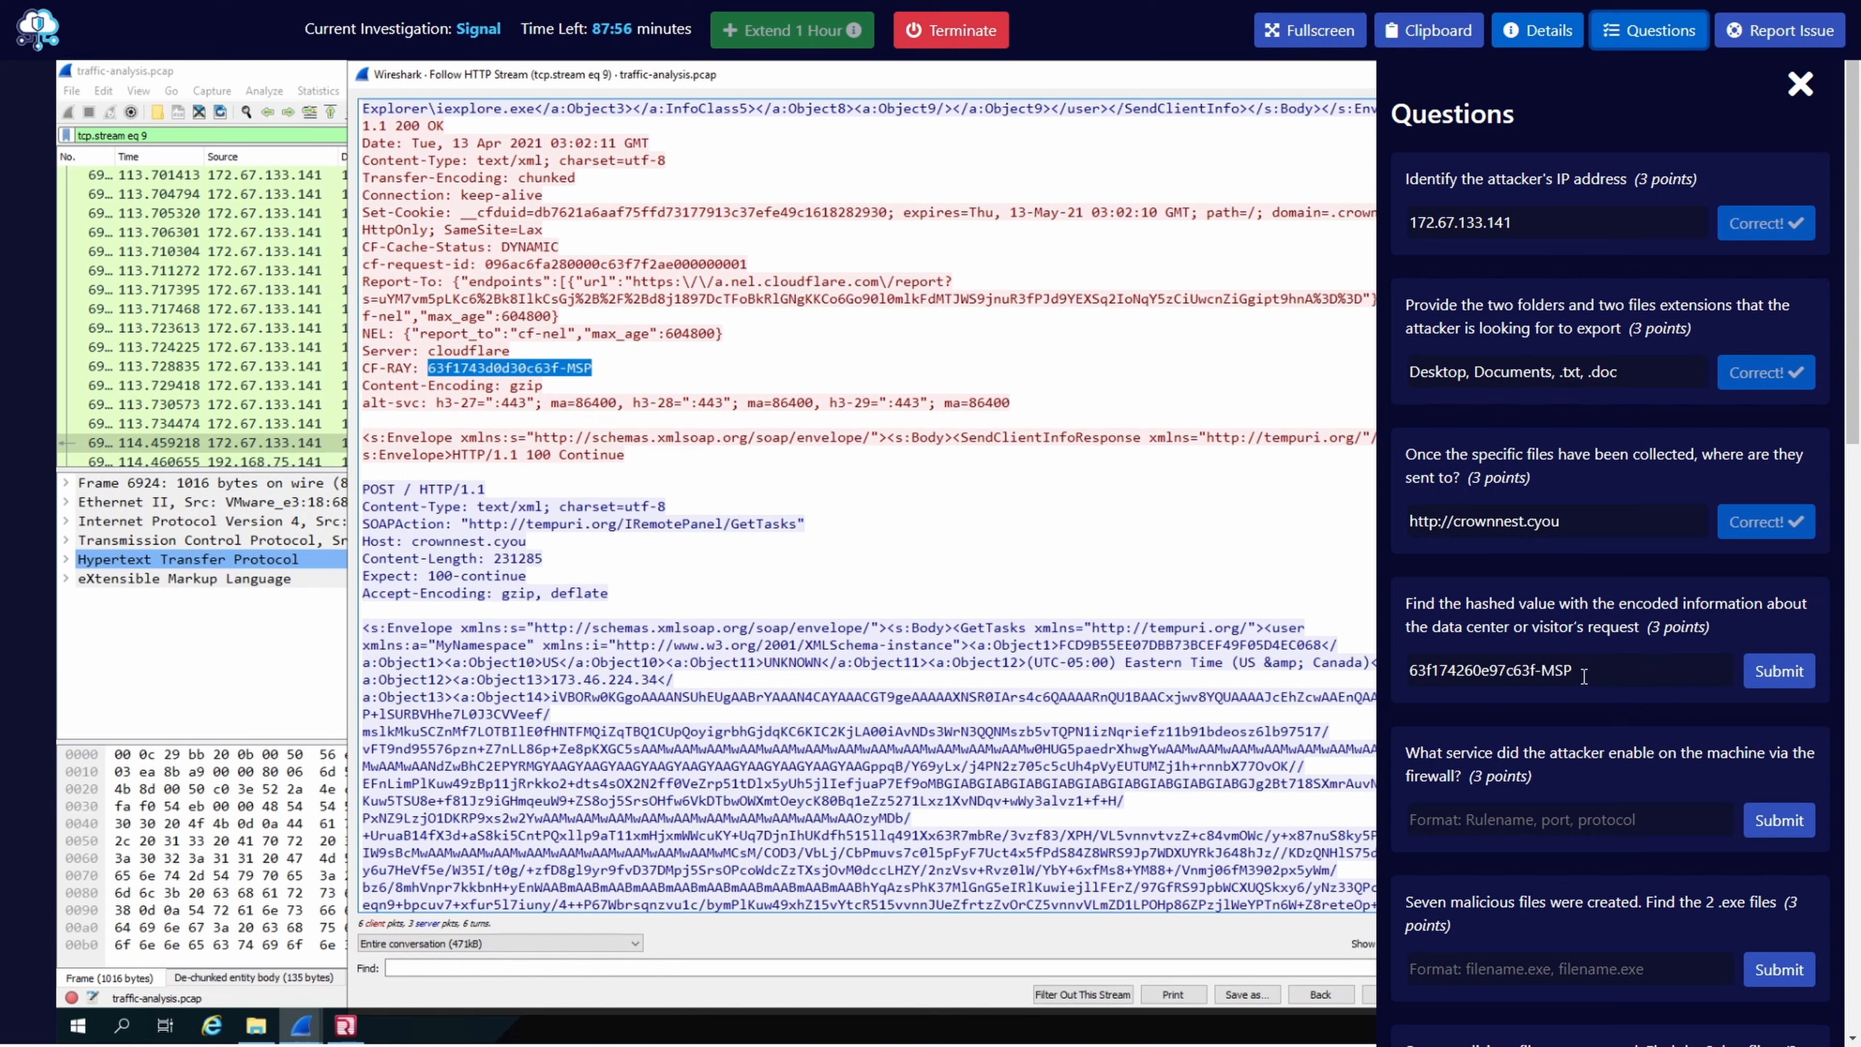
pyautogui.click(1583, 678)
pyautogui.hotkey('ctrl', 'a')
pyautogui.hotkey('ctrl', 'v')
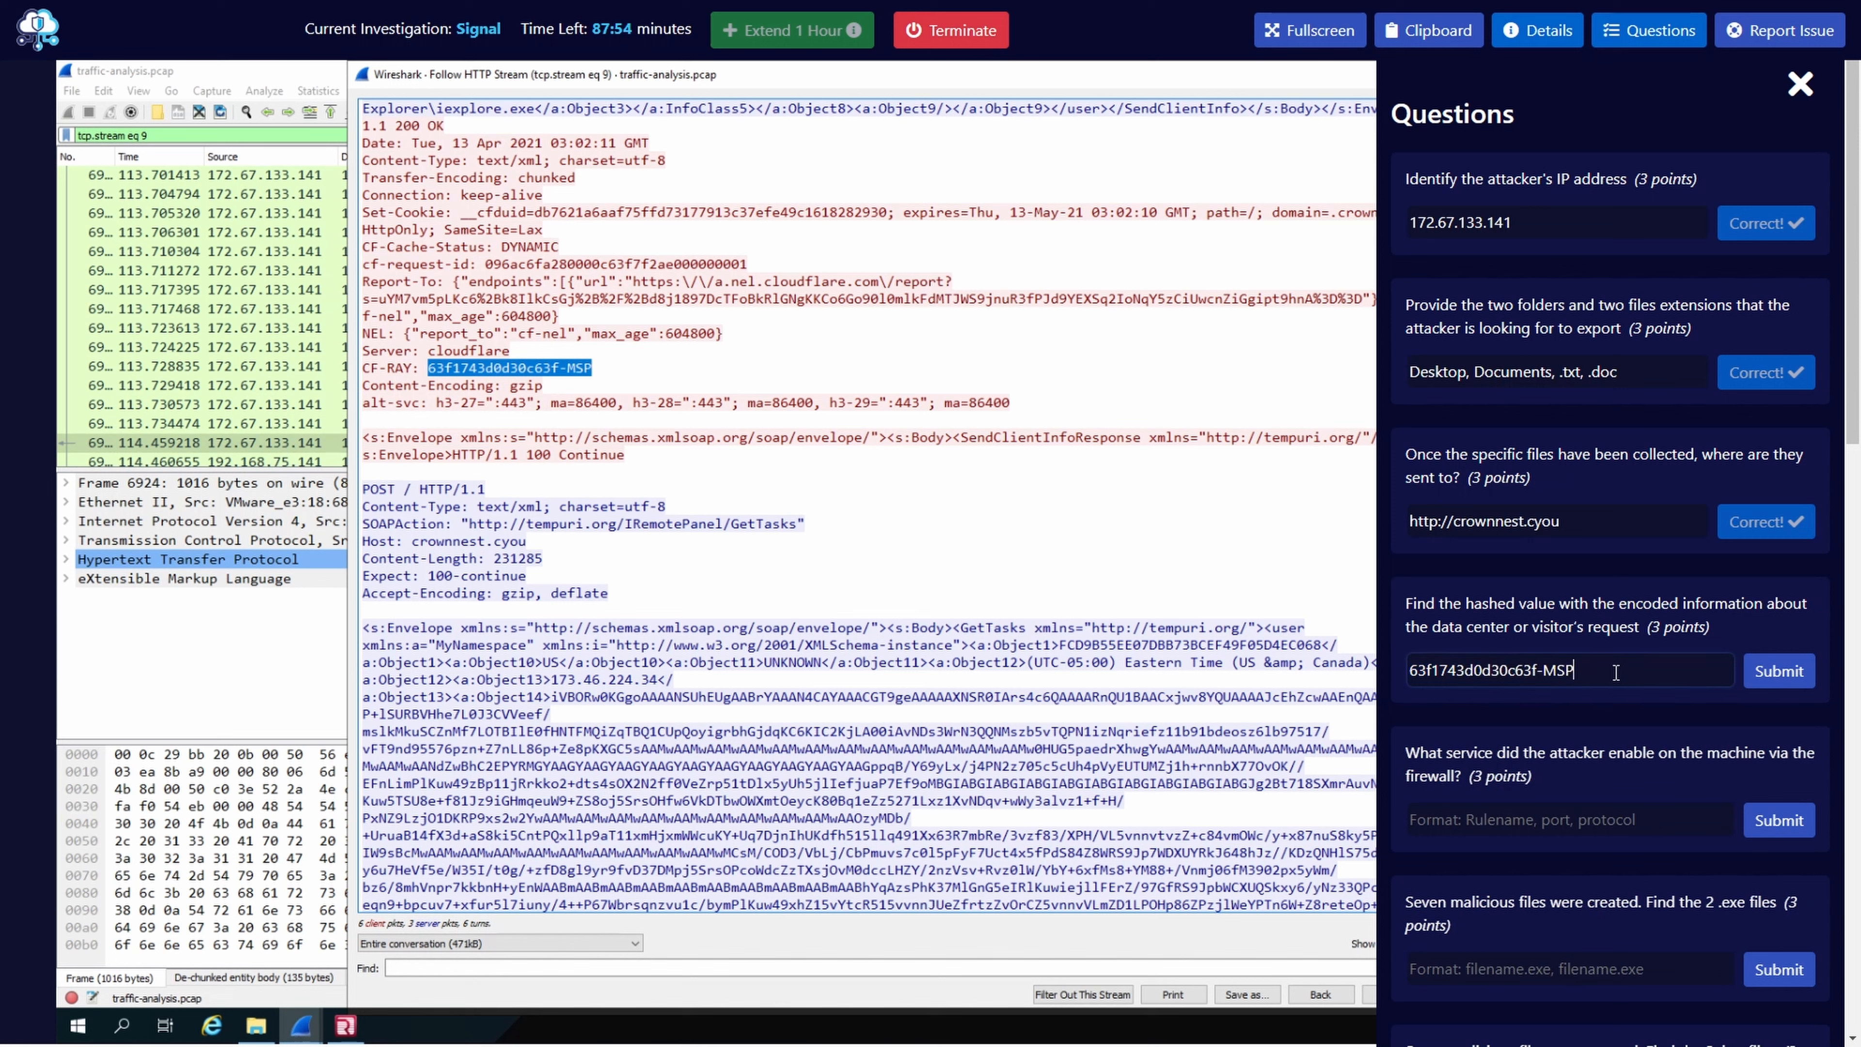
pyautogui.click(1755, 680)
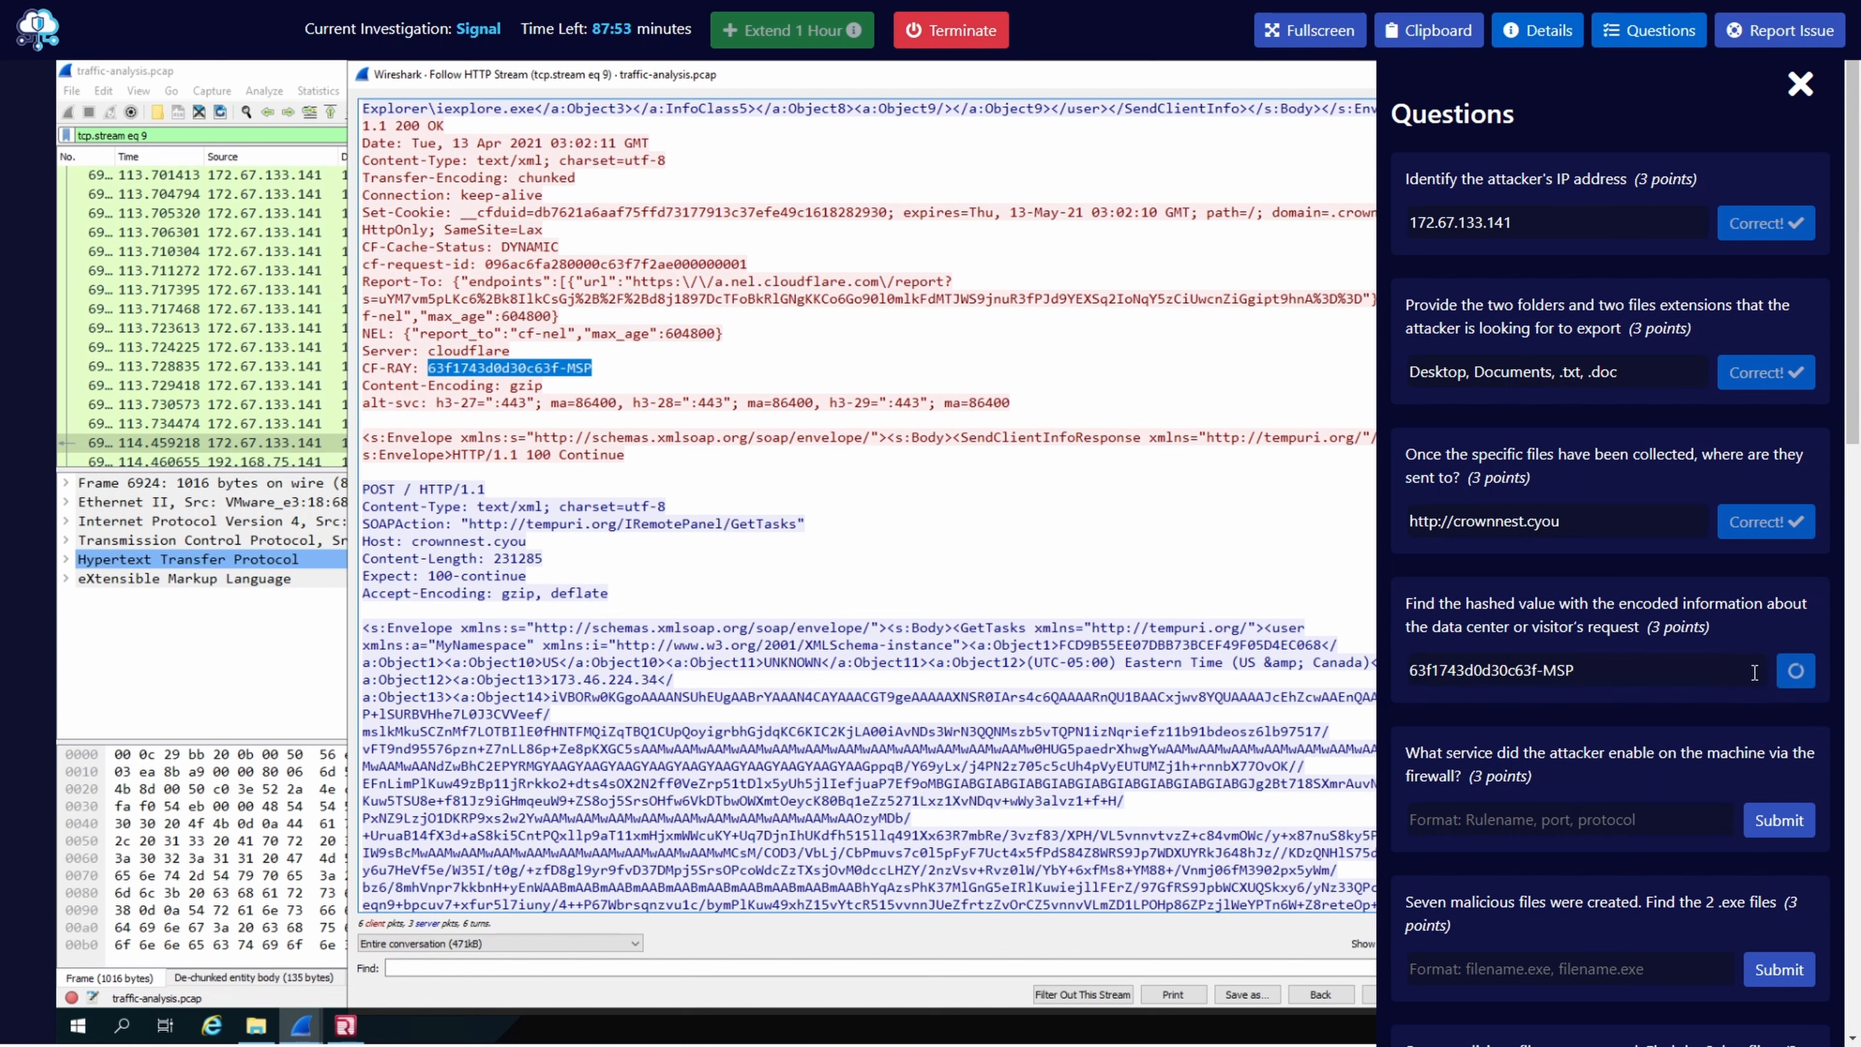
pyautogui.click(1228, 535)
pyautogui.click(1777, 106)
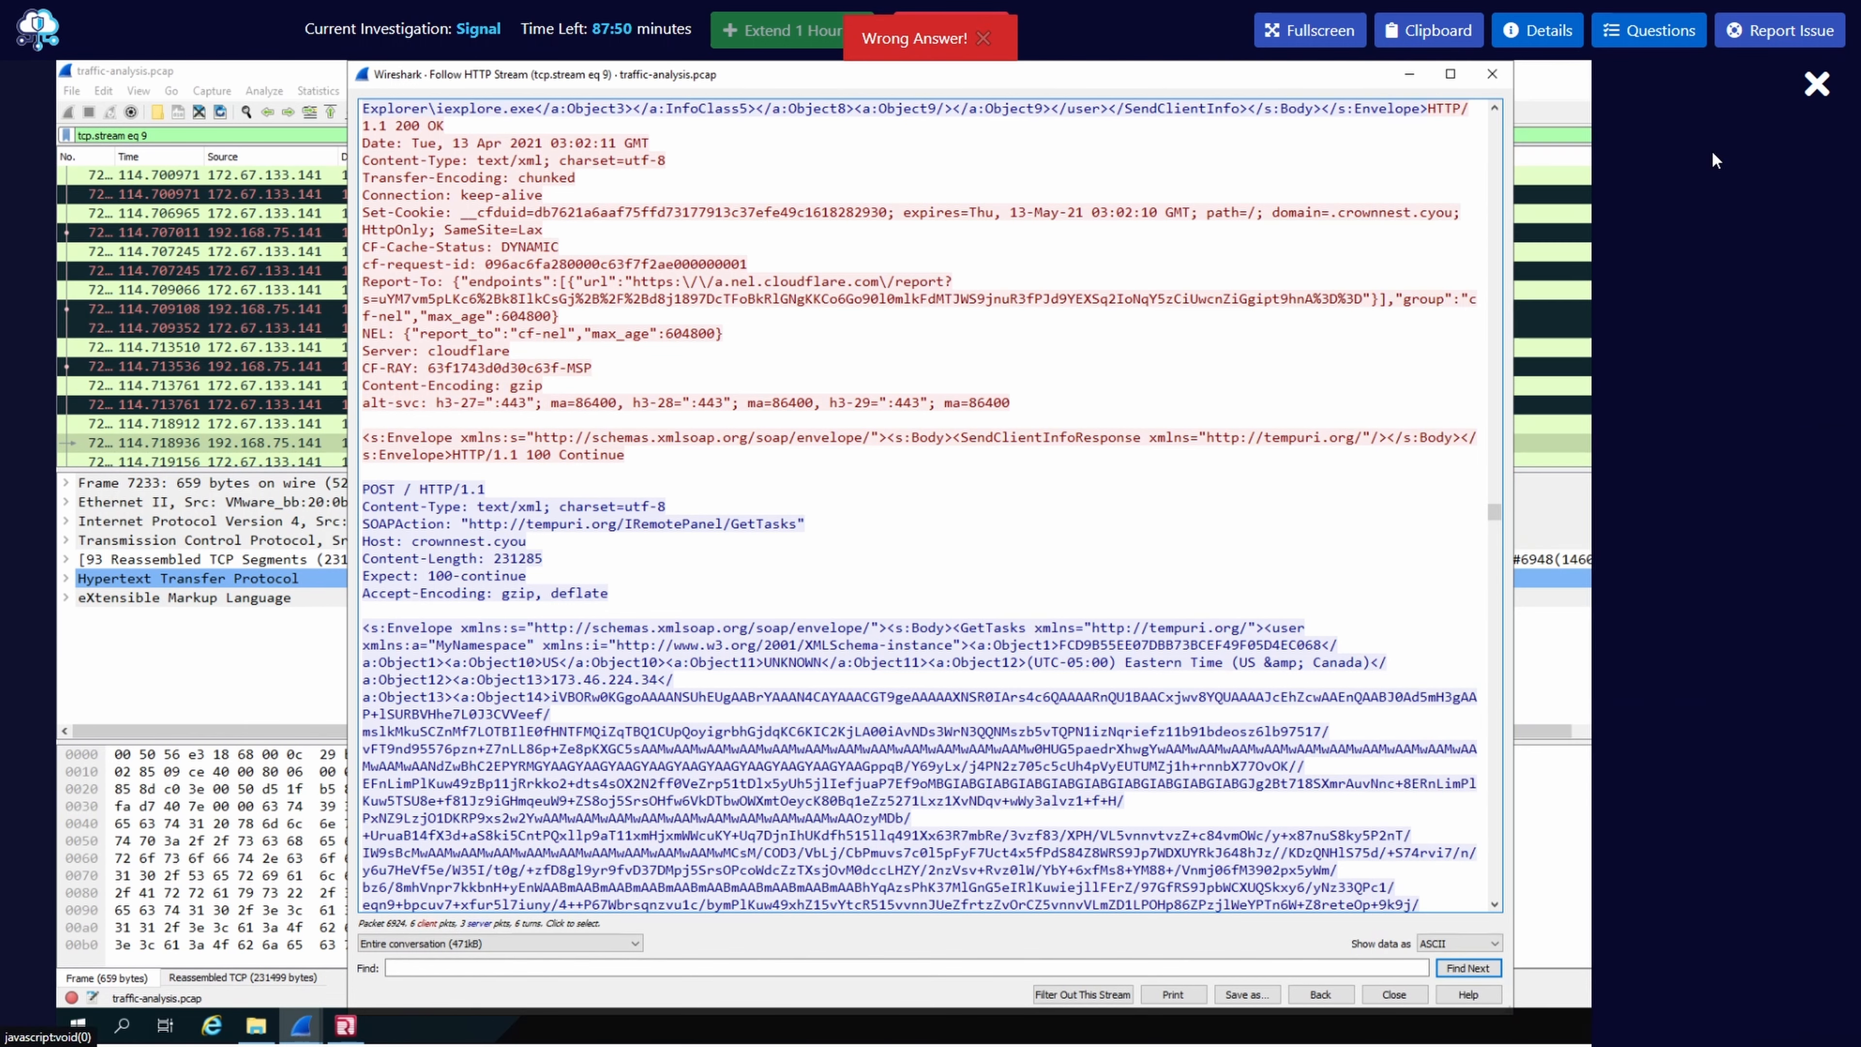
# - Copy the CF-RAY header value from the last server response, after the GetTasks request, at the end of the HTTP stream
pyautogui.scroll(-20, 1486, 532)
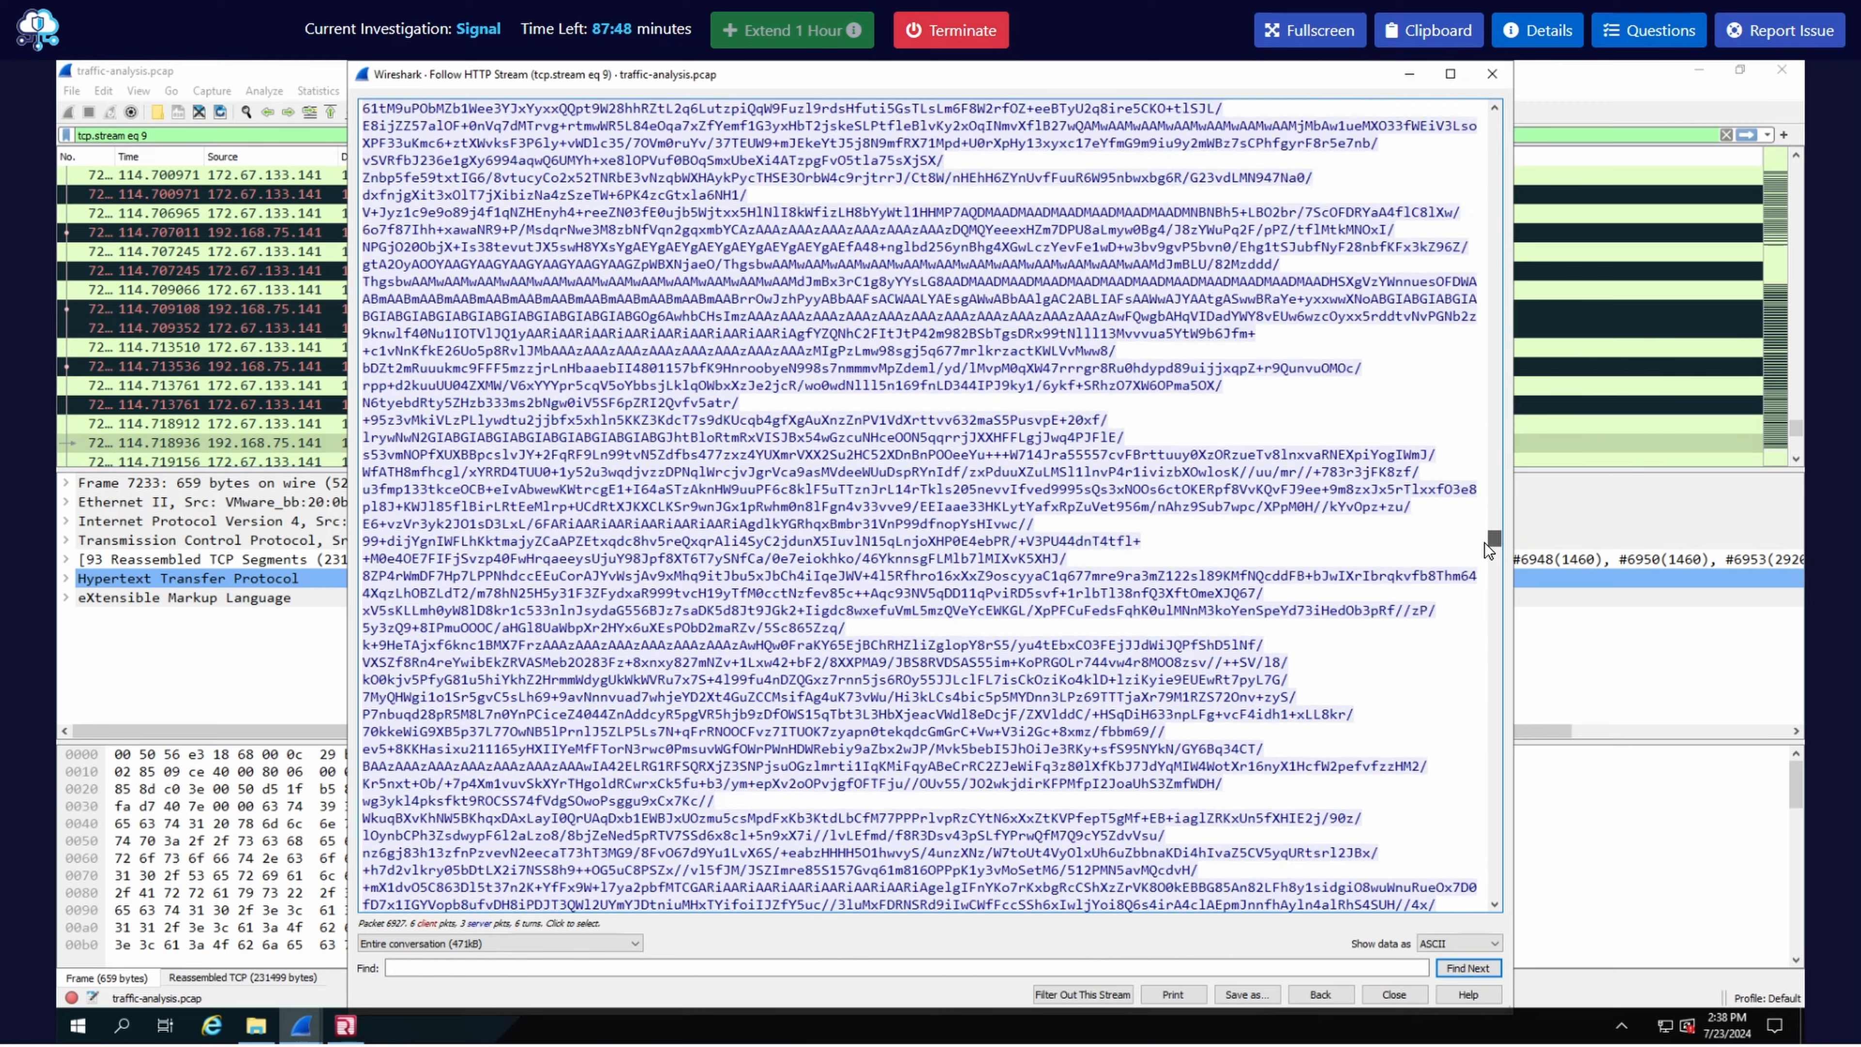
pyautogui.moveTo(1479, 587); pyautogui.dragTo(1482, 730)
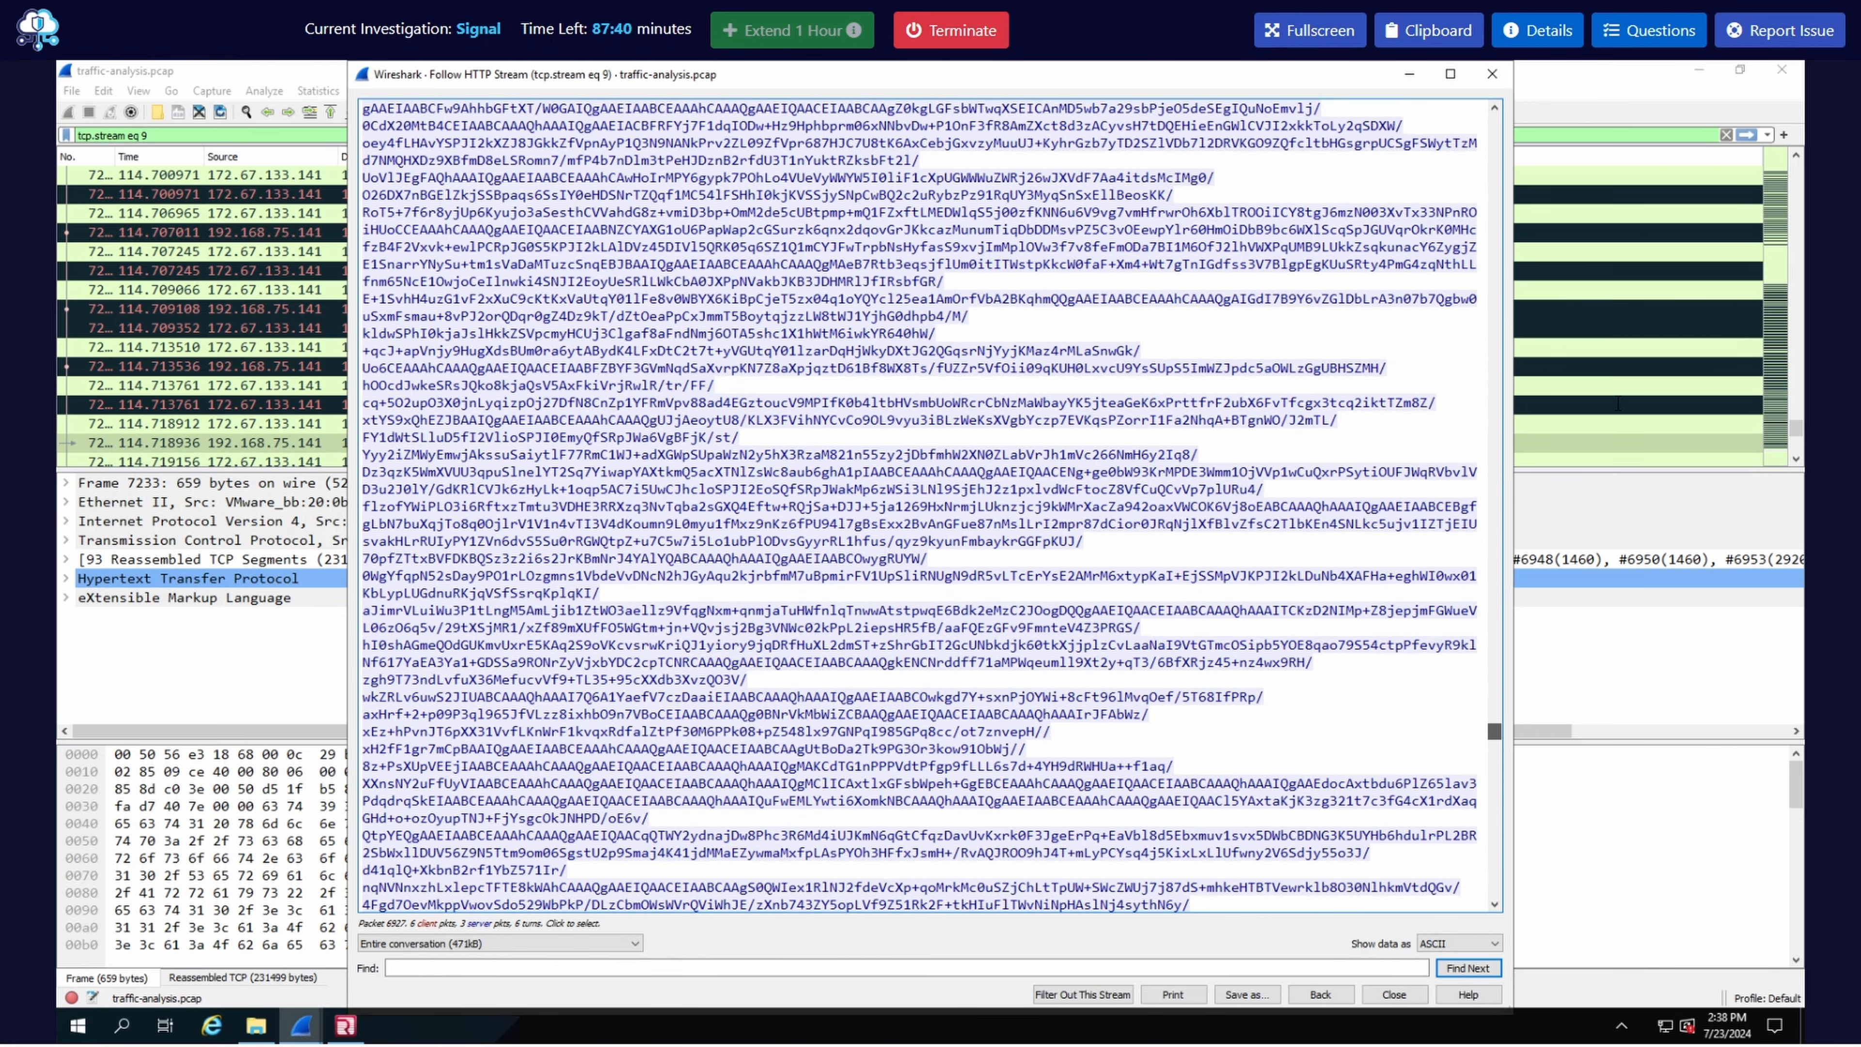
pyautogui.click(1649, 30)
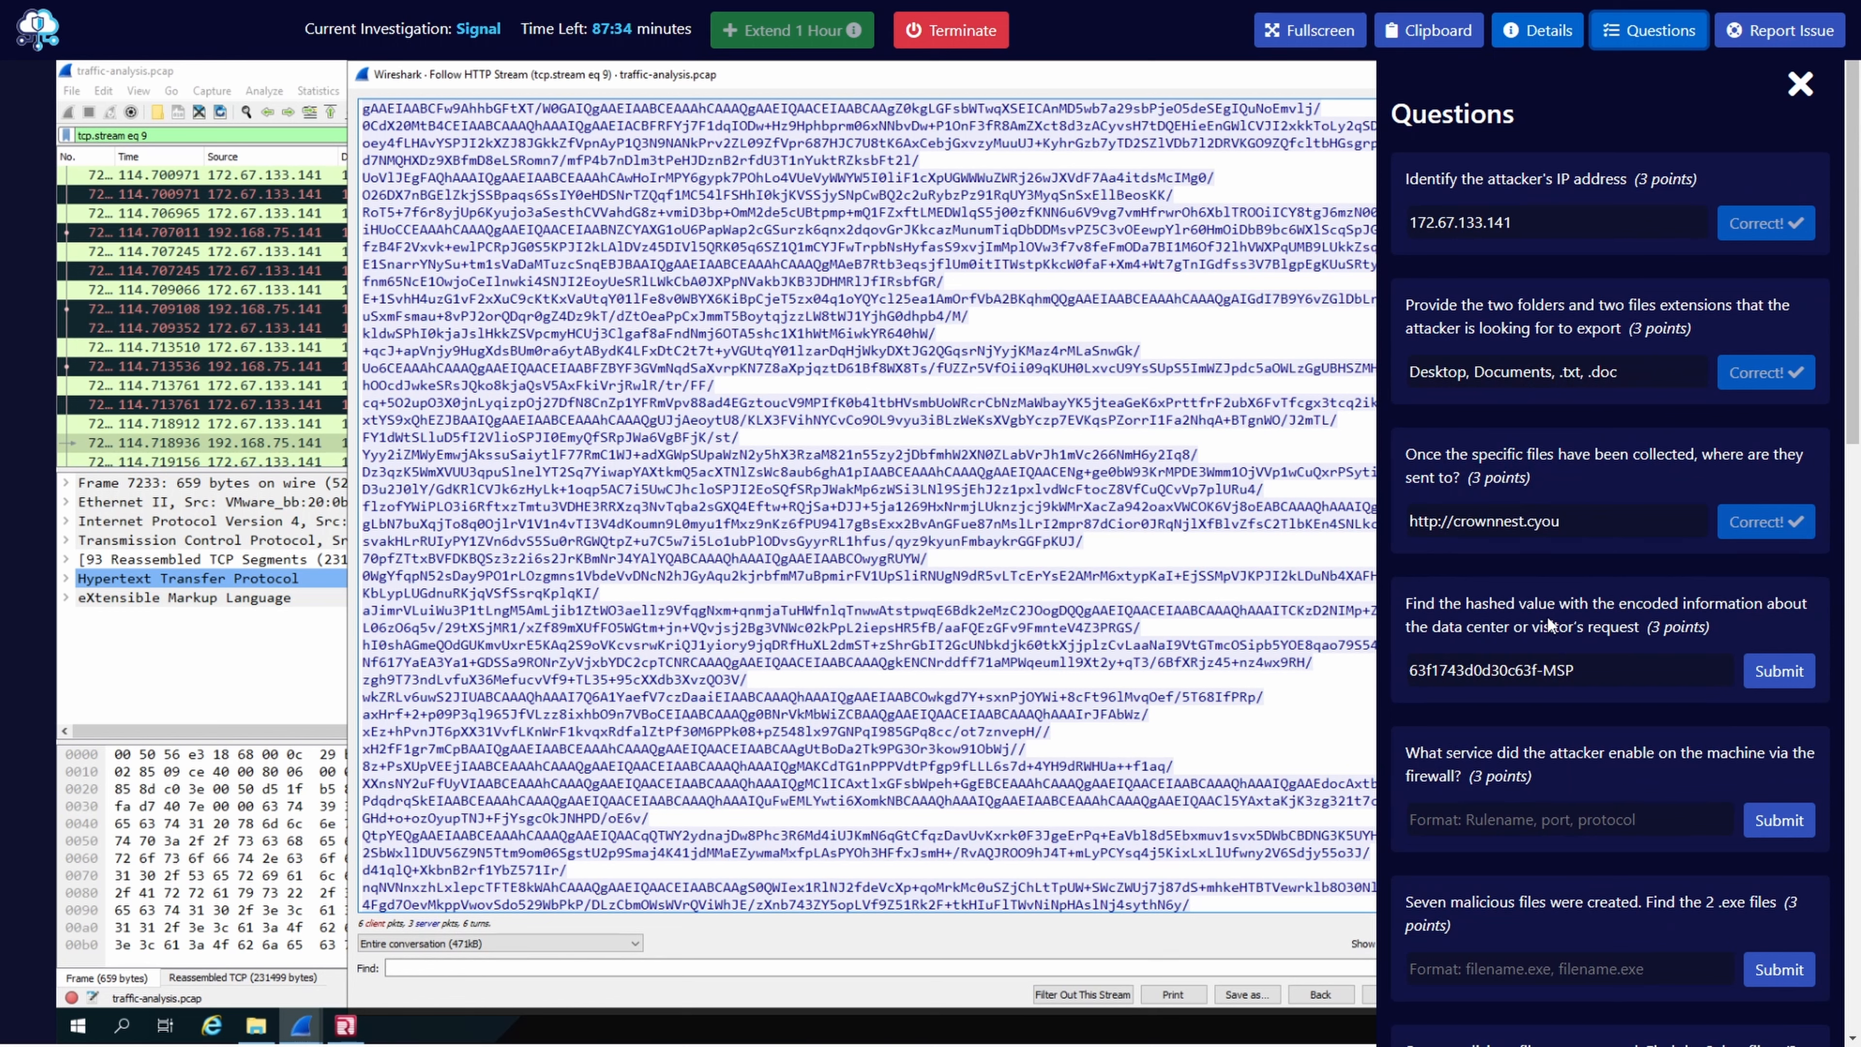
pyautogui.click(1798, 85)
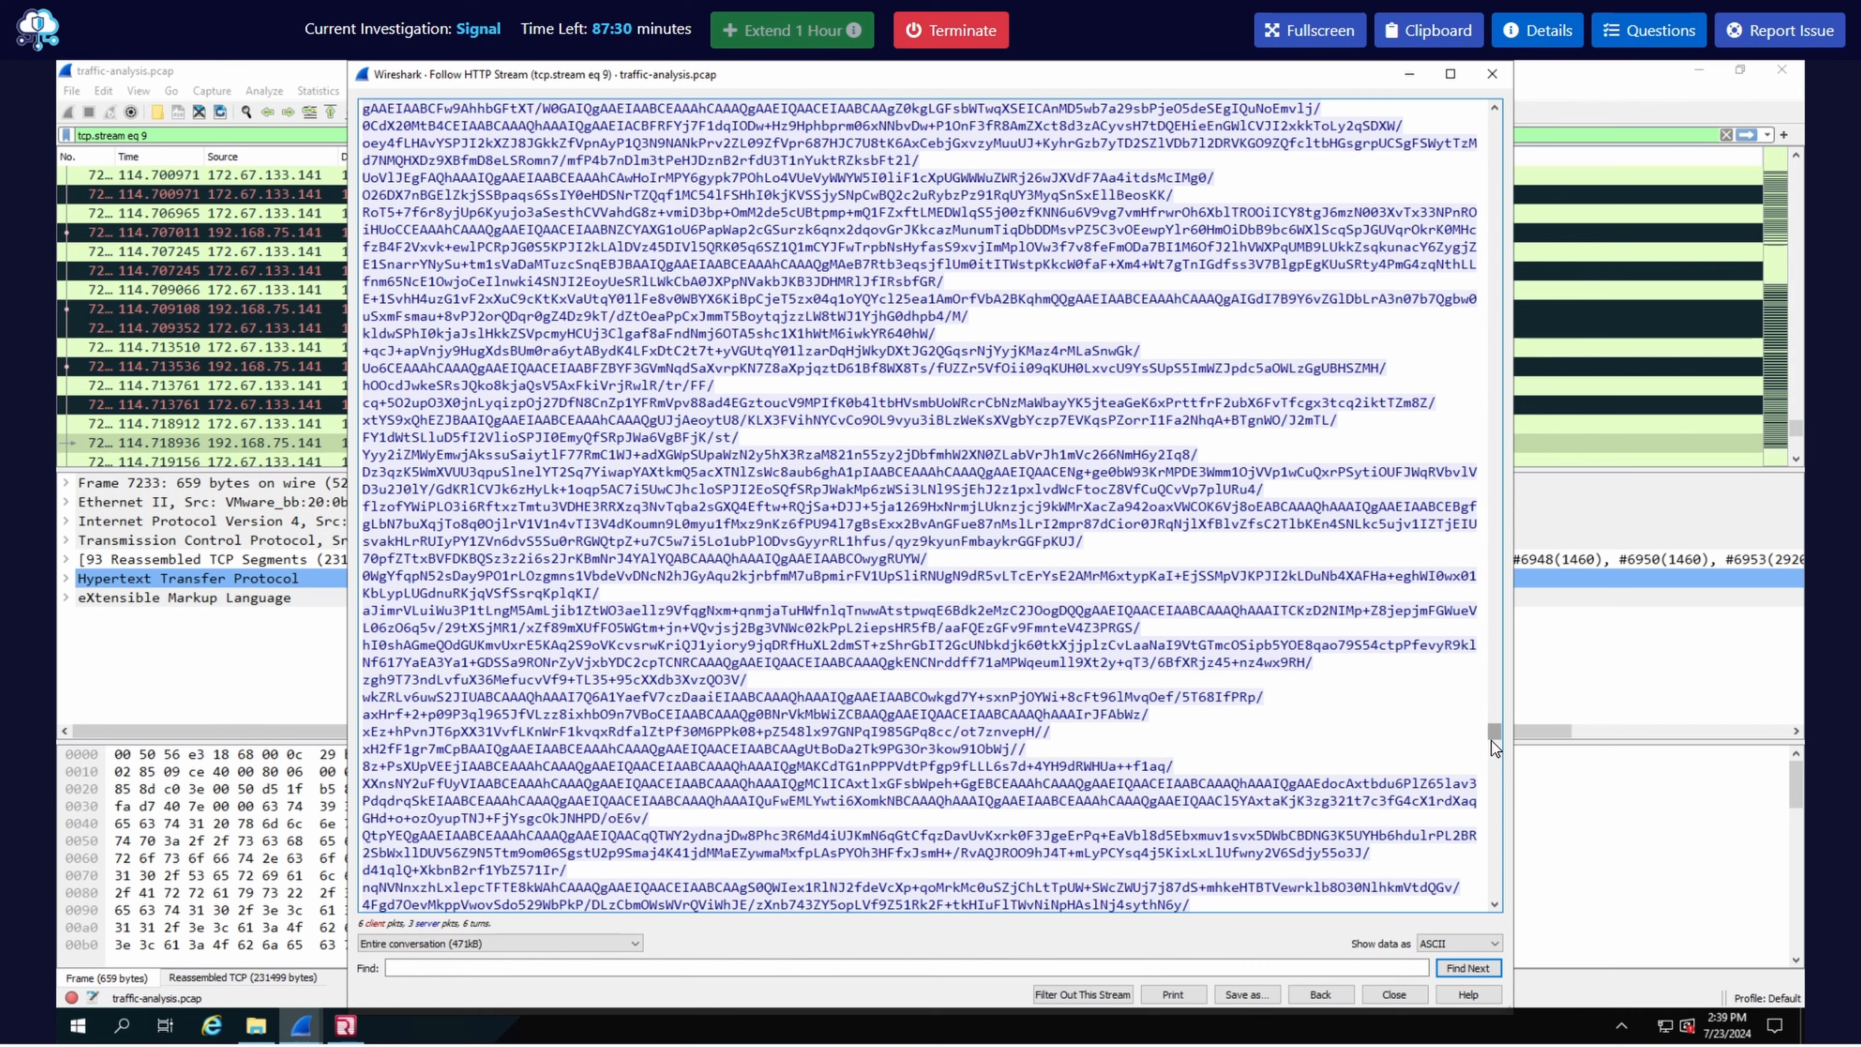
pyautogui.moveTo(1492, 740); pyautogui.dragTo(1489, 896)
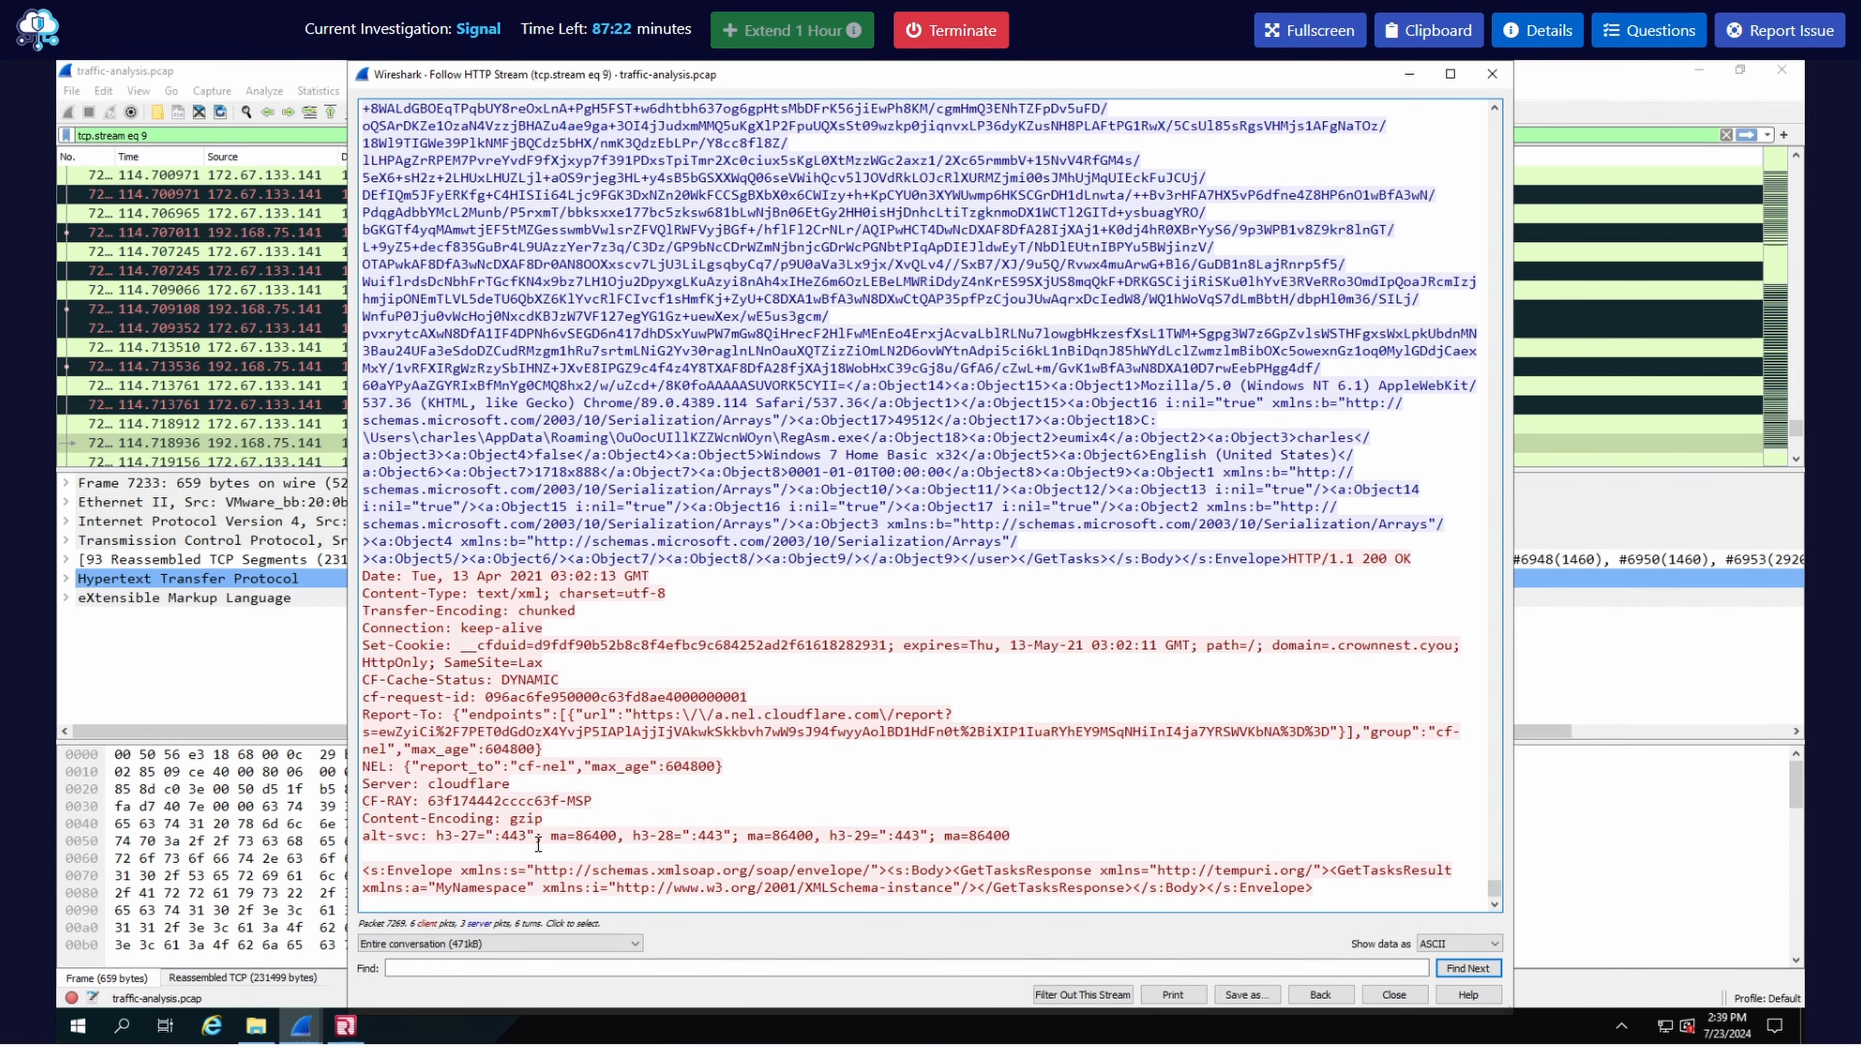
pyautogui.moveTo(430, 801); pyautogui.dragTo(593, 801)
pyautogui.rightClick(594, 801)
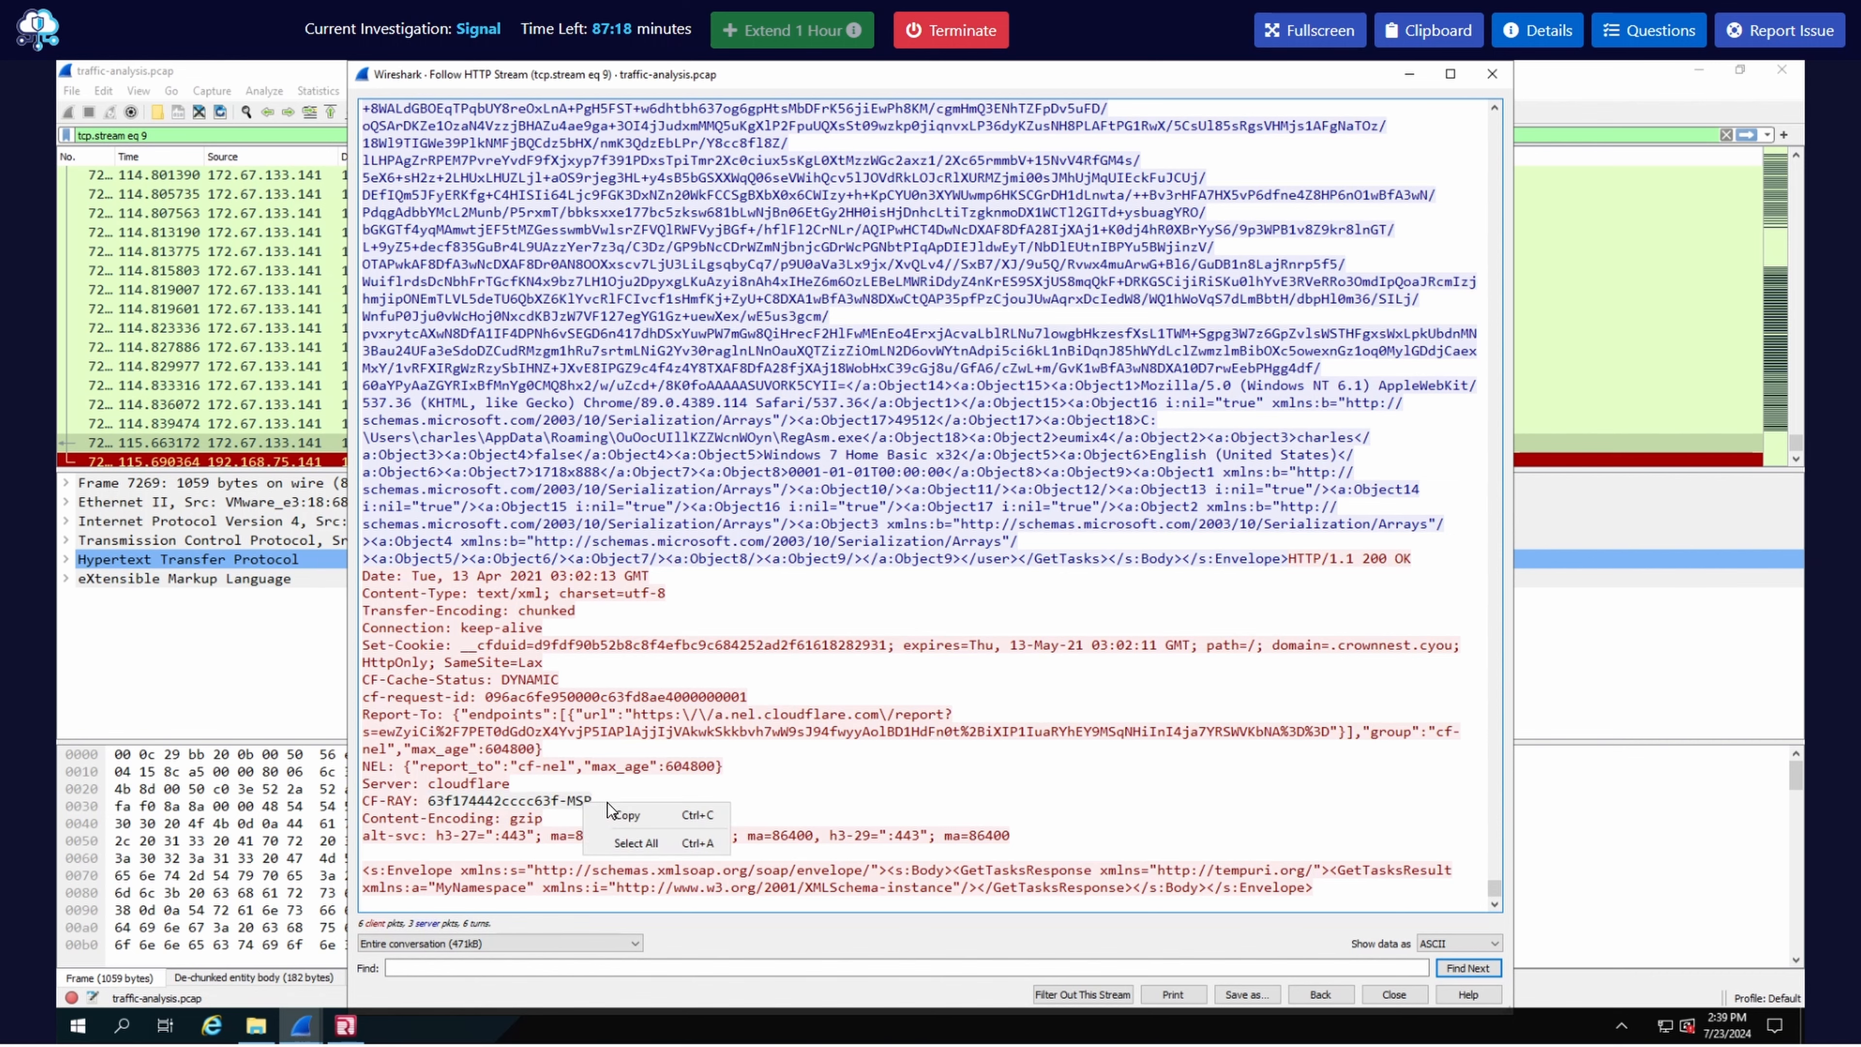
pyautogui.click(613, 819)
# - Replace the hashed value answer with 63f174442cccc63f-MSP, submit it and close the questions
pyautogui.click(1653, 31)
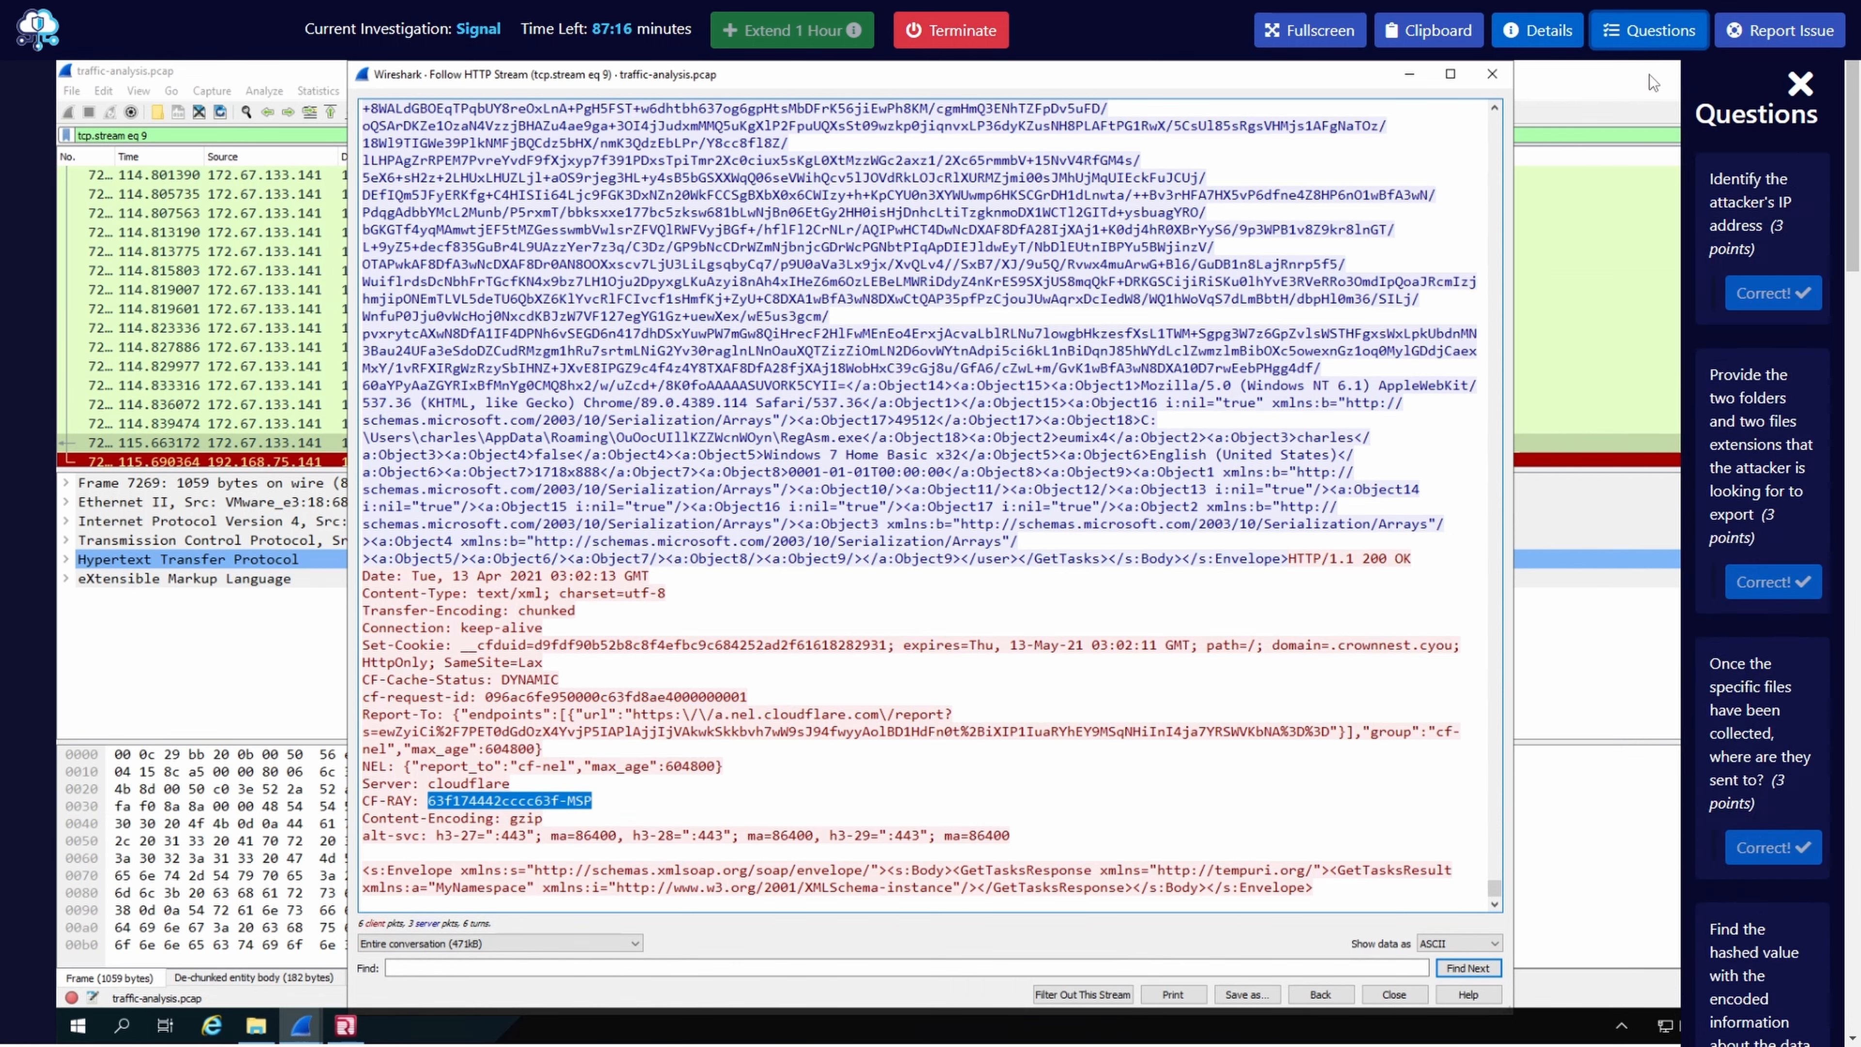
pyautogui.click(1573, 671)
pyautogui.hotkey('ctrl', 'a')
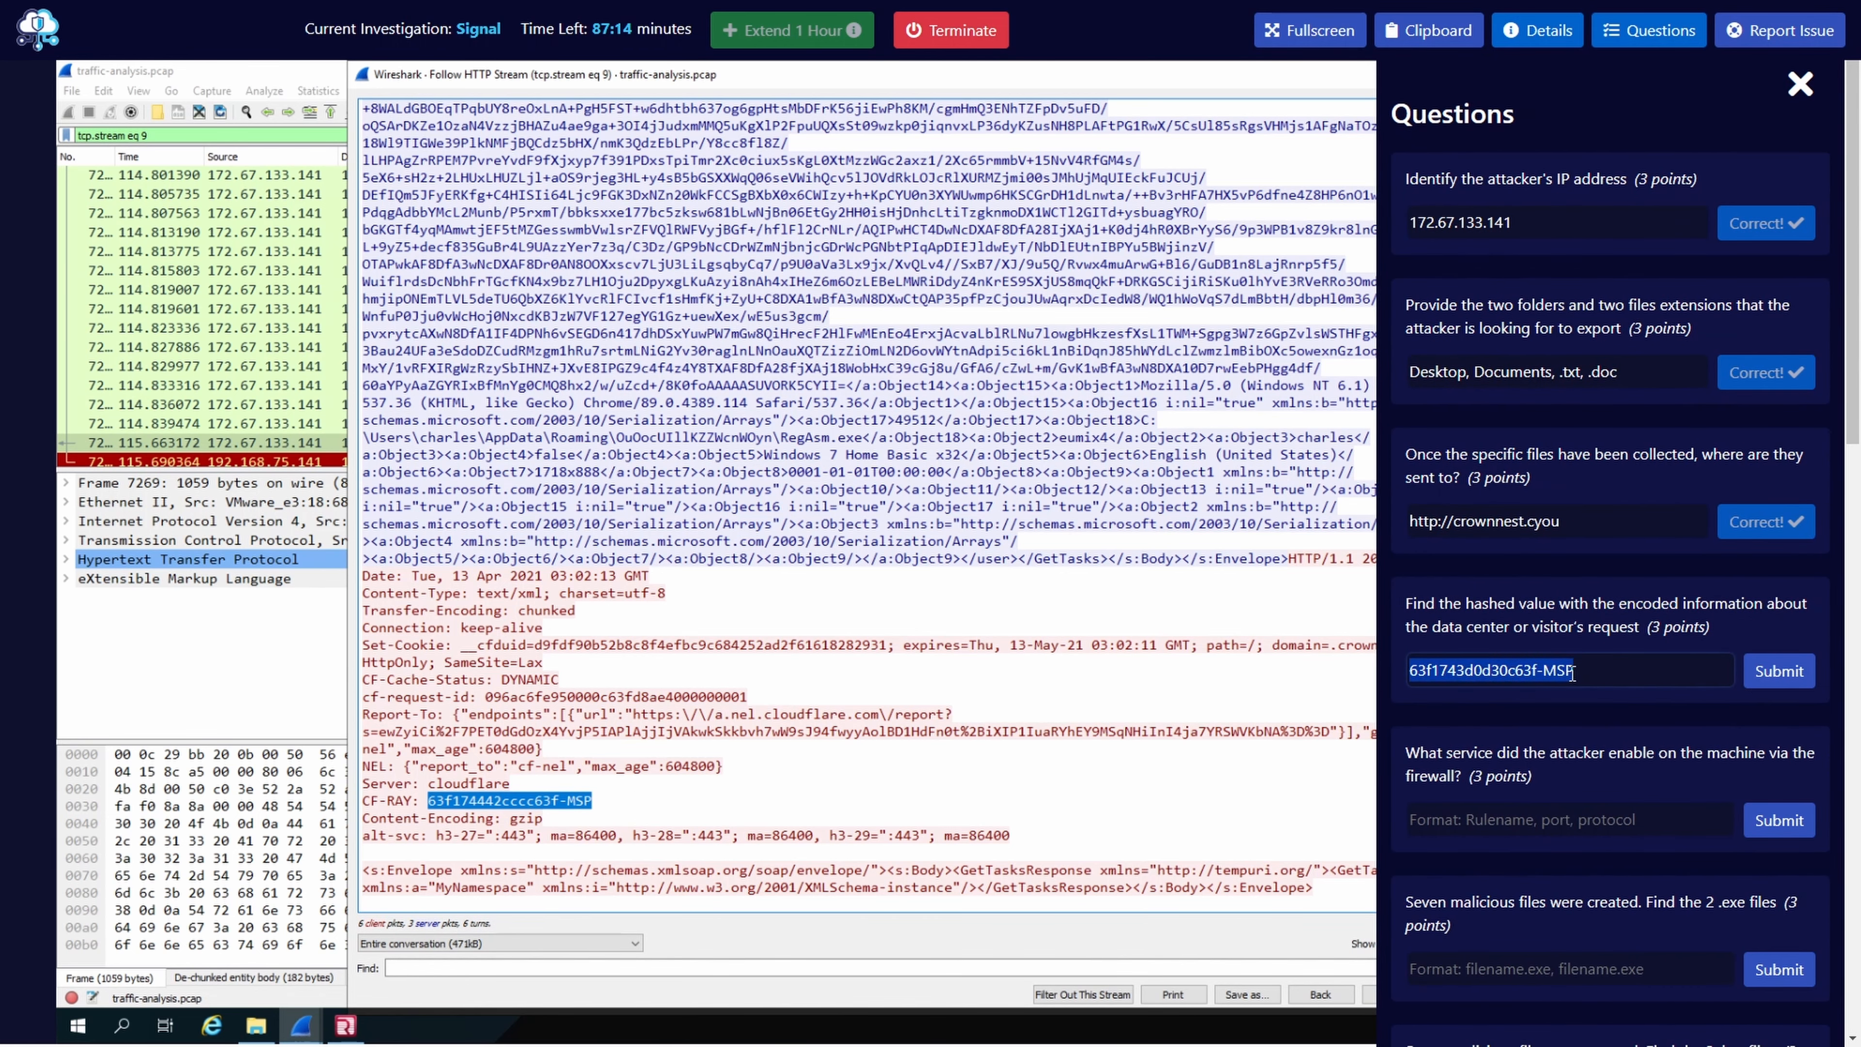
pyautogui.hotkey('ctrl', 'v')
pyautogui.click(1756, 670)
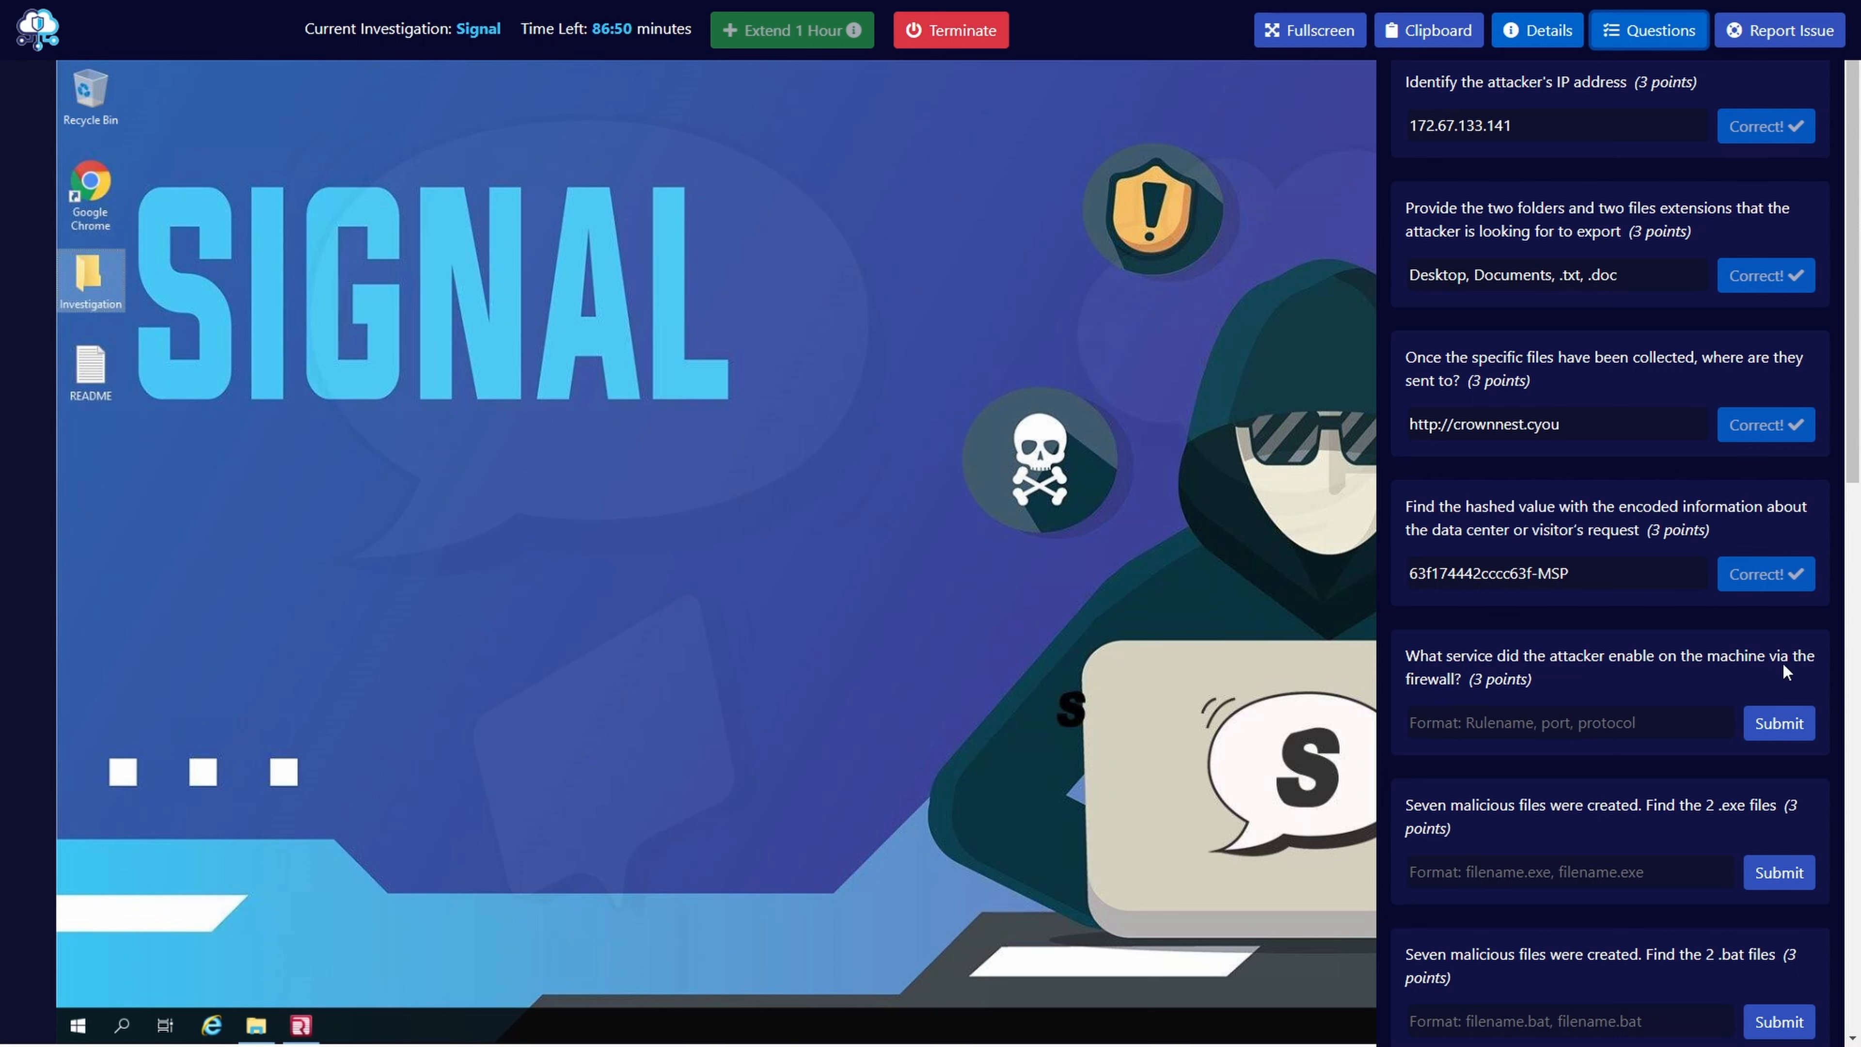
pyautogui.click(1649, 30)
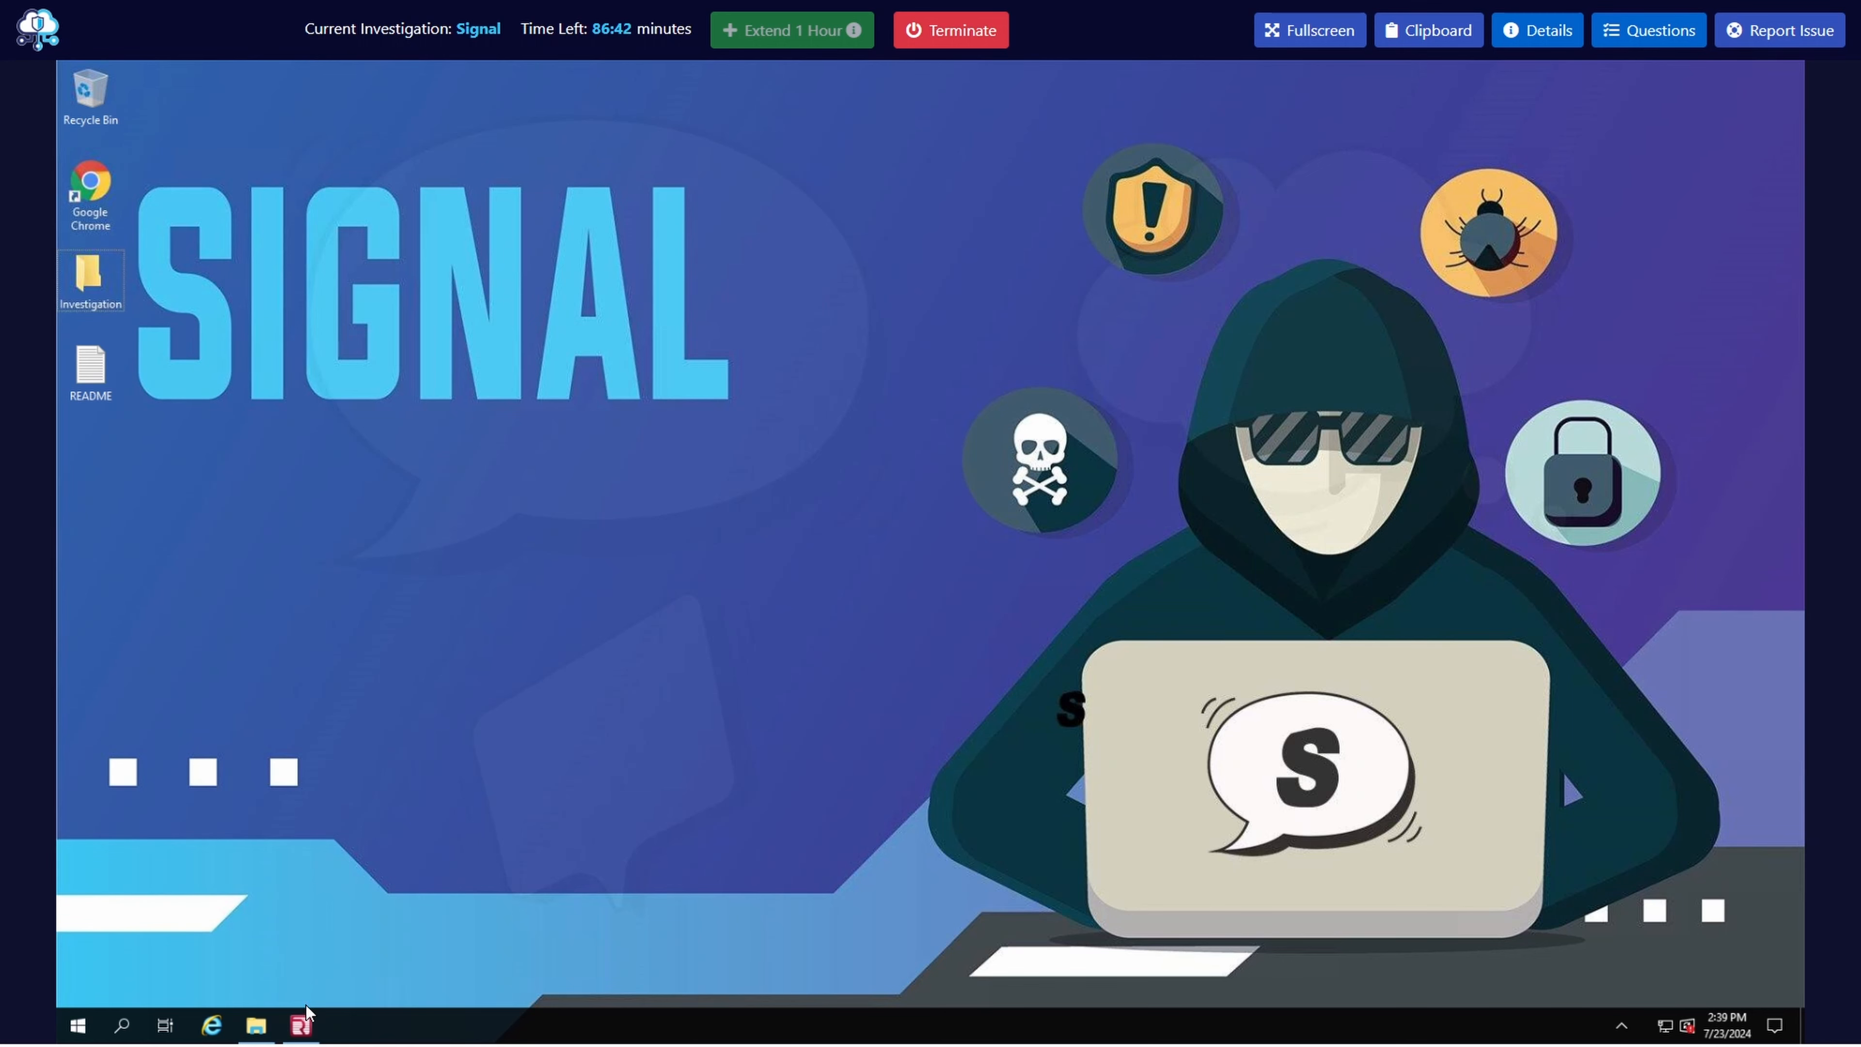
# - Switch to Redline, show the host's process list and widen the Arguments column so the full command lines fit
pyautogui.click(302, 1024)
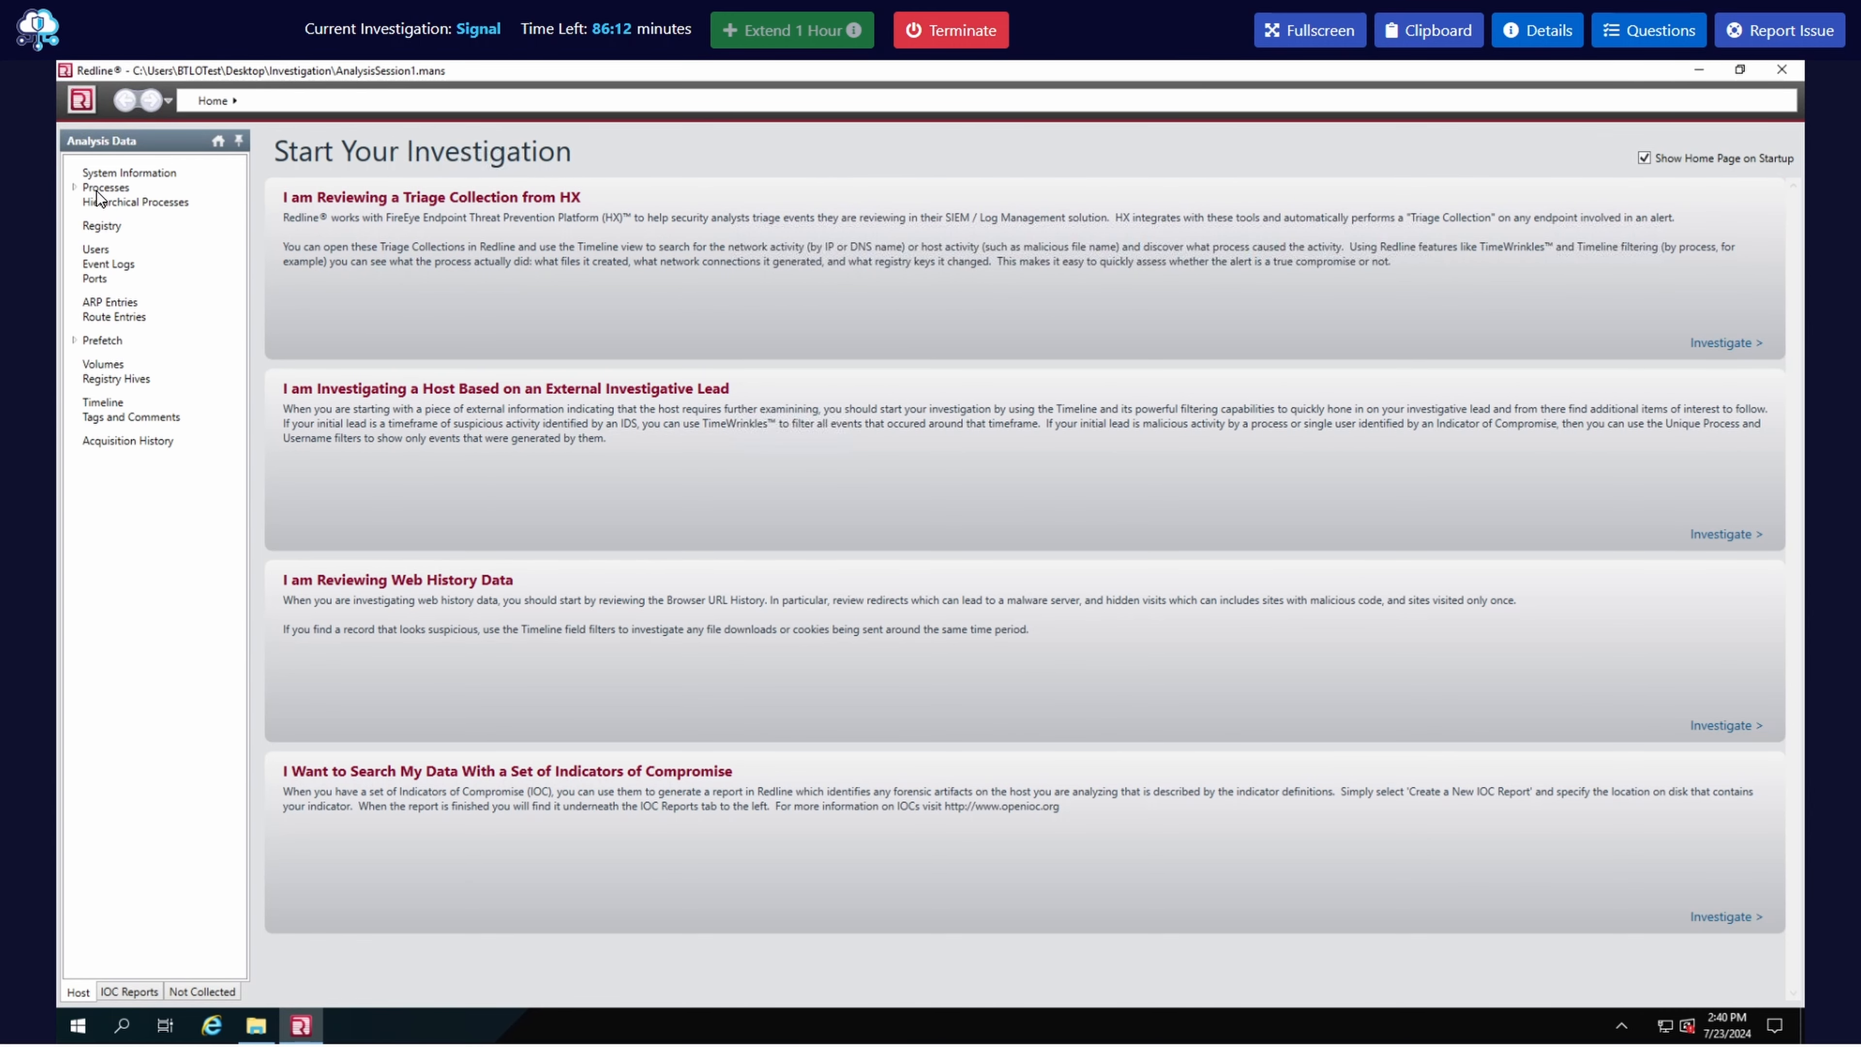
pyautogui.click(102, 187)
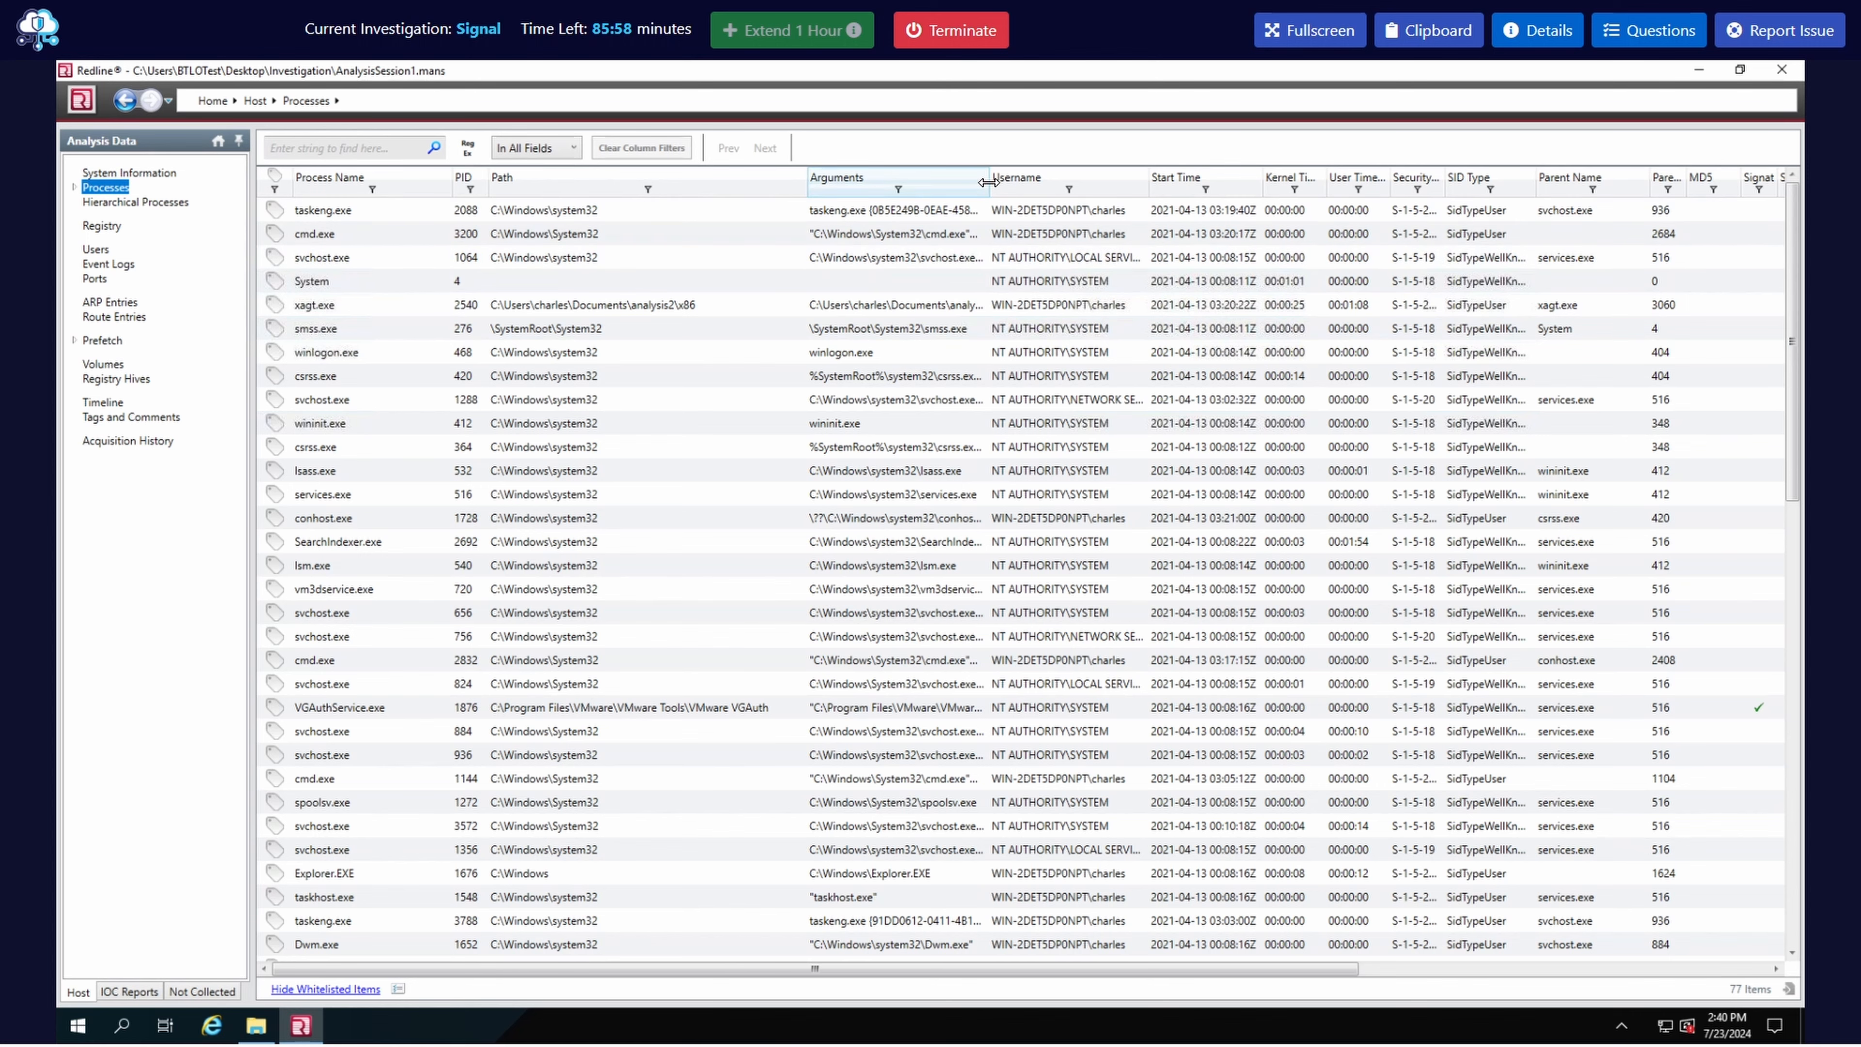
pyautogui.moveTo(988, 182); pyautogui.dragTo(1589, 193)
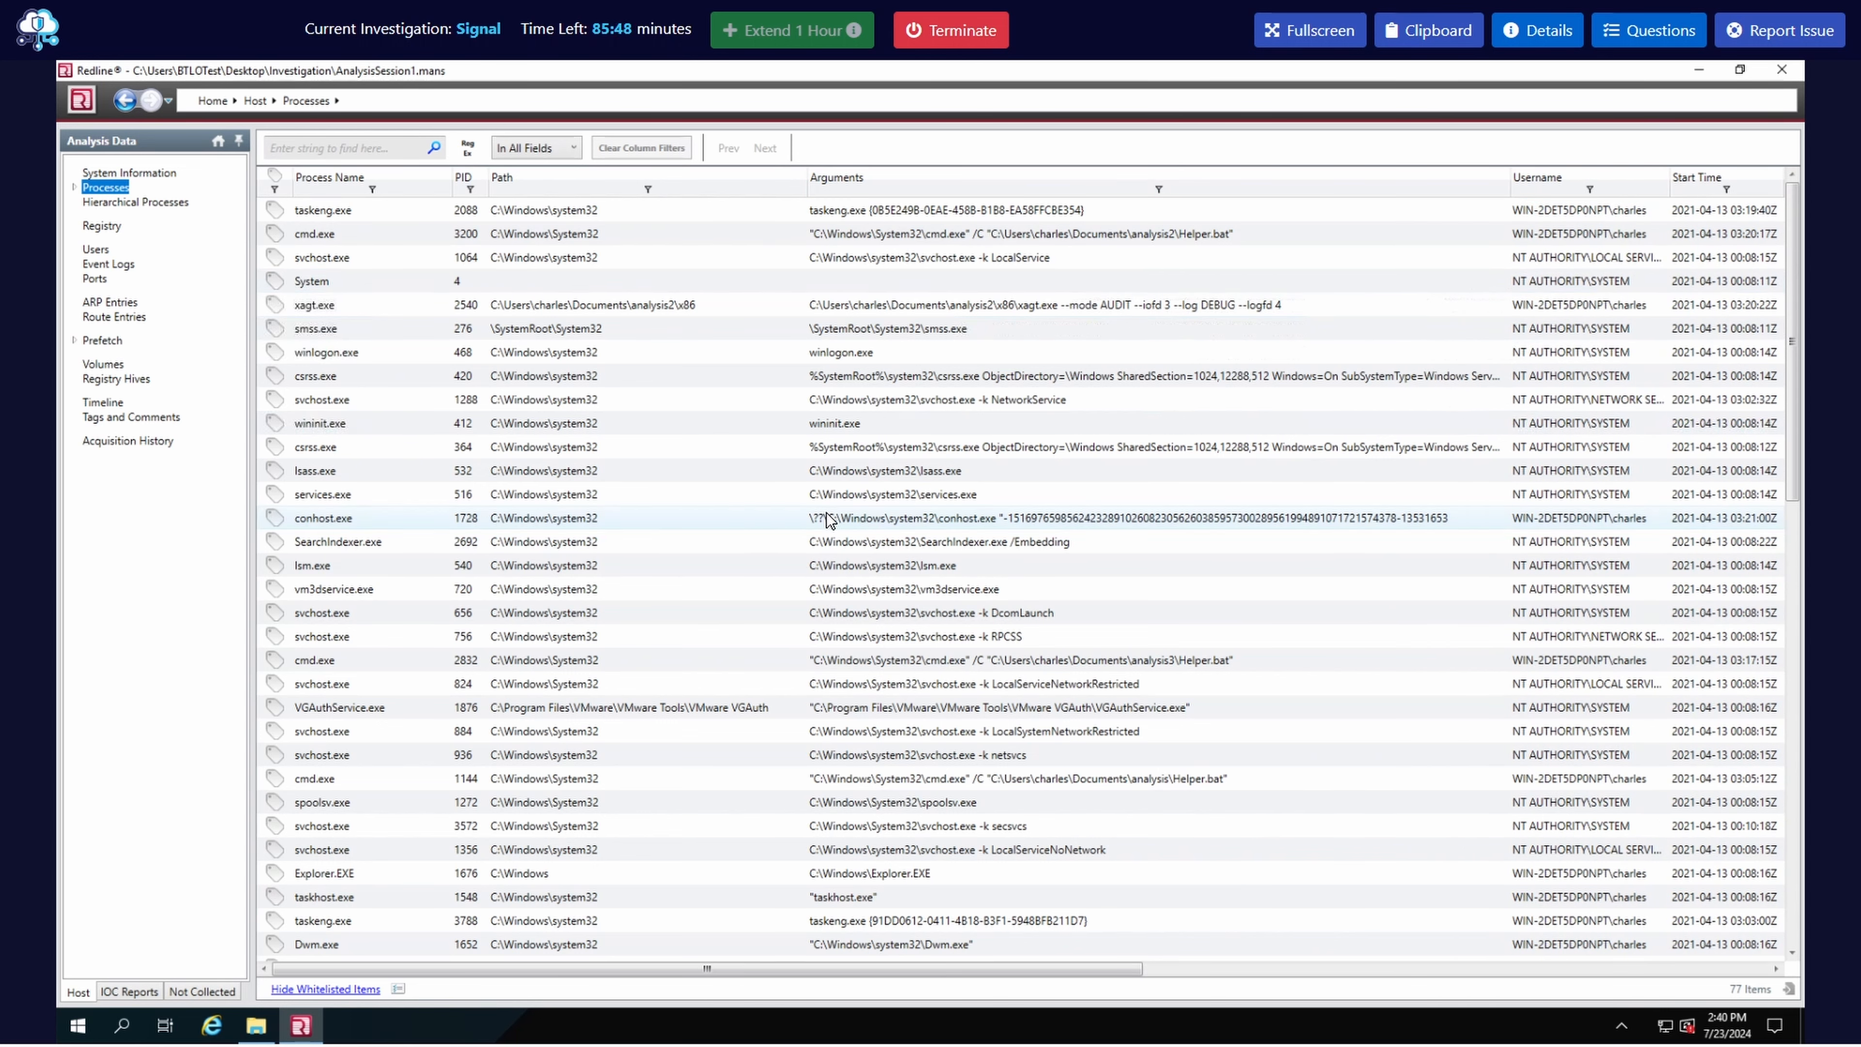
# - Search the process list for netsh and examine the arguments of the matching process
pyautogui.click(283, 147)
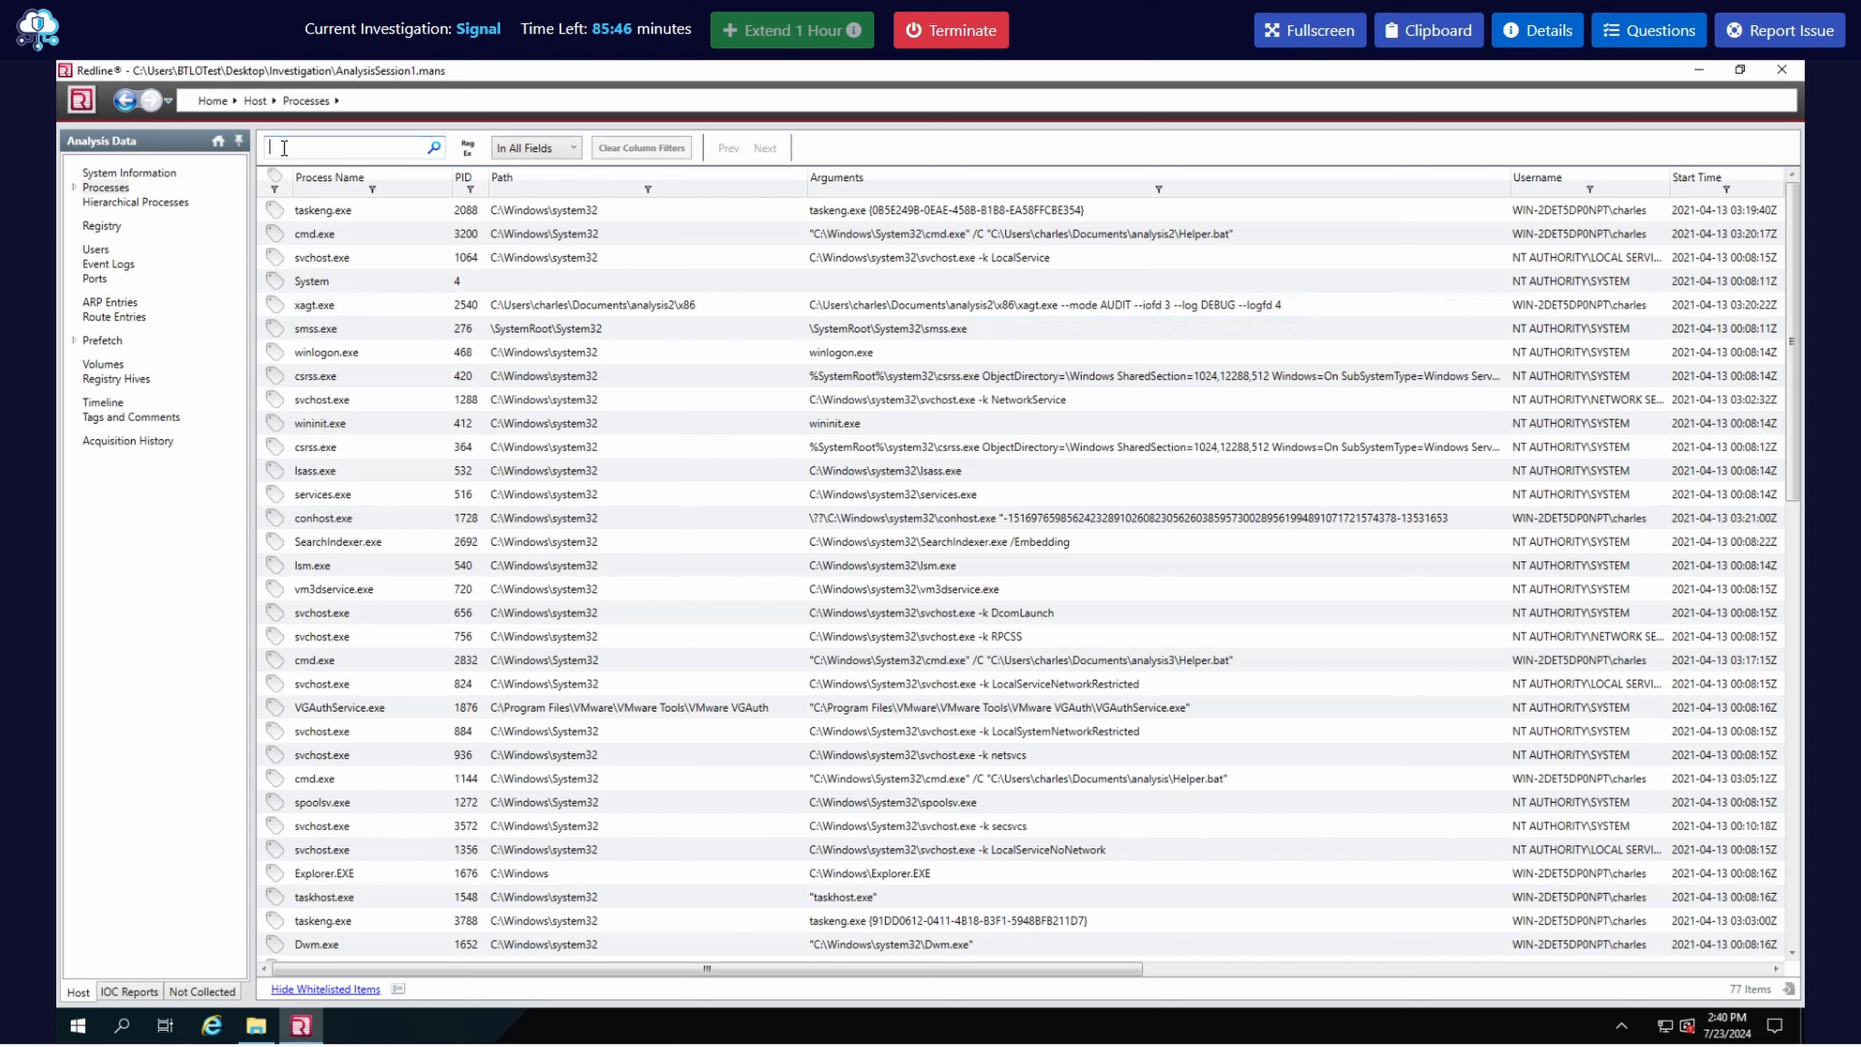
pyautogui.write('netsh')
pyautogui.press('Return')
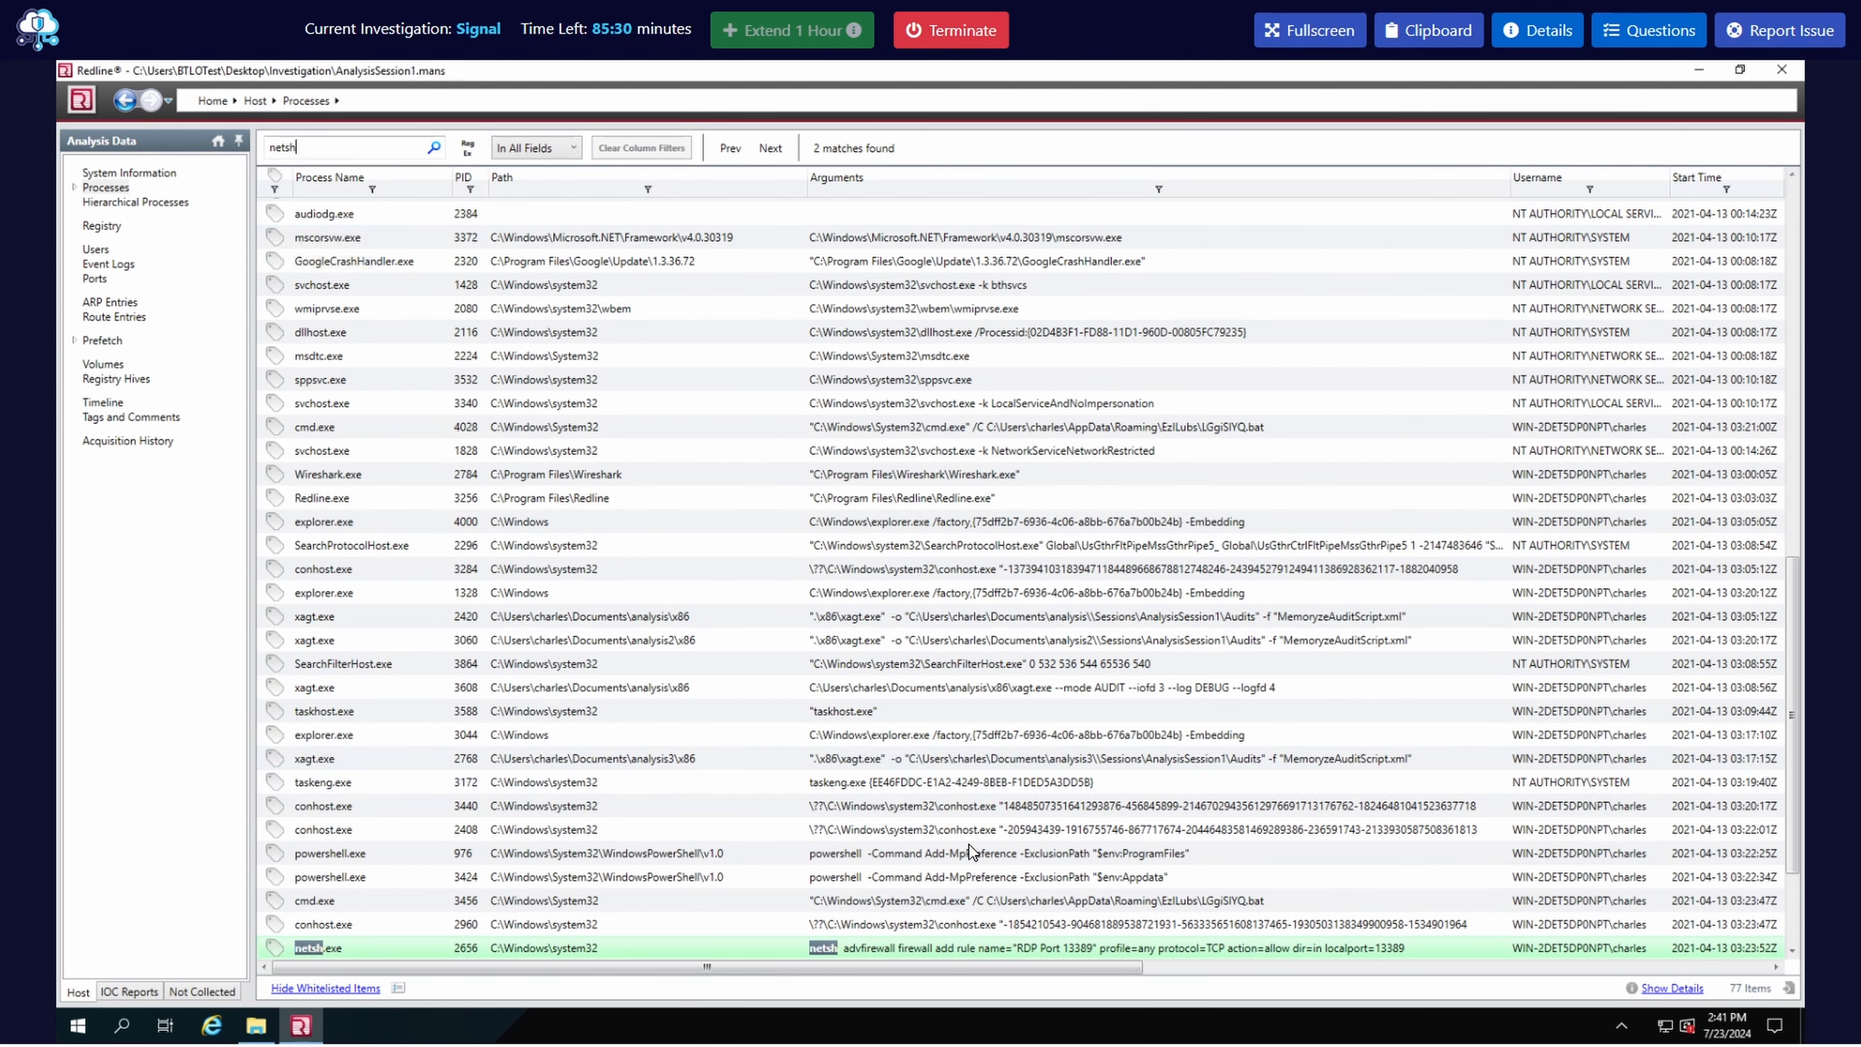
pyautogui.scroll(-2, 969, 844)
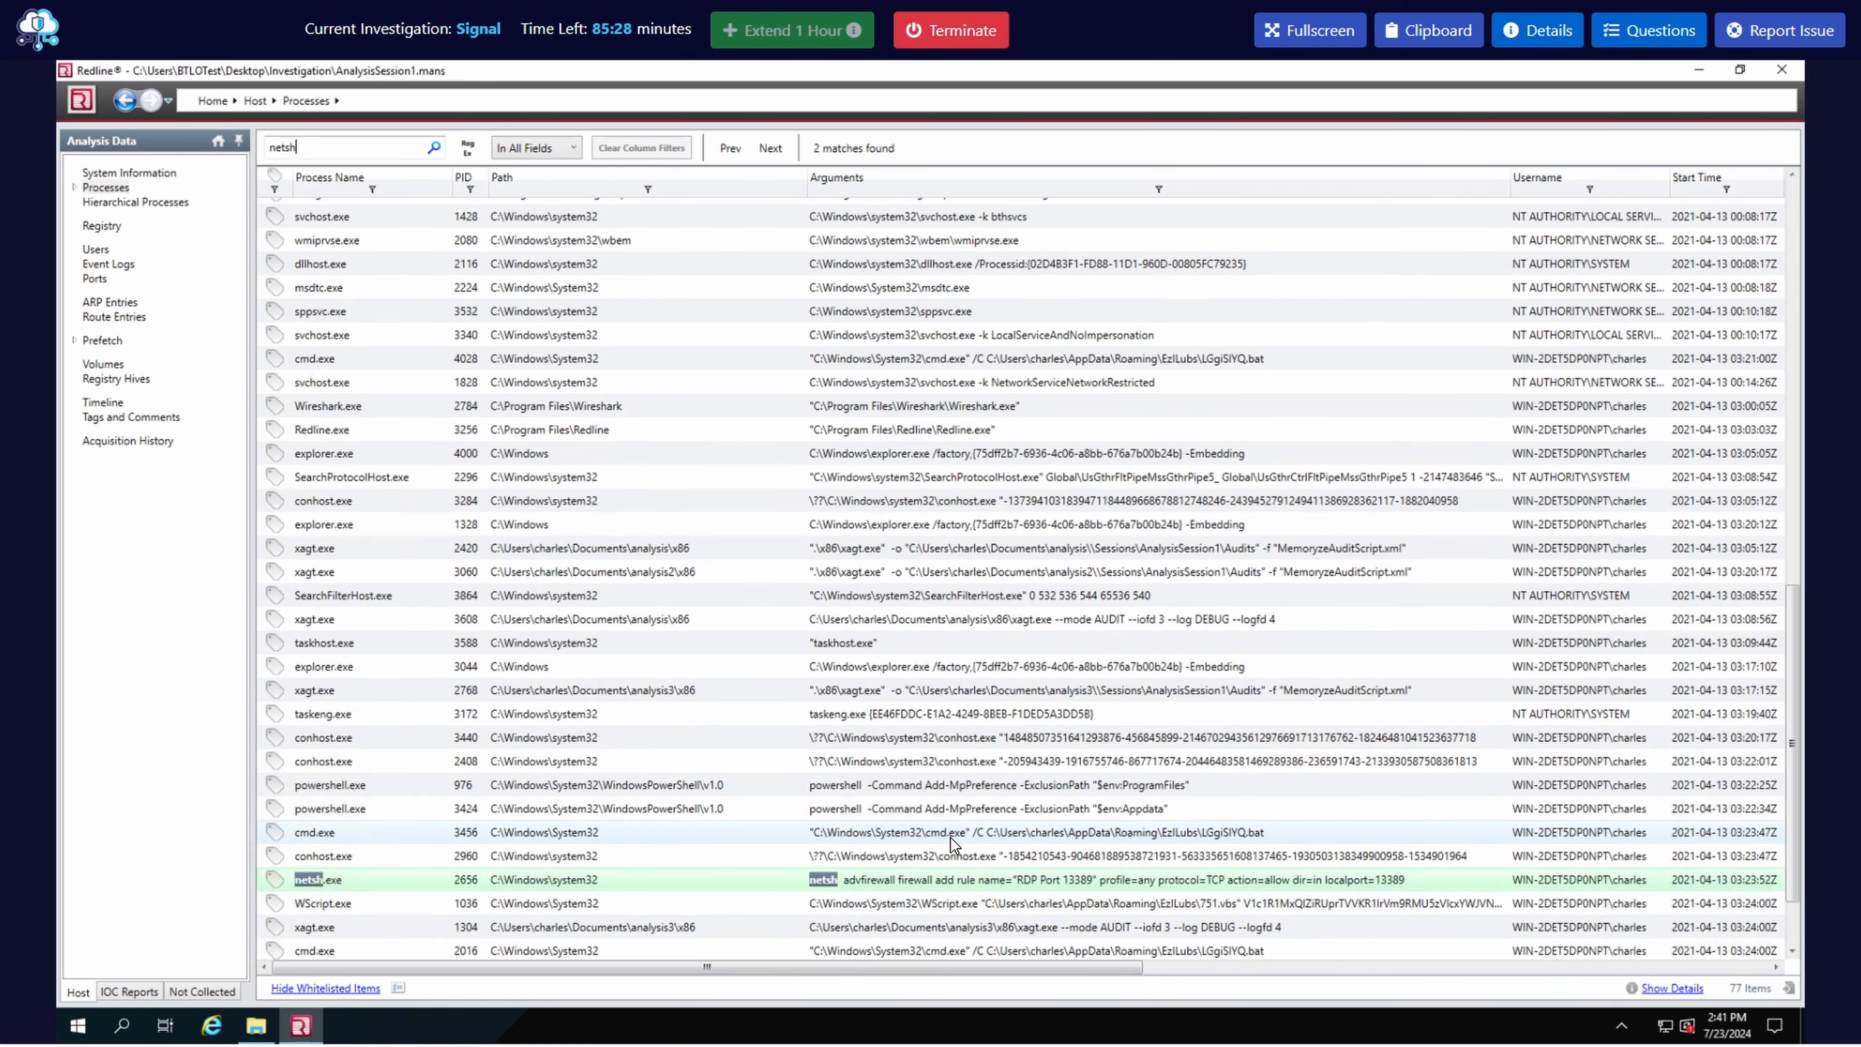
pyautogui.scroll(-1, 843, 851)
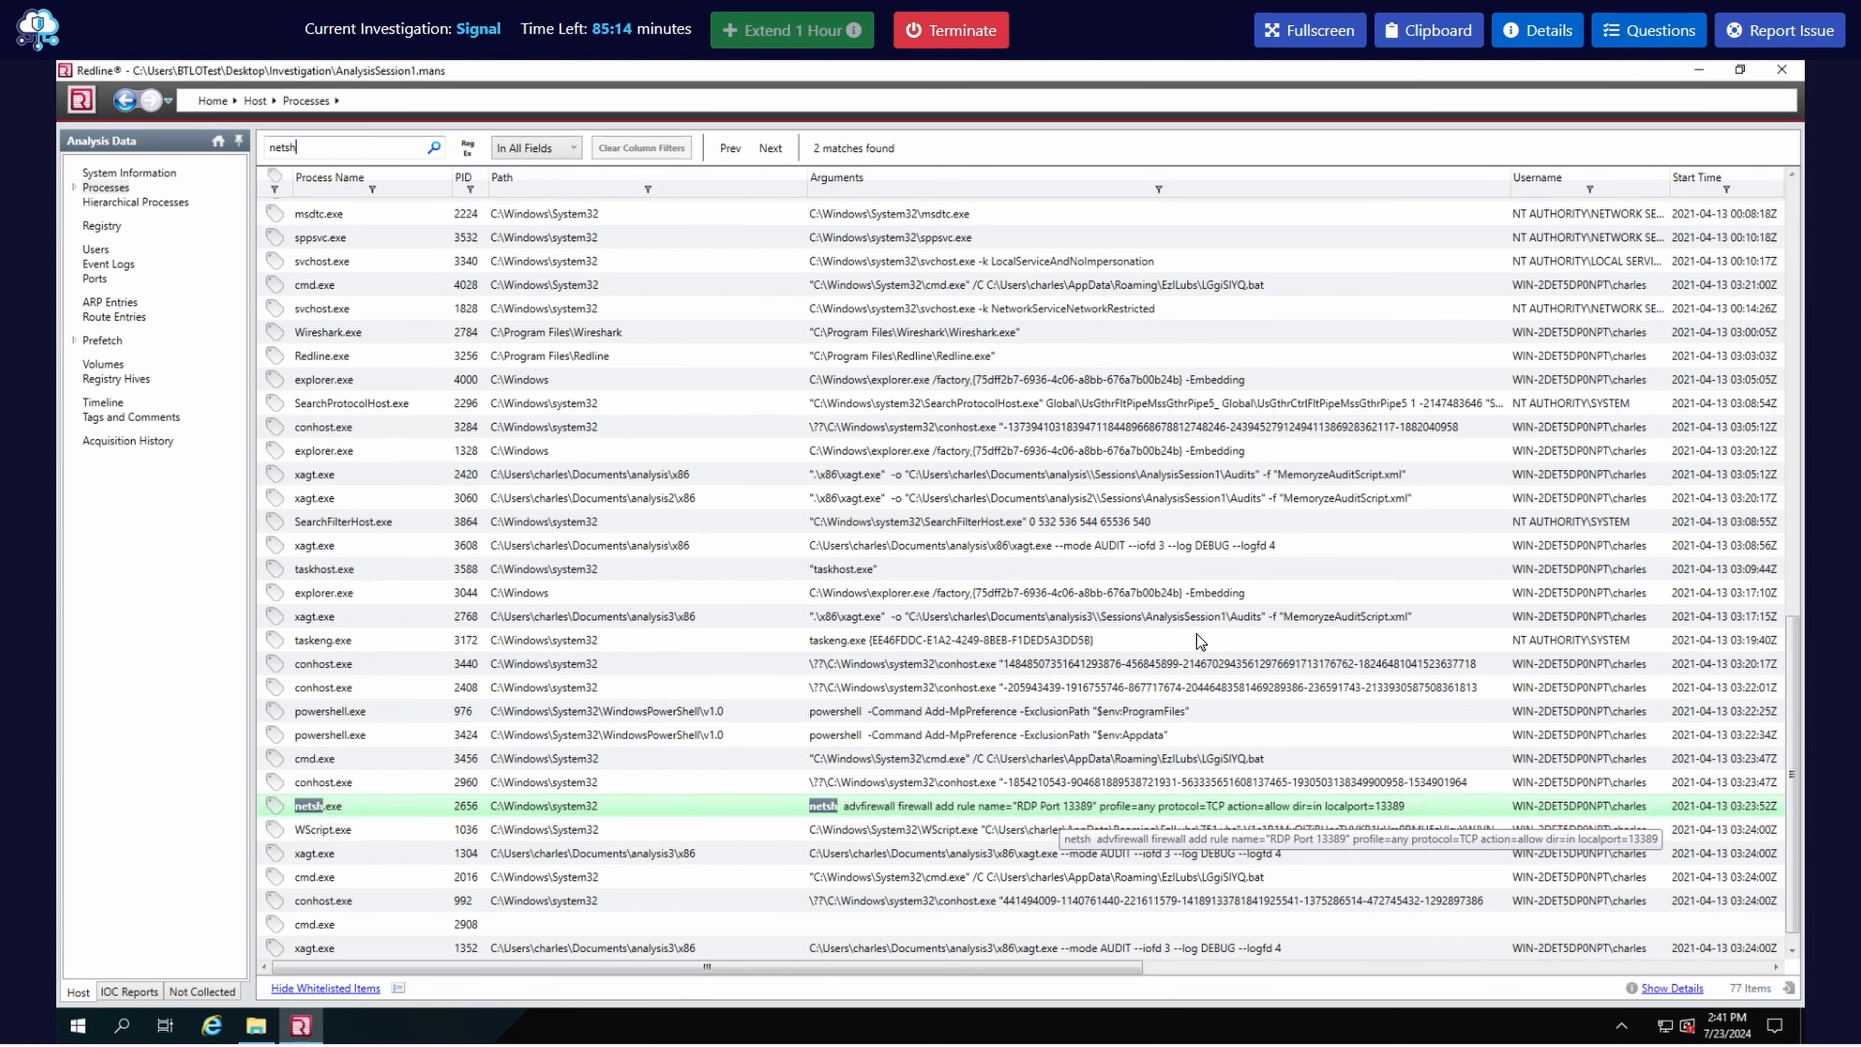
# - Answer the firewall service question with RDP Port 13389, 13389, RDP, submit it and close the questions
pyautogui.click(1649, 30)
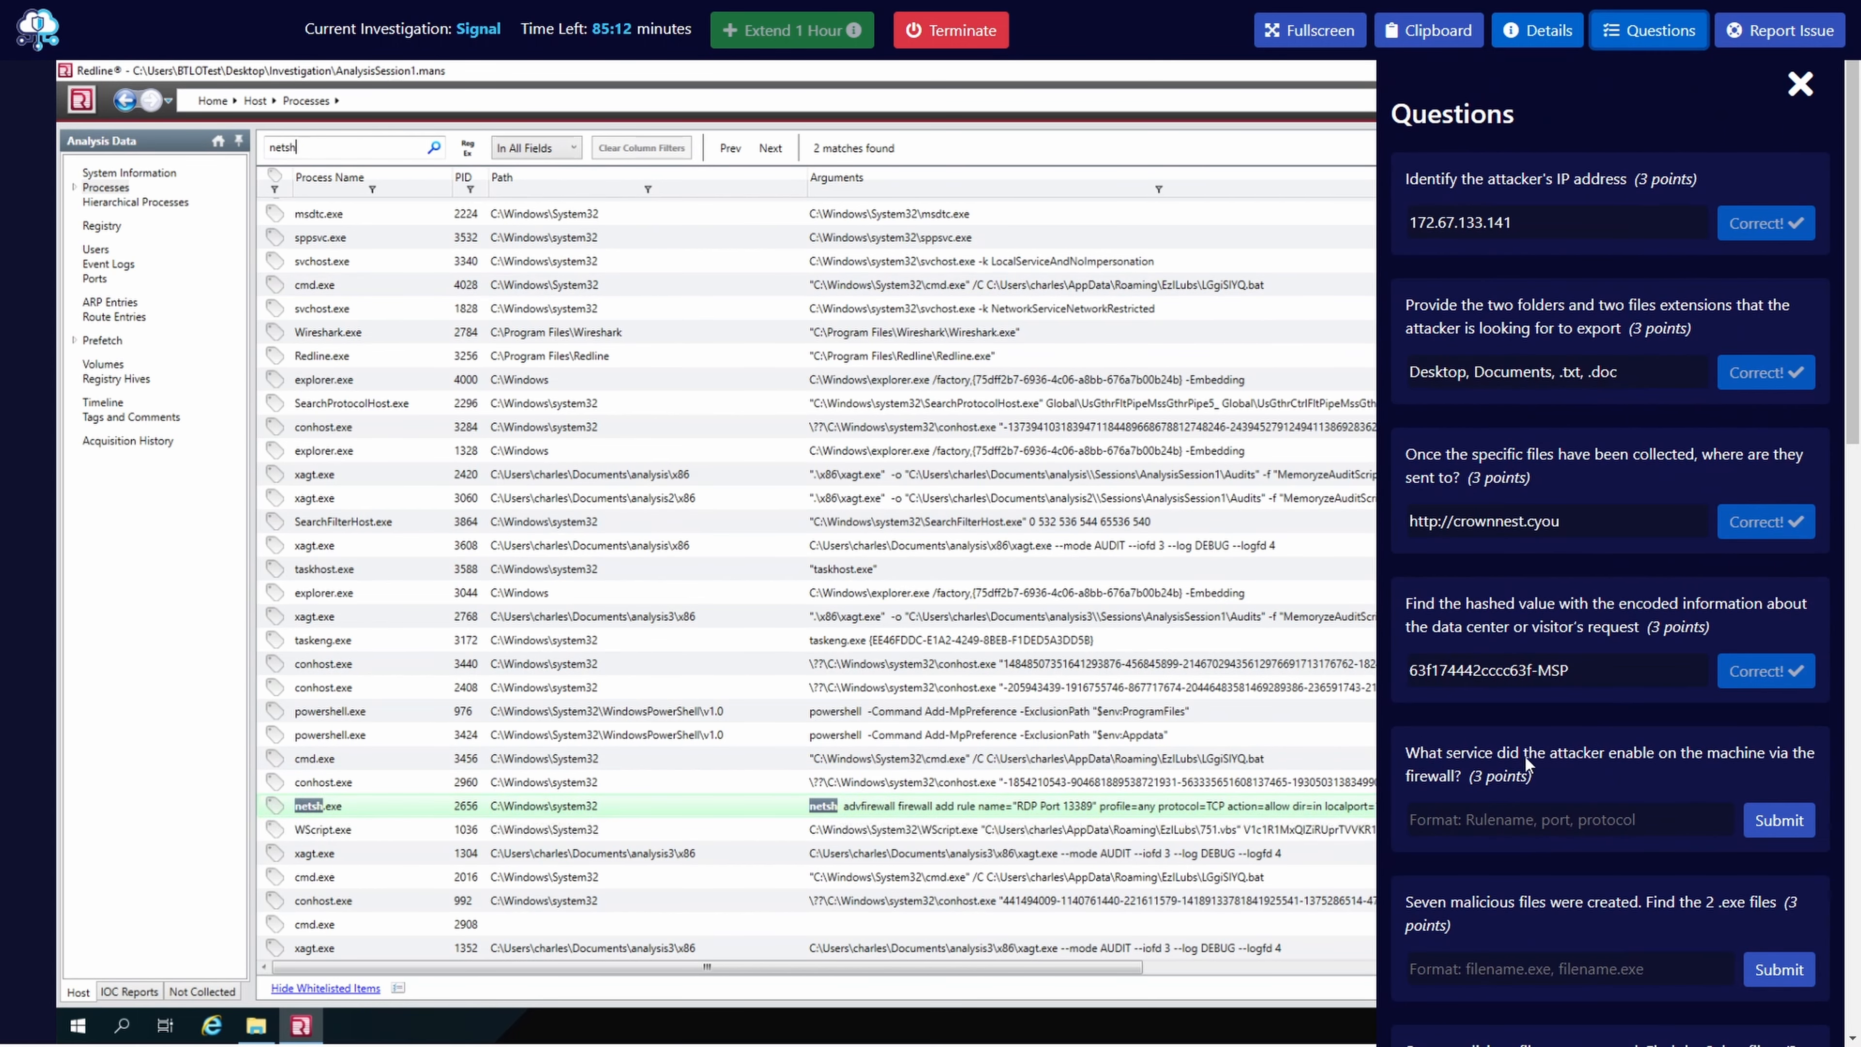
pyautogui.scroll(-1, 1518, 783)
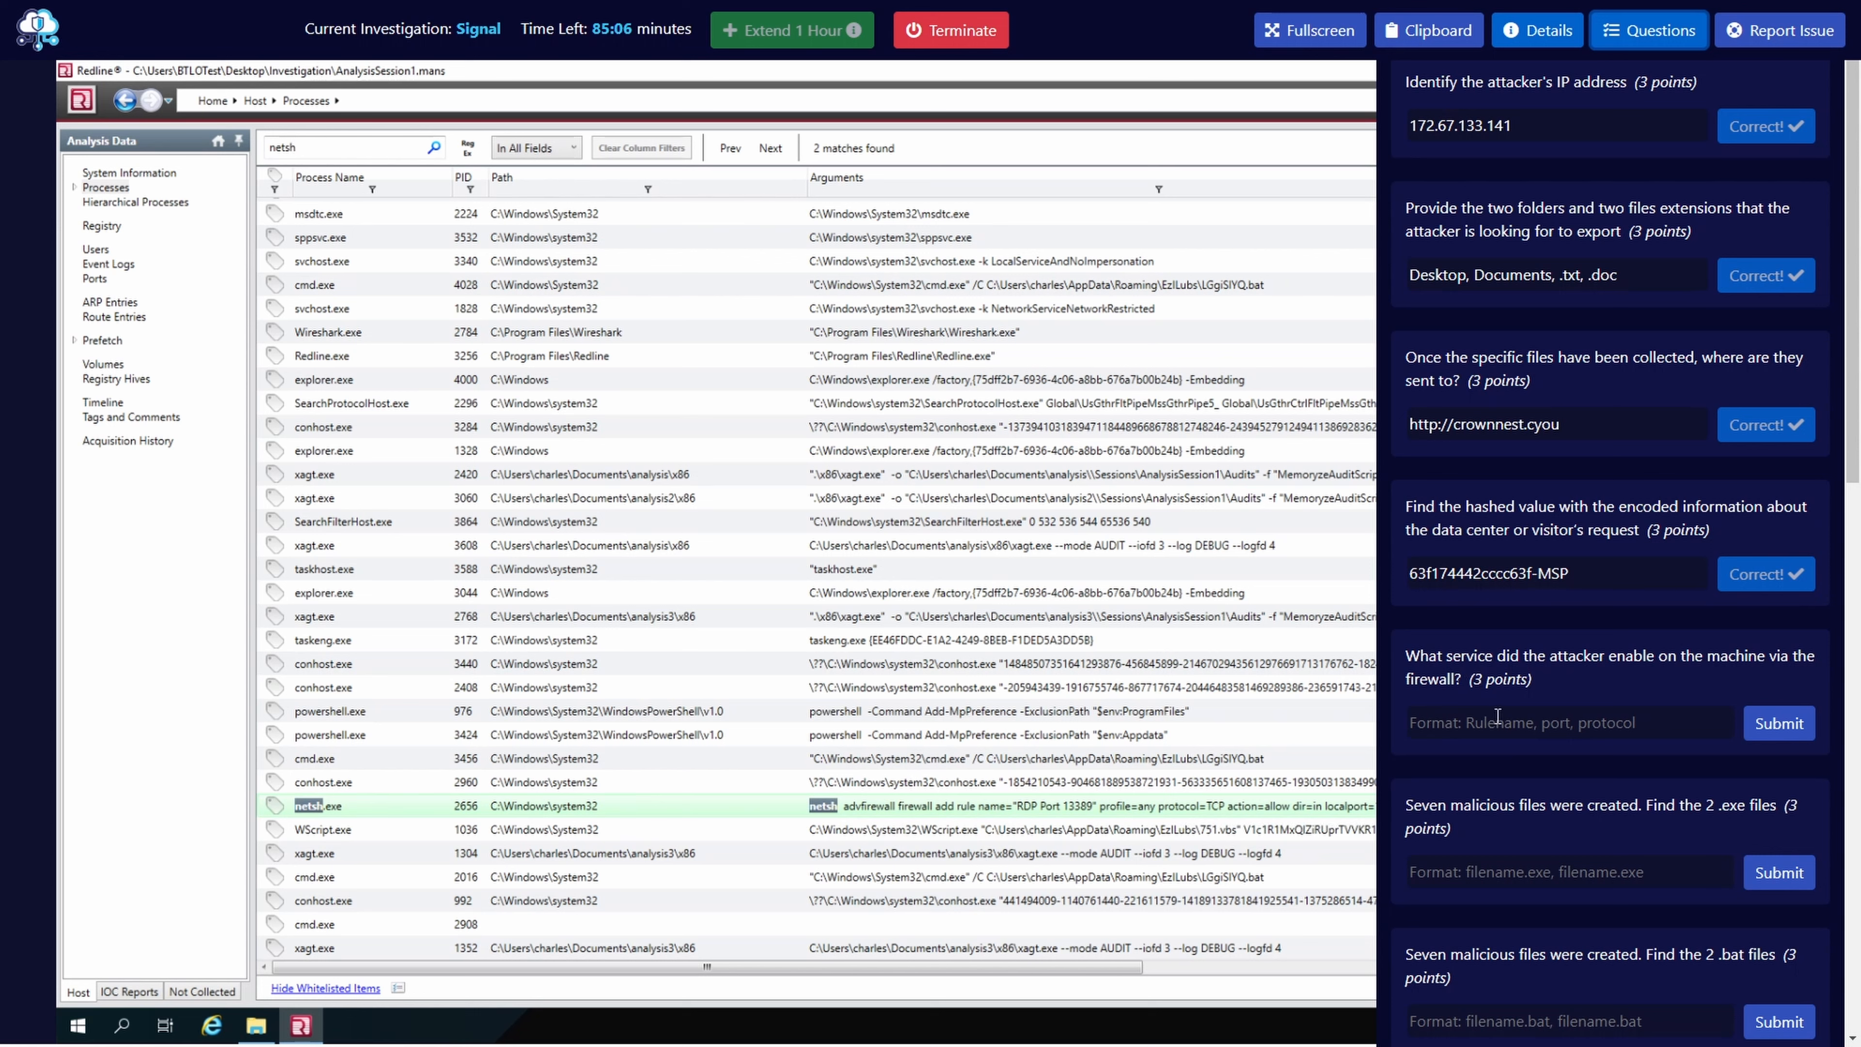
pyautogui.click(1534, 721)
pyautogui.write('RDP')
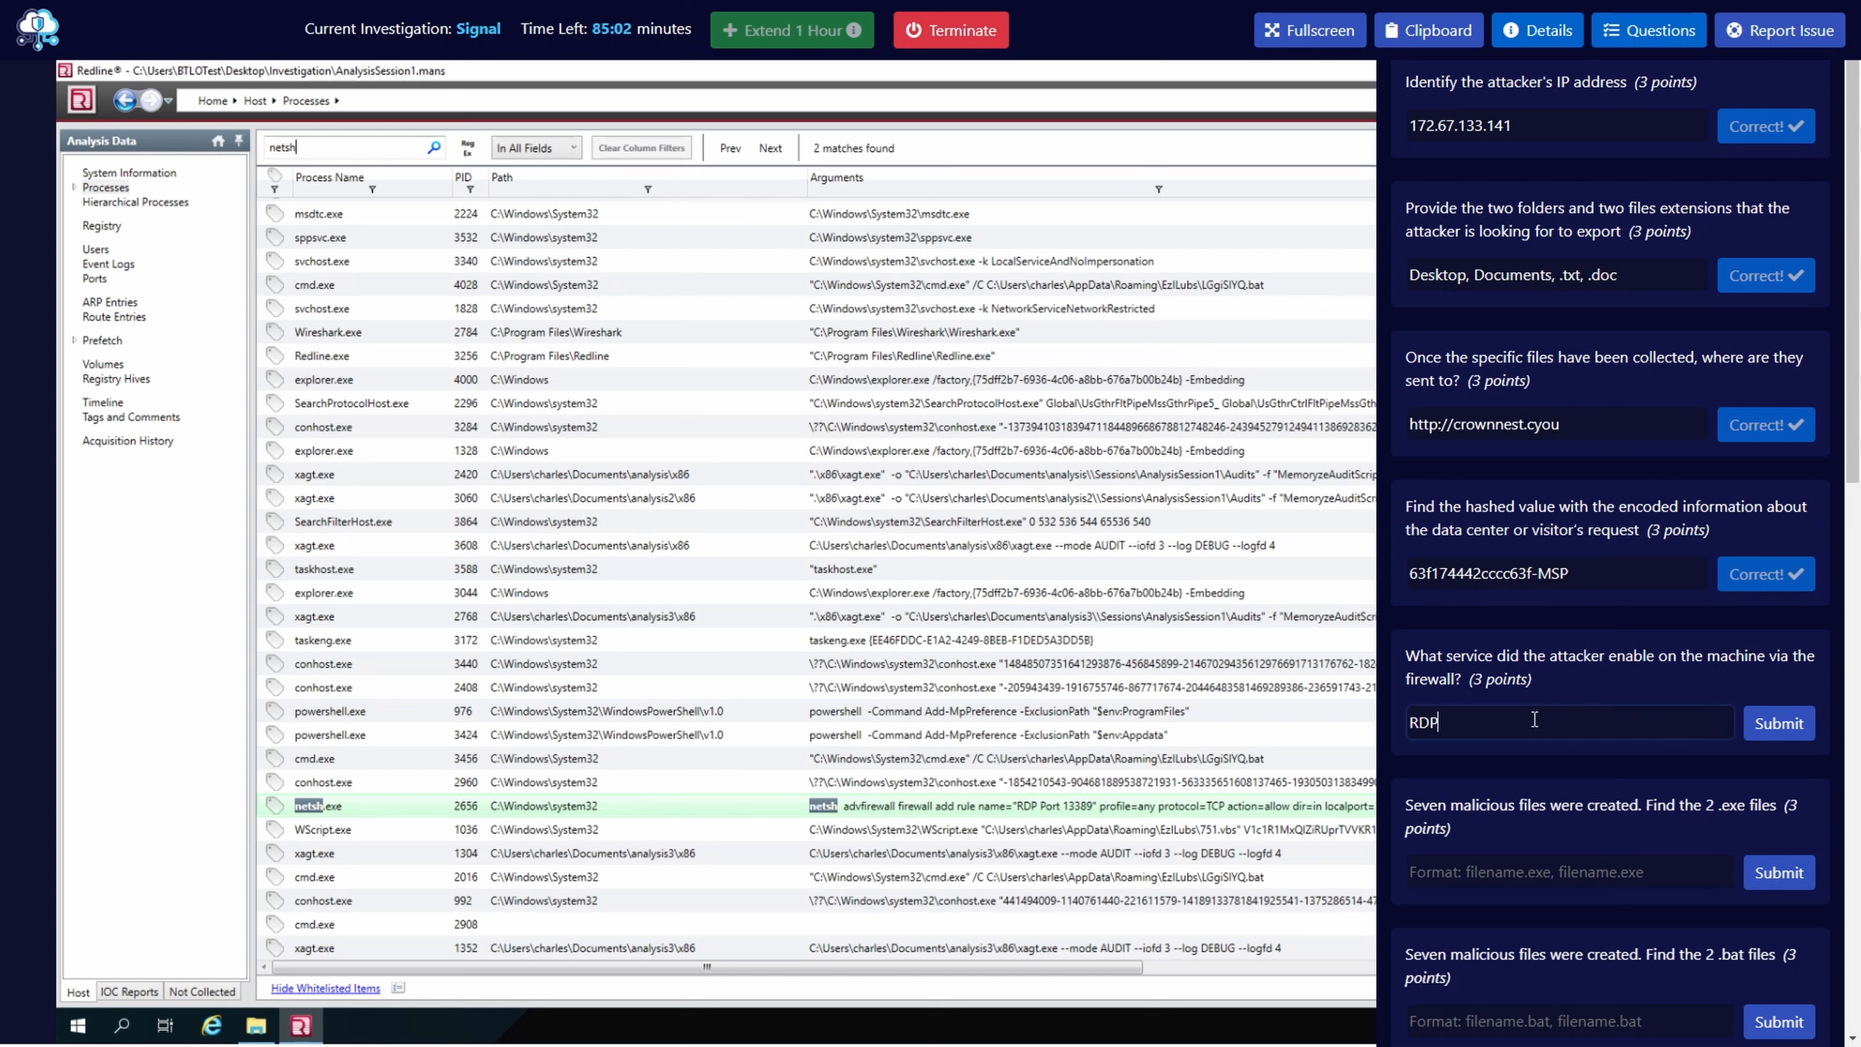
pyautogui.write(' Port 13389,')
pyautogui.hotkey('ctrl', 'a')
pyautogui.press('BackSpace')
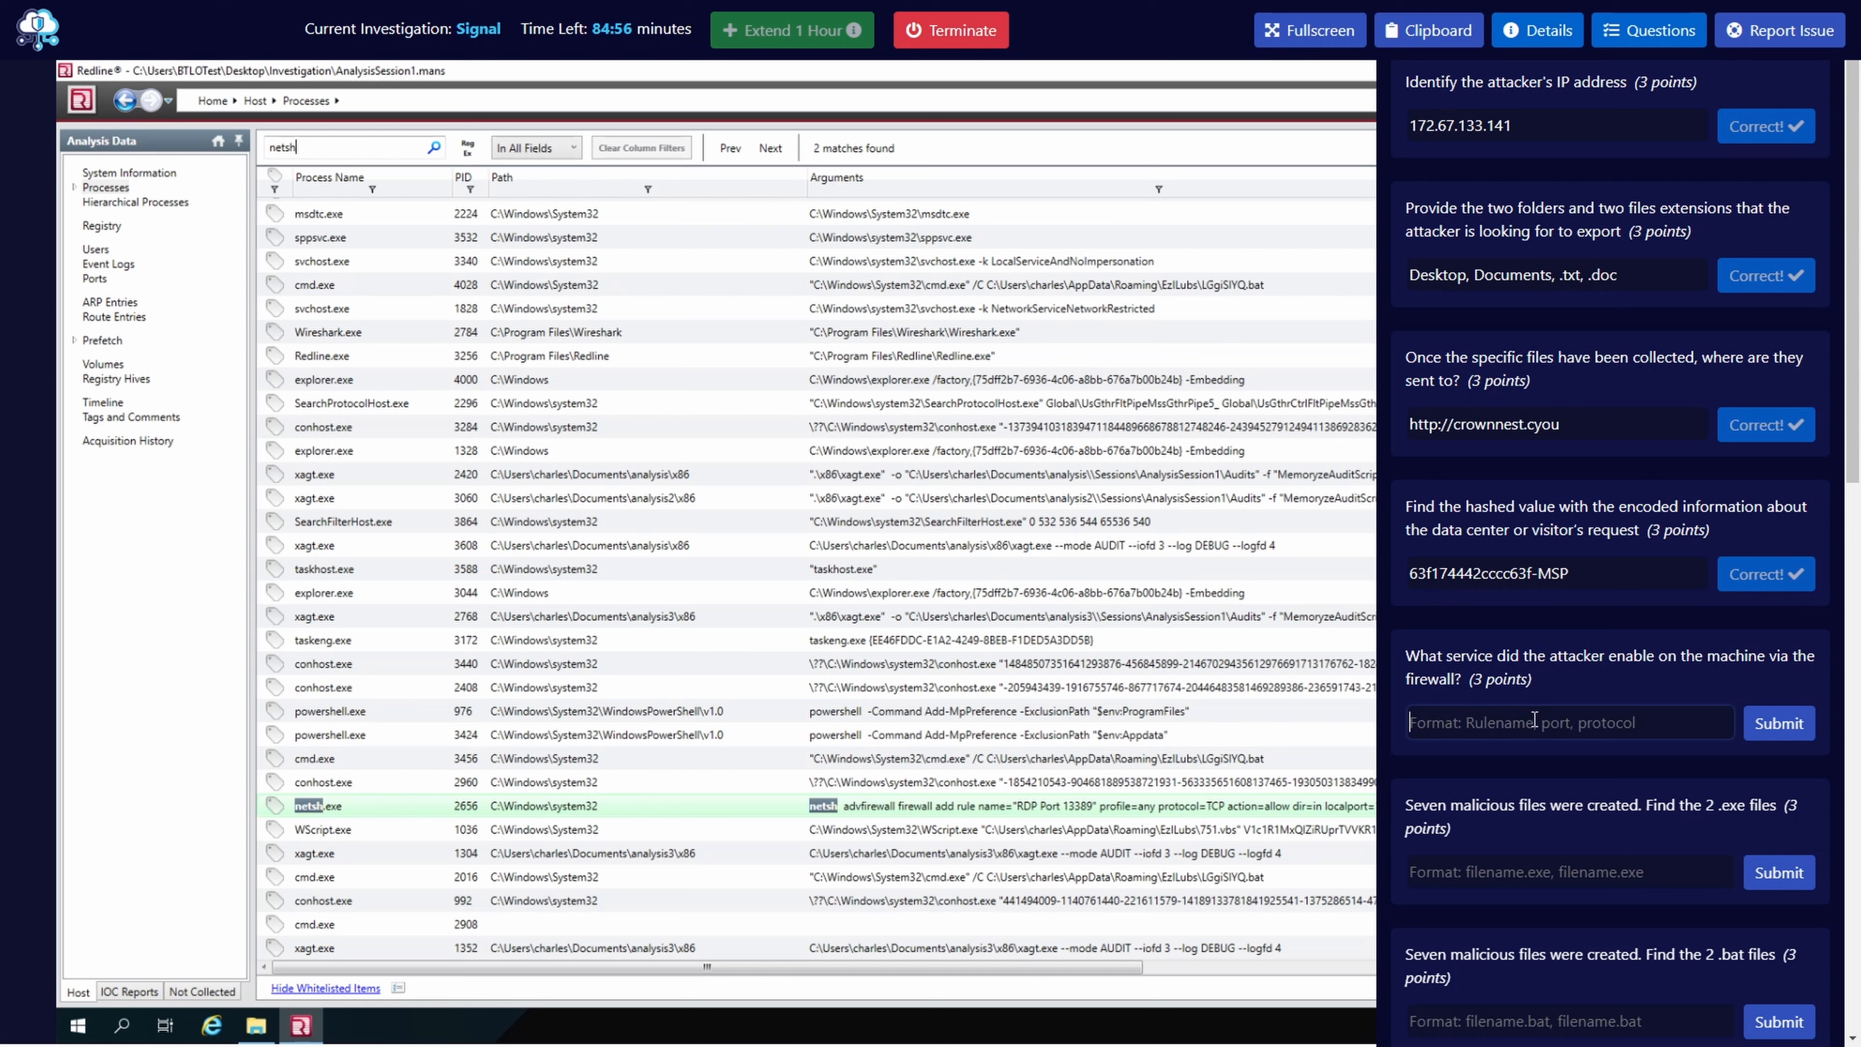
pyautogui.hotkey('ctrl', 'z')
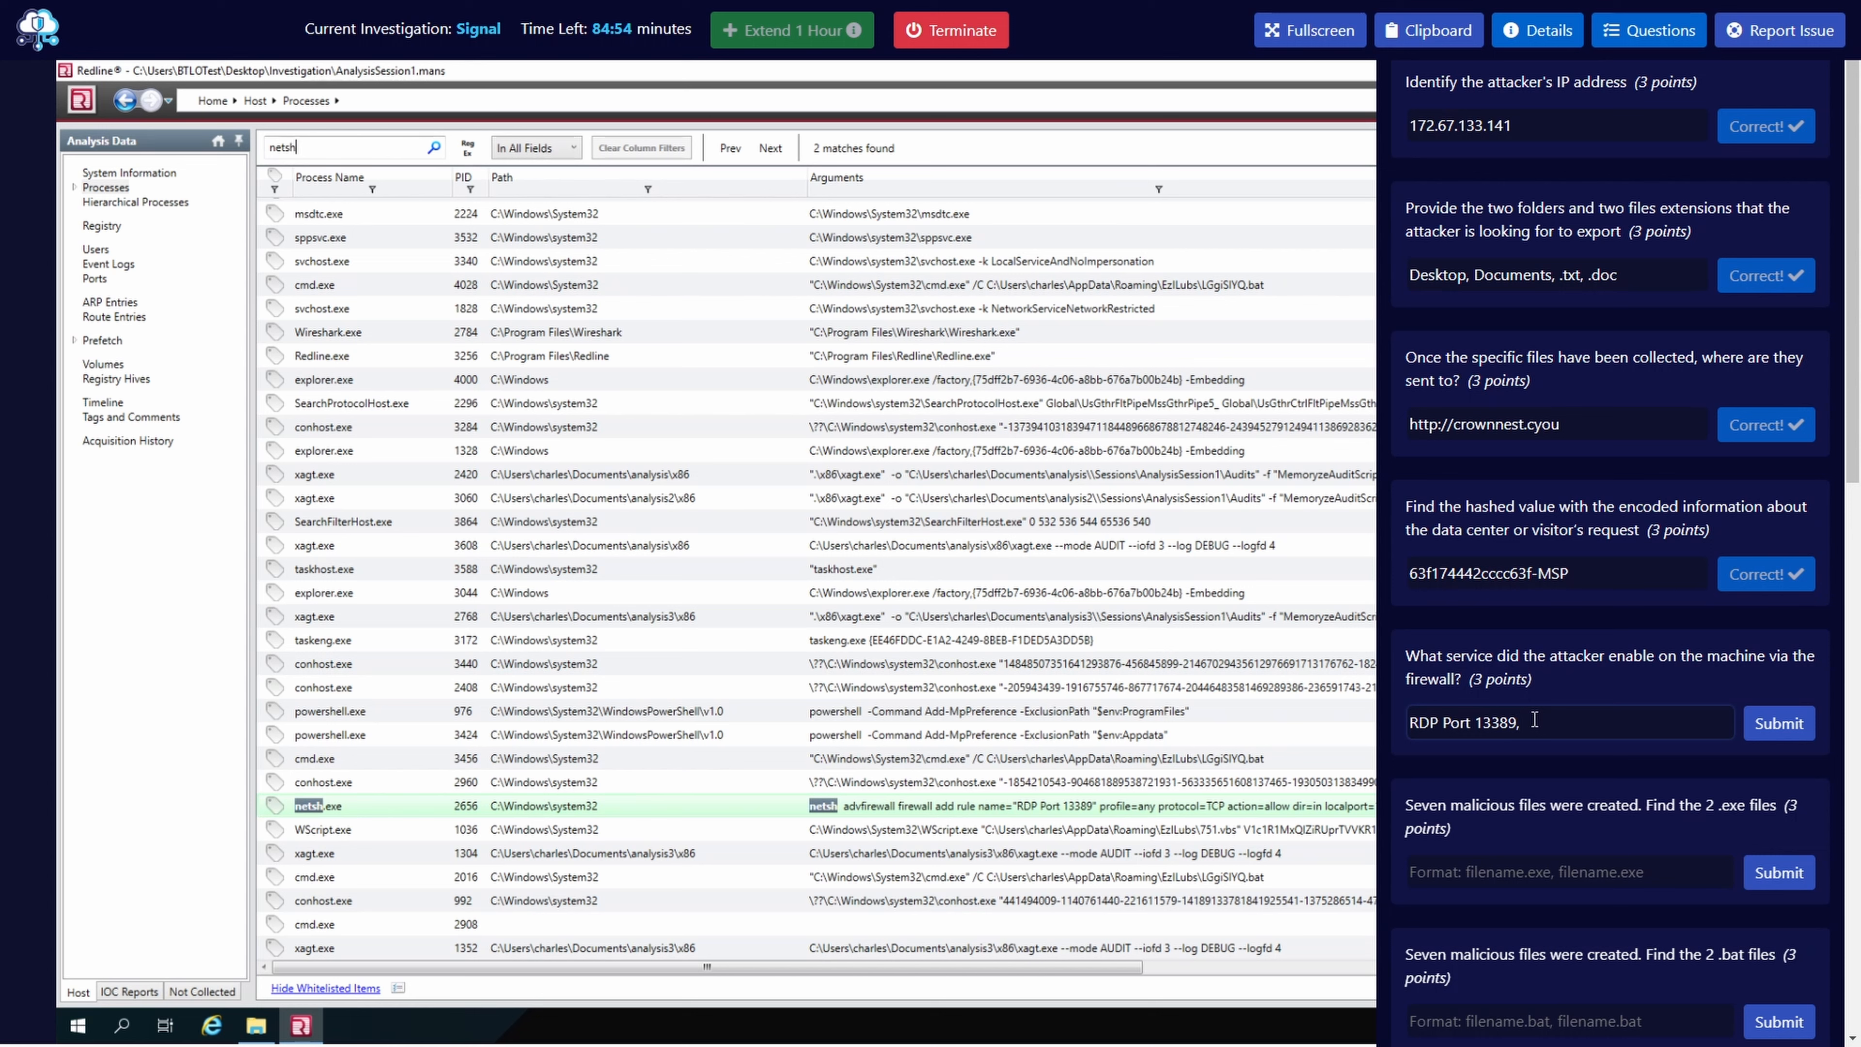
pyautogui.write('13389, RDP')
pyautogui.click(1749, 732)
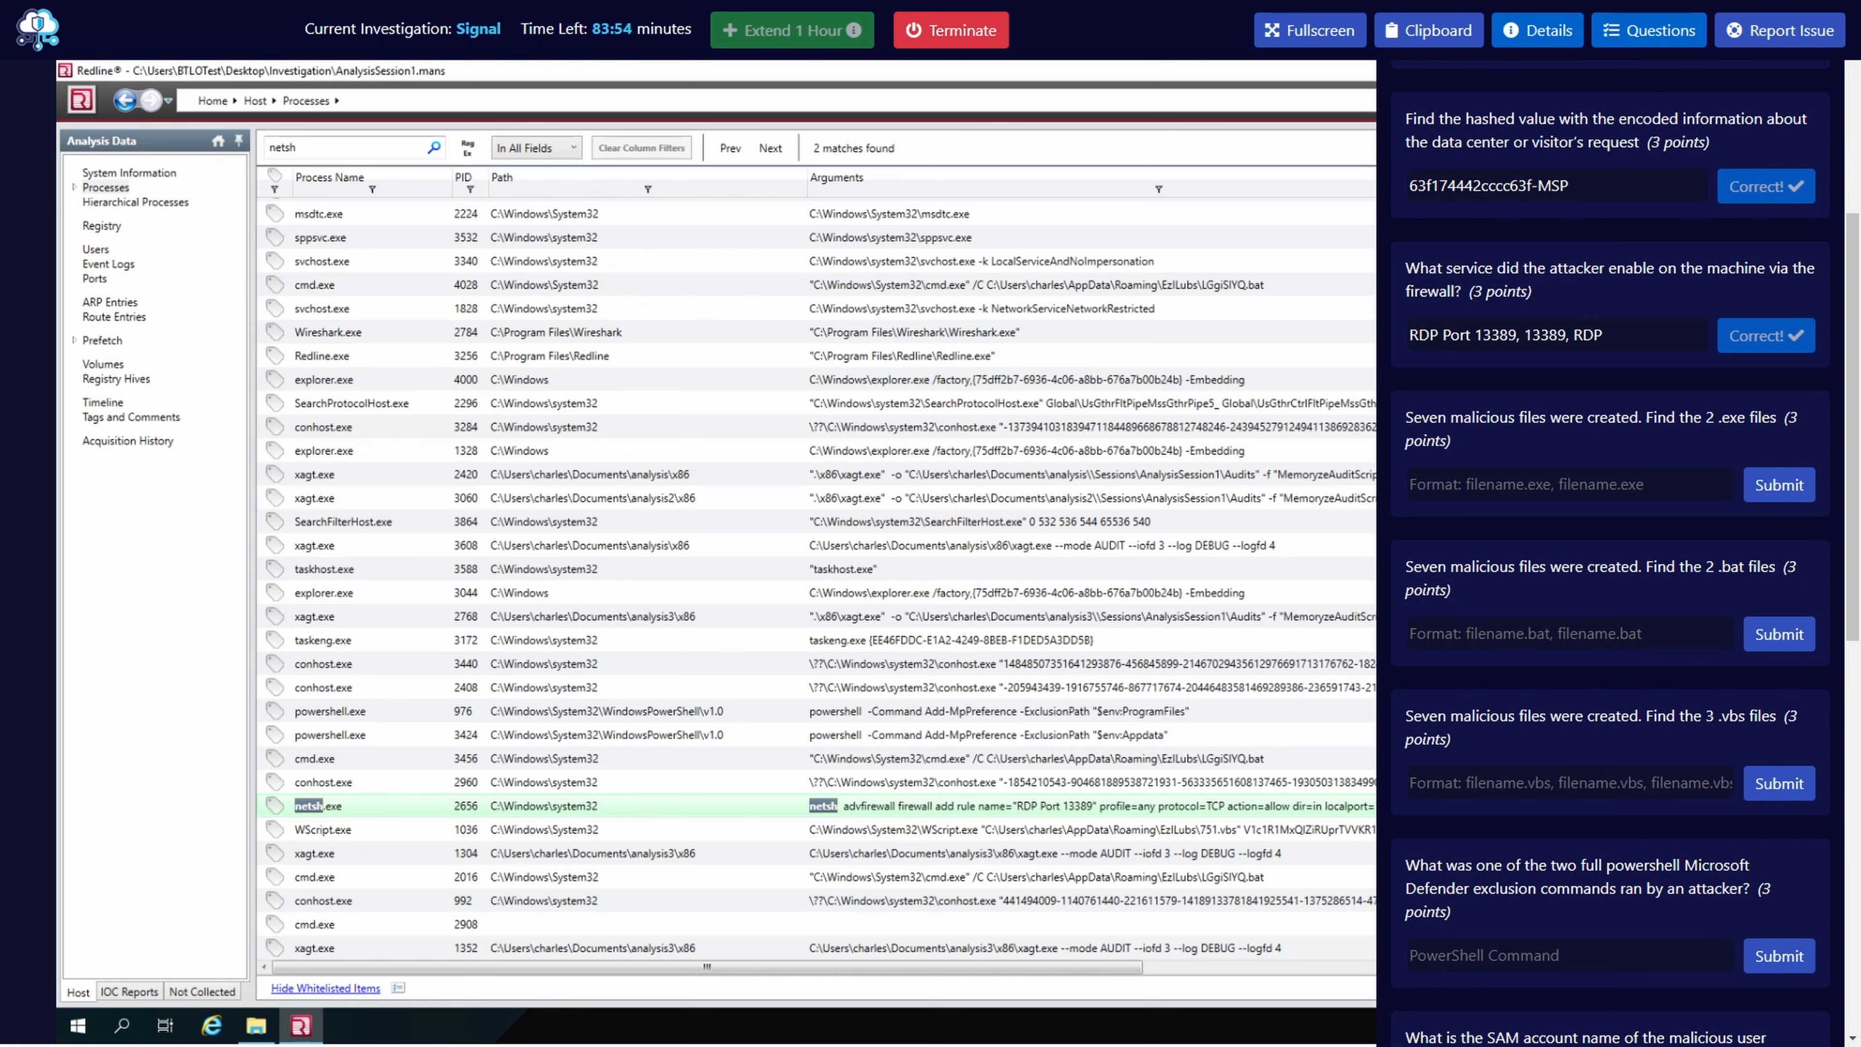
pyautogui.click(1660, 31)
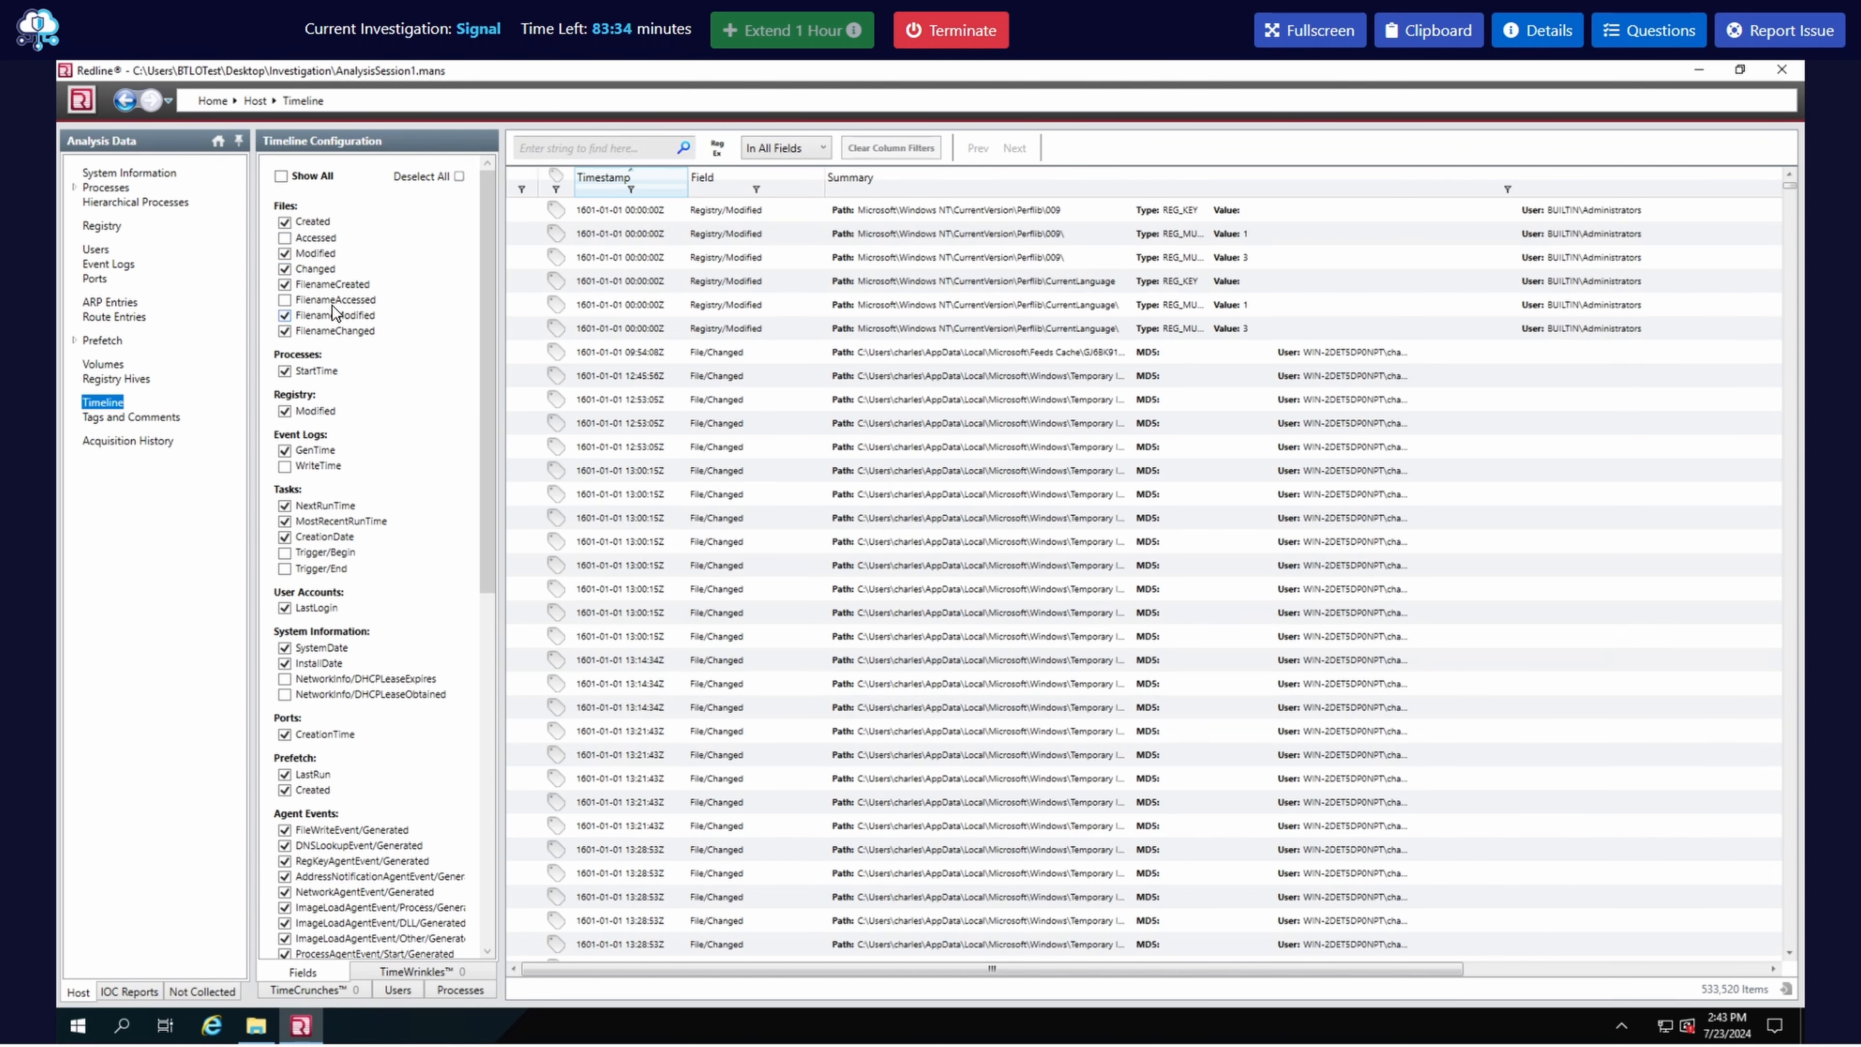
# - Limit the host timeline to file creation entries only and sort them by timestamp, newest first
pyautogui.click(459, 176)
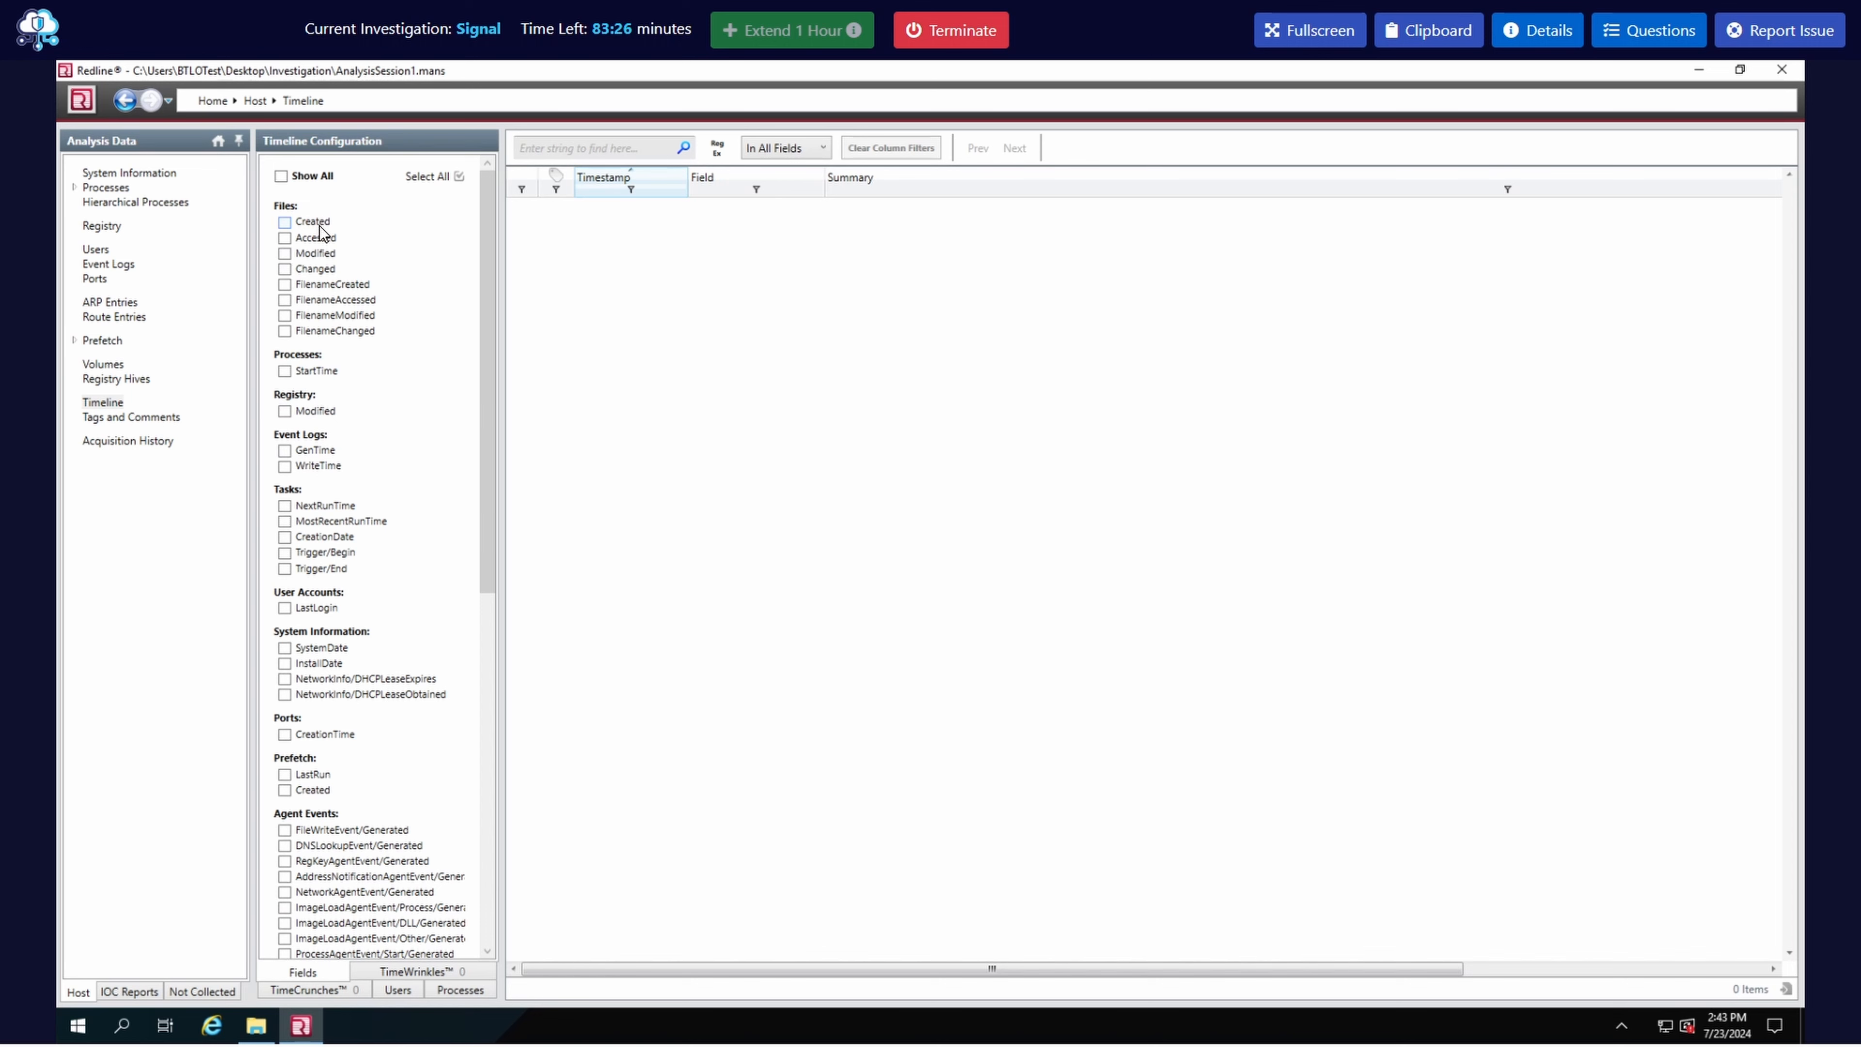
pyautogui.click(320, 223)
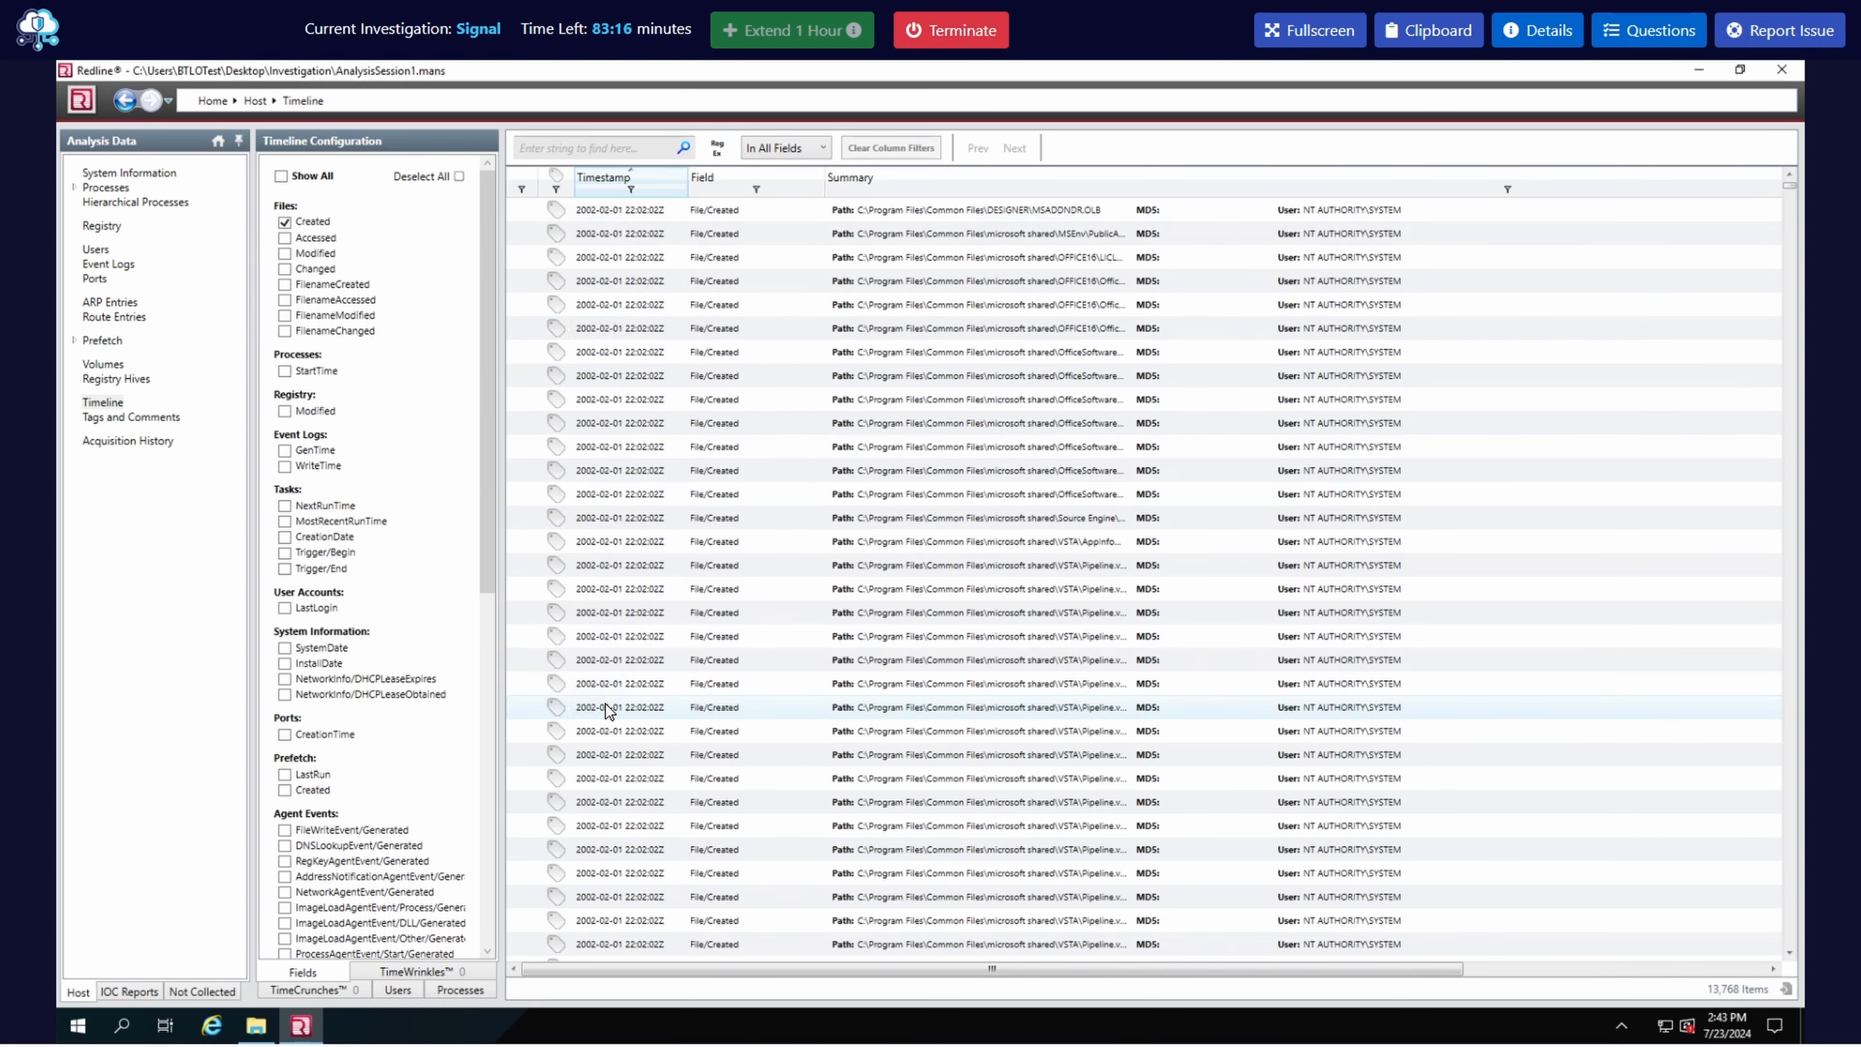
pyautogui.click(659, 174)
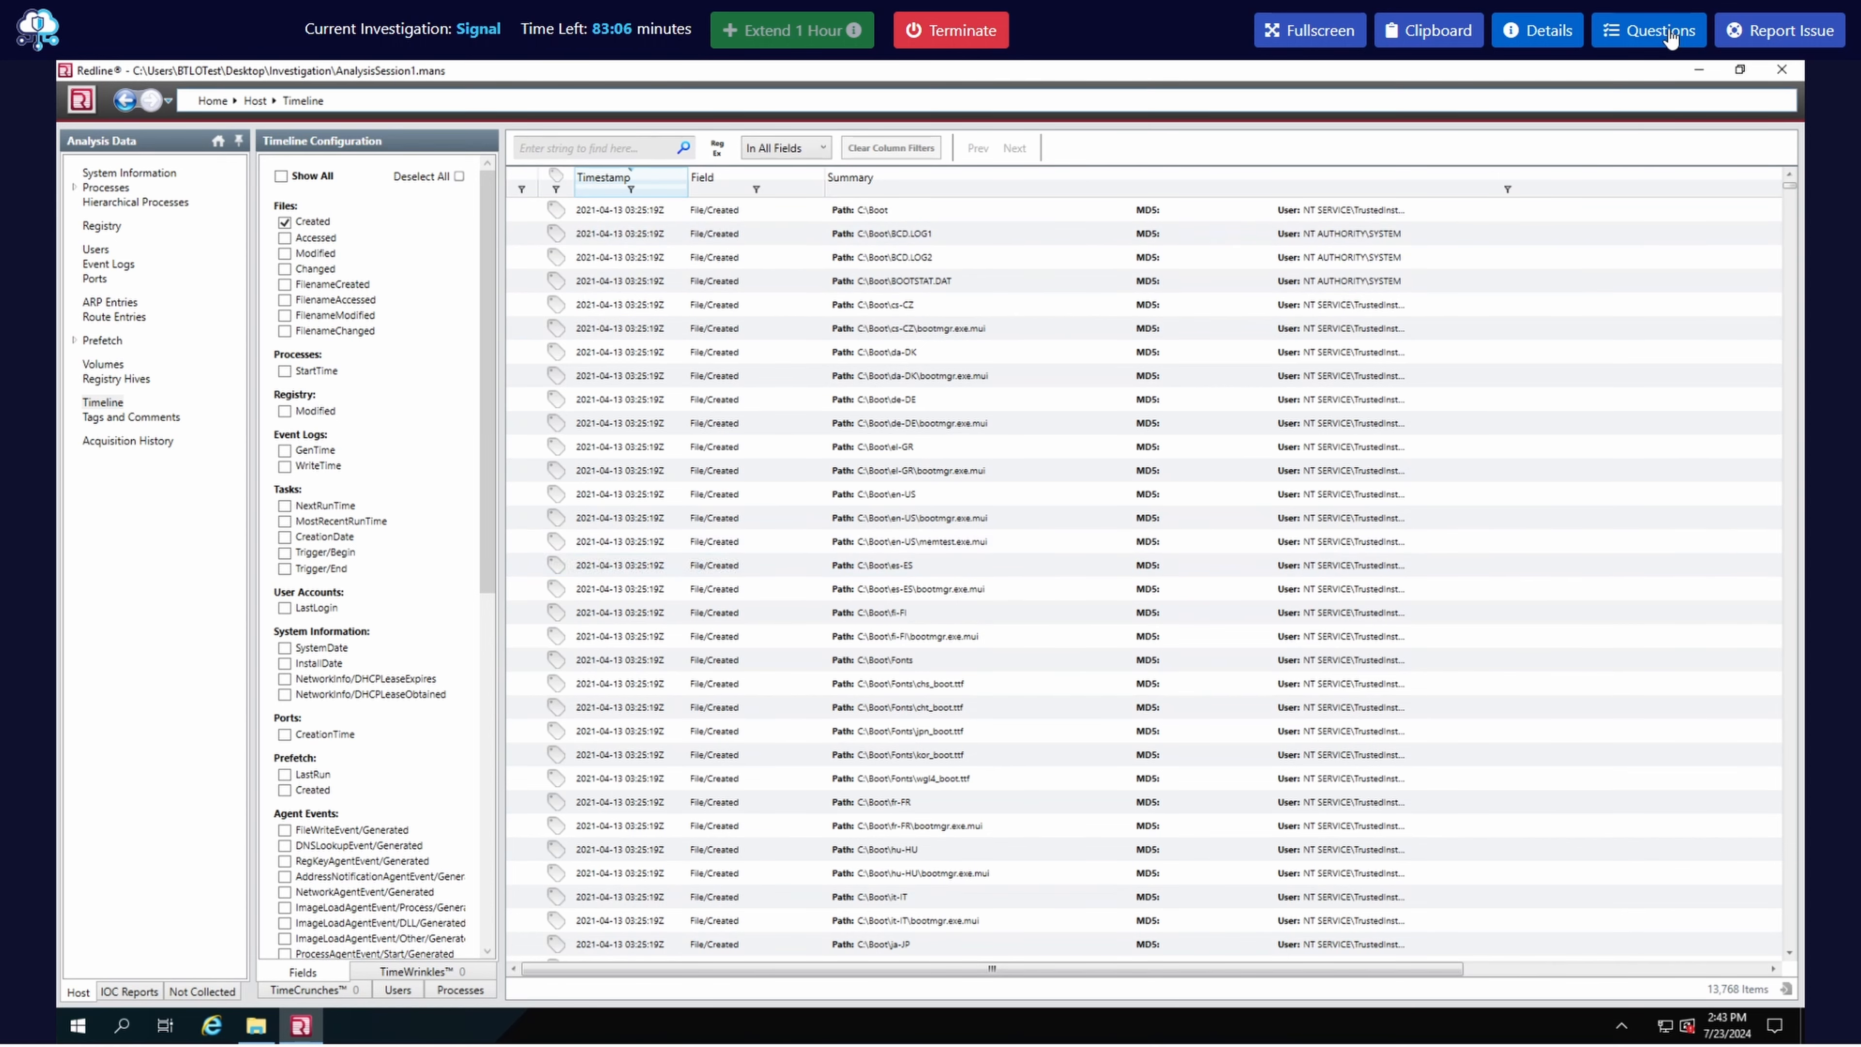
# - Check the question about the two malicious .exe files, then search the timeline for exe and look through the matches
pyautogui.click(1651, 30)
pyautogui.scroll(-4, 1623, 778)
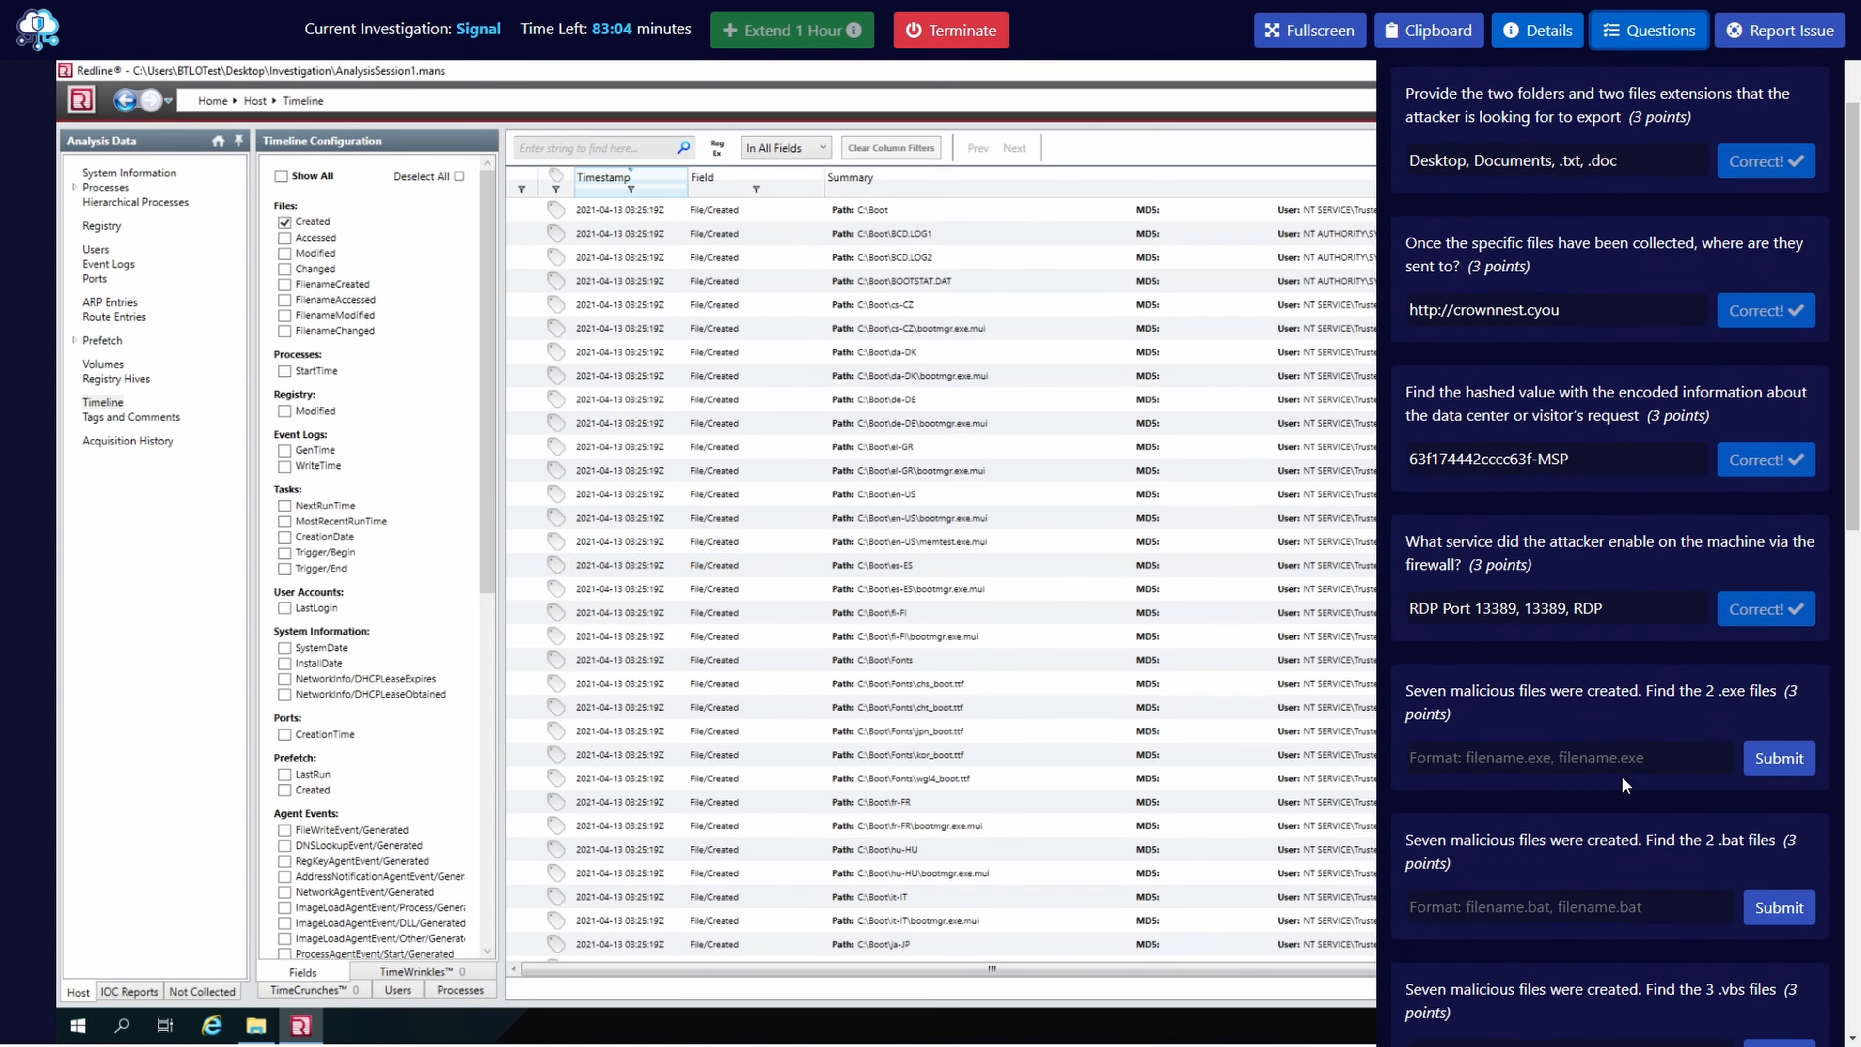
pyautogui.click(1647, 49)
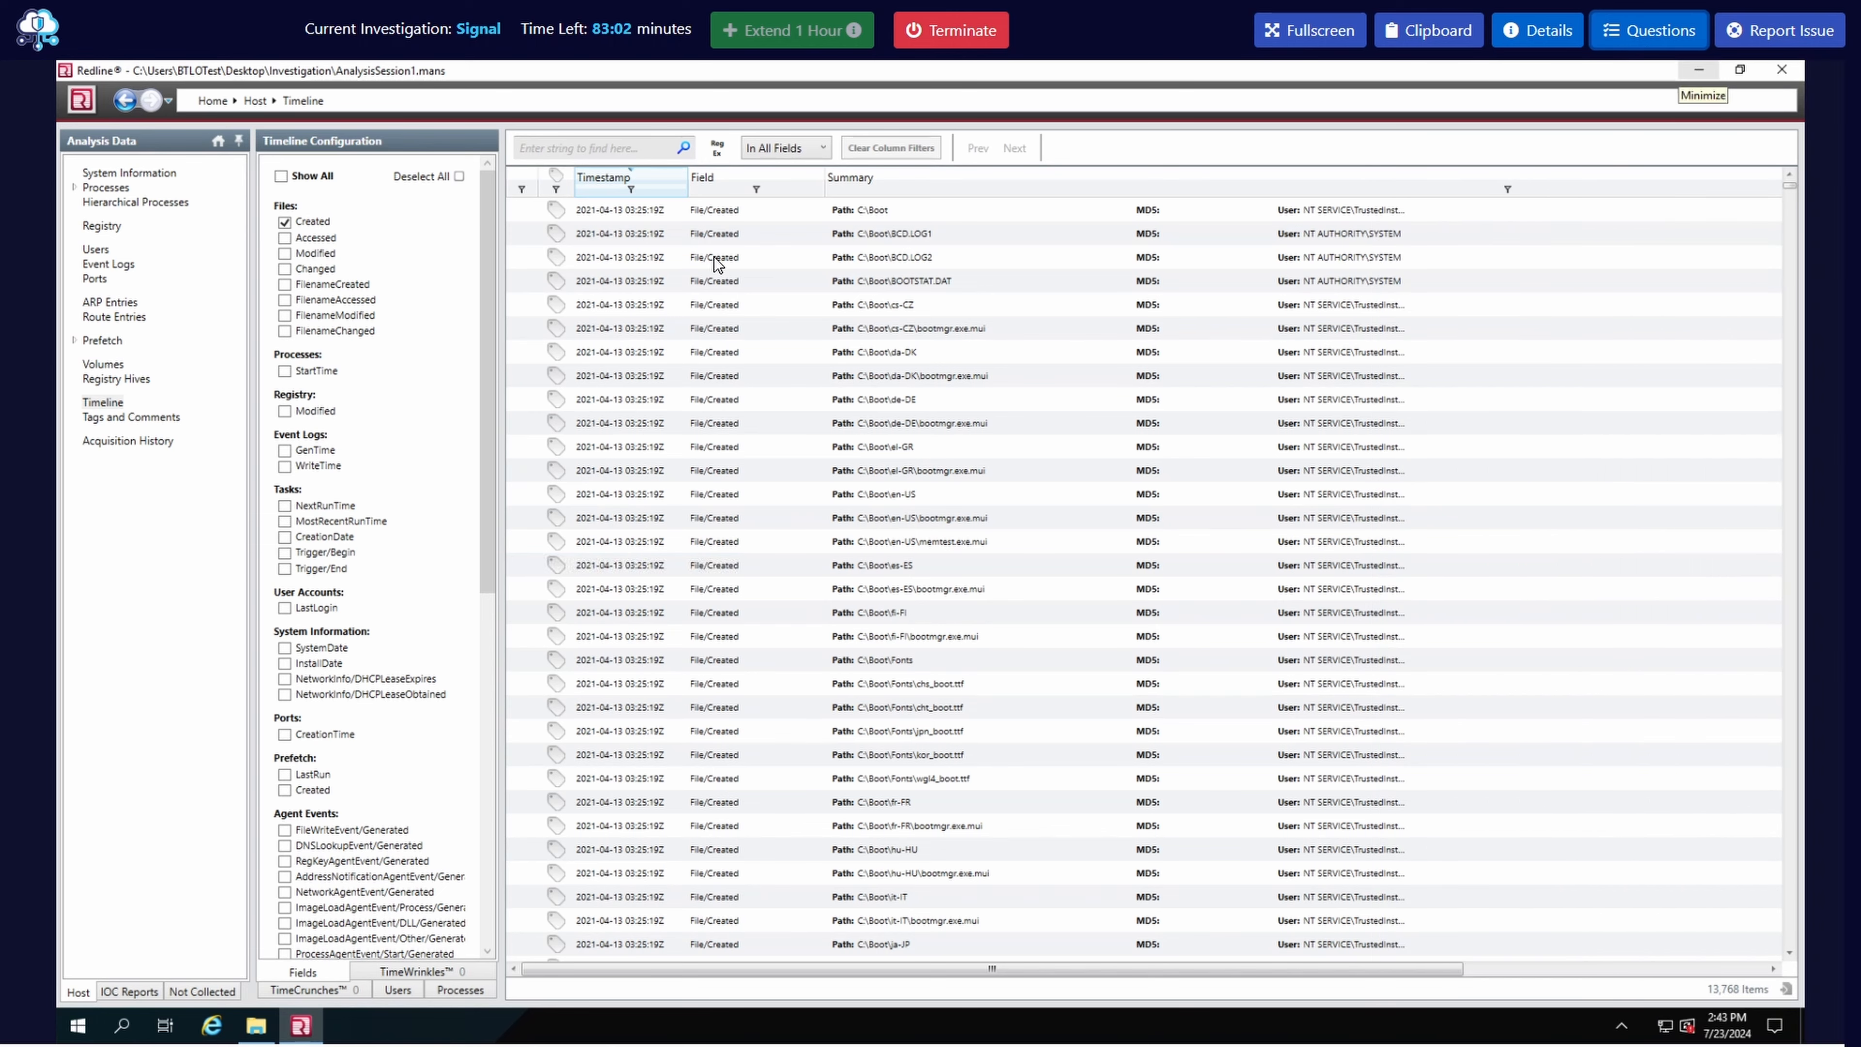
pyautogui.click(571, 147)
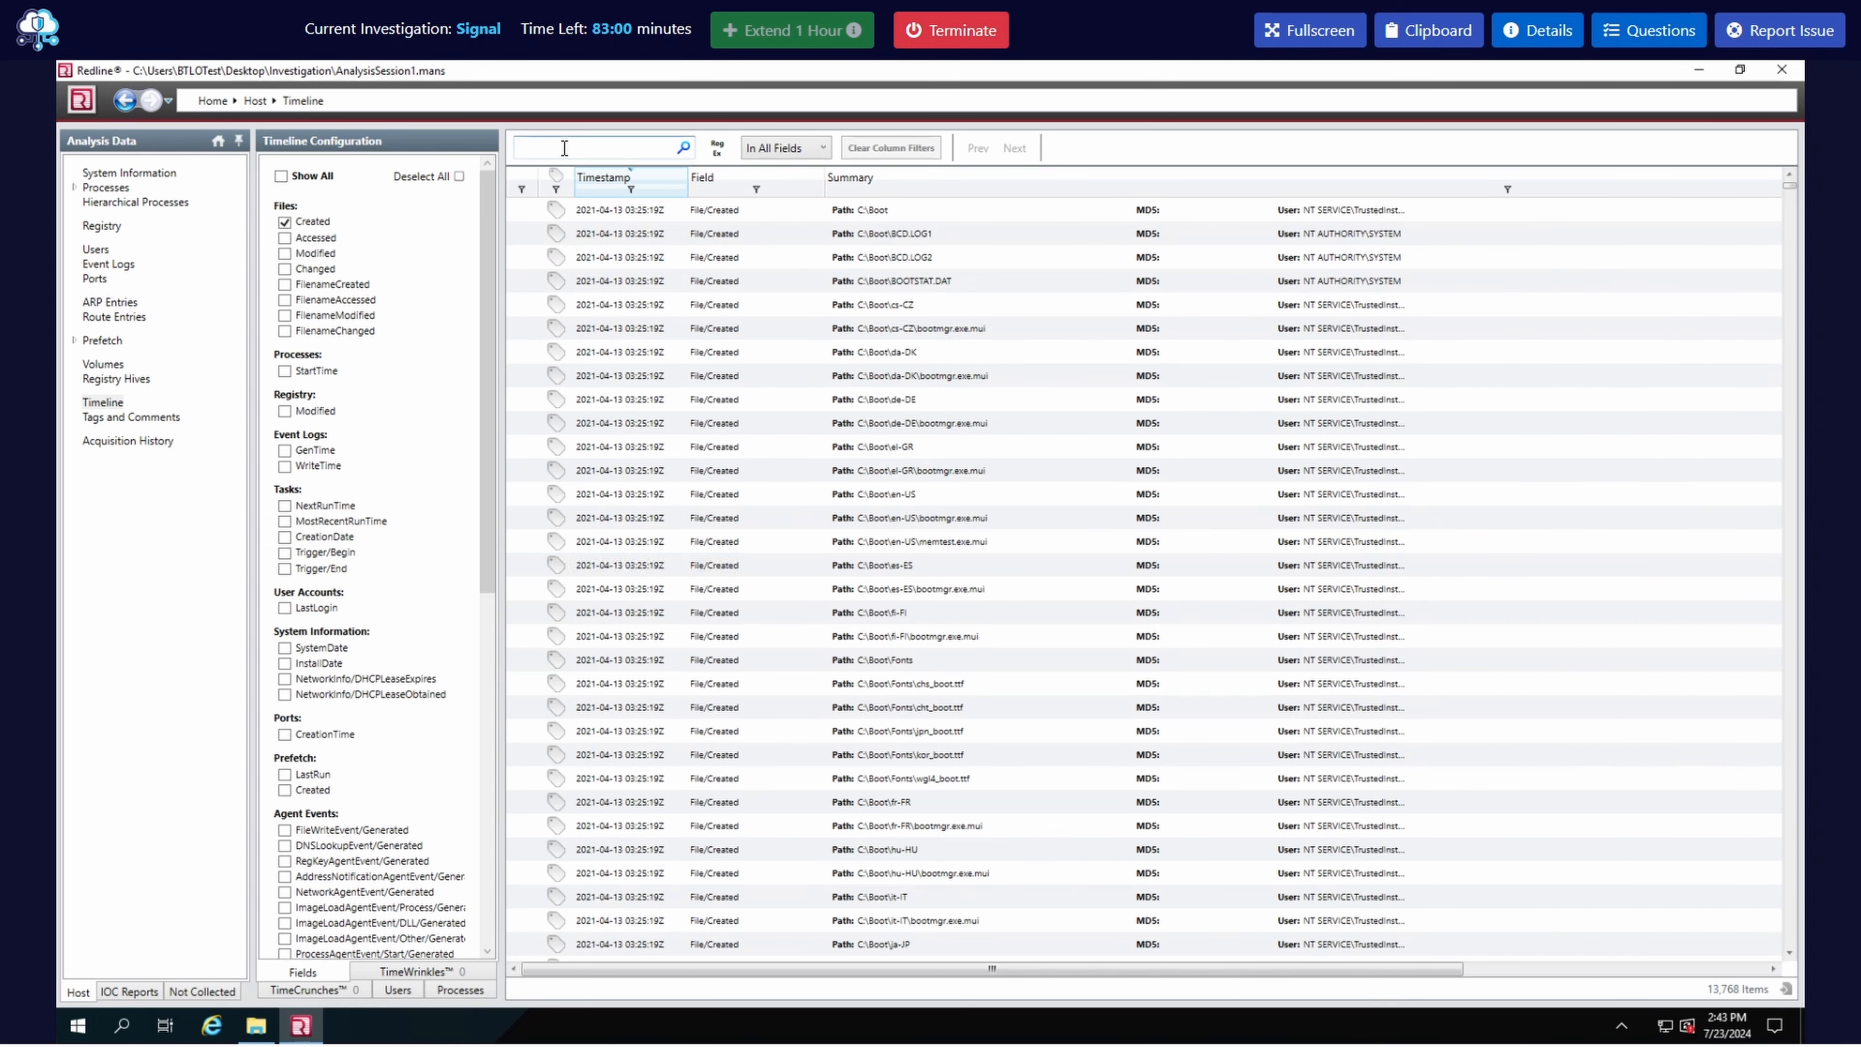
pyautogui.write('exe')
pyautogui.press('Return')
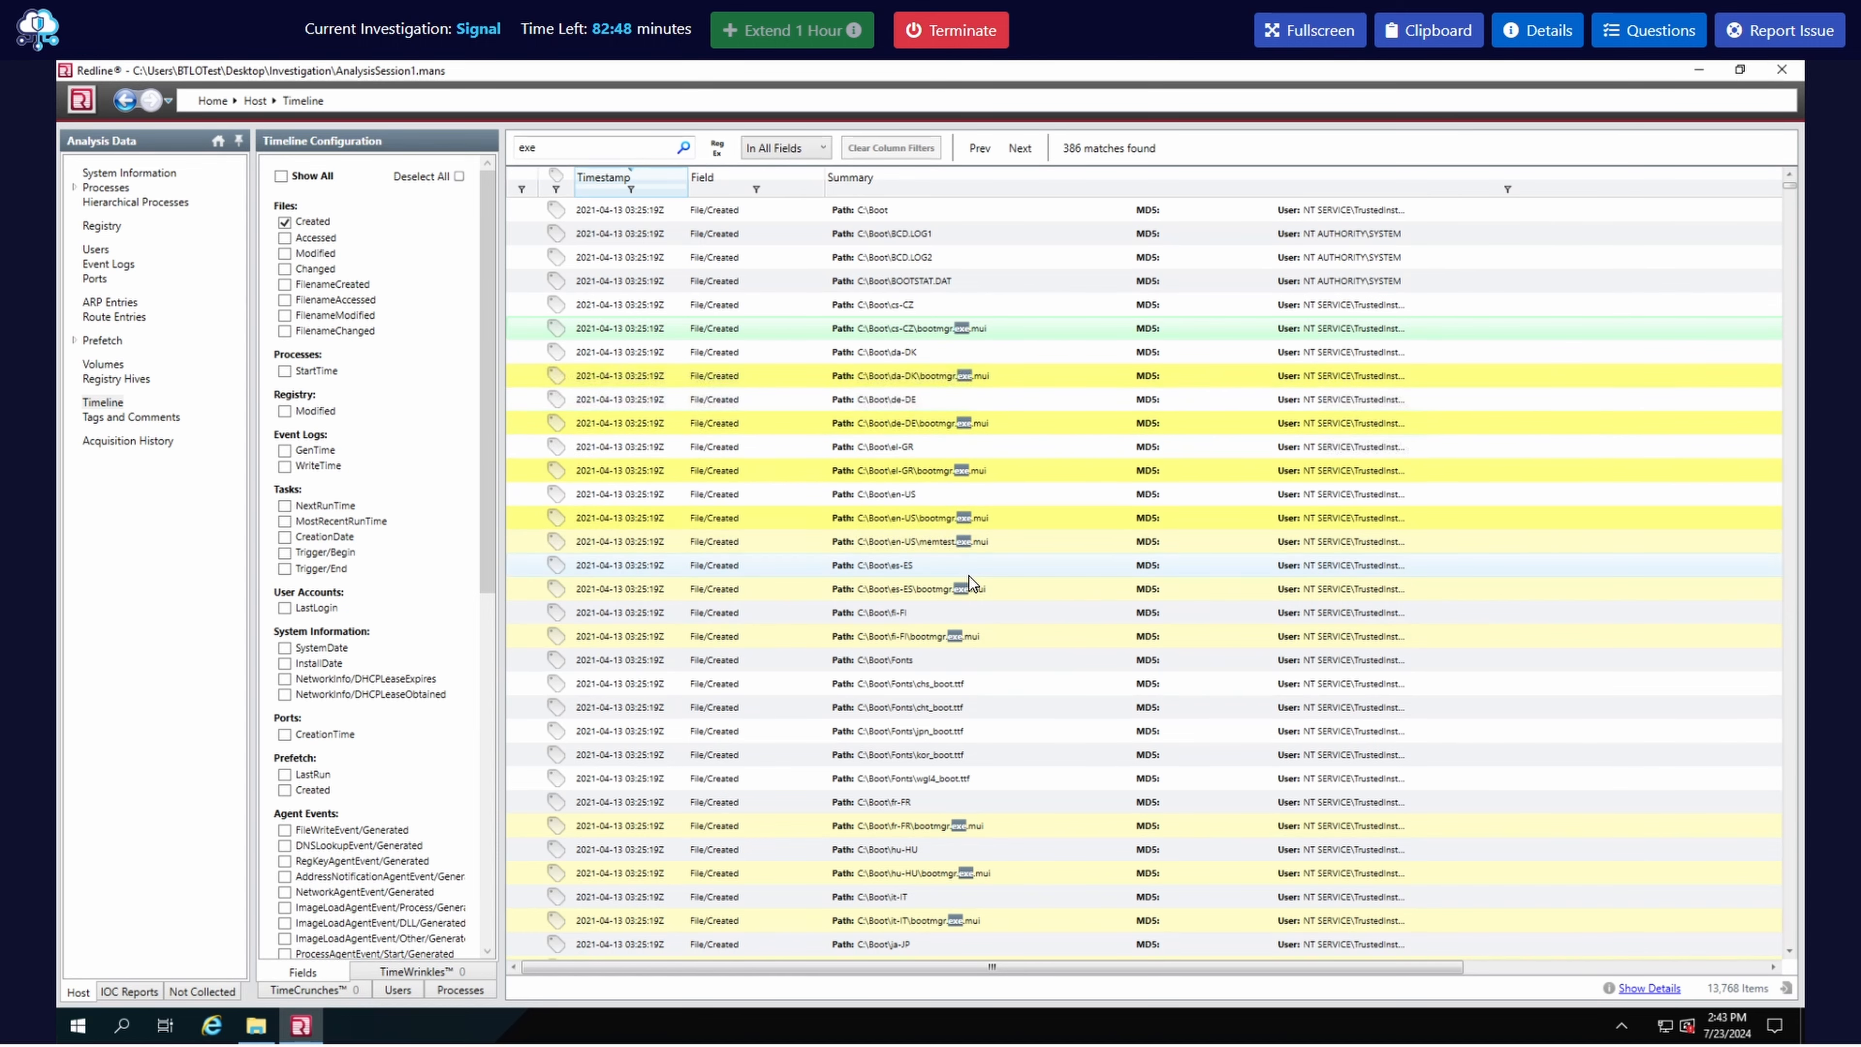
pyautogui.scroll(-4, 969, 577)
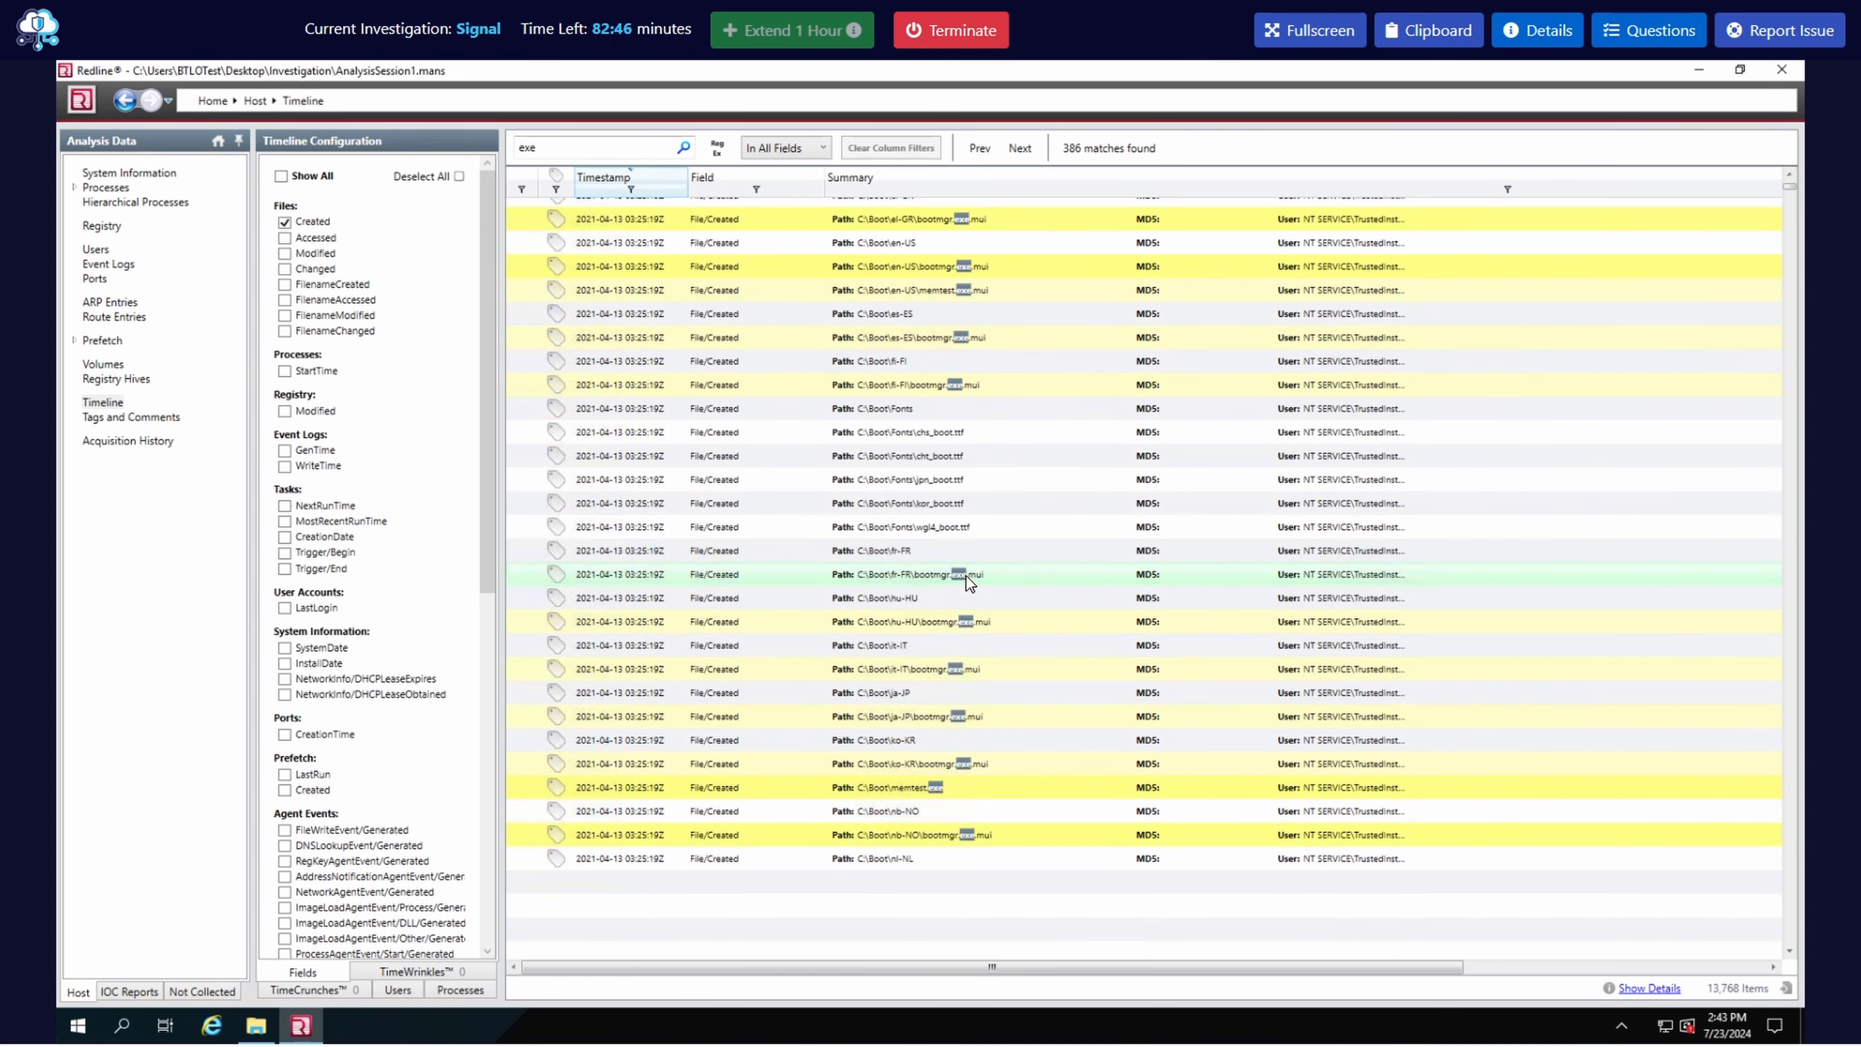
pyautogui.scroll(-3, 966, 576)
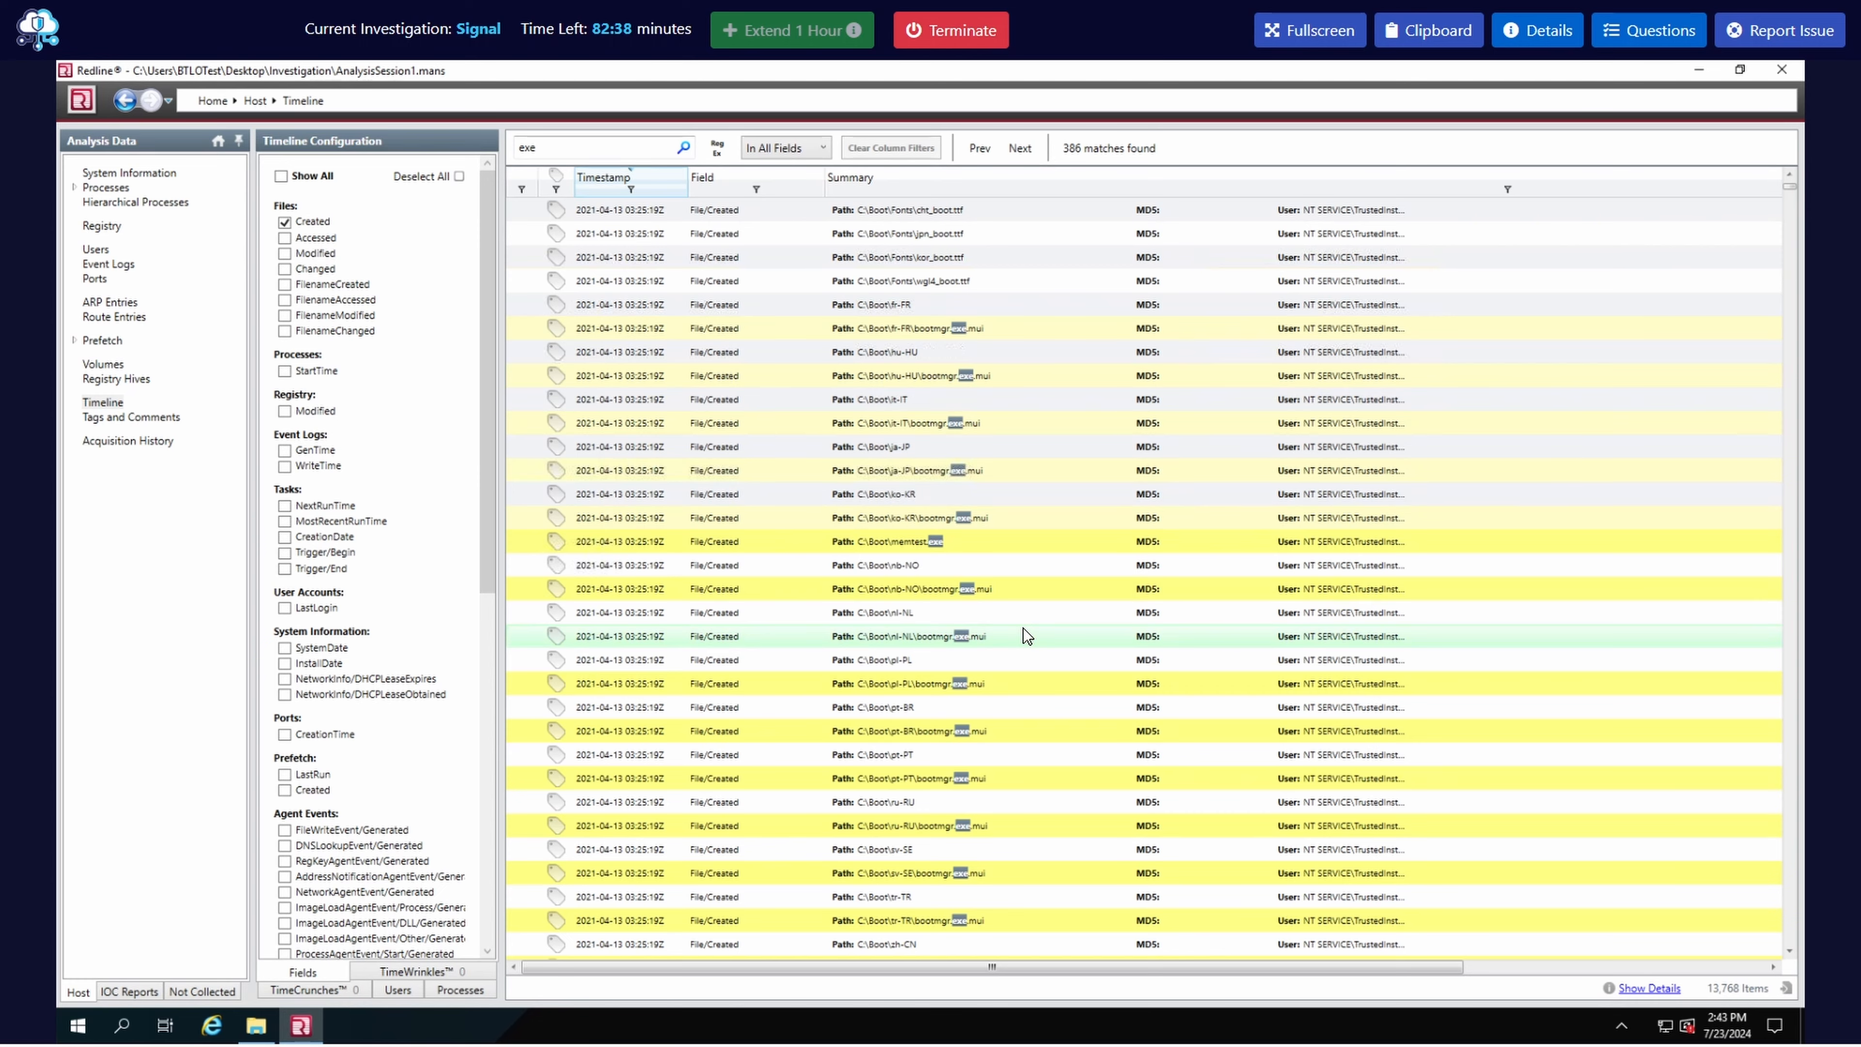
pyautogui.scroll(-1, 1024, 629)
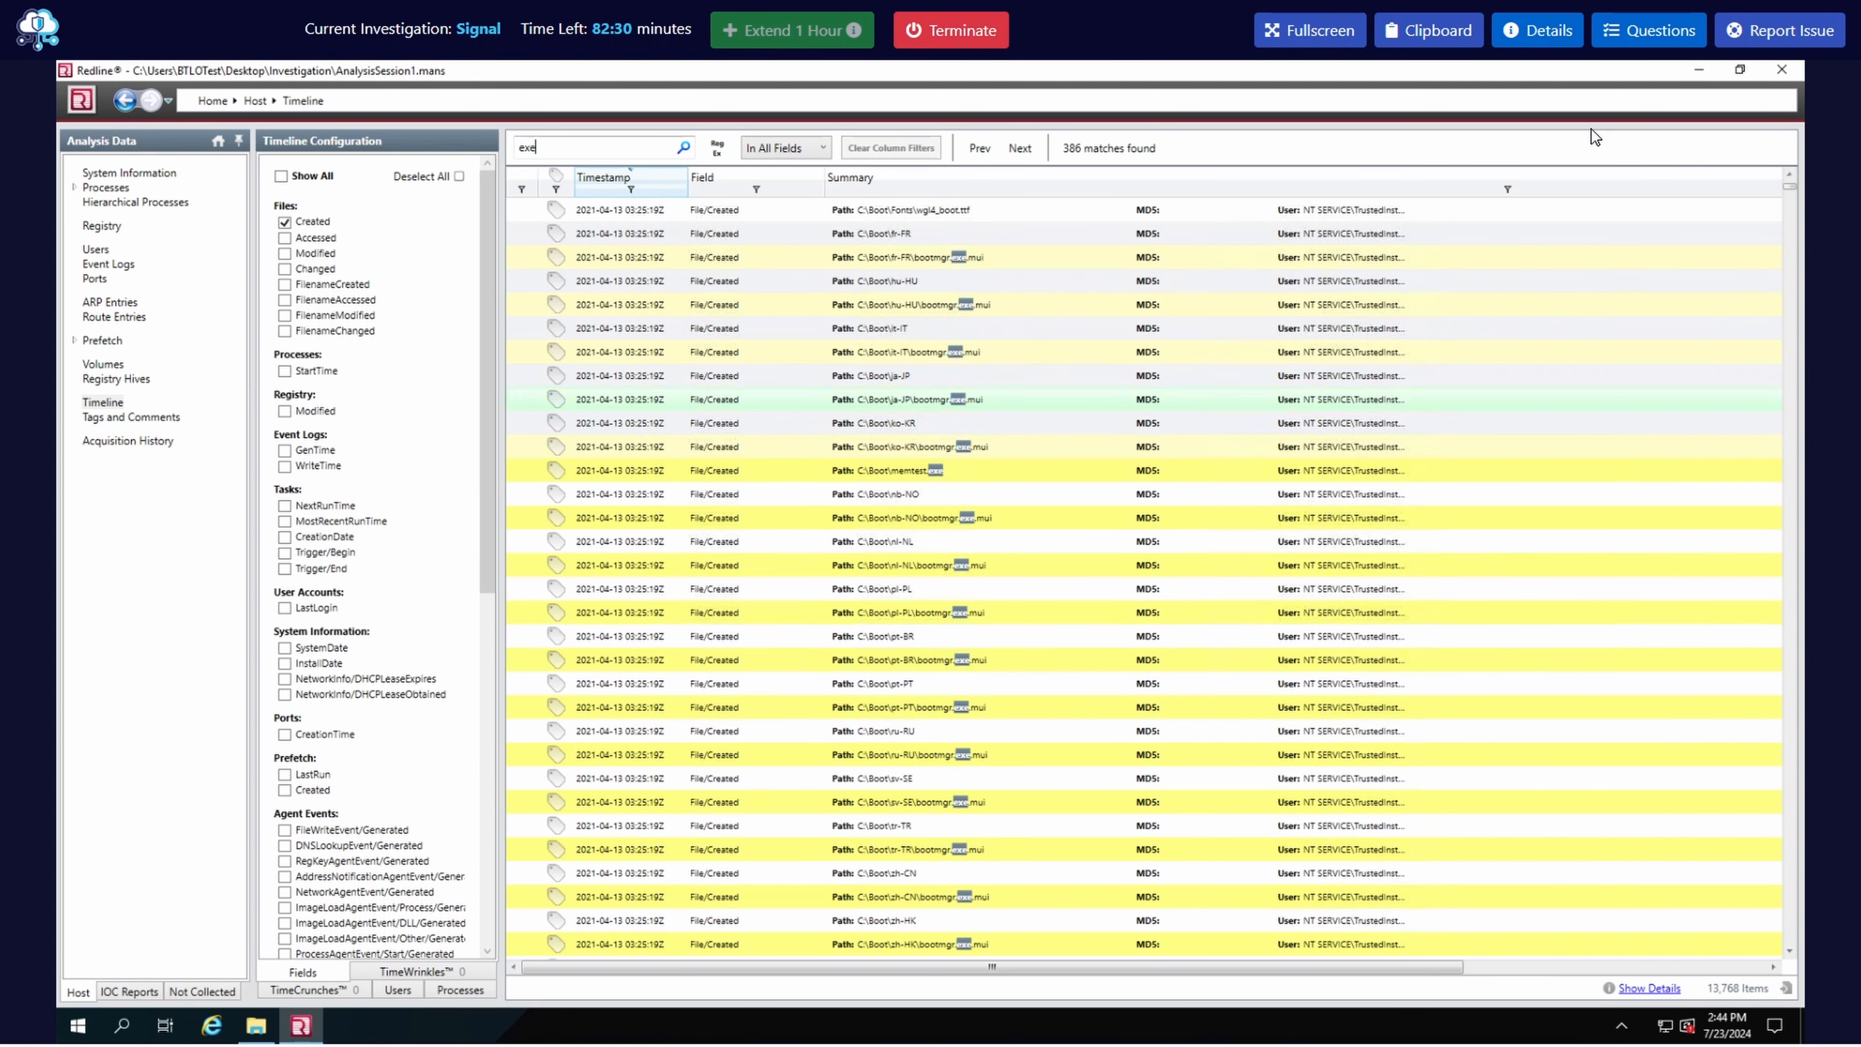
# - Reread the answered and open questions, then search the file creation timeline for Anydesk
pyautogui.click(1648, 30)
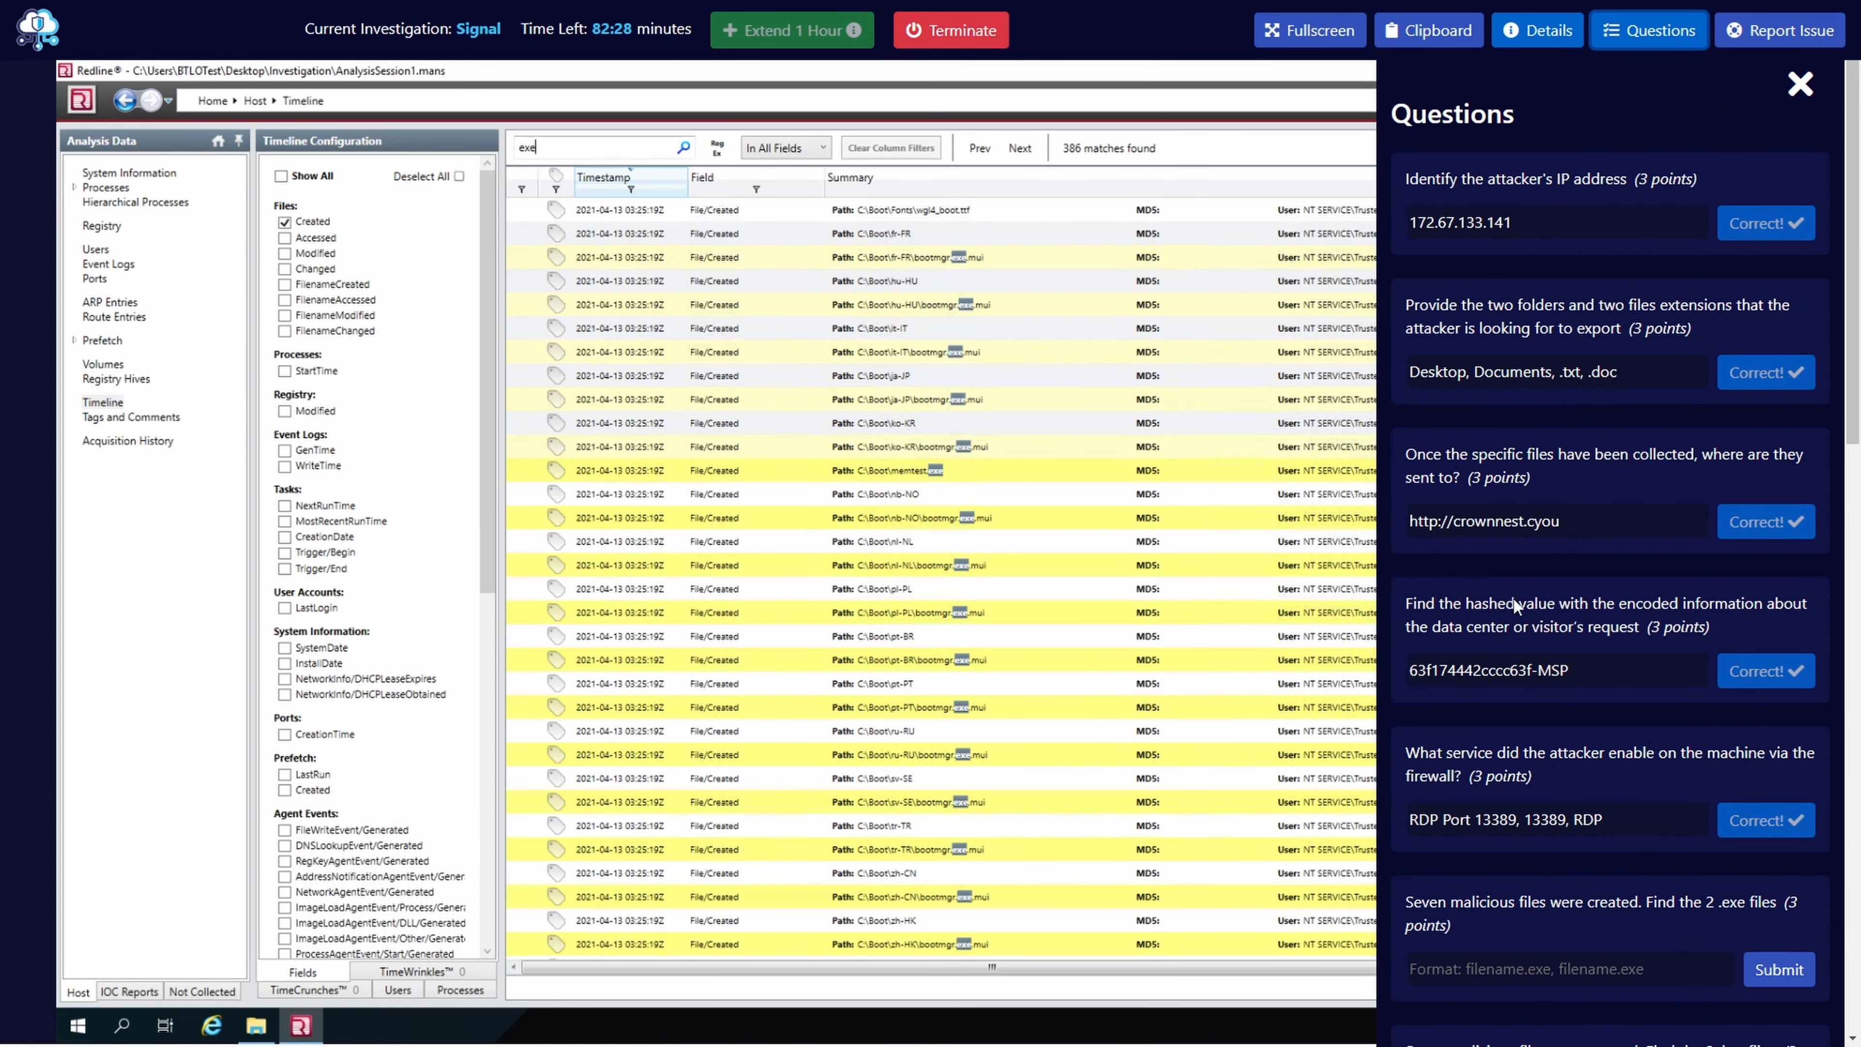
pyautogui.scroll(-1, 1513, 764)
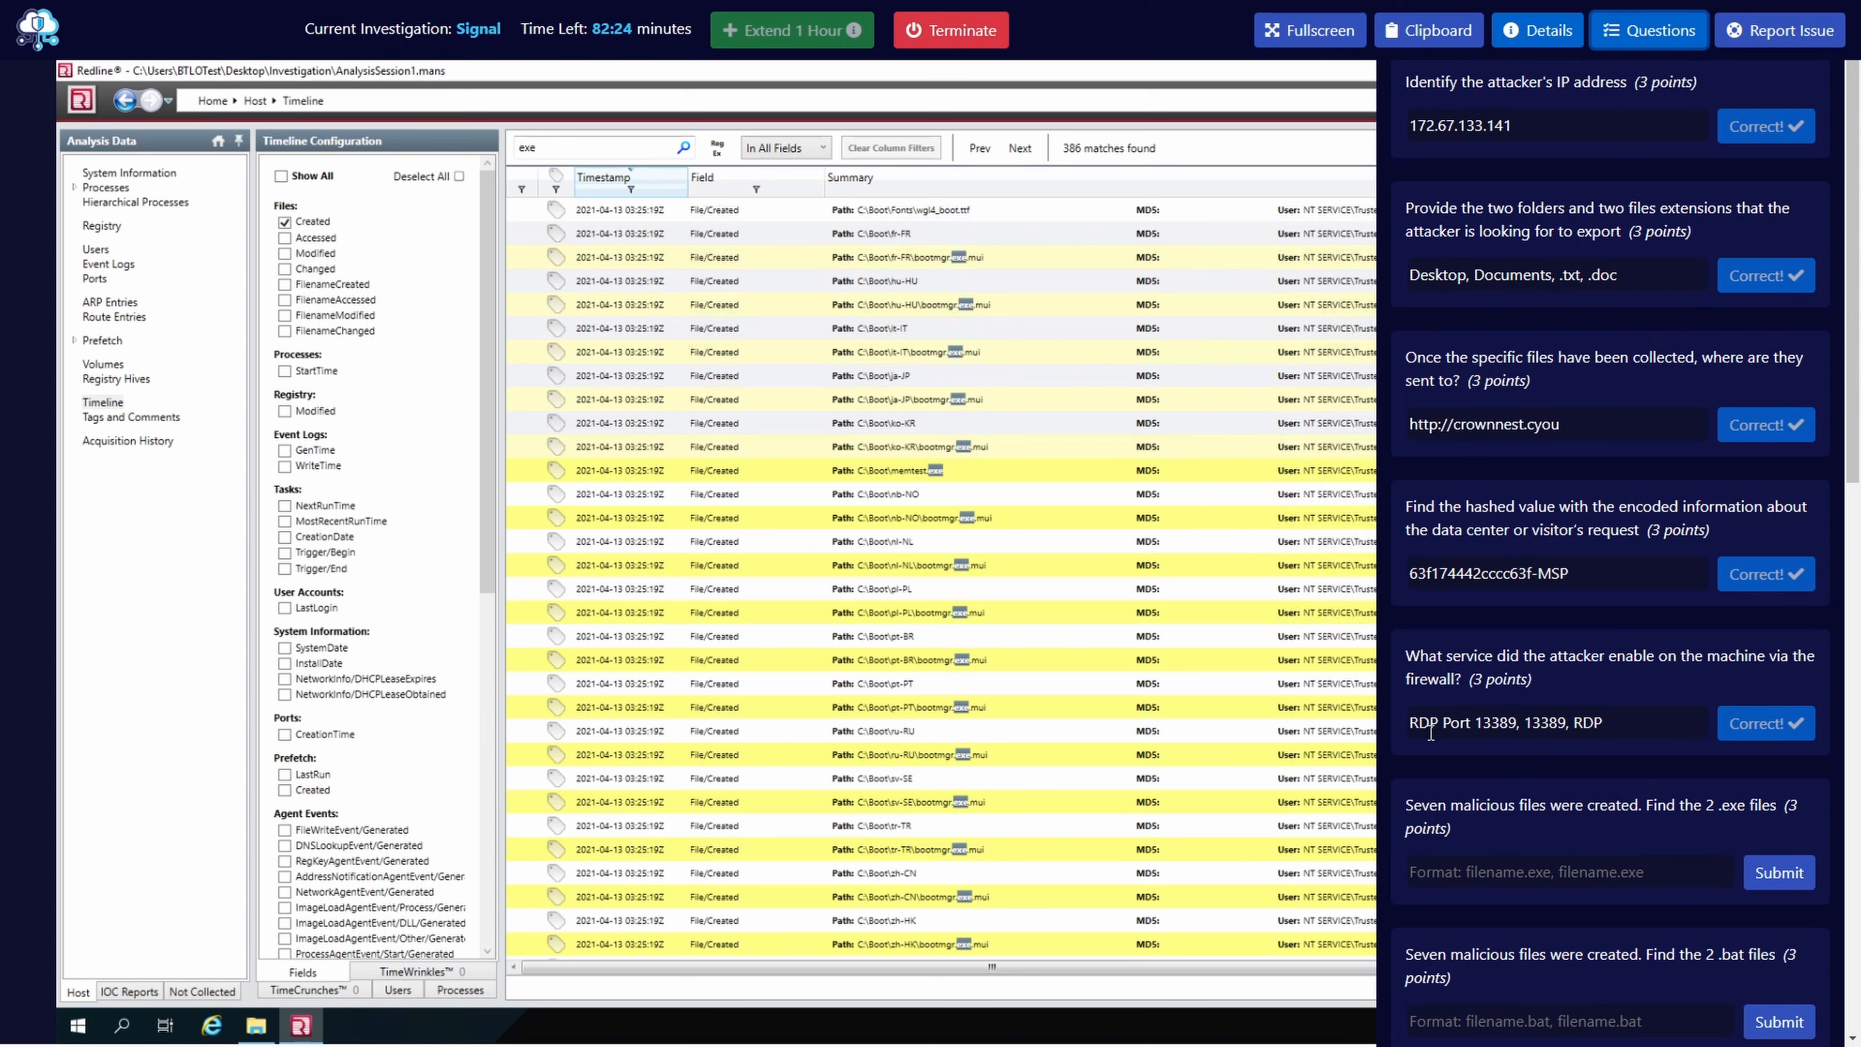
pyautogui.click(1658, 43)
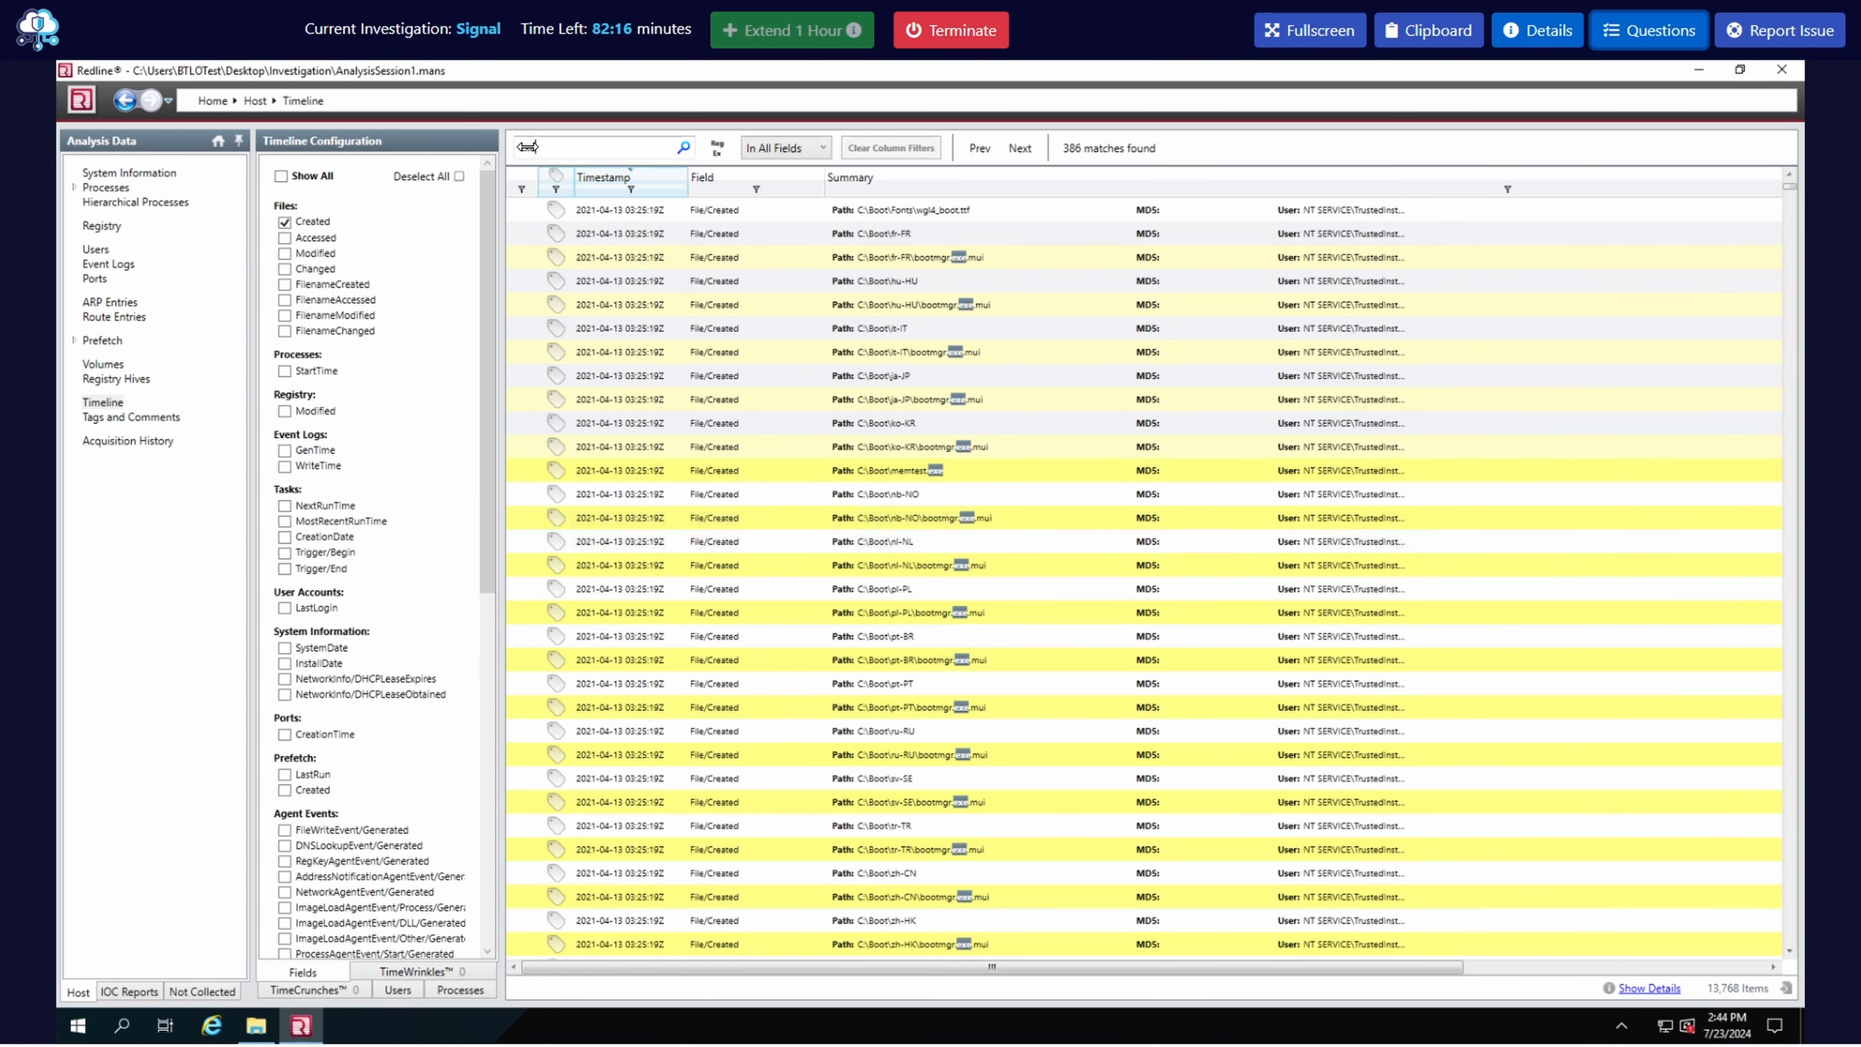
pyautogui.moveTo(541, 148); pyautogui.dragTo(502, 140)
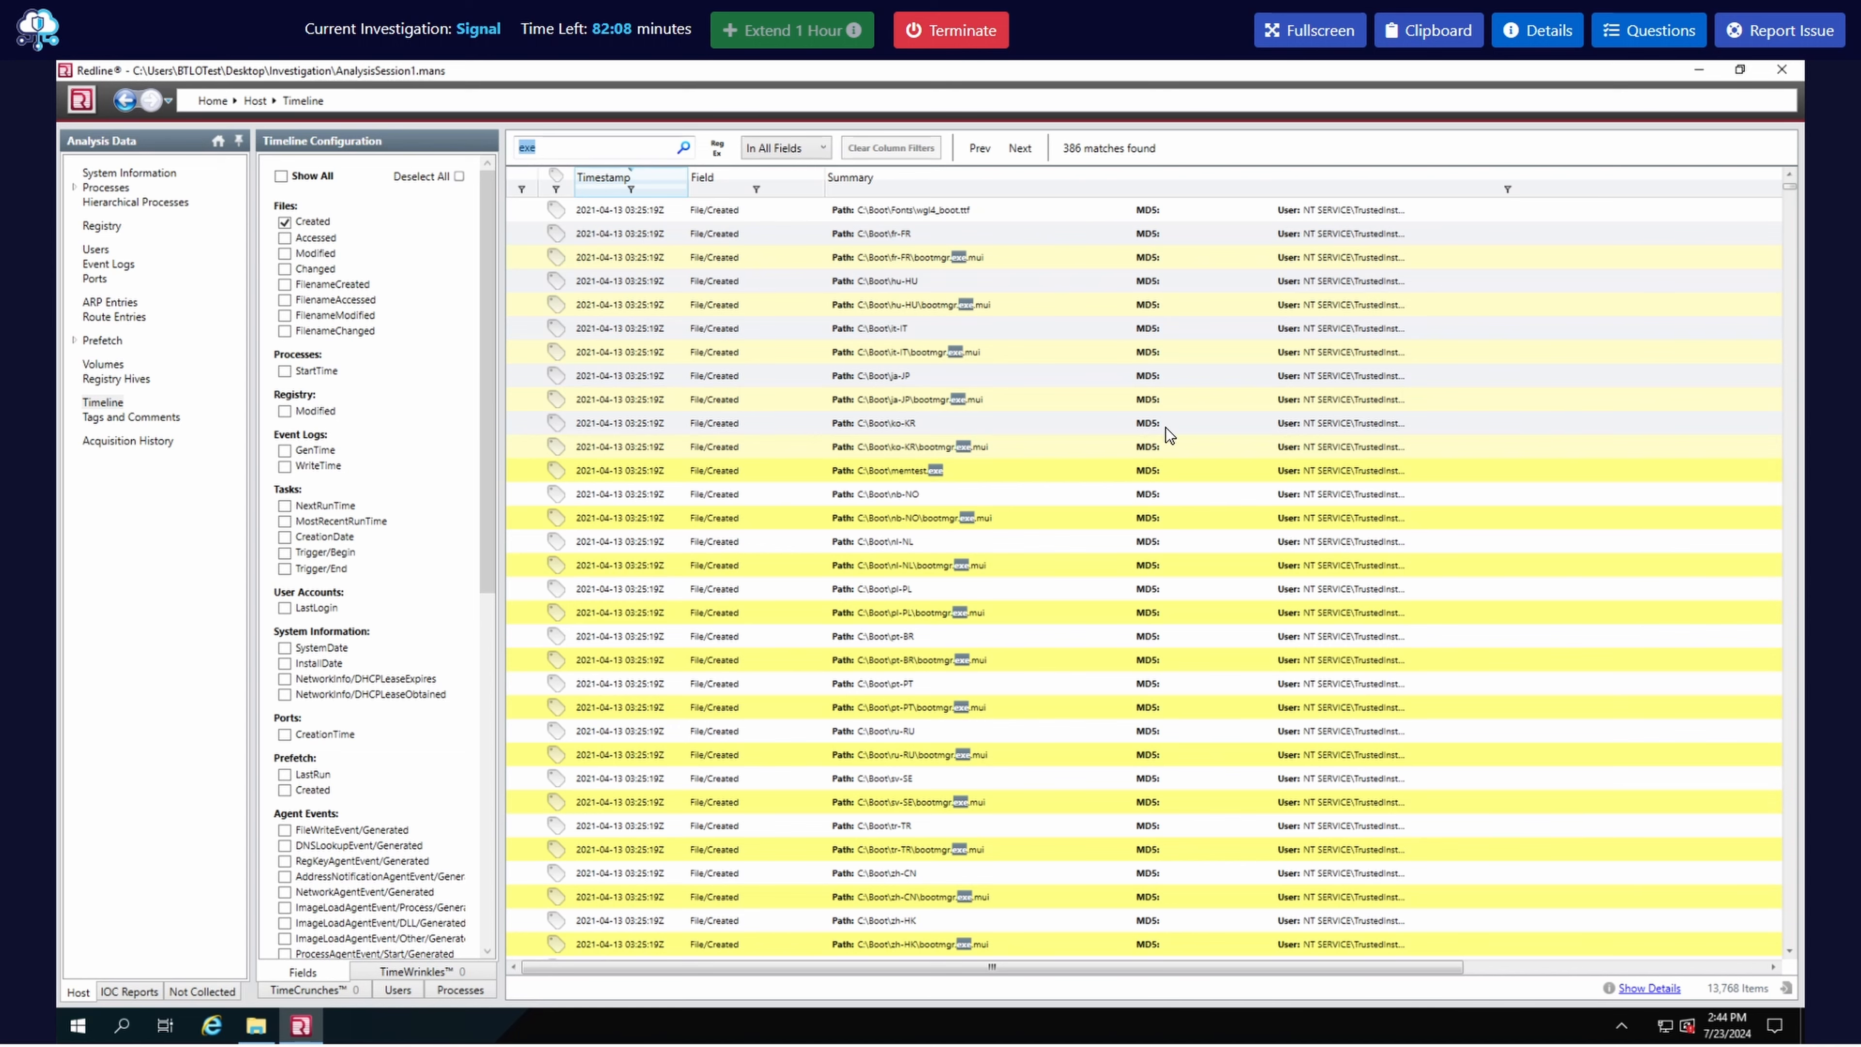
pyautogui.click(1650, 30)
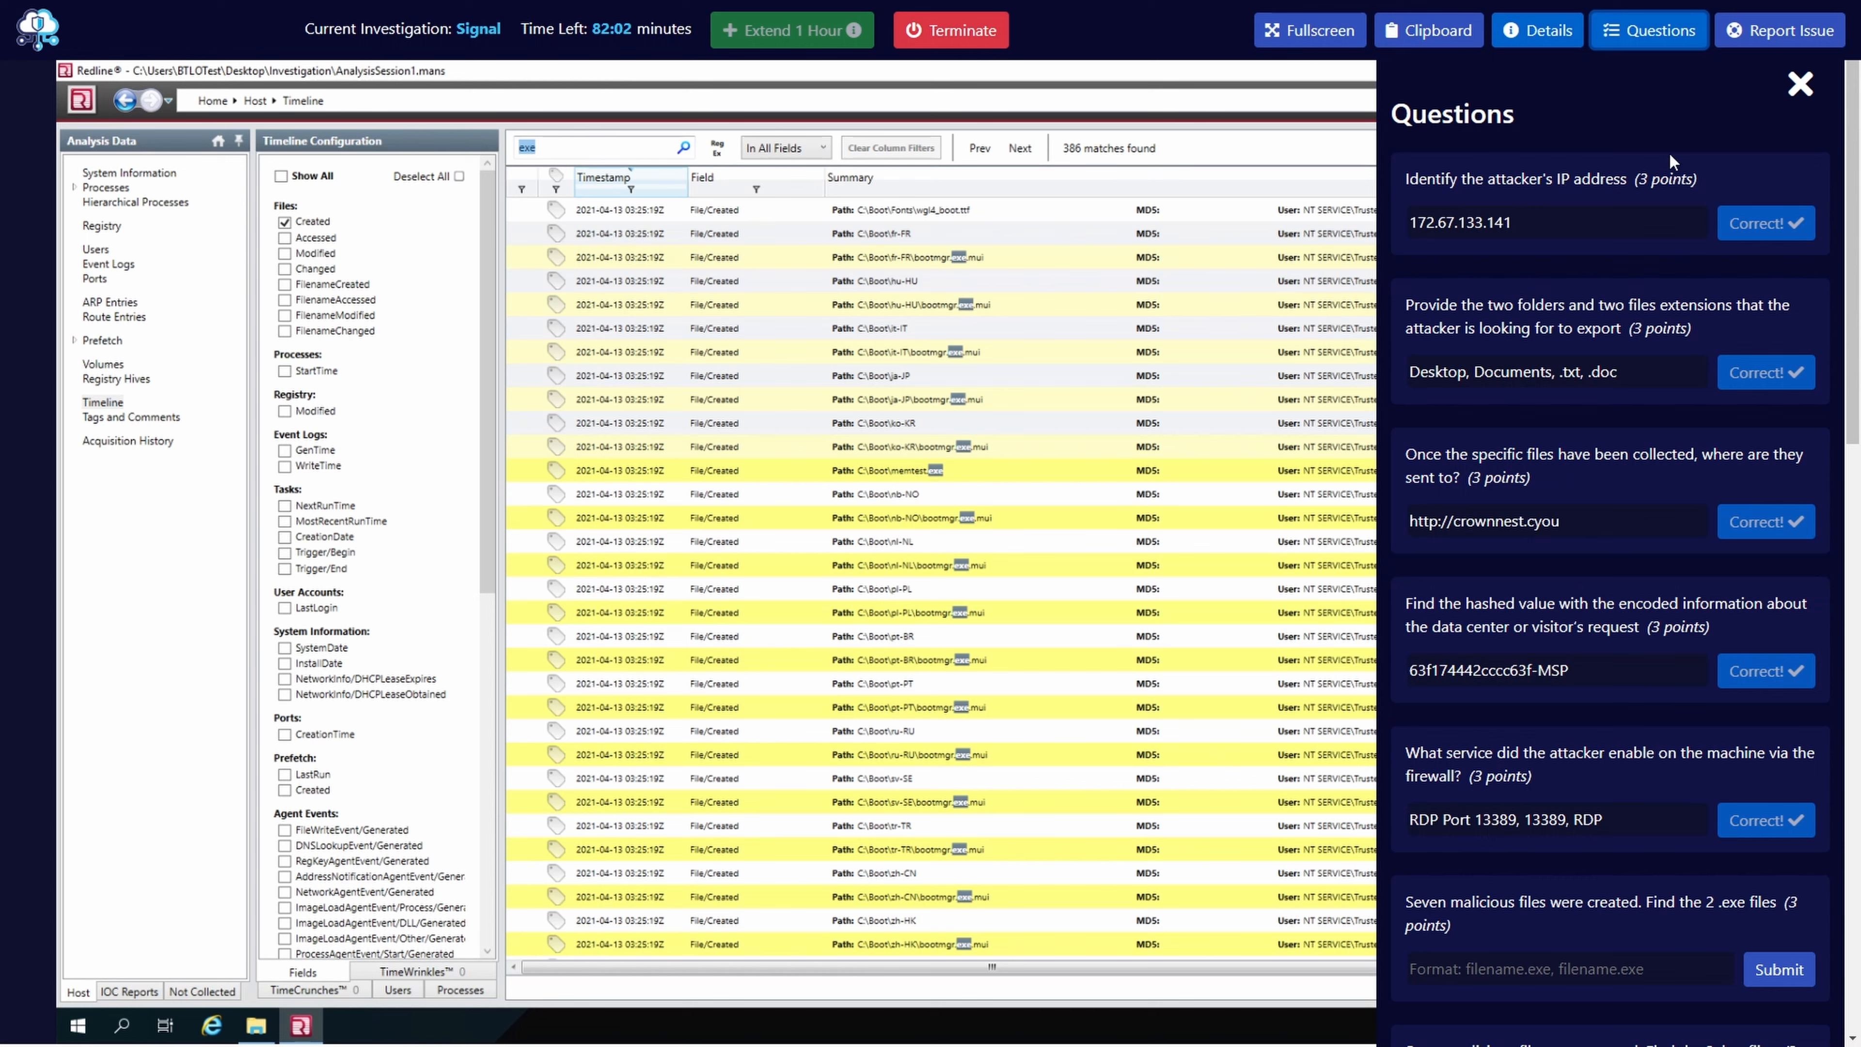
pyautogui.click(1645, 31)
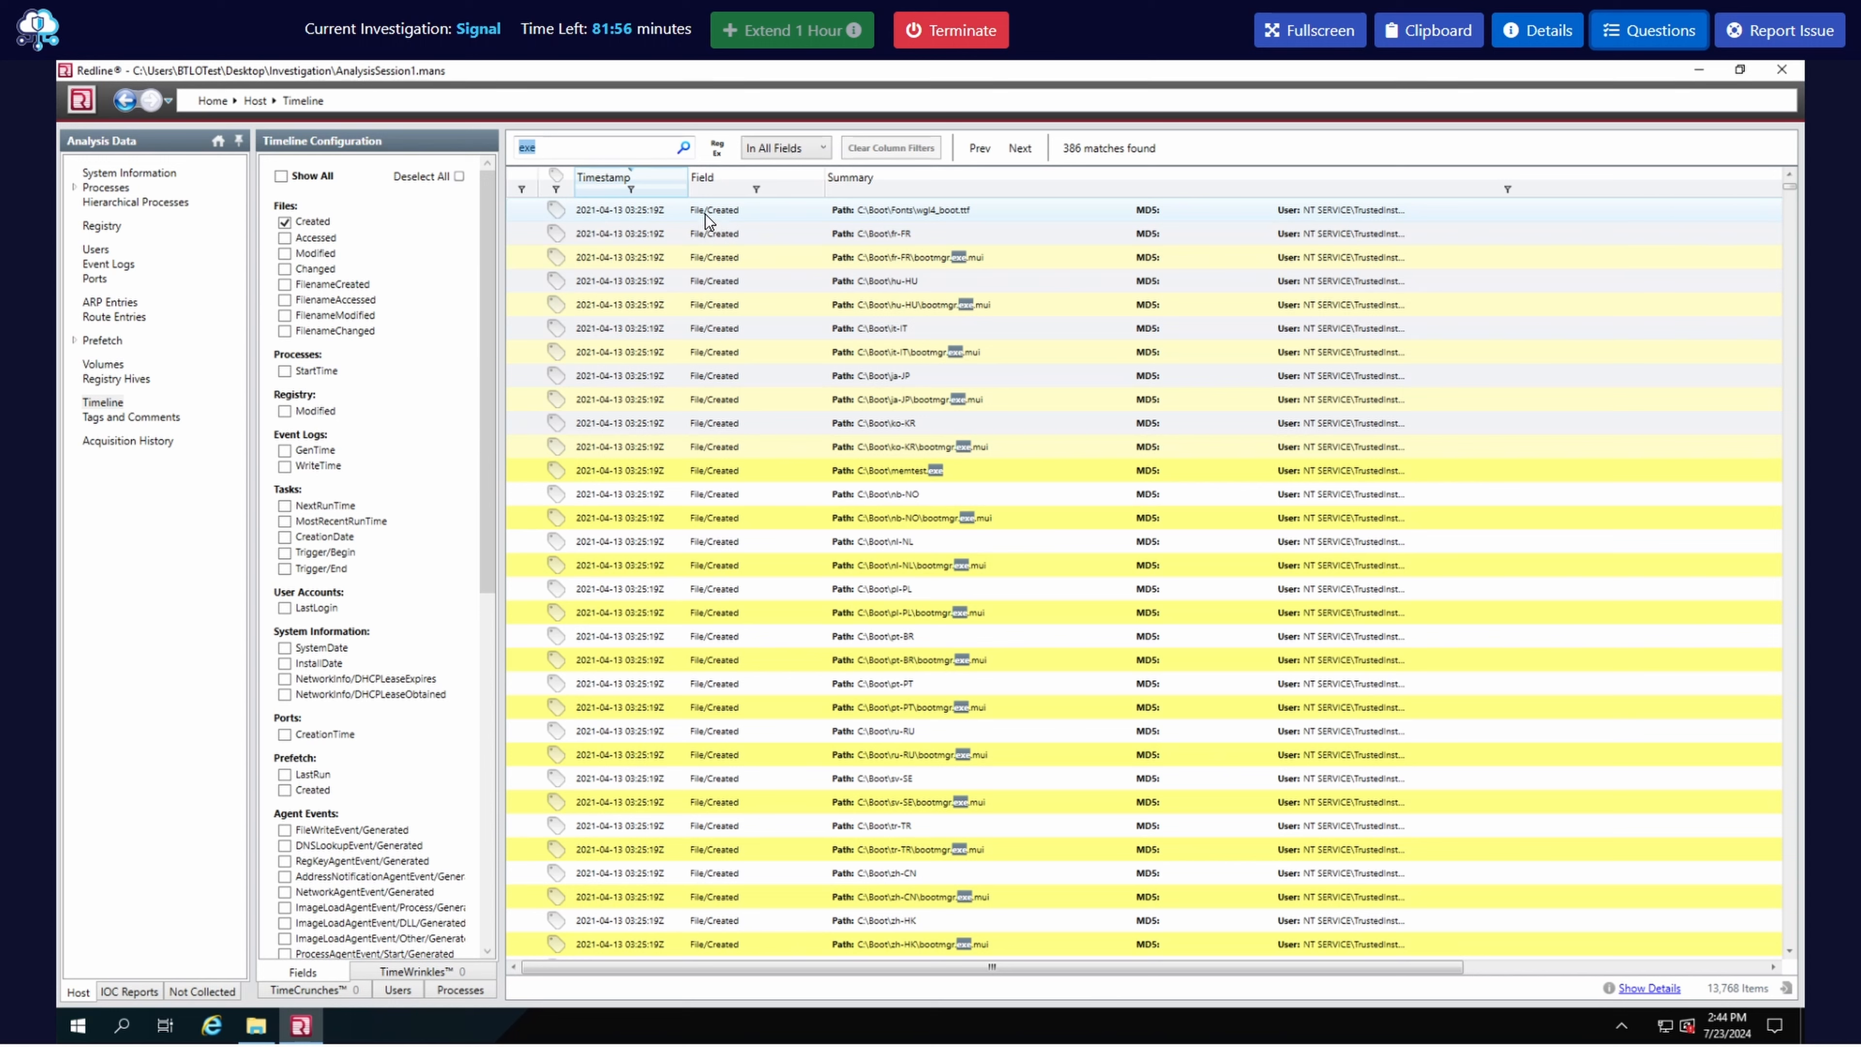
pyautogui.click(591, 151)
pyautogui.hotkey('ctrl', 'a')
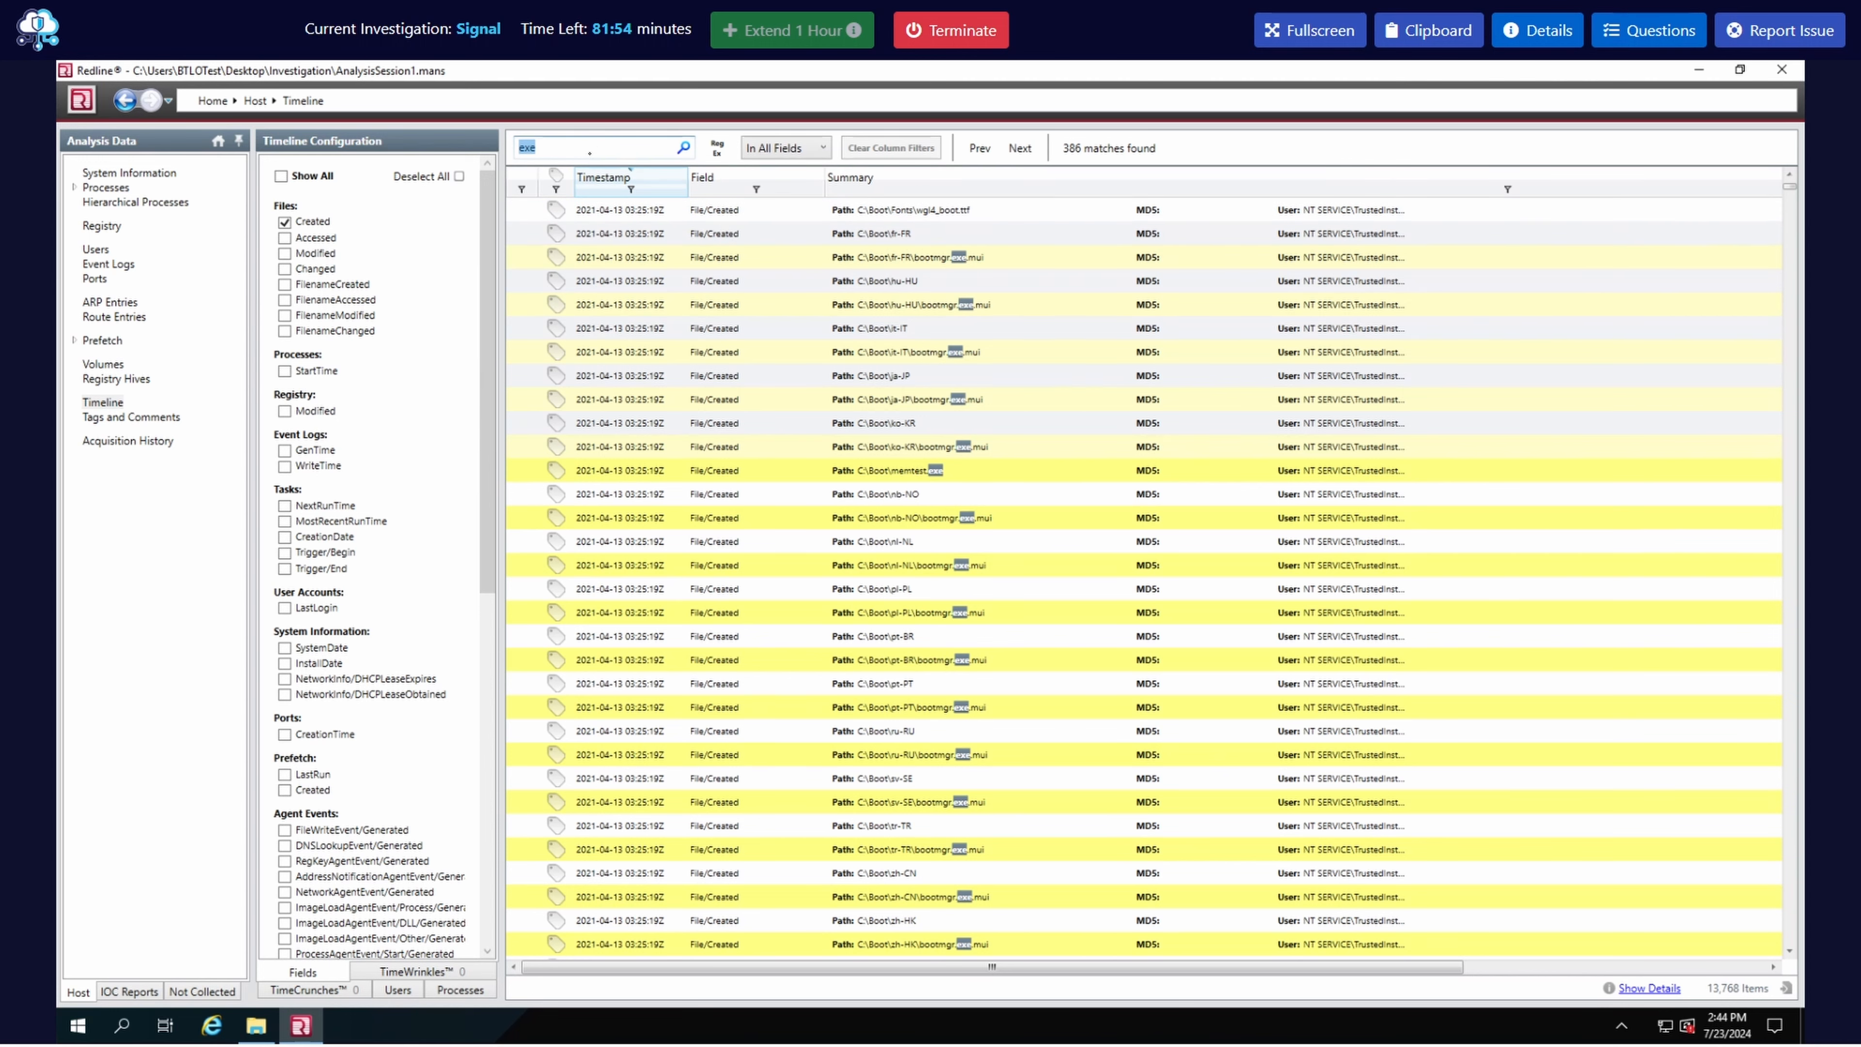
pyautogui.write('Anydesk')
pyautogui.click(684, 147)
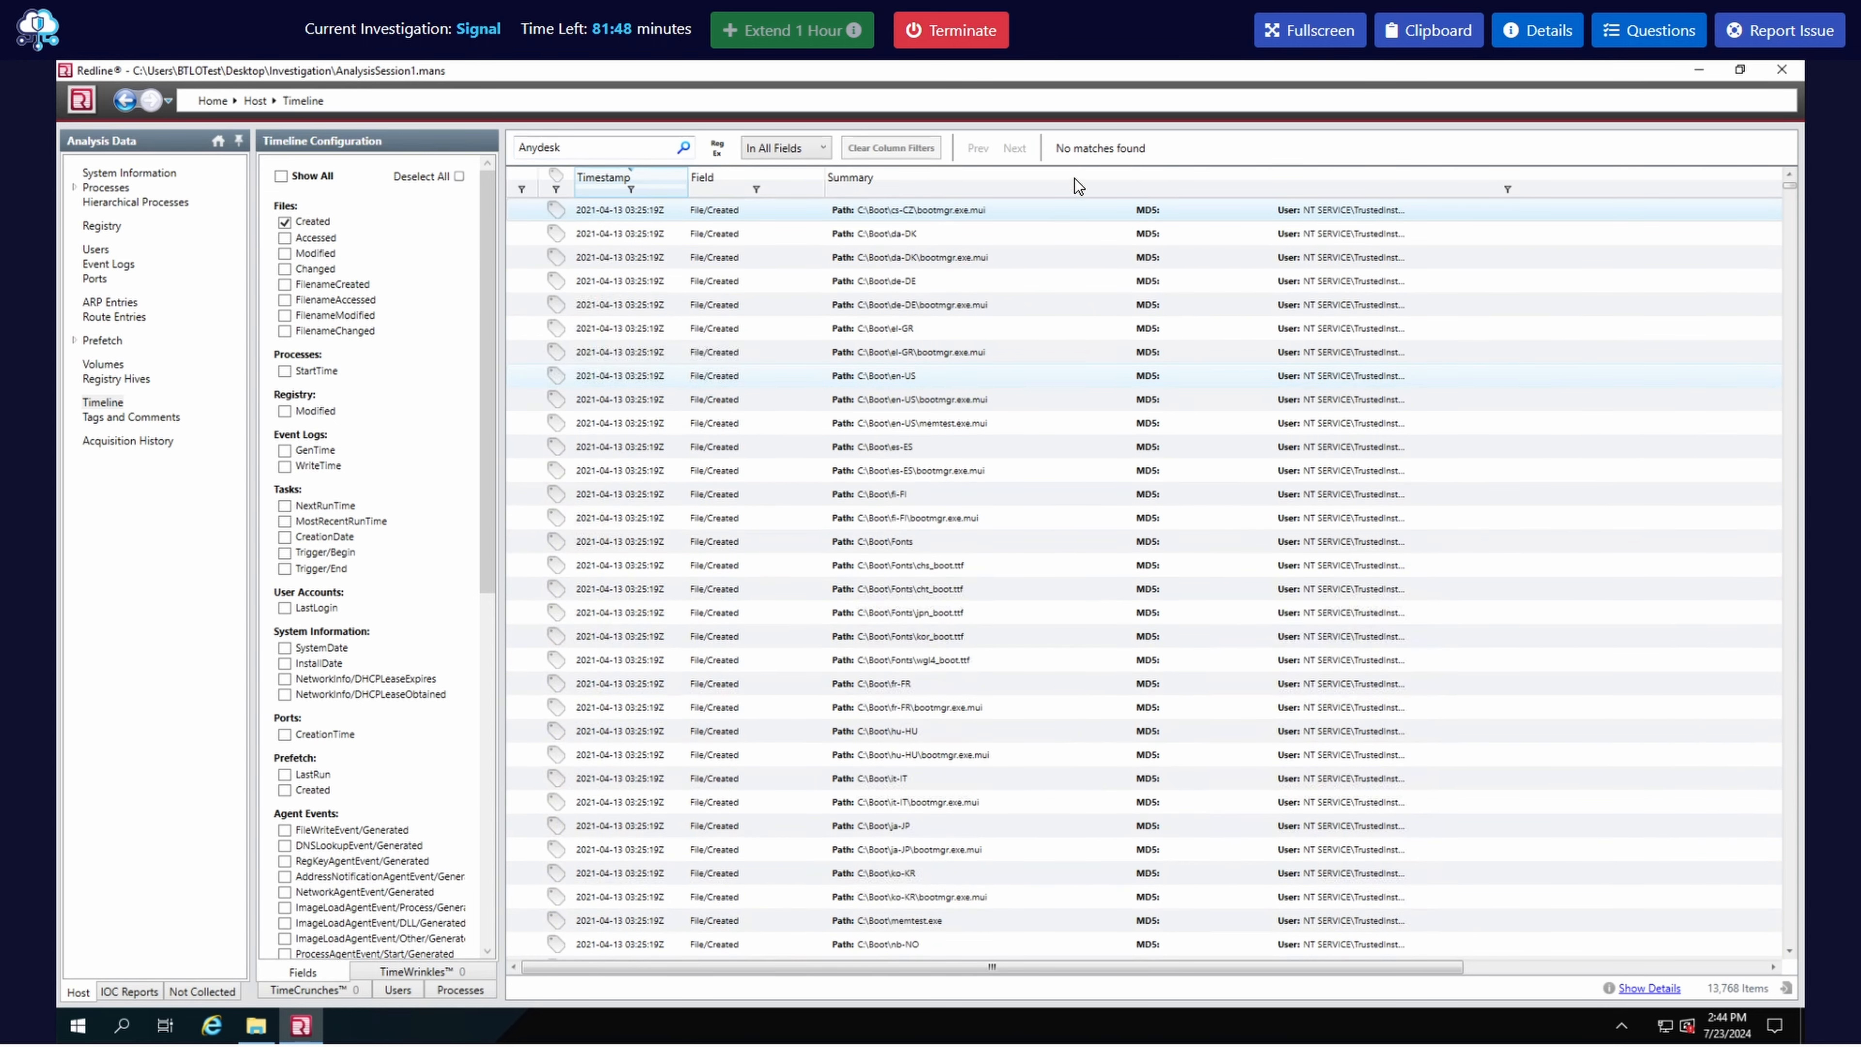
# - Search the timeline for RDP and examine the created files around the first matches
pyautogui.doubleClick(632, 152)
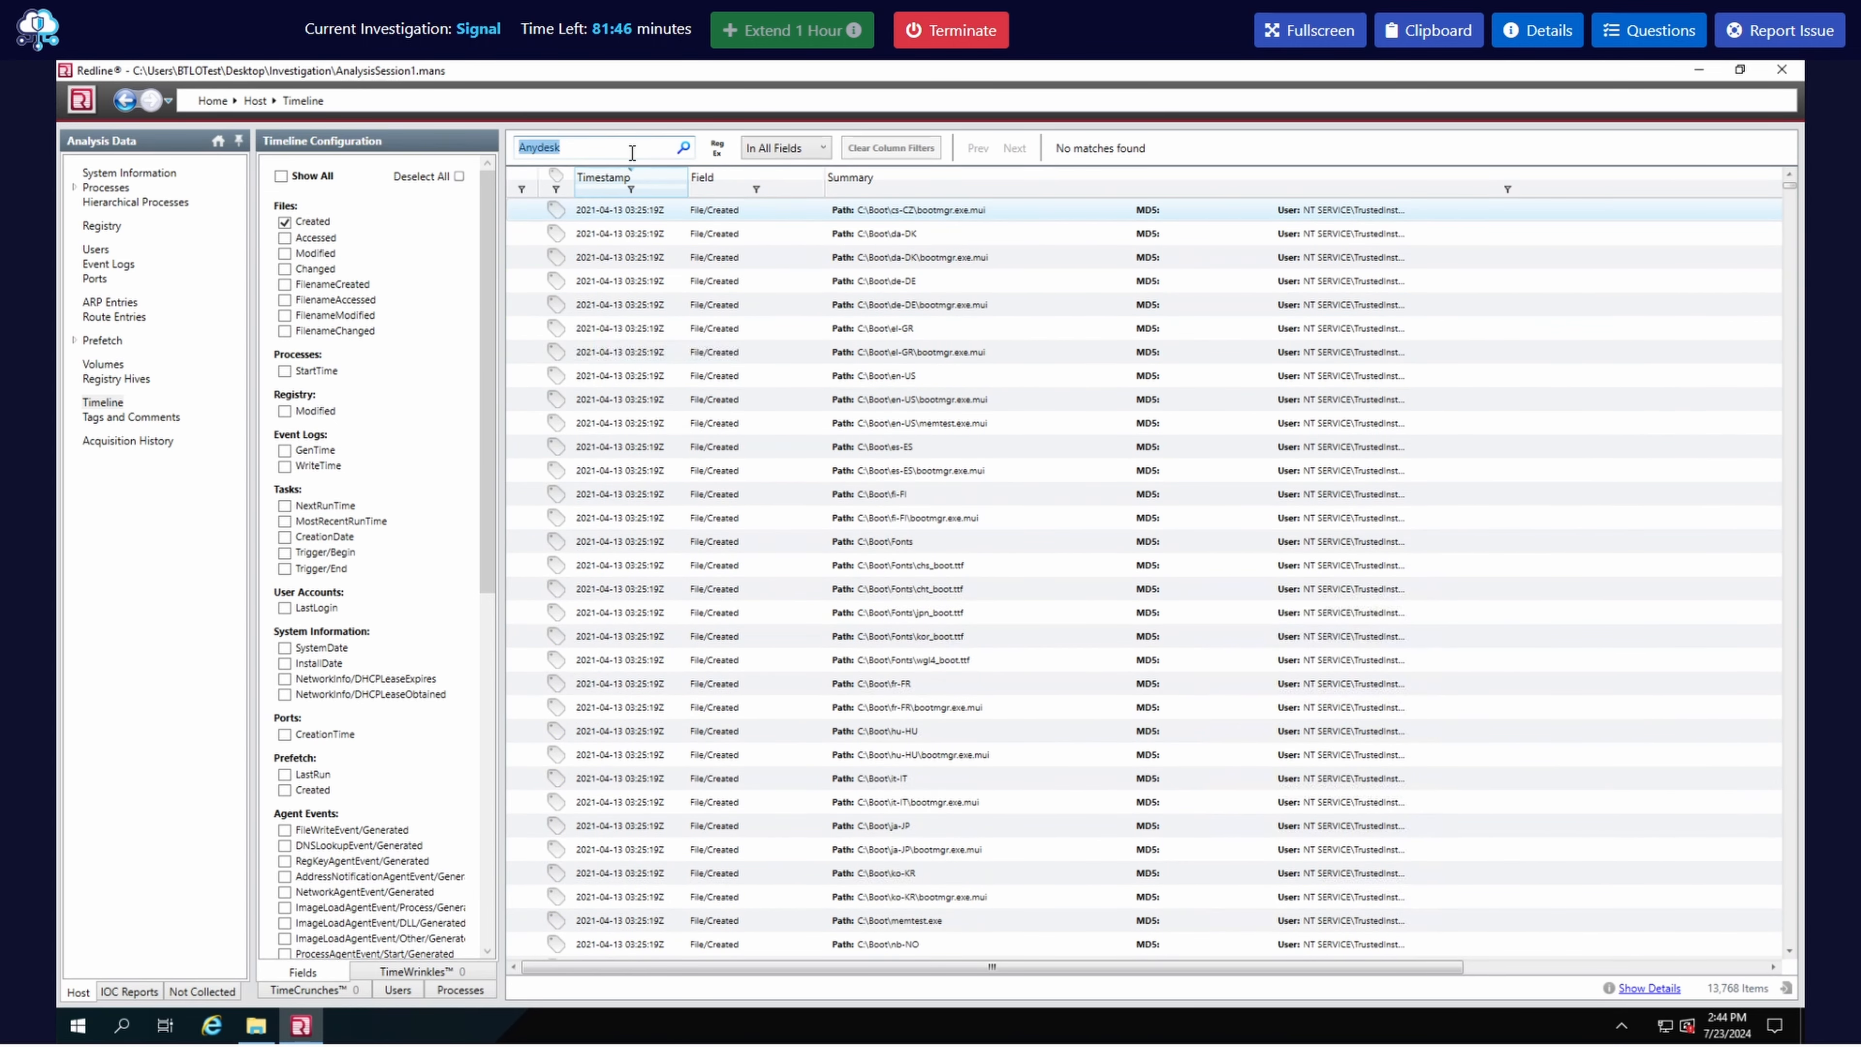
pyautogui.write('RDp')
pyautogui.write('P')
pyautogui.click(683, 147)
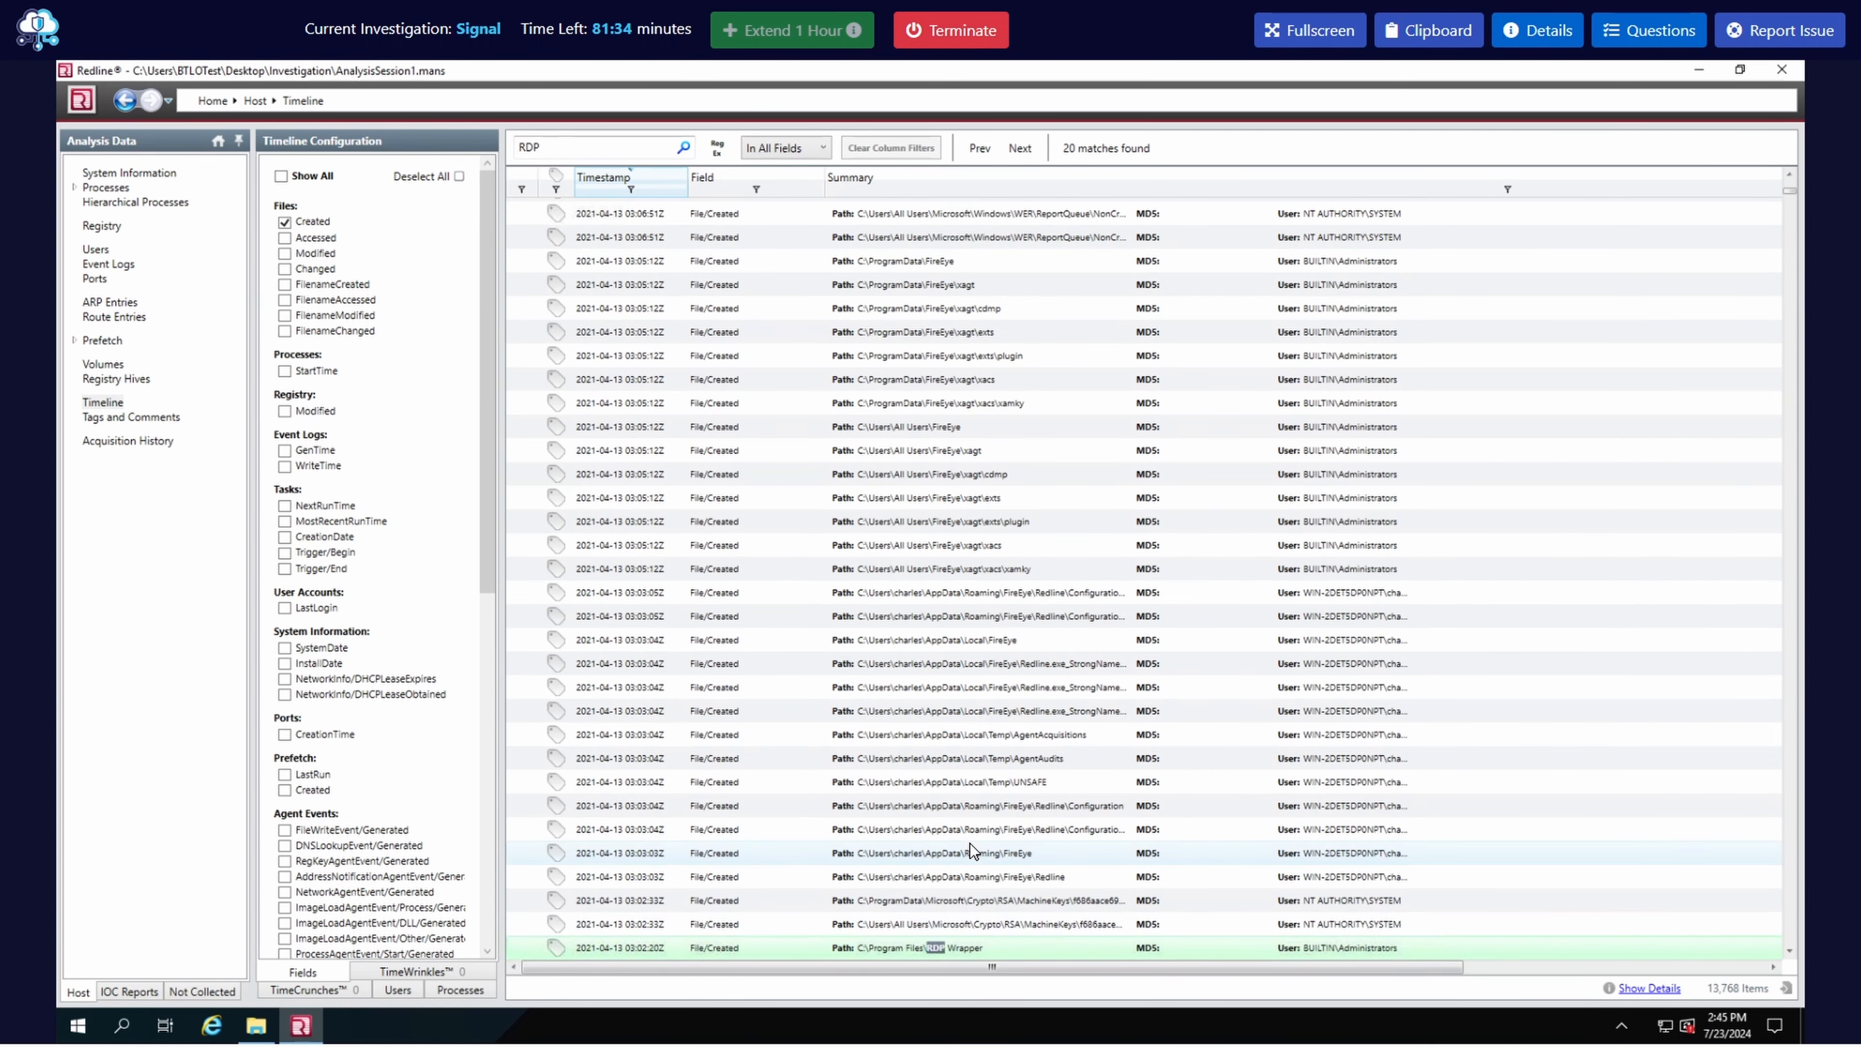
pyautogui.scroll(-1, 970, 844)
pyautogui.scroll(-2, 971, 840)
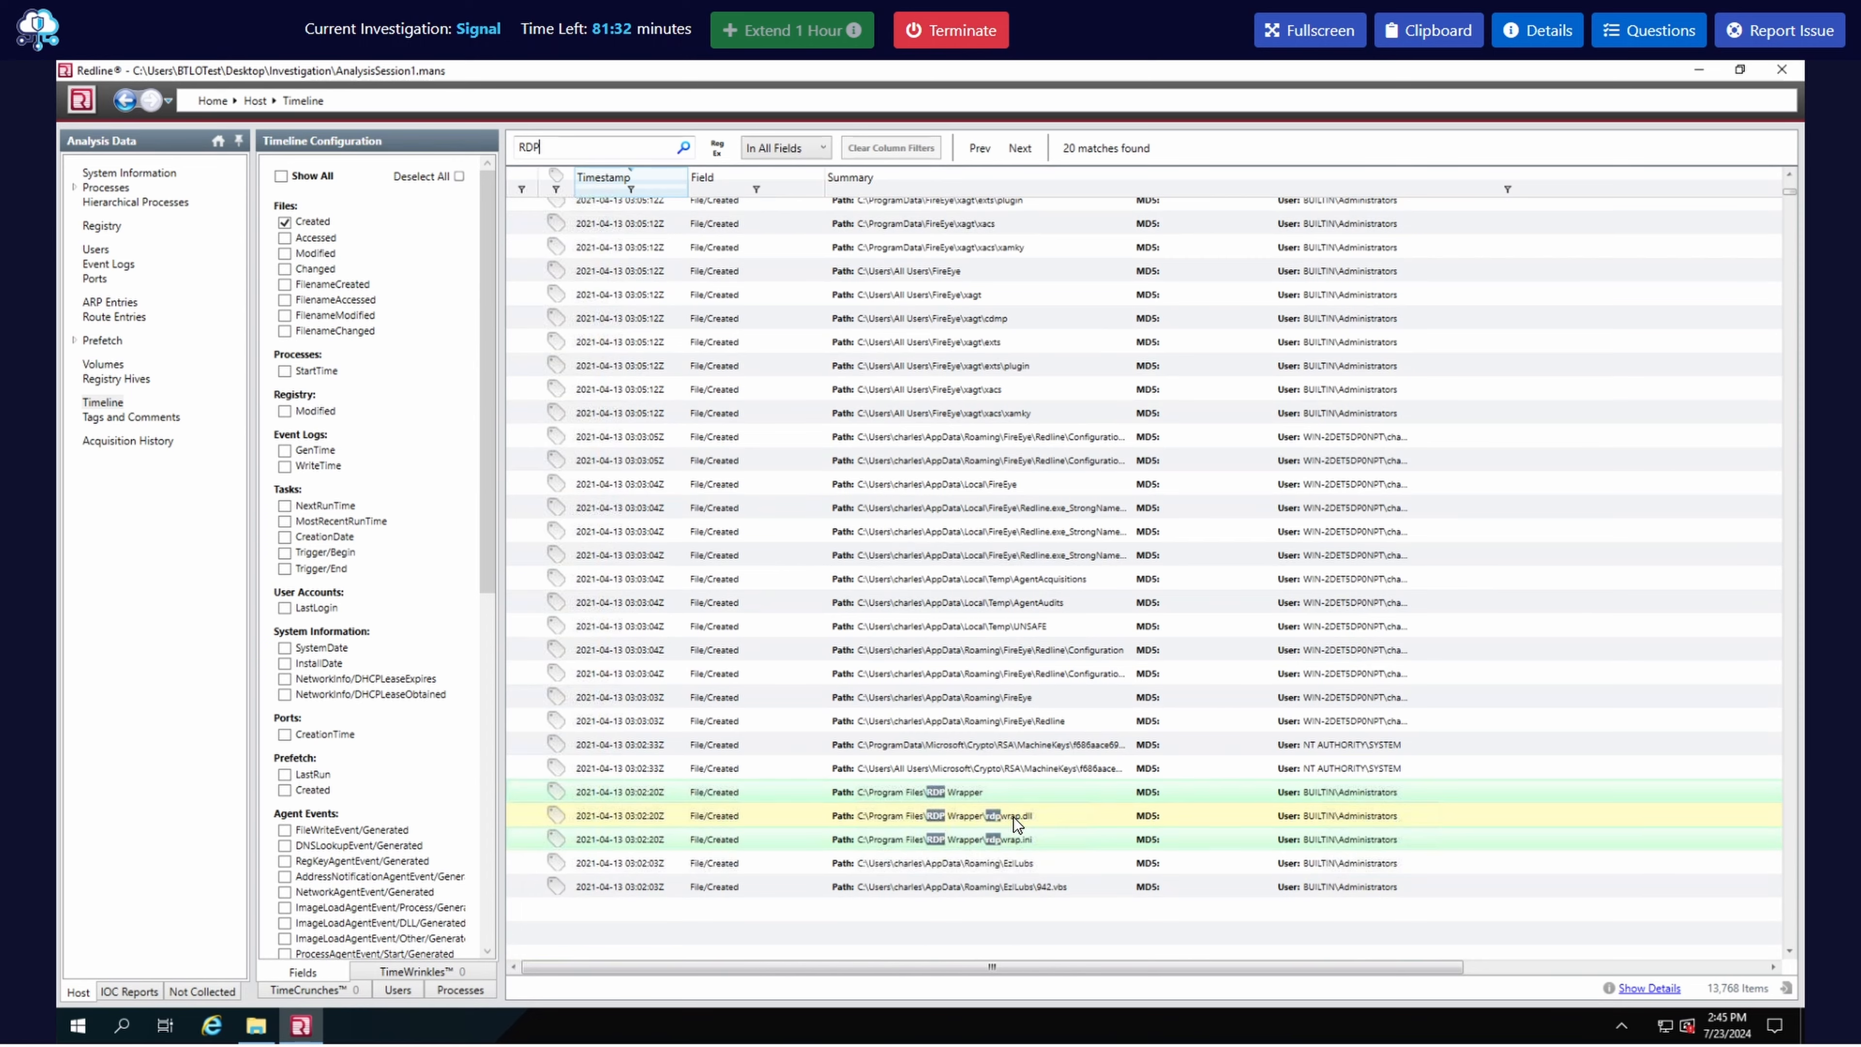
pyautogui.scroll(-5, 1014, 817)
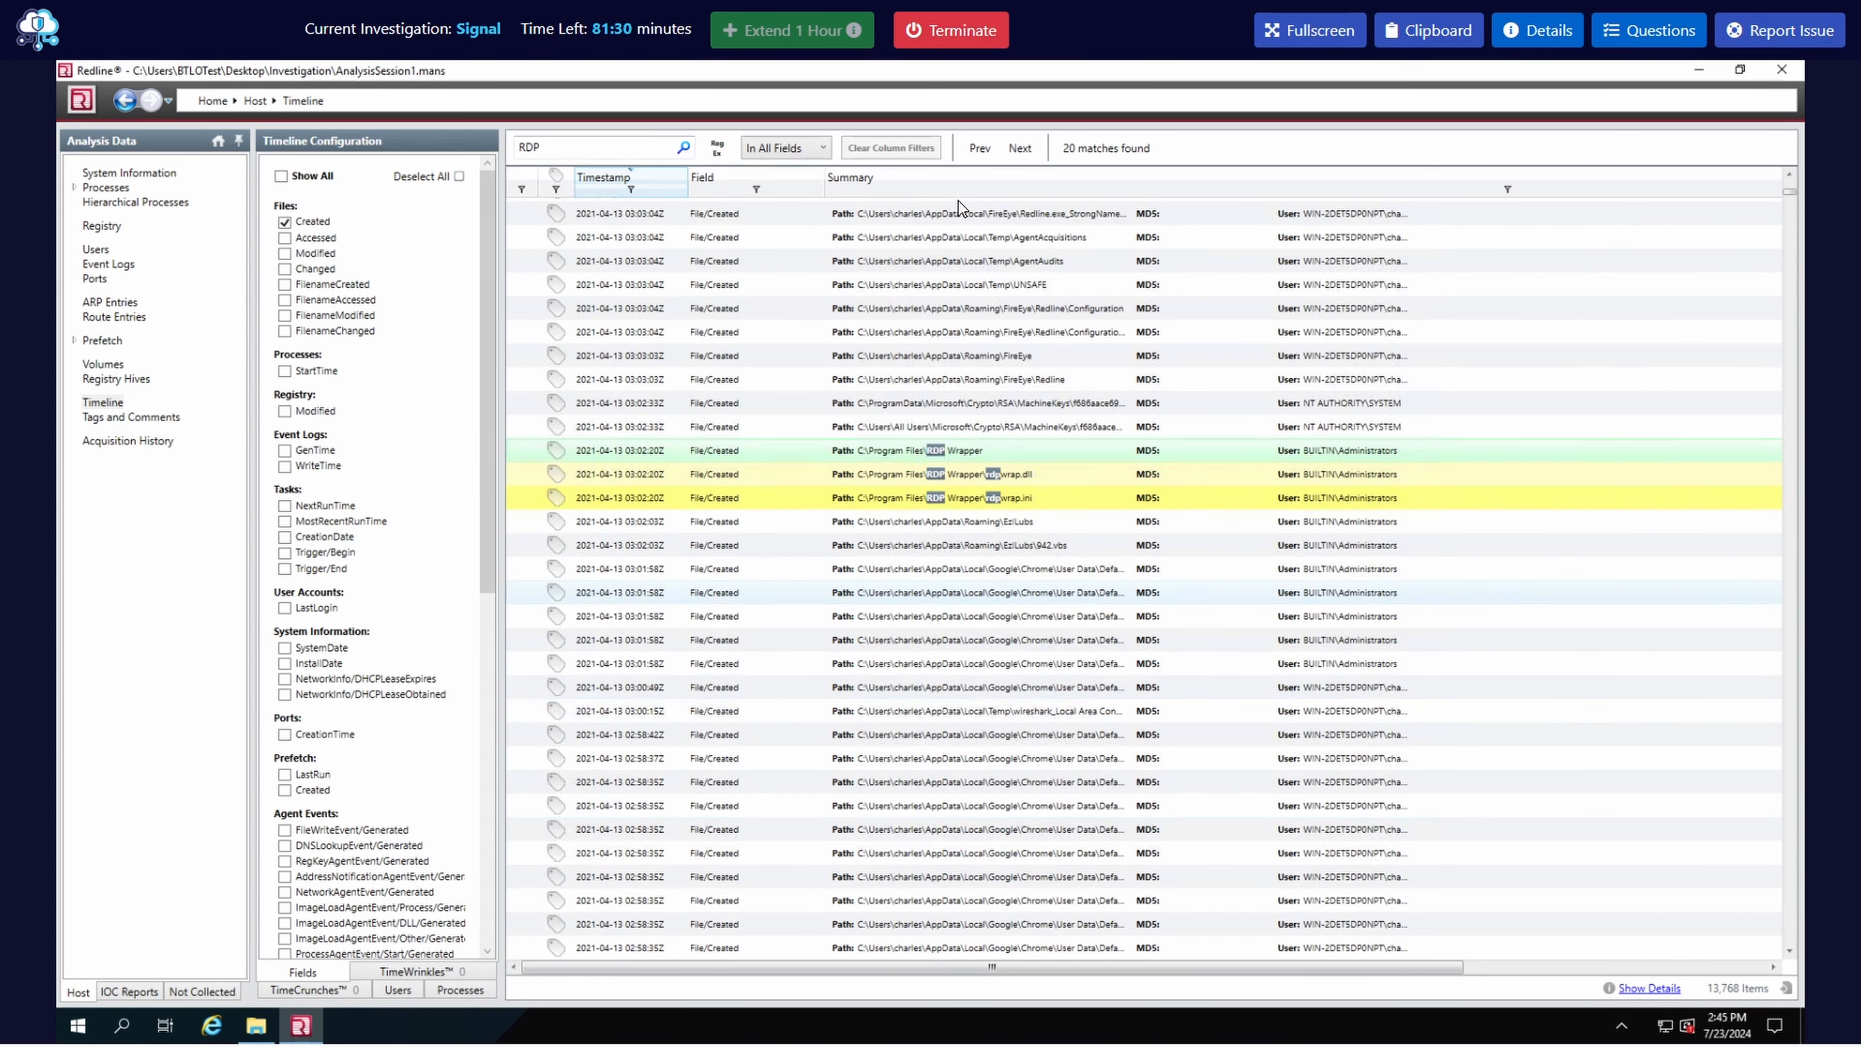
# - Step through the remaining RDP matches in the file creation timeline and examine the files created around the RDP Wrapper executable
pyautogui.click(1018, 148)
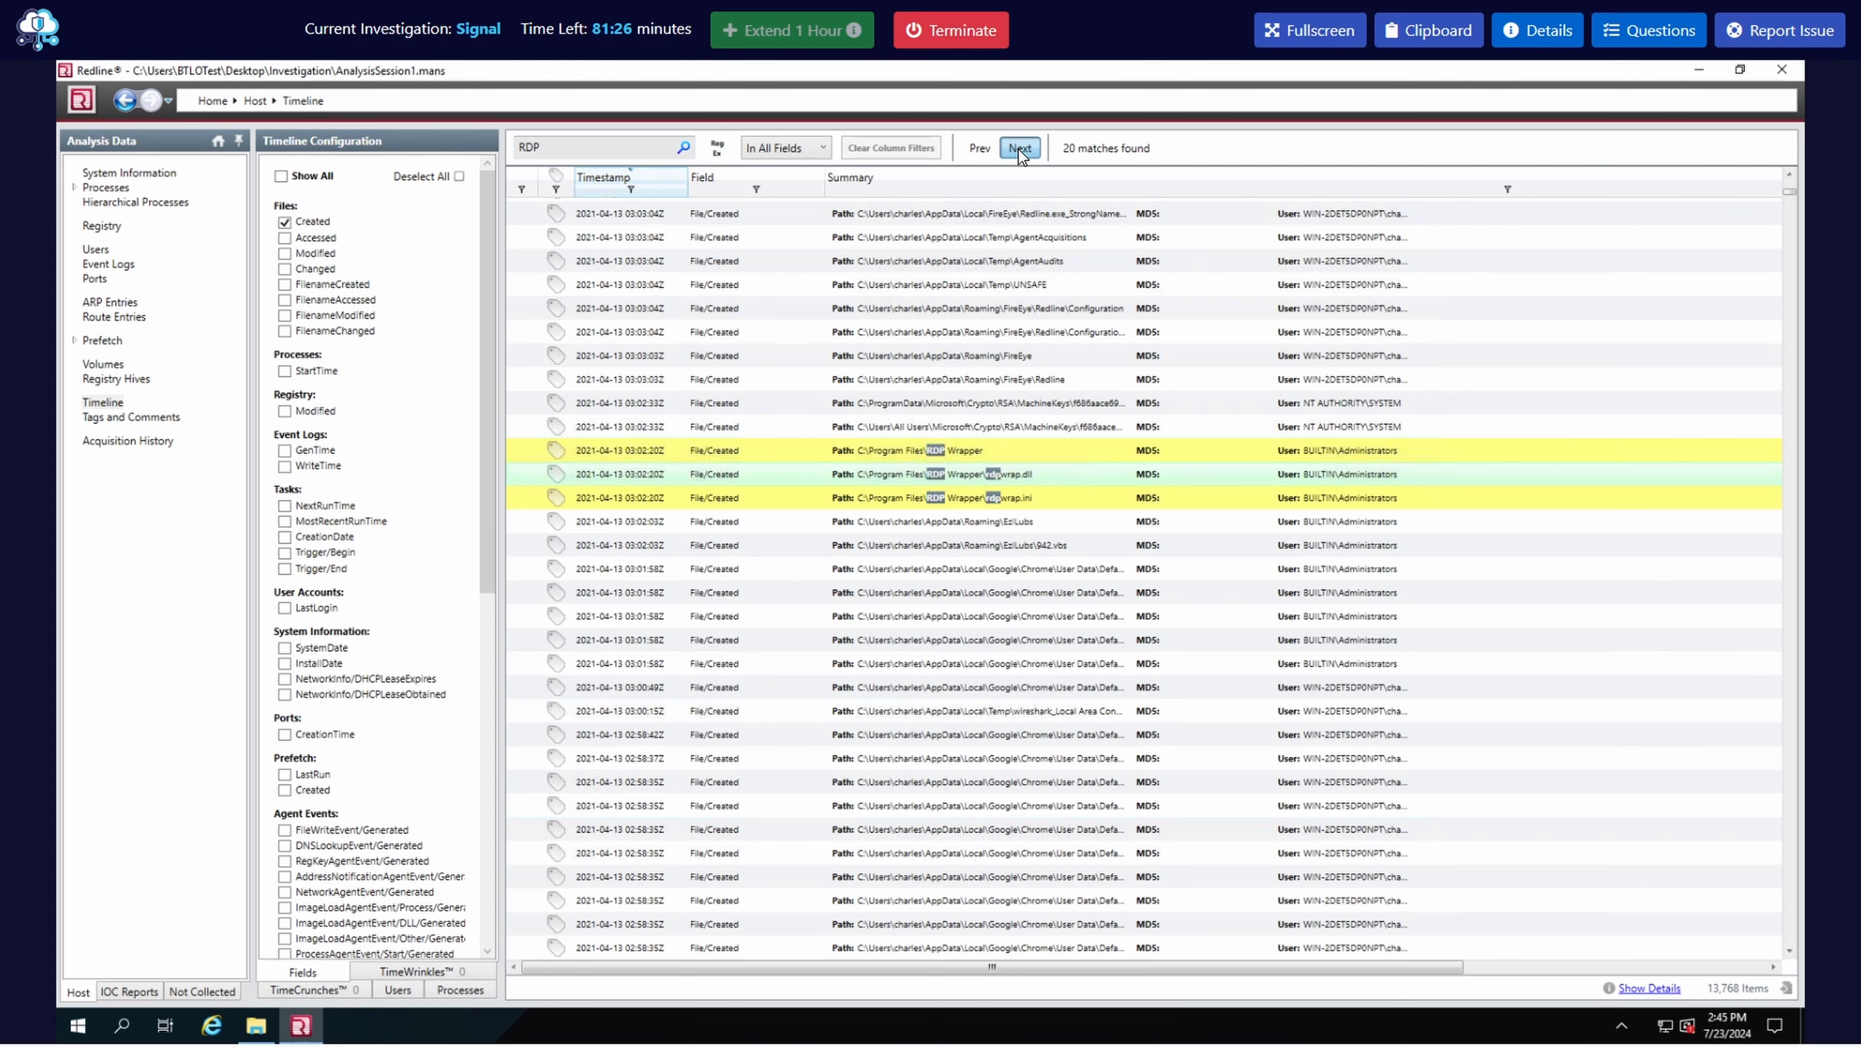
pyautogui.click(1018, 148)
pyautogui.click(1018, 149)
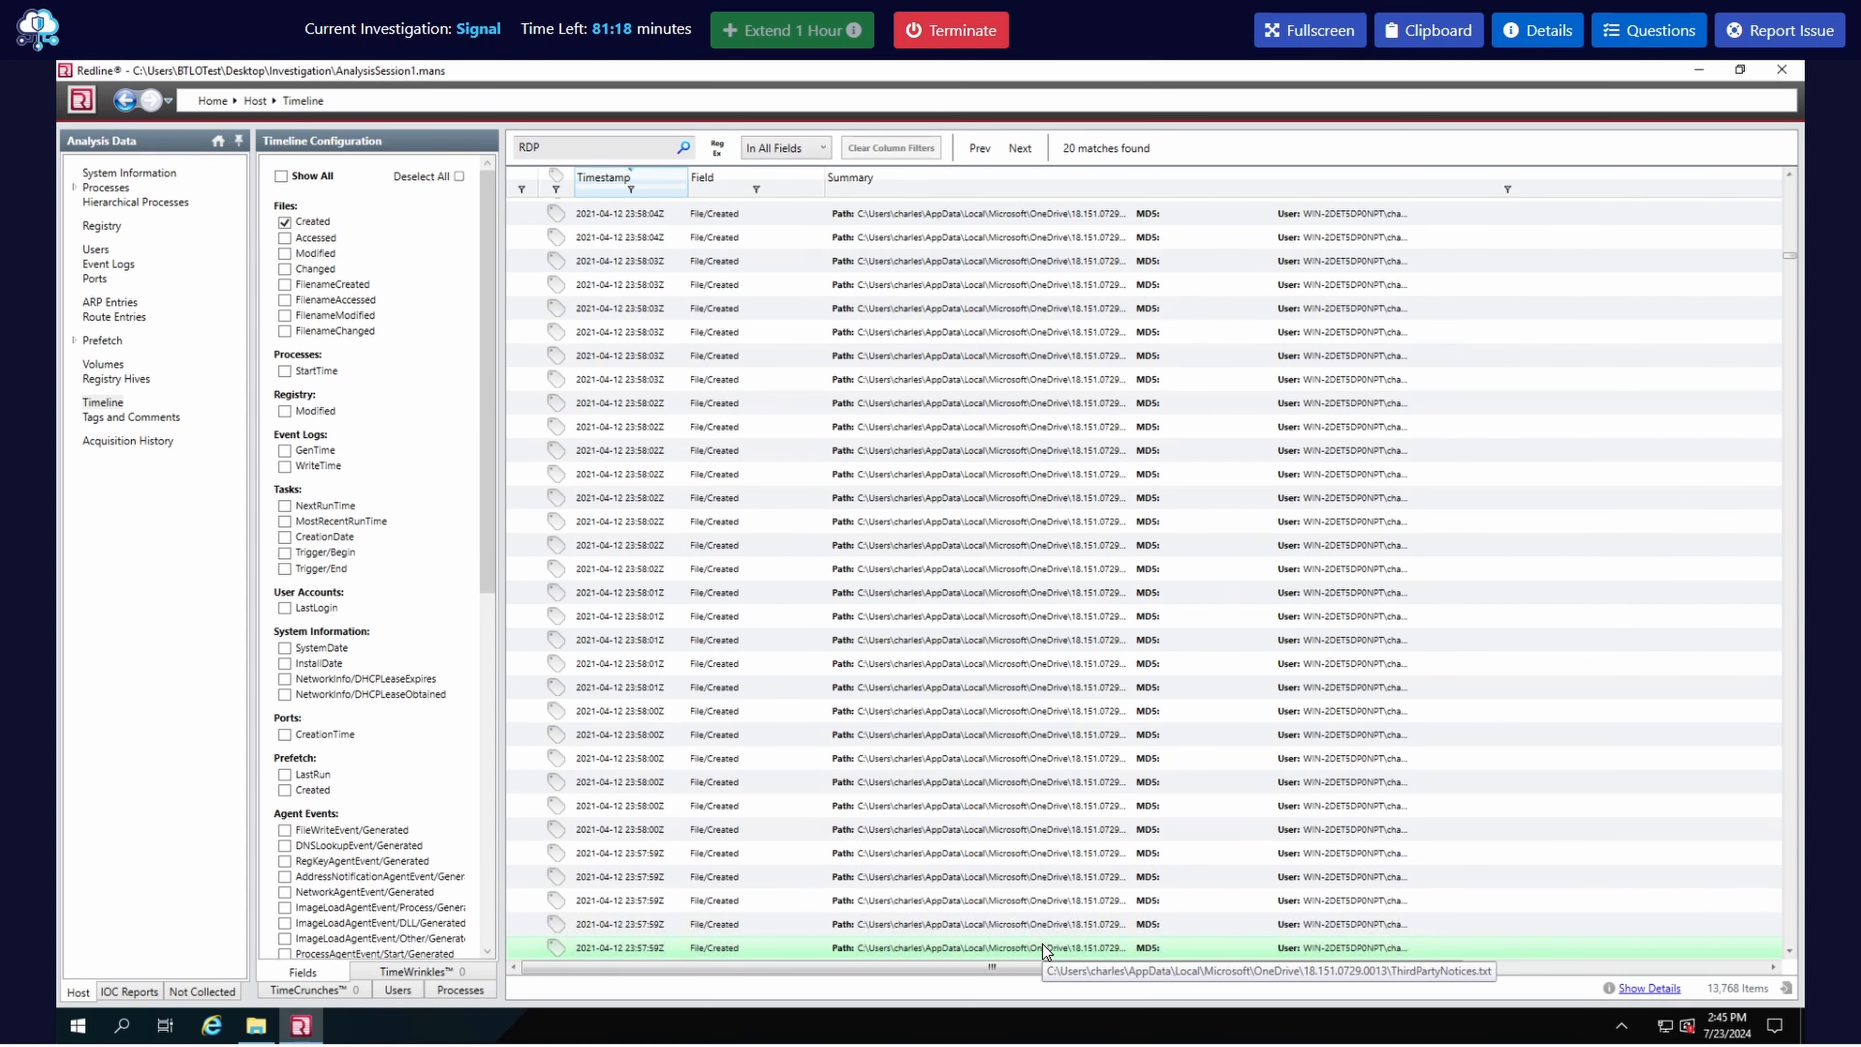
pyautogui.click(1027, 149)
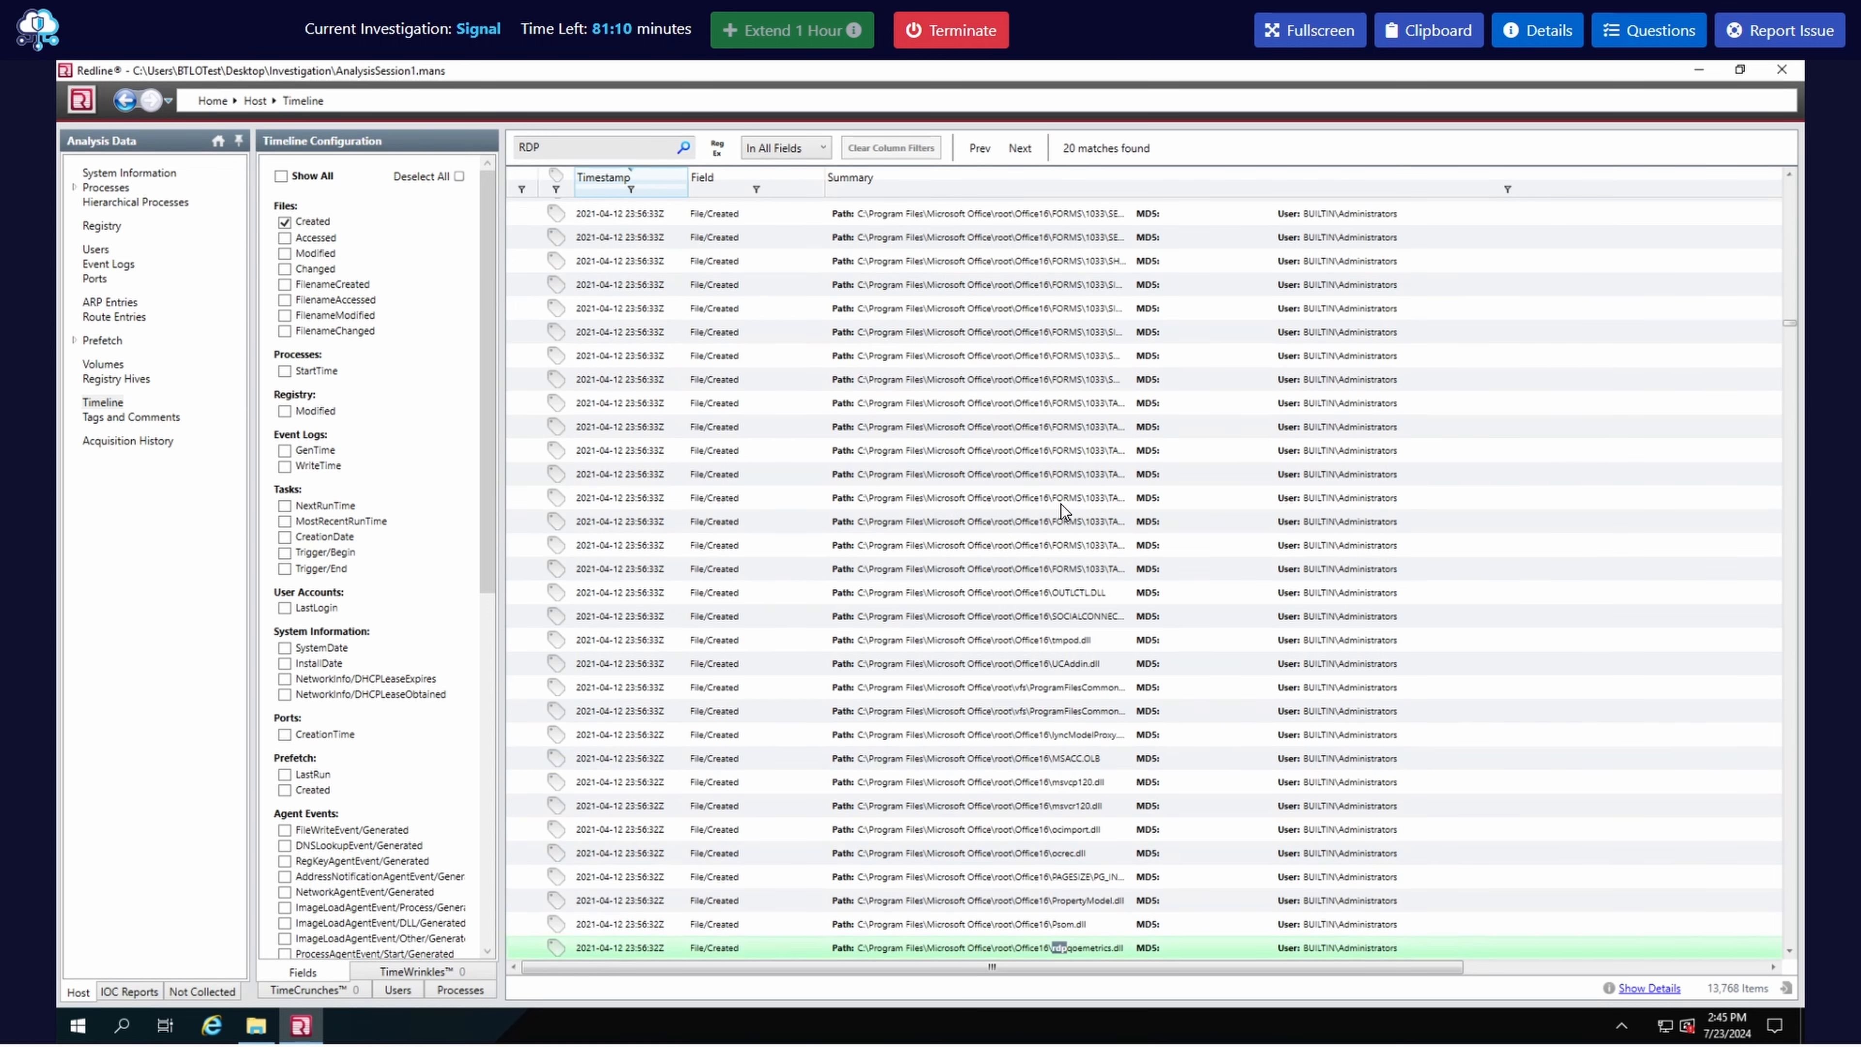
pyautogui.click(1018, 148)
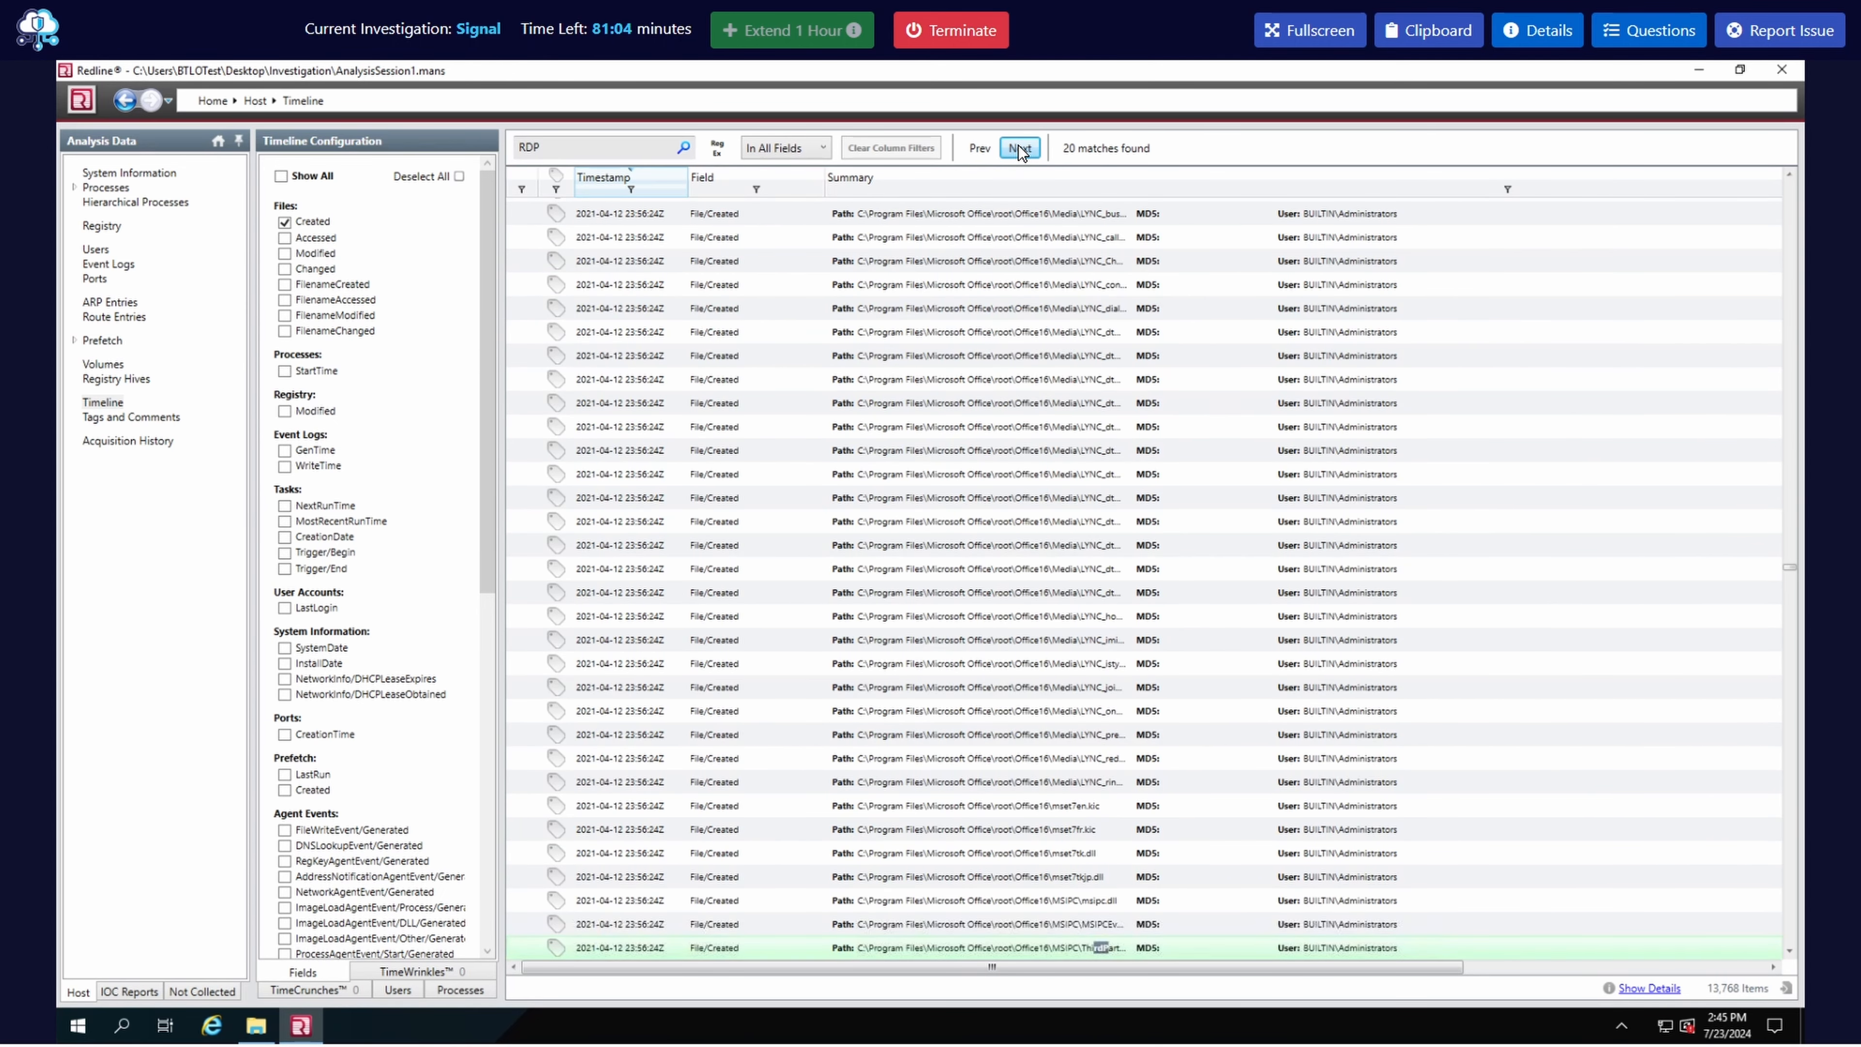
pyautogui.click(1018, 147)
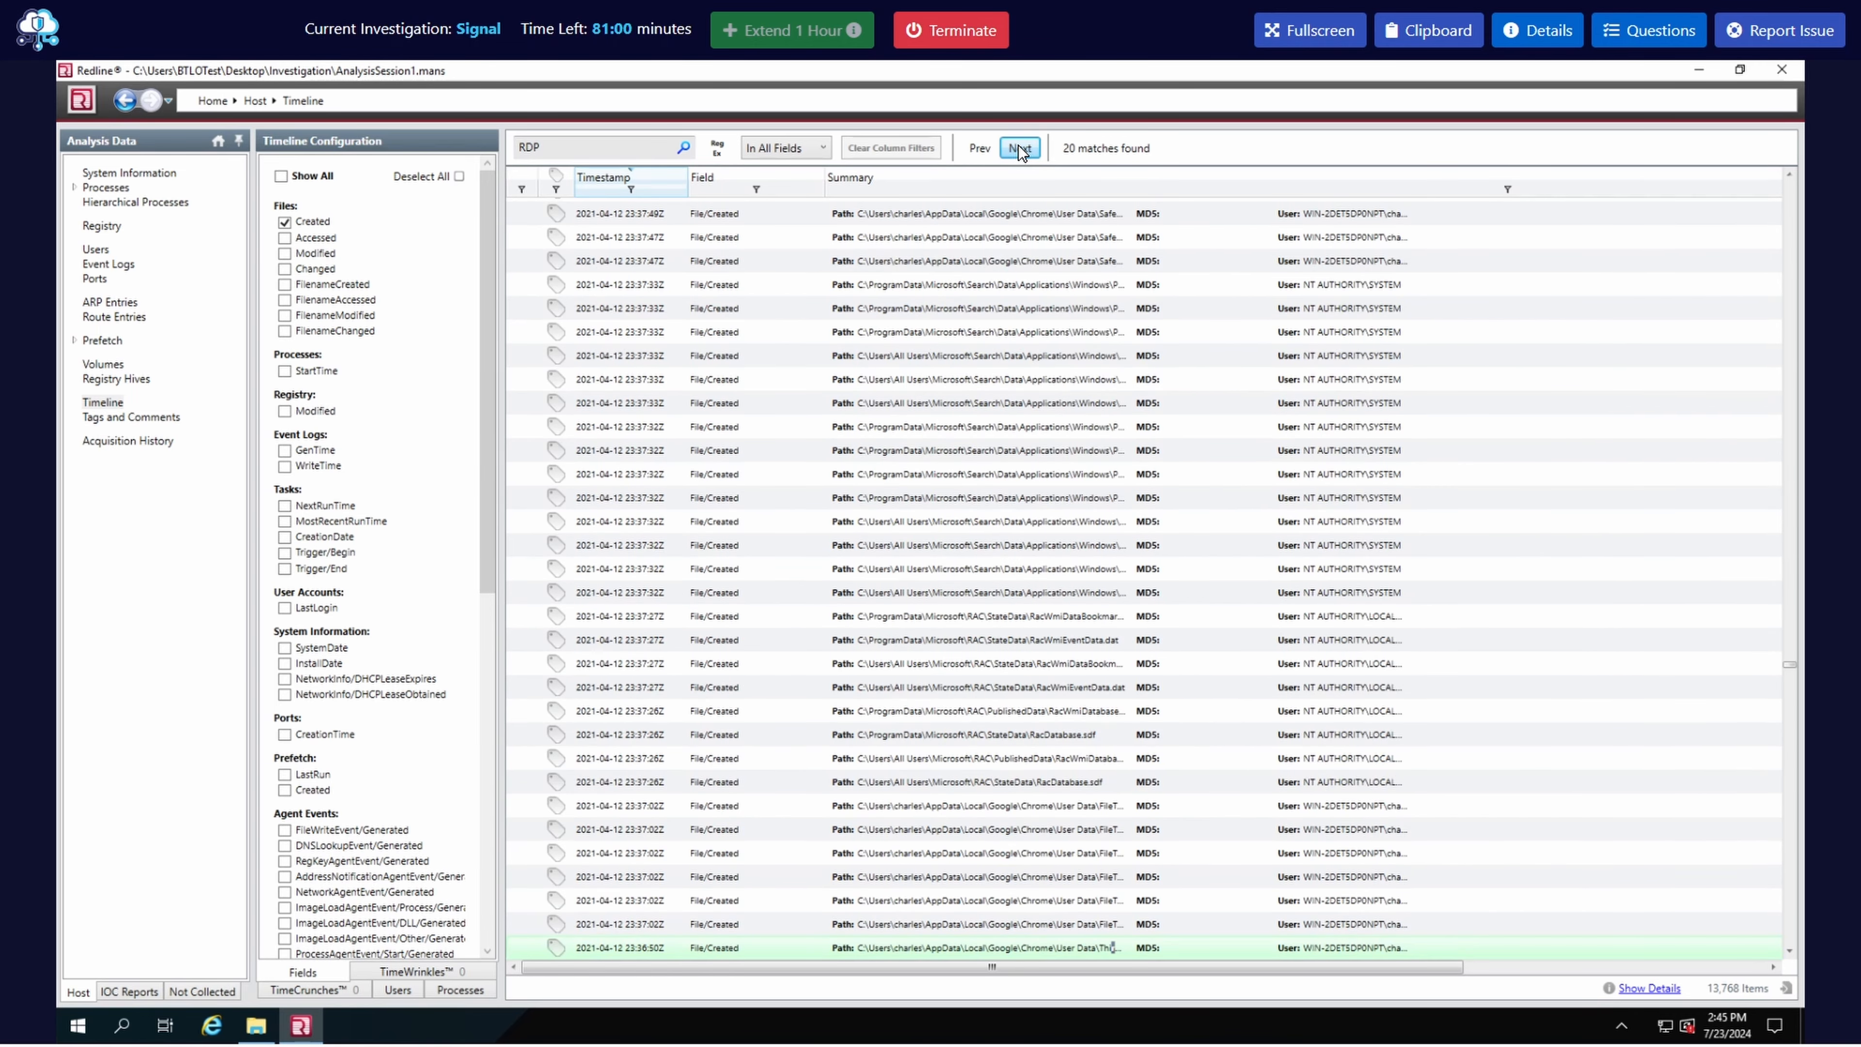
pyautogui.click(1018, 147)
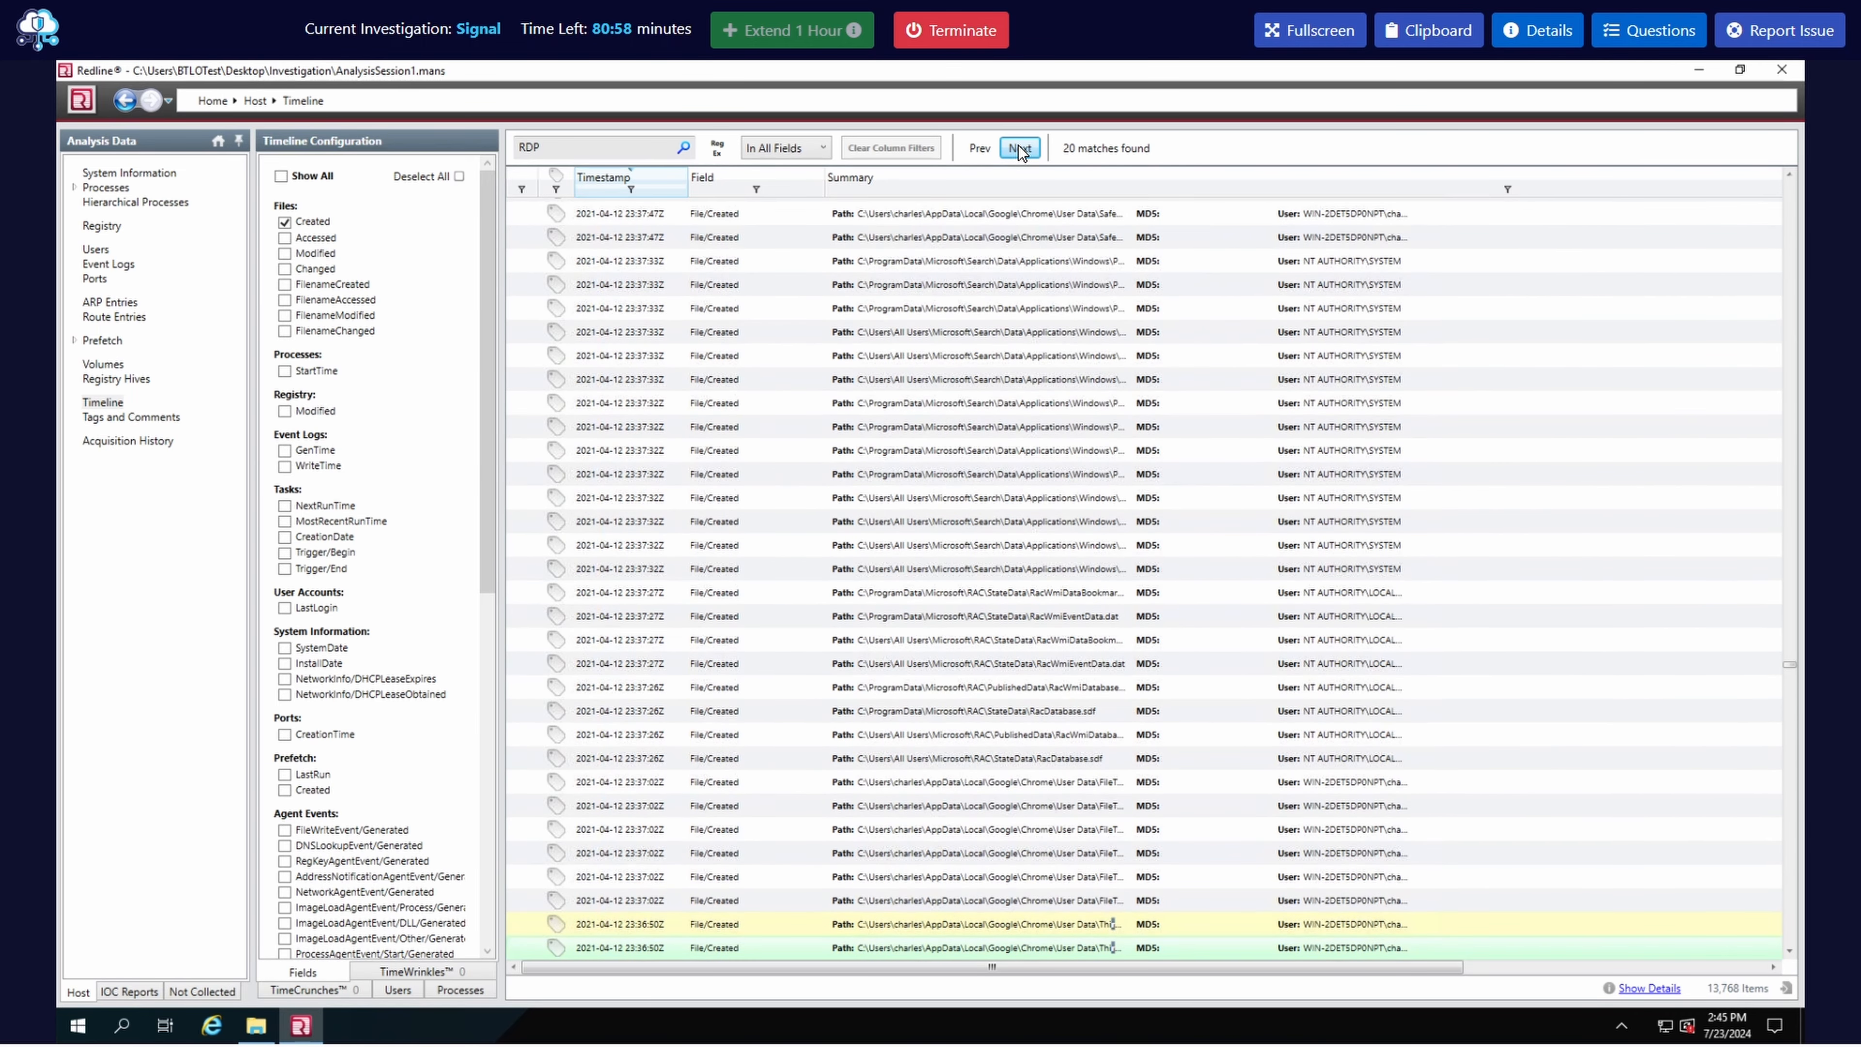
pyautogui.click(1018, 147)
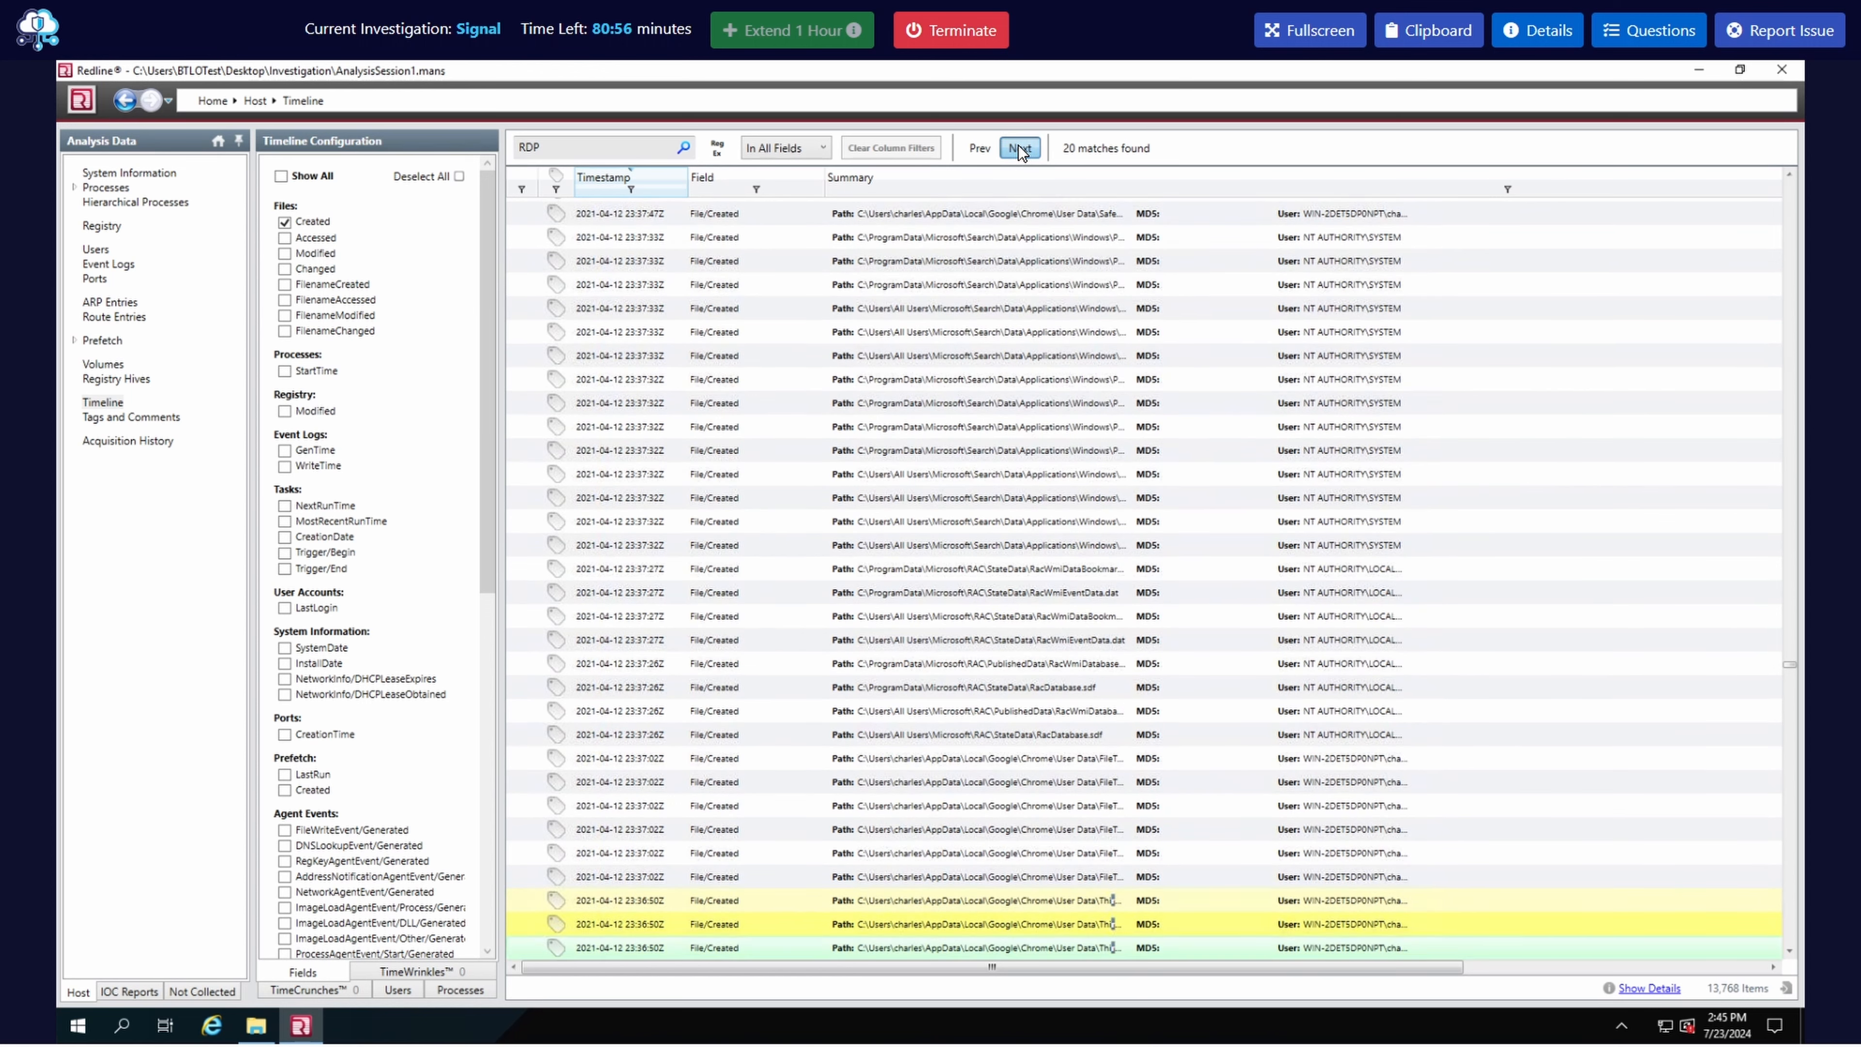
pyautogui.click(1018, 147)
pyautogui.click(1018, 147)
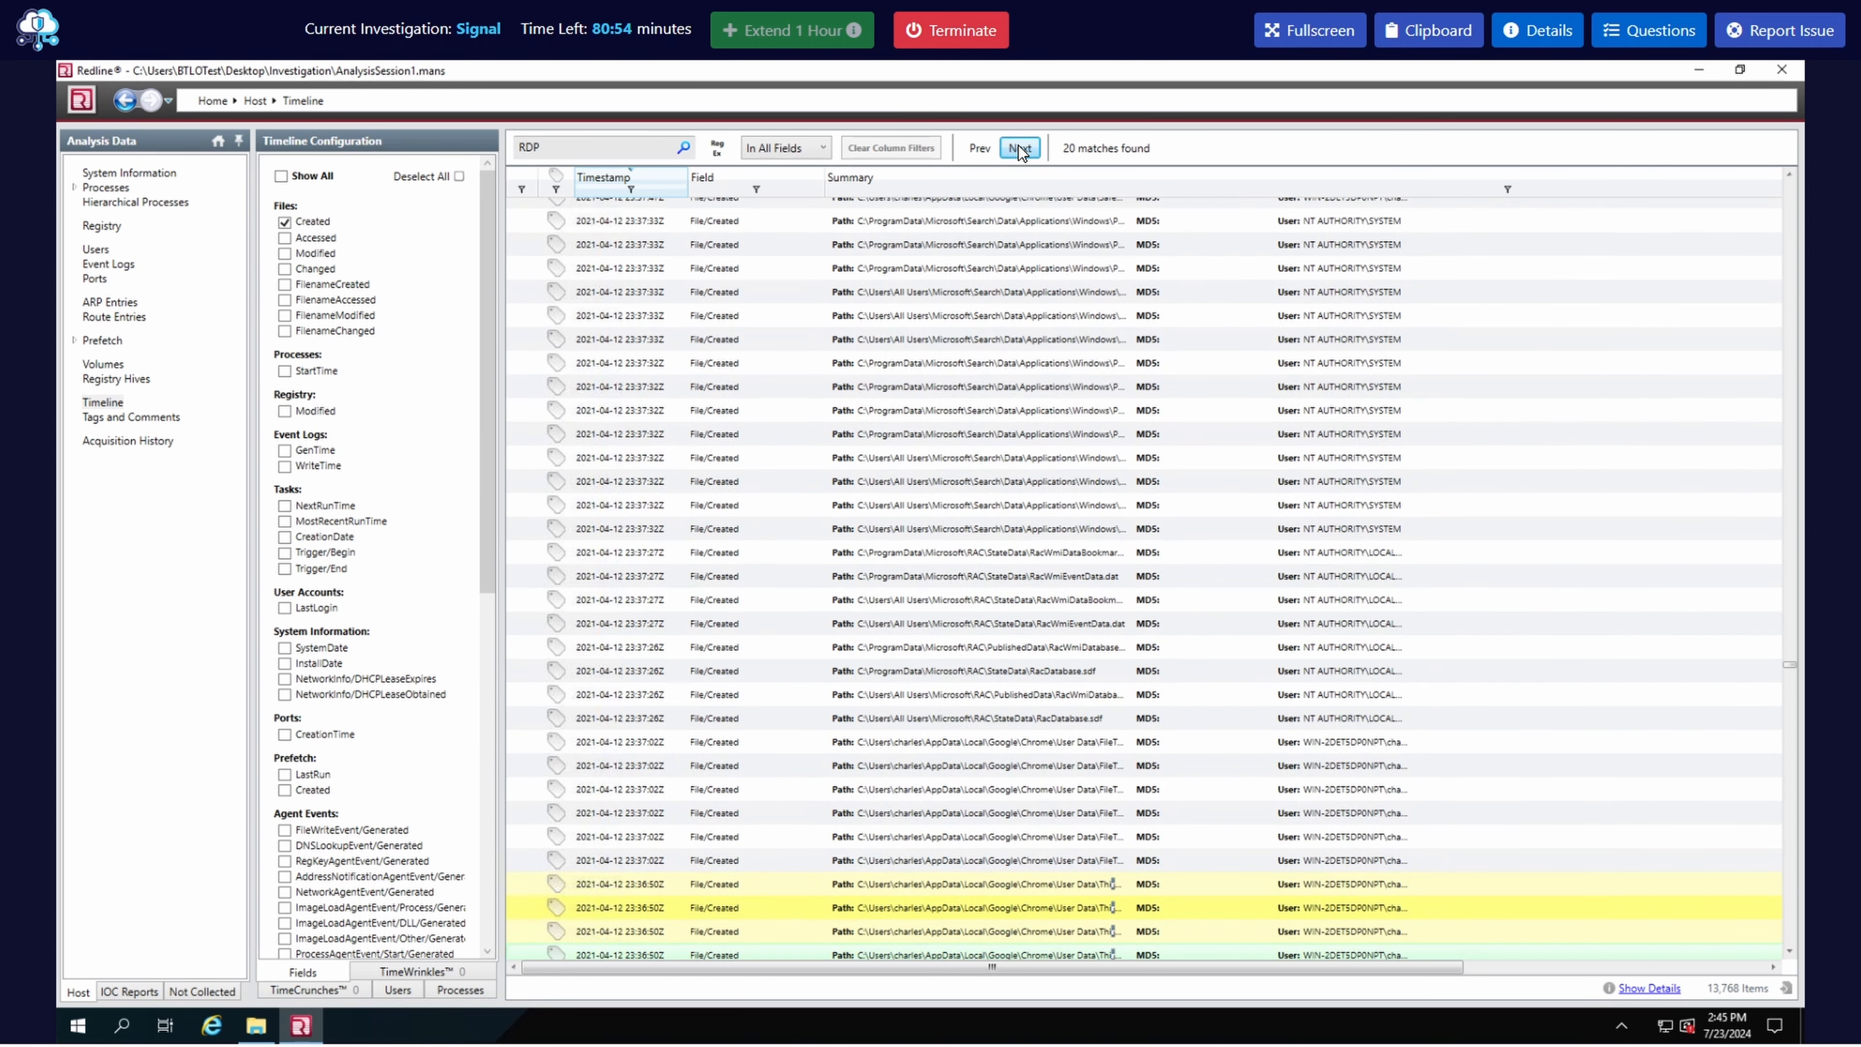
pyautogui.click(1018, 147)
pyautogui.click(1019, 148)
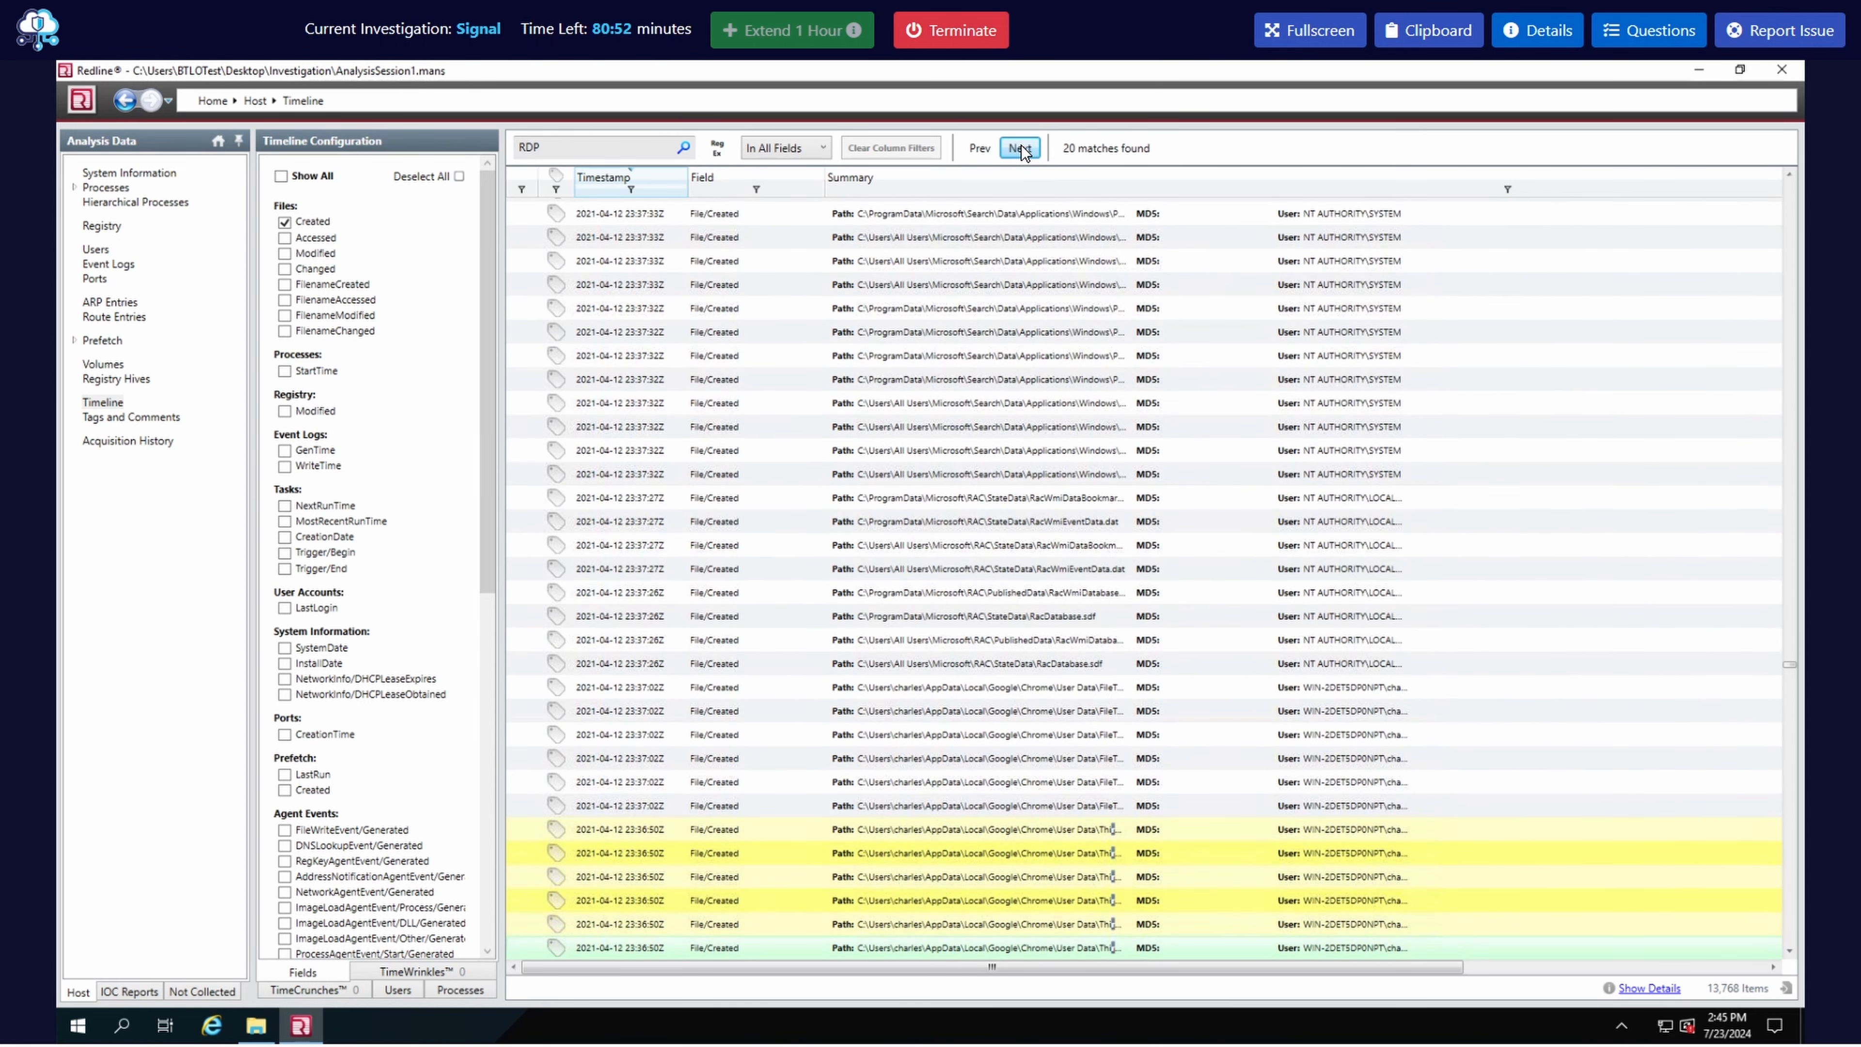
pyautogui.click(1021, 147)
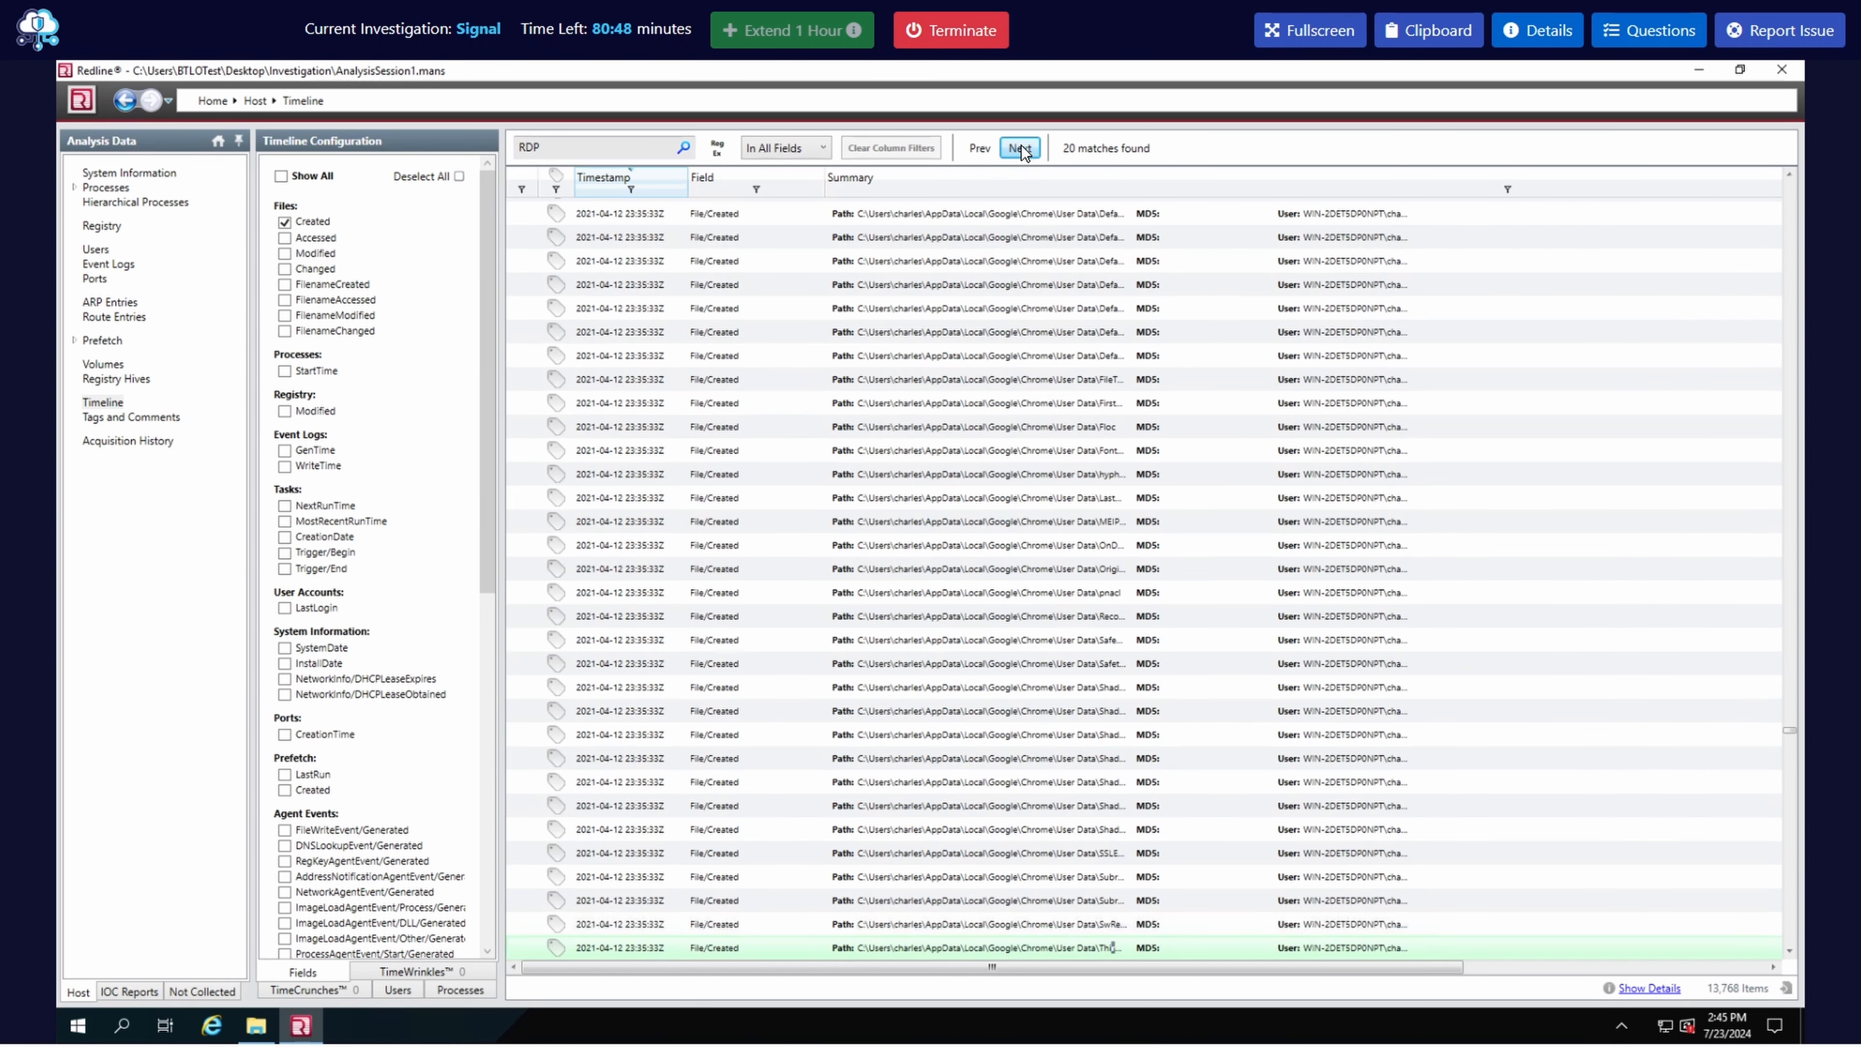
pyautogui.click(1021, 146)
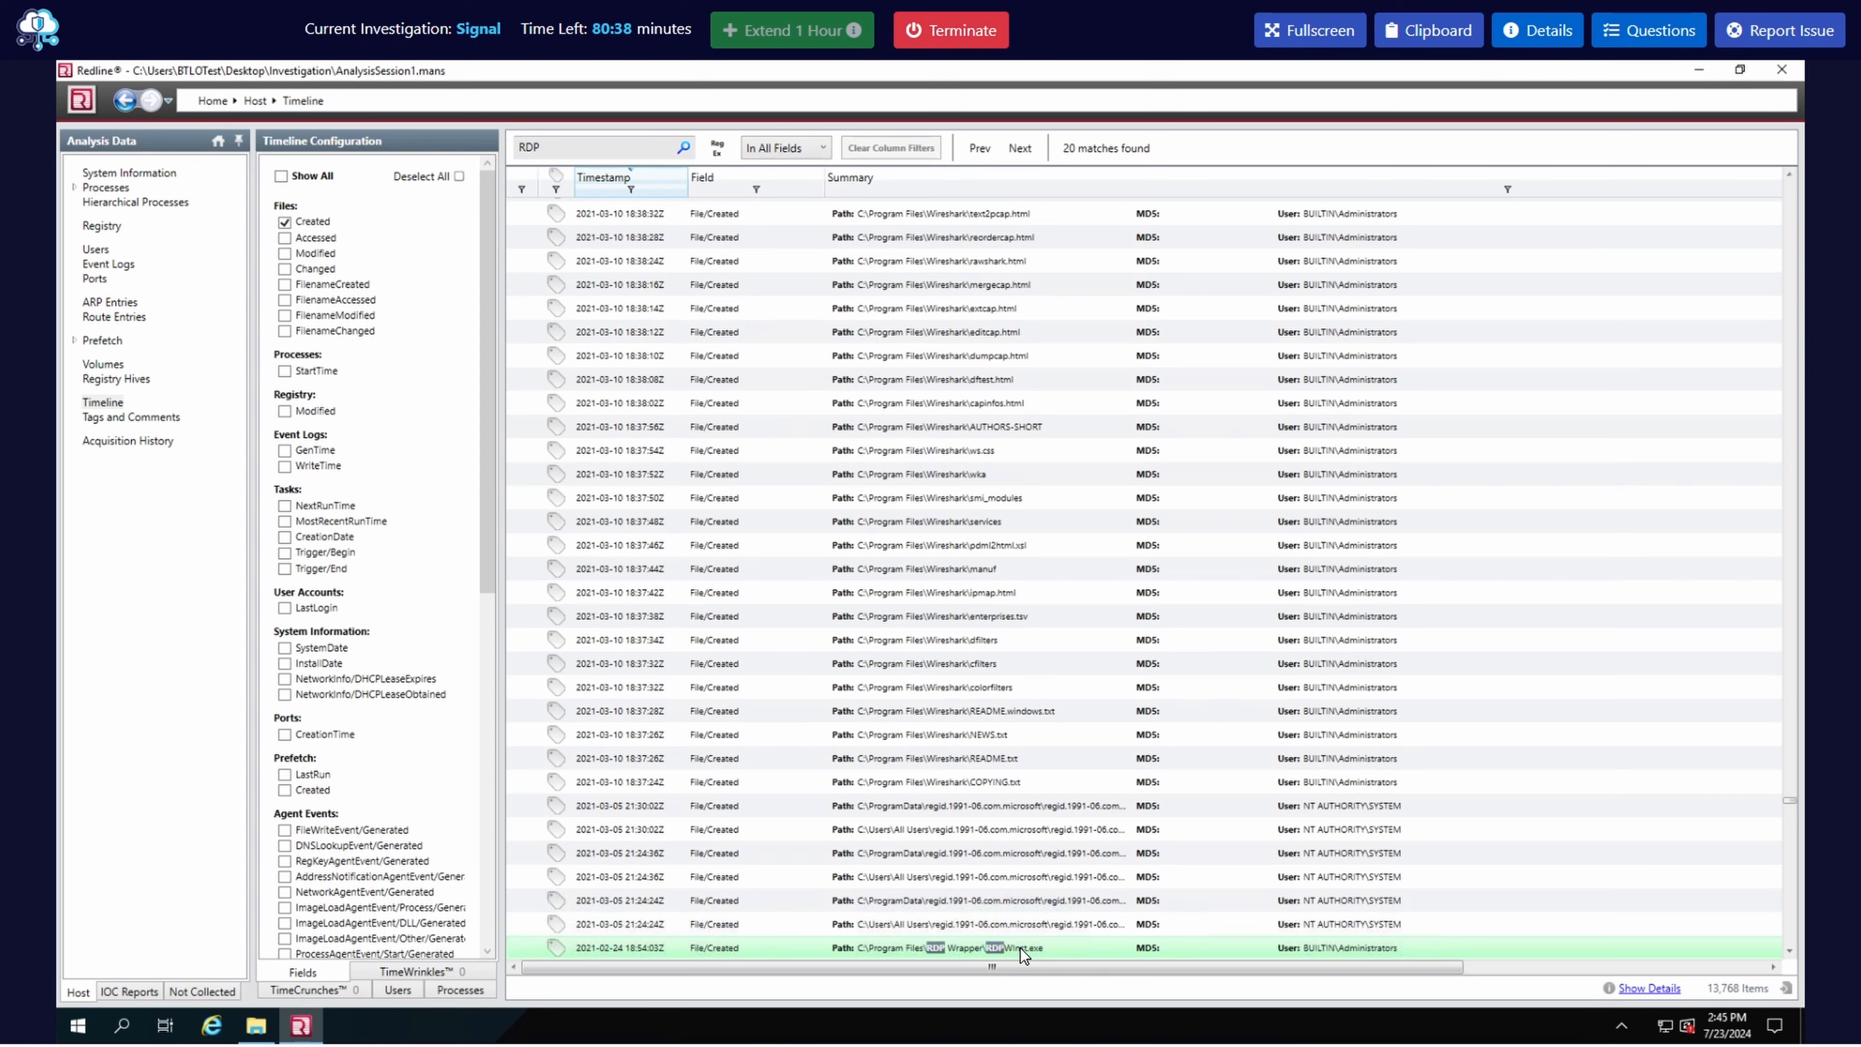
pyautogui.scroll(-3, 1021, 948)
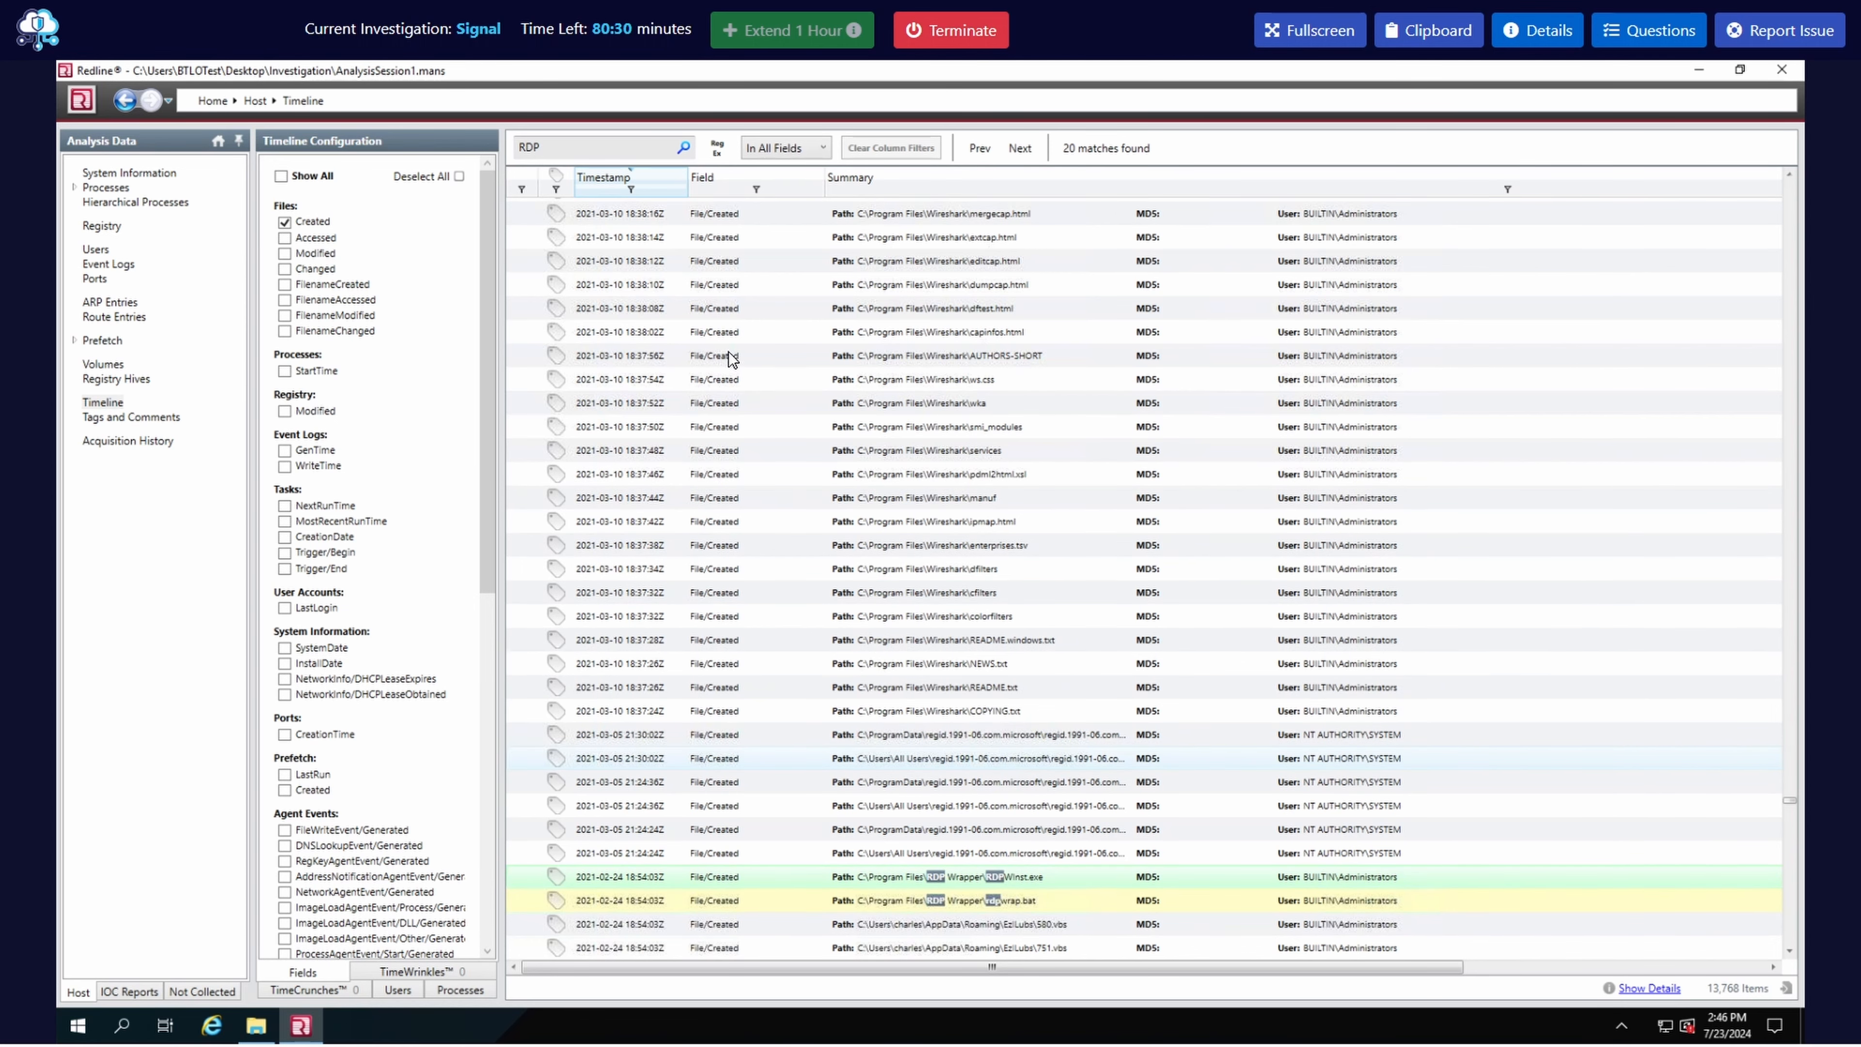
pyautogui.scroll(-4, 728, 352)
# - Clear the RDP search, then open the Prefetch data and widen the Application Full Path column to read the full paths
pyautogui.doubleClick(642, 143)
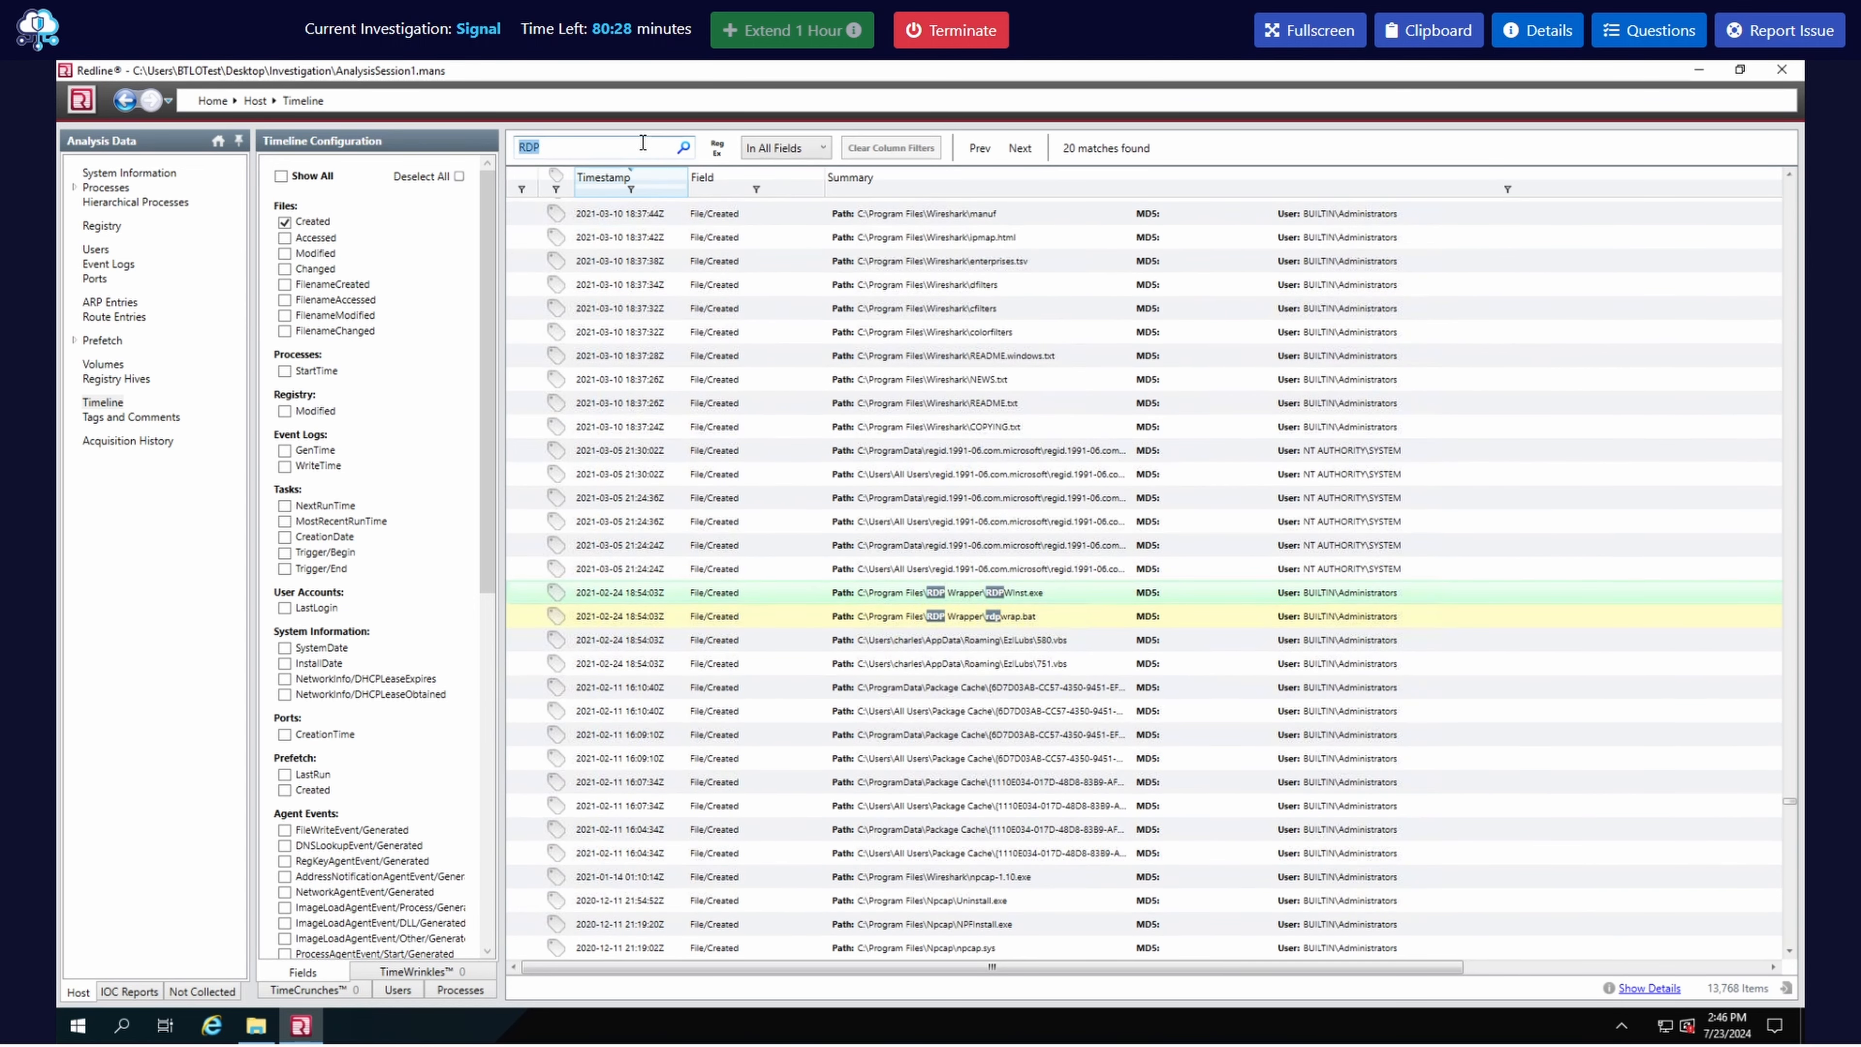
pyautogui.press('BackSpace')
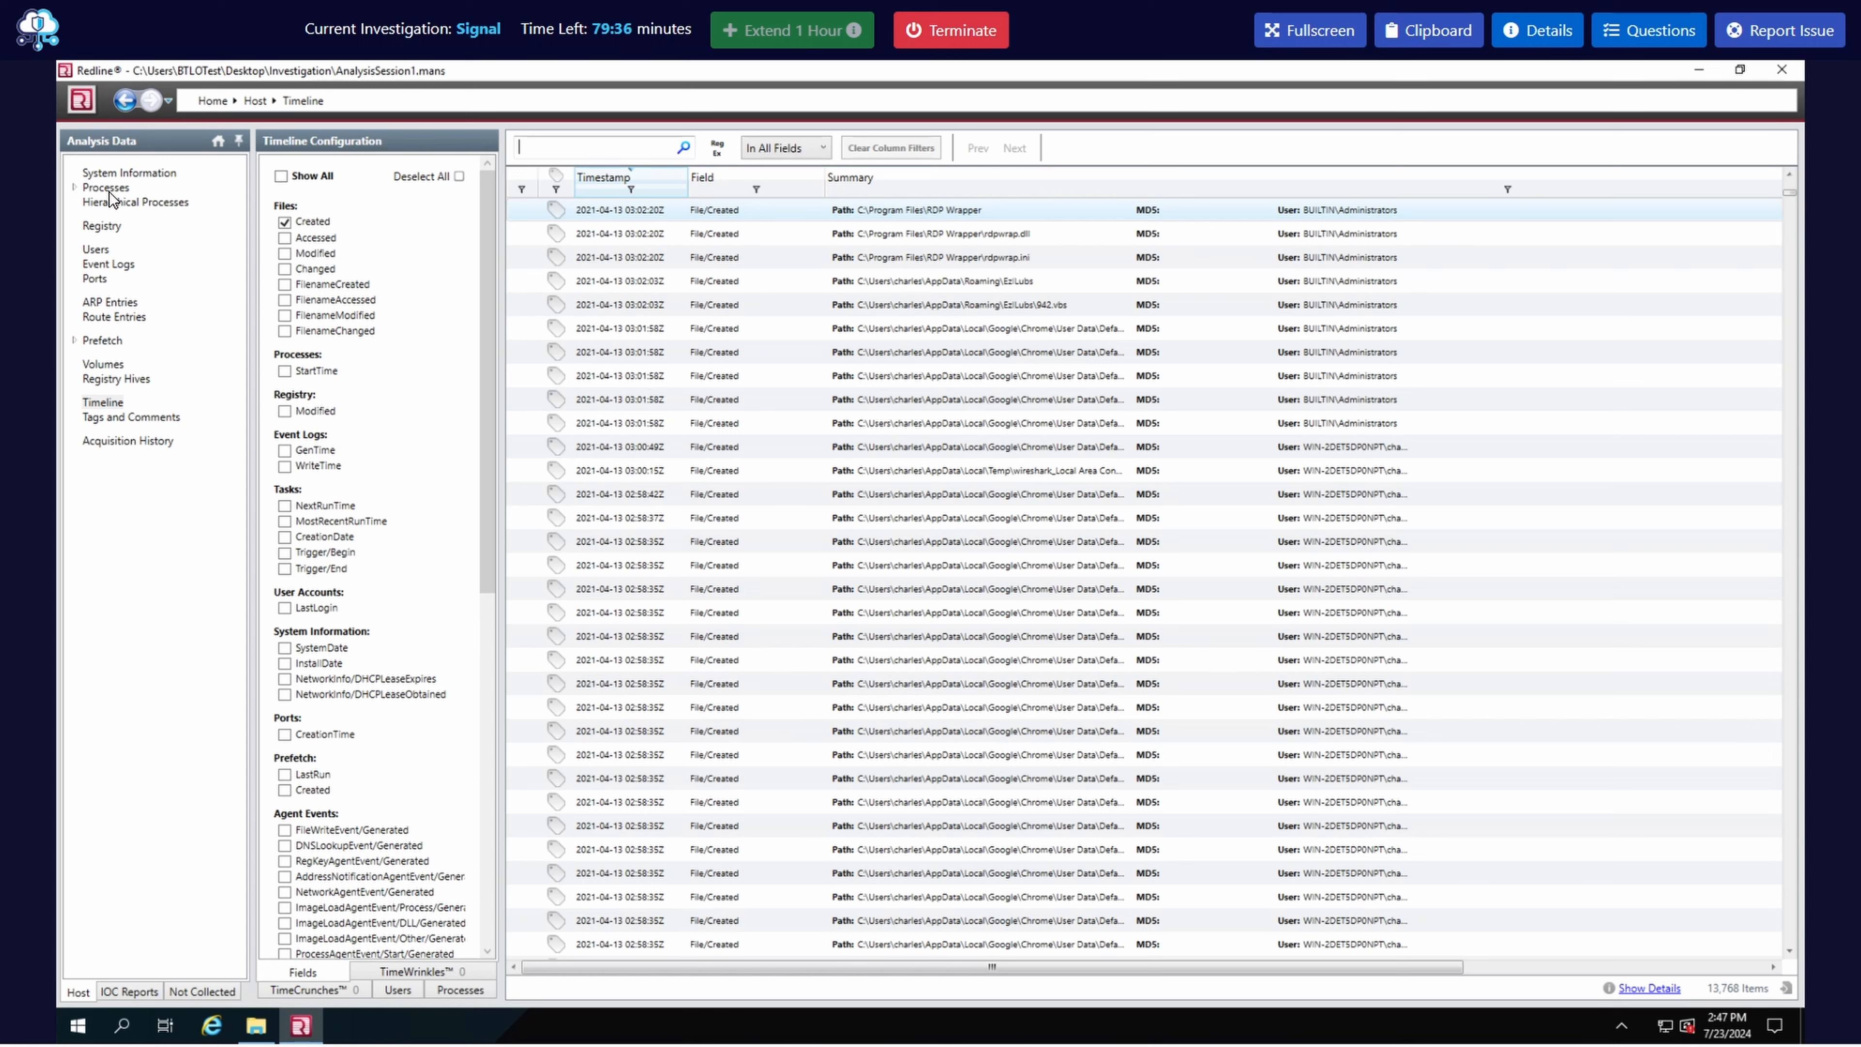
pyautogui.click(104, 340)
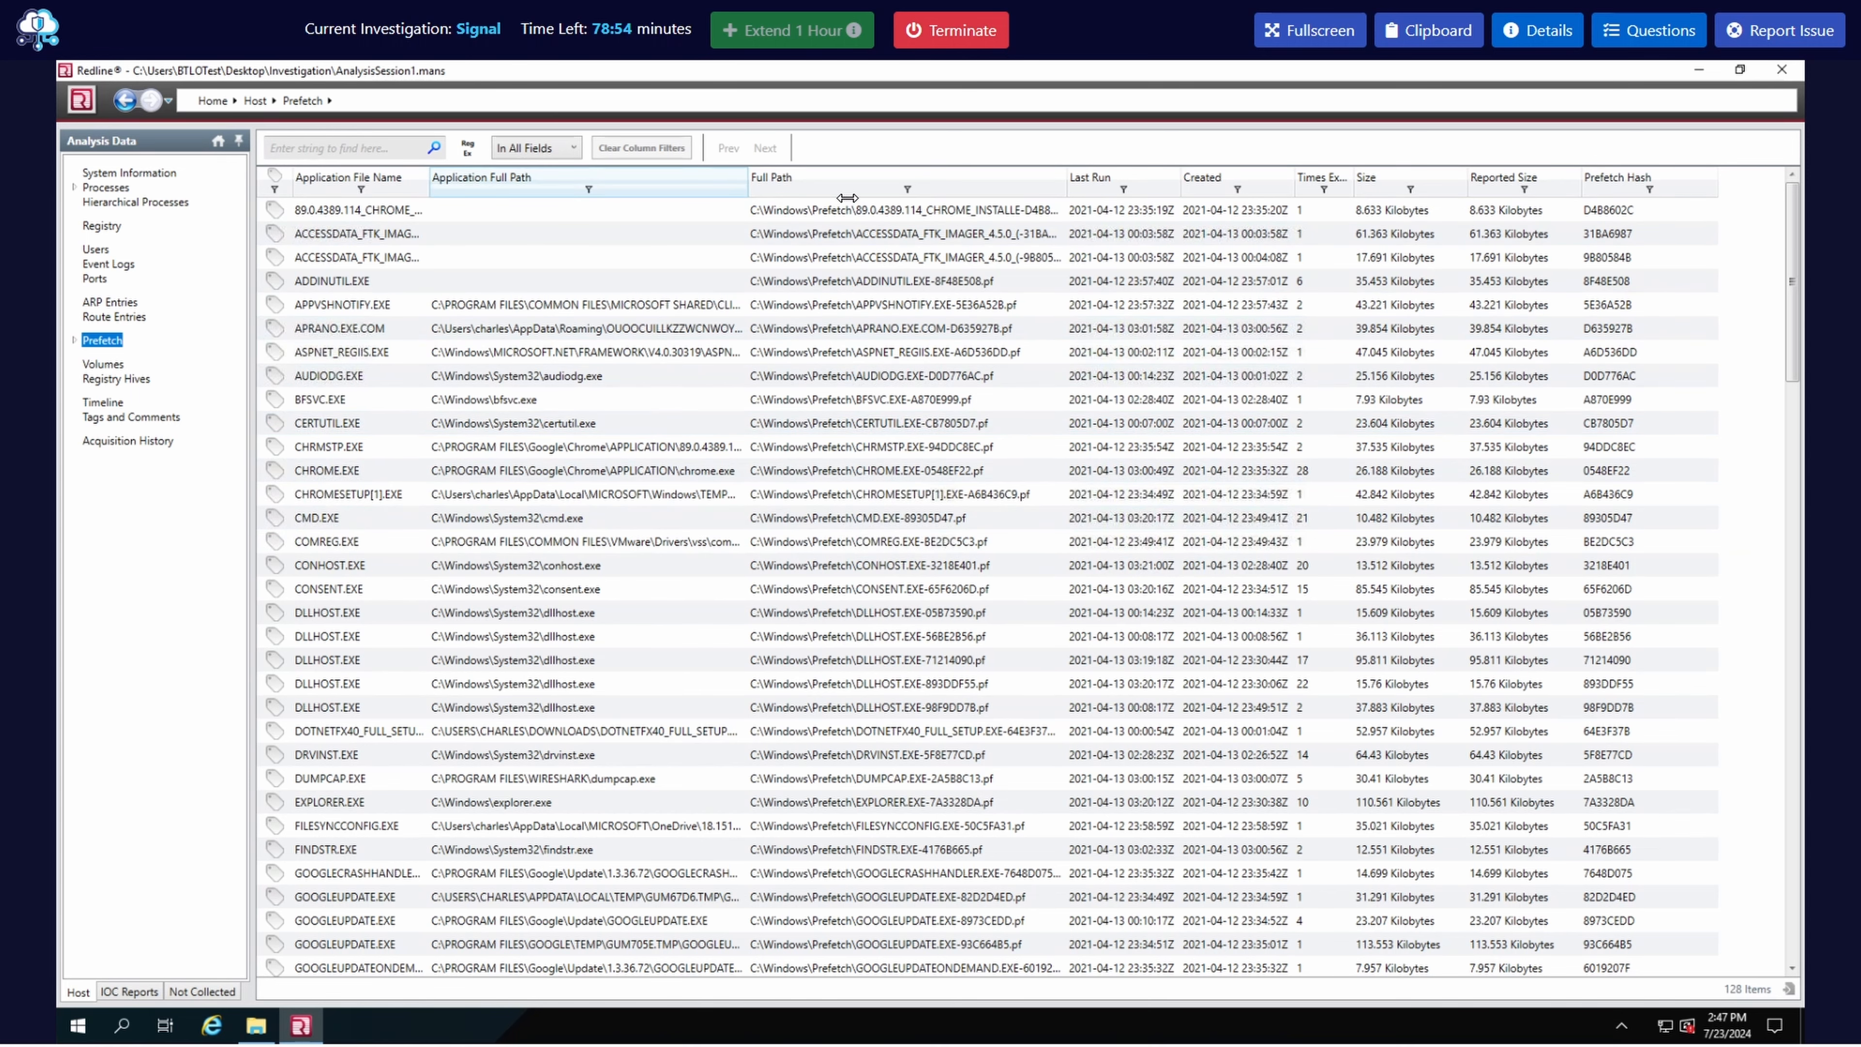
pyautogui.moveTo(887, 199); pyautogui.dragTo(909, 199)
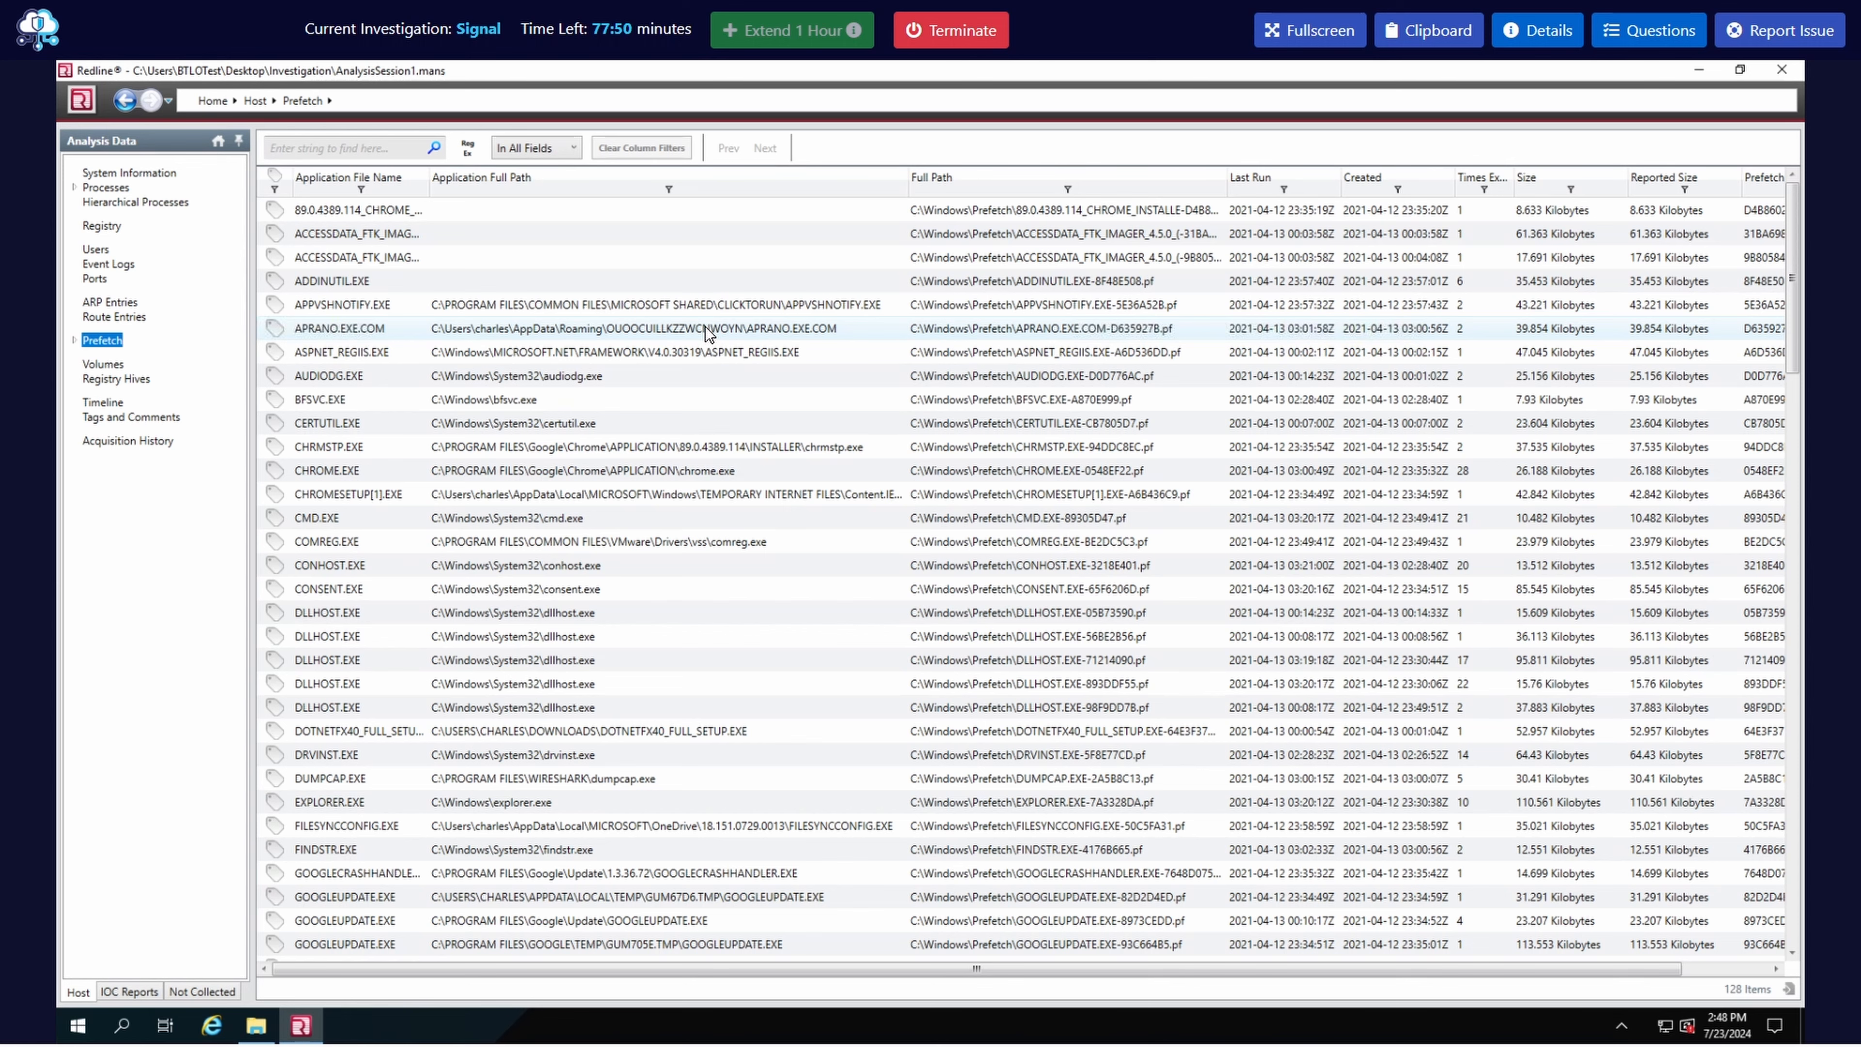
# - Answer the question about the two malicious .exe files with "RDPWInst.exe, Aprano.exe" and submit it
pyautogui.click(1628, 33)
pyautogui.scroll(-3, 1530, 853)
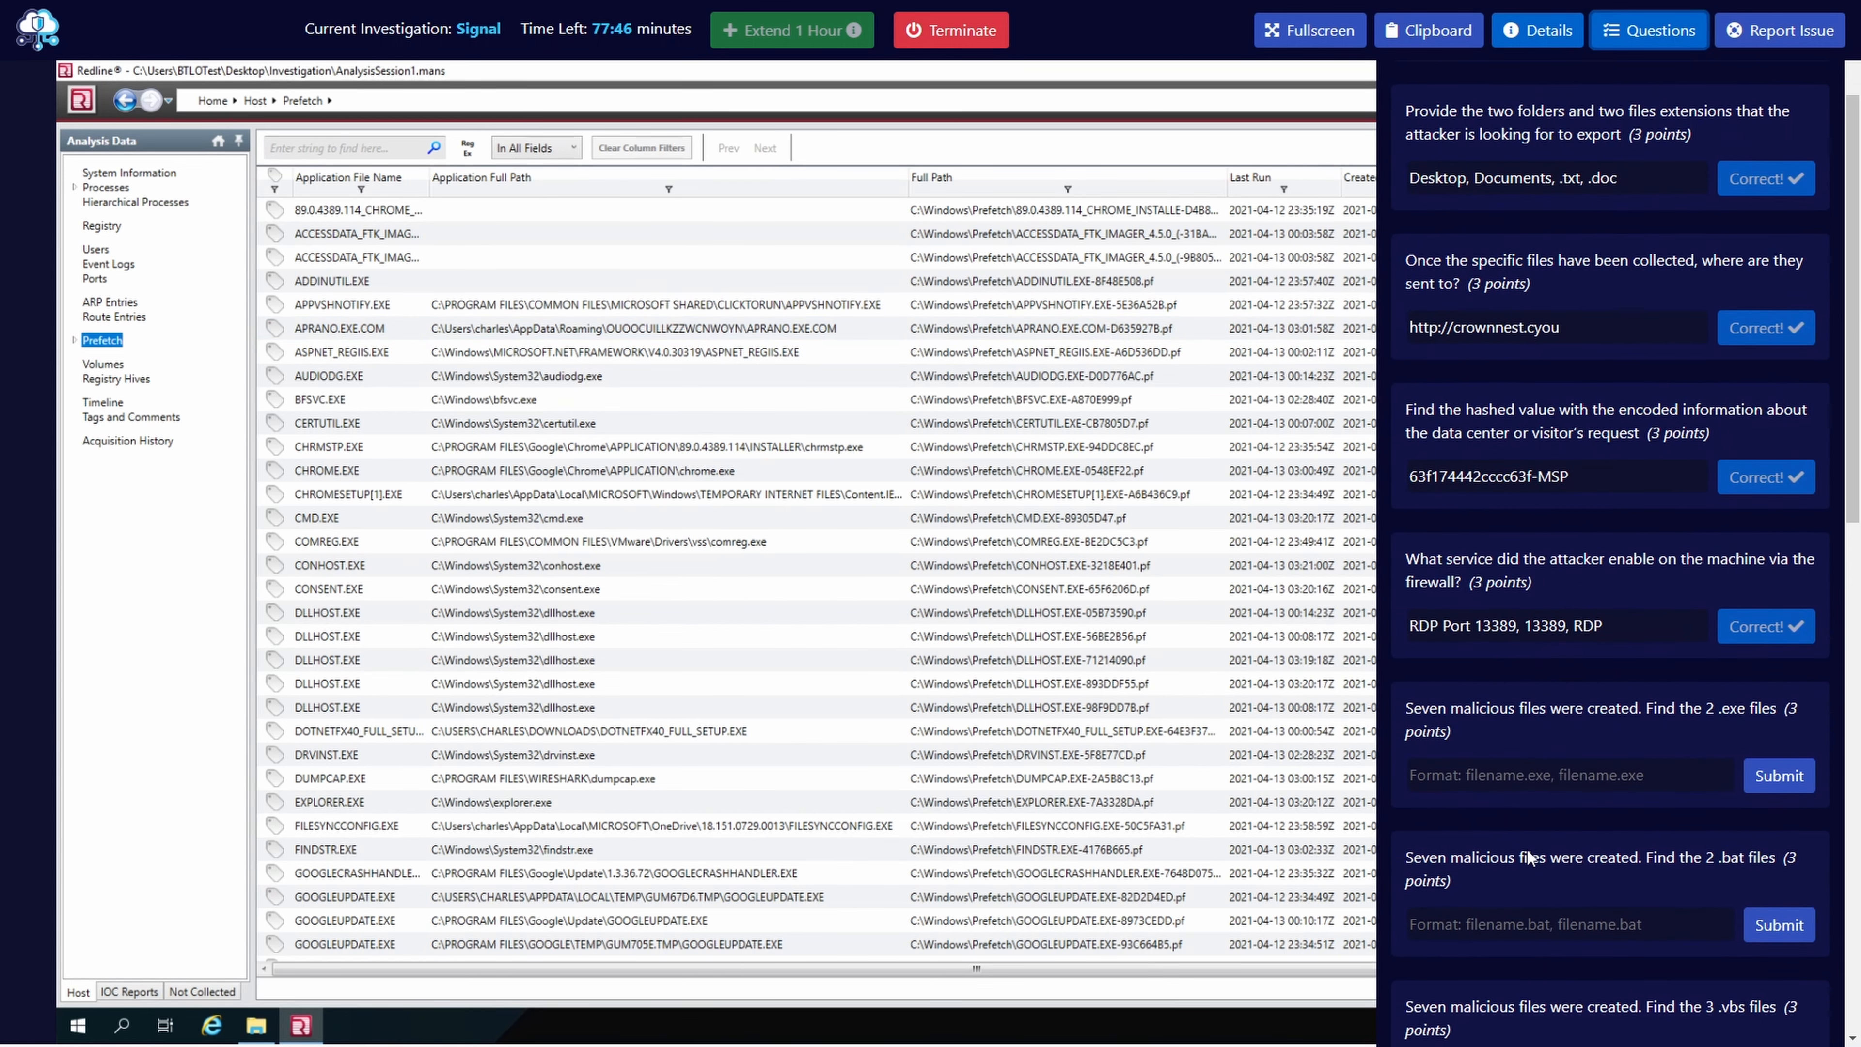
pyautogui.click(1515, 780)
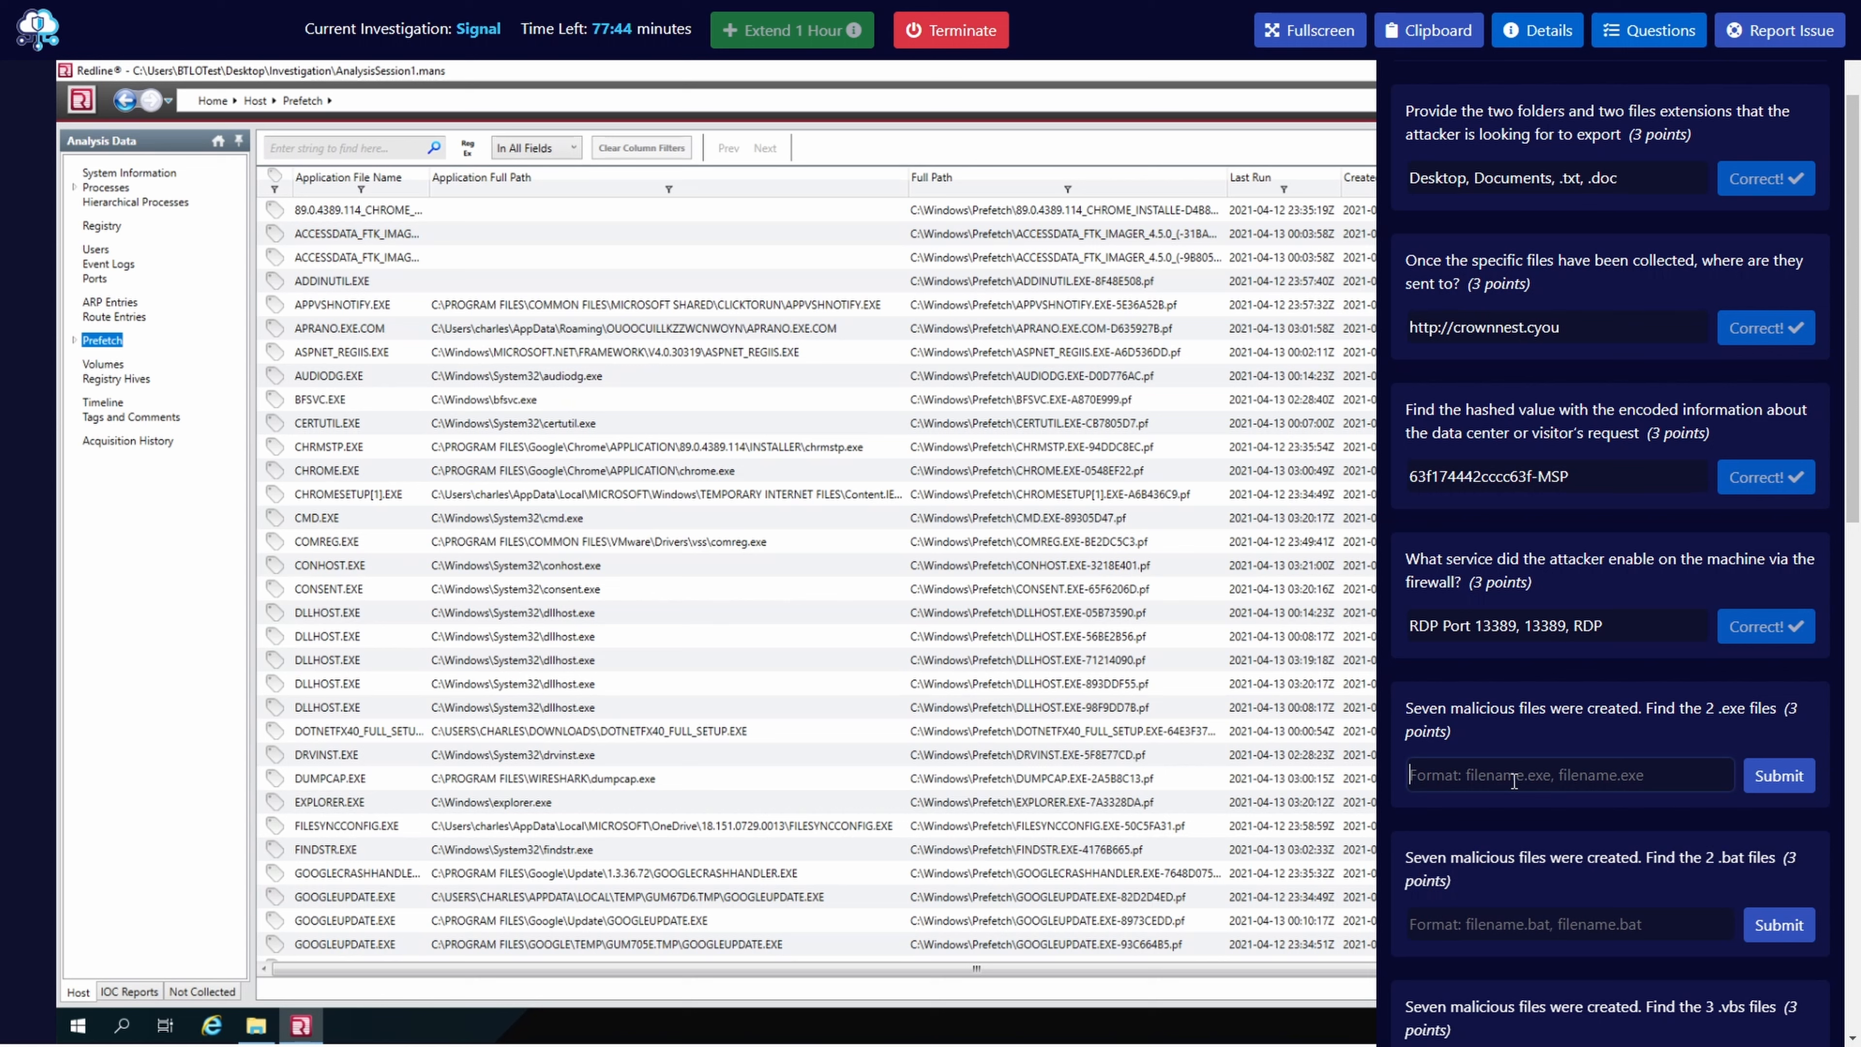
pyautogui.write('RDPW')
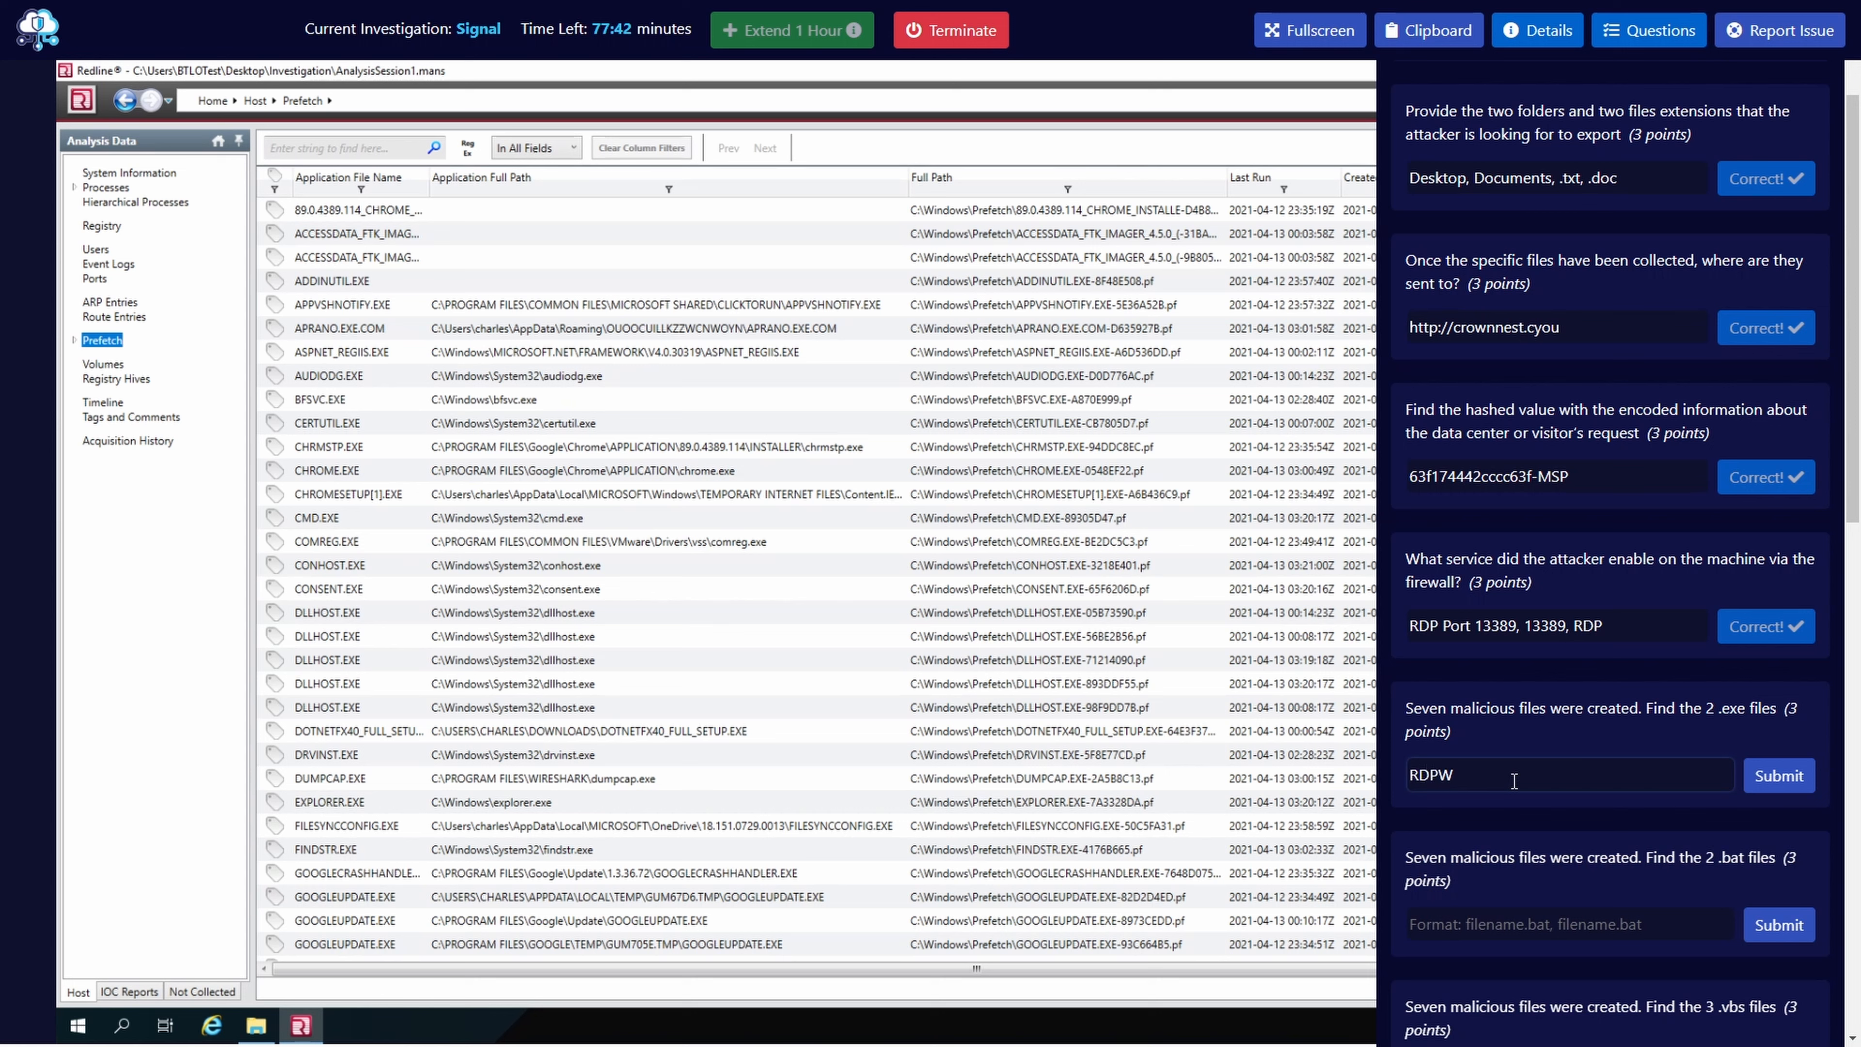
pyautogui.write('Inst.exe, Aprano.exe')
pyautogui.press('Return')
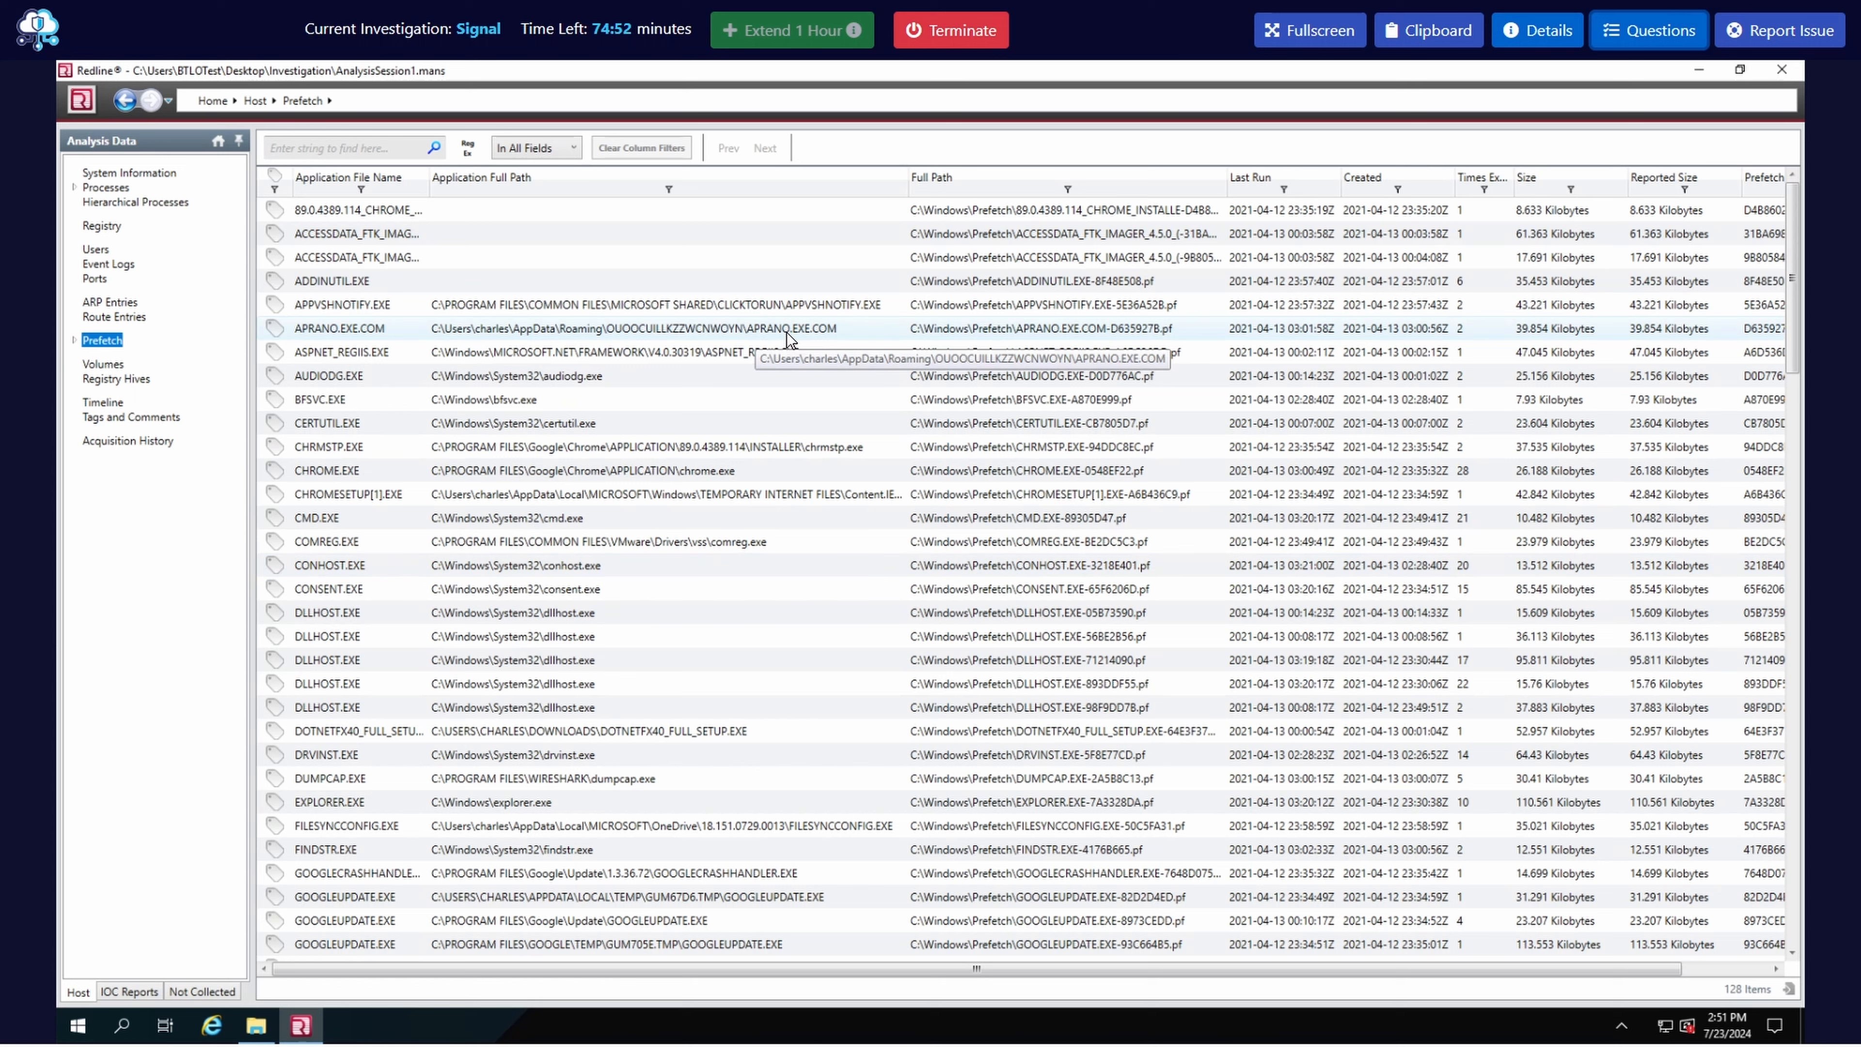
# - Return to the host timeline, search the file creation entries for bat, and check the first matches for malicious batch files
pyautogui.click(539, 333)
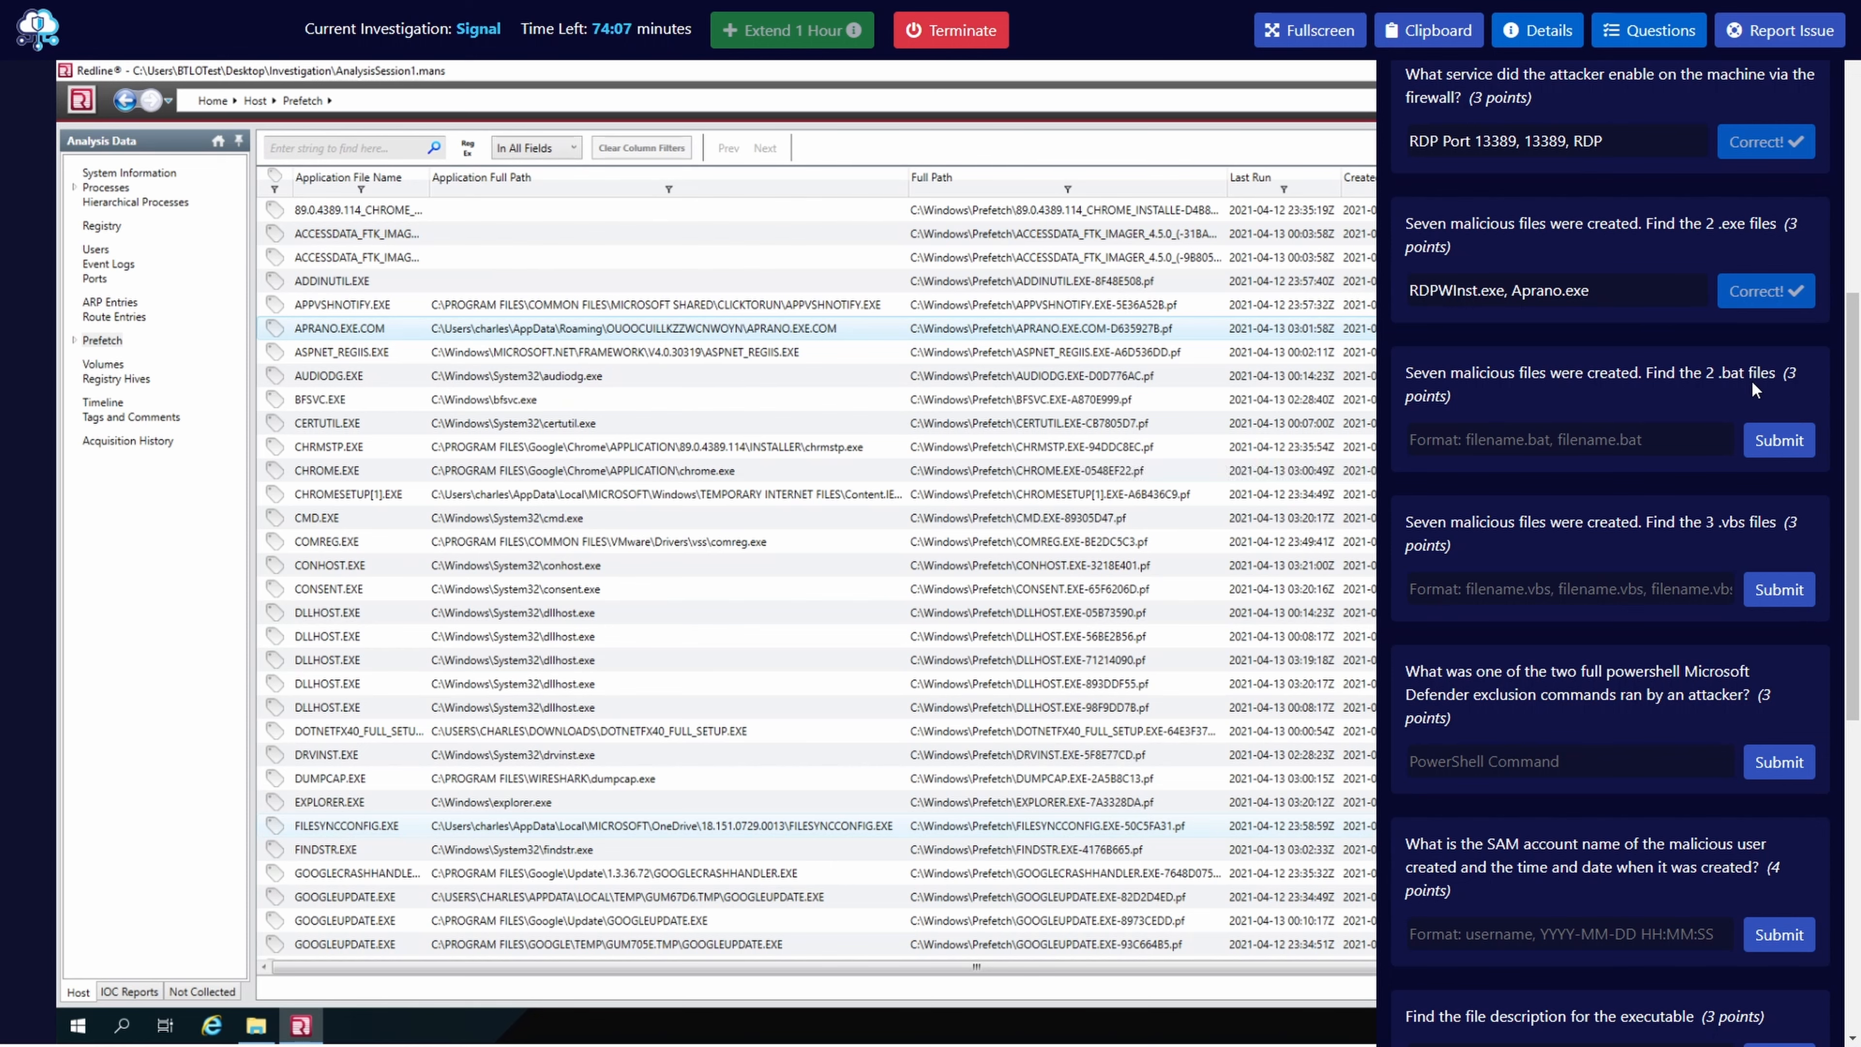
pyautogui.click(110, 405)
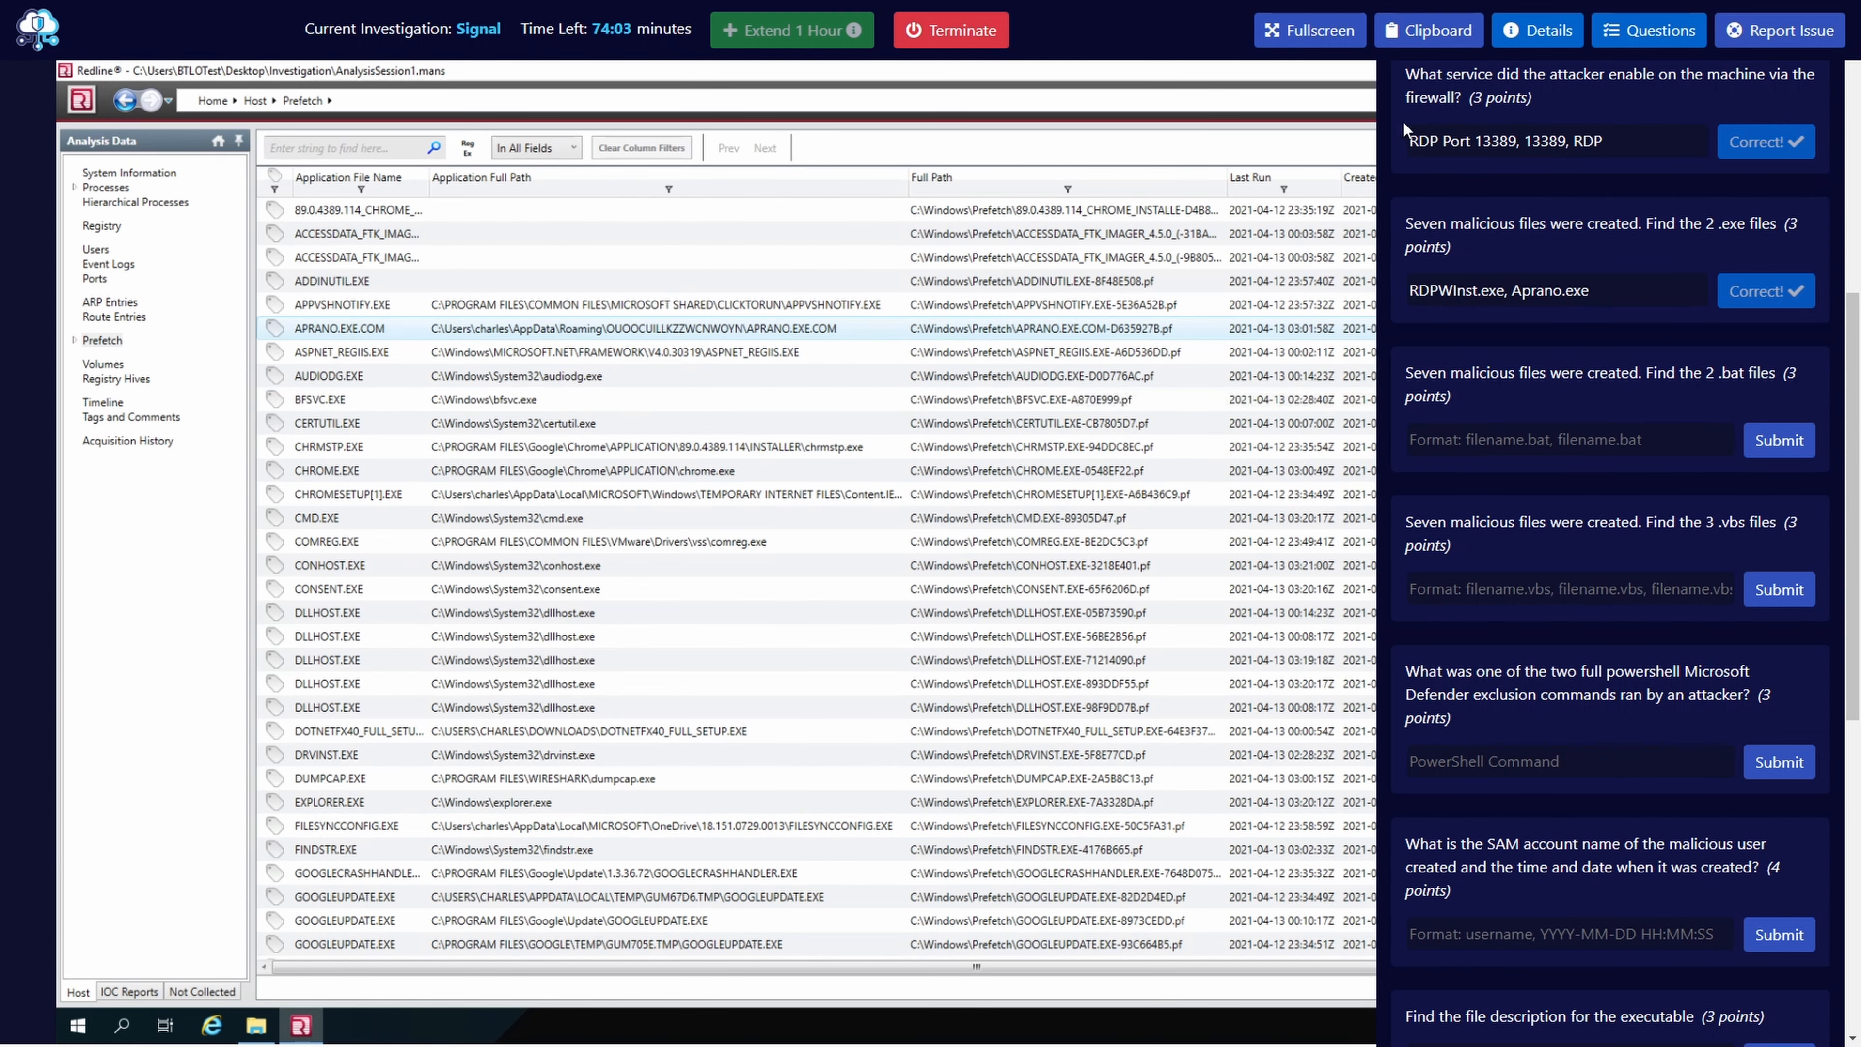
pyautogui.click(1603, 43)
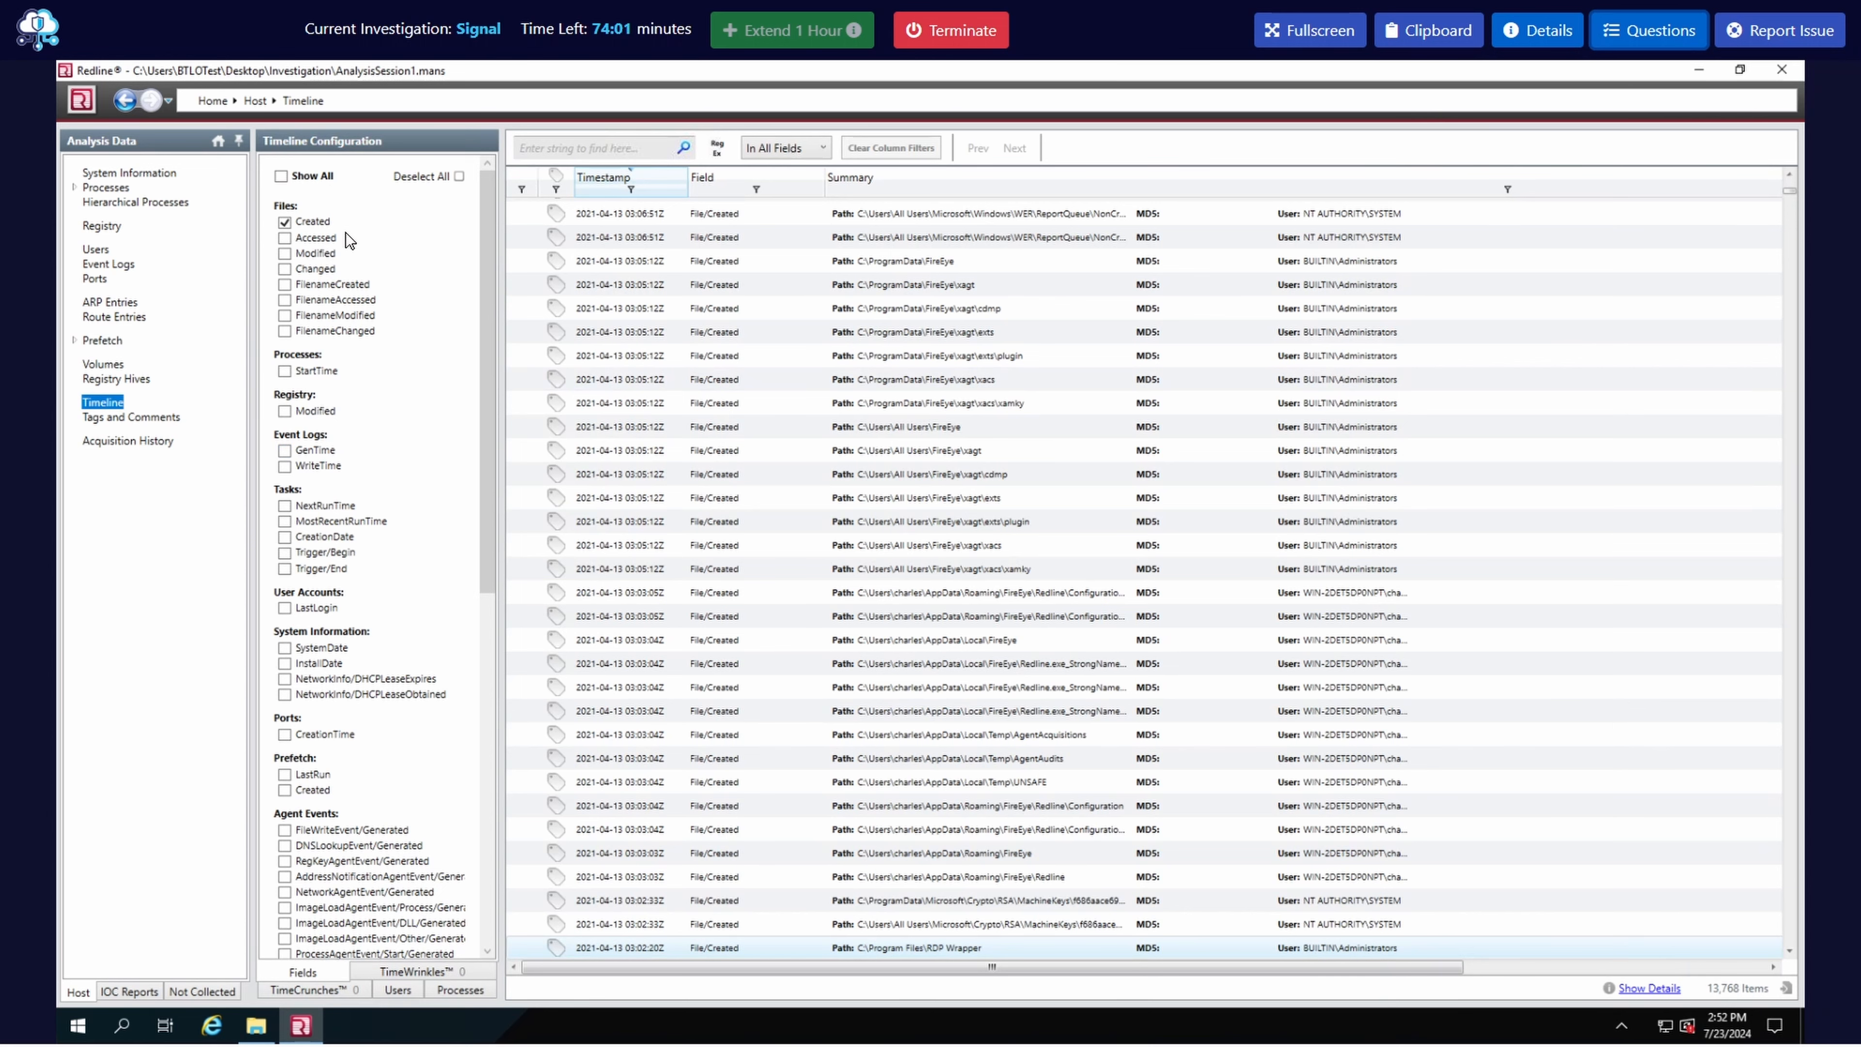
pyautogui.click(543, 147)
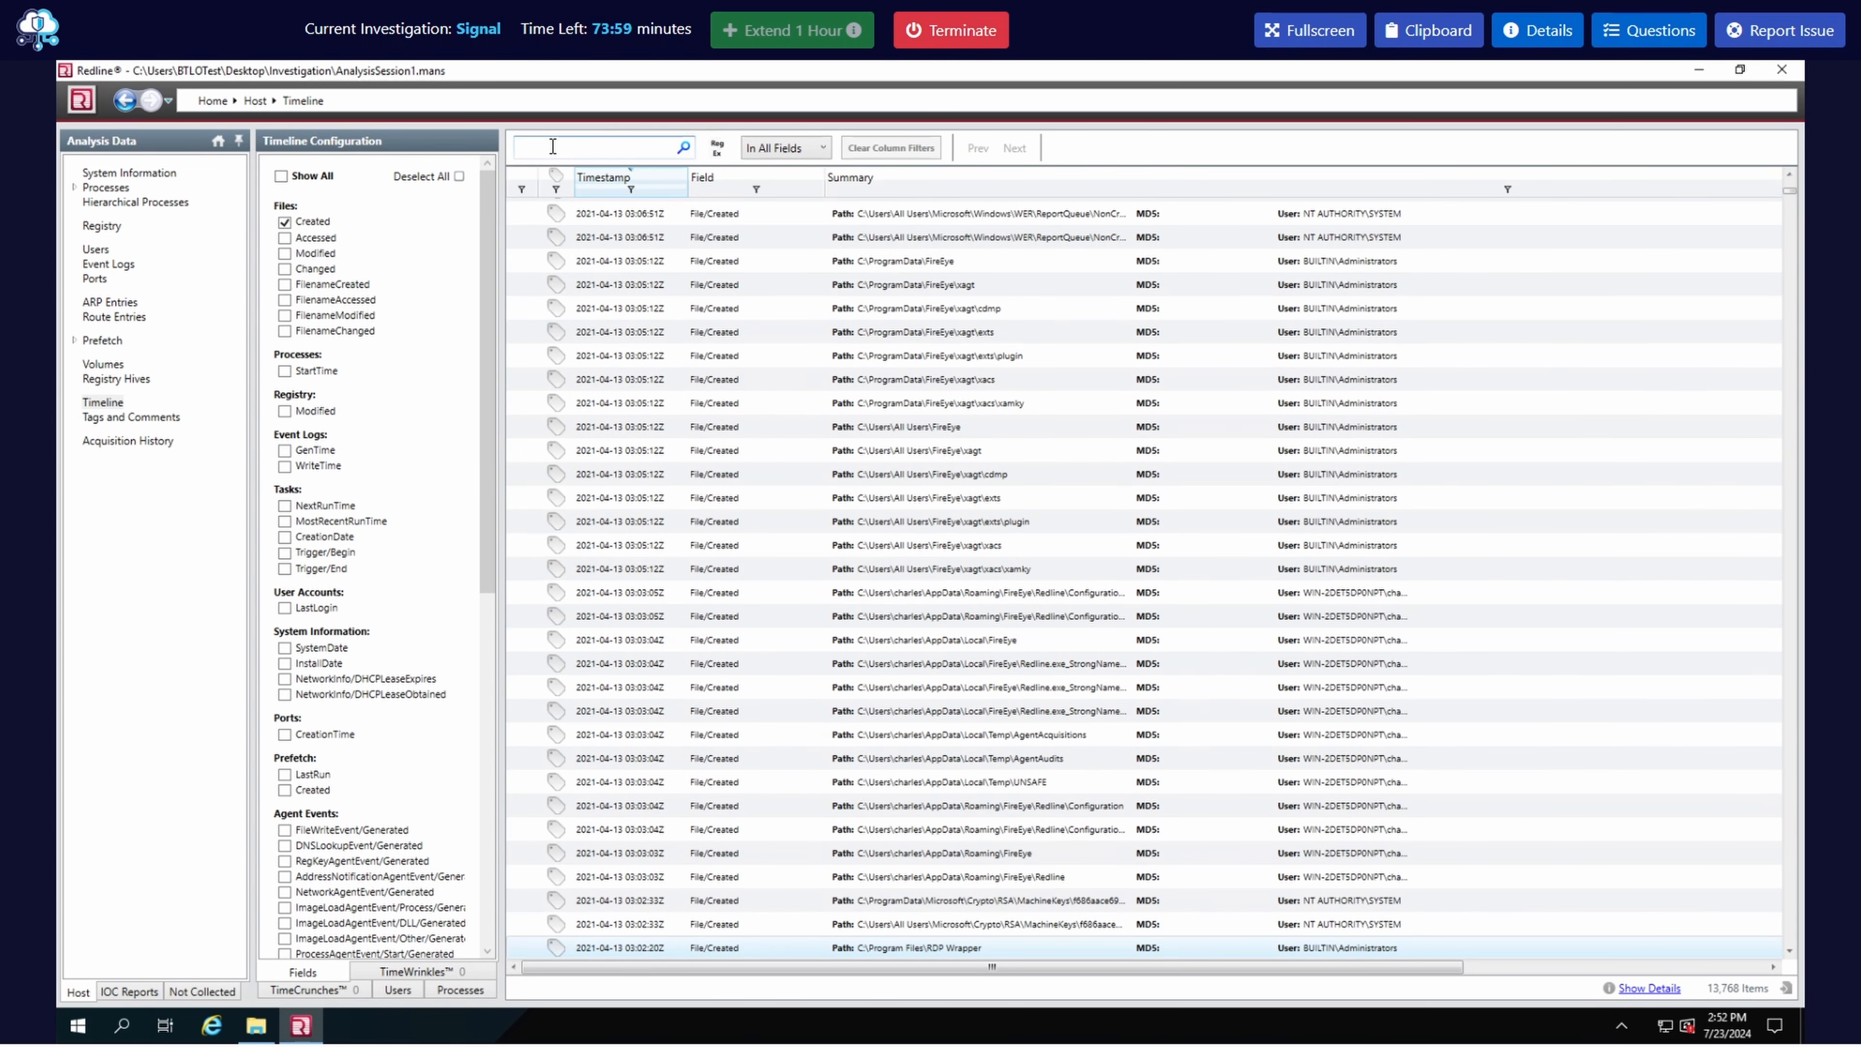
pyautogui.write('bat')
pyautogui.click(681, 147)
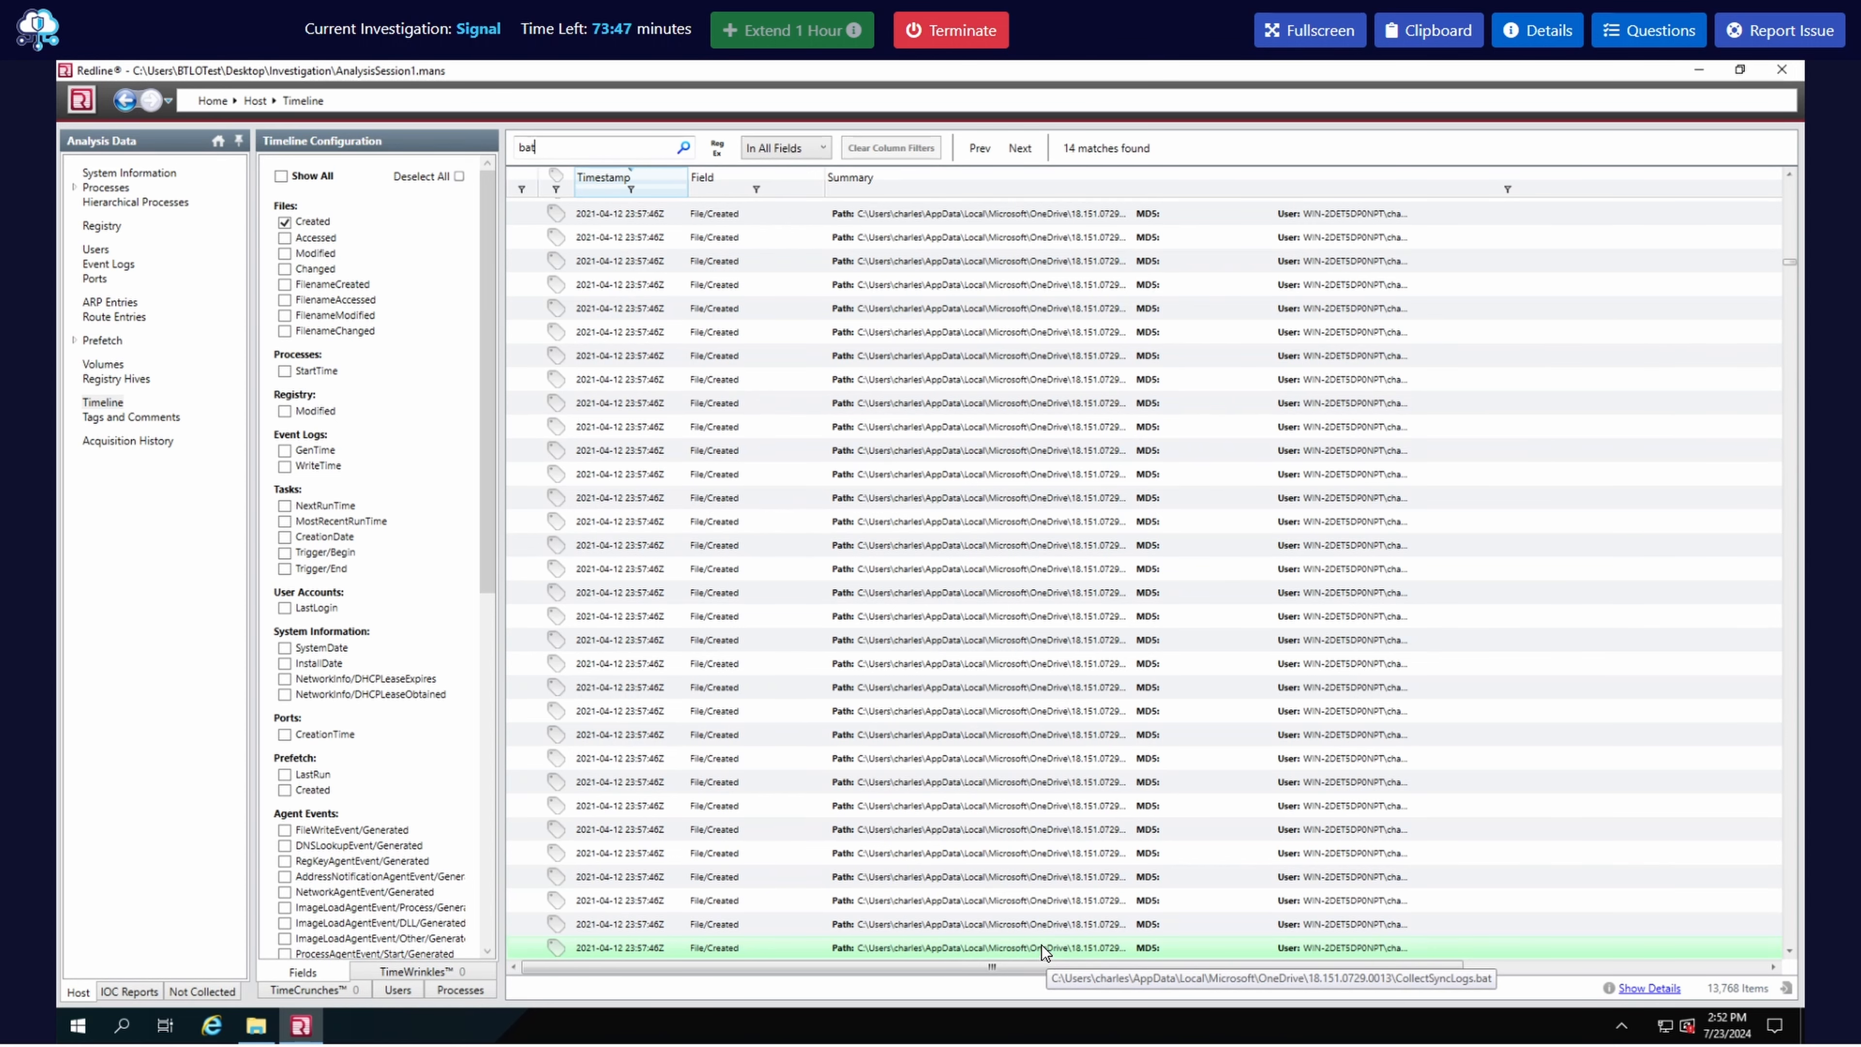
pyautogui.click(1009, 148)
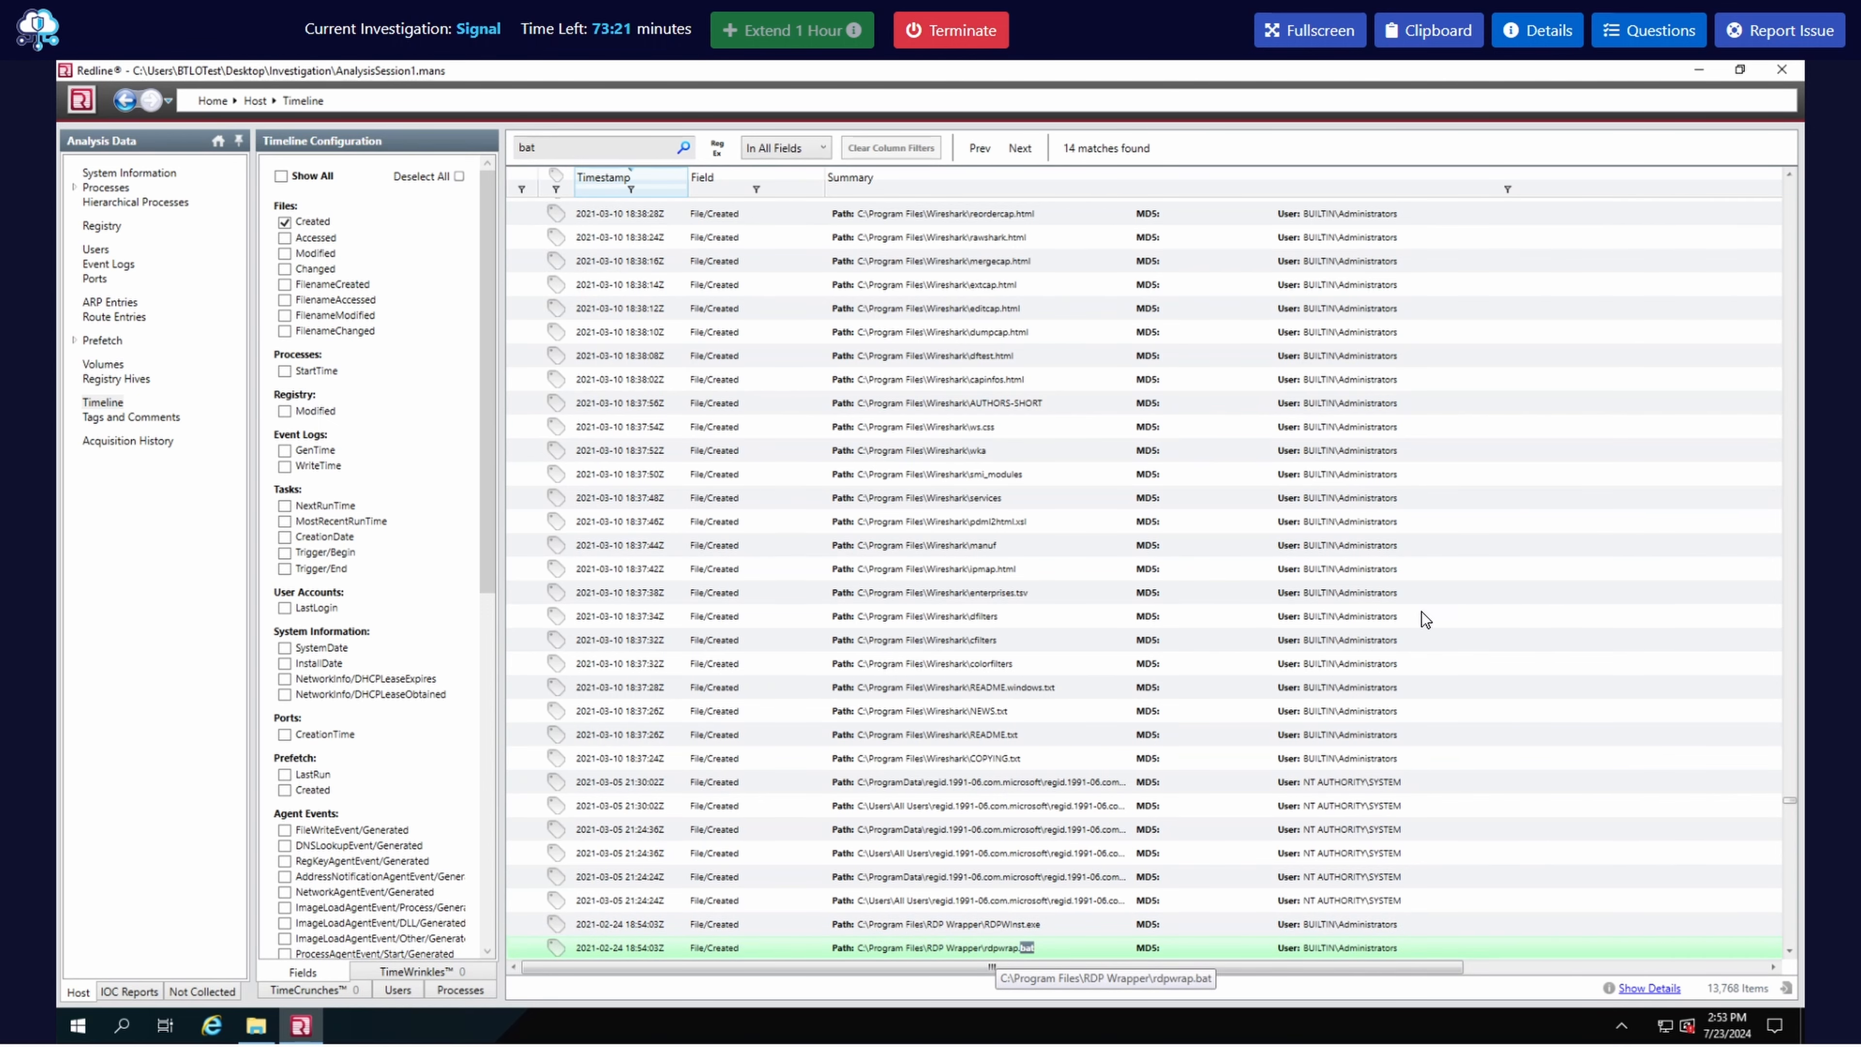
# - Enter "rdpwrap.bat," as the first part of the answer about the two malicious .bat files
pyautogui.click(1638, 30)
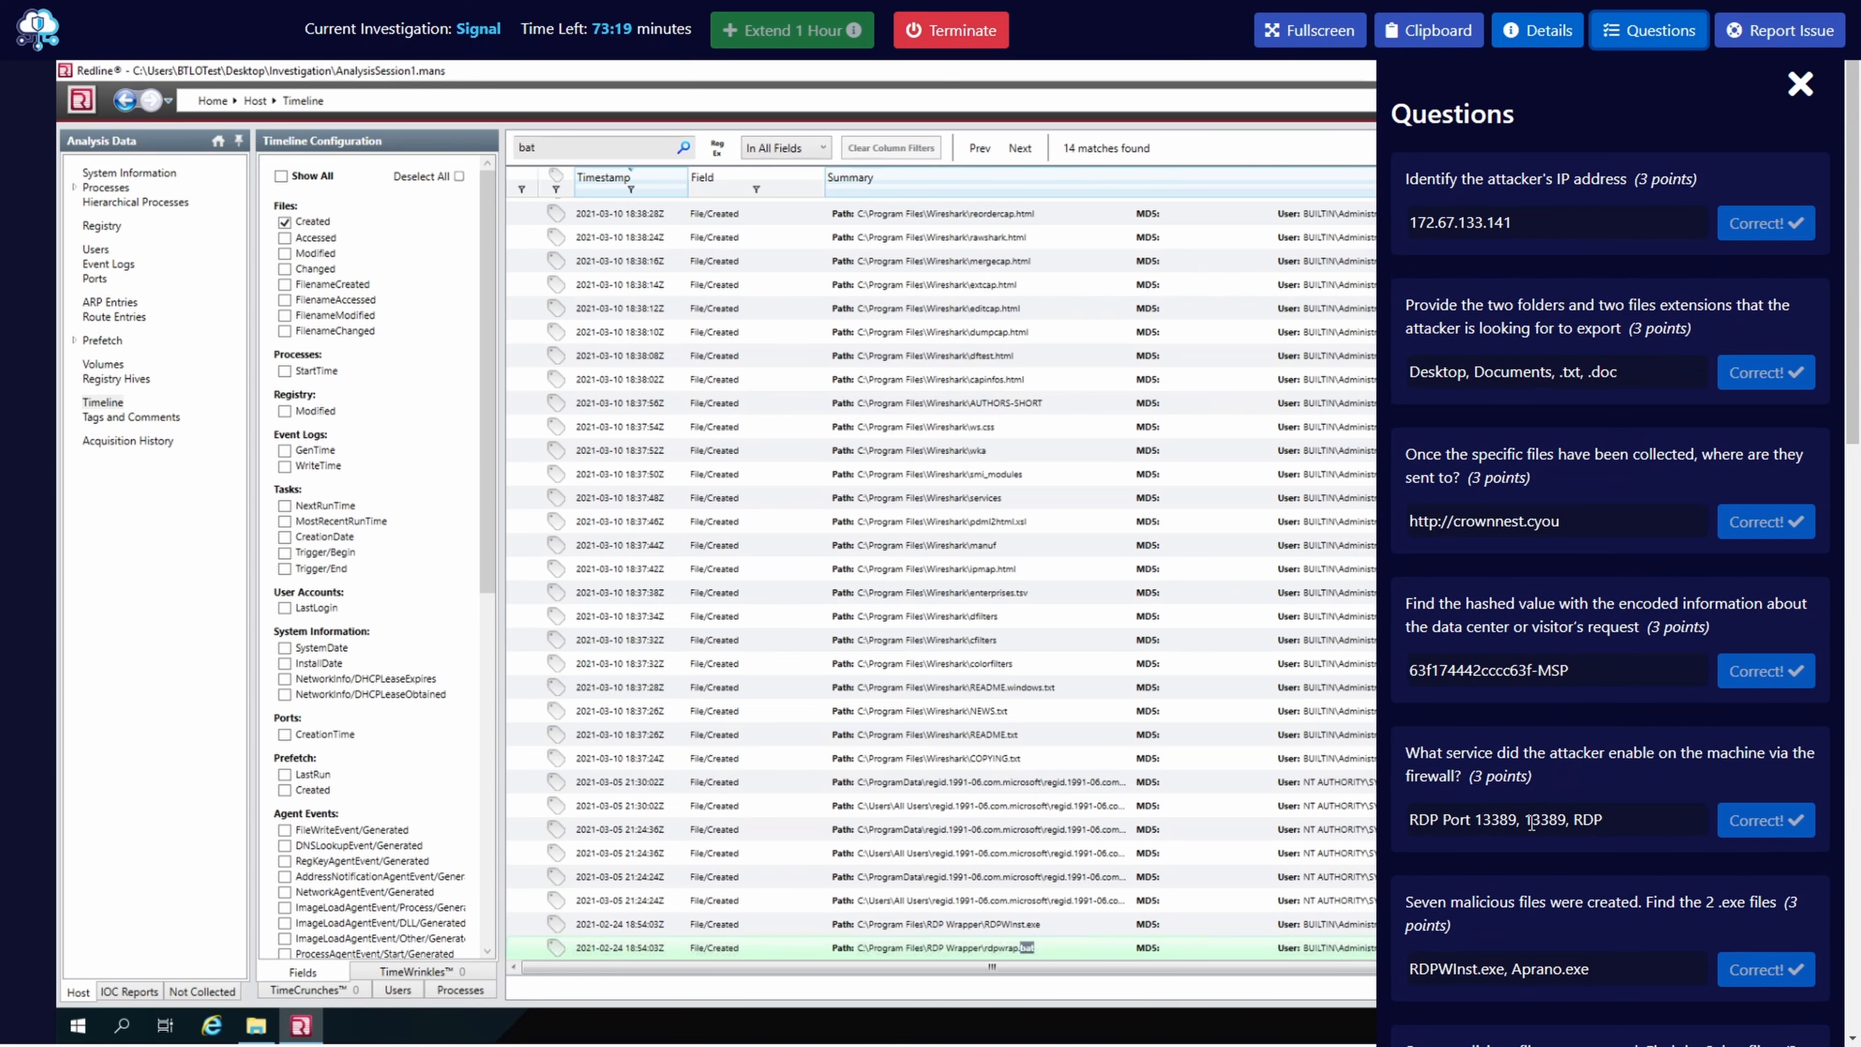
pyautogui.scroll(-5, 1539, 726)
pyautogui.click(1499, 737)
pyautogui.write('rd')
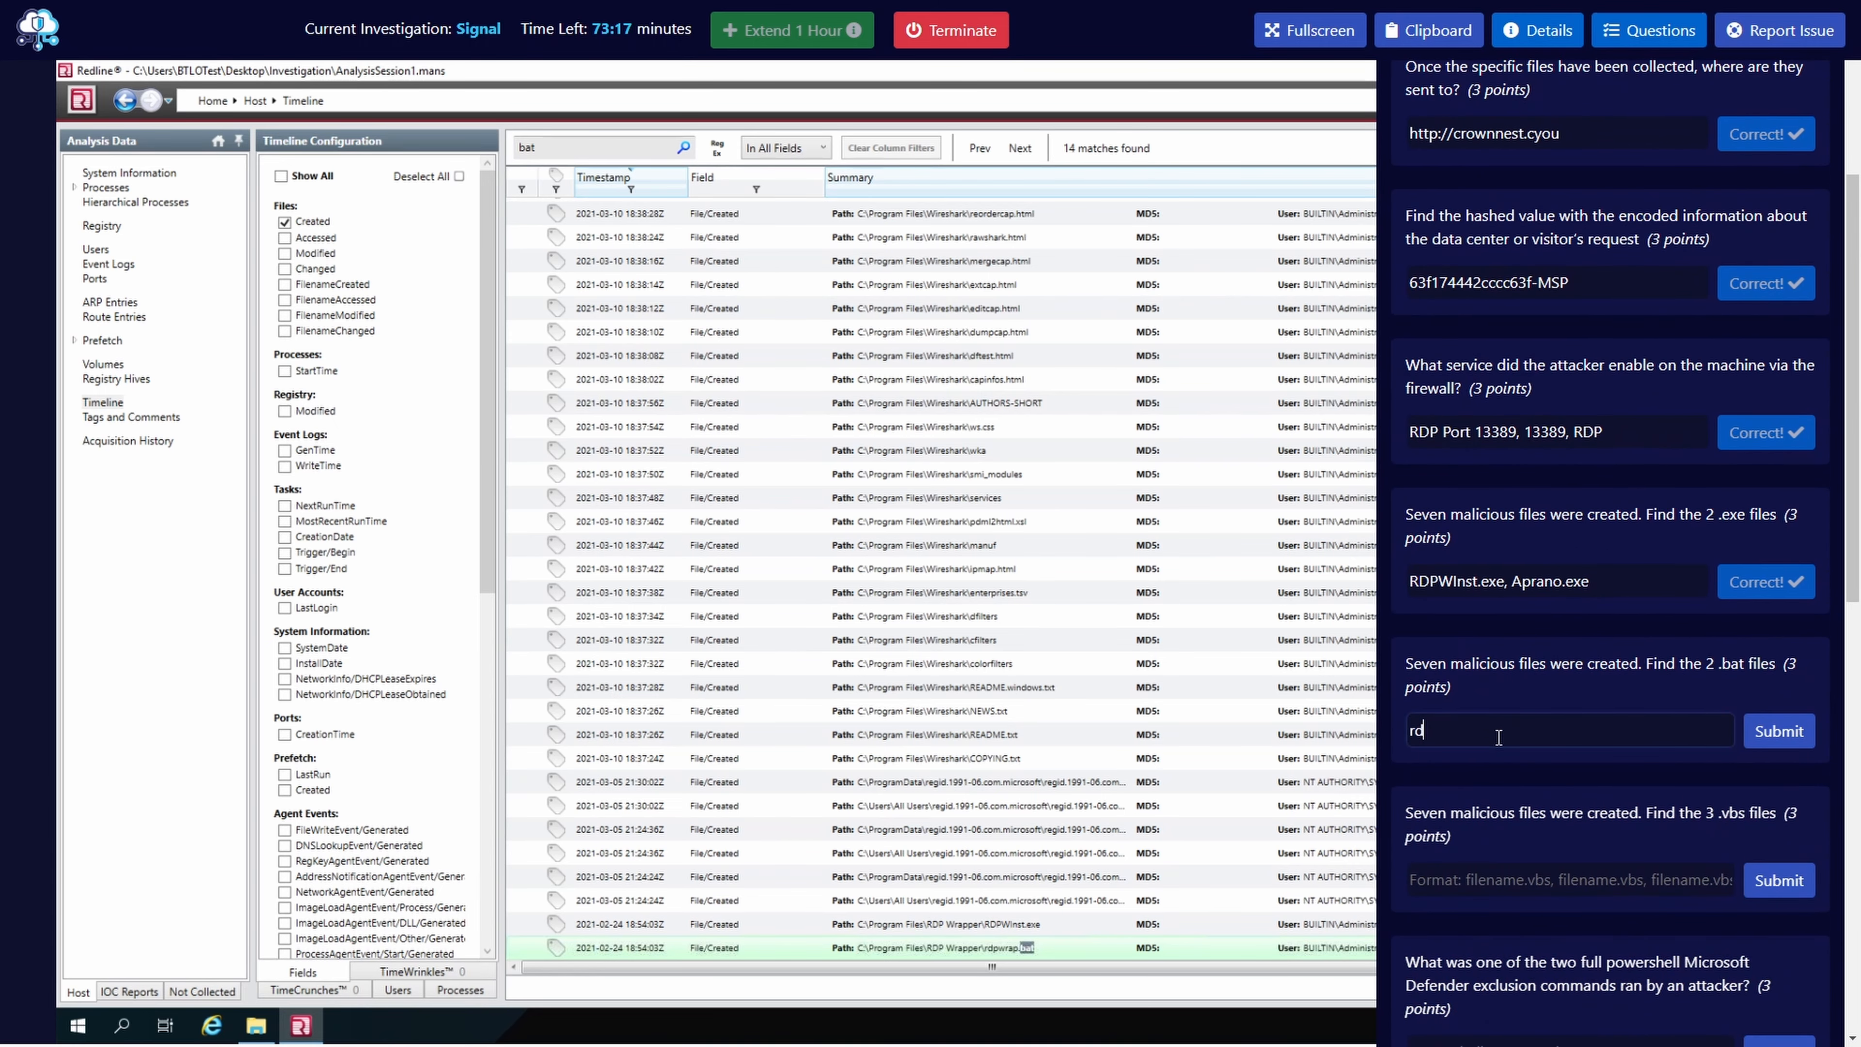
pyautogui.write('pwrap.bat,')
pyautogui.click(1655, 31)
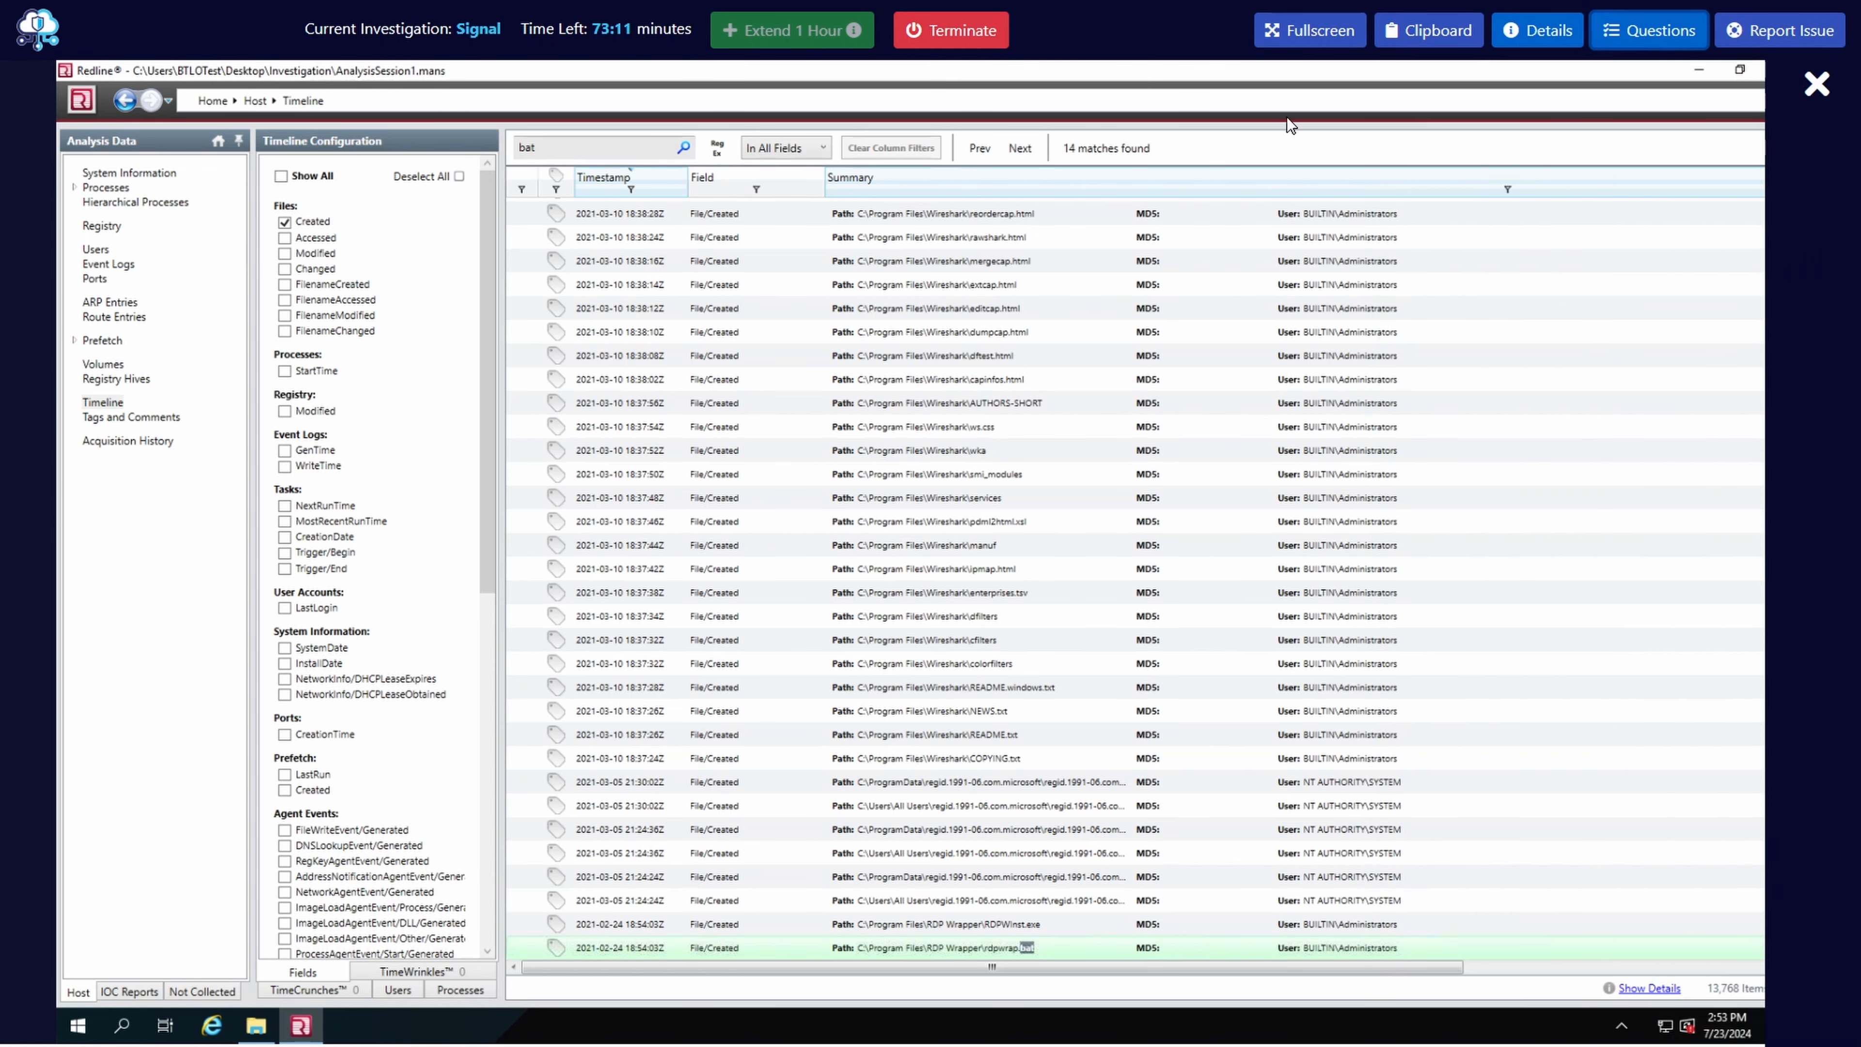
# - Step through the remaining bat matches in the timeline's file creation entries and check their paths for a second malicious batch file
pyautogui.click(1027, 150)
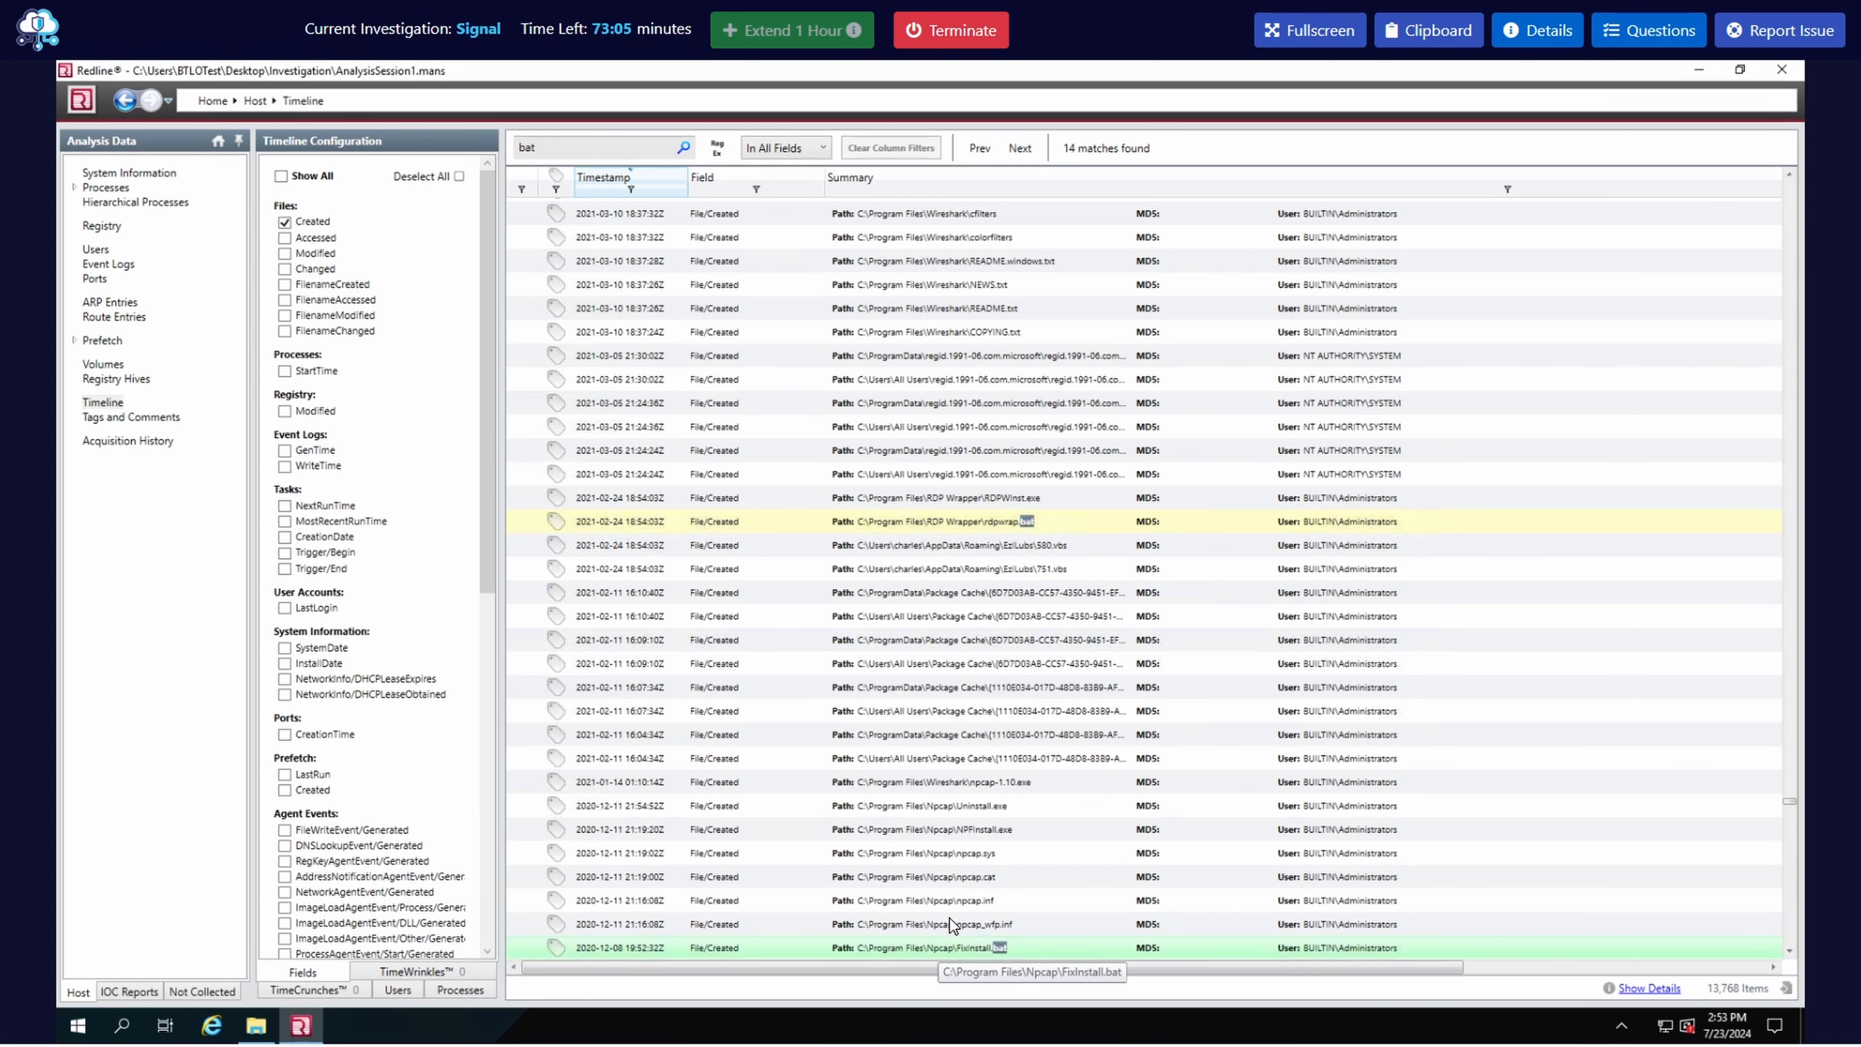
pyautogui.click(1021, 149)
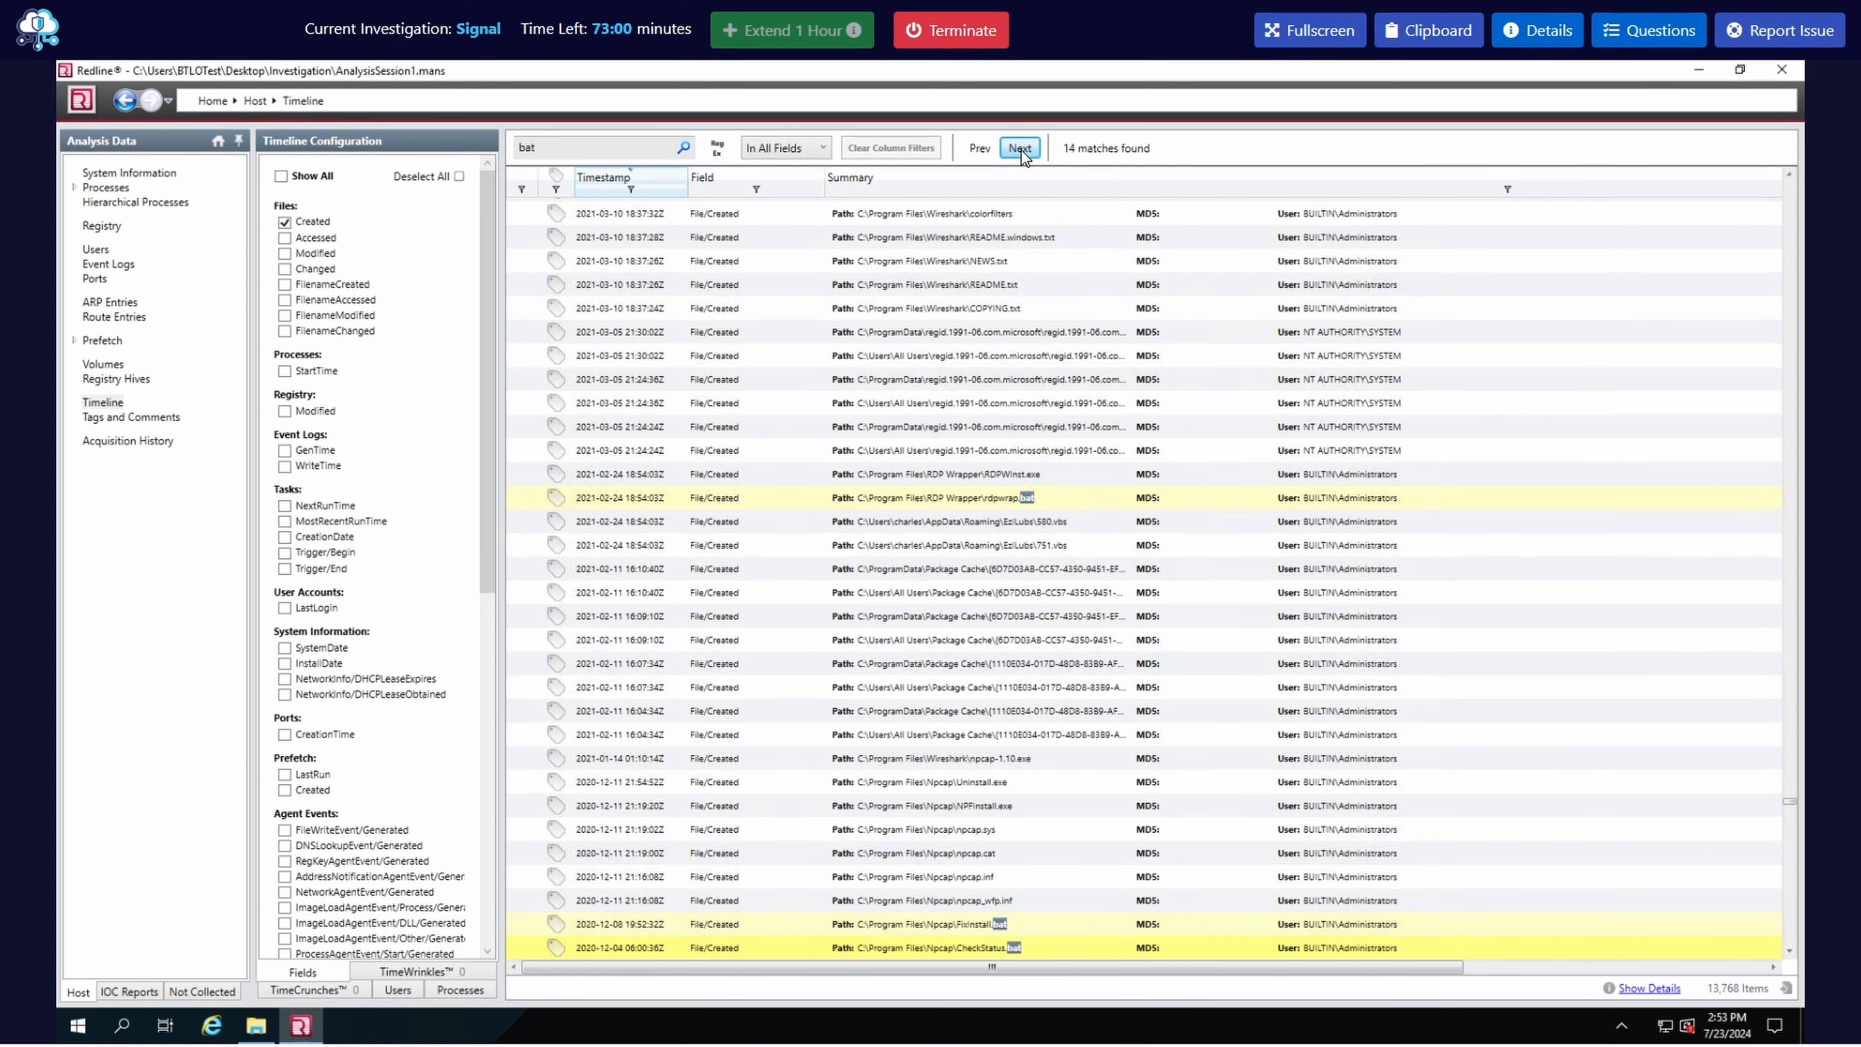
pyautogui.click(1021, 150)
pyautogui.click(1021, 150)
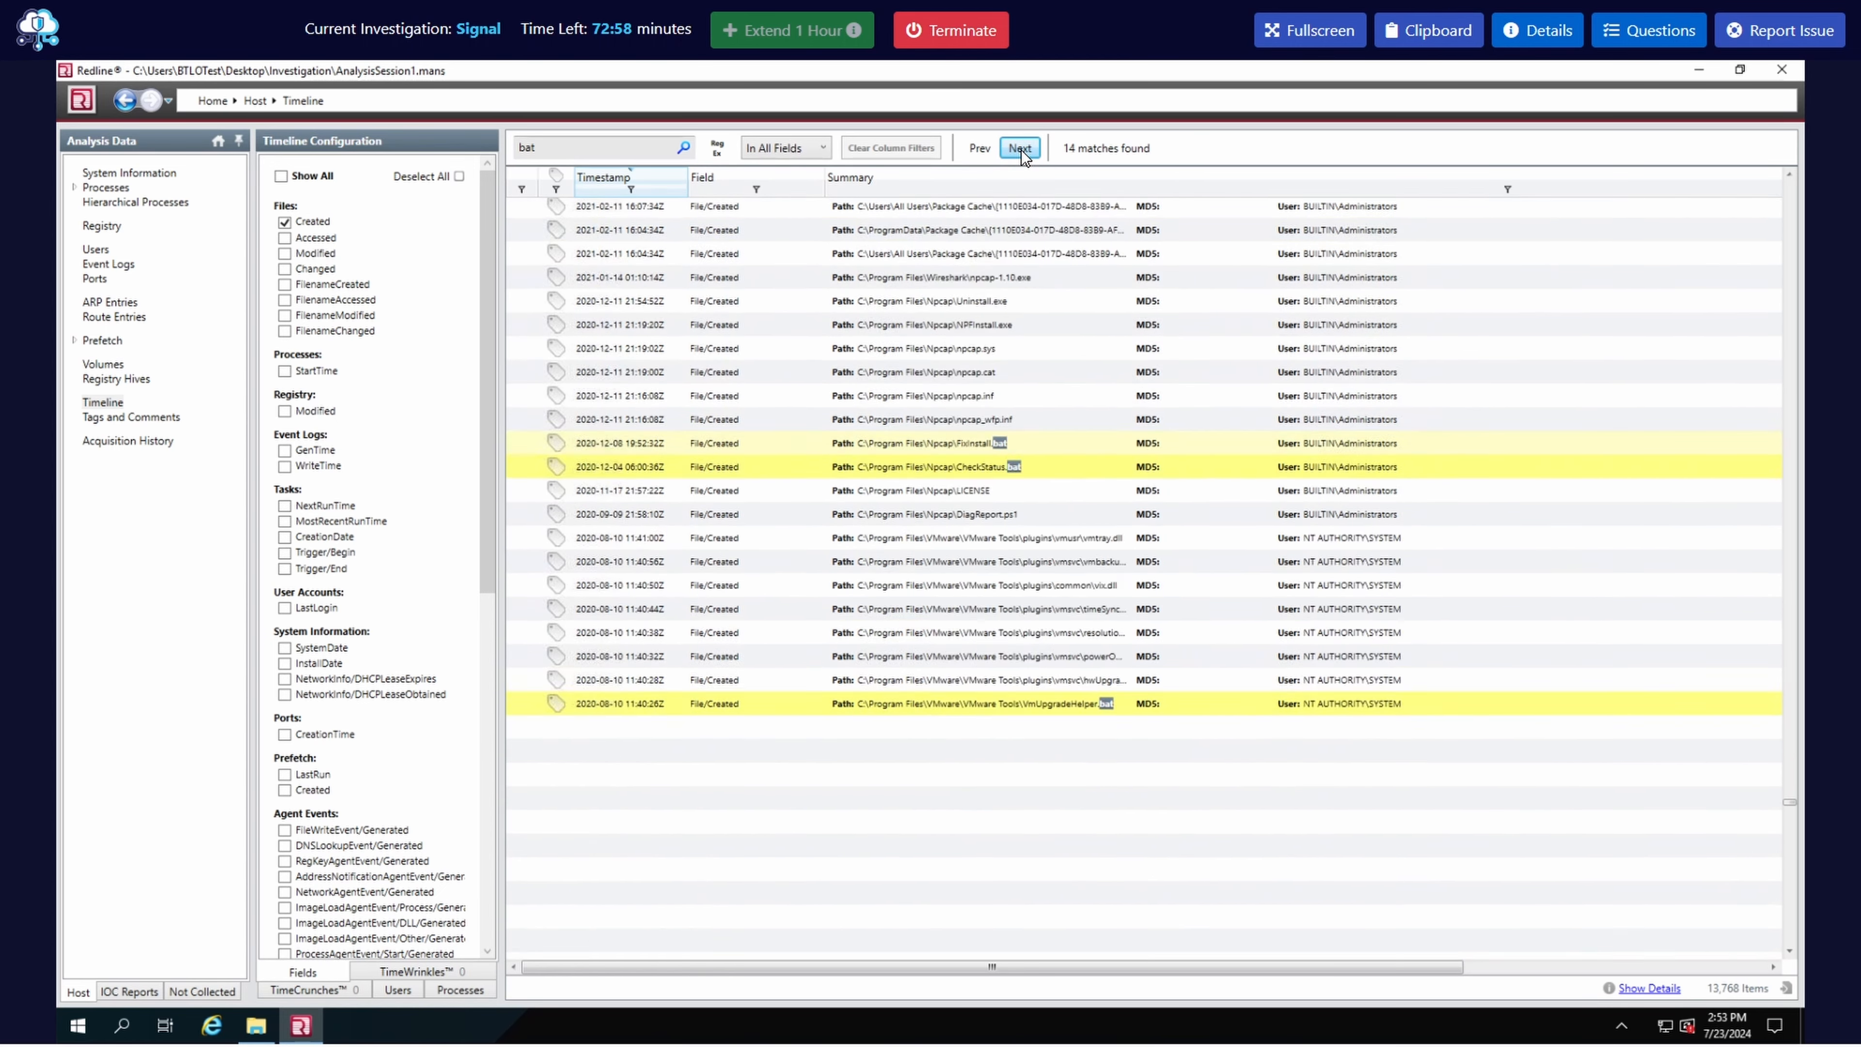
pyautogui.click(1021, 149)
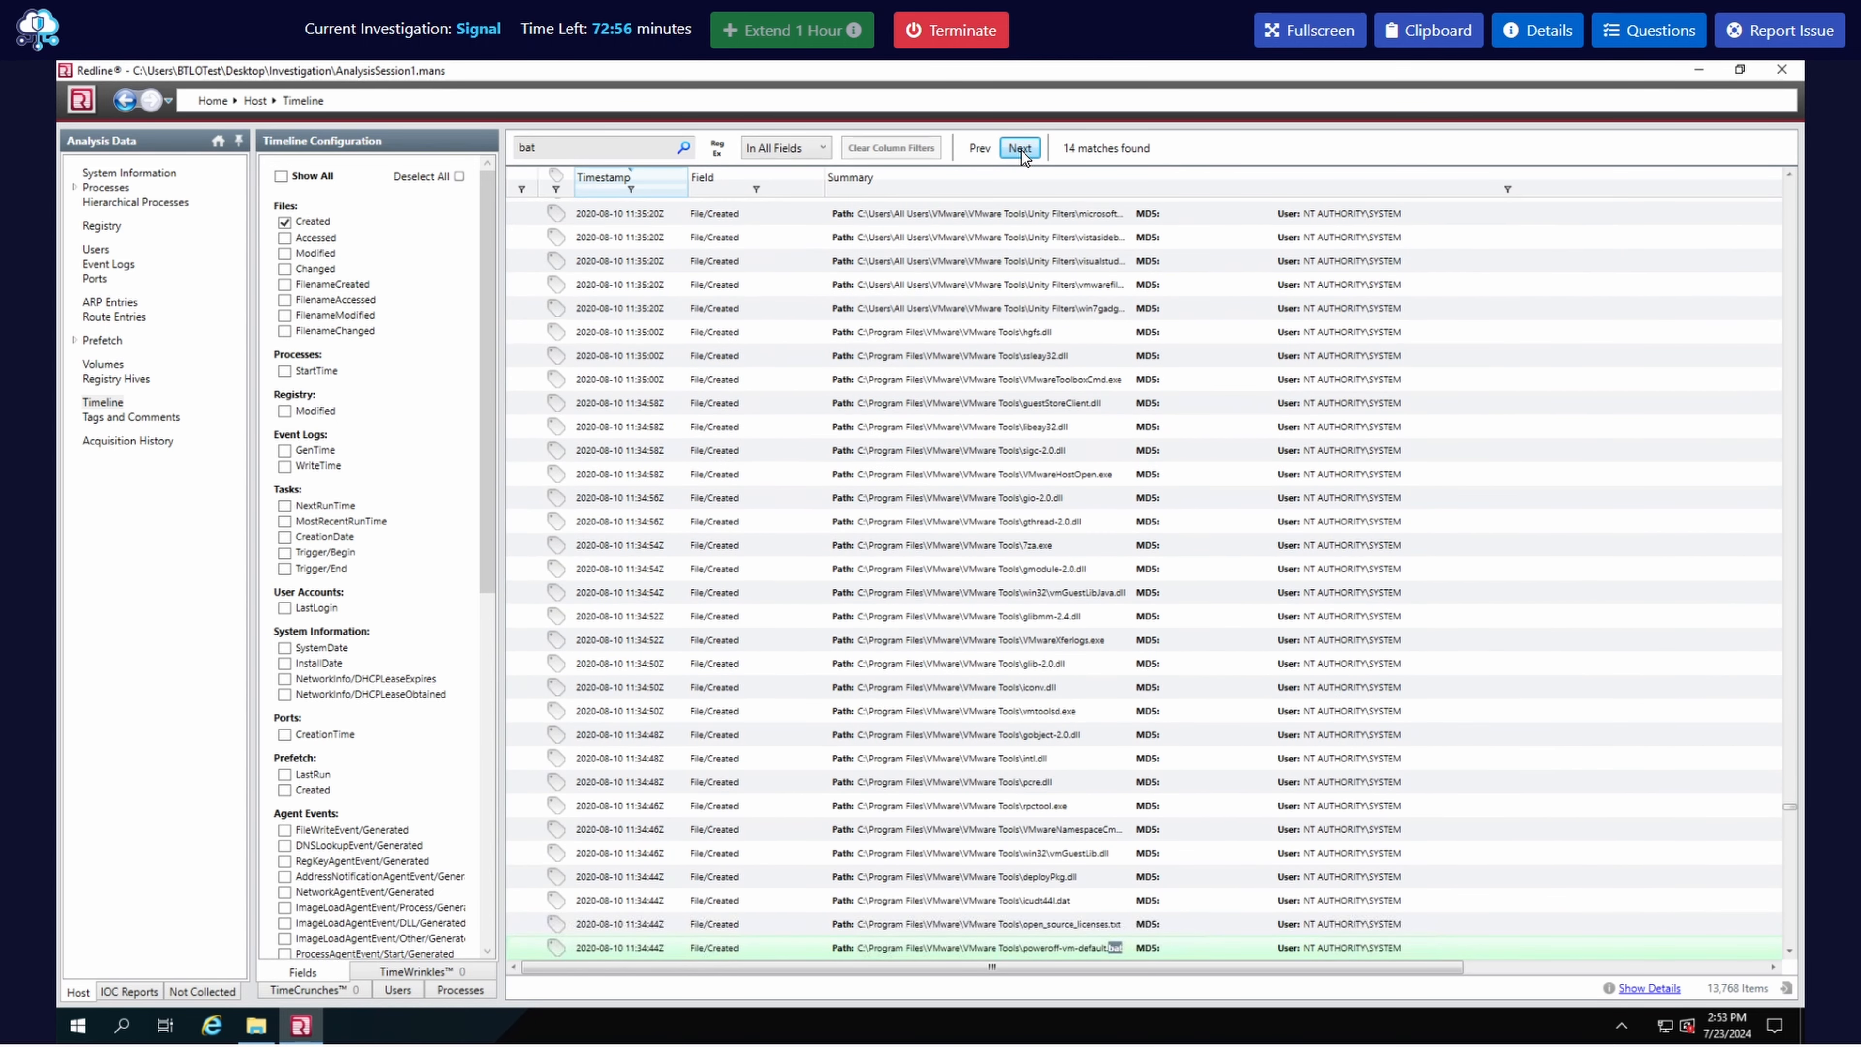
pyautogui.click(1021, 149)
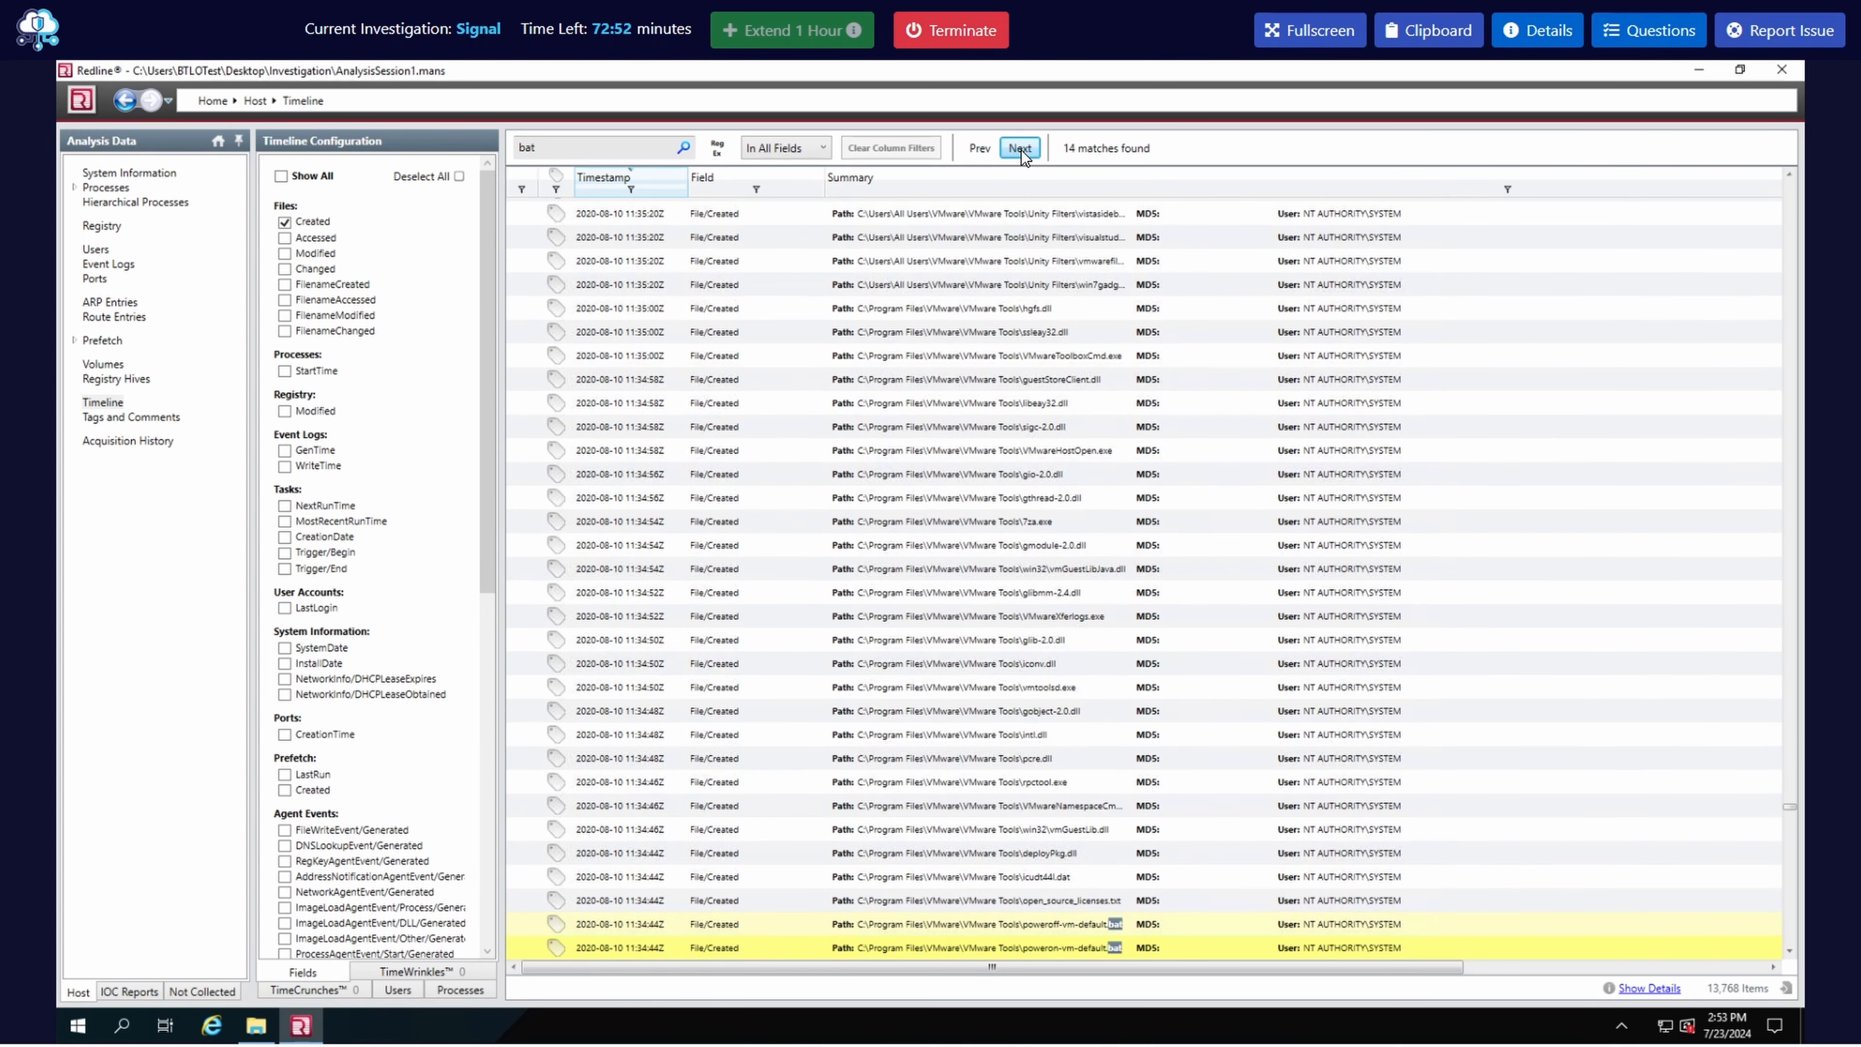
pyautogui.click(1021, 150)
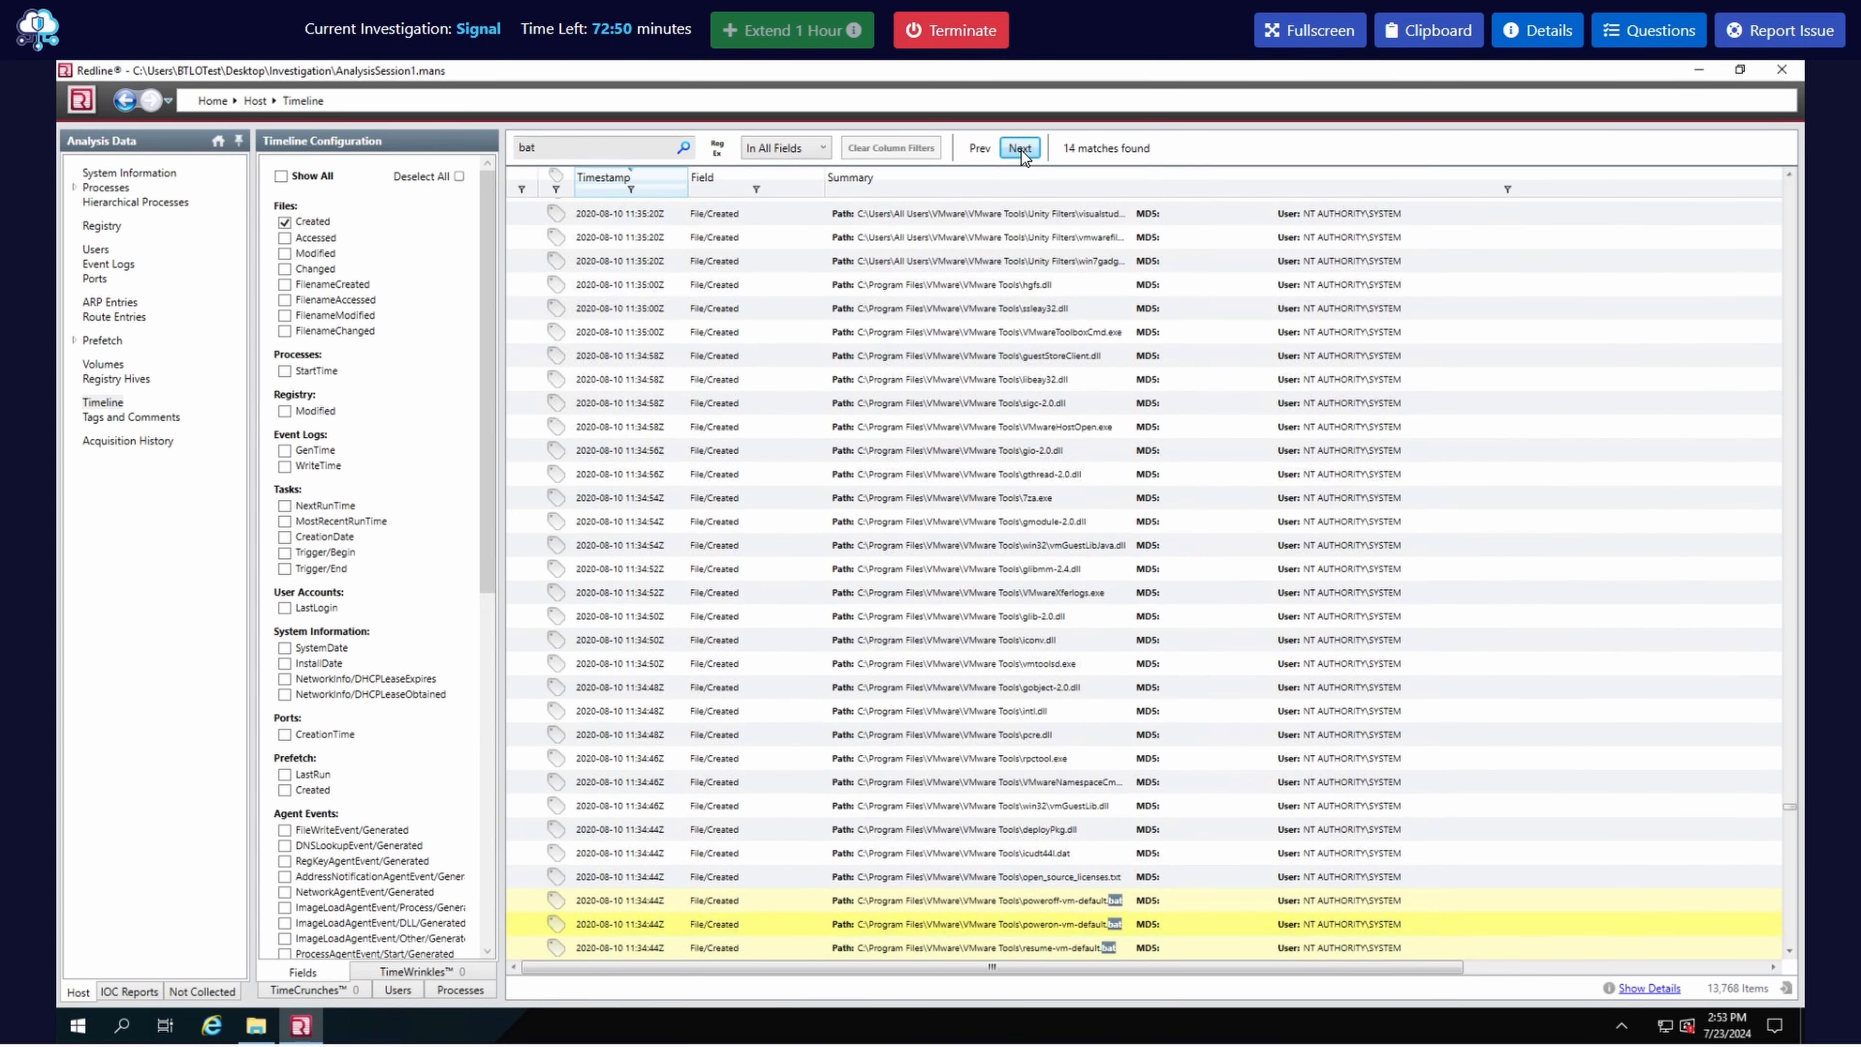
pyautogui.click(1021, 150)
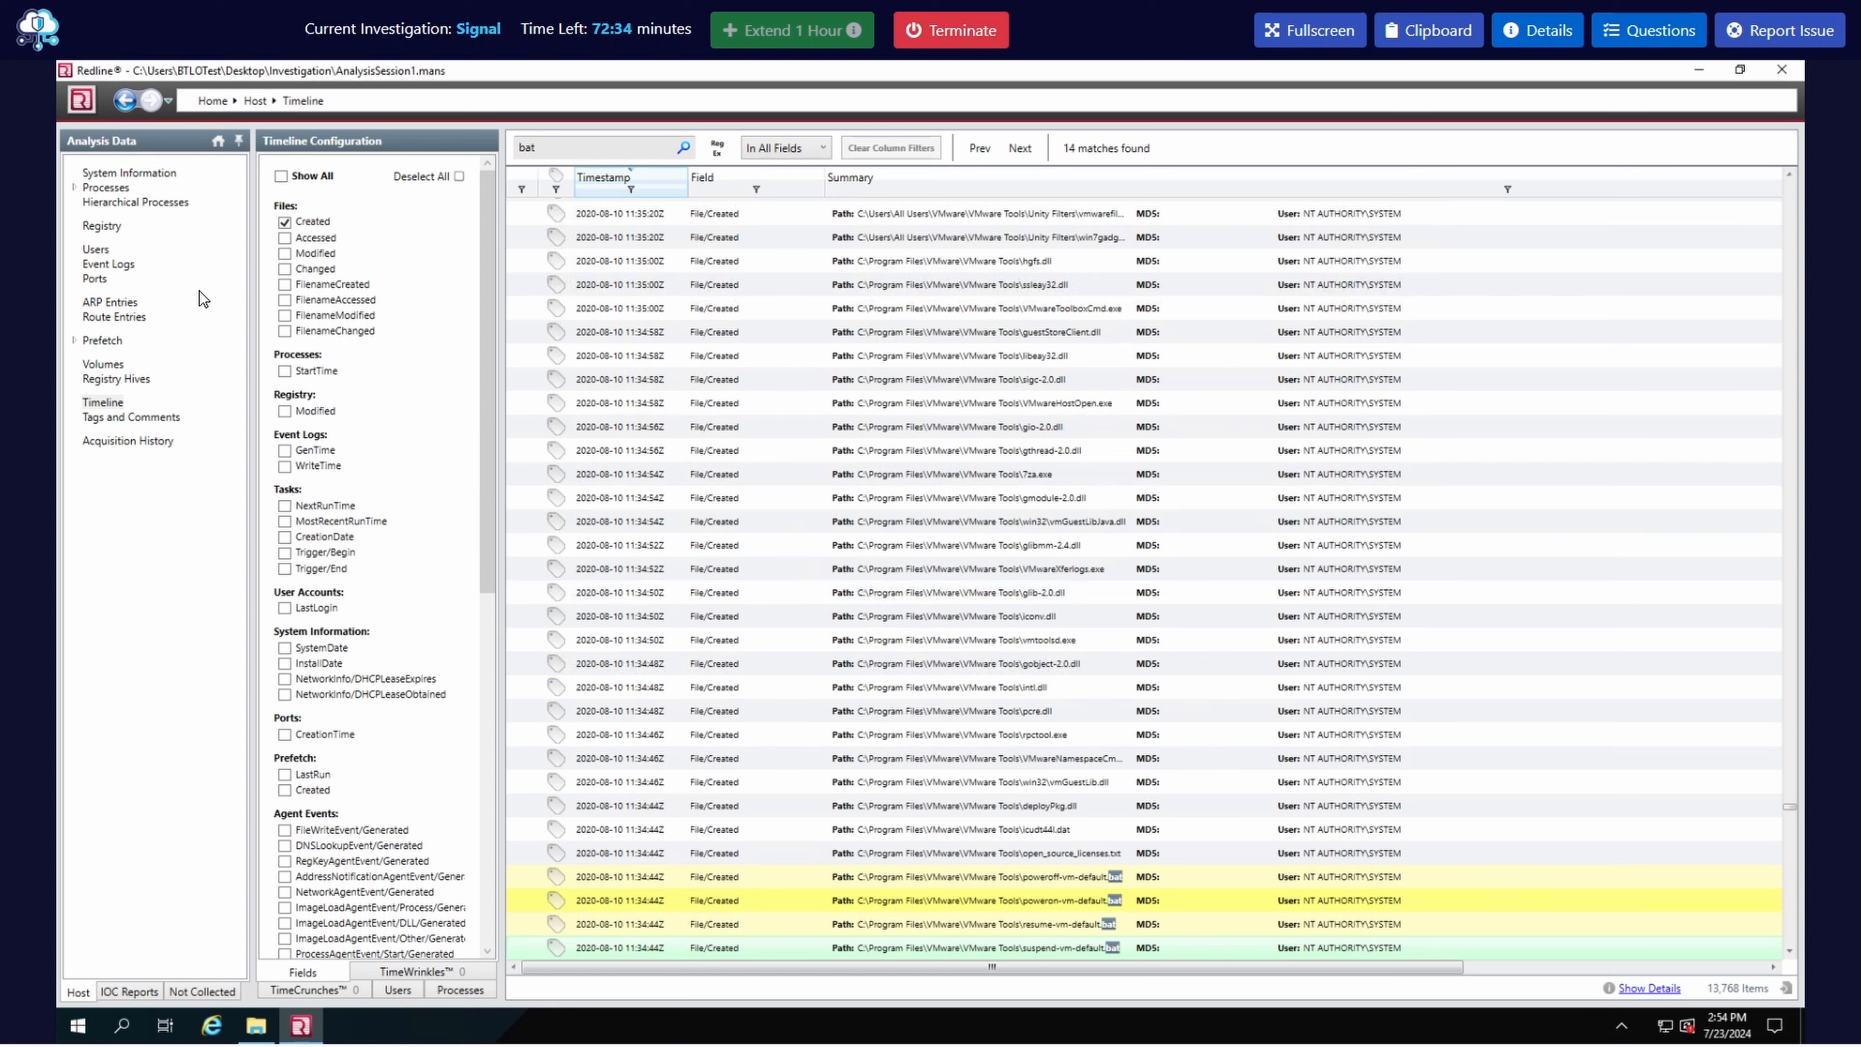
# - Open the host's process list and search it for bat to check the command arguments for batch files
pyautogui.click(115, 189)
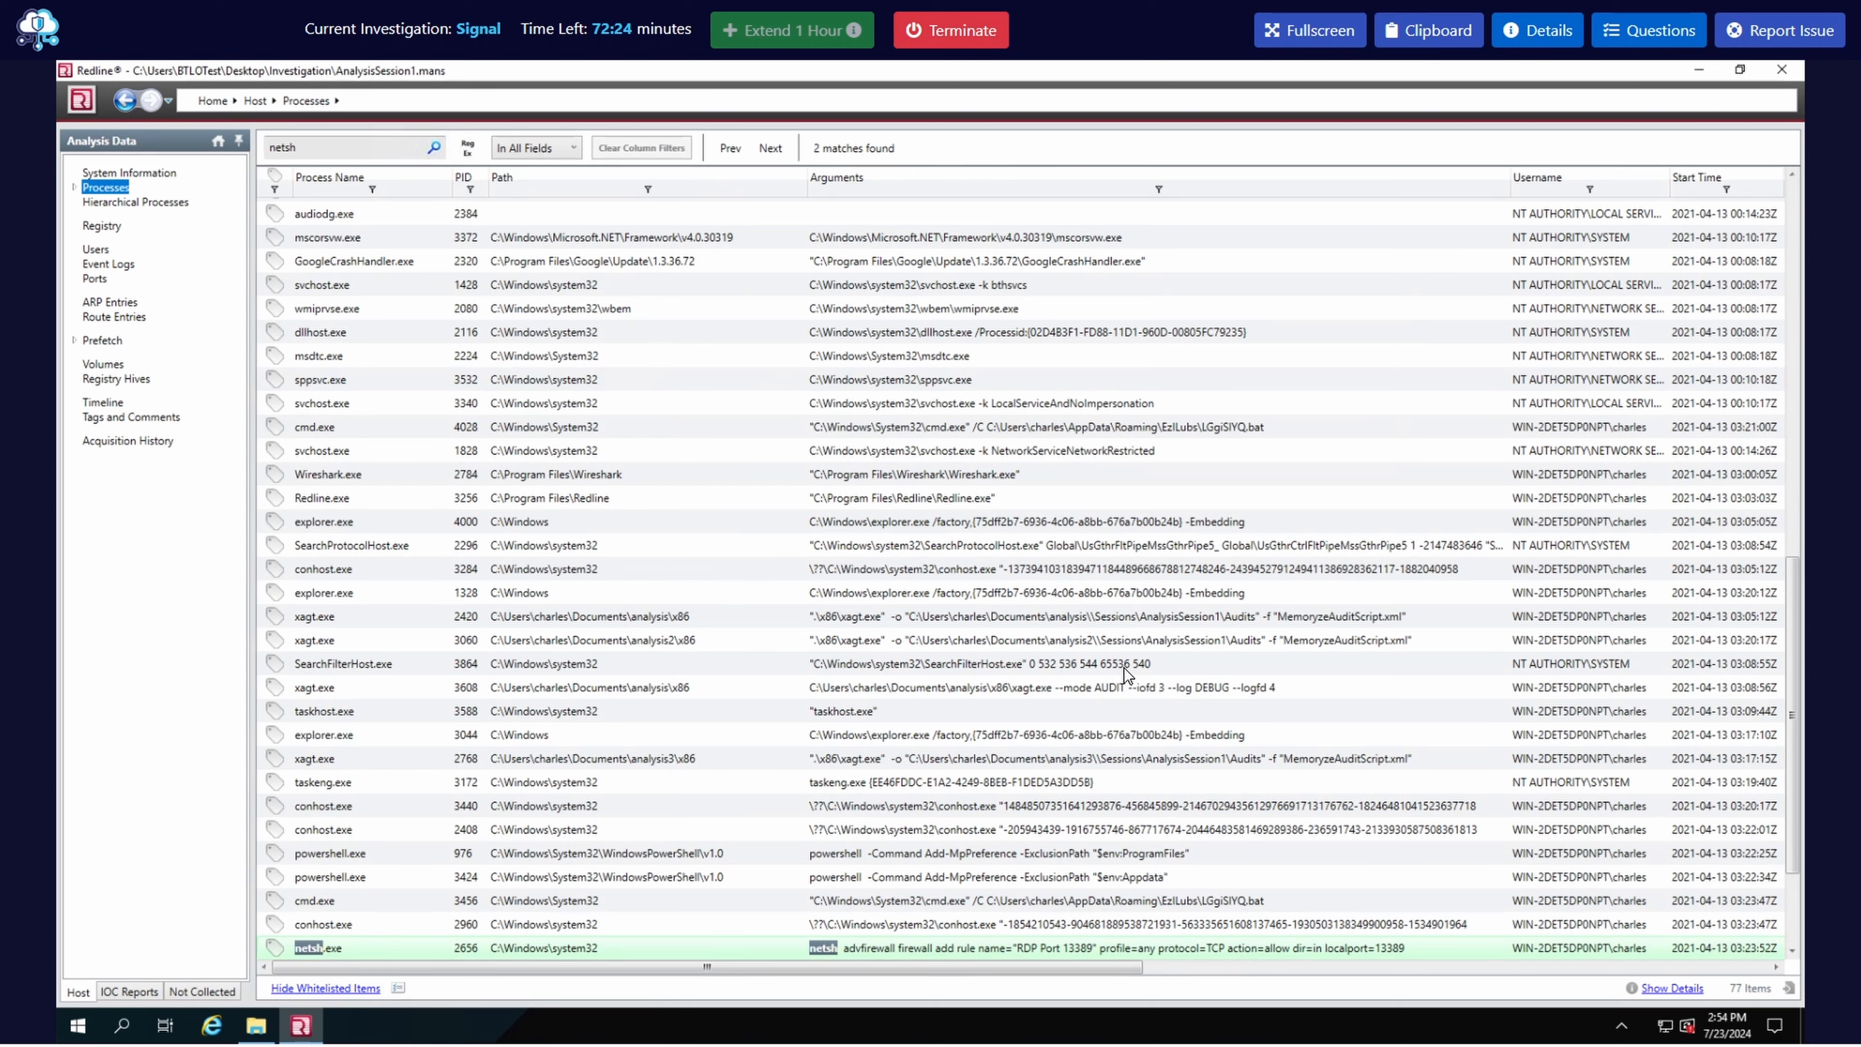
pyautogui.doubleClick(402, 150)
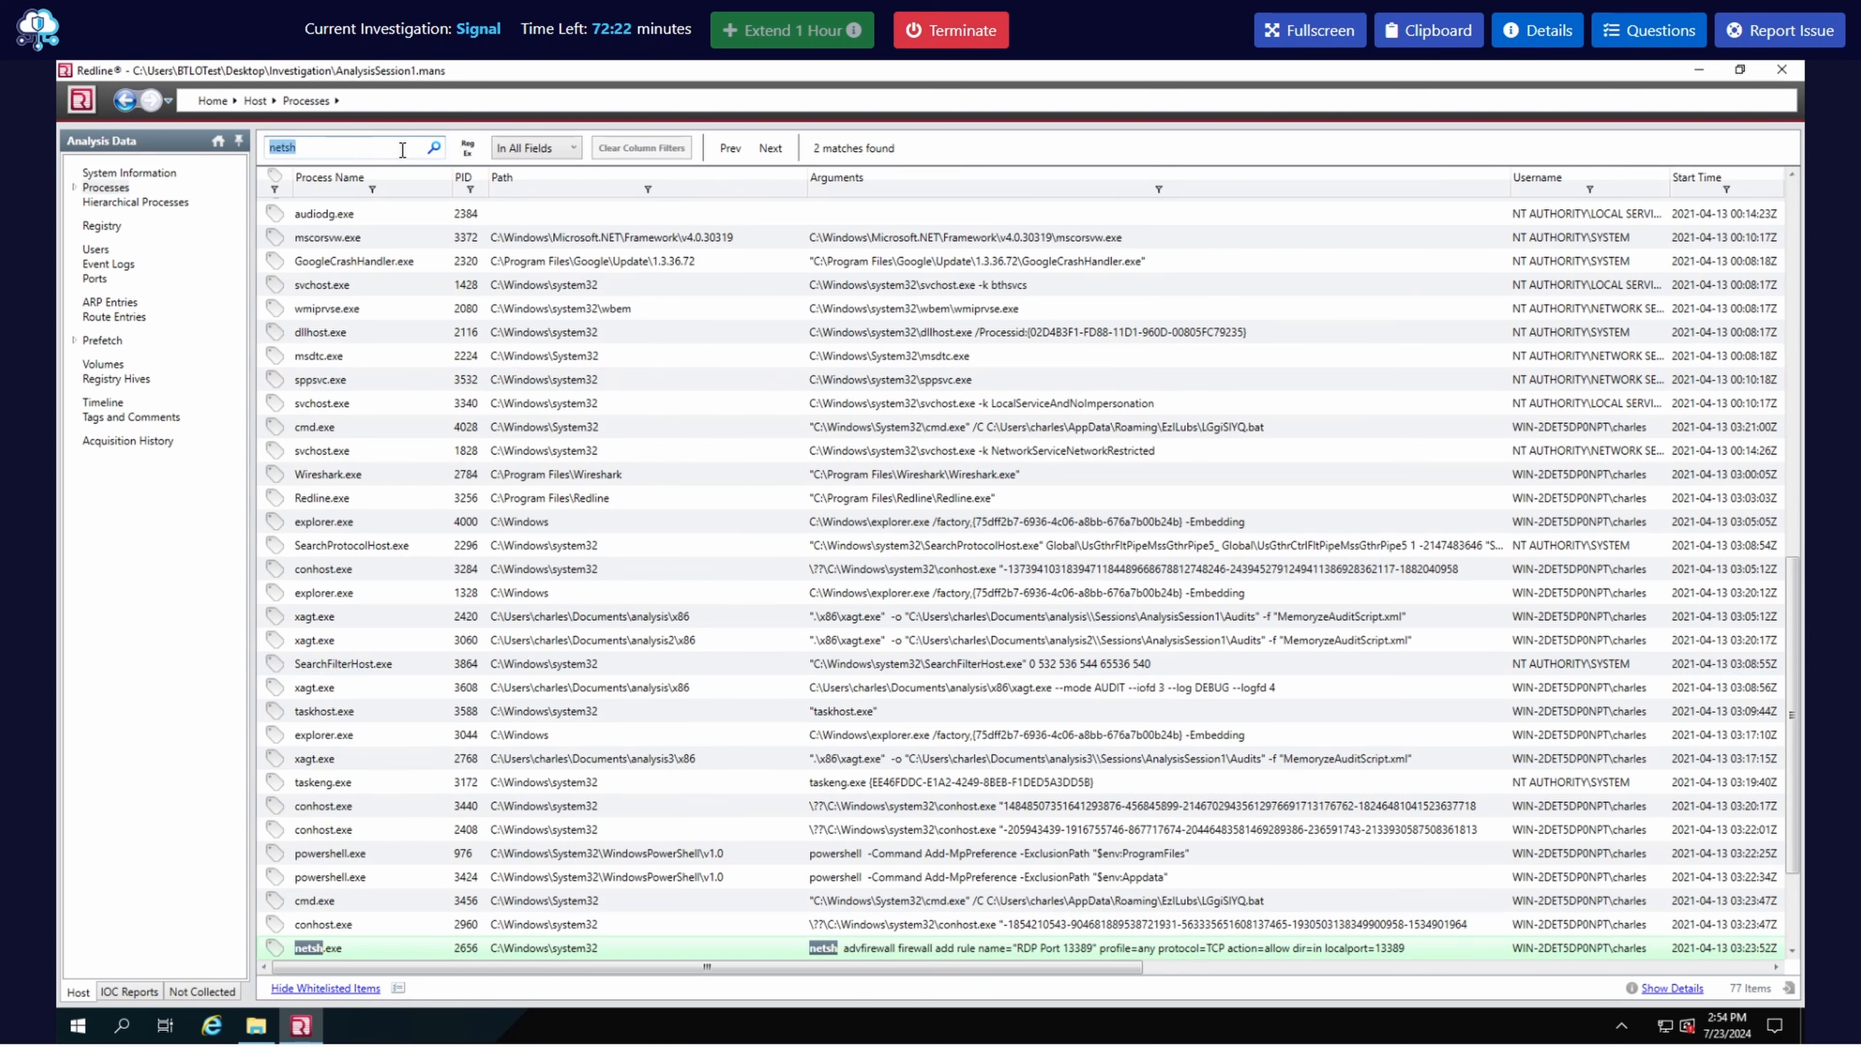
pyautogui.write('bat')
pyautogui.click(427, 144)
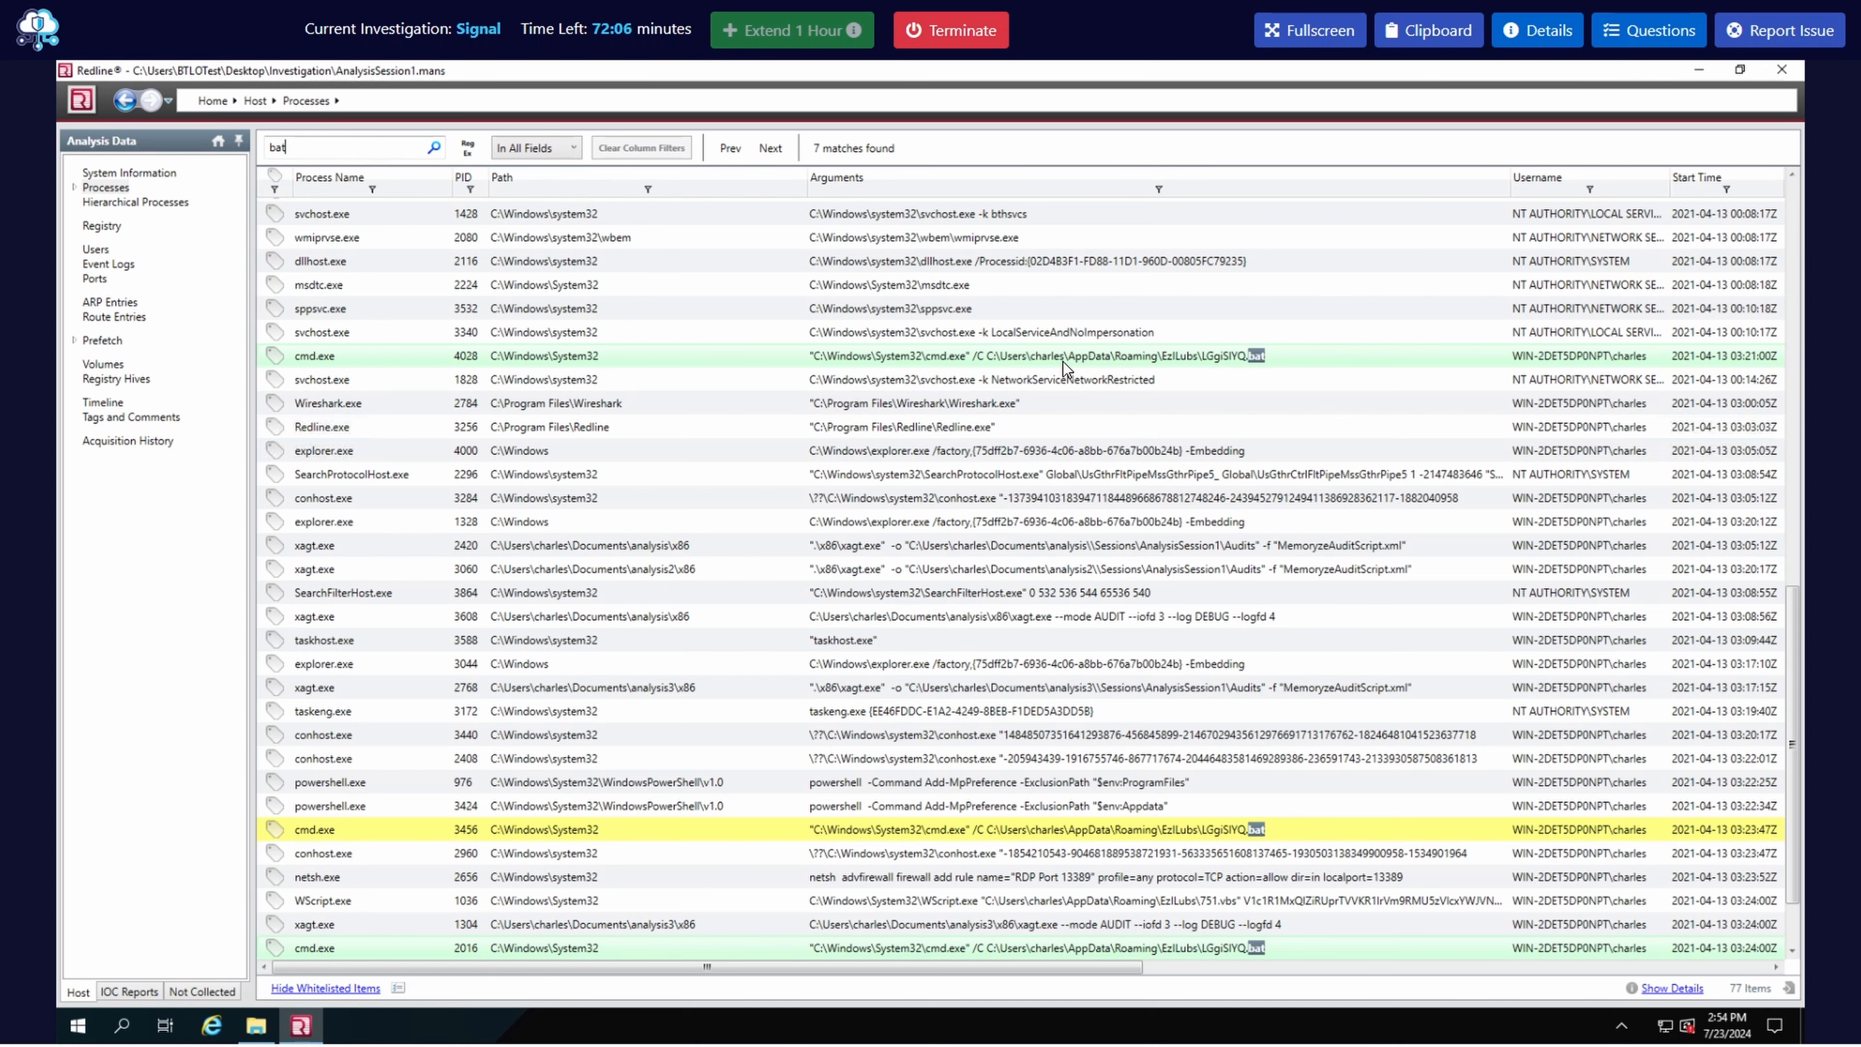
# - Complete the answer about the two malicious .bat files as "rdpwrap.bat, LGgiSIYQ.bat" and submit it
pyautogui.click(1645, 31)
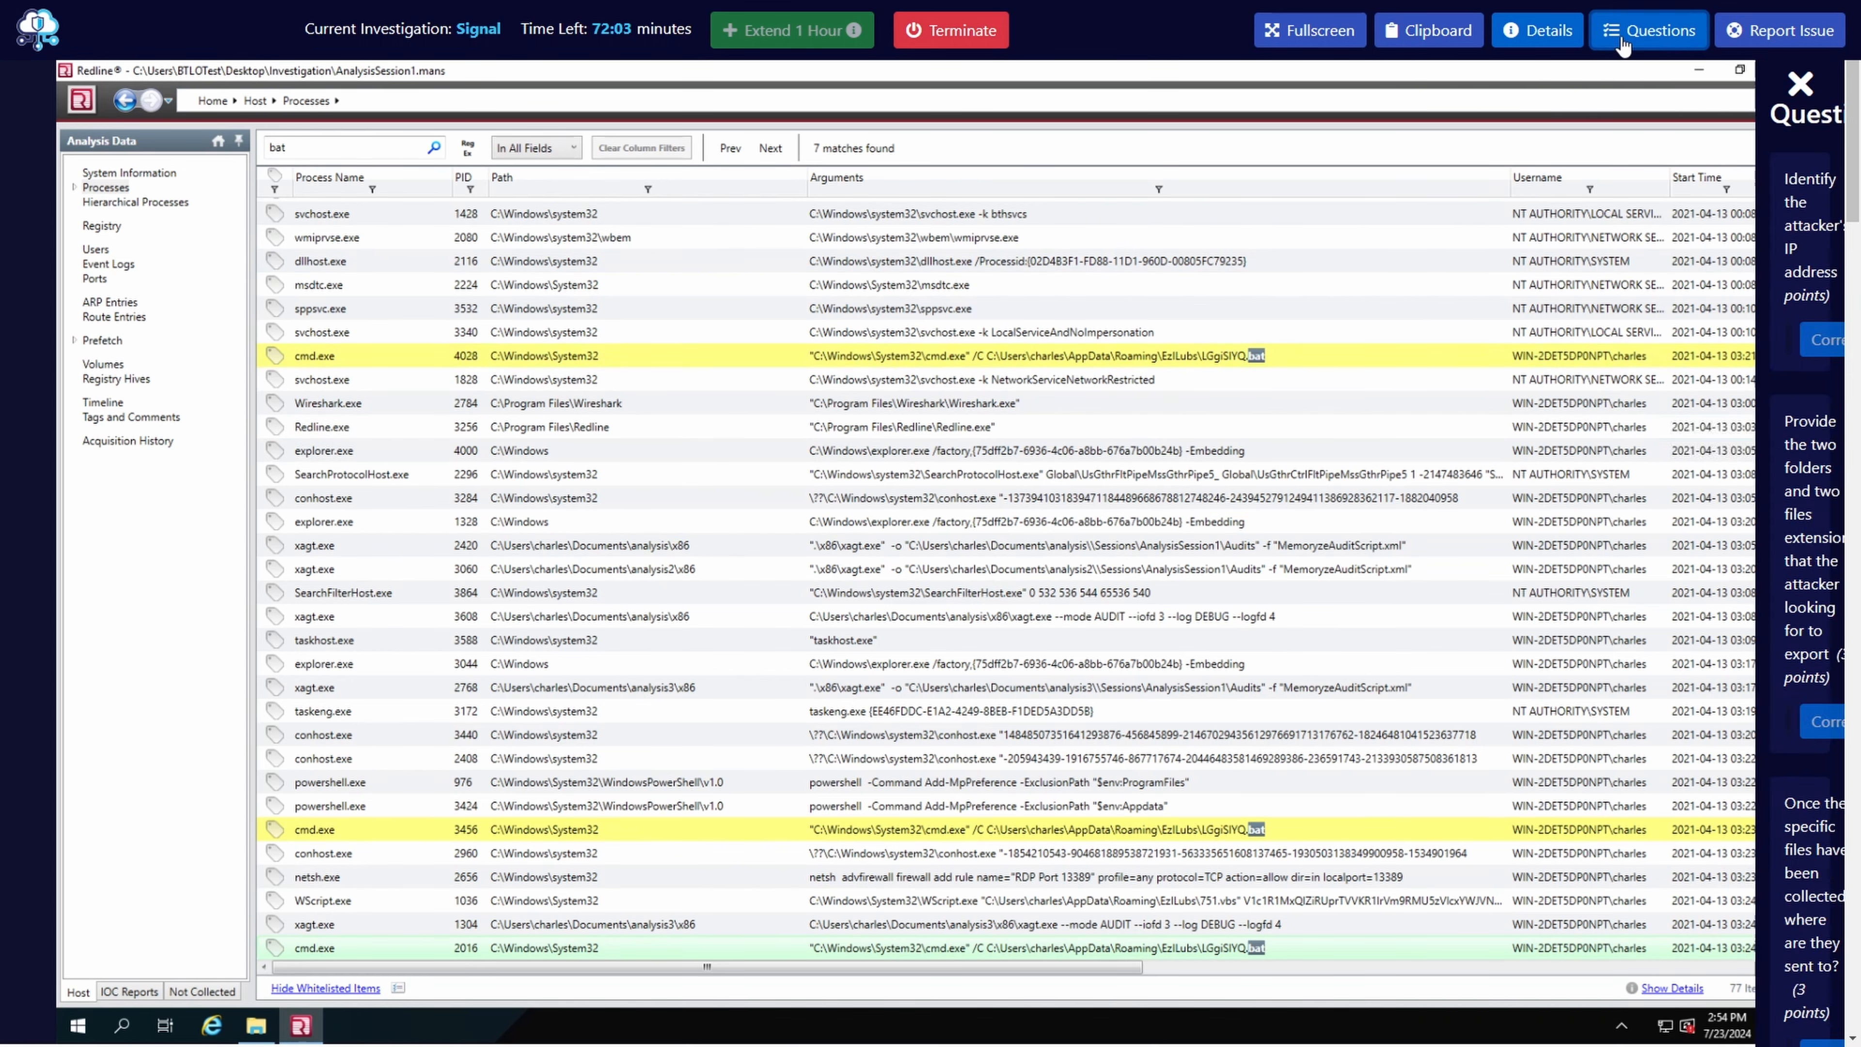
pyautogui.scroll(-4, 1626, 850)
pyautogui.click(1622, 841)
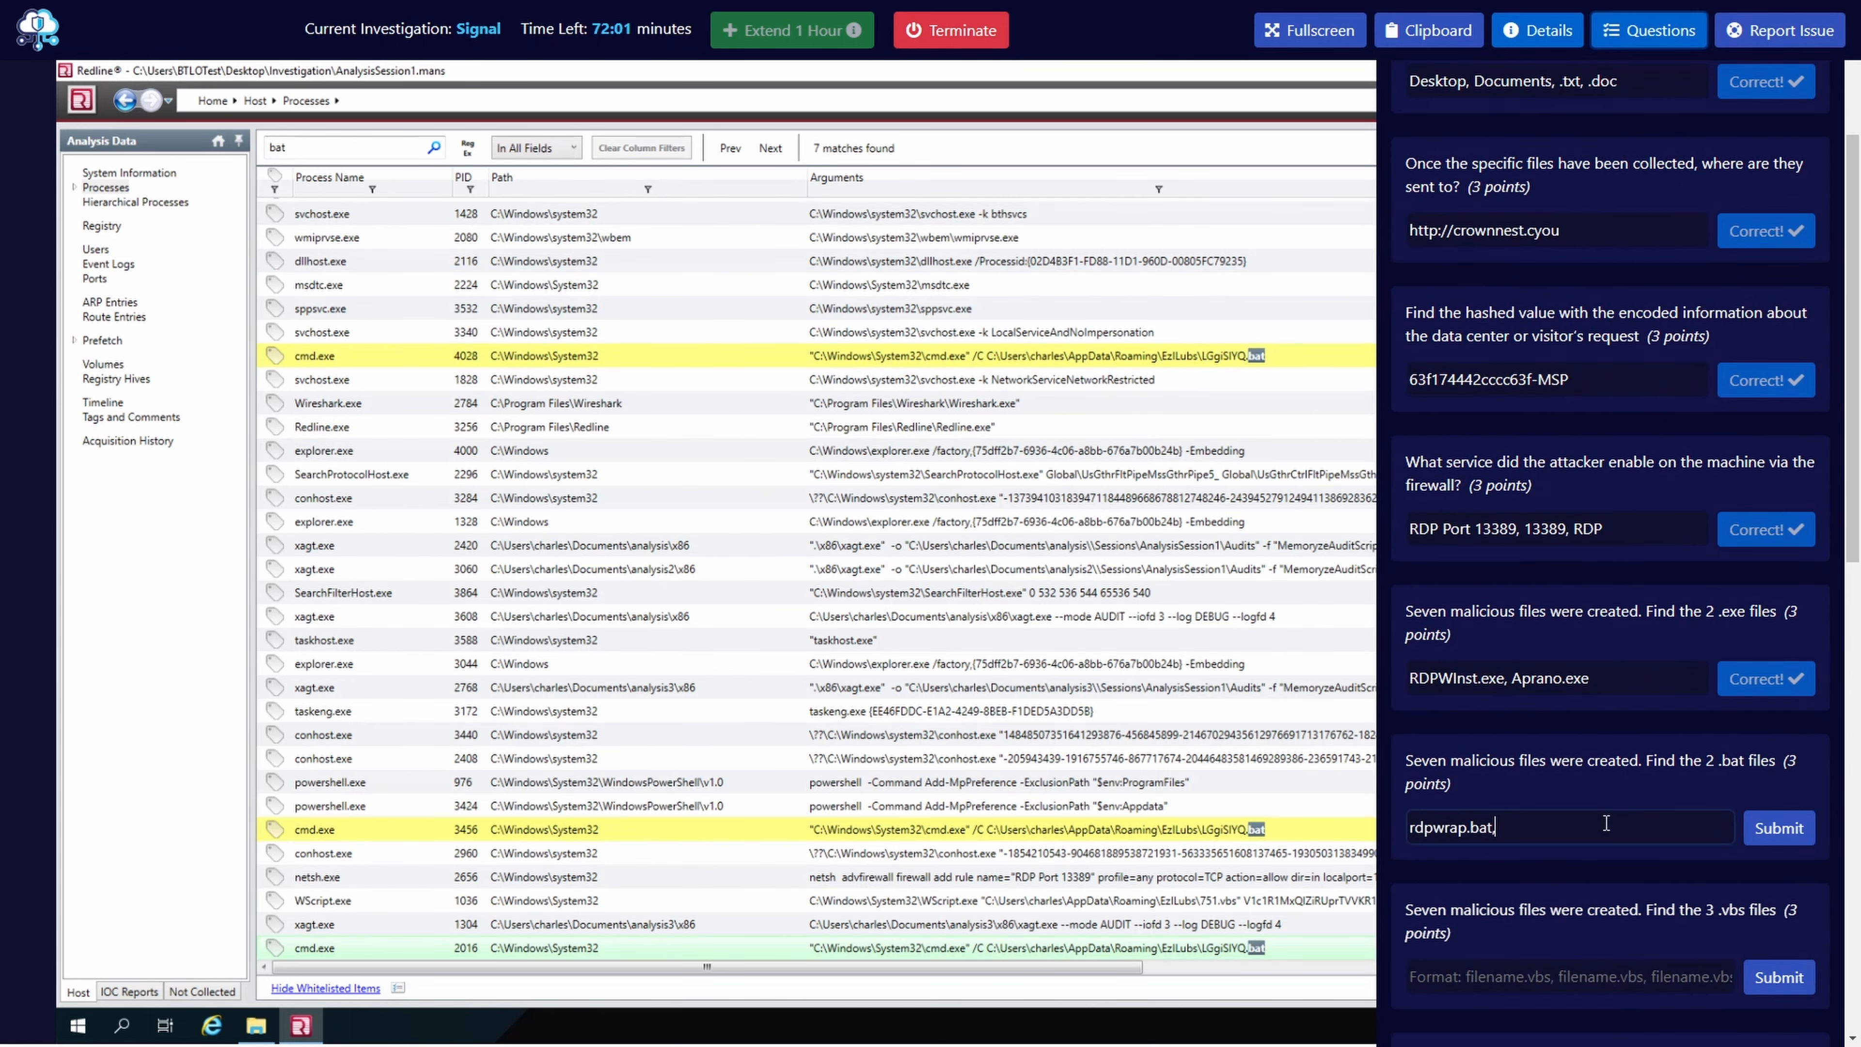
pyautogui.write('LGgiSIYQ.bat')
pyautogui.click(1776, 828)
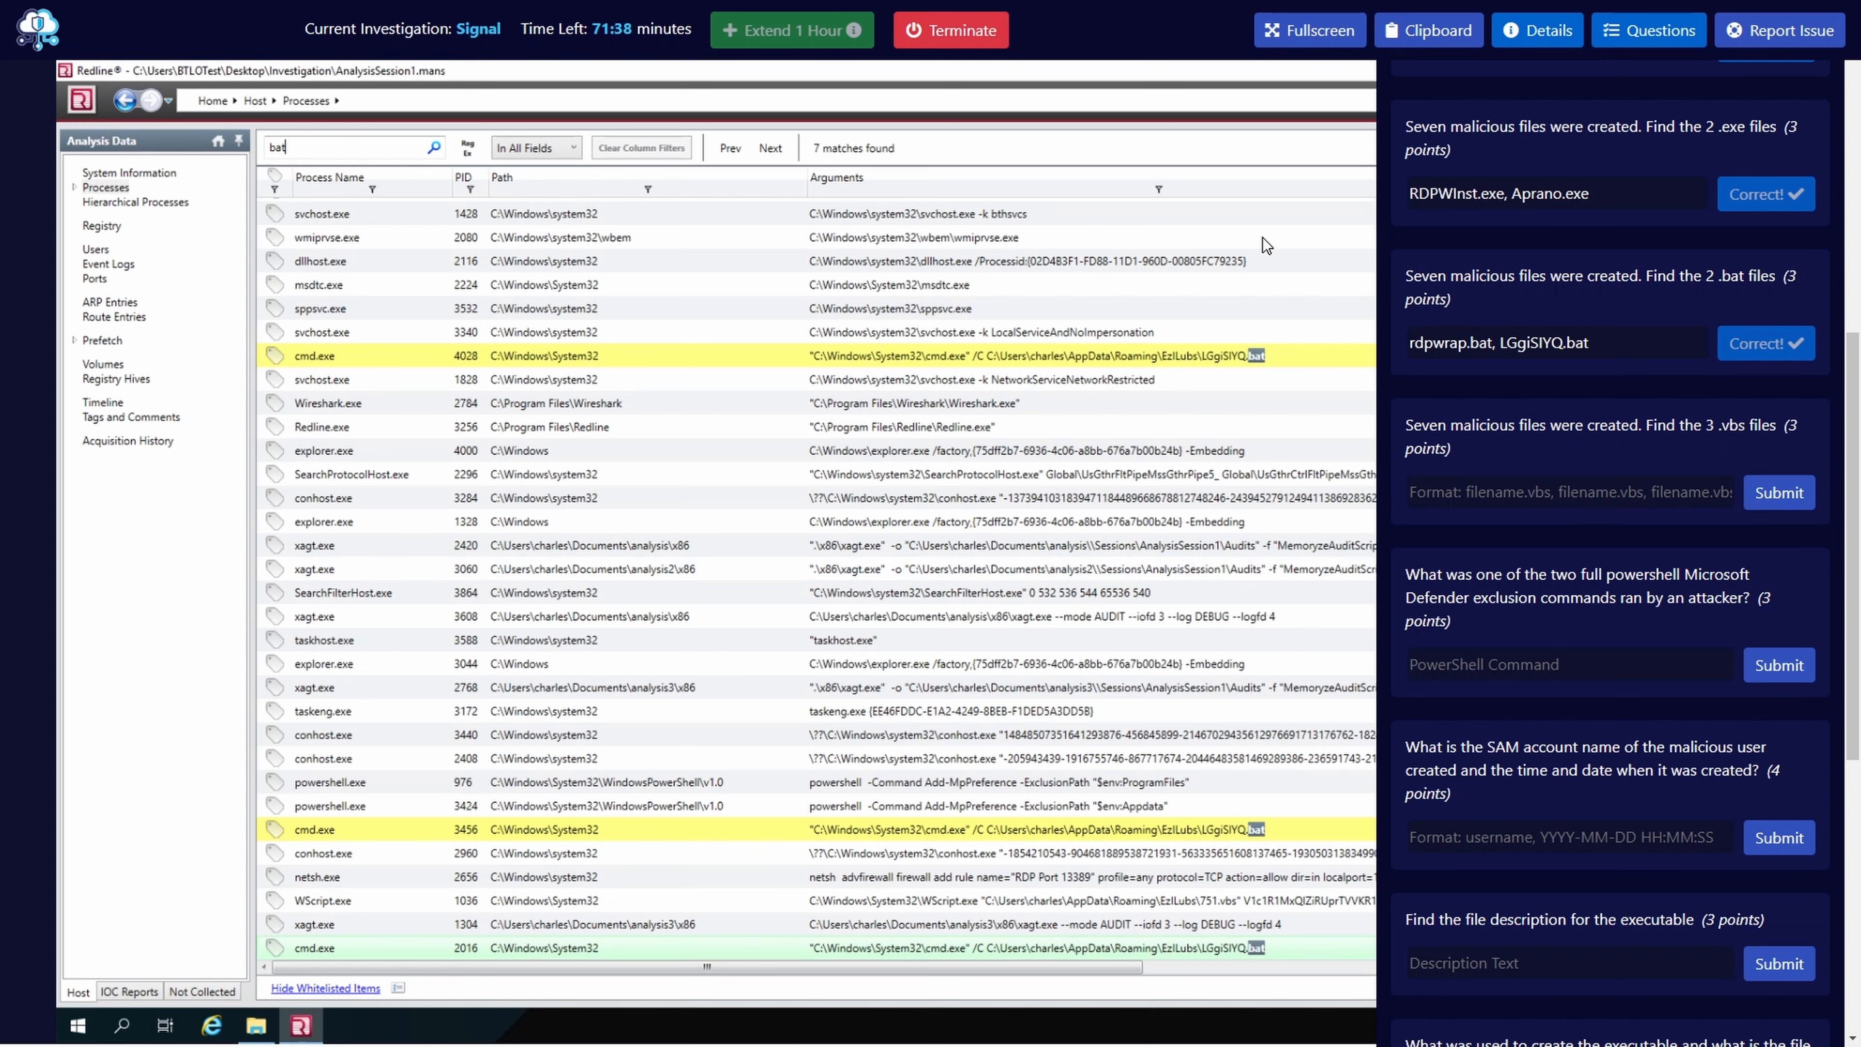
# - Close the questions, return to the host timeline, and search the file creation entries for vbs
pyautogui.click(1677, 32)
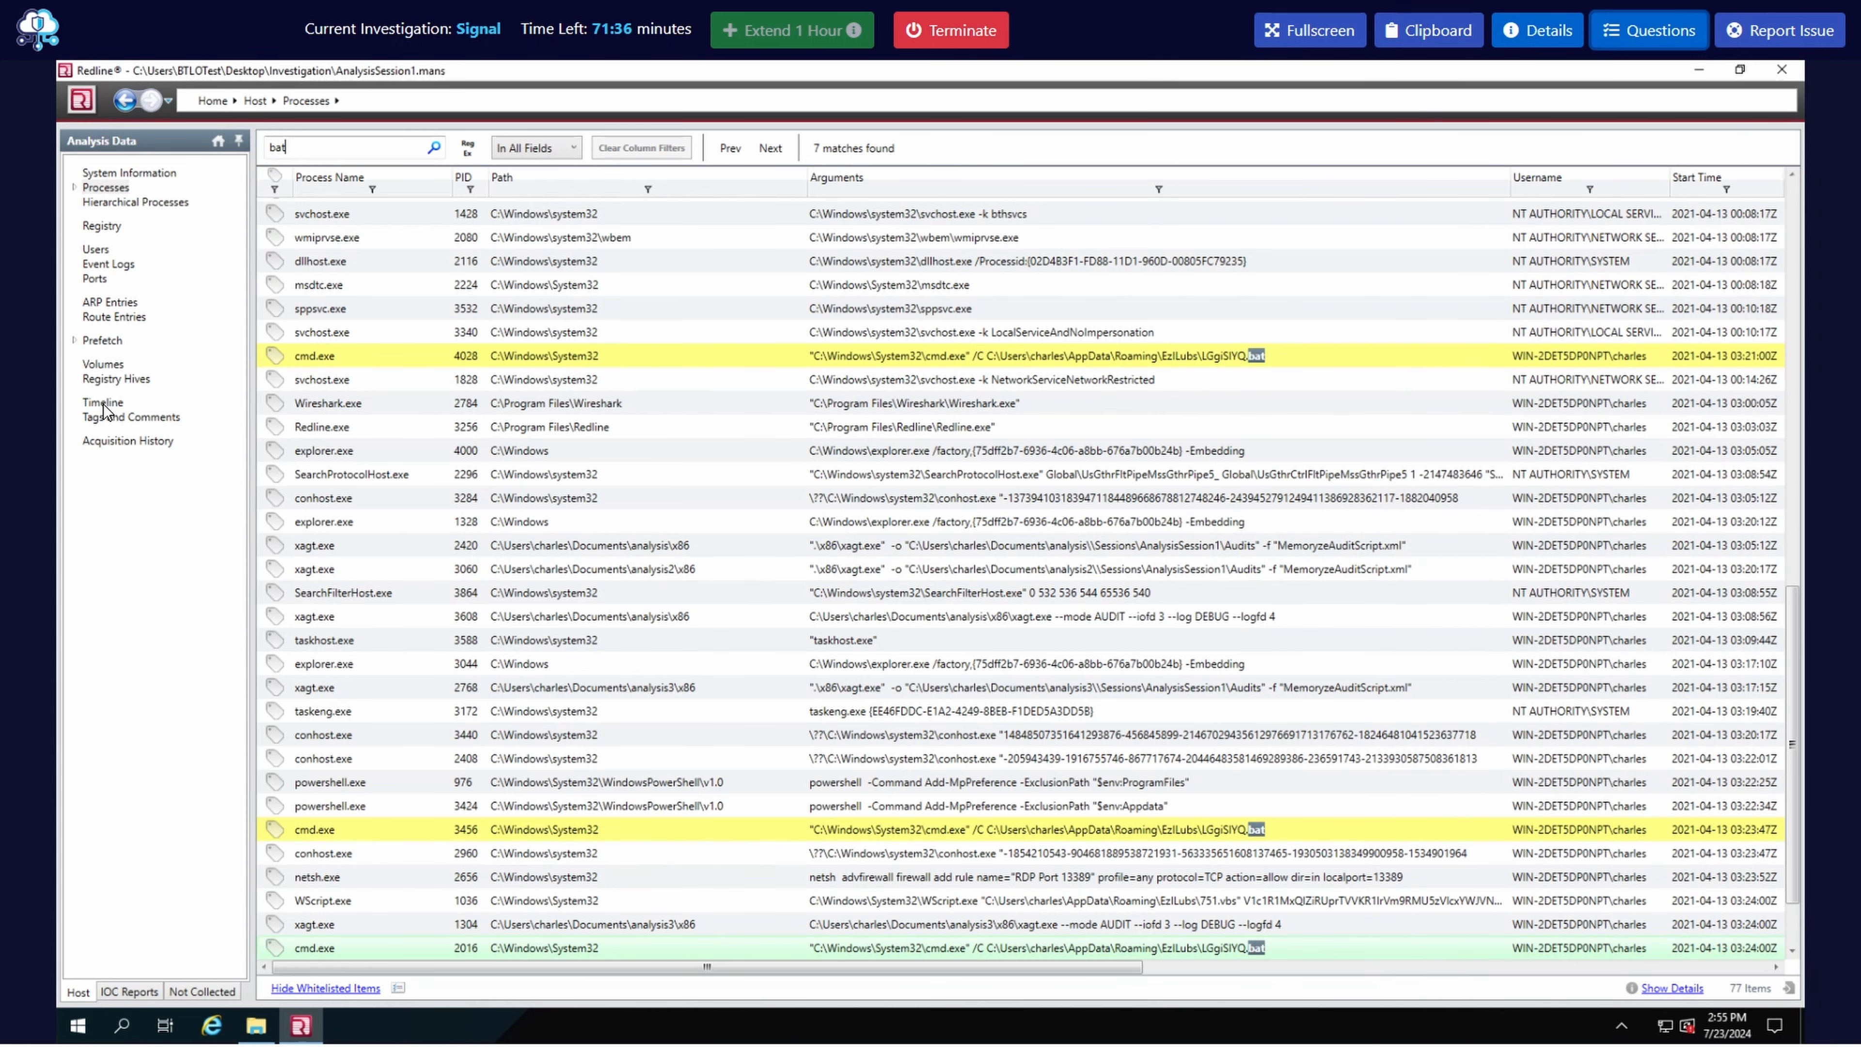
pyautogui.click(204, 396)
pyautogui.doubleClick(586, 145)
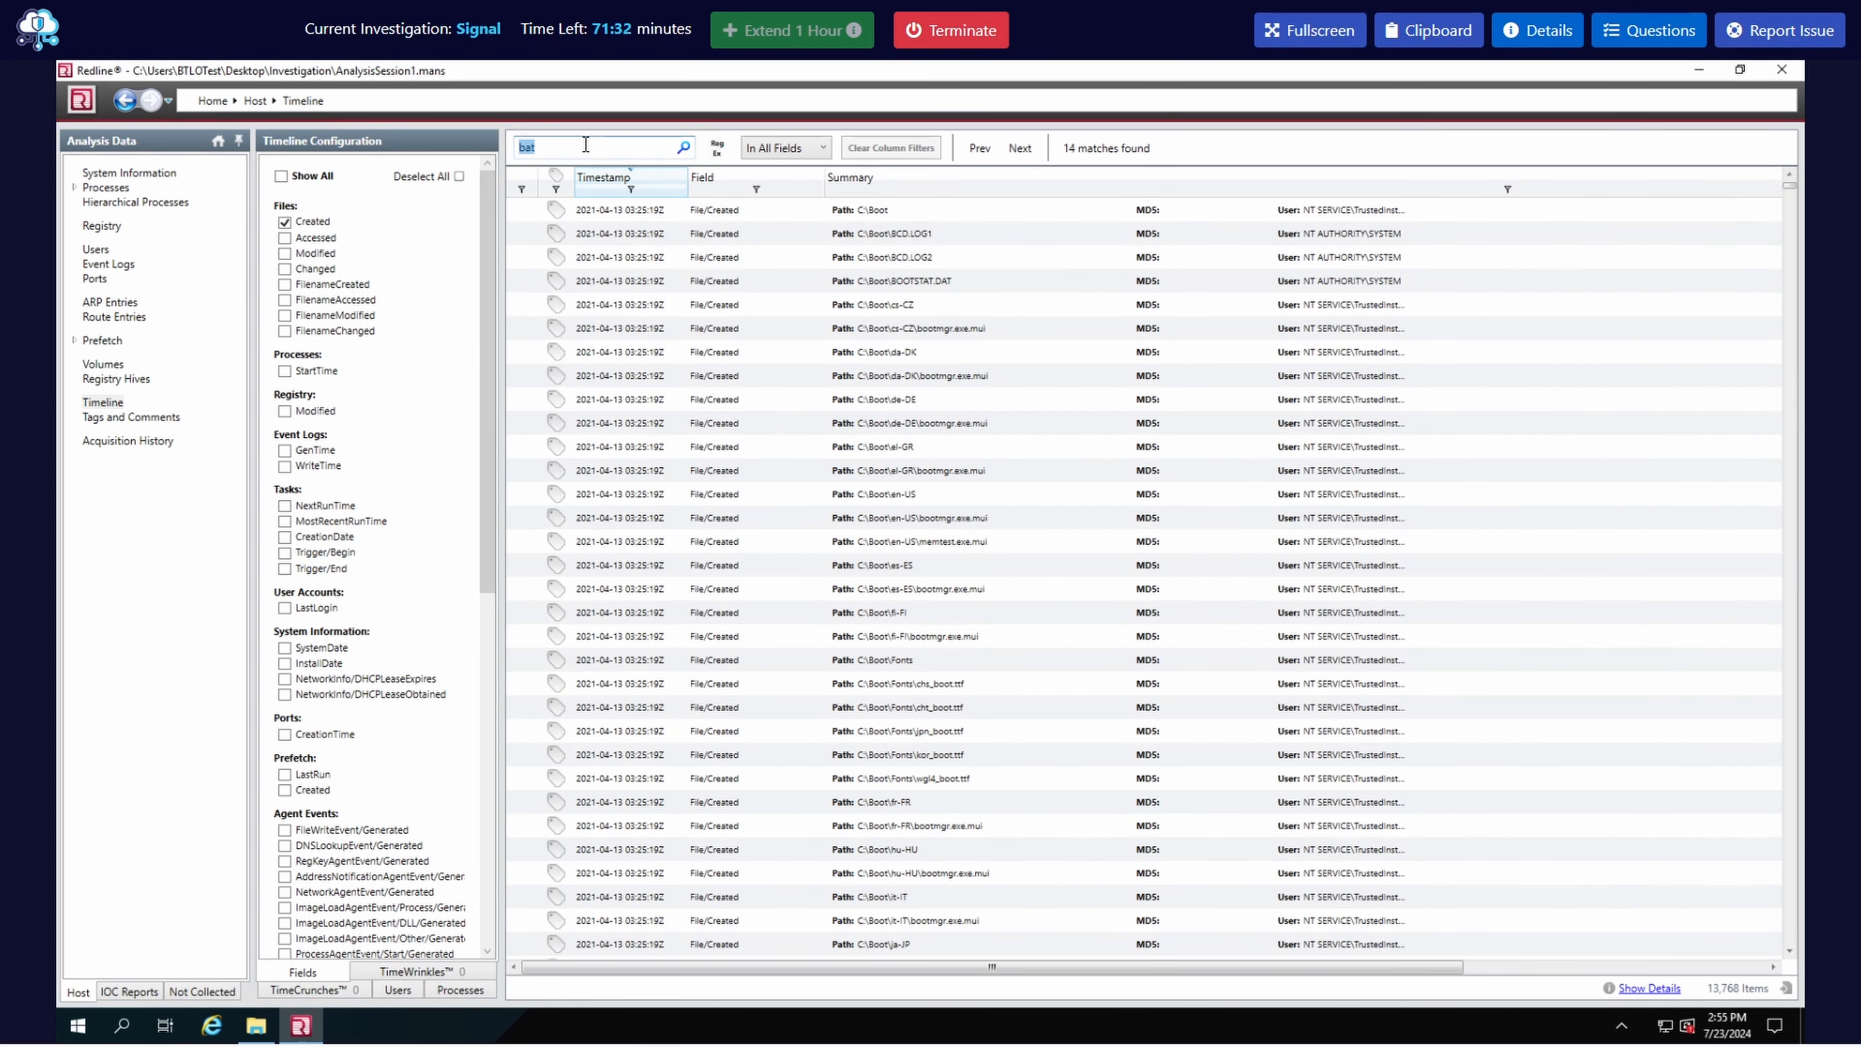
pyautogui.write('vbs')
pyautogui.press('Return')
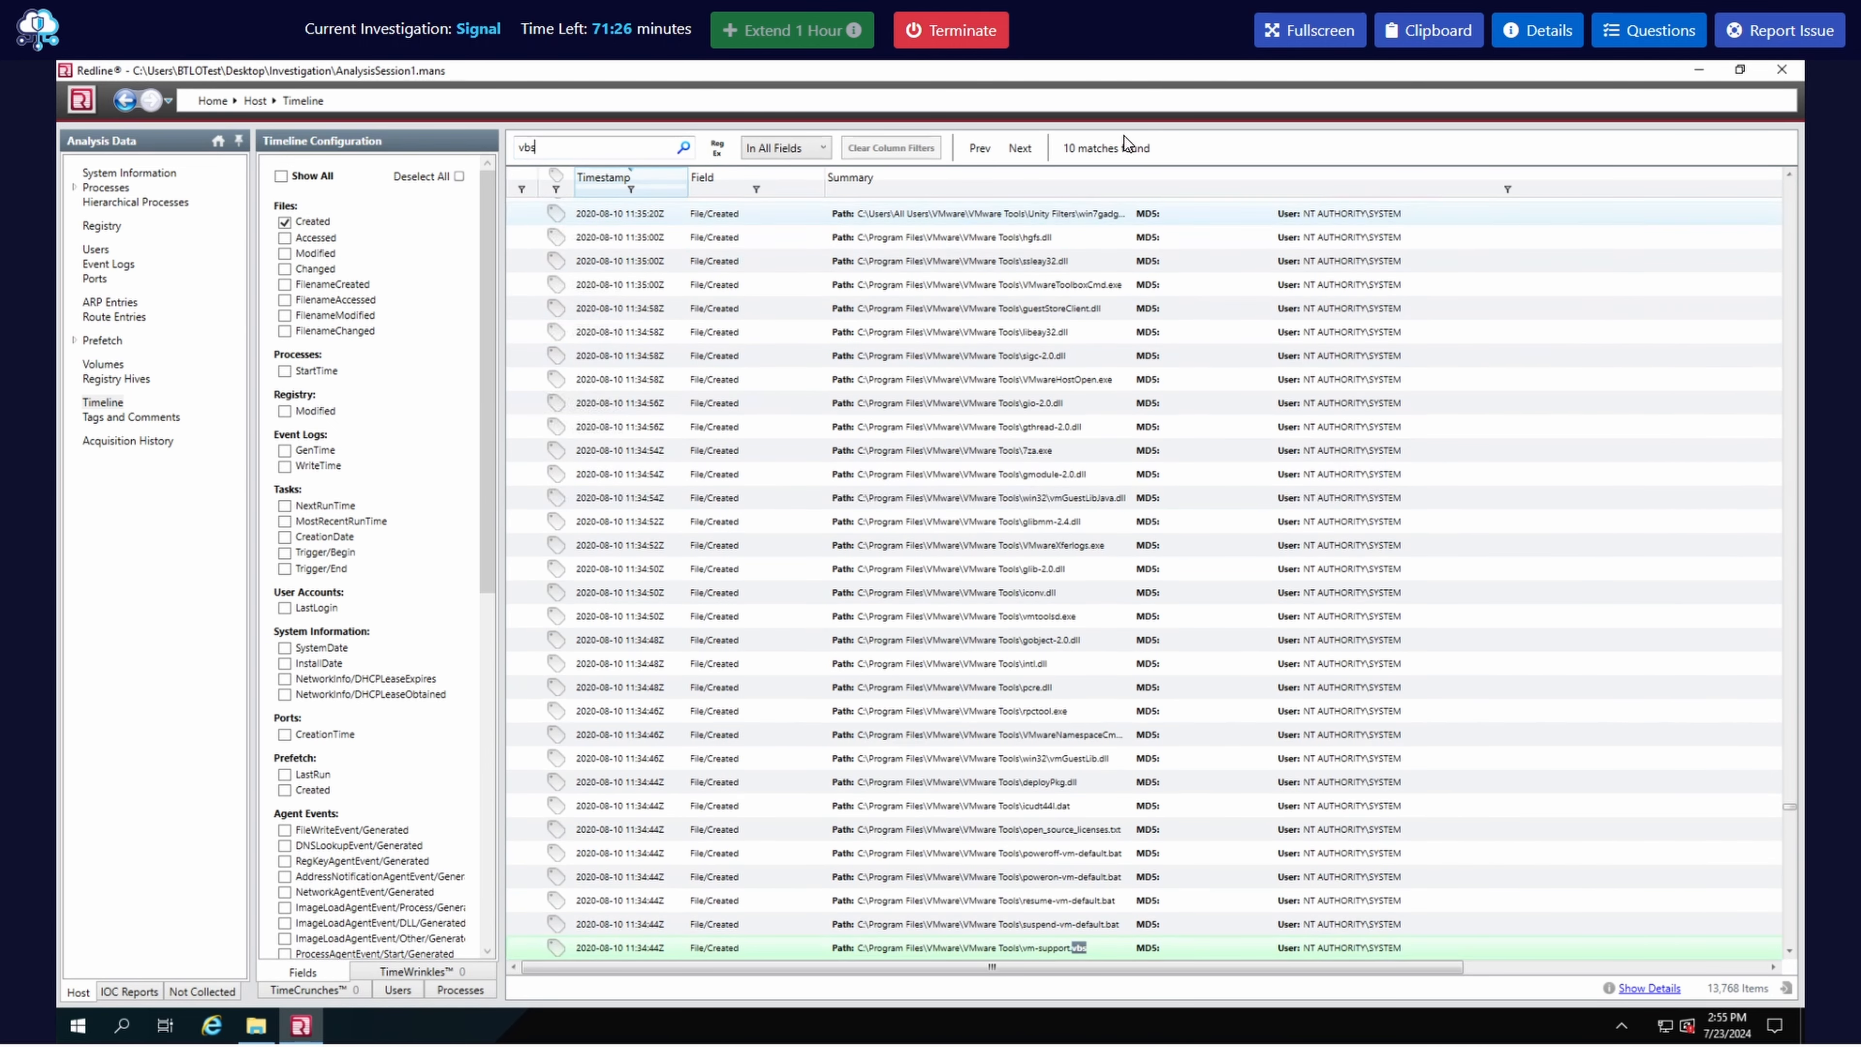
# - Step through the vbs matches in the timeline, wrapping past the end of the list, and check the file paths for malicious scripts
pyautogui.click(1020, 148)
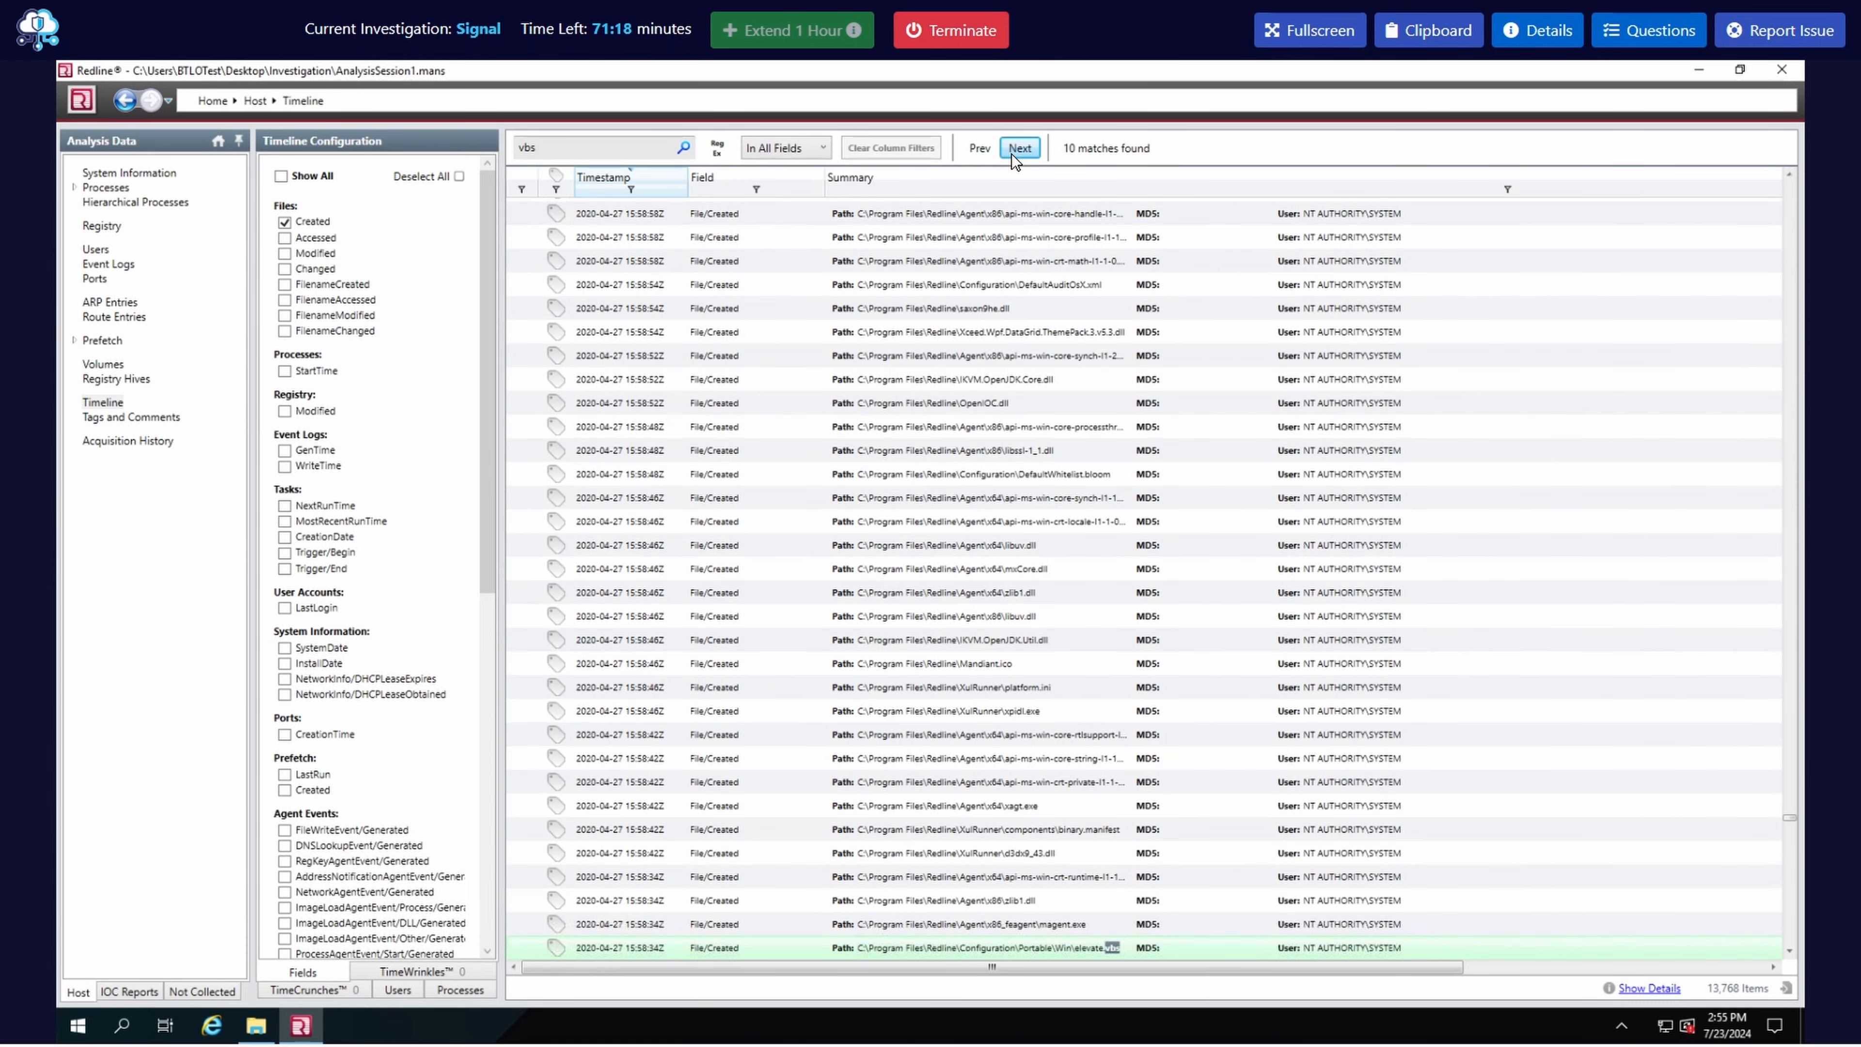
pyautogui.click(1012, 154)
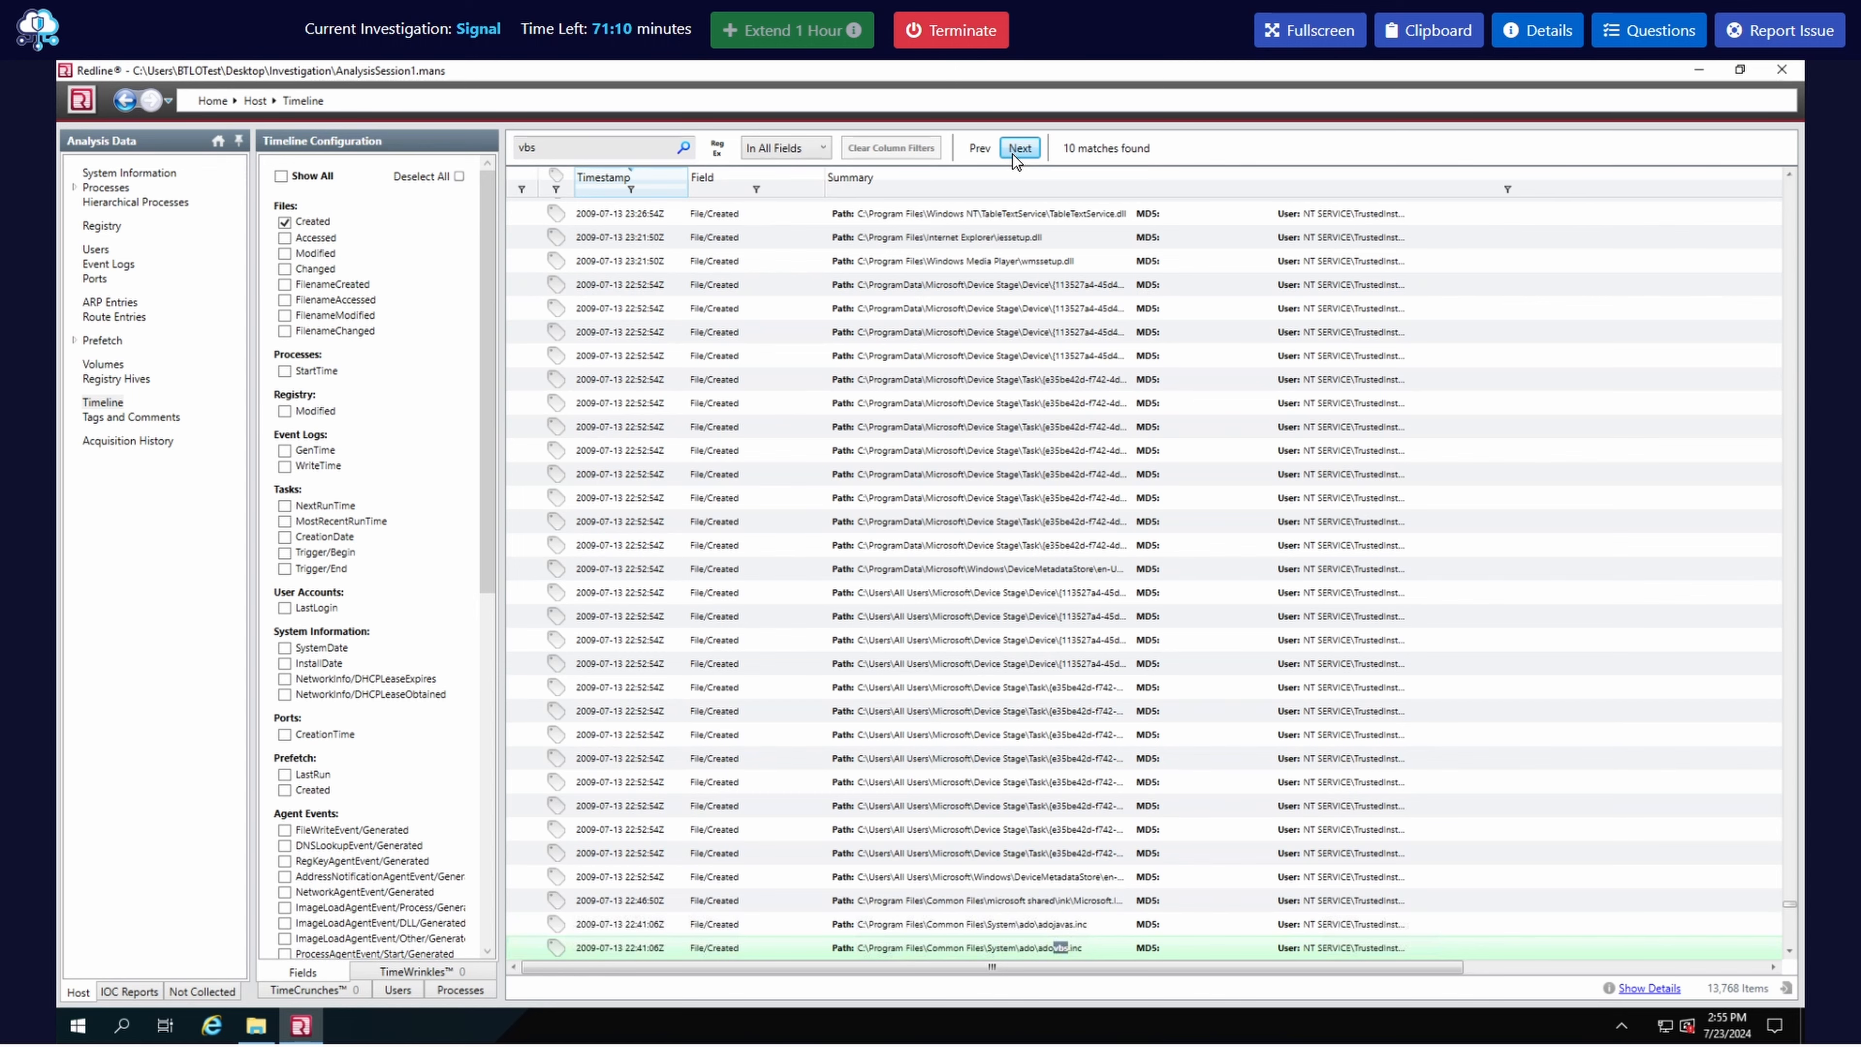
pyautogui.click(1020, 148)
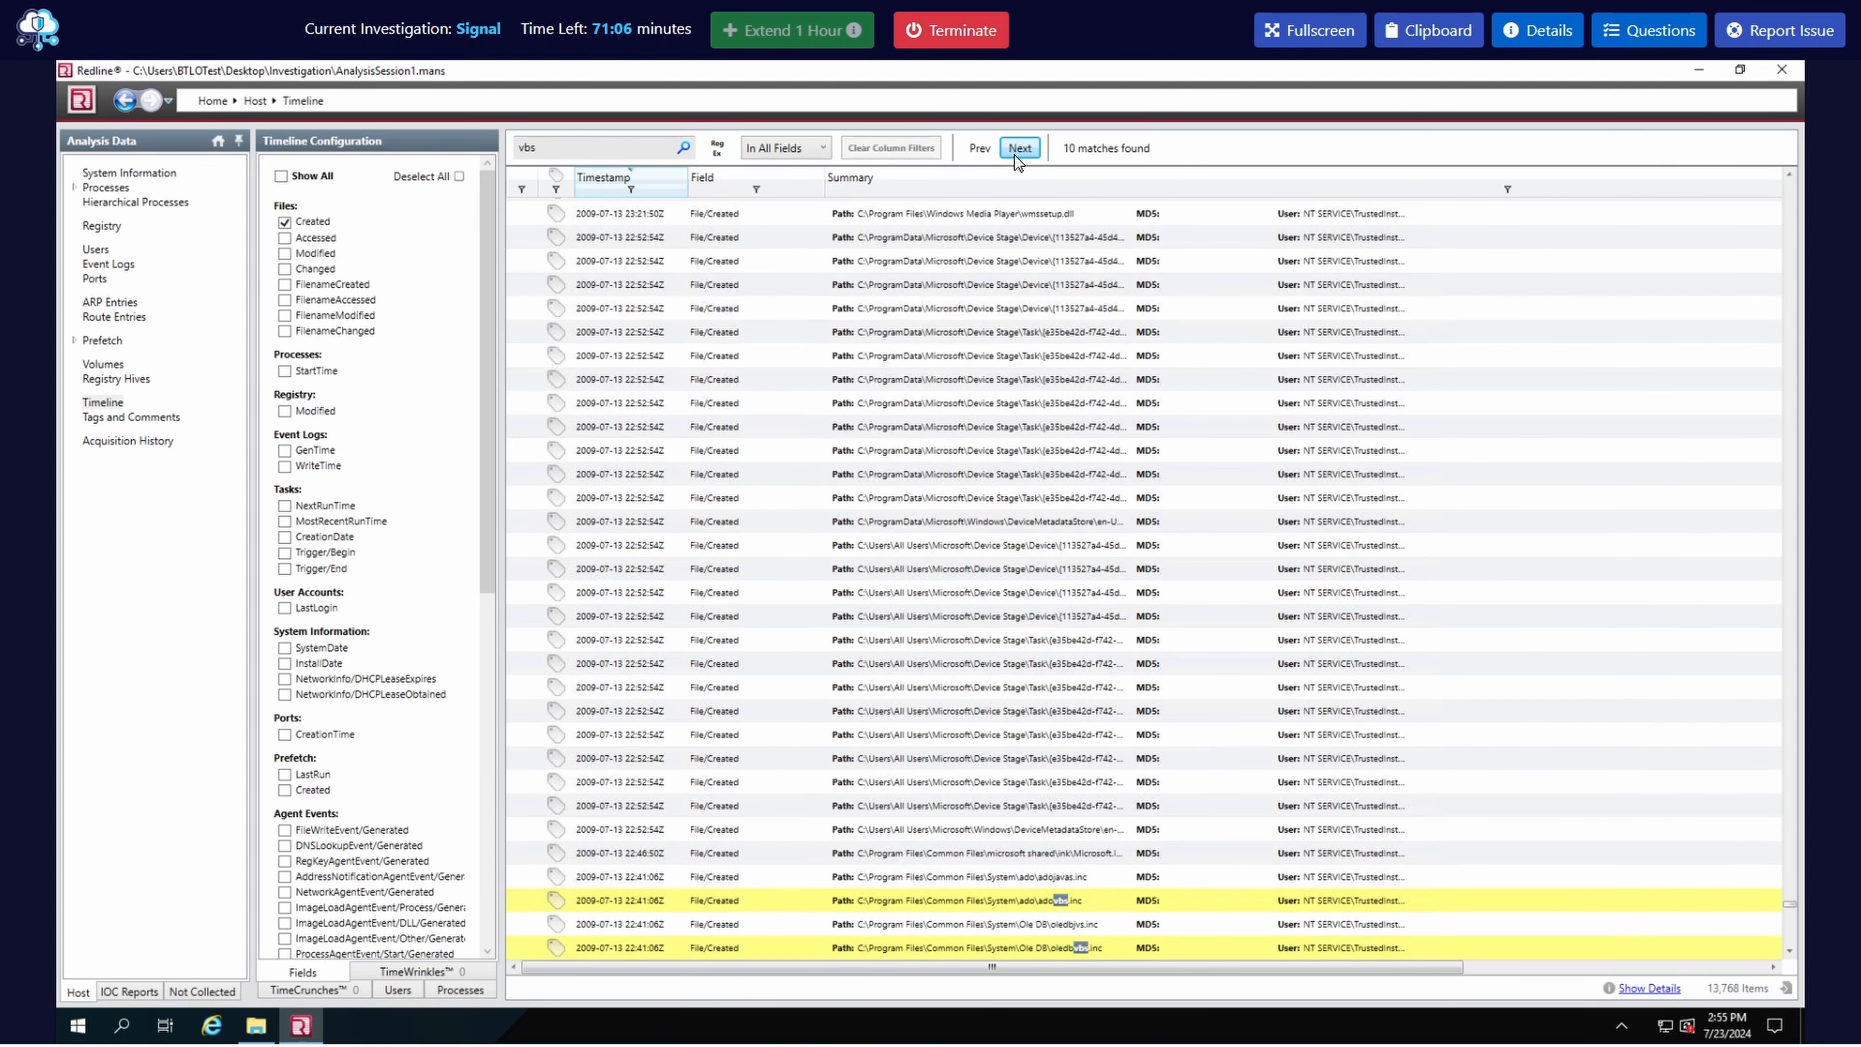
pyautogui.click(1015, 155)
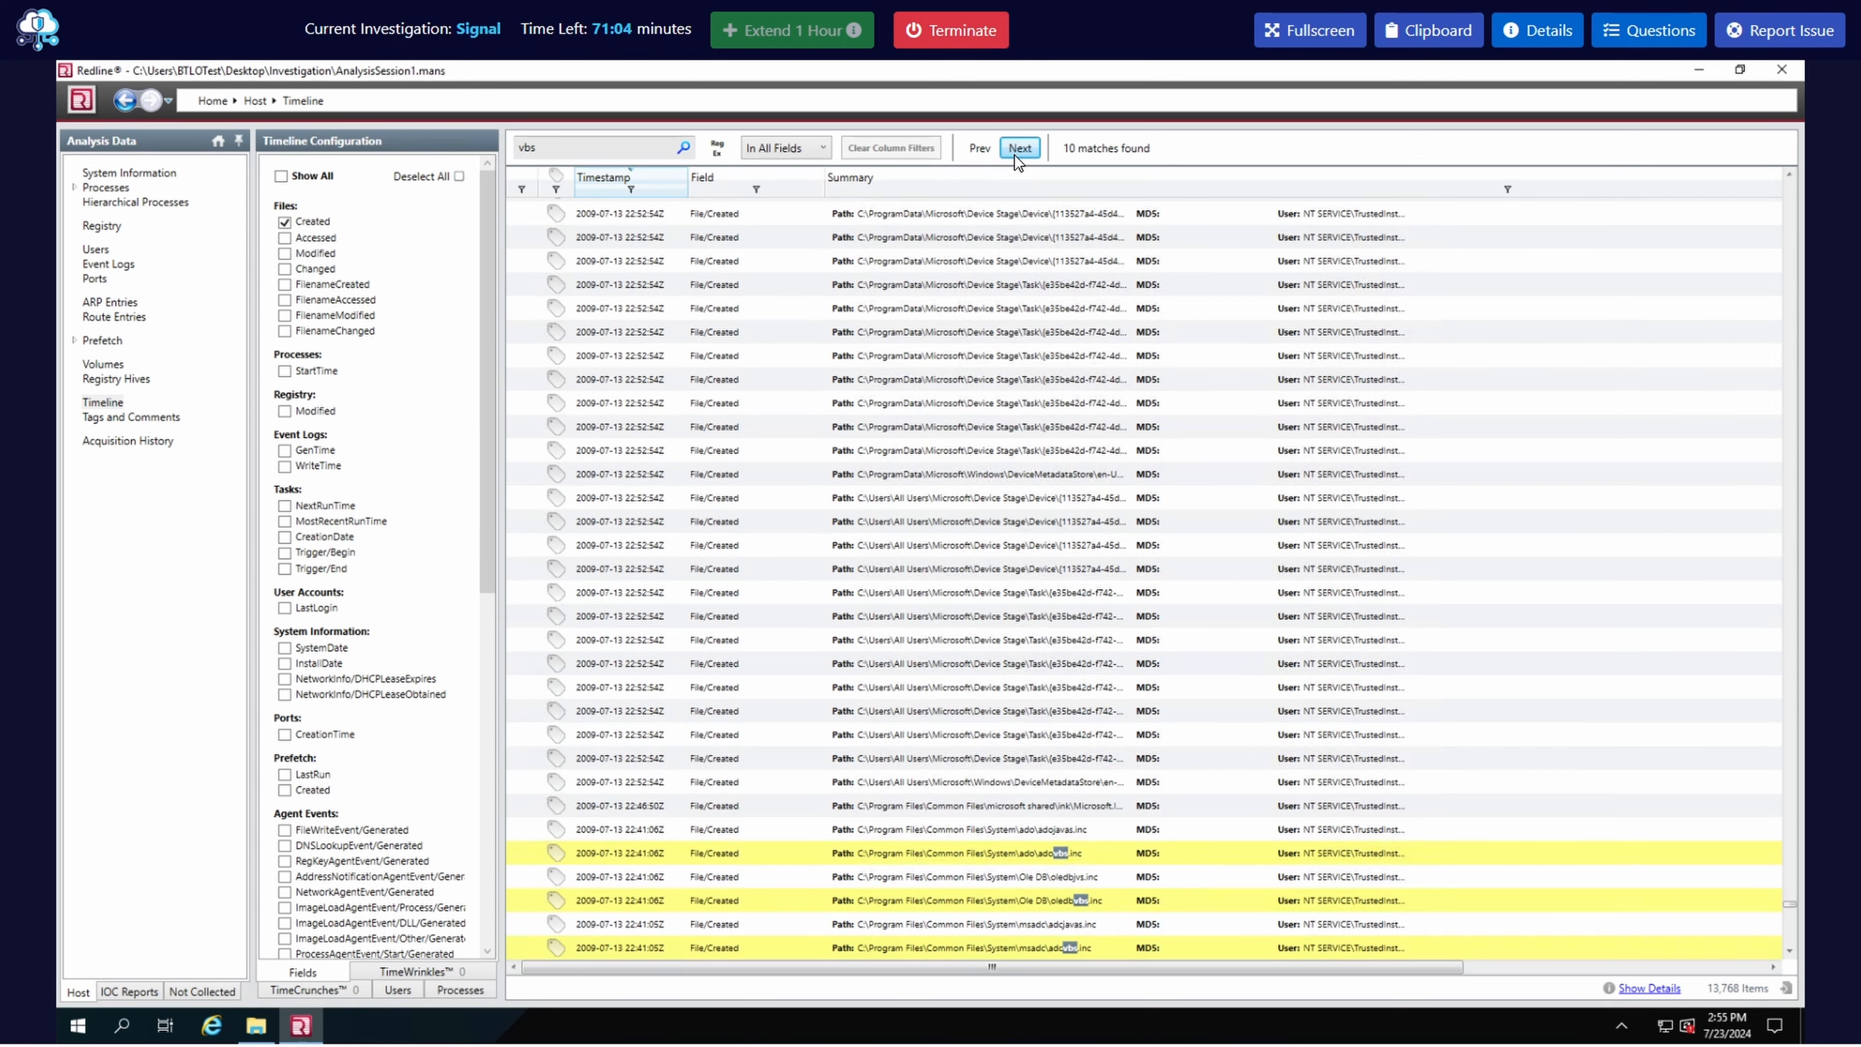
pyautogui.click(1015, 154)
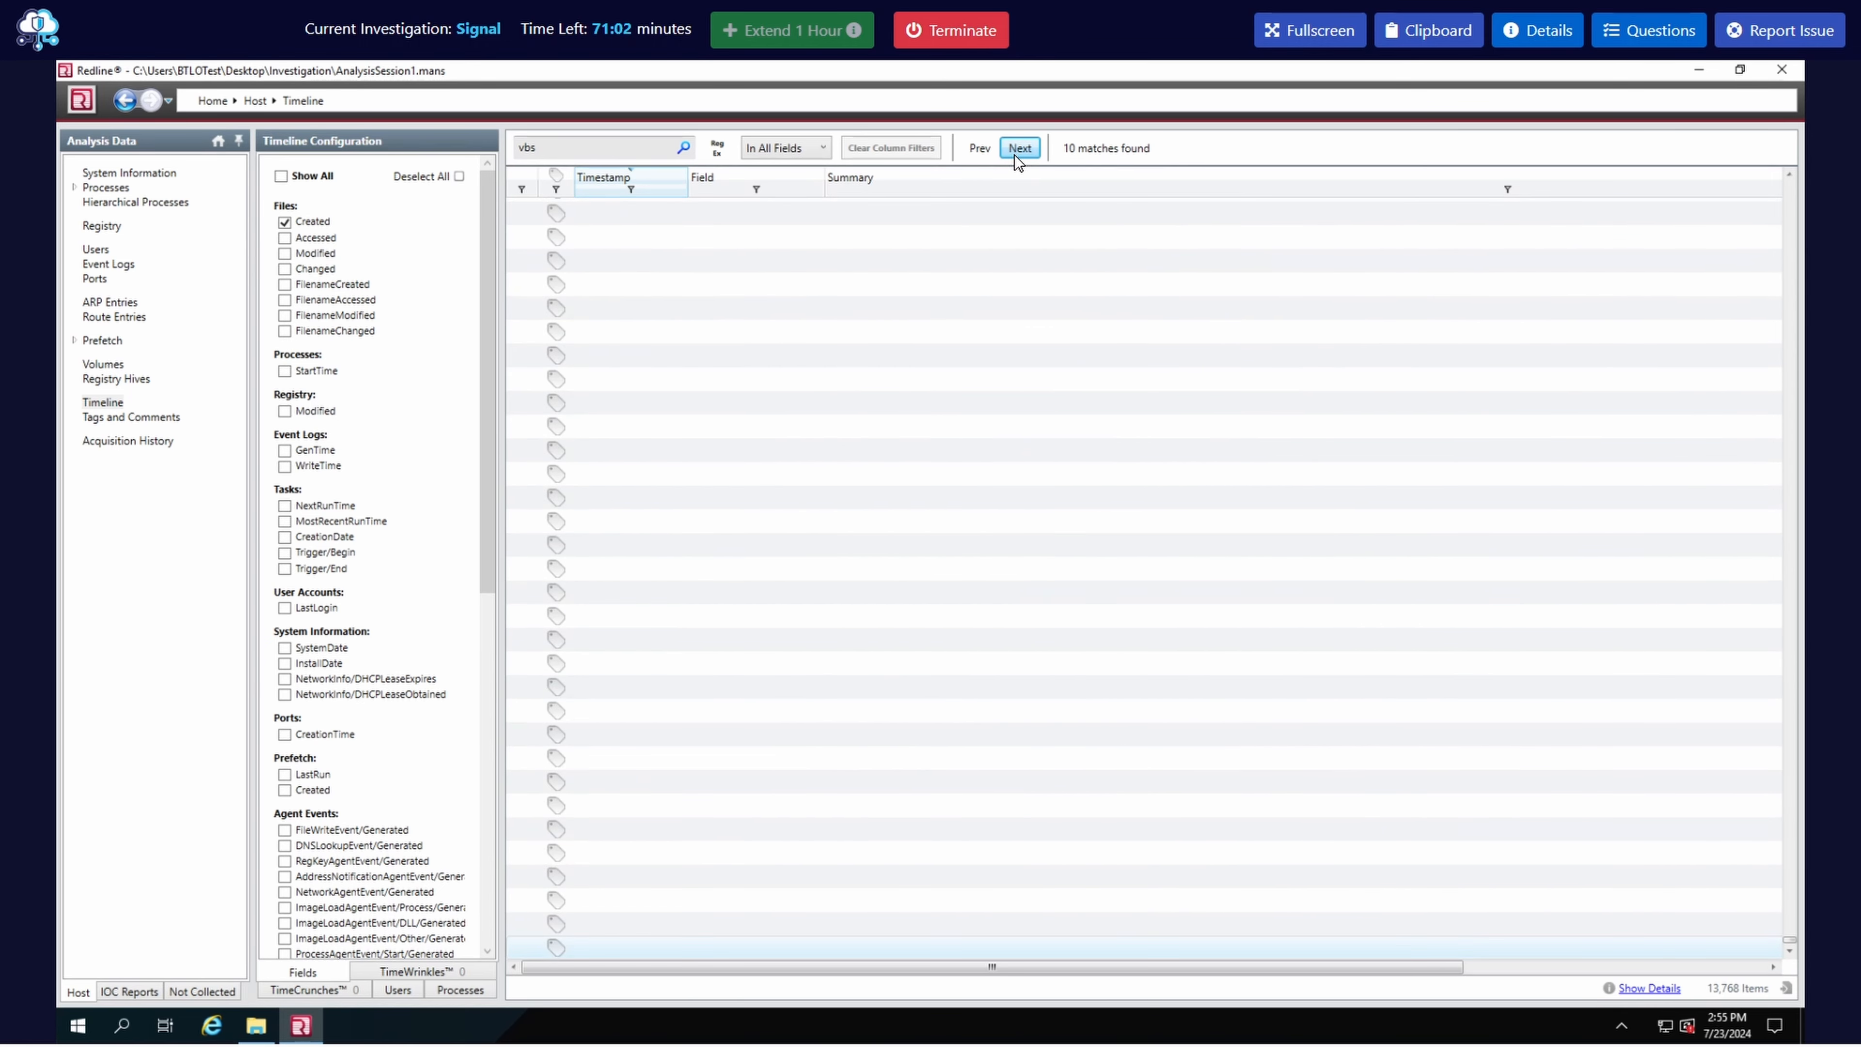
pyautogui.click(1015, 154)
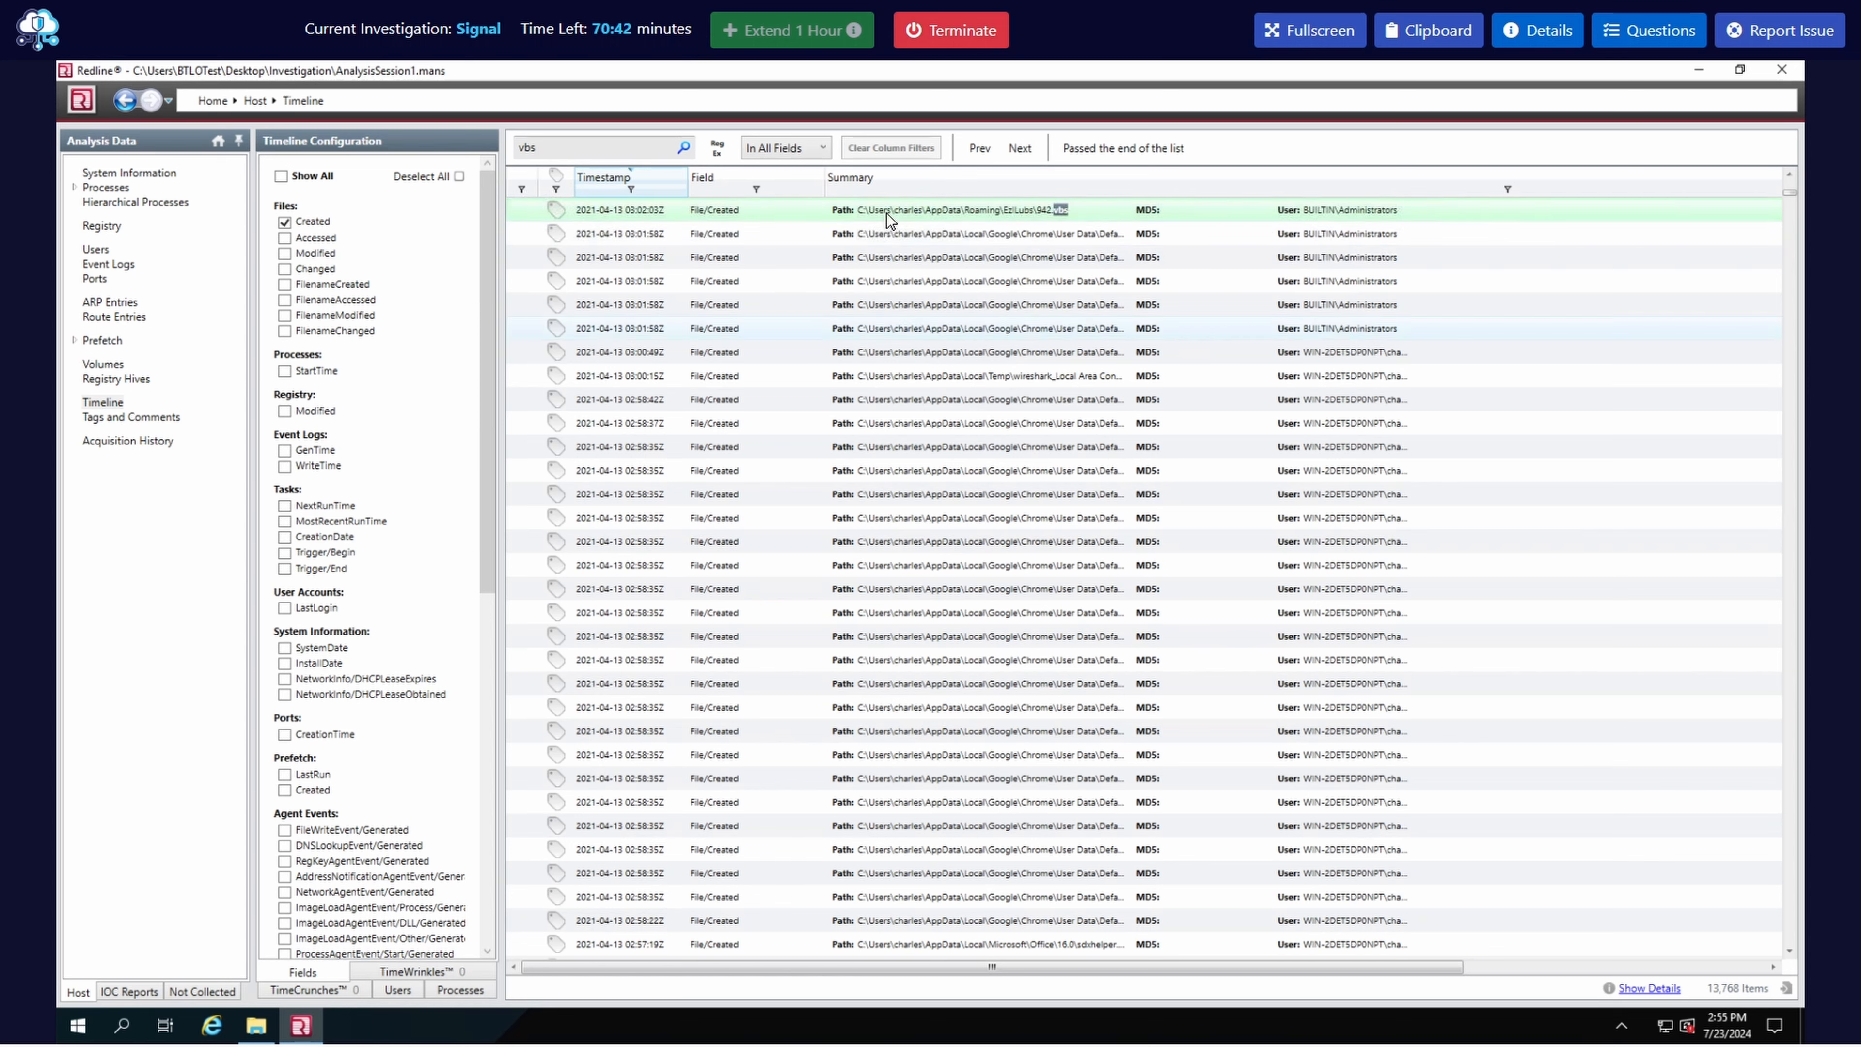
pyautogui.click(1012, 148)
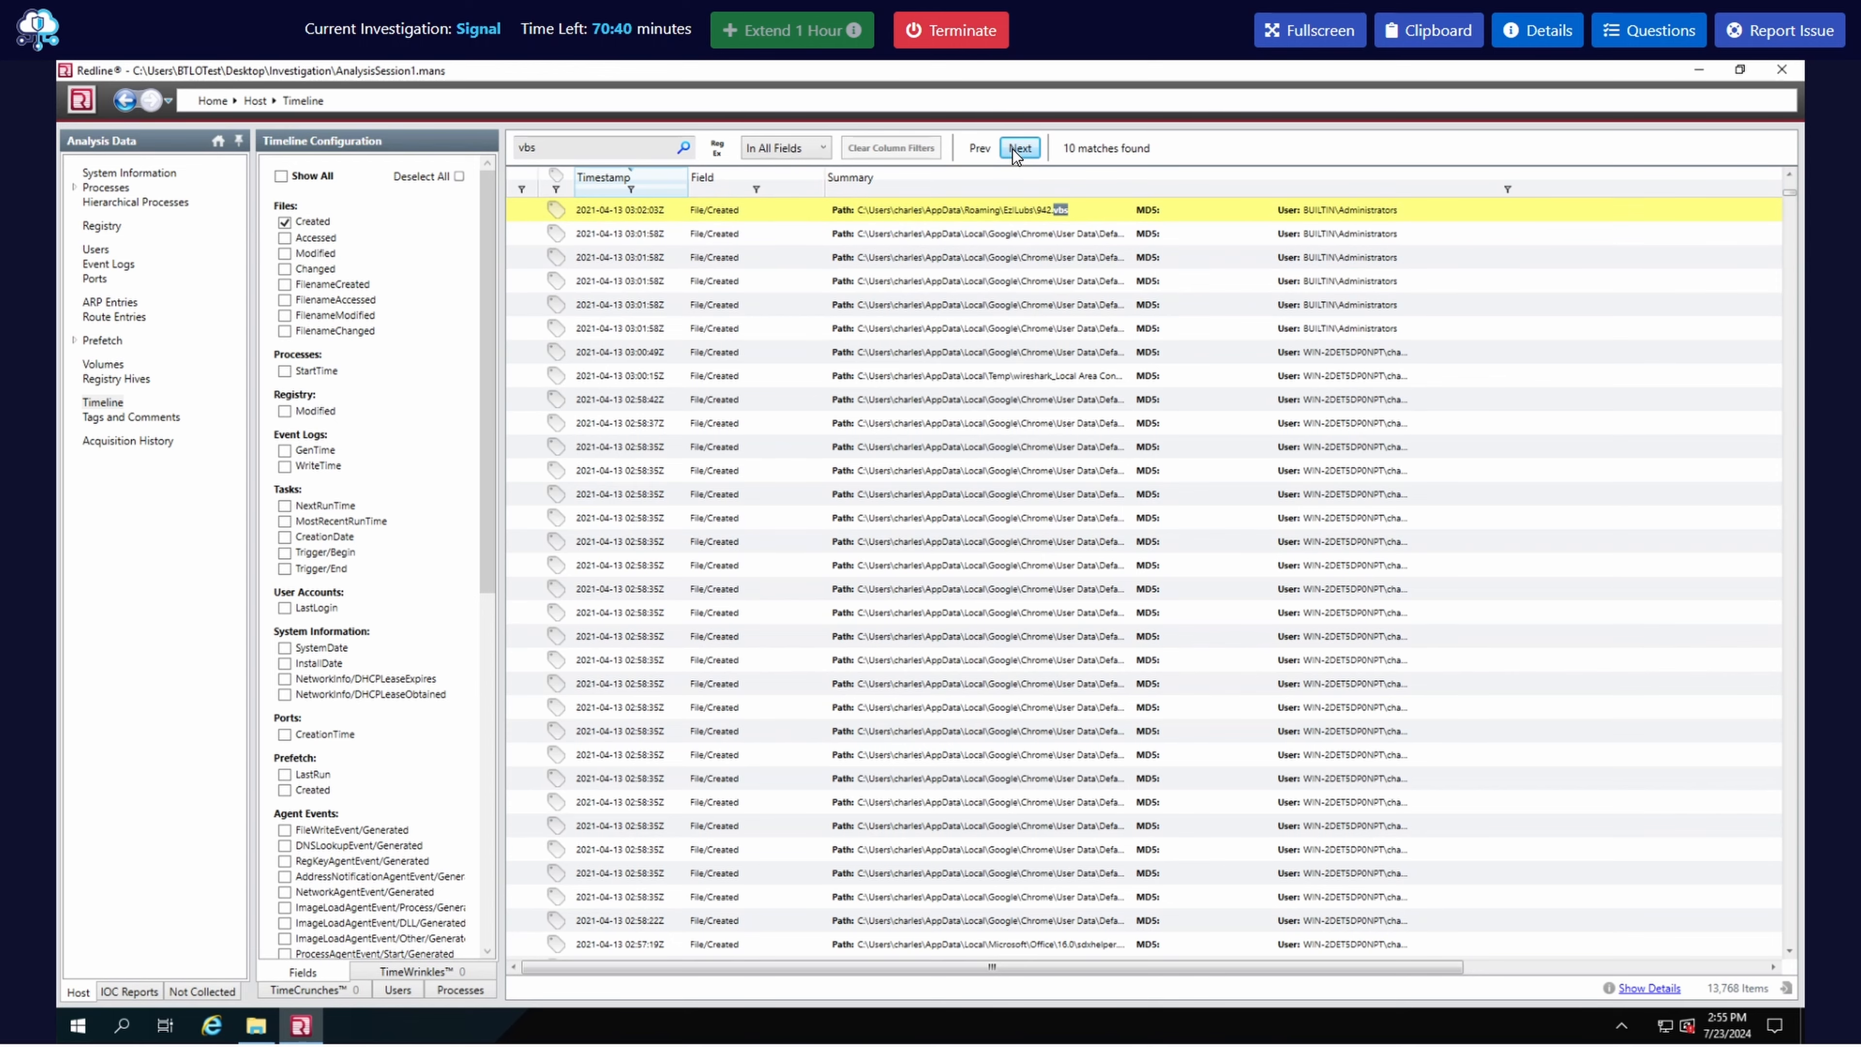
pyautogui.click(1012, 149)
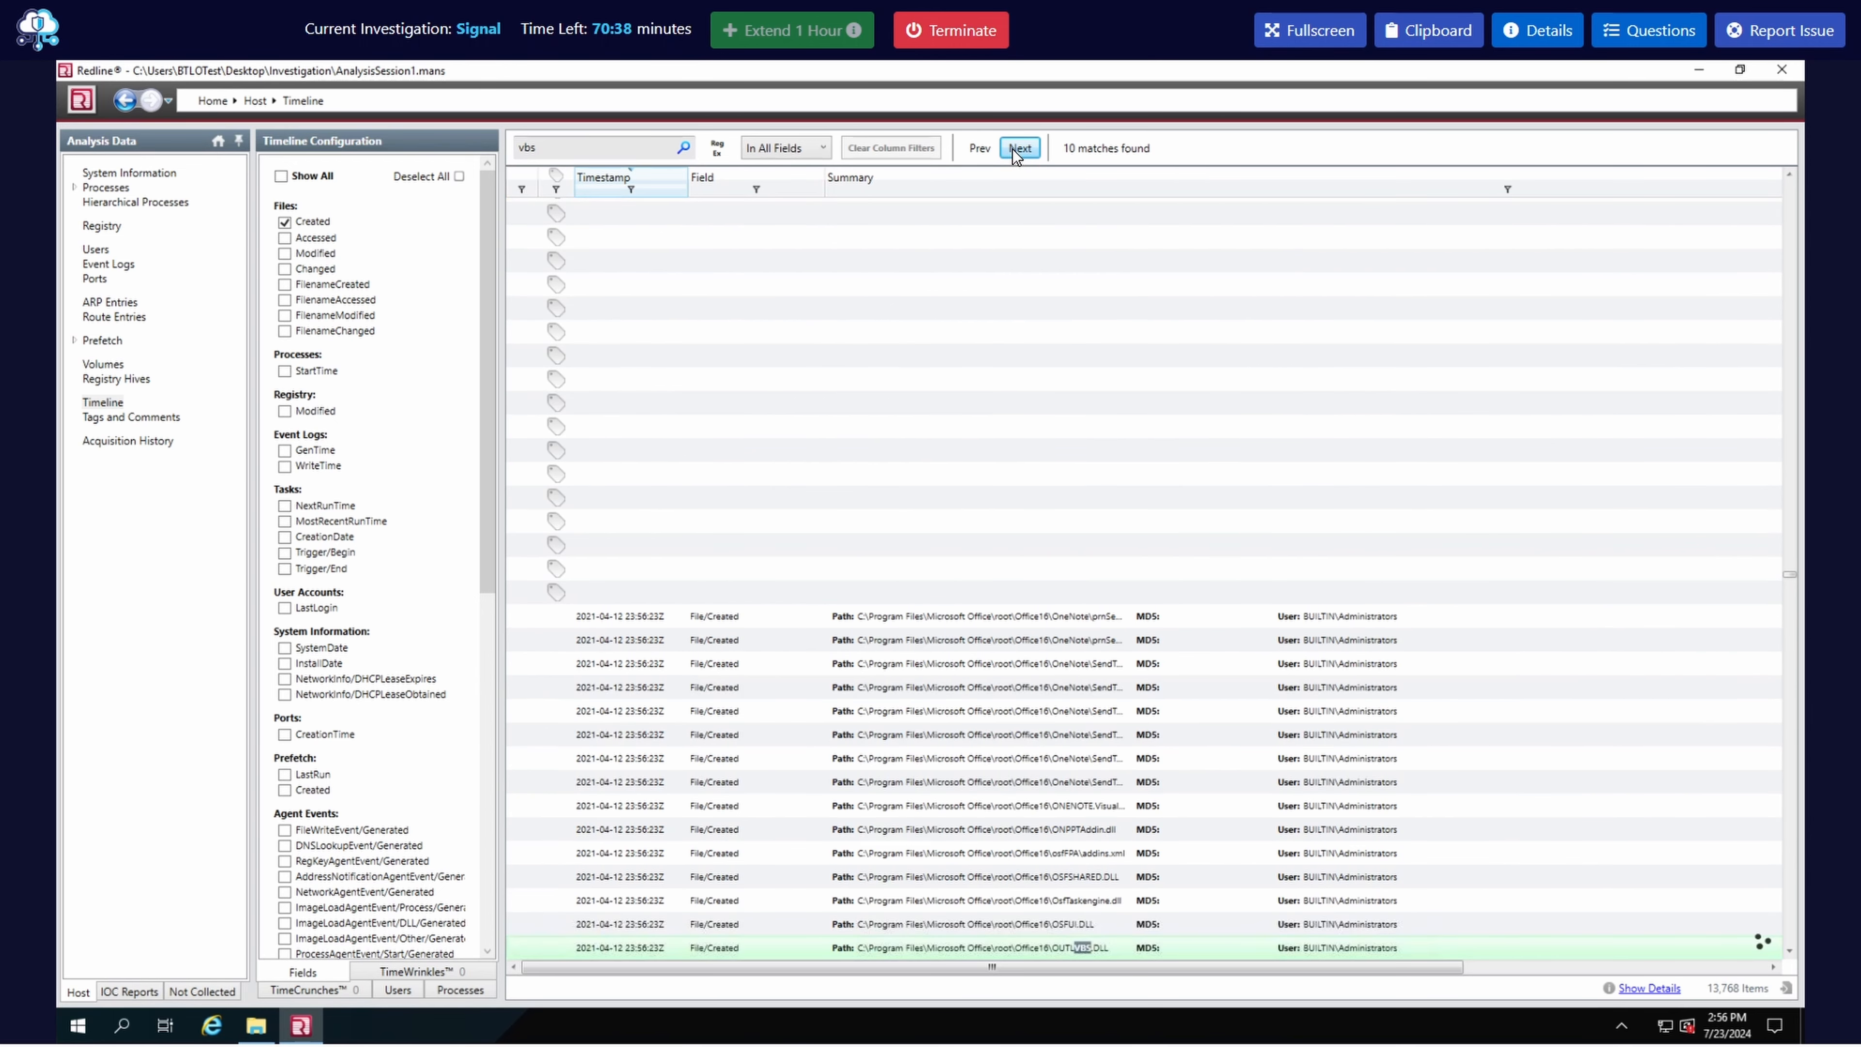
# - Narrow the timeline search to .vbs and move forward and back through the matches to read the script file names
pyautogui.doubleClick(596, 149)
pyautogui.press('Home')
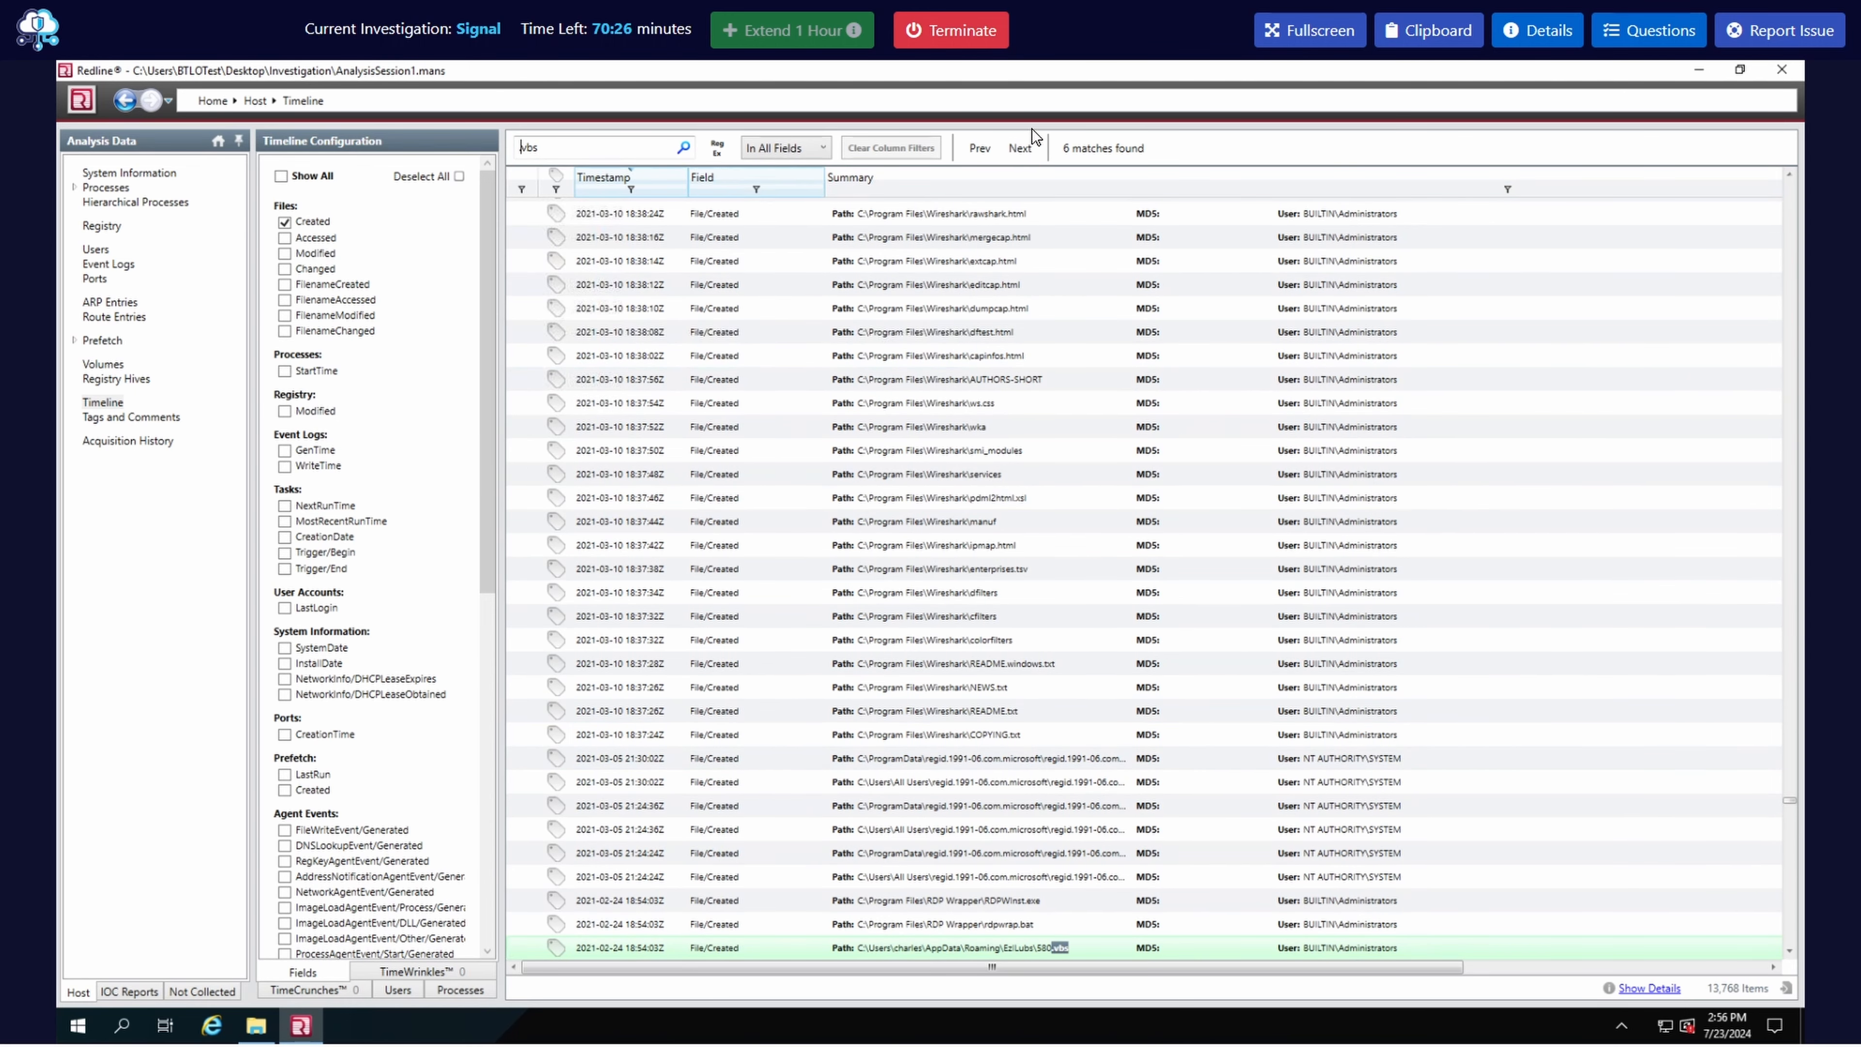
pyautogui.click(1024, 151)
pyautogui.click(1024, 151)
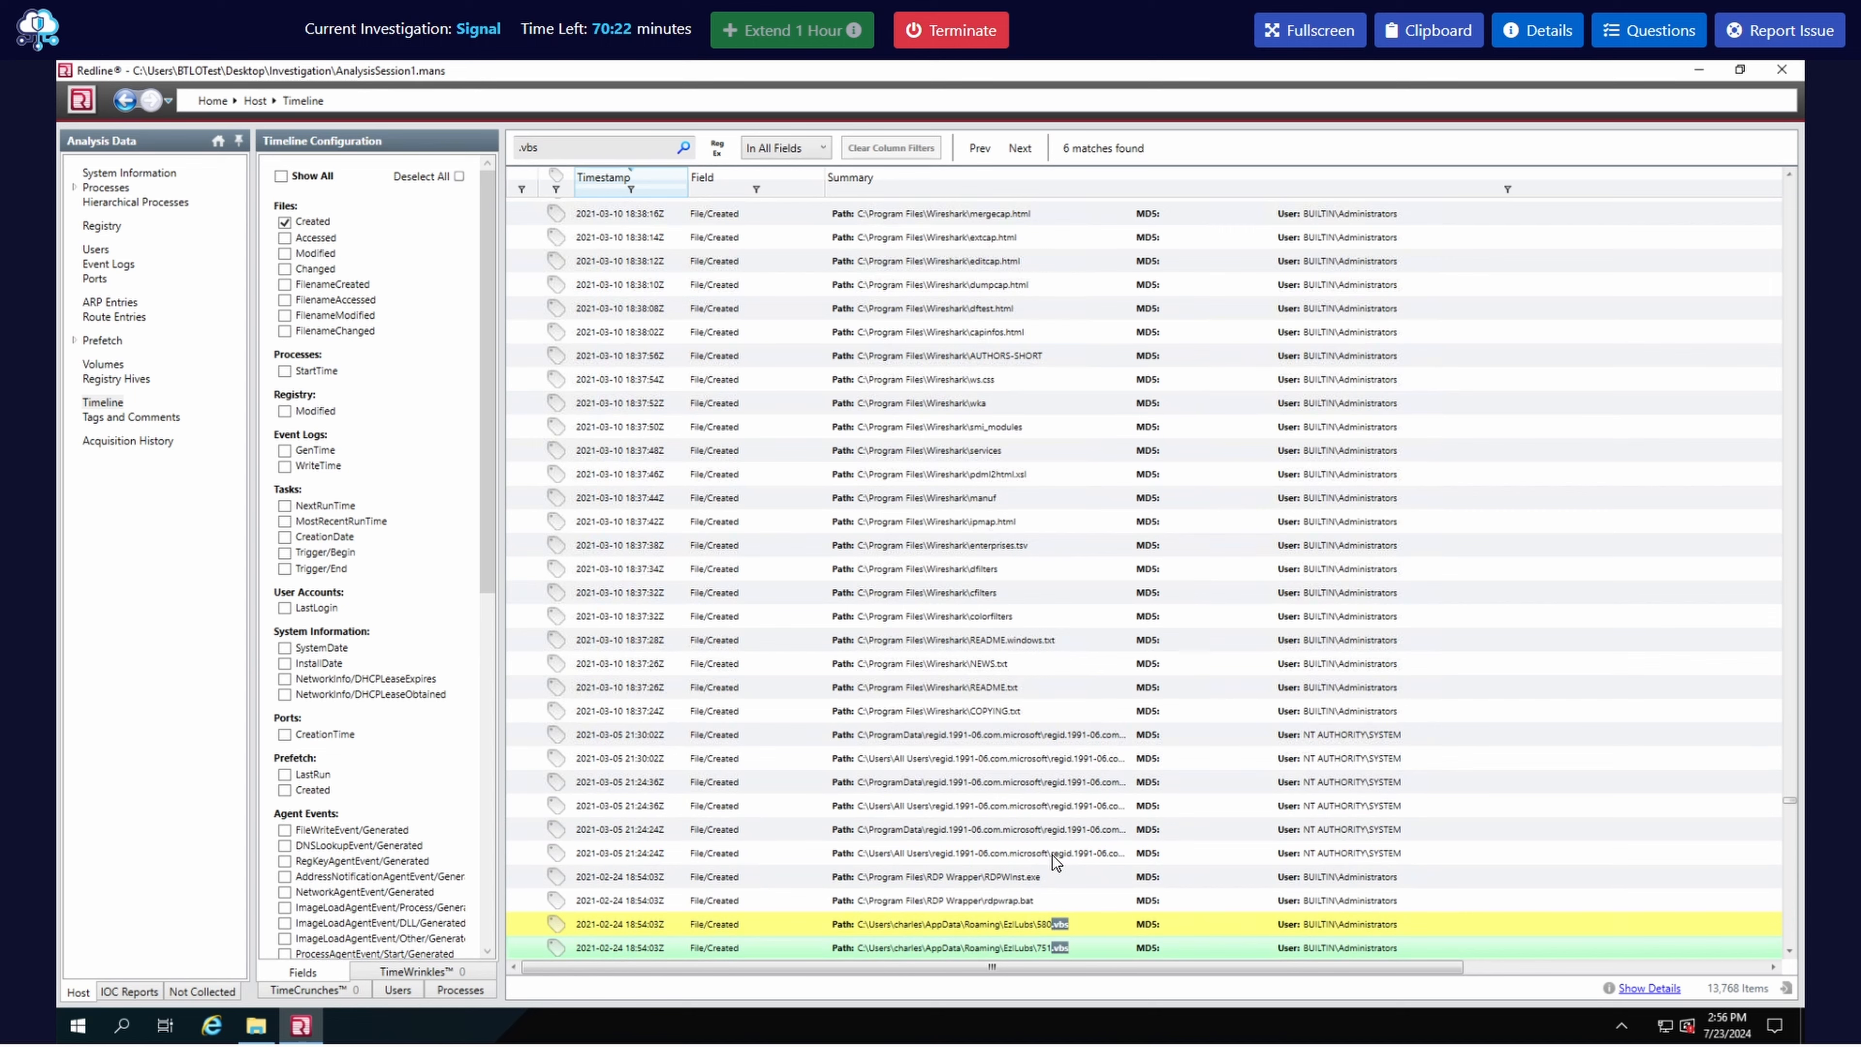
pyautogui.click(1027, 144)
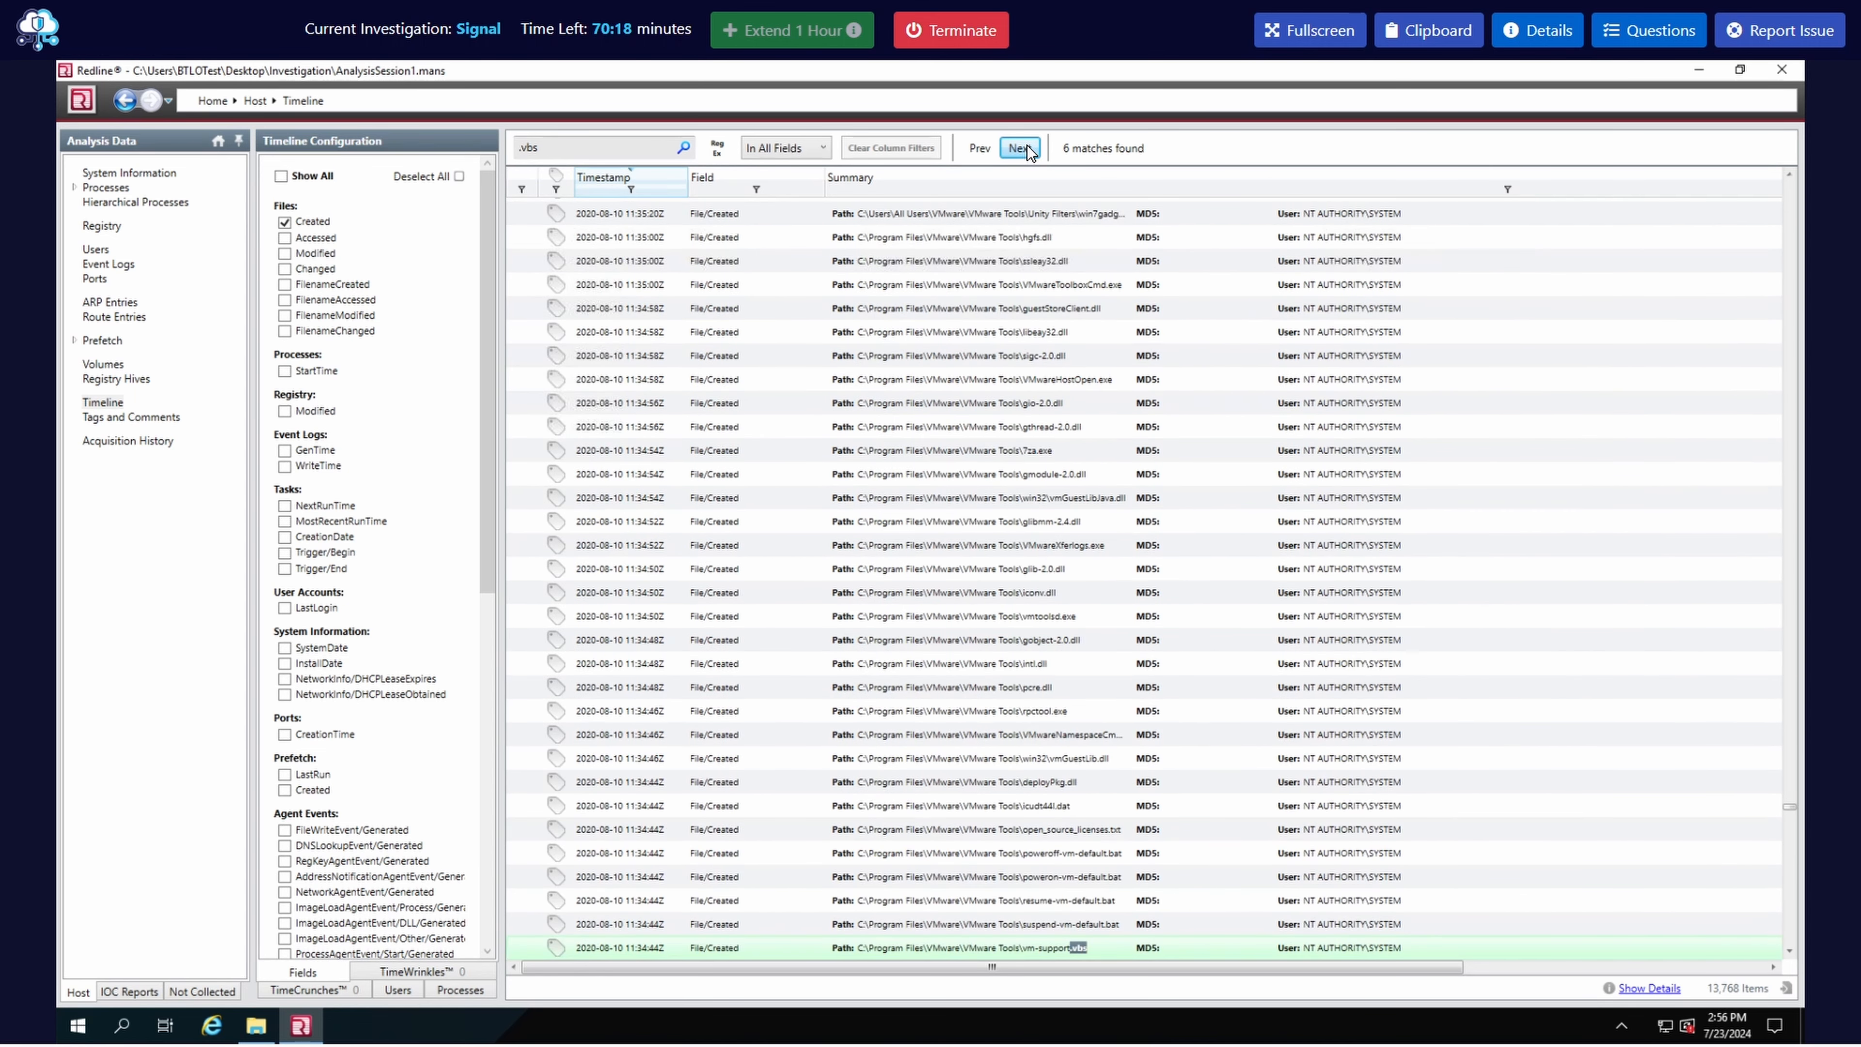
pyautogui.click(988, 148)
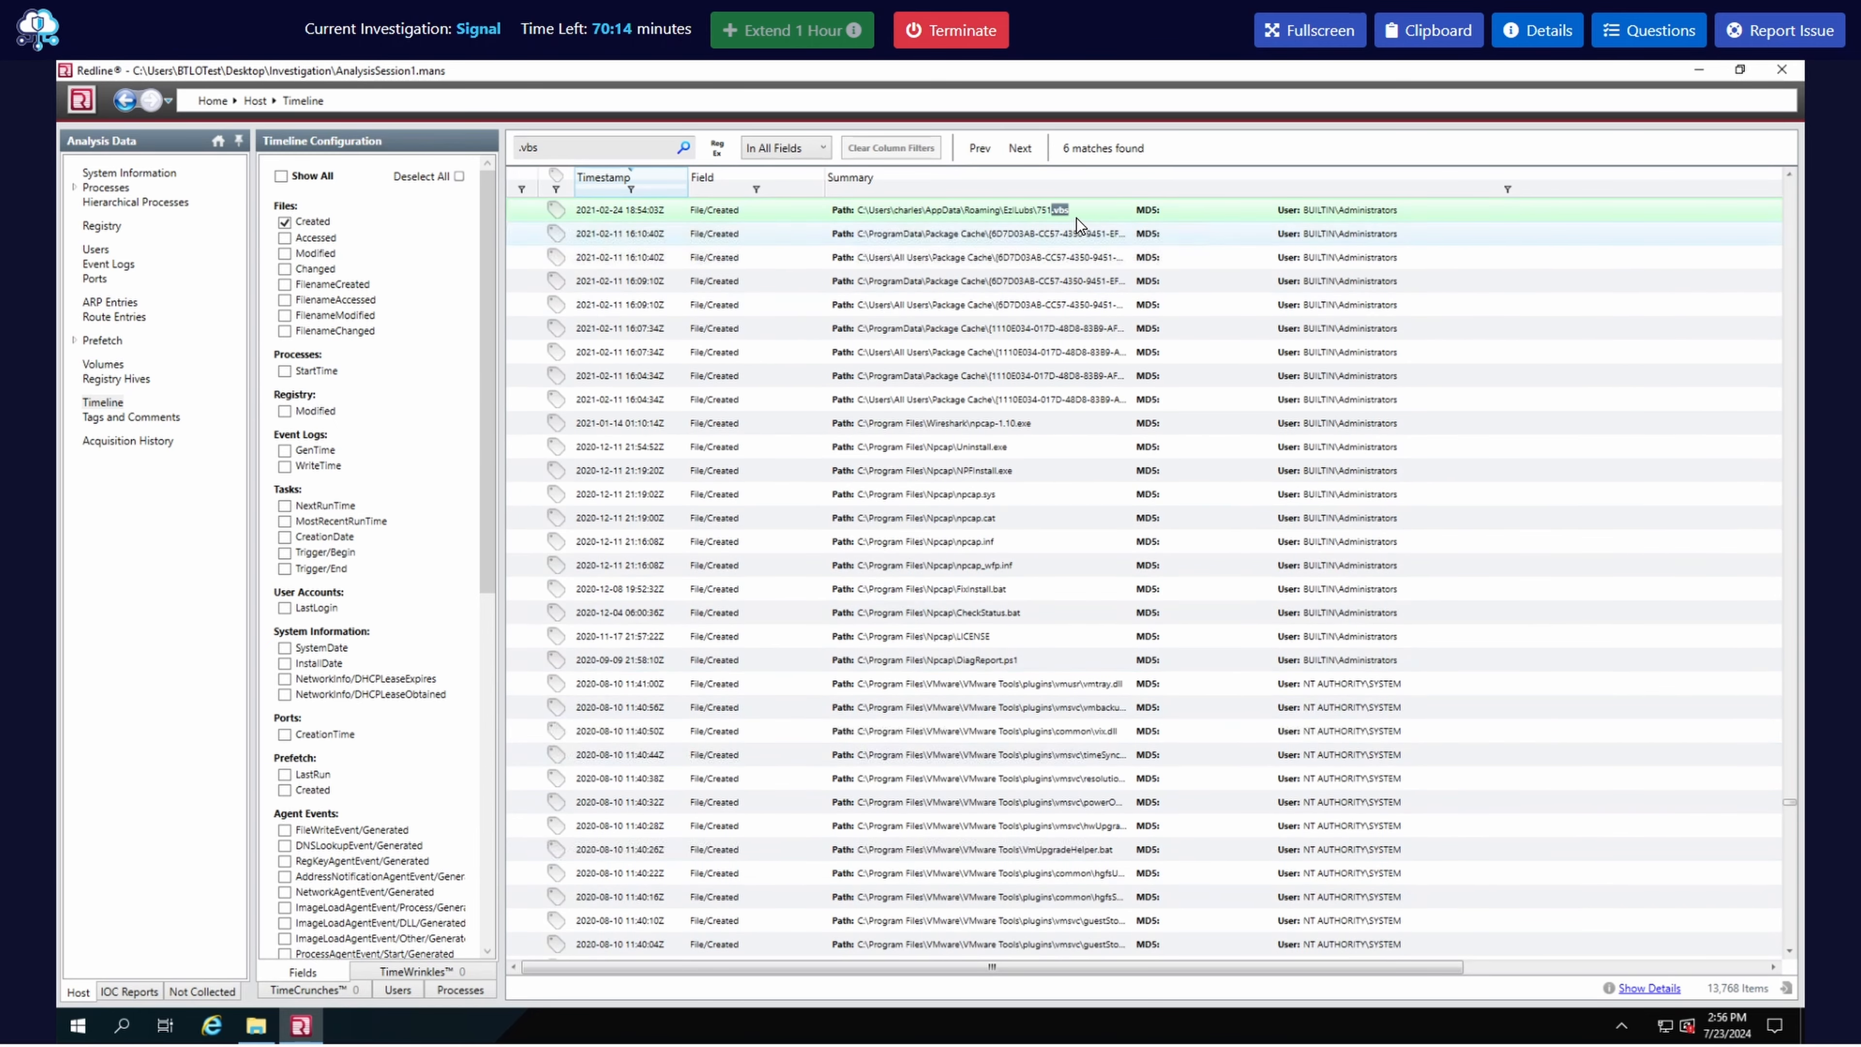
pyautogui.click(987, 149)
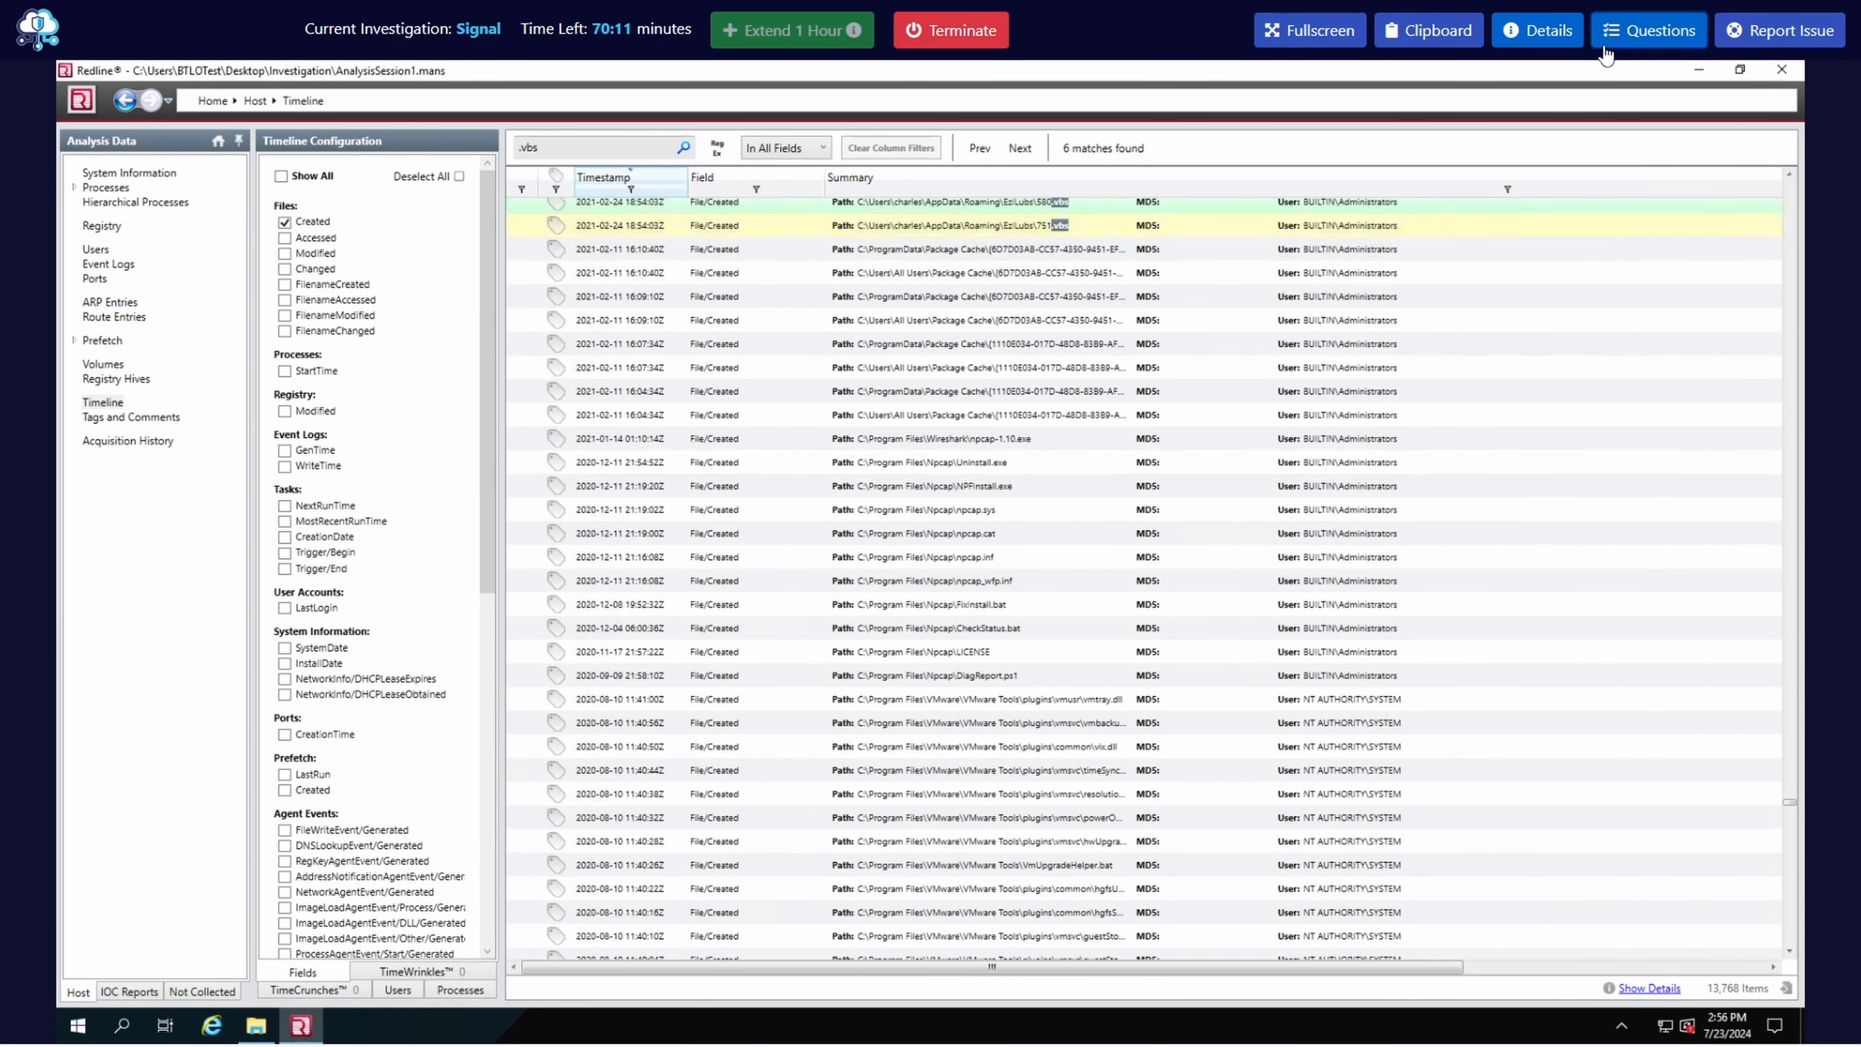
# - Answer the question about the three malicious .vbs files with "580.vbs, 751.vbs, 942.vbs" and submit it
pyautogui.click(1628, 35)
pyautogui.scroll(-4, 1487, 914)
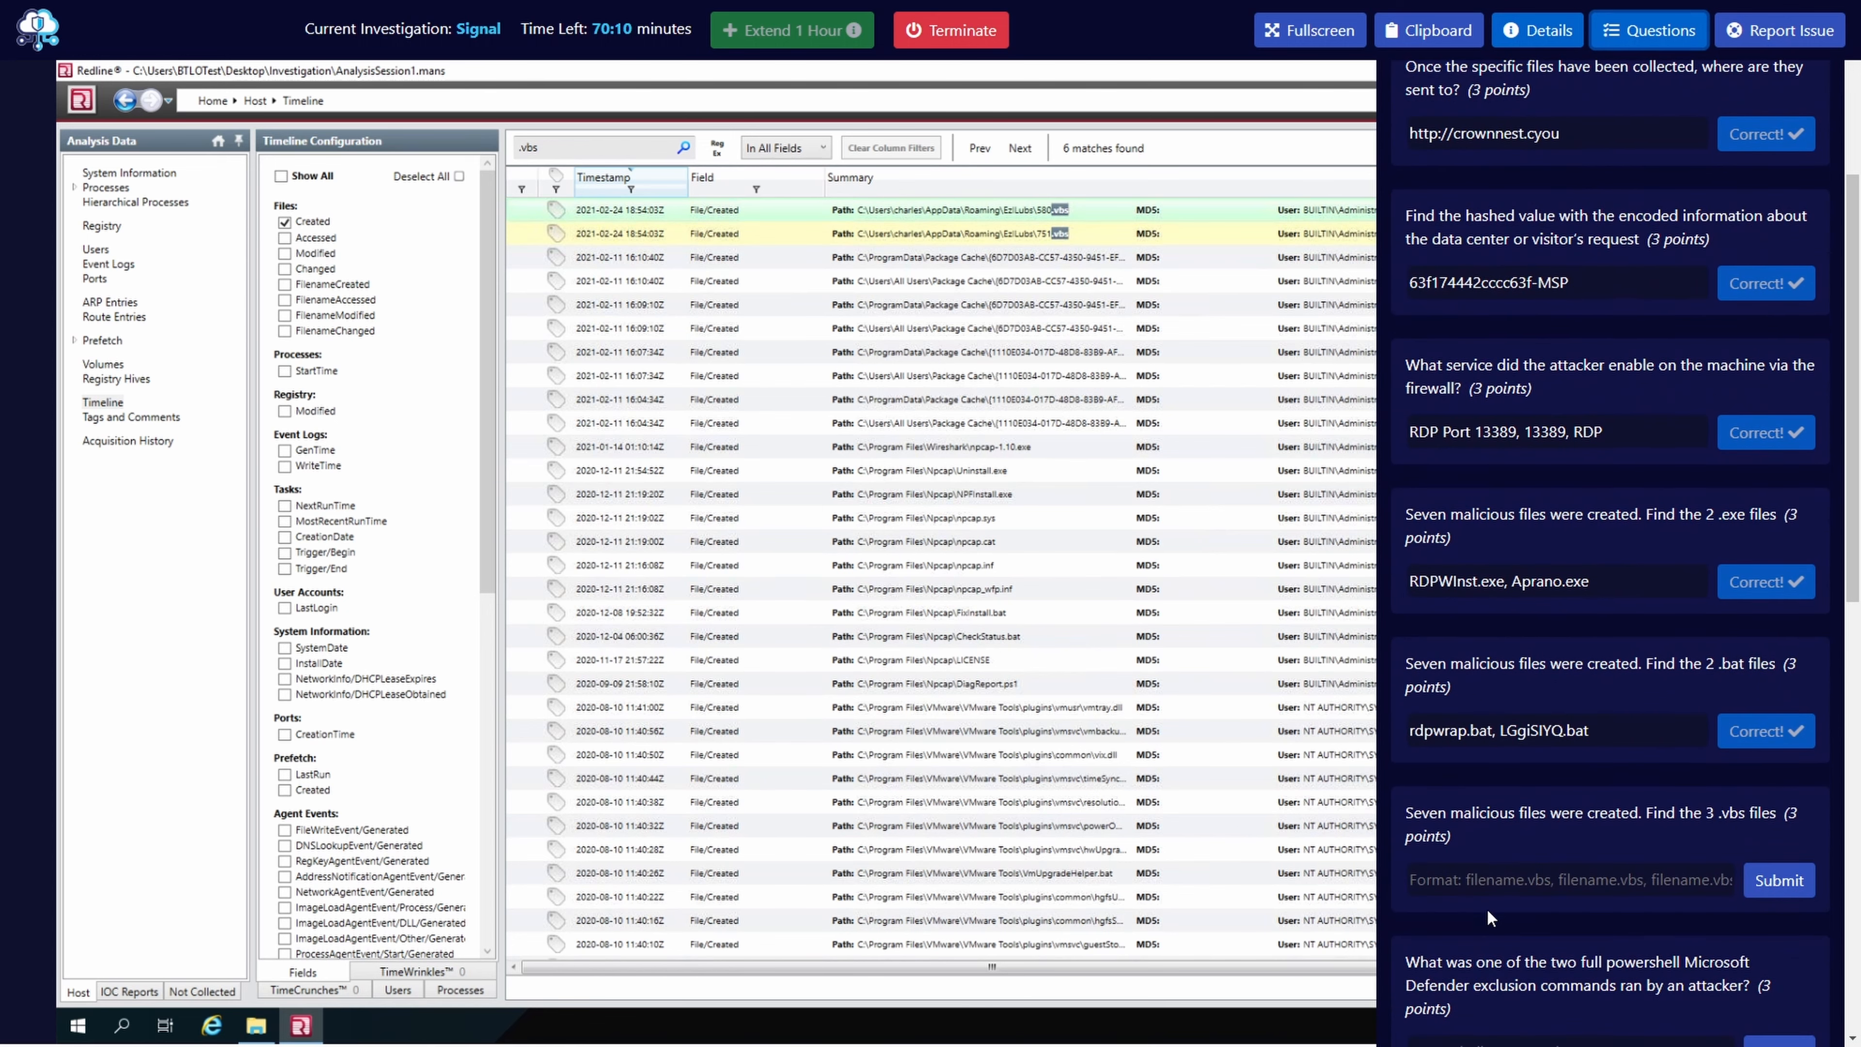
pyautogui.click(1476, 873)
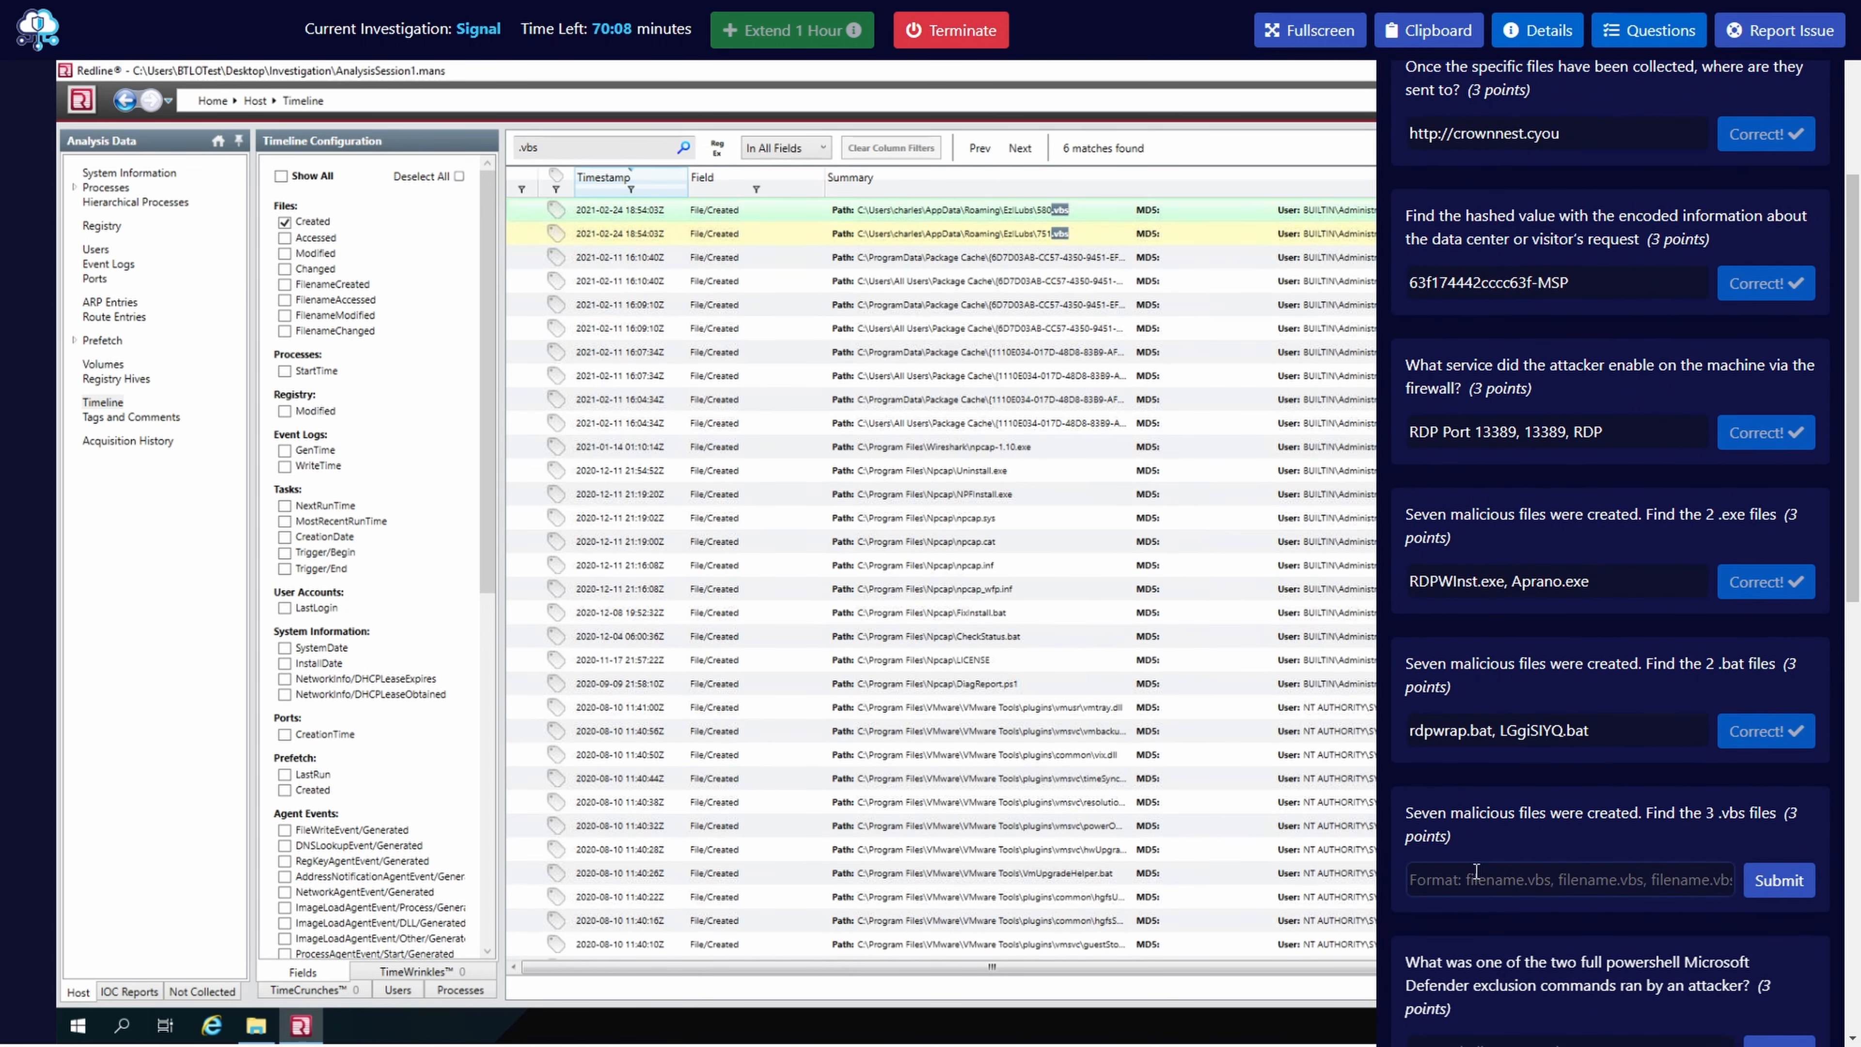
pyautogui.write('580,vbs')
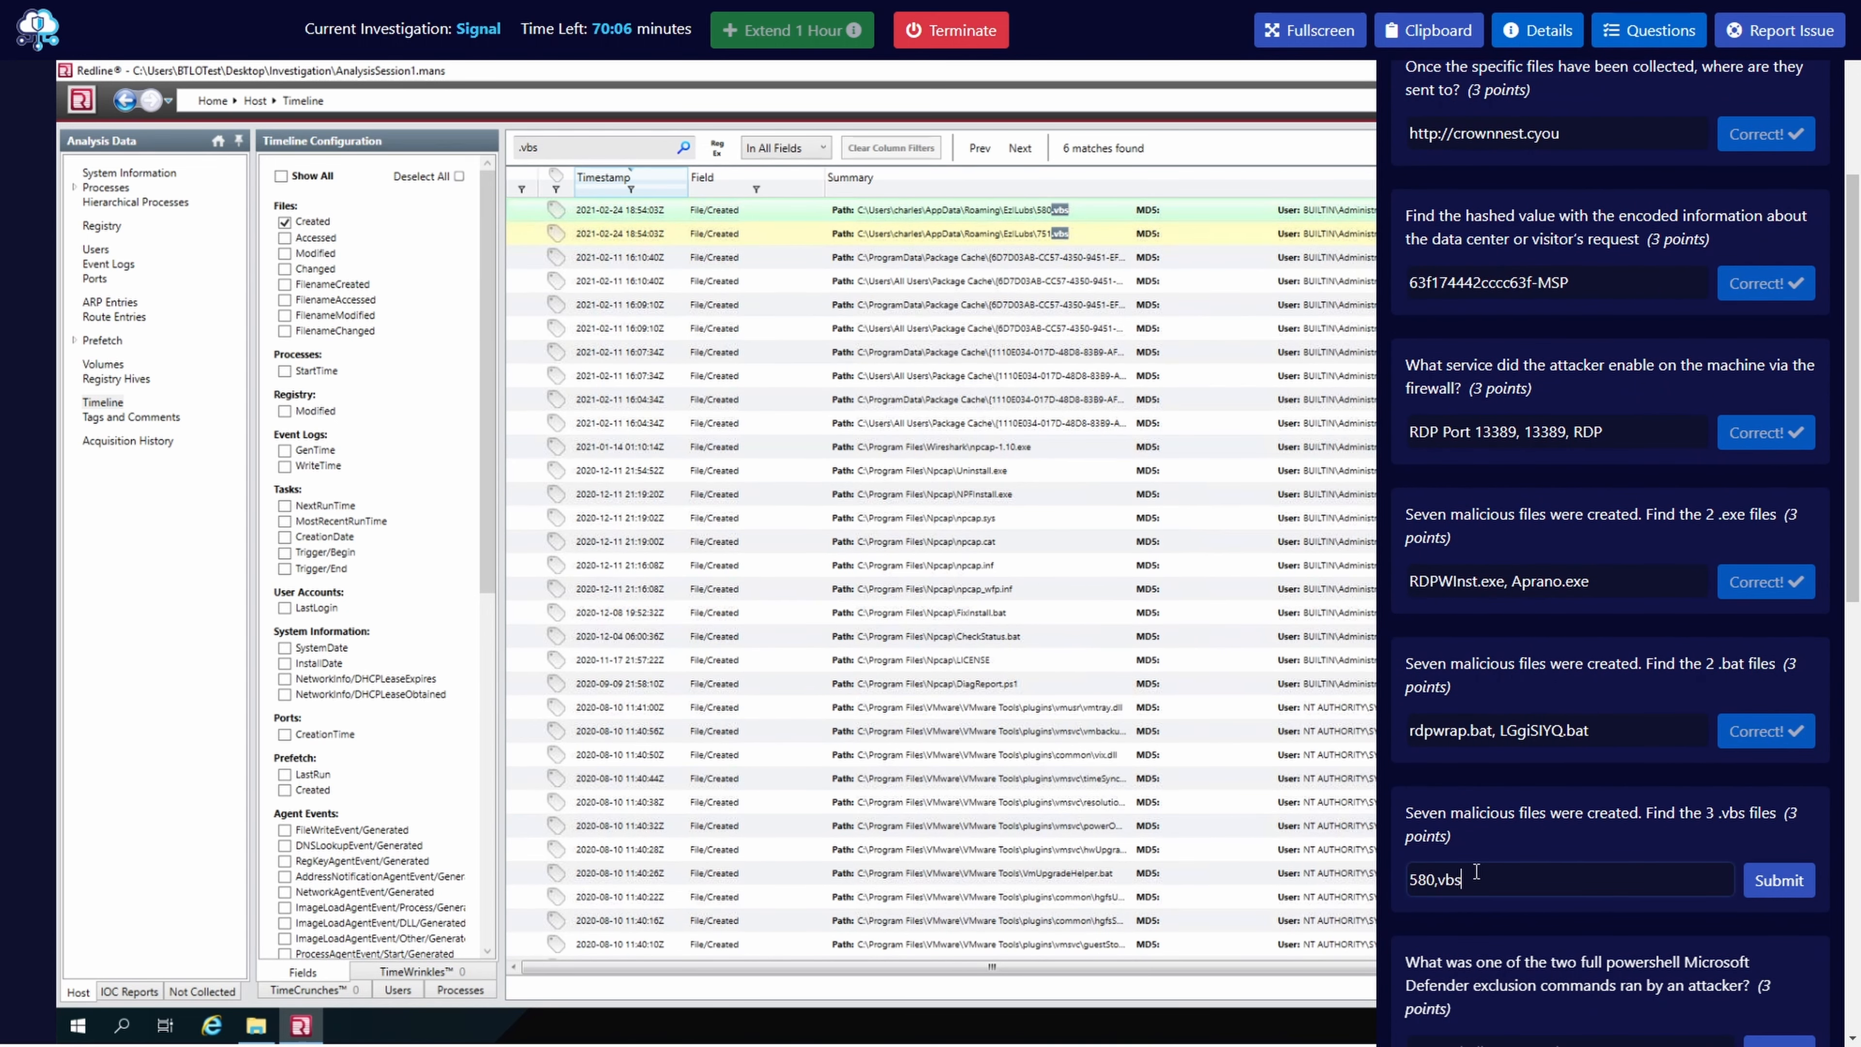
pyautogui.press('BackSpace')
pyautogui.press('BackSpace')
pyautogui.write('.vbs, 751.vbs, 94')
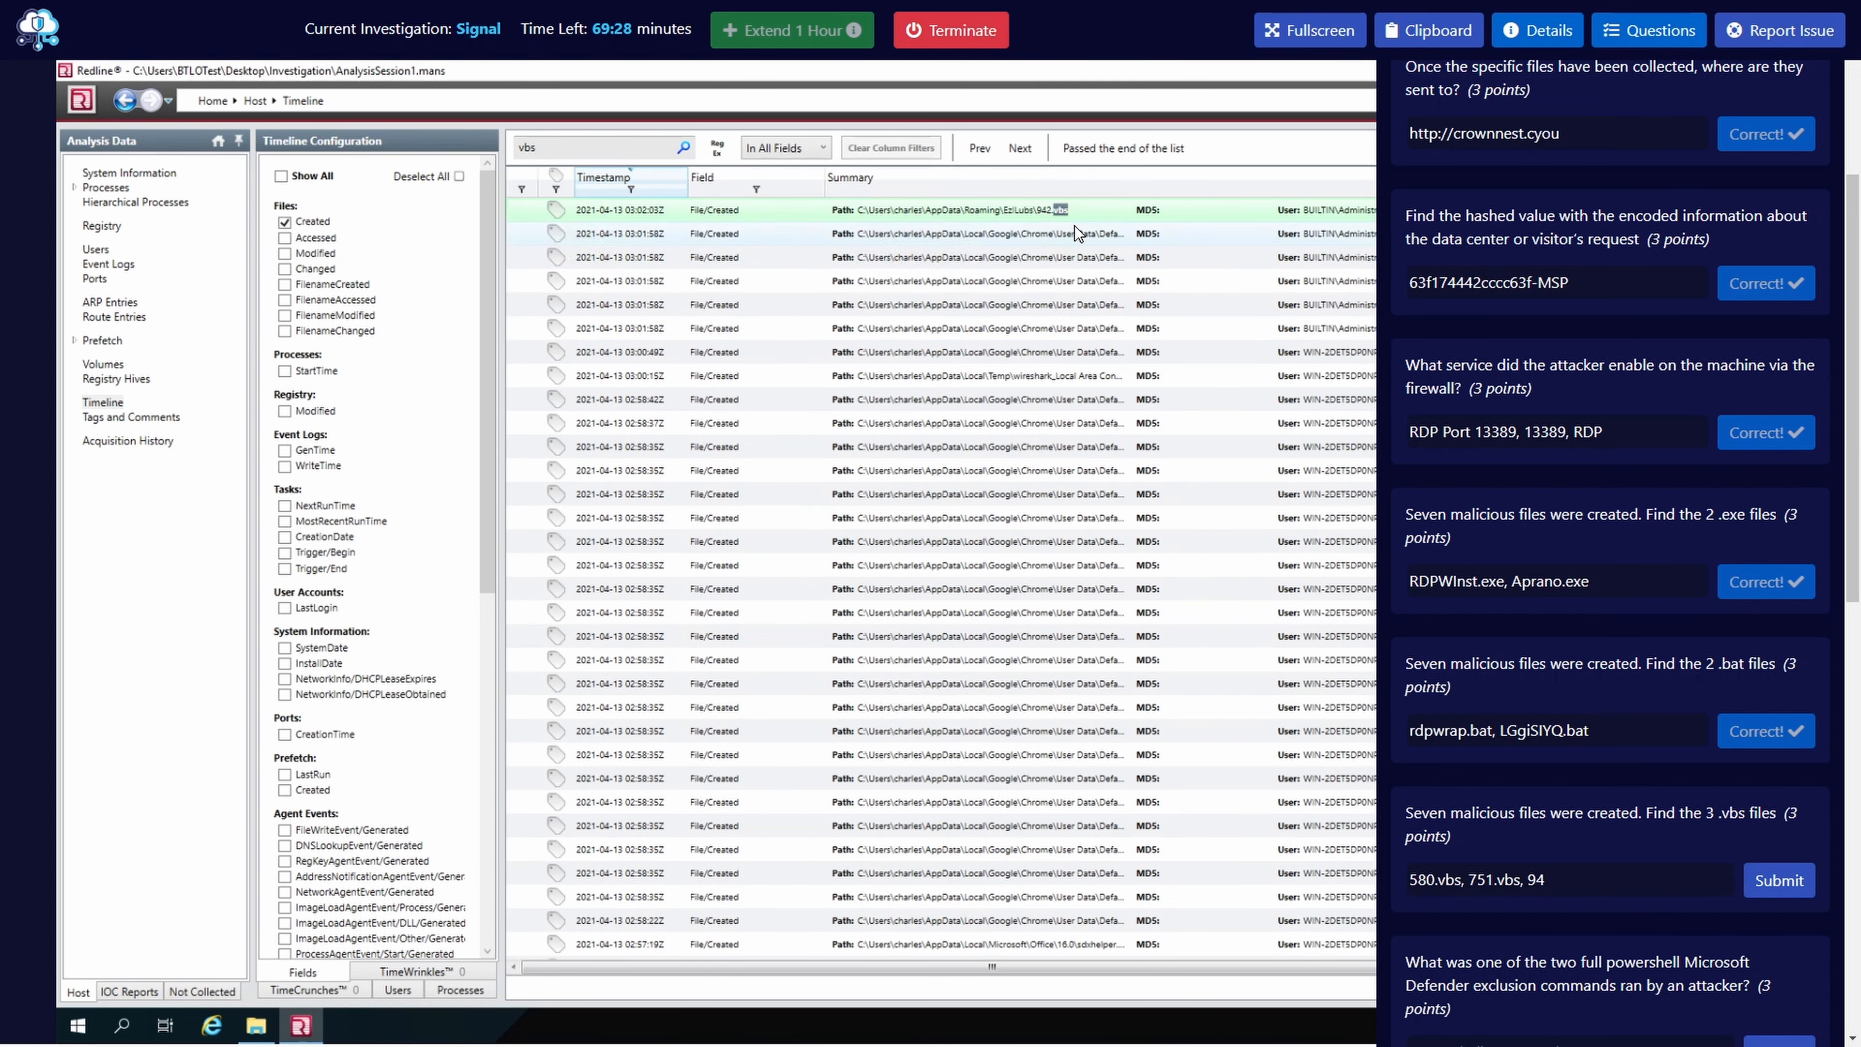
pyautogui.click(1586, 879)
pyautogui.write('2.vbs')
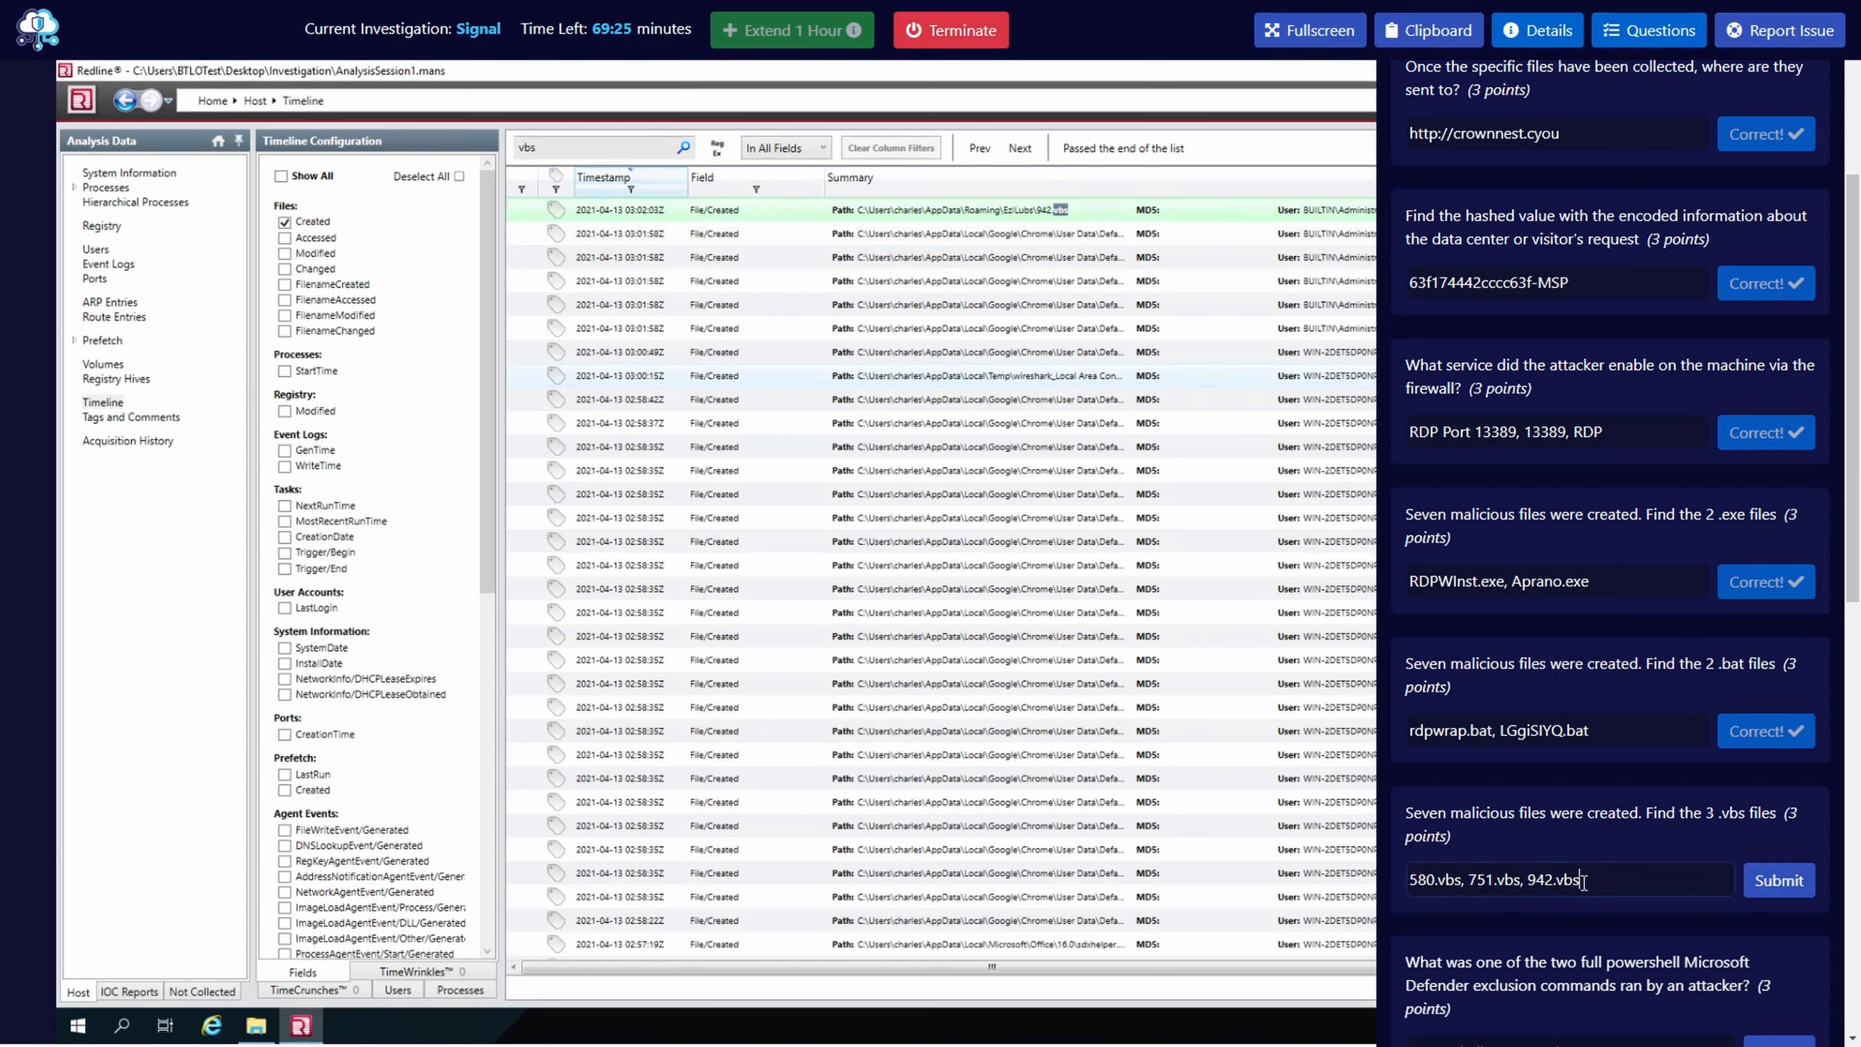
pyautogui.click(1788, 878)
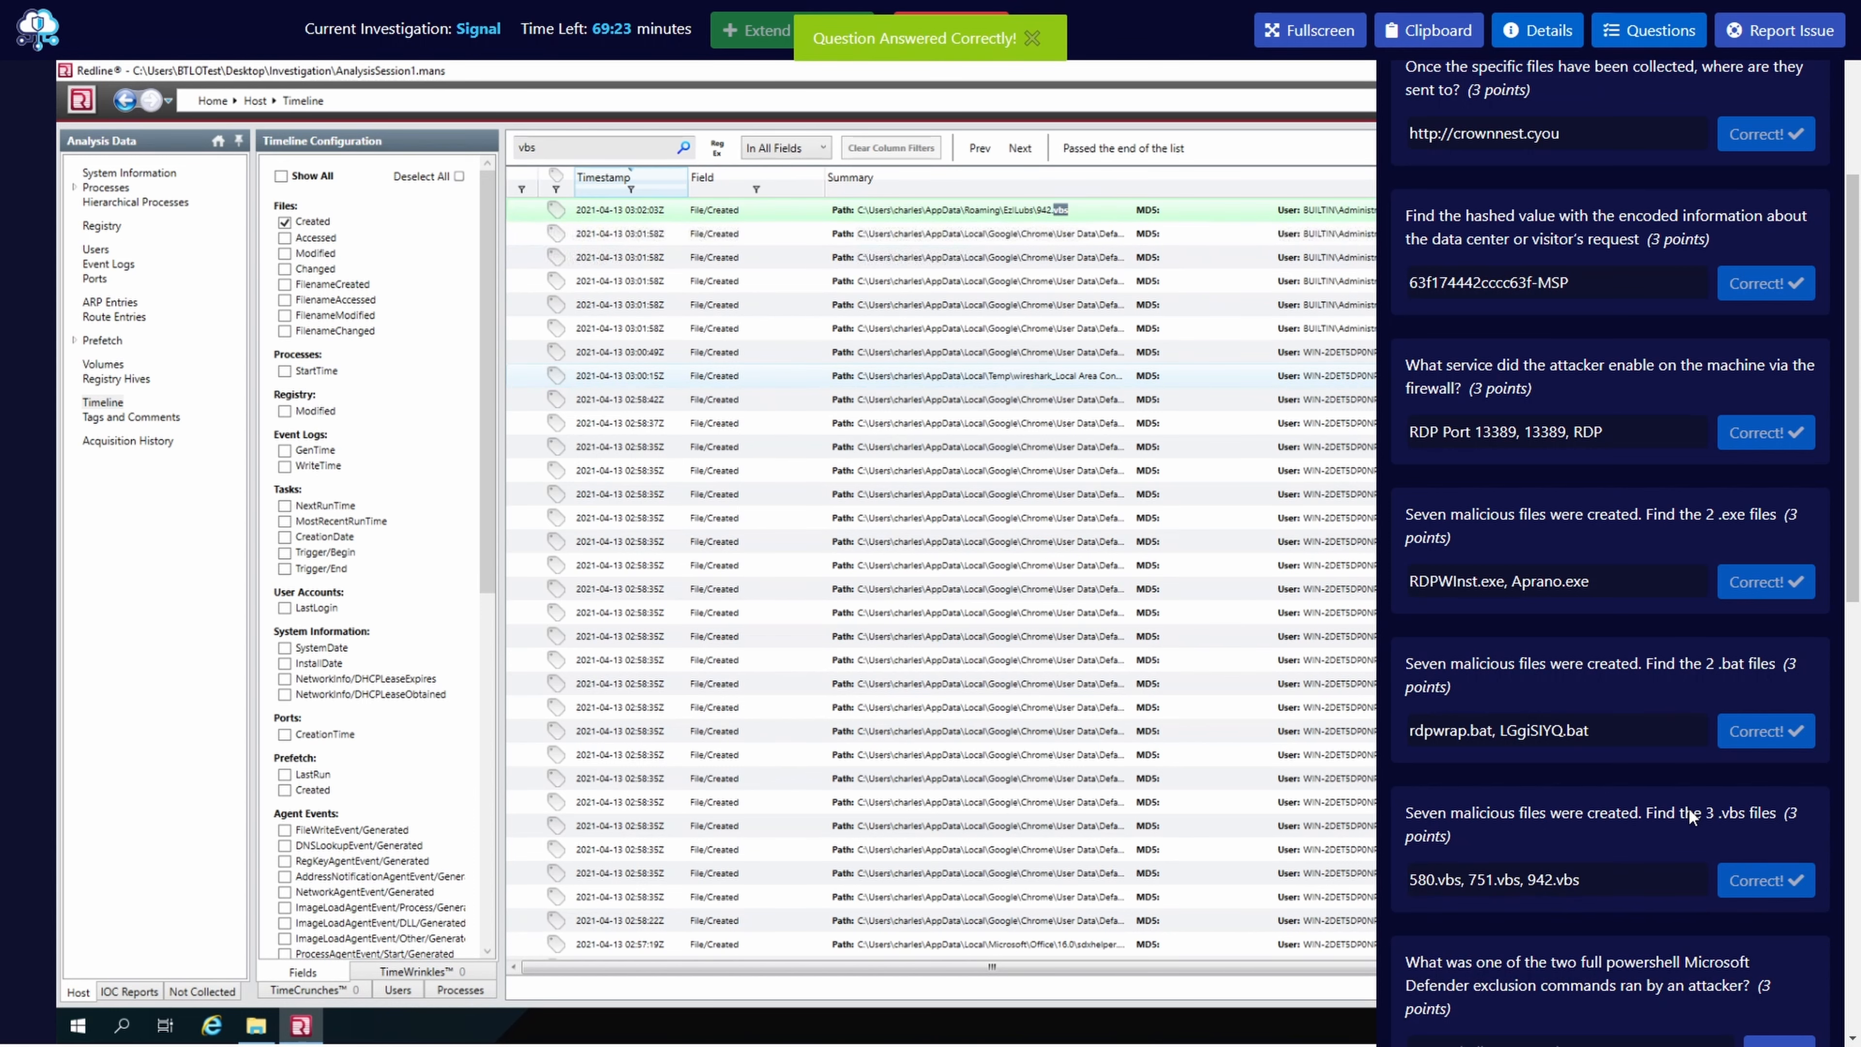
# - Read the question about Microsoft Defender exclusion commands, close the questions, and search the host's process list for powershell
pyautogui.scroll(-3, 1648, 742)
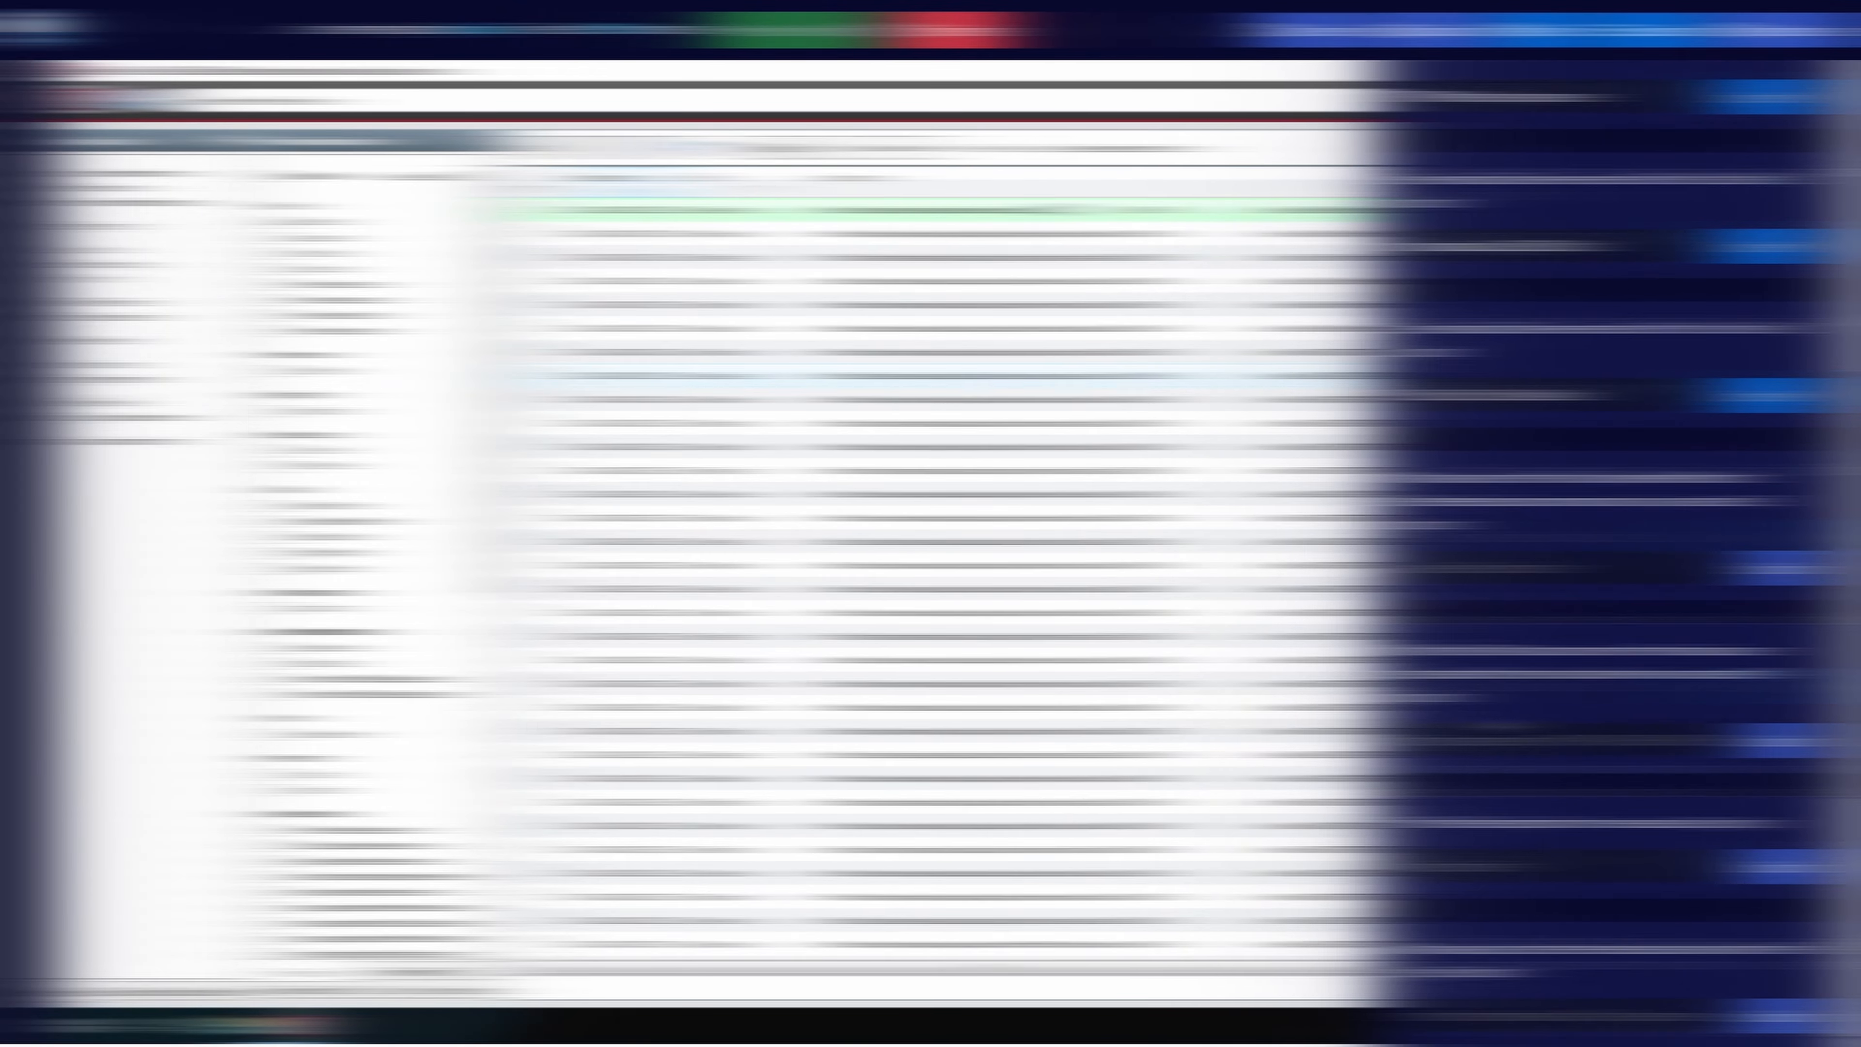
pyautogui.scroll(-4, 1497, 724)
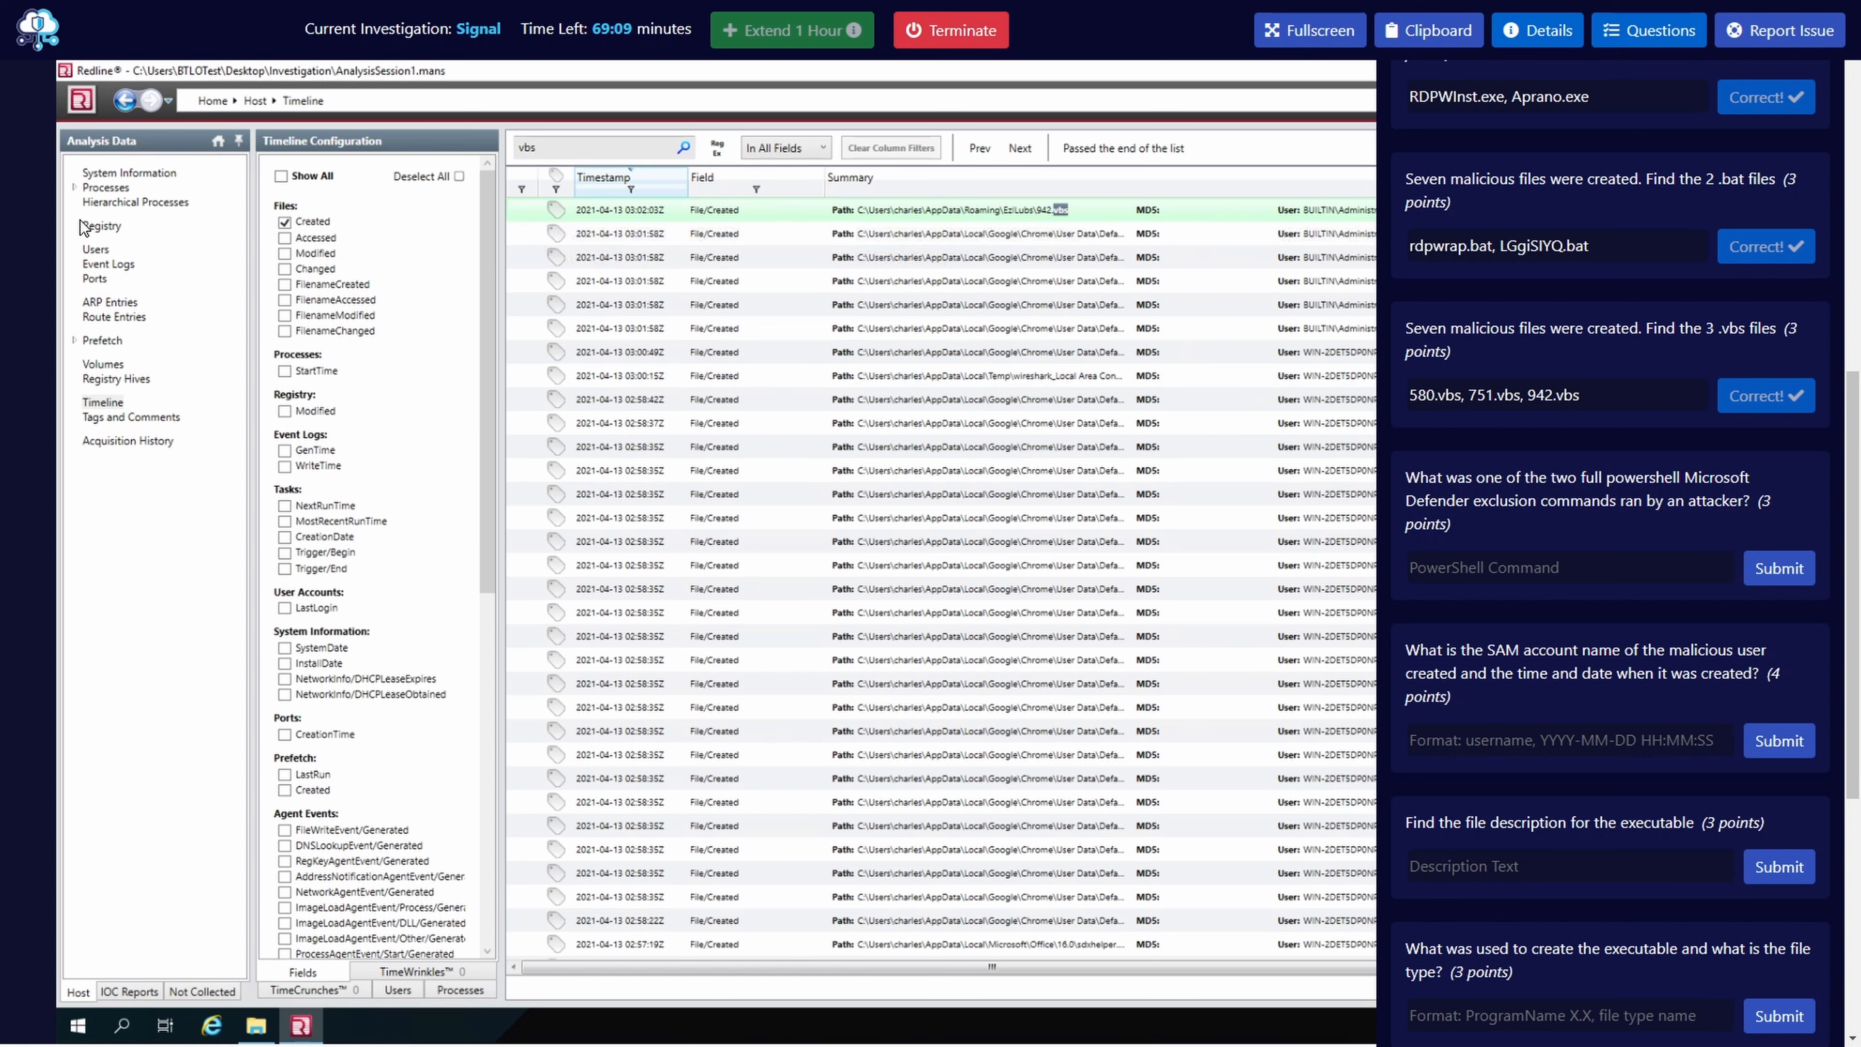
pyautogui.click(1649, 30)
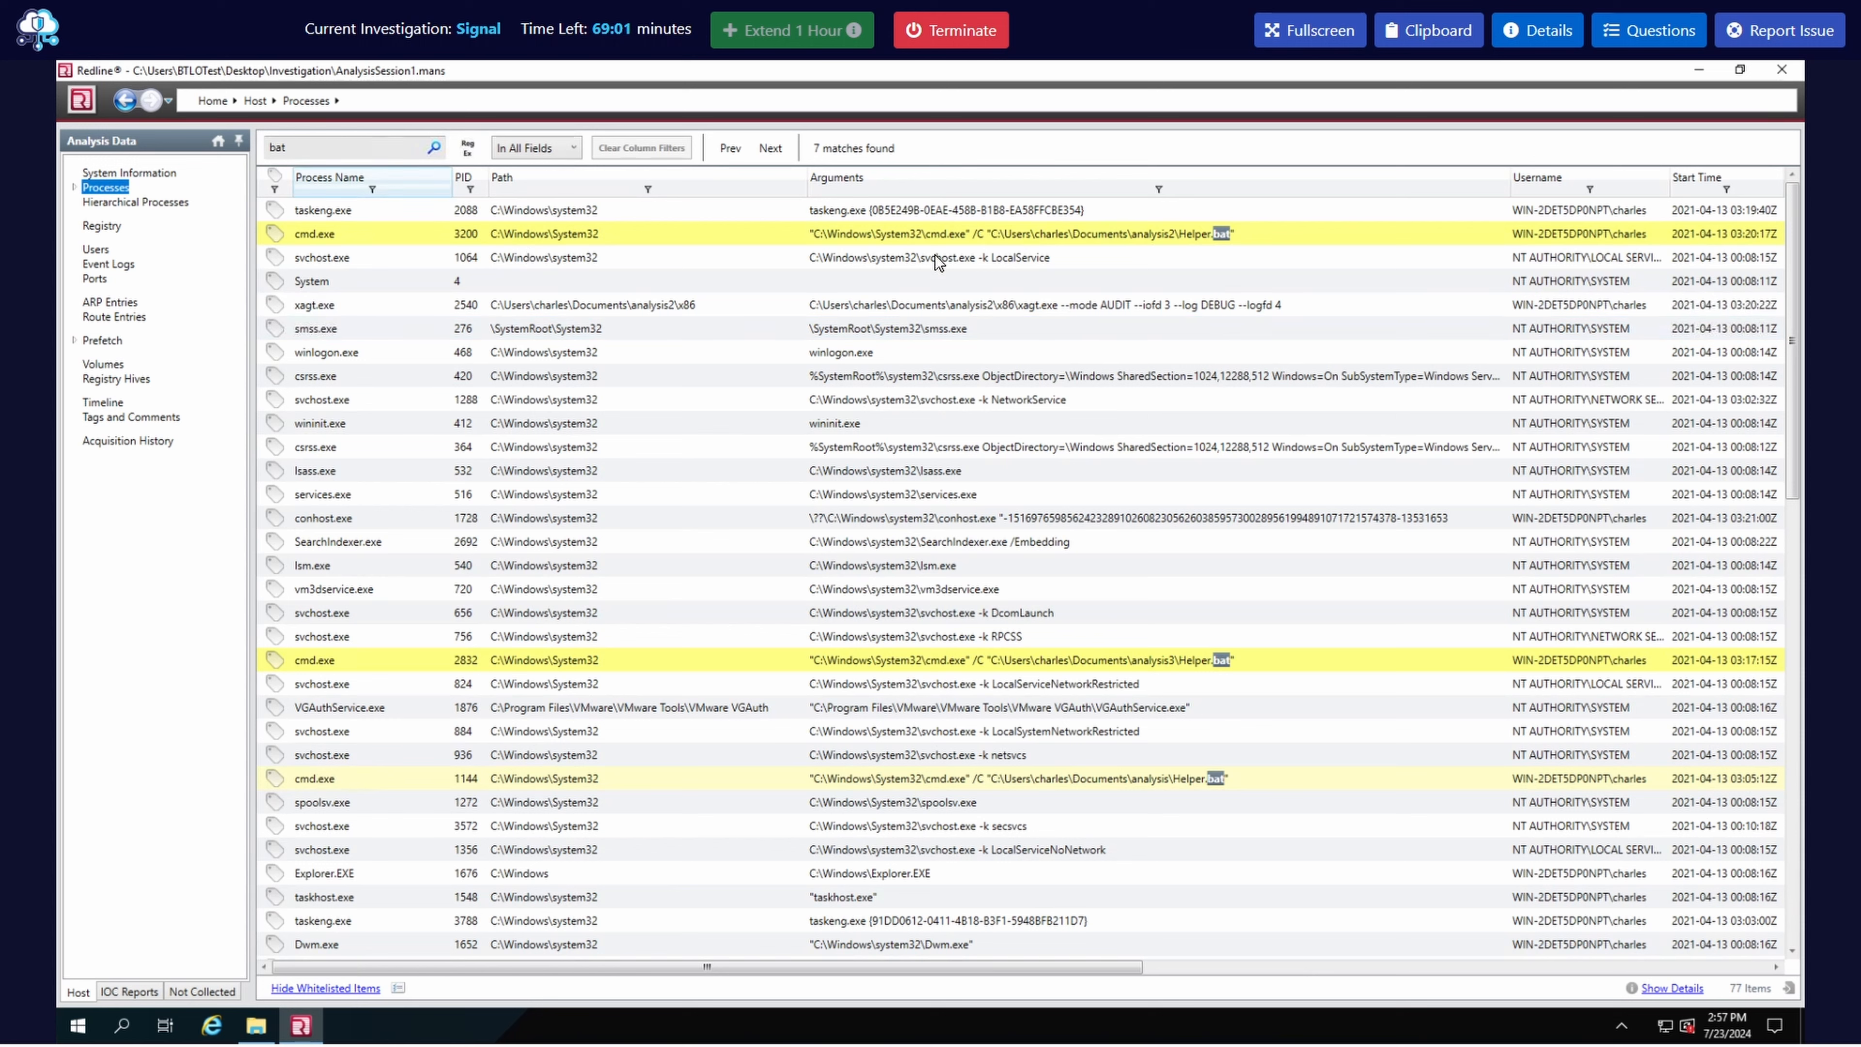
pyautogui.click(415, 154)
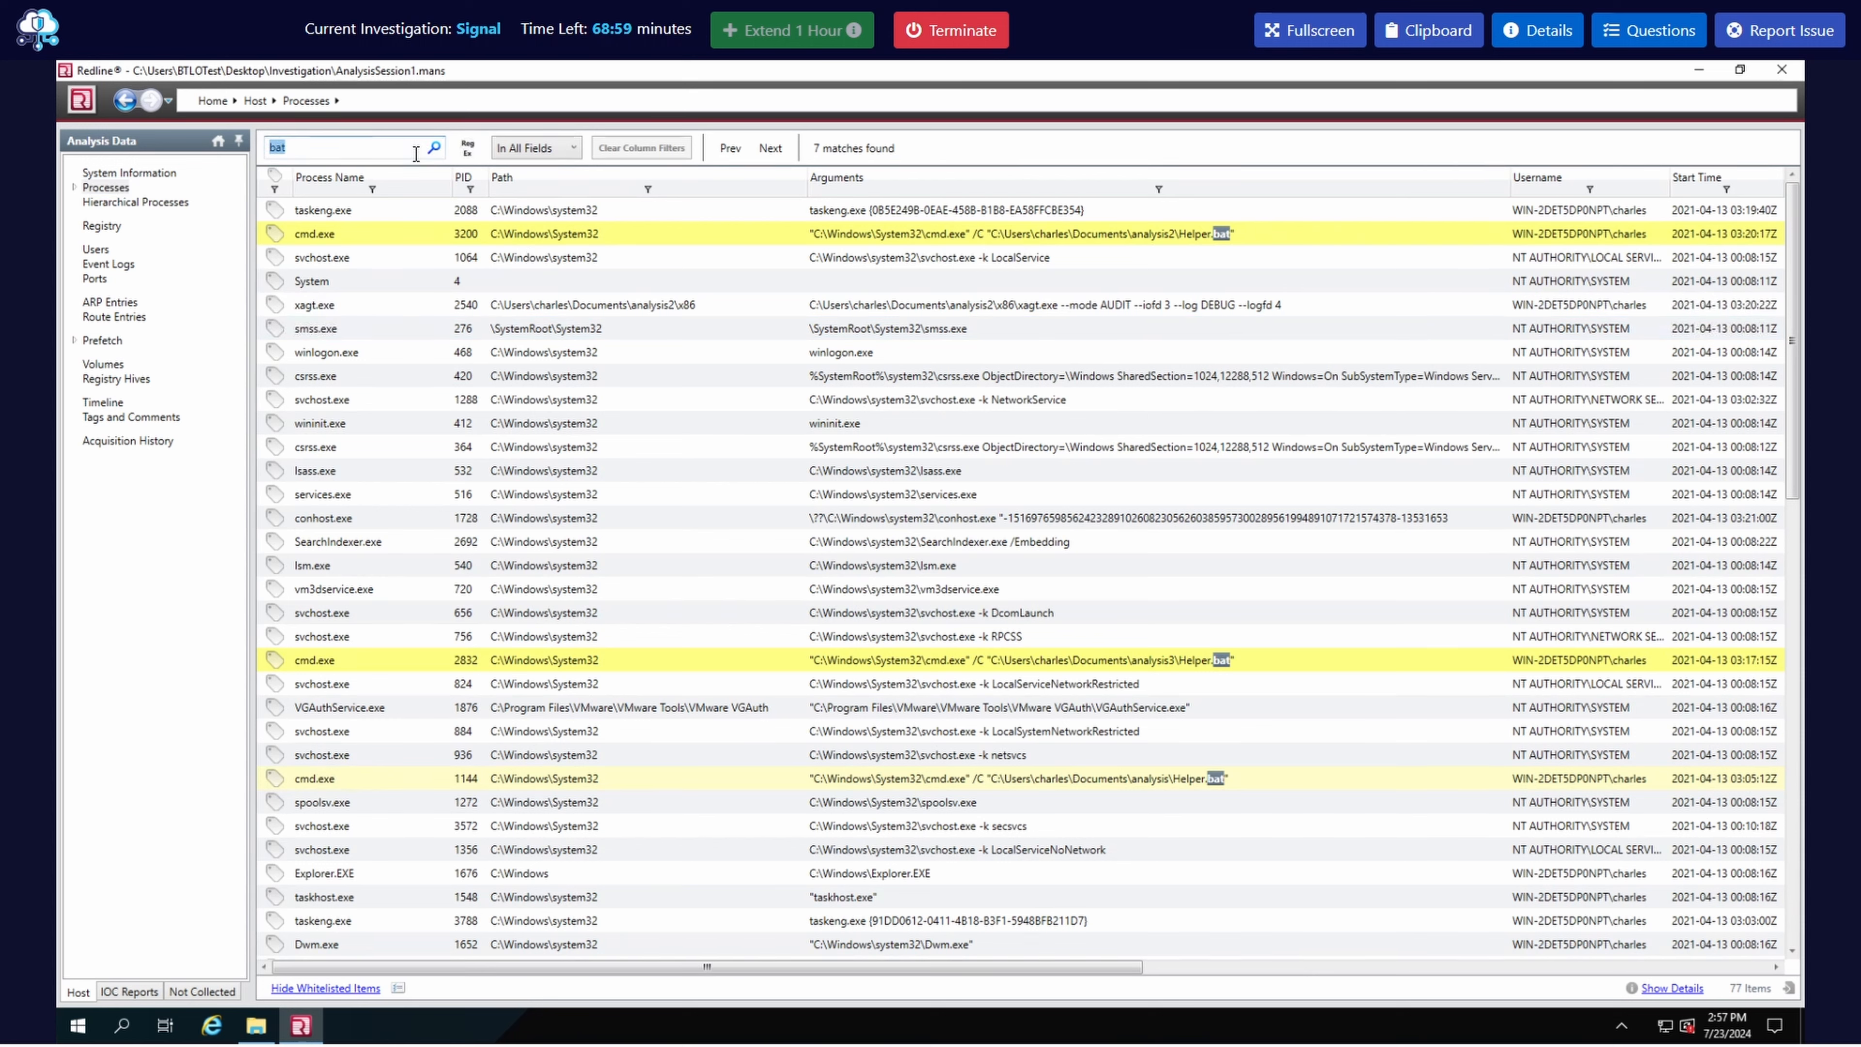
pyautogui.write('a')
pyautogui.write('powershell')
pyautogui.click(433, 148)
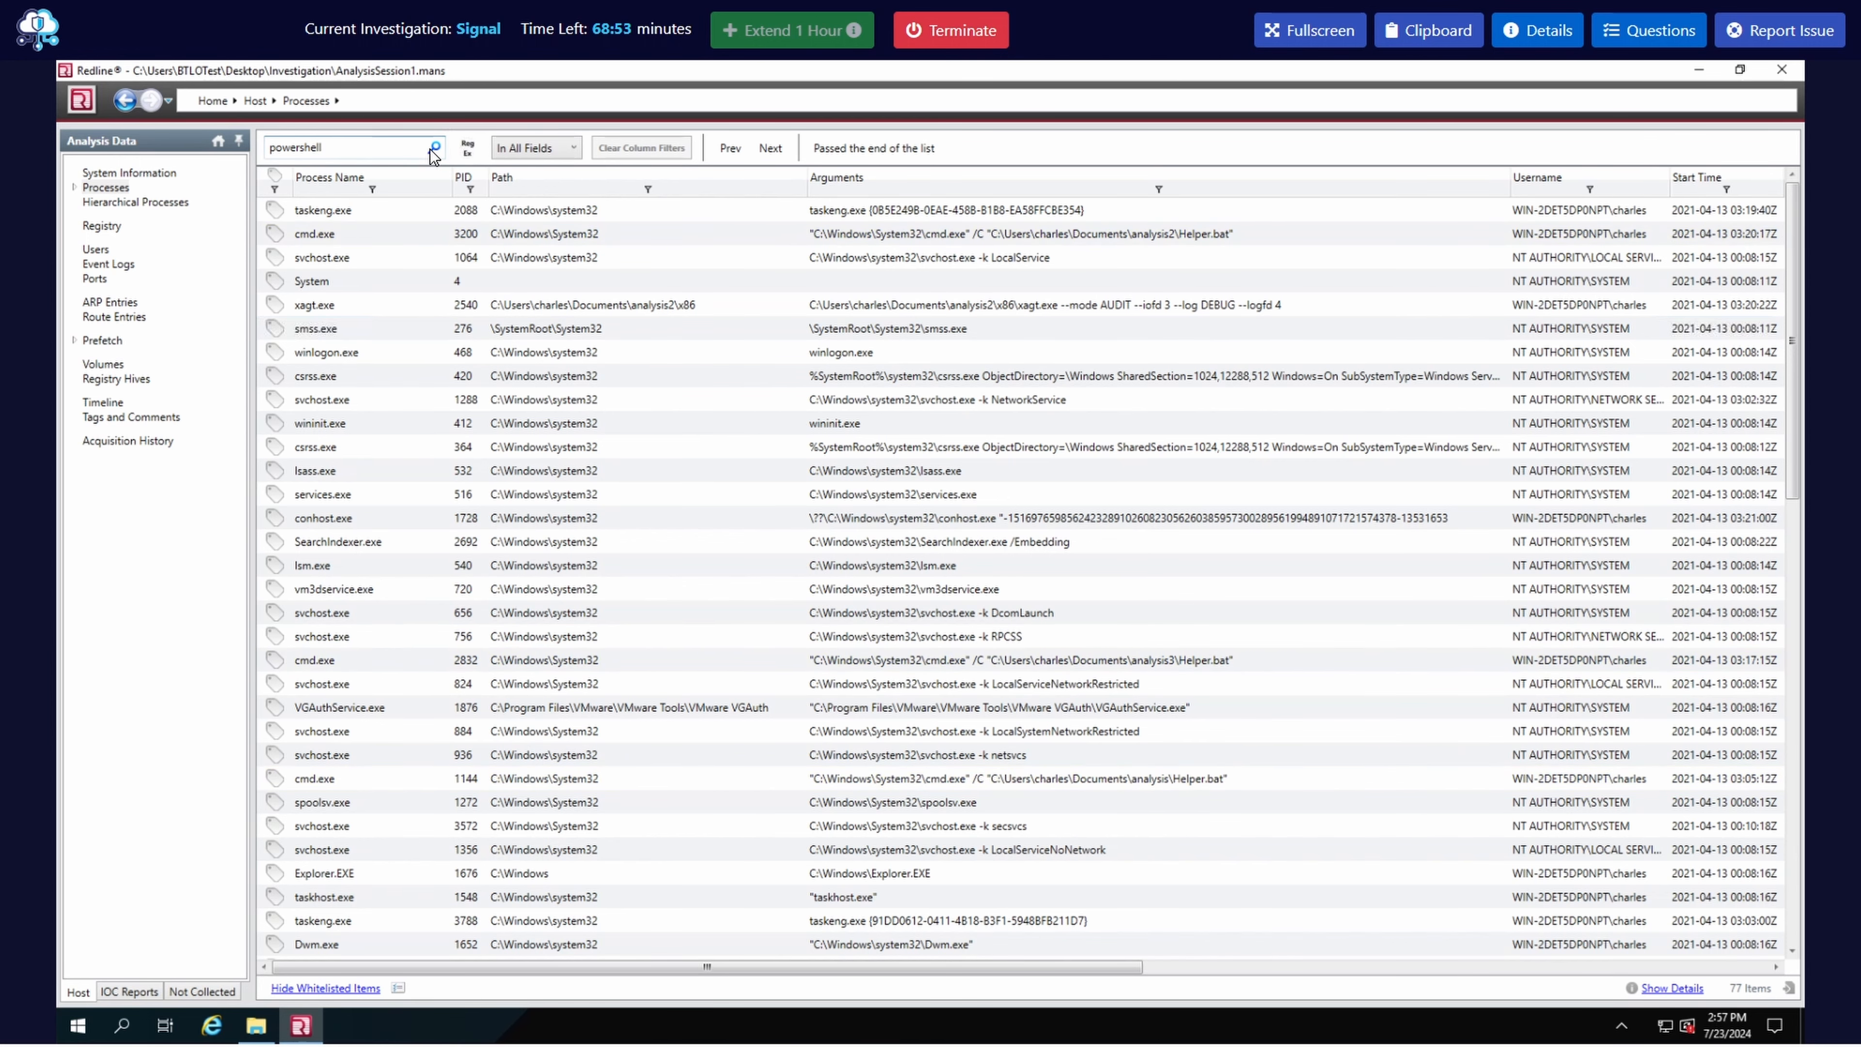
pyautogui.click(433, 148)
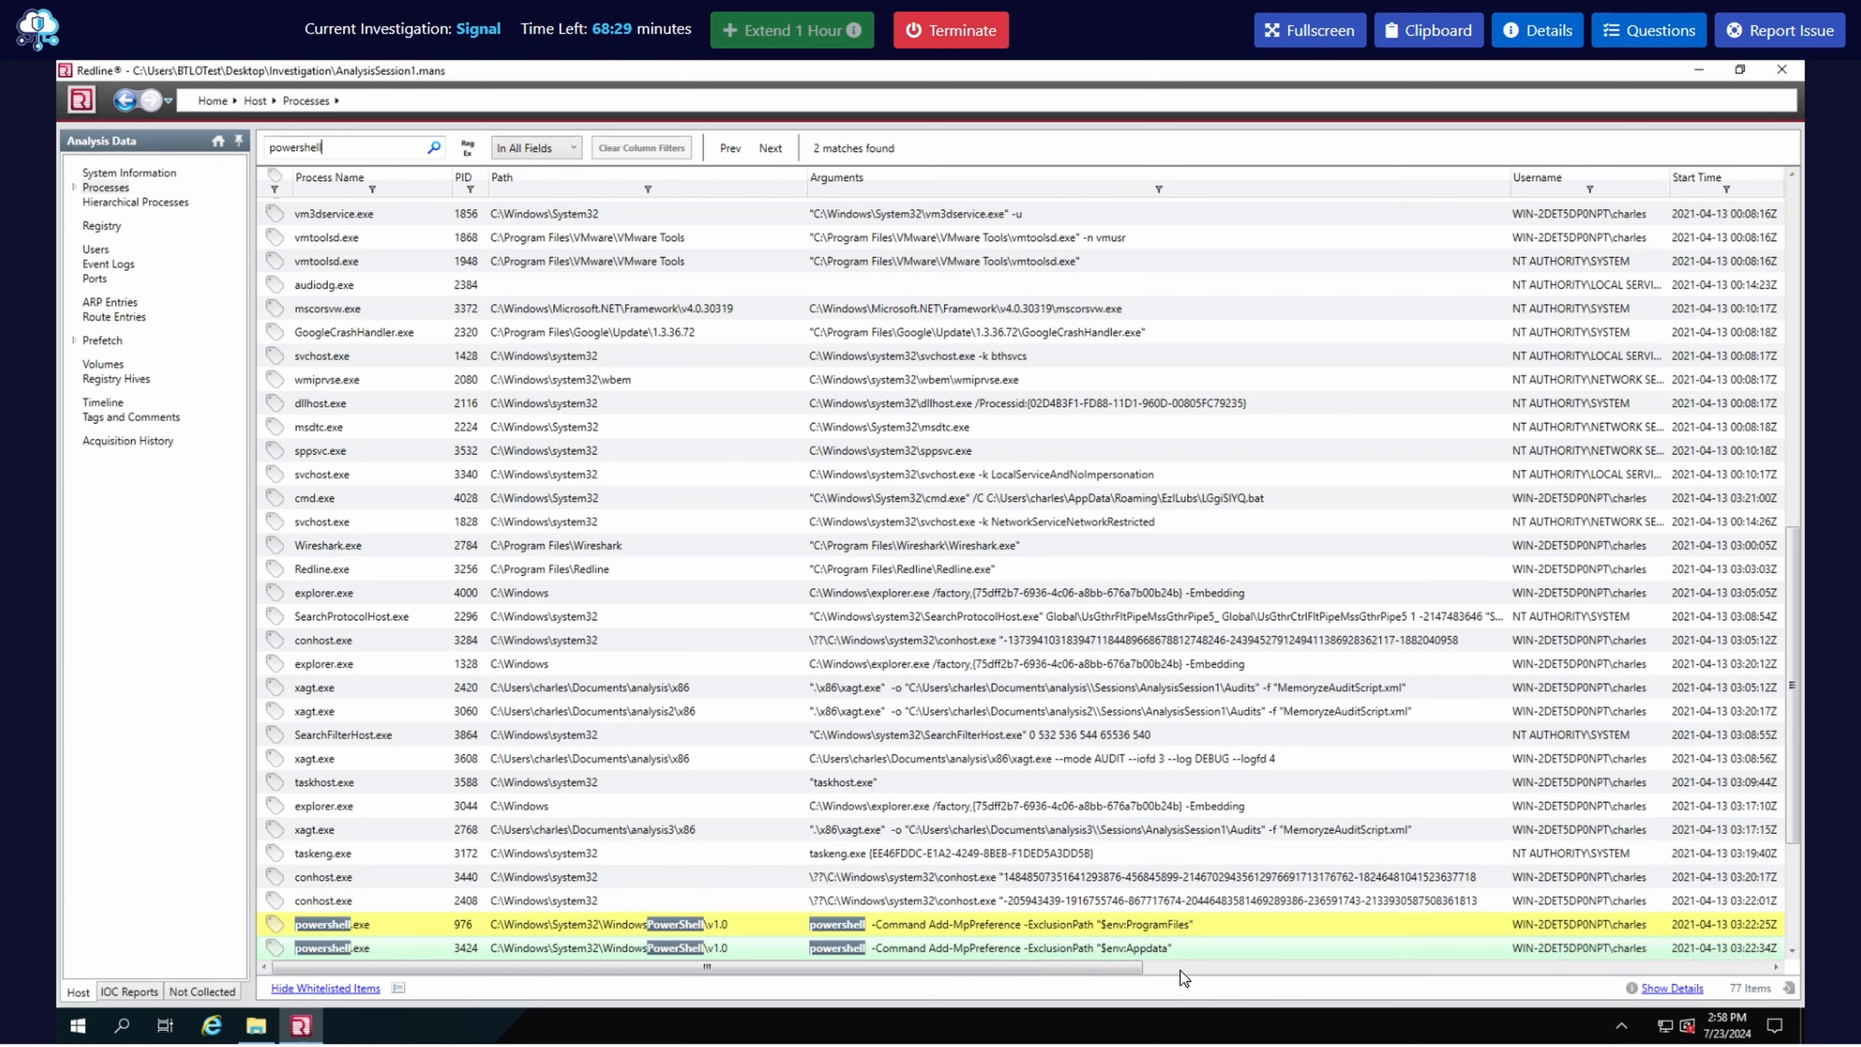
# - Show the details of the powershell.exe process with PID 3424 and copy its full arguments
pyautogui.rightClick(1146, 952)
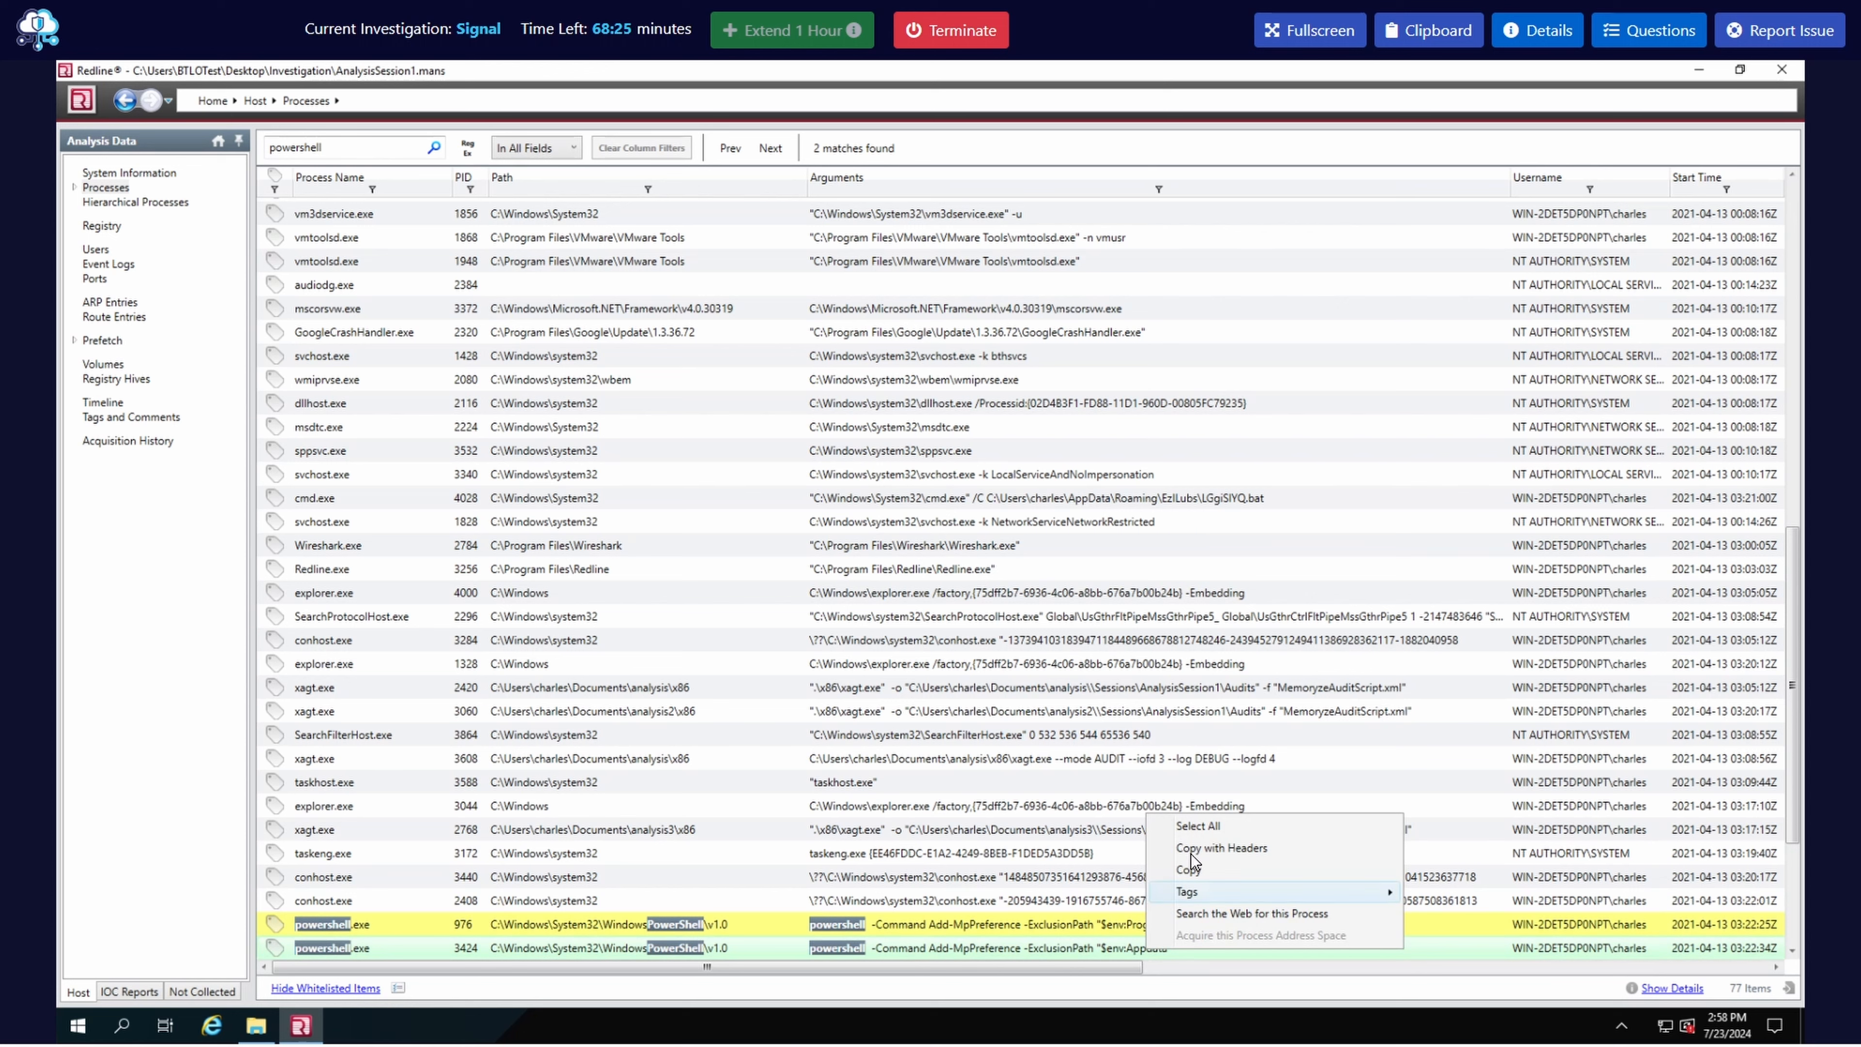
pyautogui.click(1672, 989)
pyautogui.click(1672, 990)
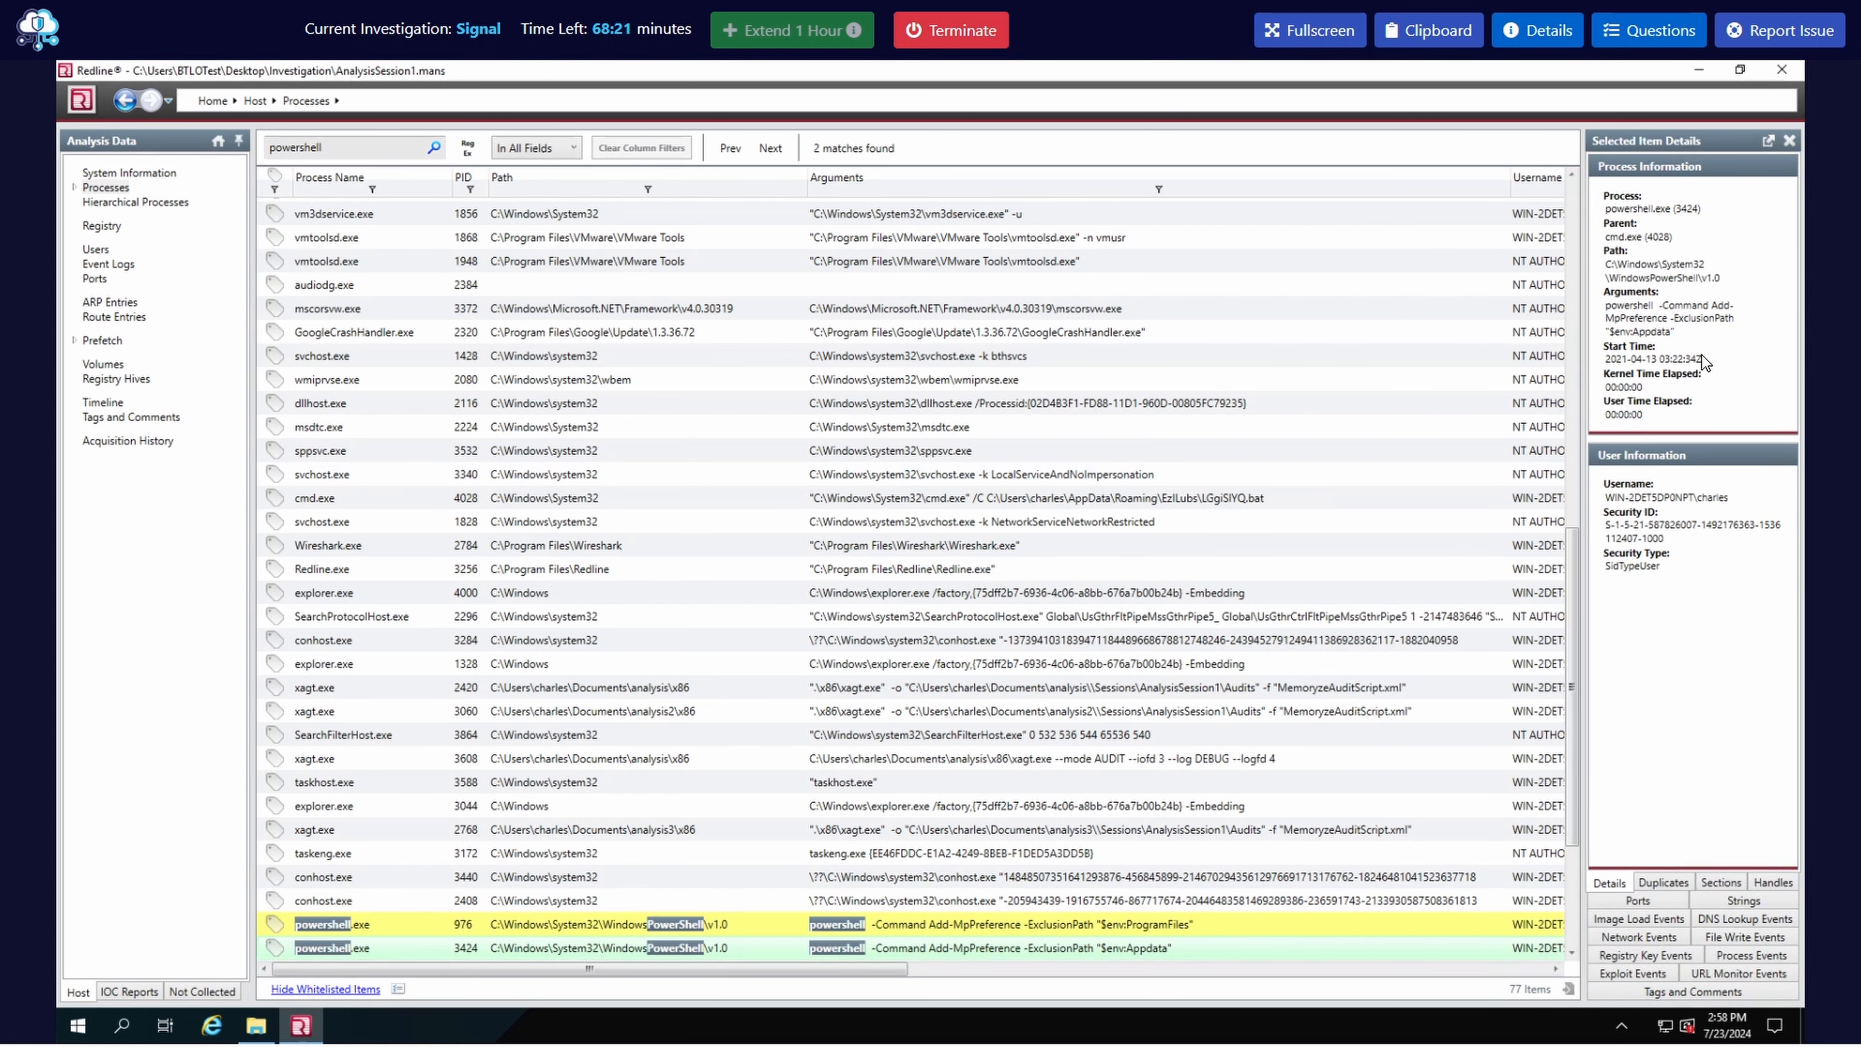
pyautogui.moveTo(1678, 333); pyautogui.dragTo(1606, 308)
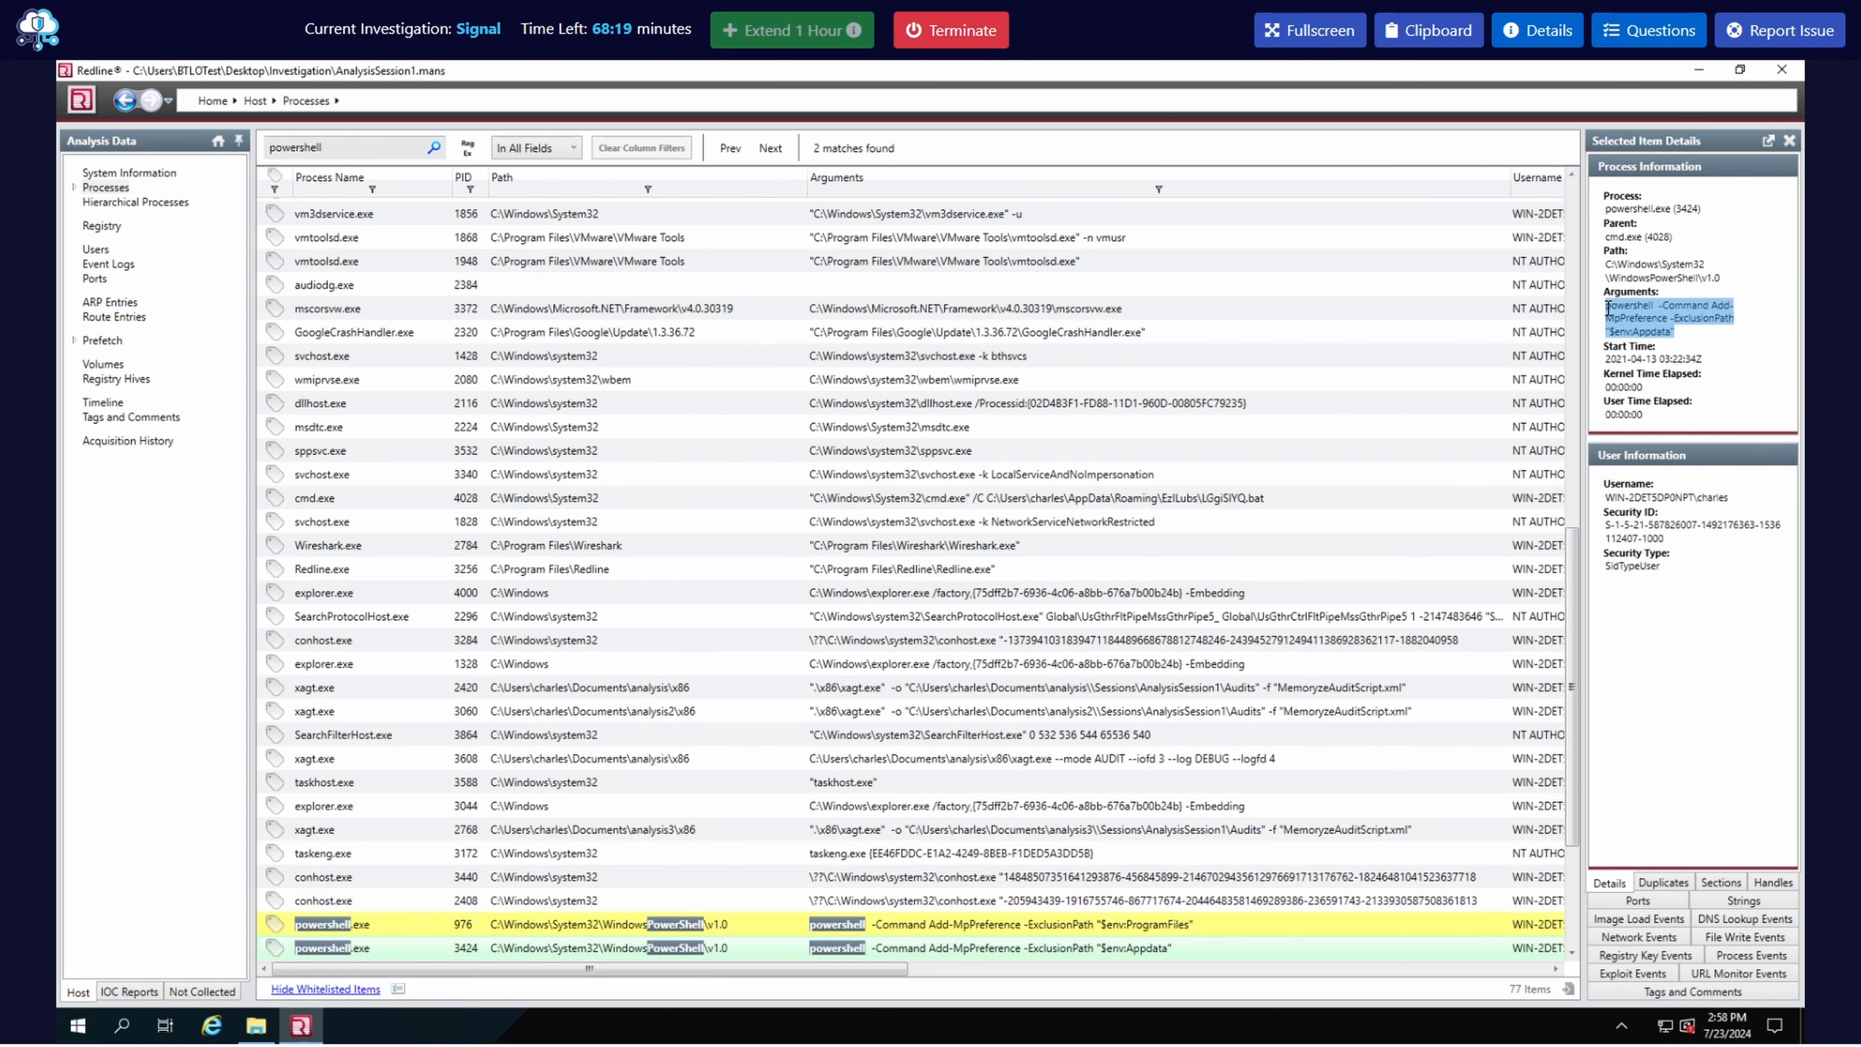
# - Answer the Defender exclusion question with powershell -Command Add-MpPreference -ExclusionPath "$env:Appdata" and submit it
pyautogui.click(1617, 41)
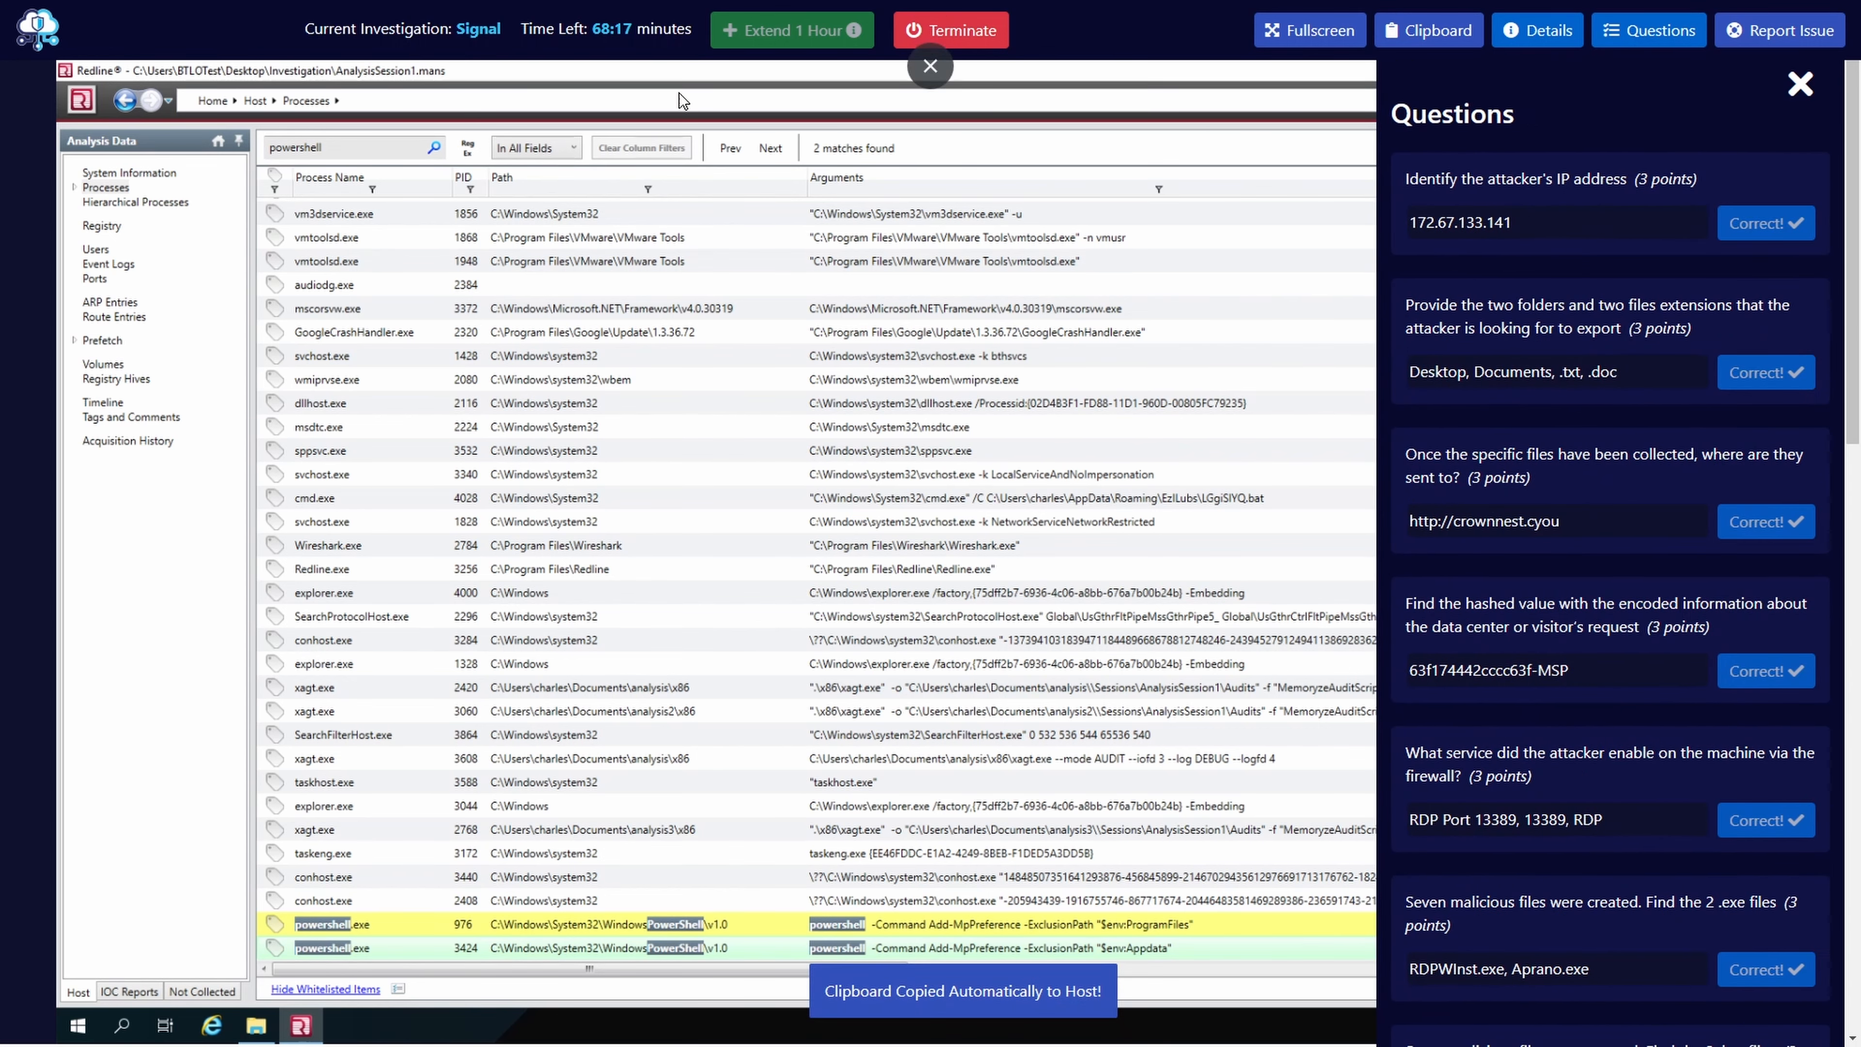
pyautogui.scroll(-10, 1595, 493)
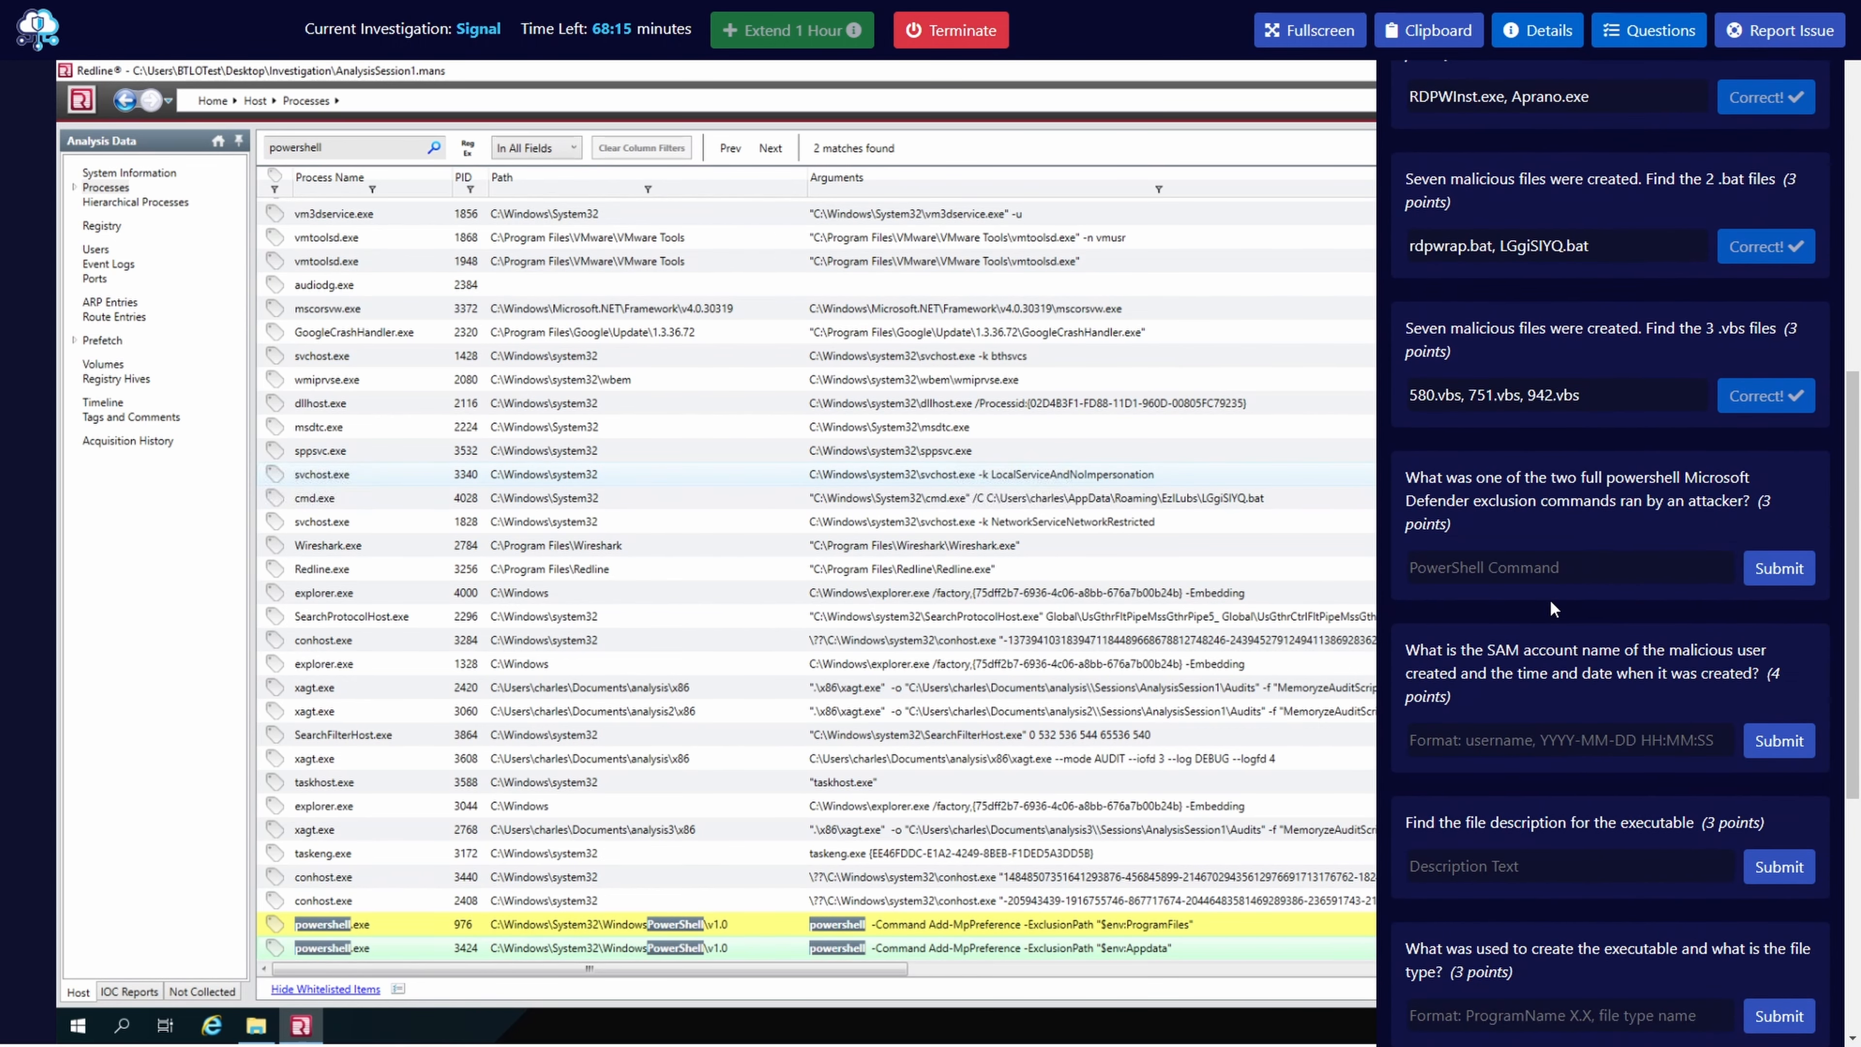
pyautogui.click(1495, 568)
pyautogui.write('powershell -Command Add-MpPreference -ExclusionPath "$env:Appdata"')
pyautogui.click(1780, 568)
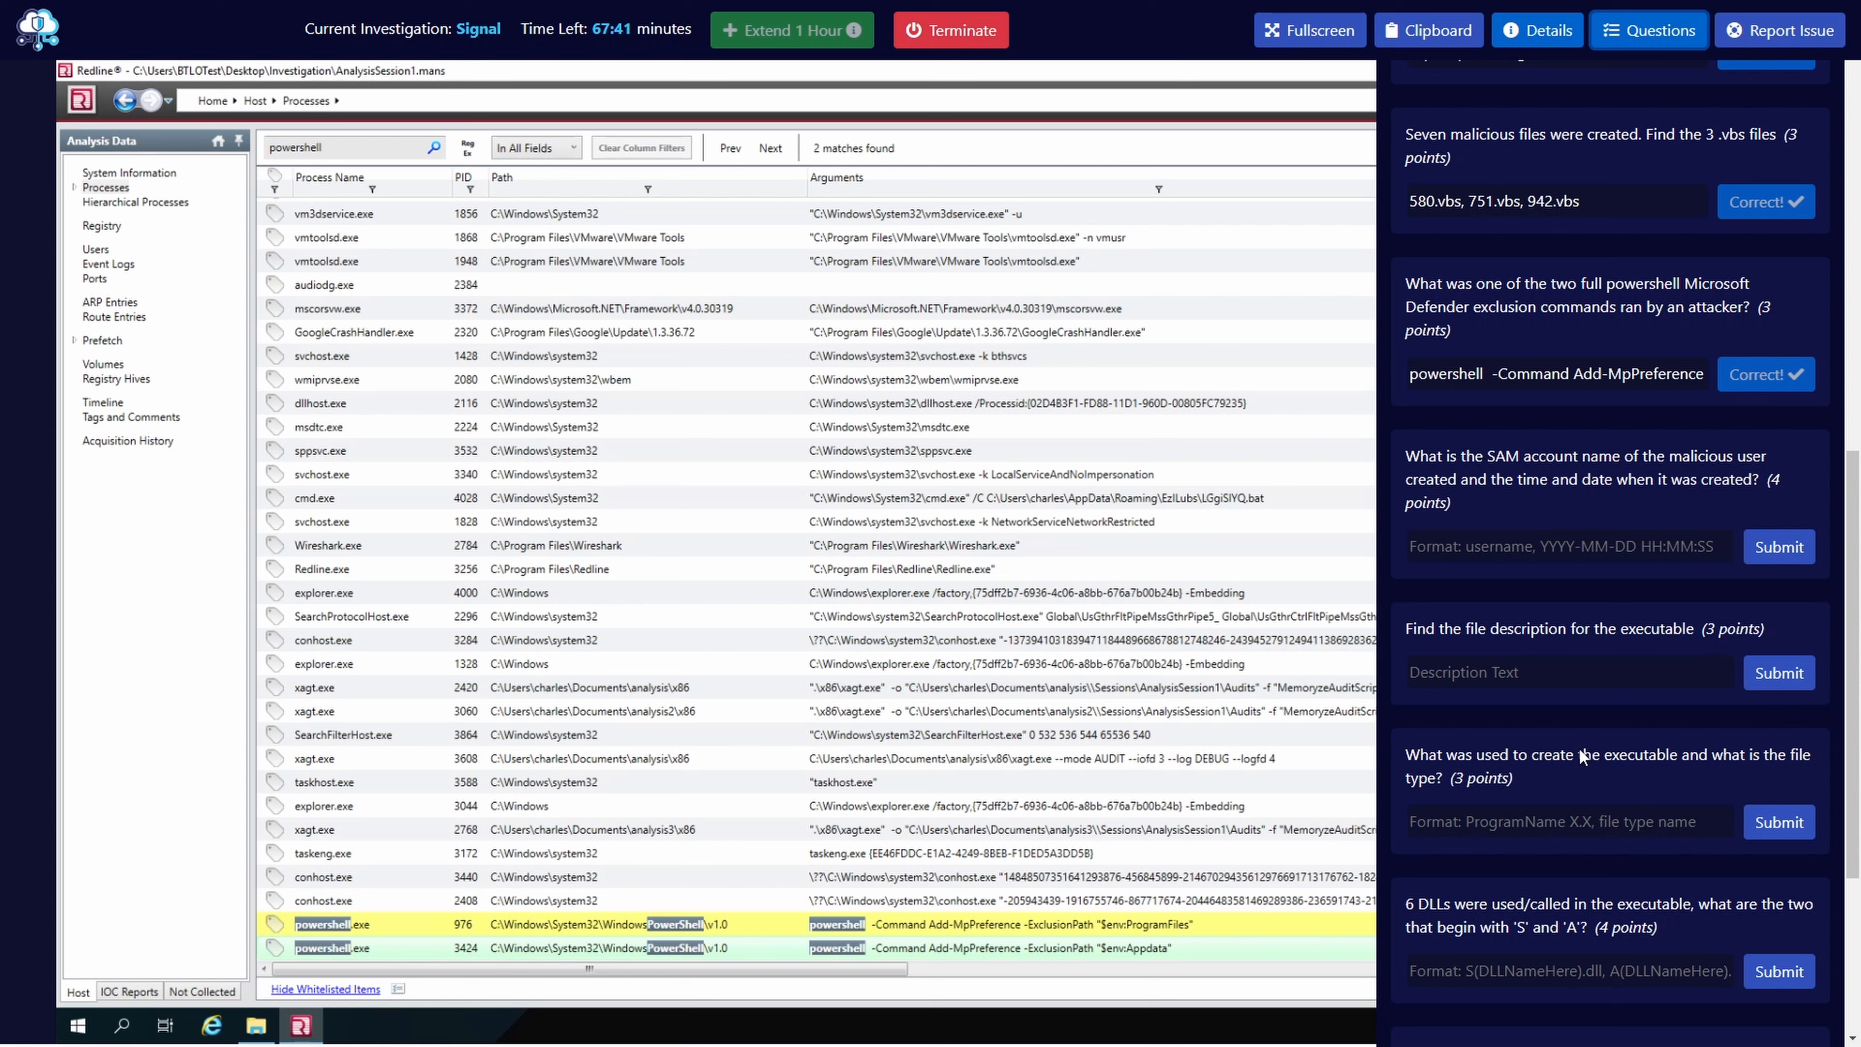
# - Close the questions and examine the host's user accounts and their columns for a suspicious account and its creation date
pyautogui.click(1634, 40)
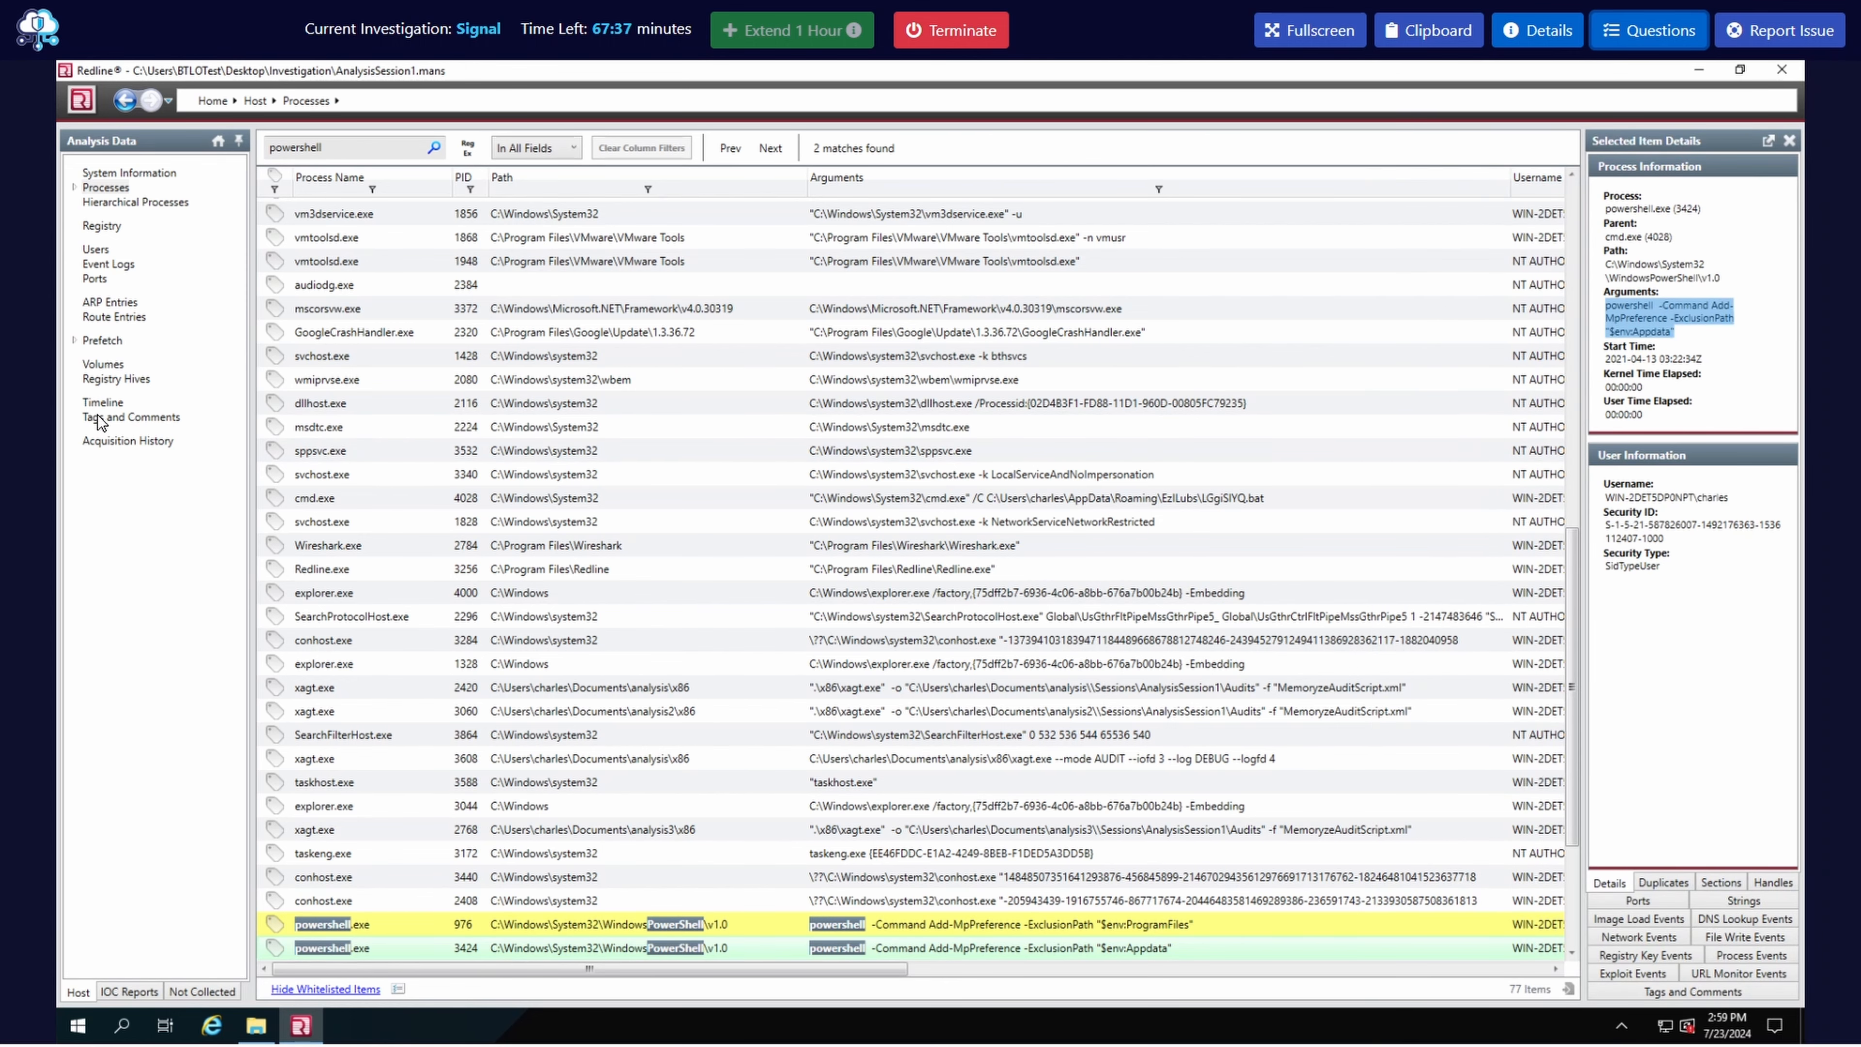
pyautogui.click(98, 249)
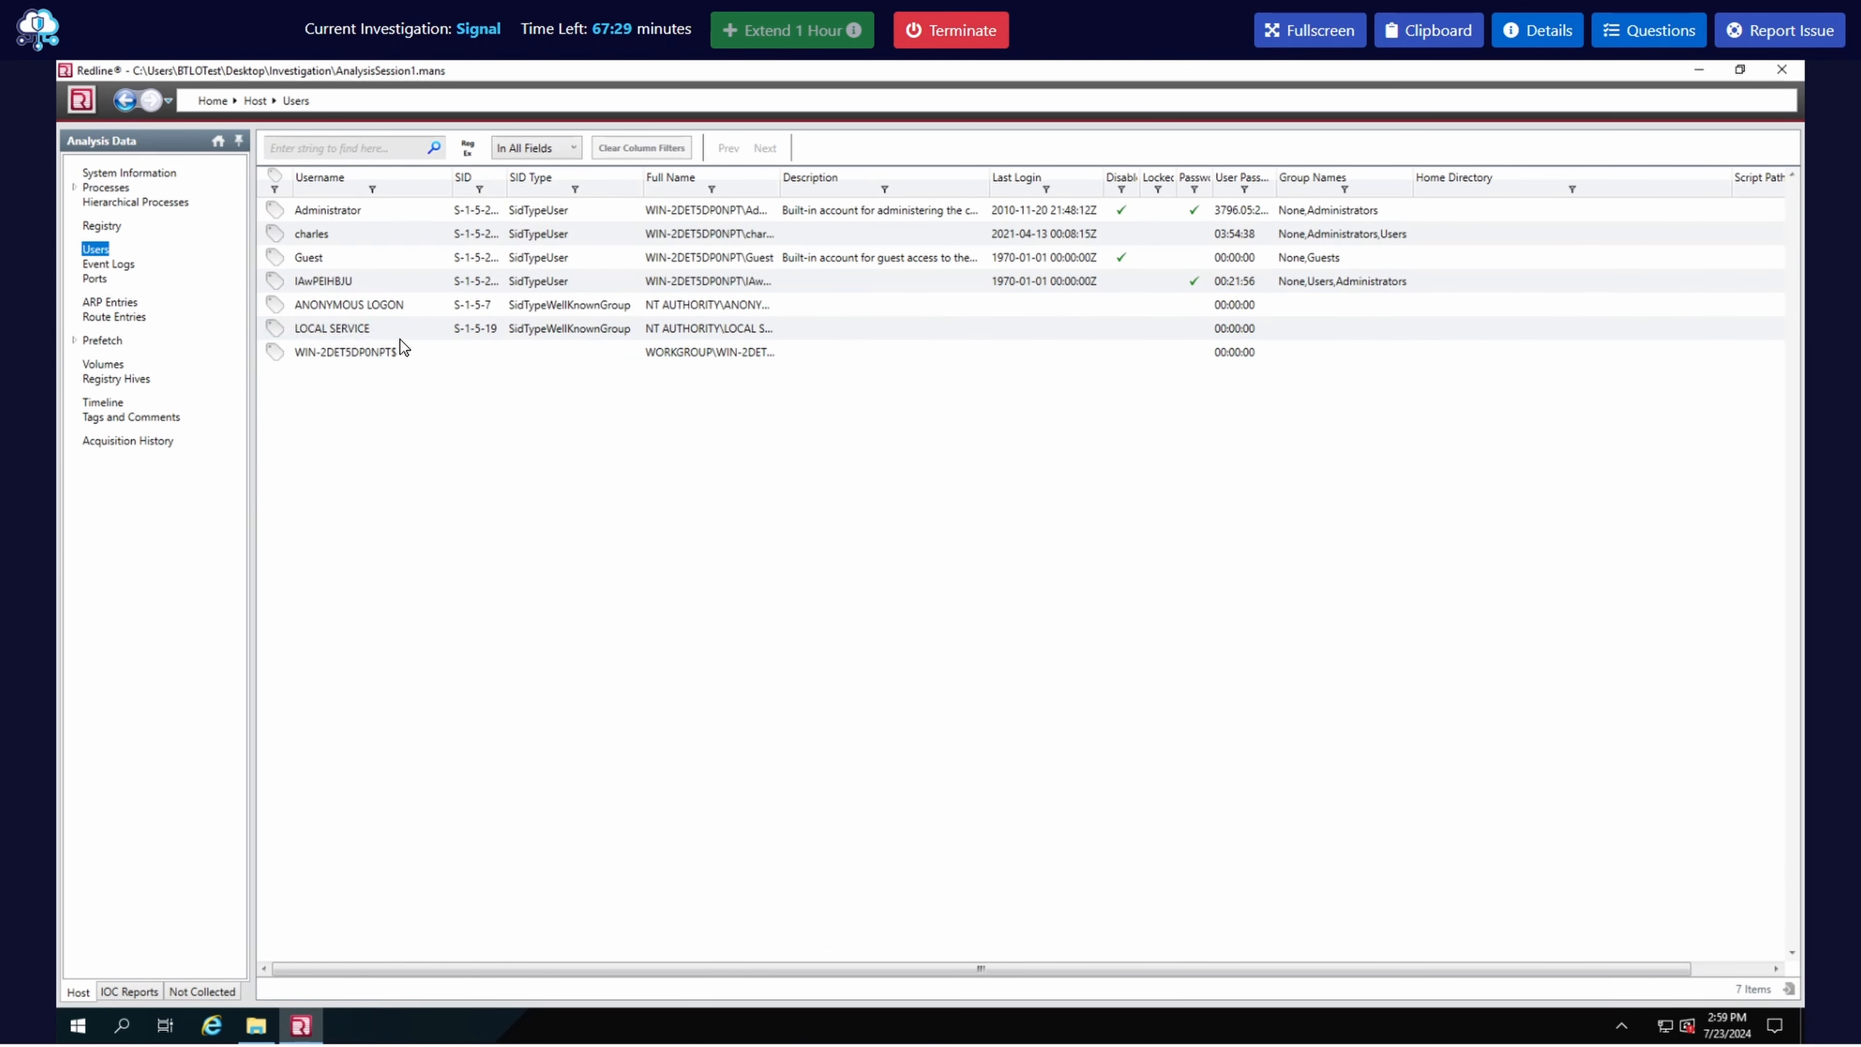
pyautogui.click(337, 285)
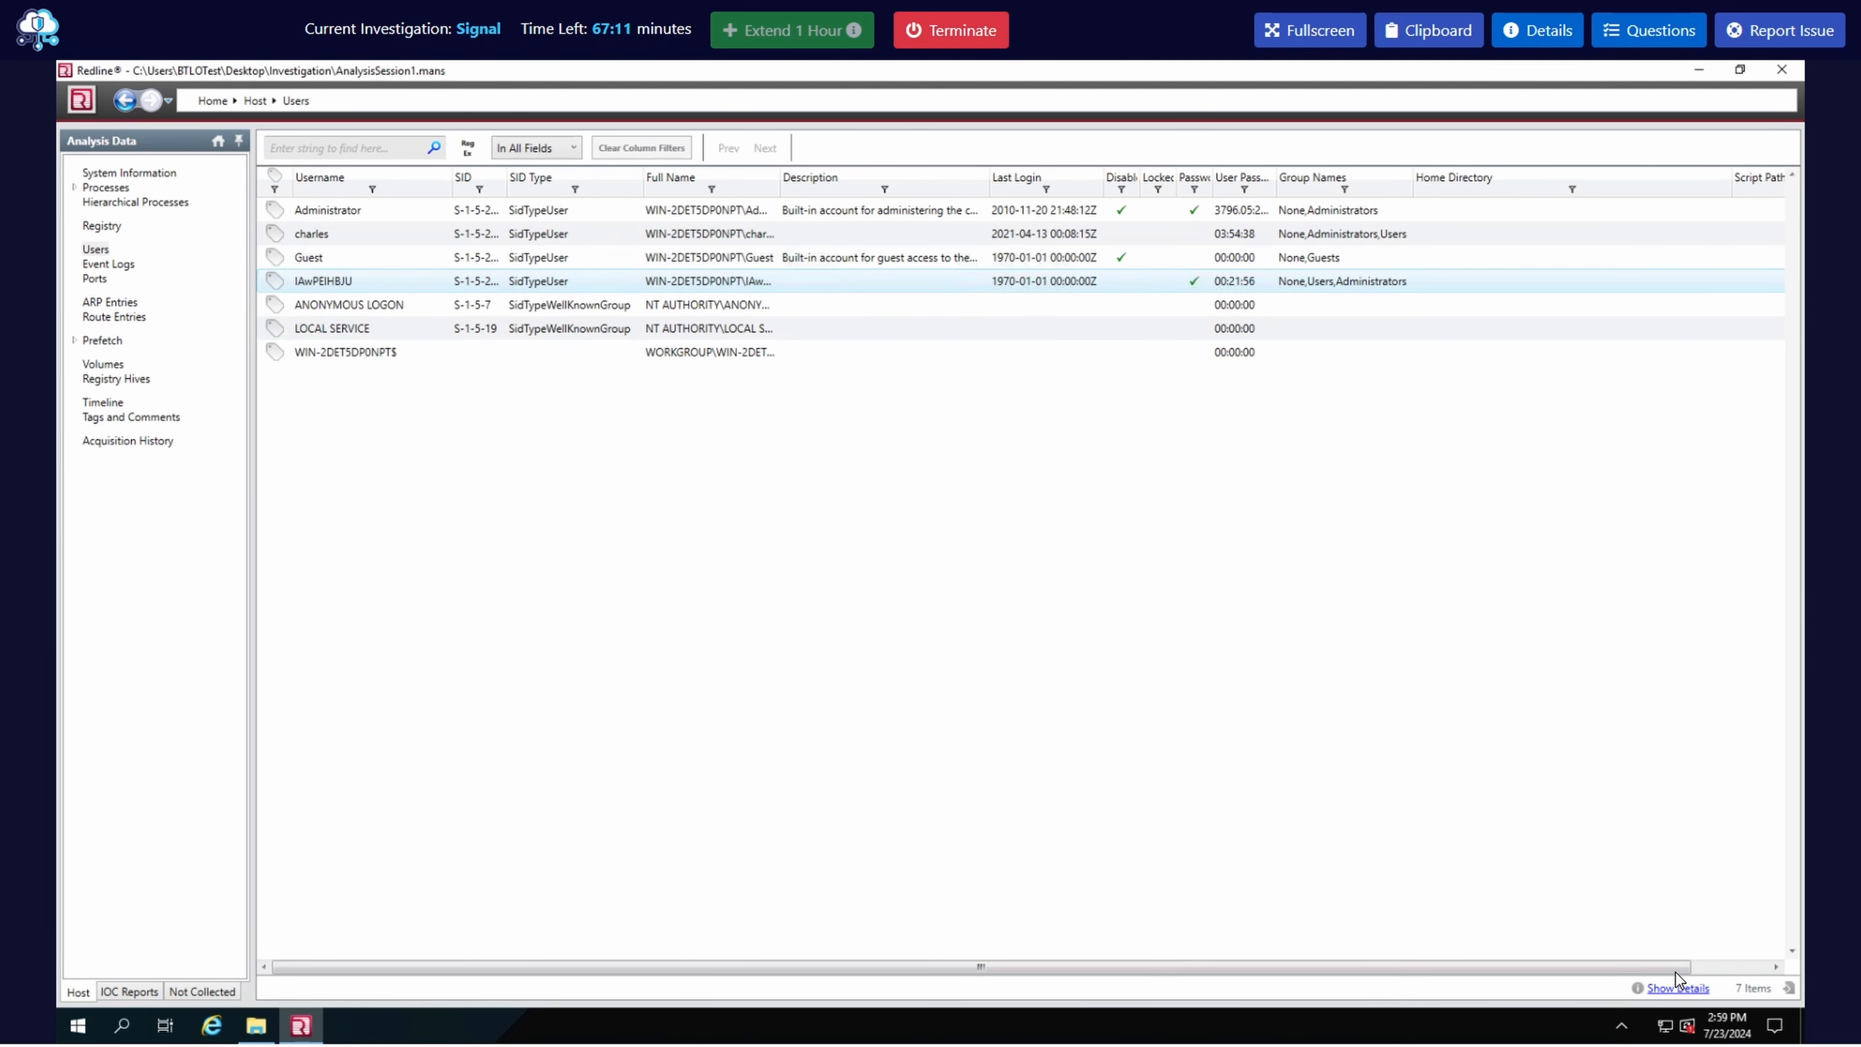
pyautogui.moveTo(1675, 972); pyautogui.dragTo(1801, 975)
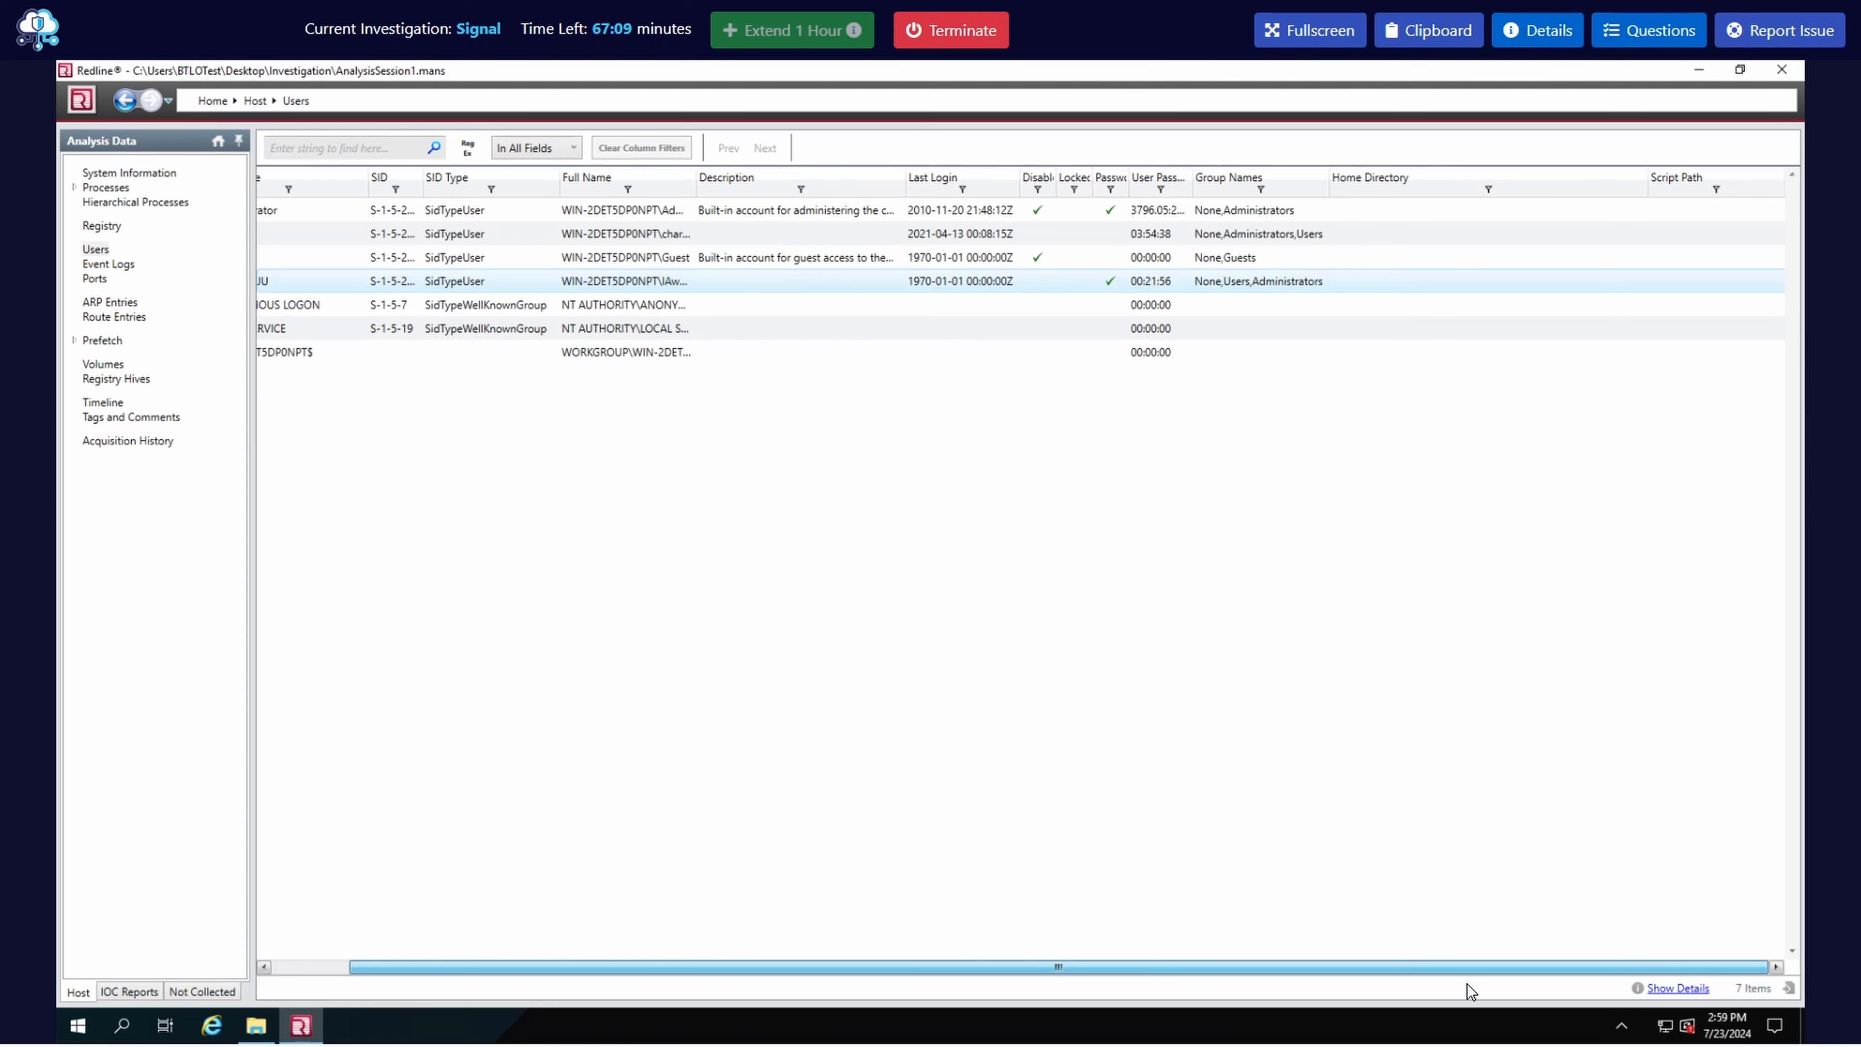
pyautogui.moveTo(1467, 984); pyautogui.dragTo(1125, 992)
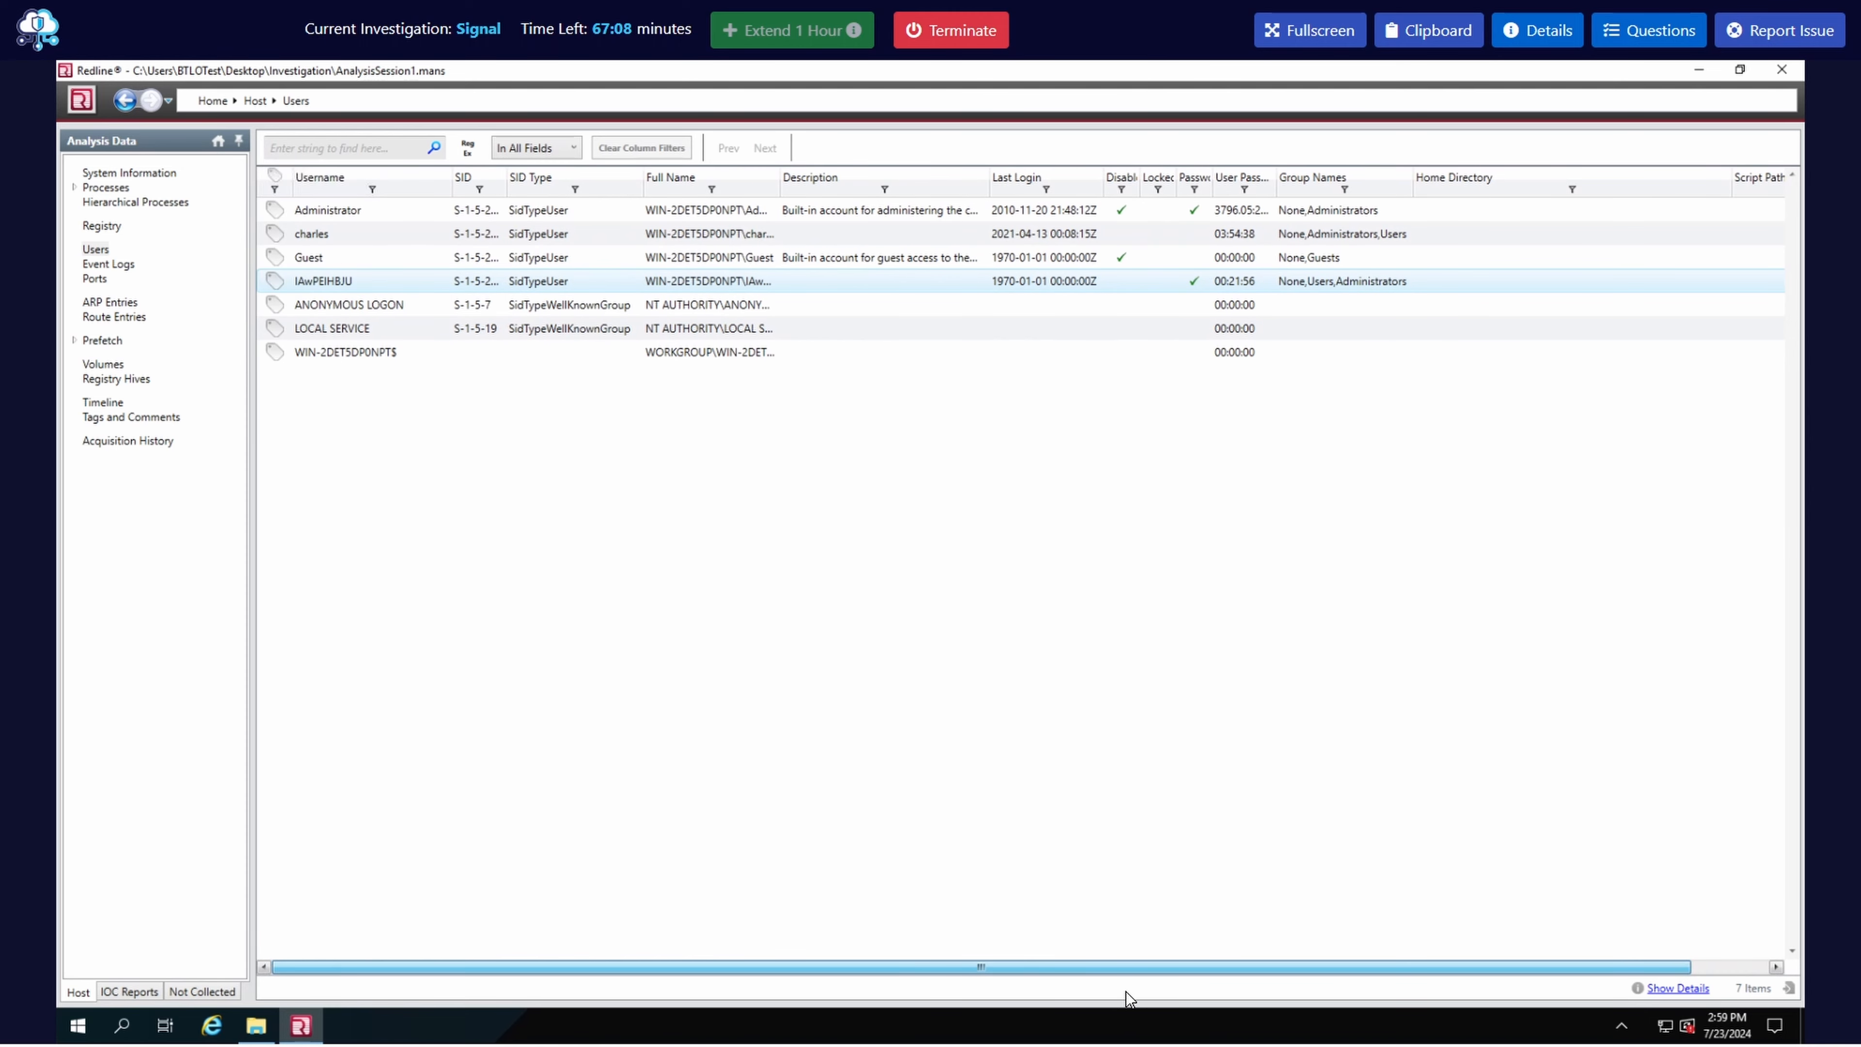
# - Confirm the Windows event ID for new account creation in the browser and search the host's event logs for 4720 in the EID field
pyautogui.click(109, 265)
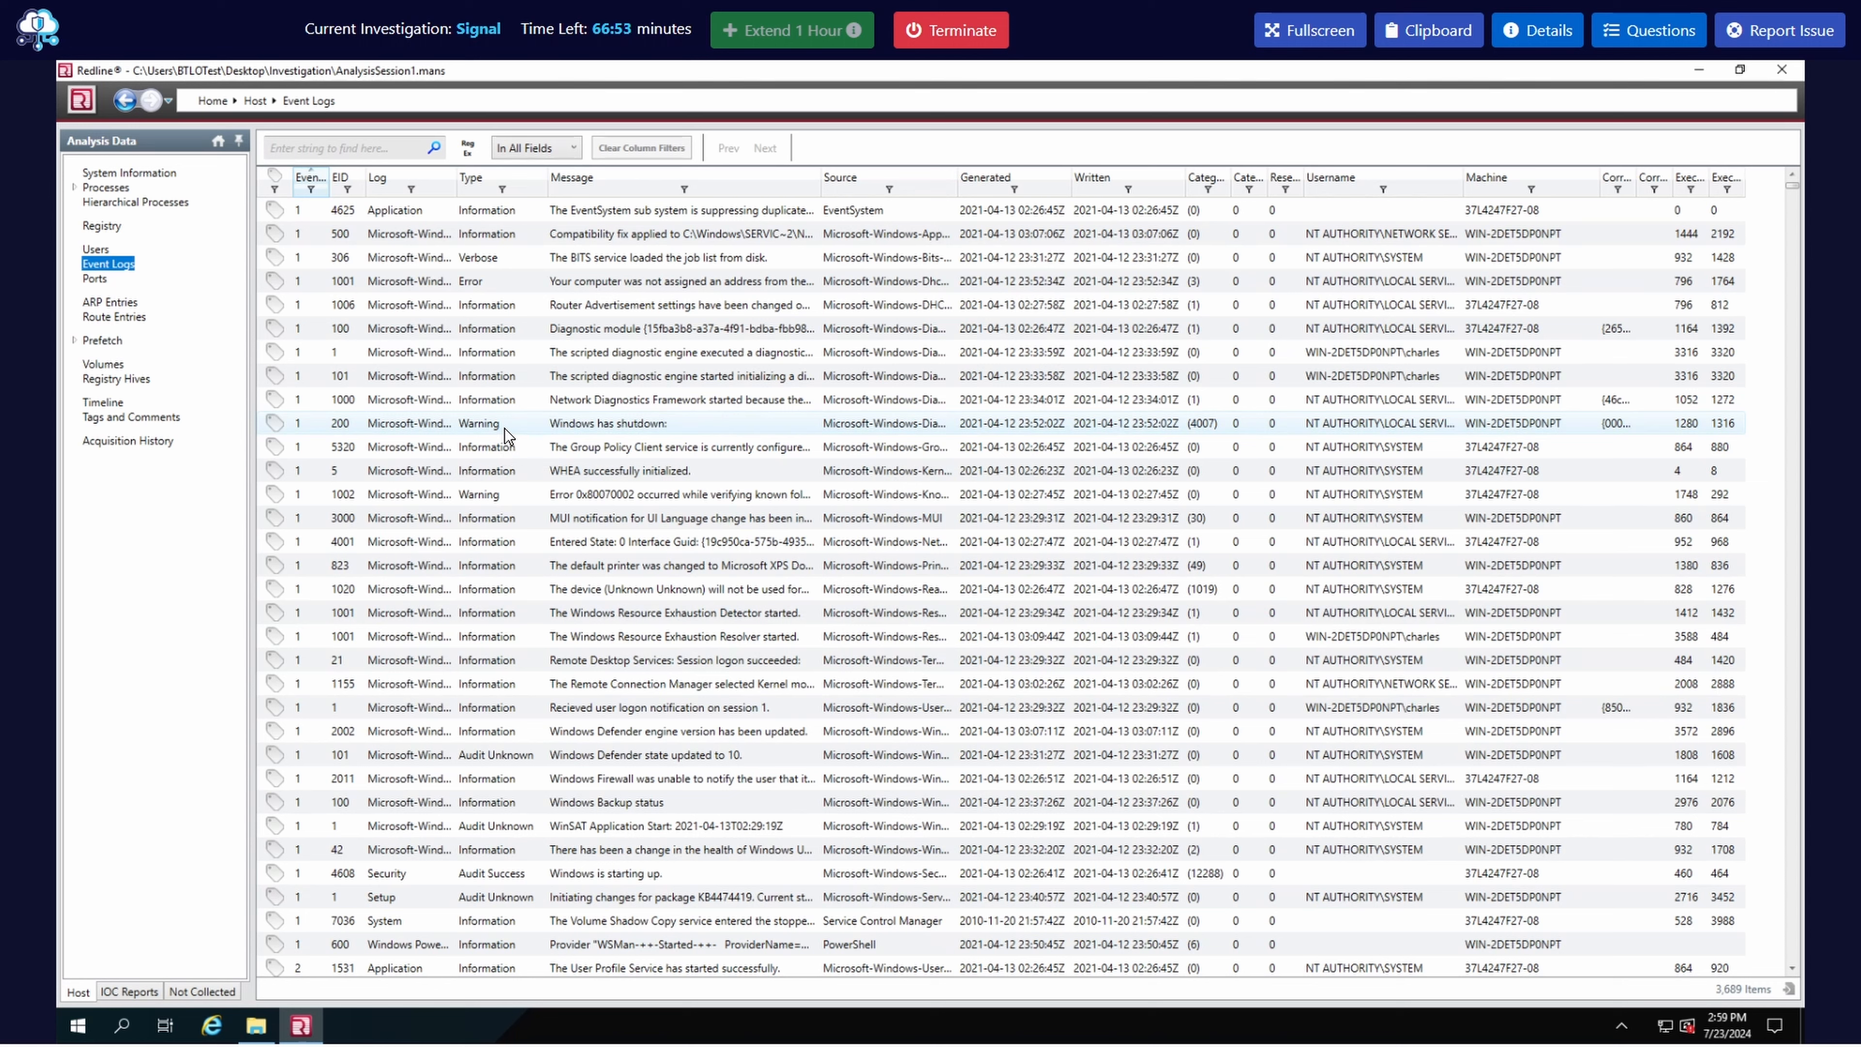
pyautogui.click(388, 150)
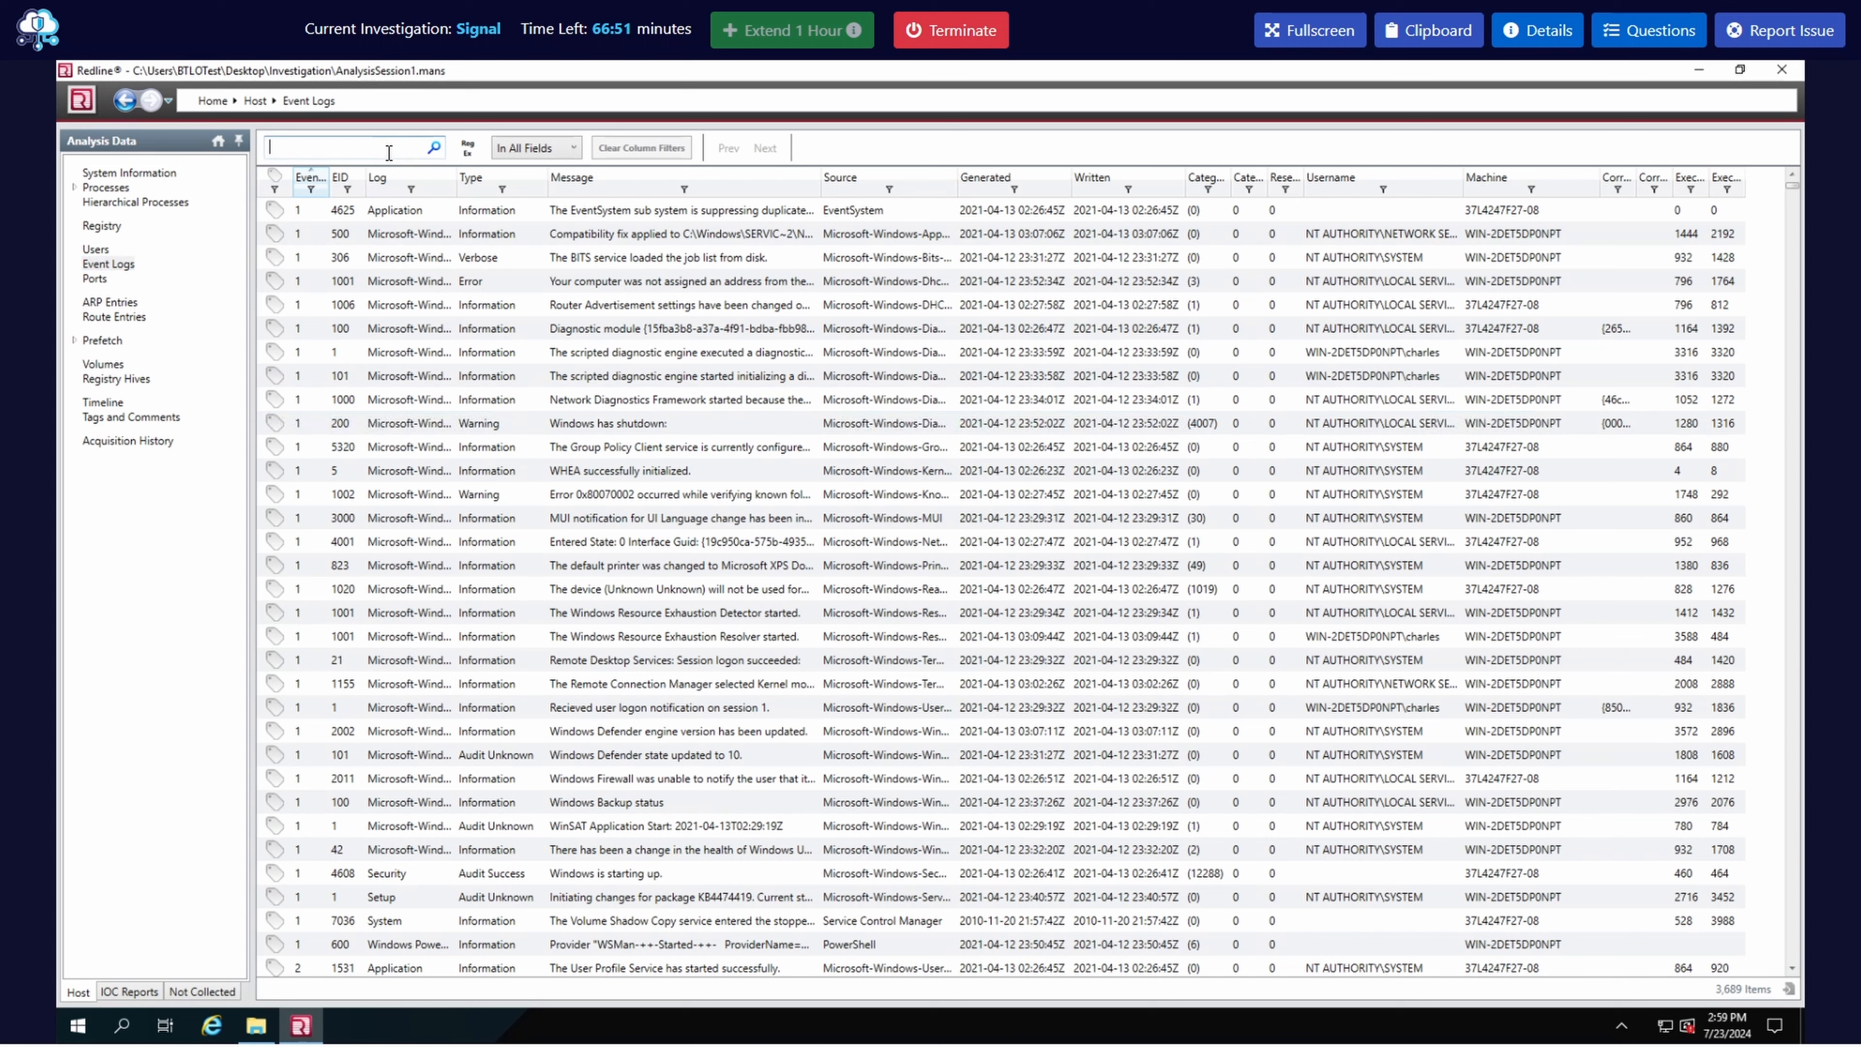
pyautogui.write('4720')
pyautogui.moveTo(4, 1041); pyautogui.dragTo(879, 228)
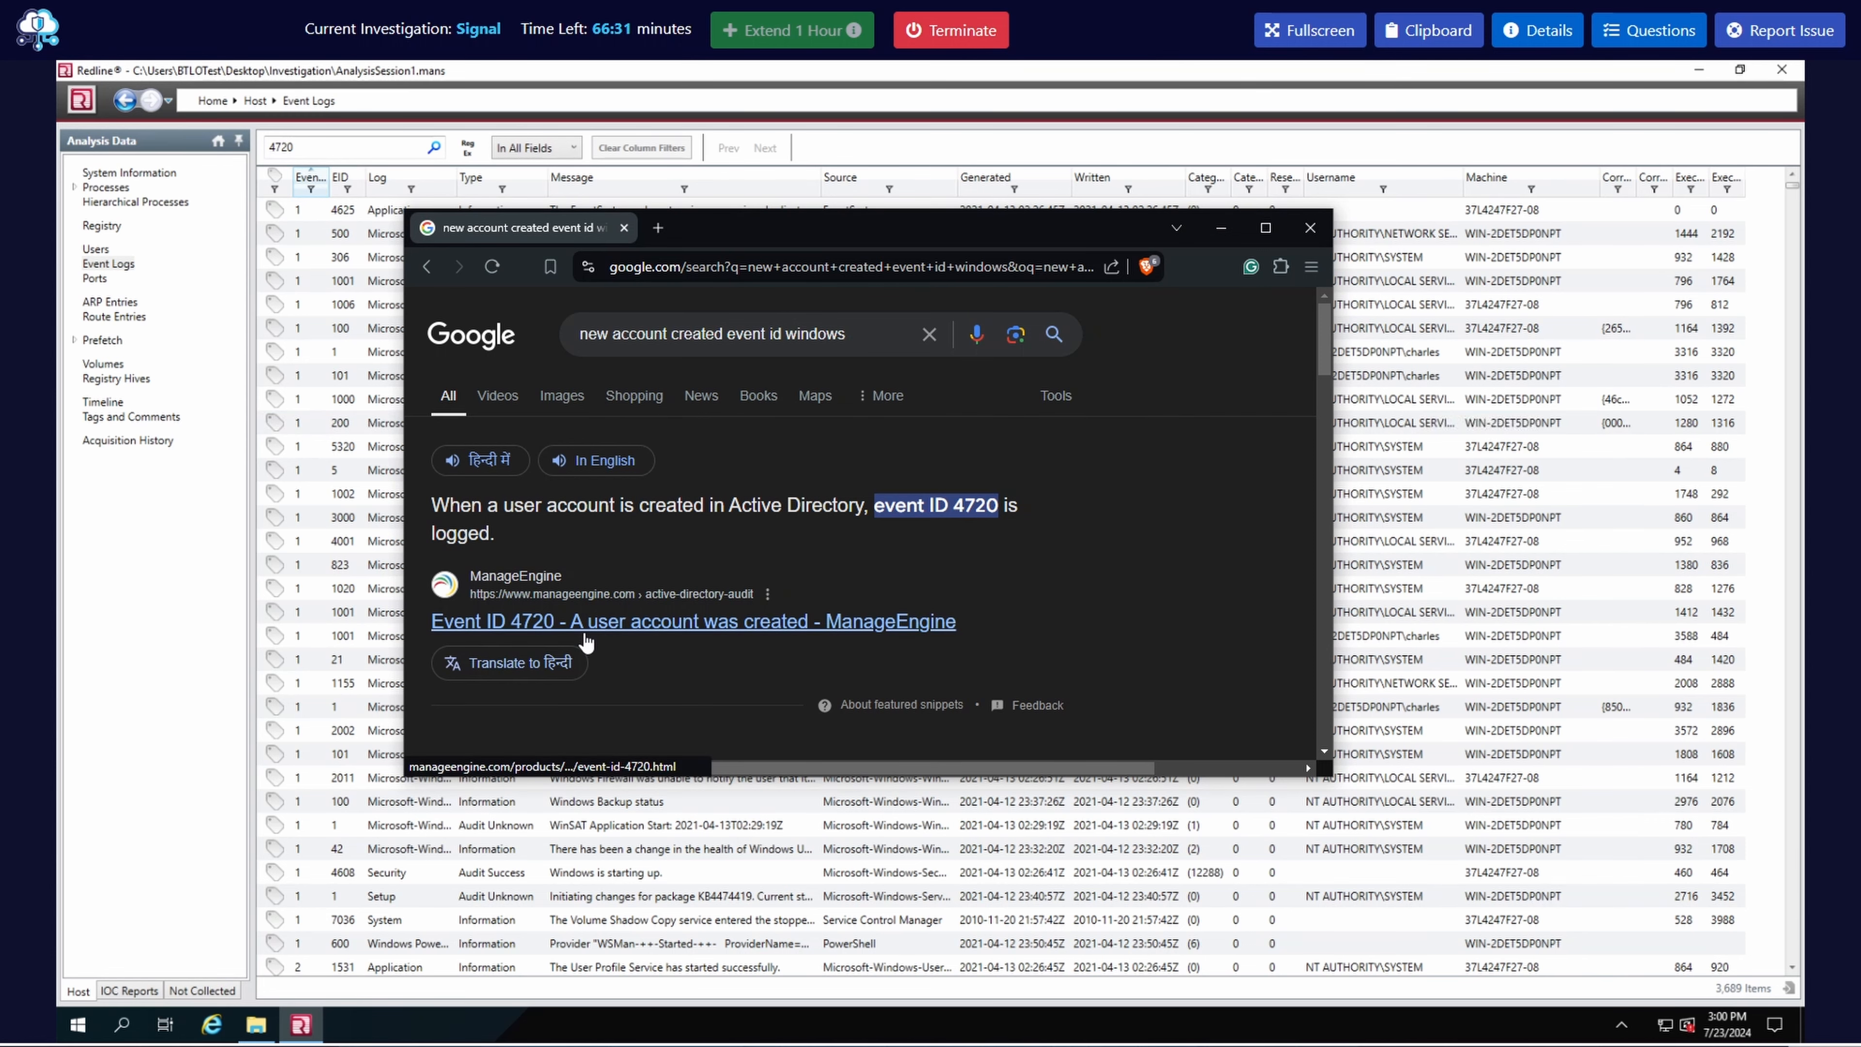
pyautogui.click(1311, 228)
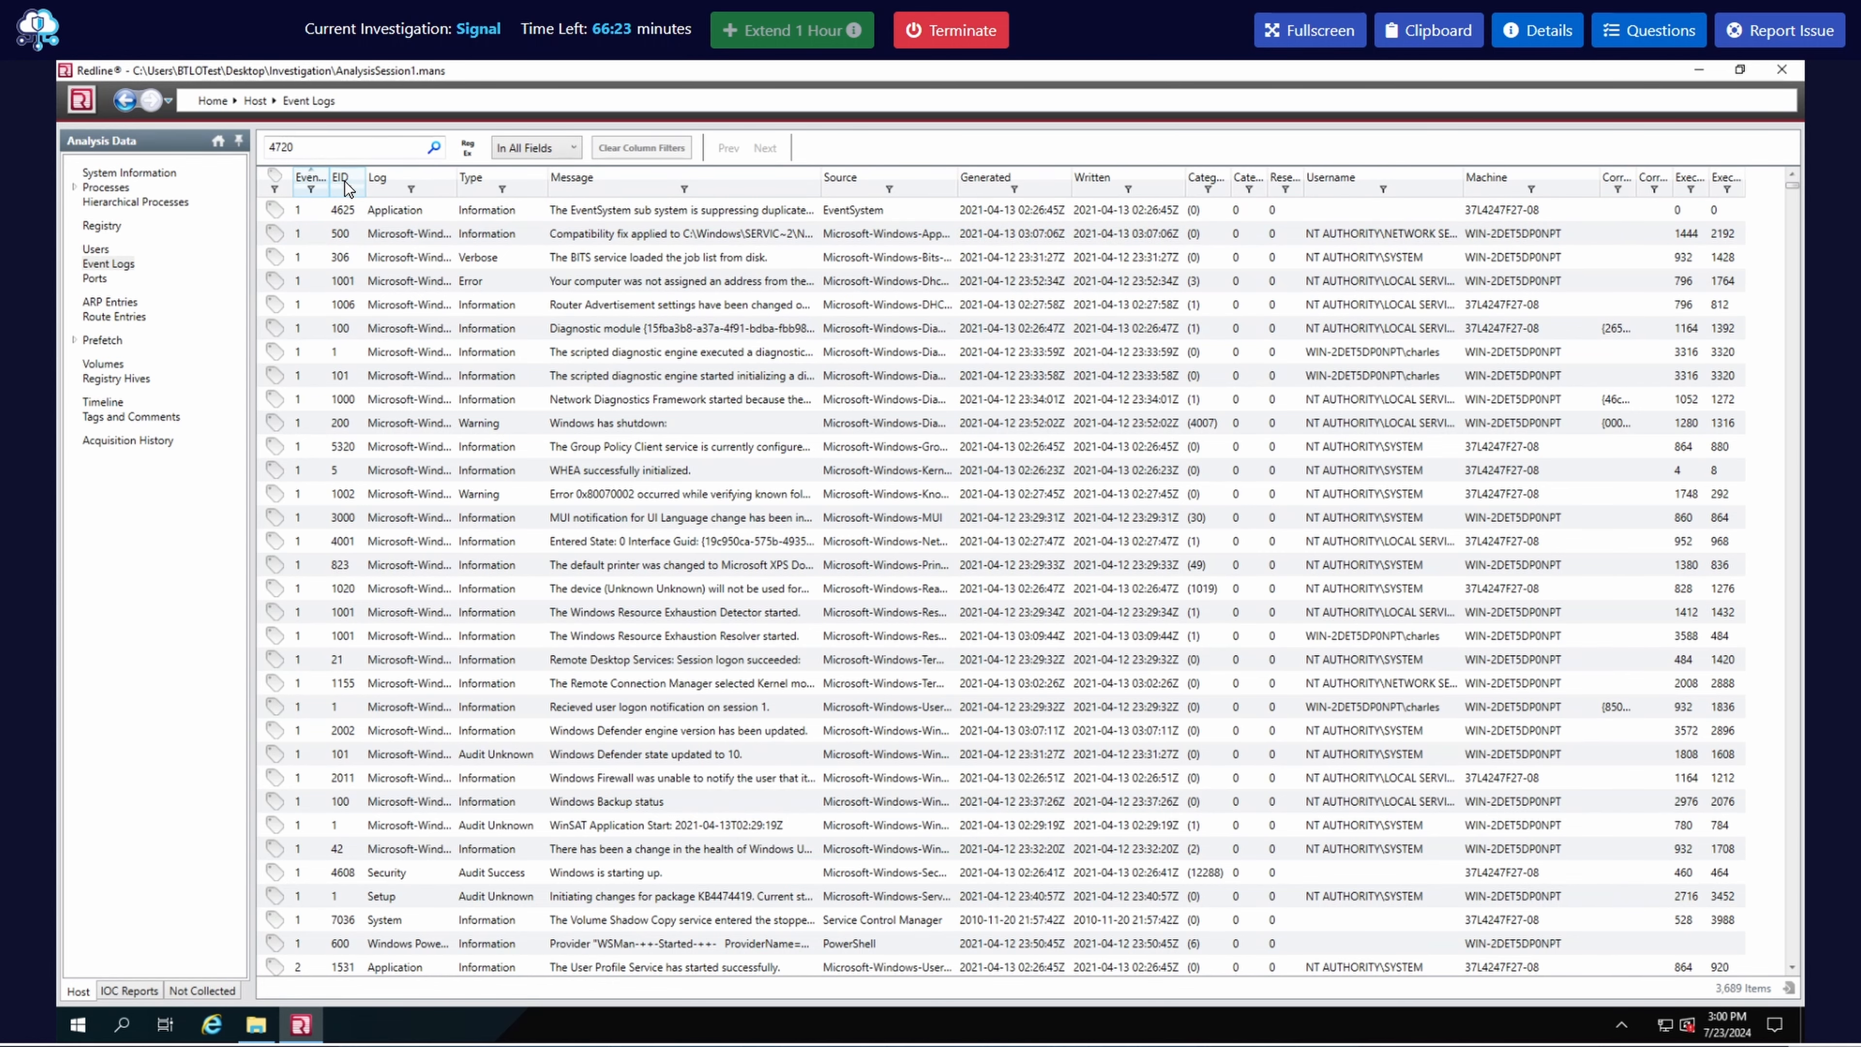
pyautogui.click(540, 148)
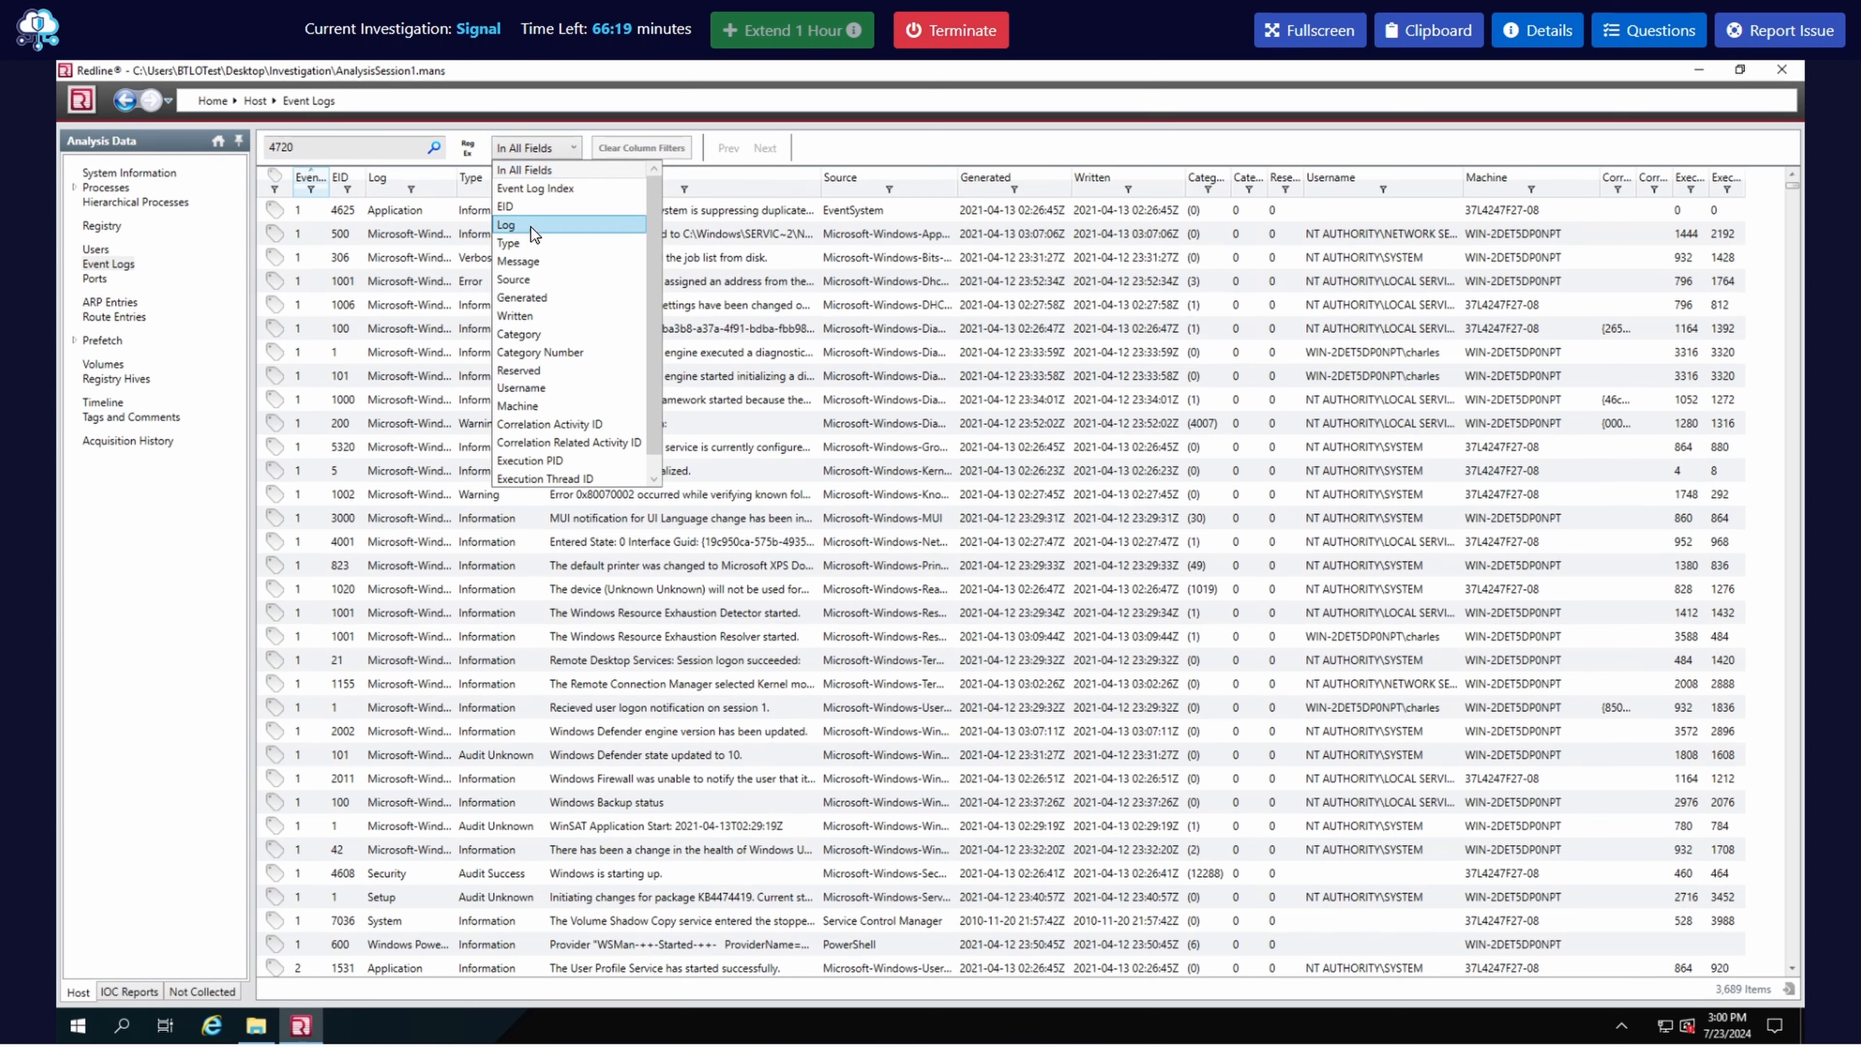
pyautogui.click(508, 206)
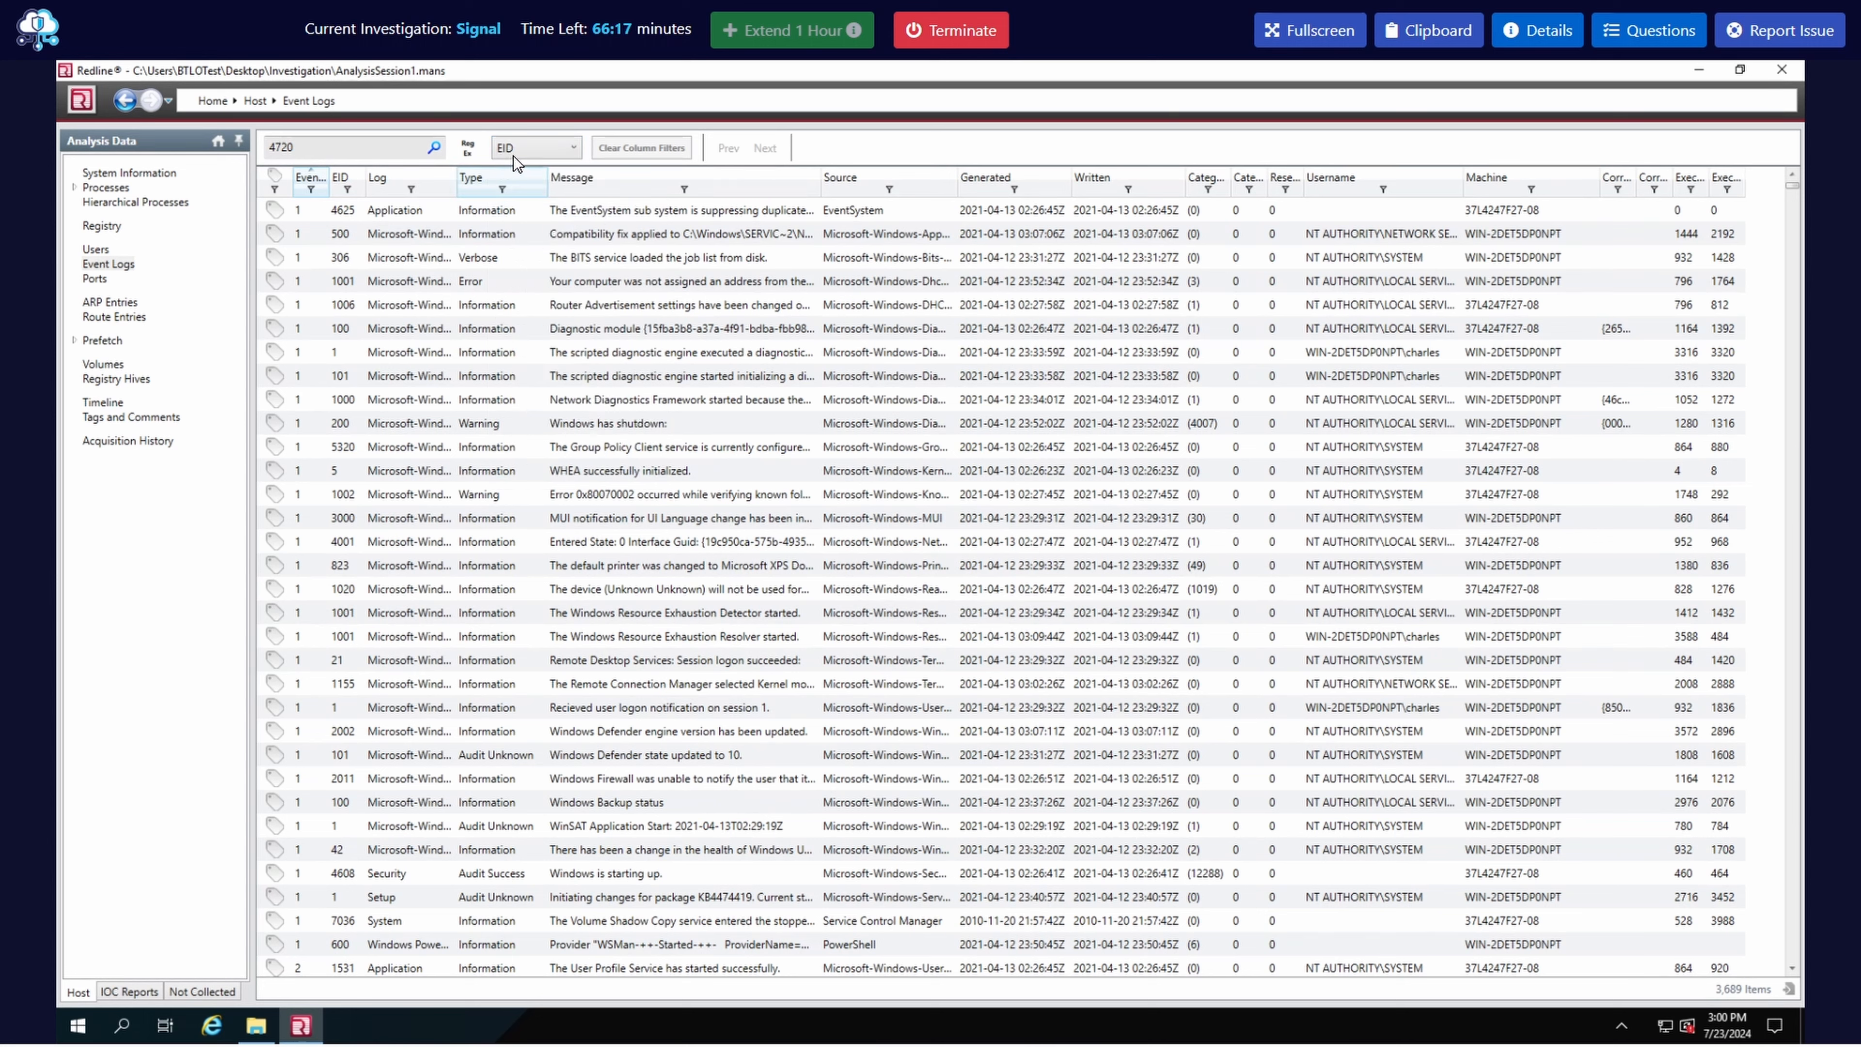
pyautogui.click(434, 147)
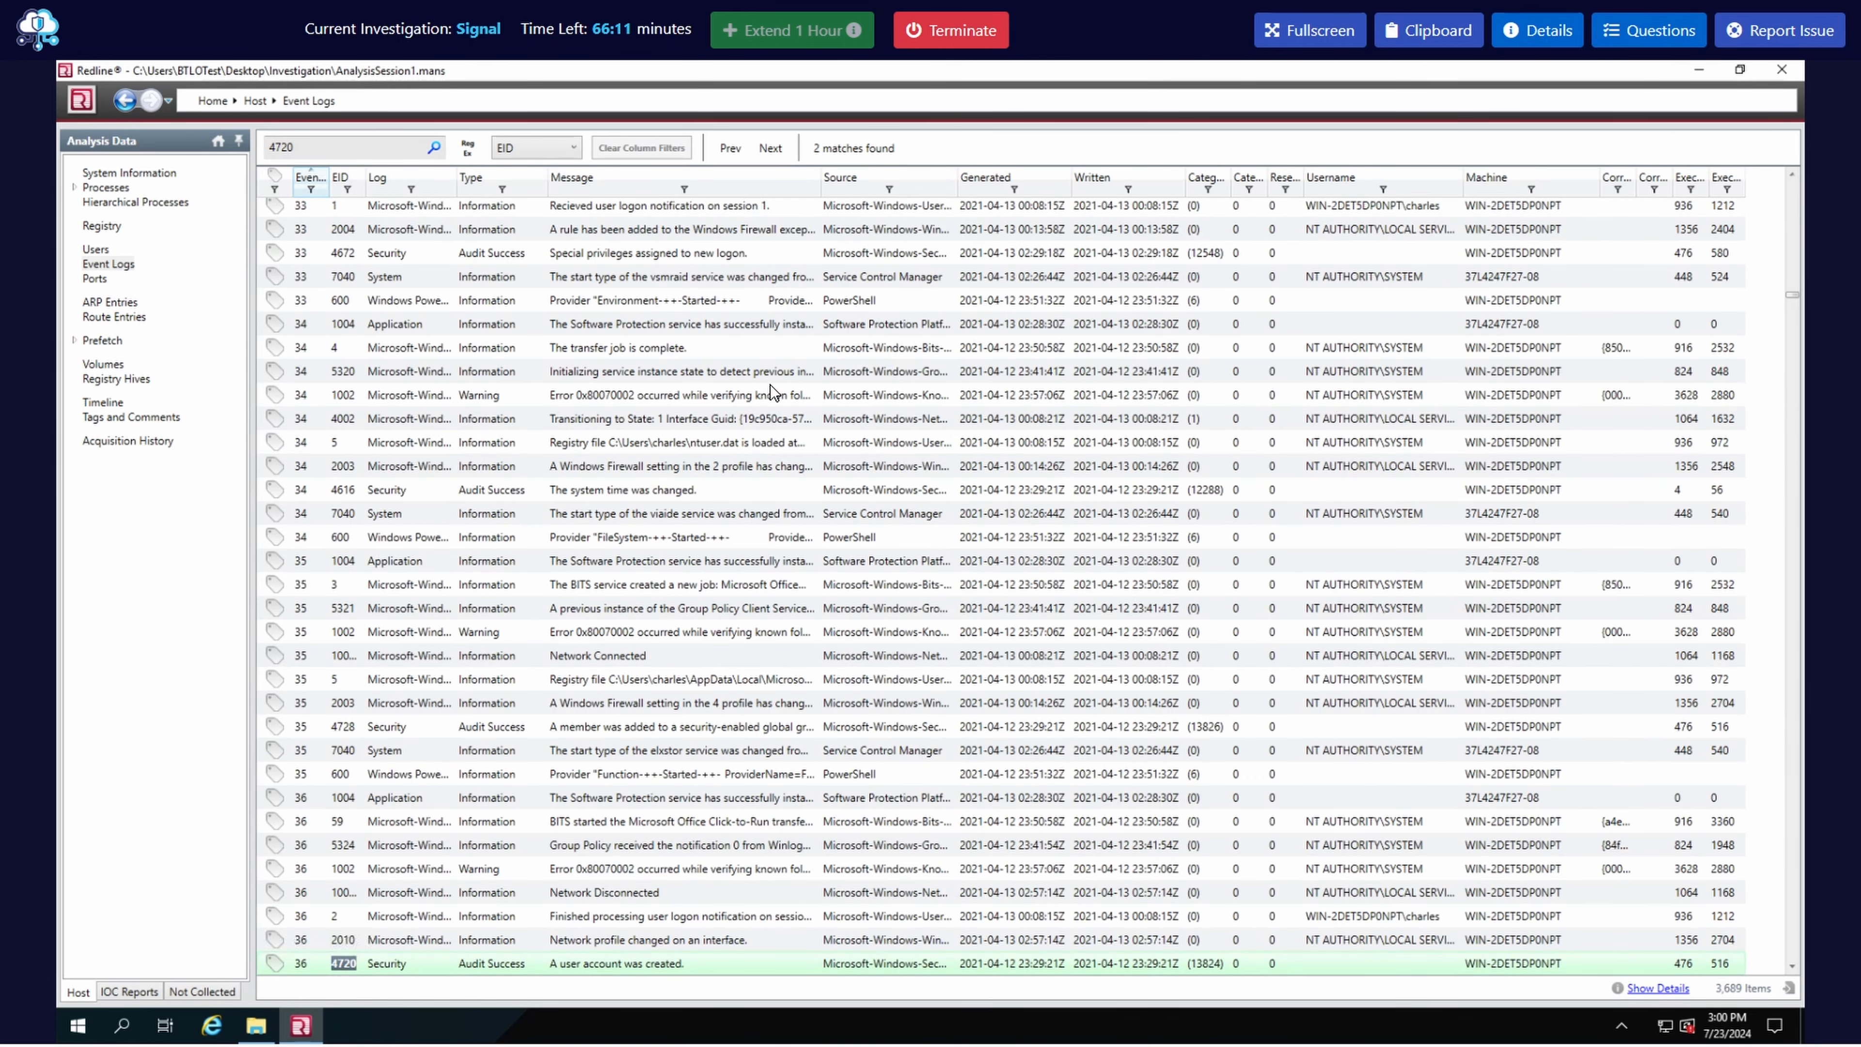
# - Read the full message of the first 4720 event to identify the created account, and close its details
pyautogui.click(1658, 990)
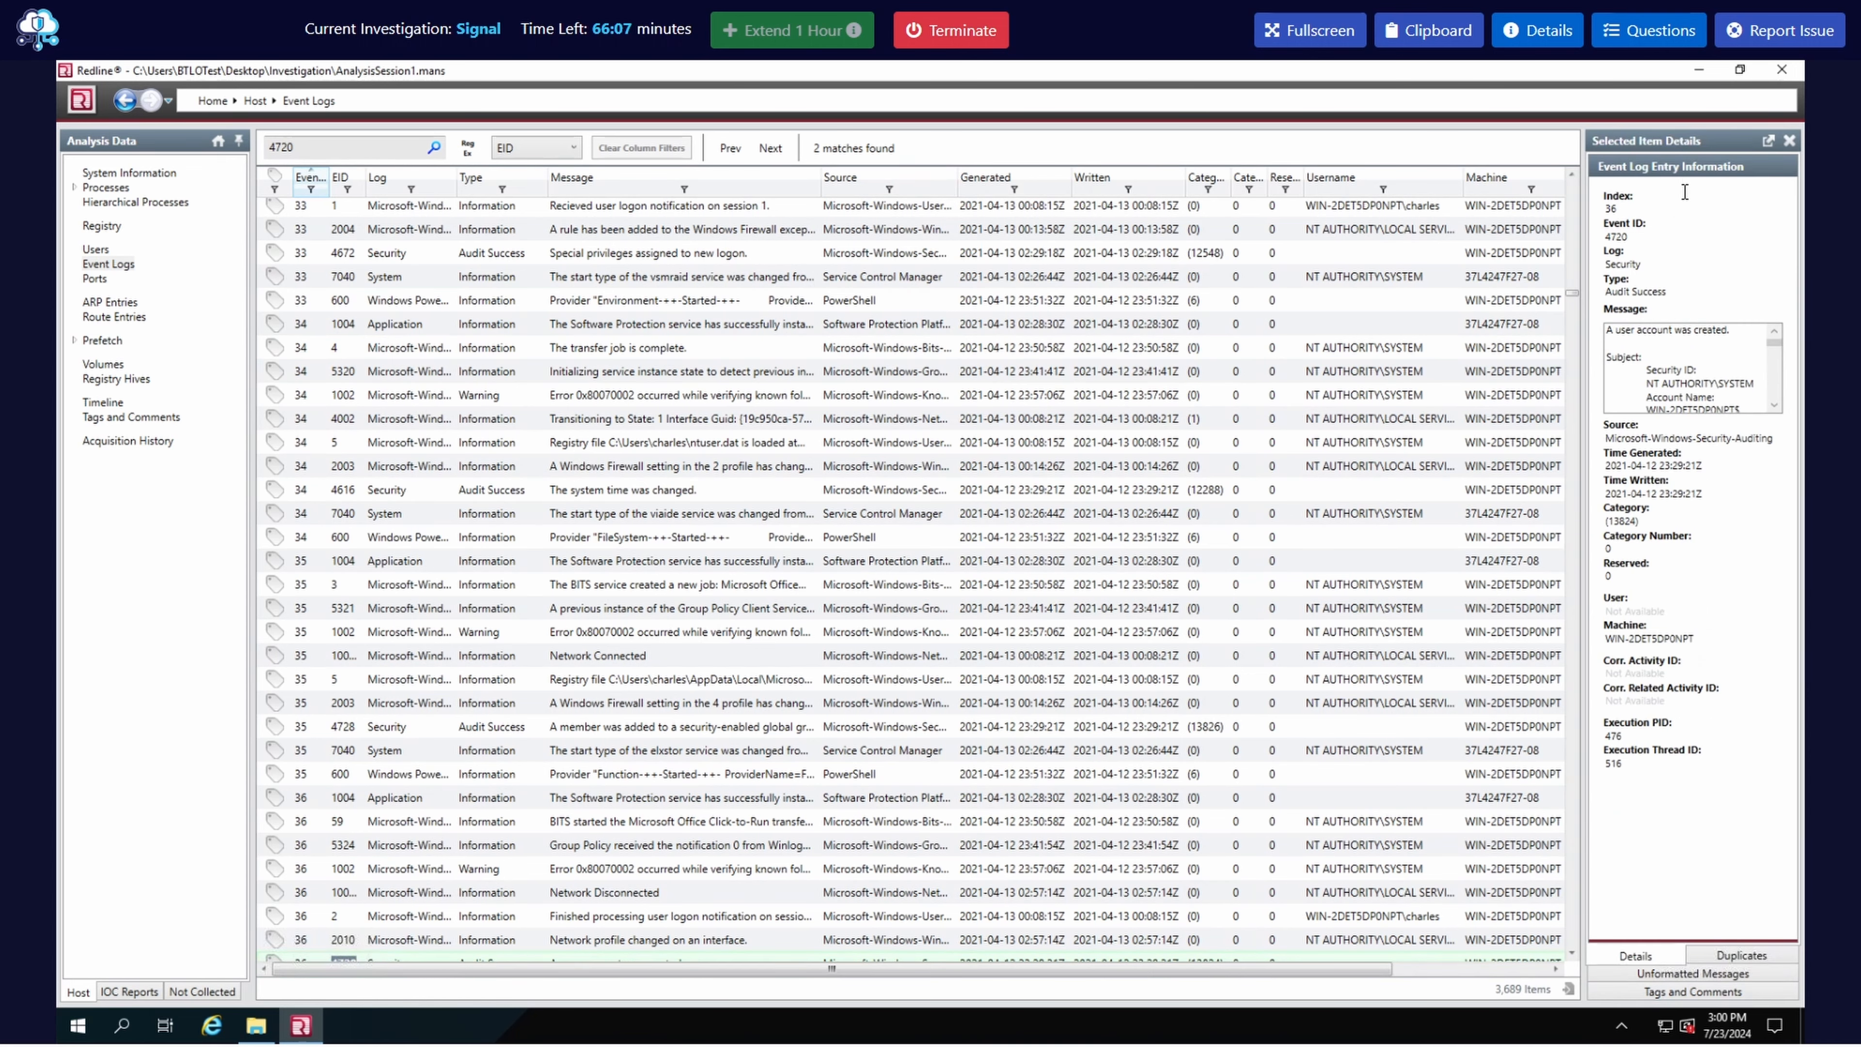
pyautogui.scroll(-1, 1748, 395)
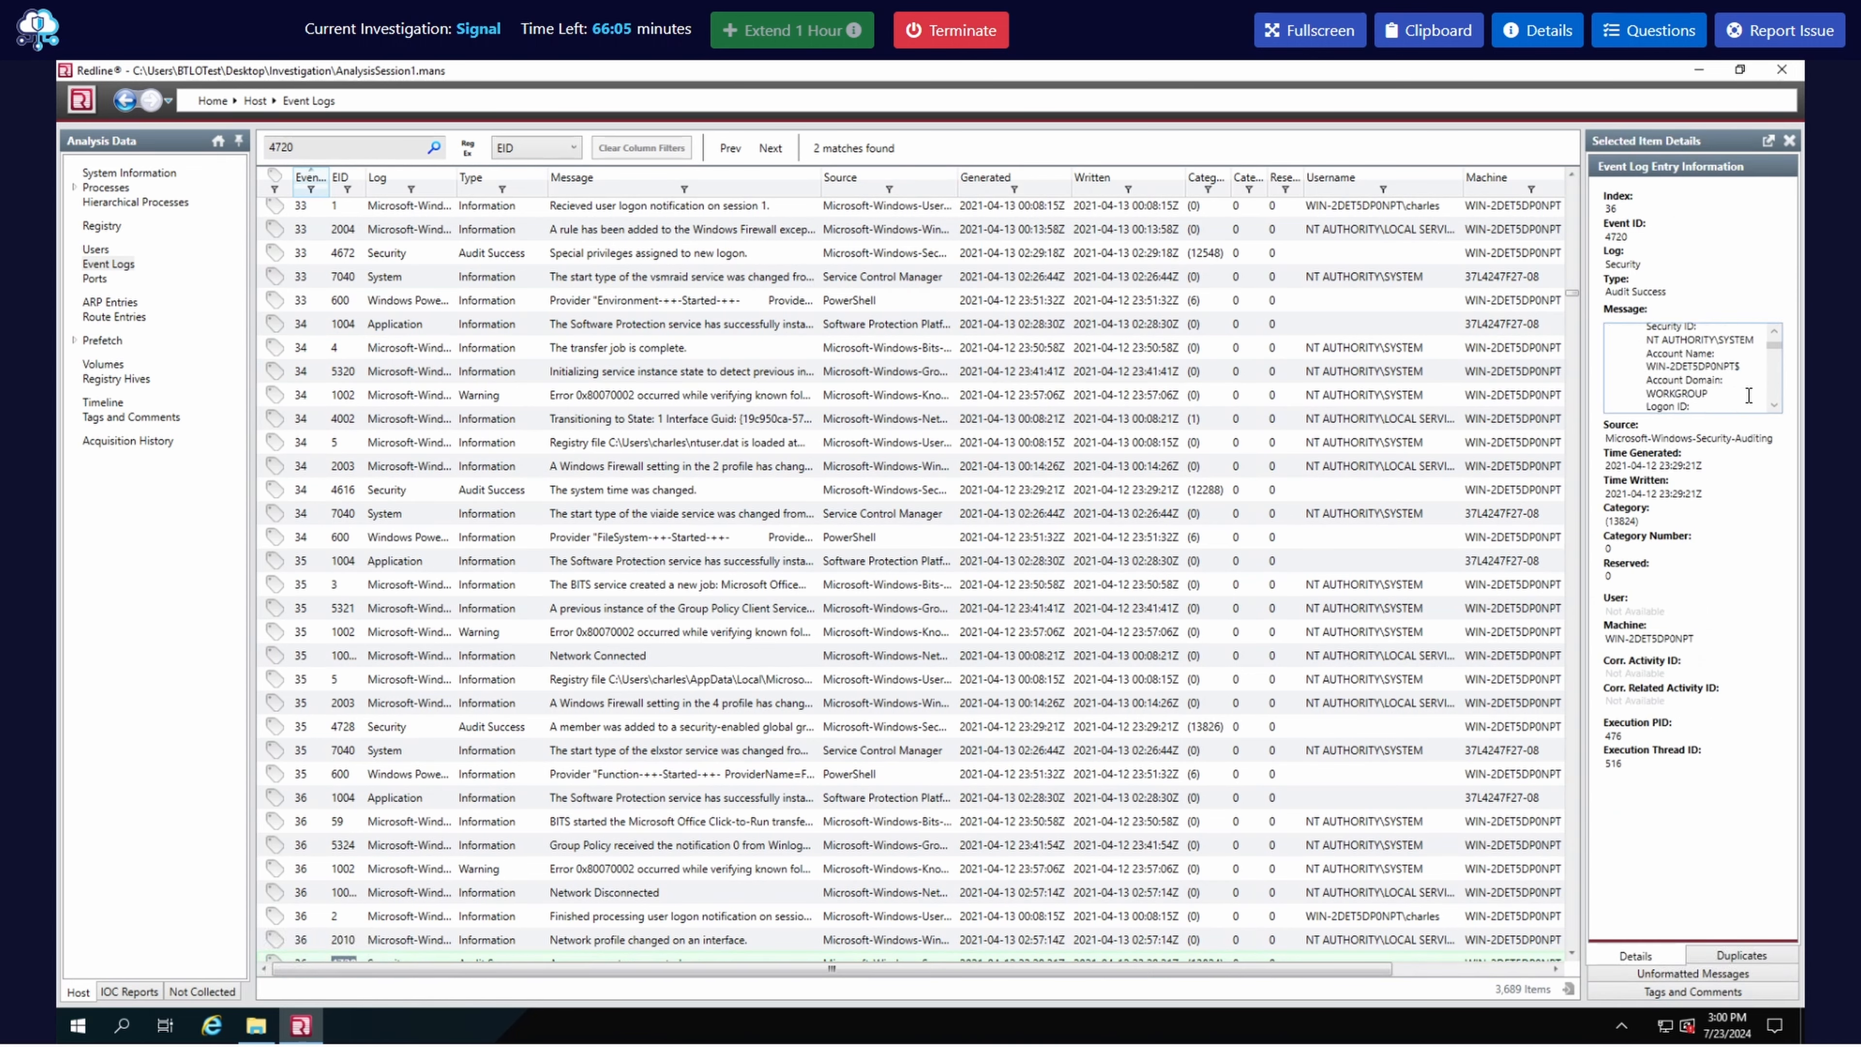
pyautogui.scroll(-3, 1747, 392)
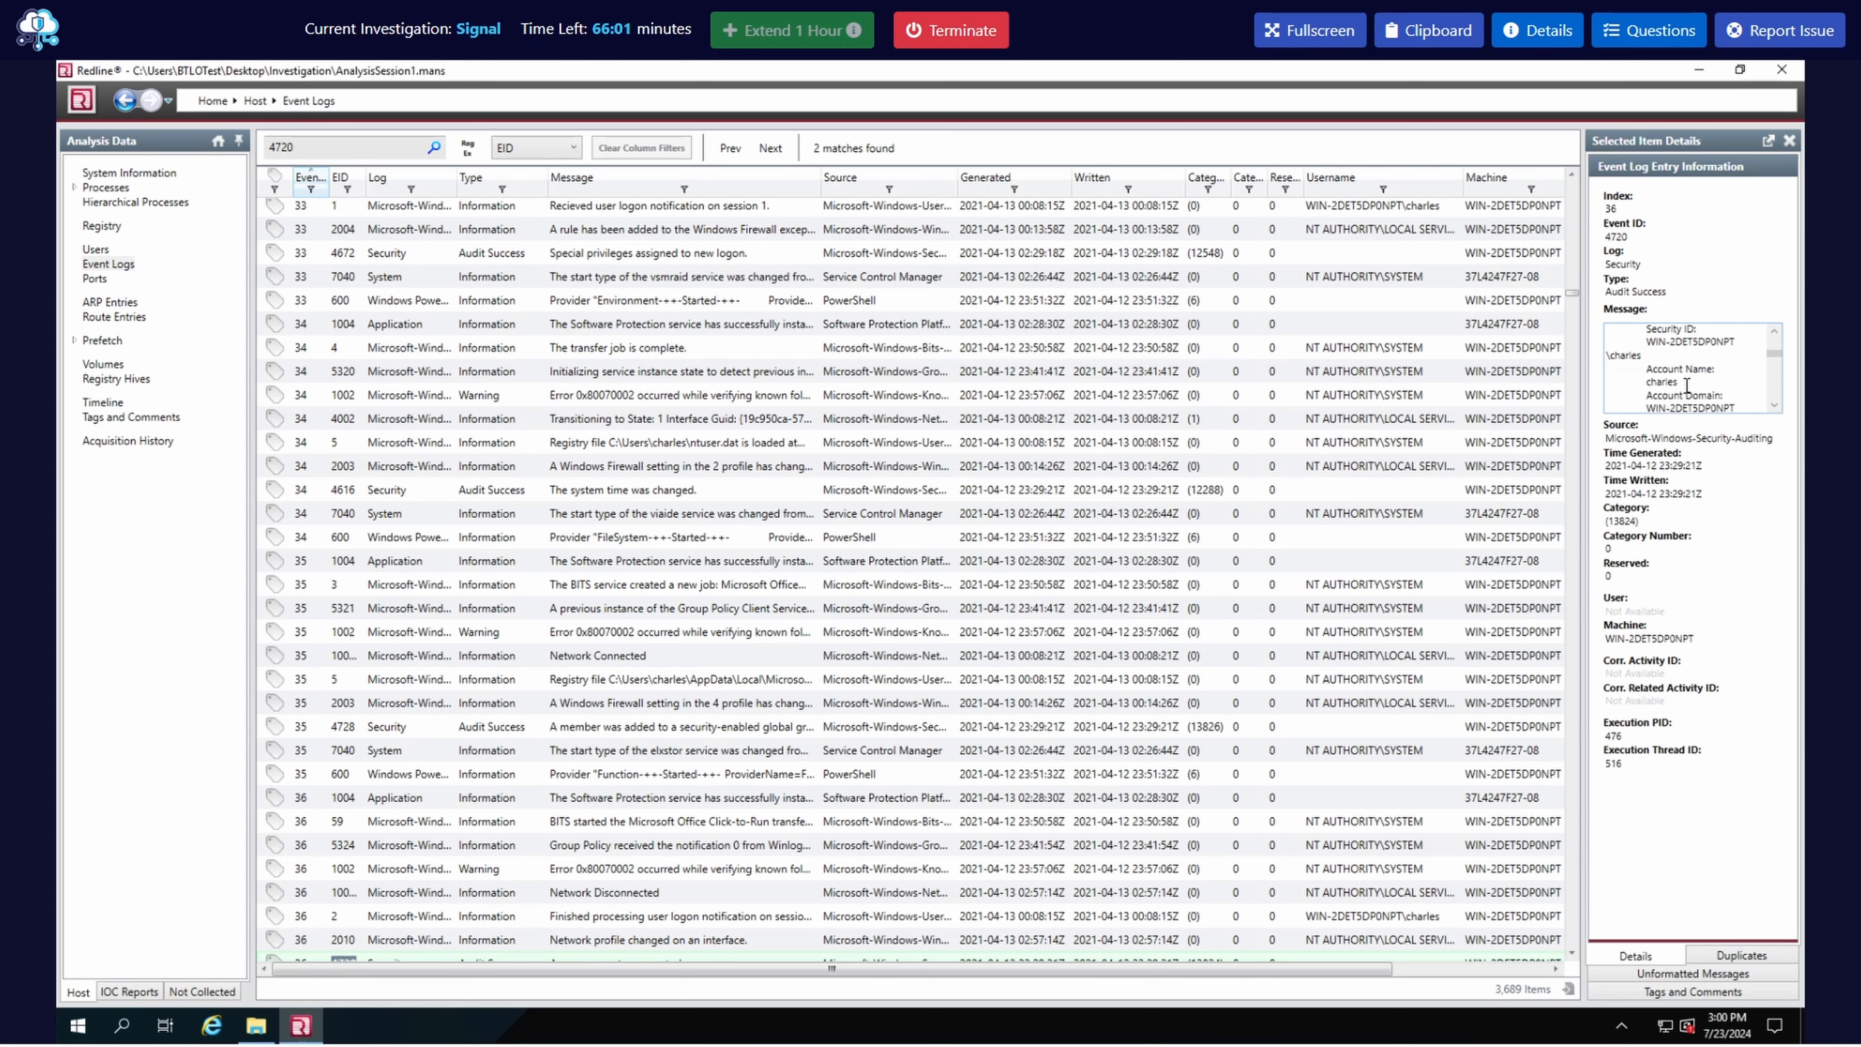
pyautogui.scroll(-4, 1687, 386)
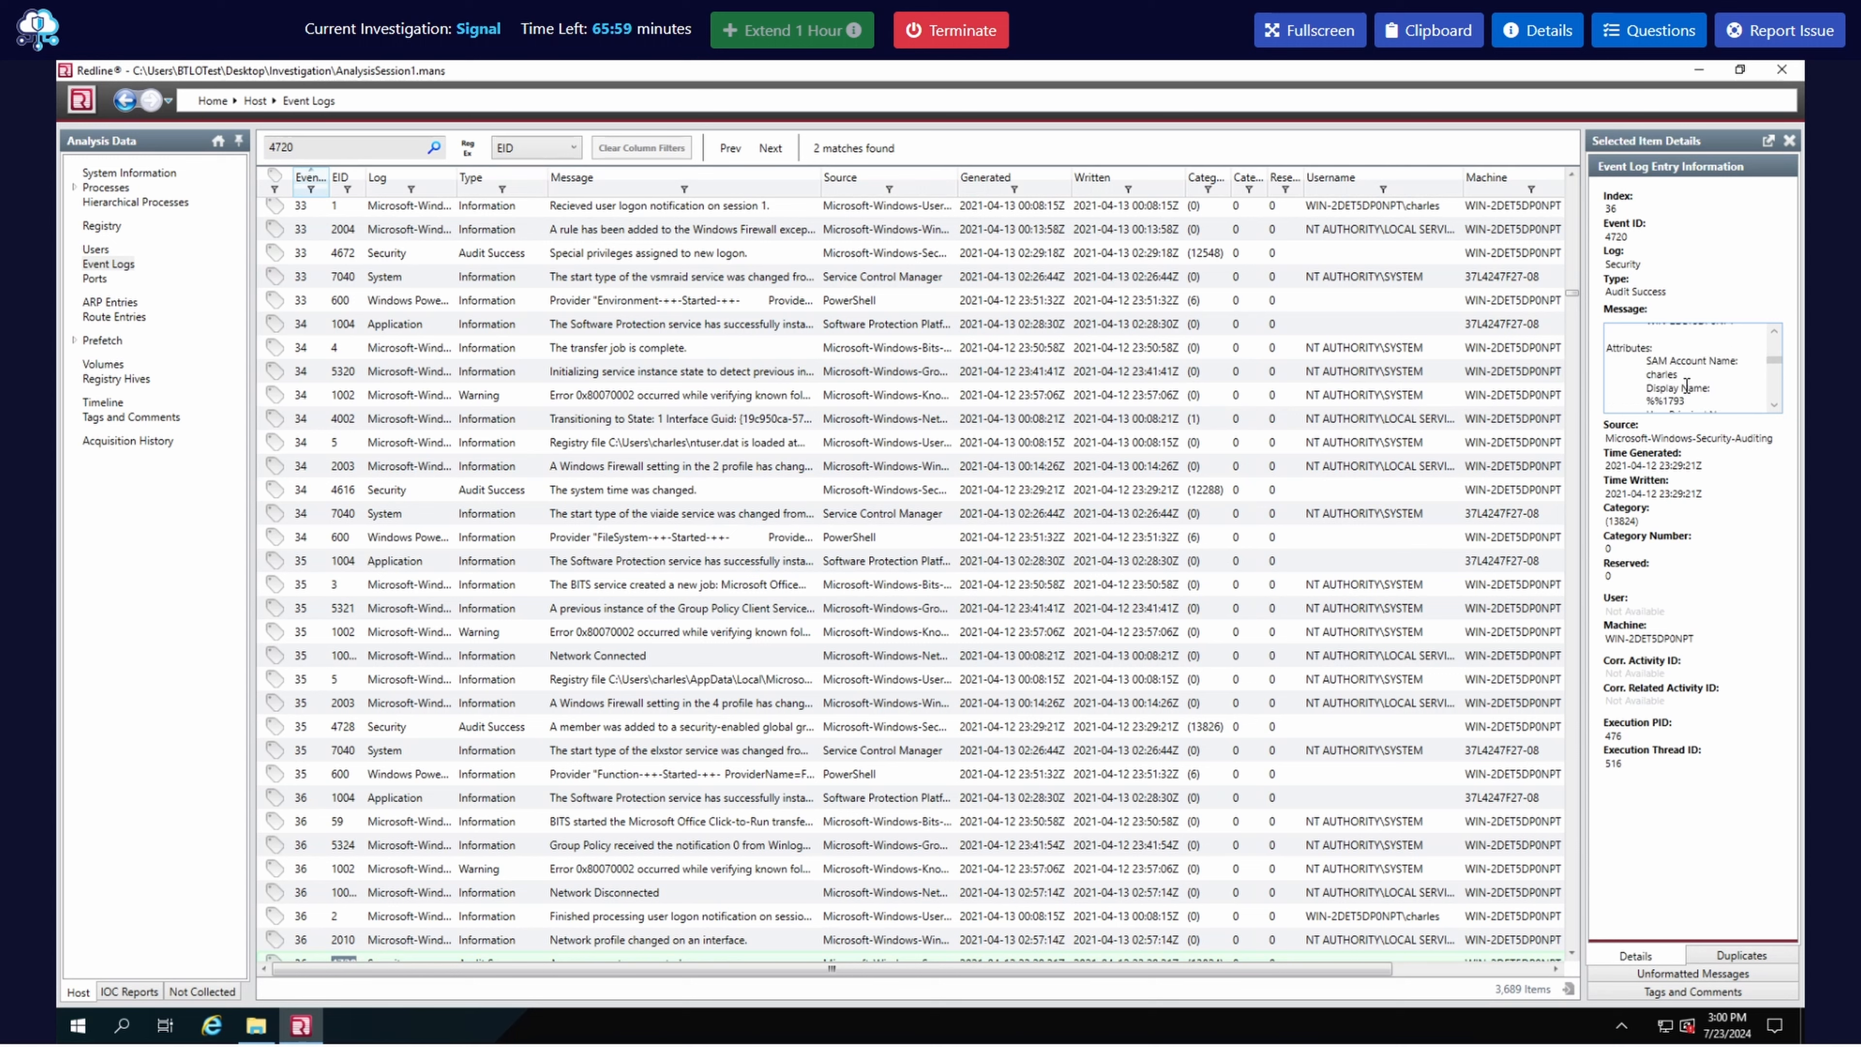
pyautogui.scroll(-6, 1687, 386)
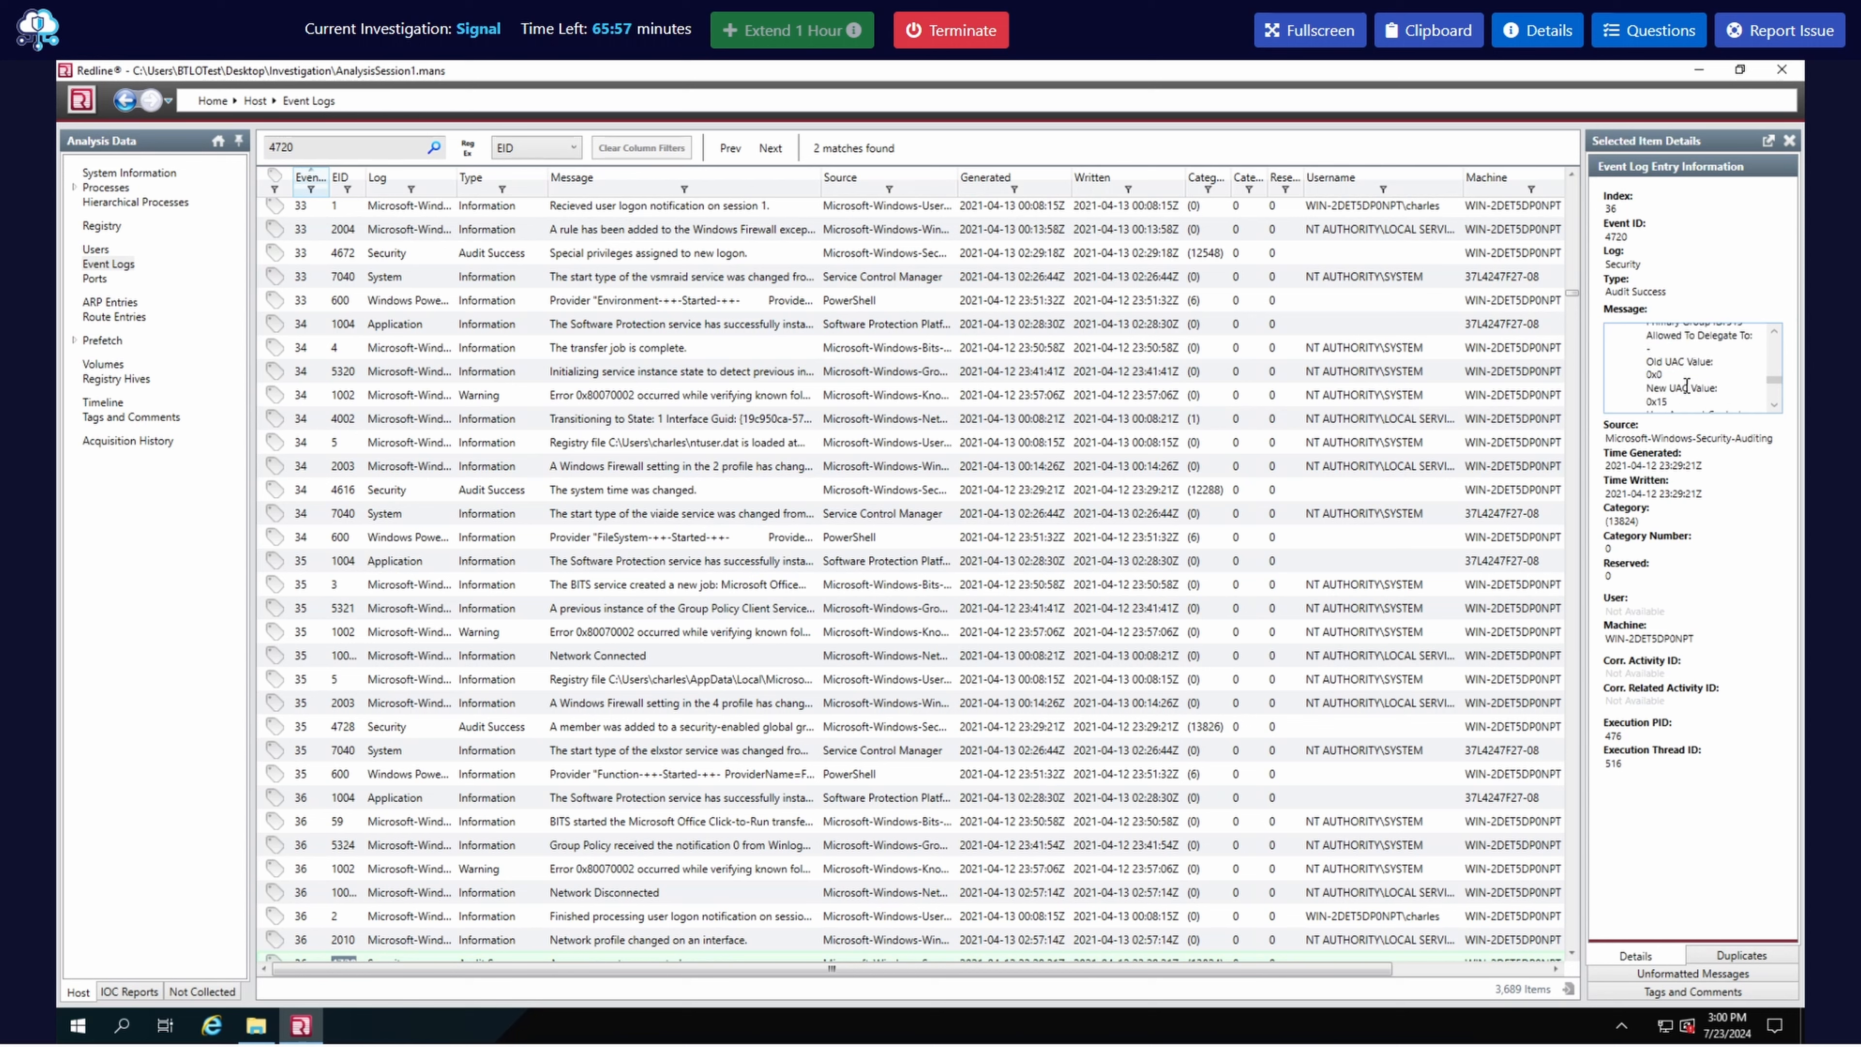
pyautogui.scroll(-2, 1687, 386)
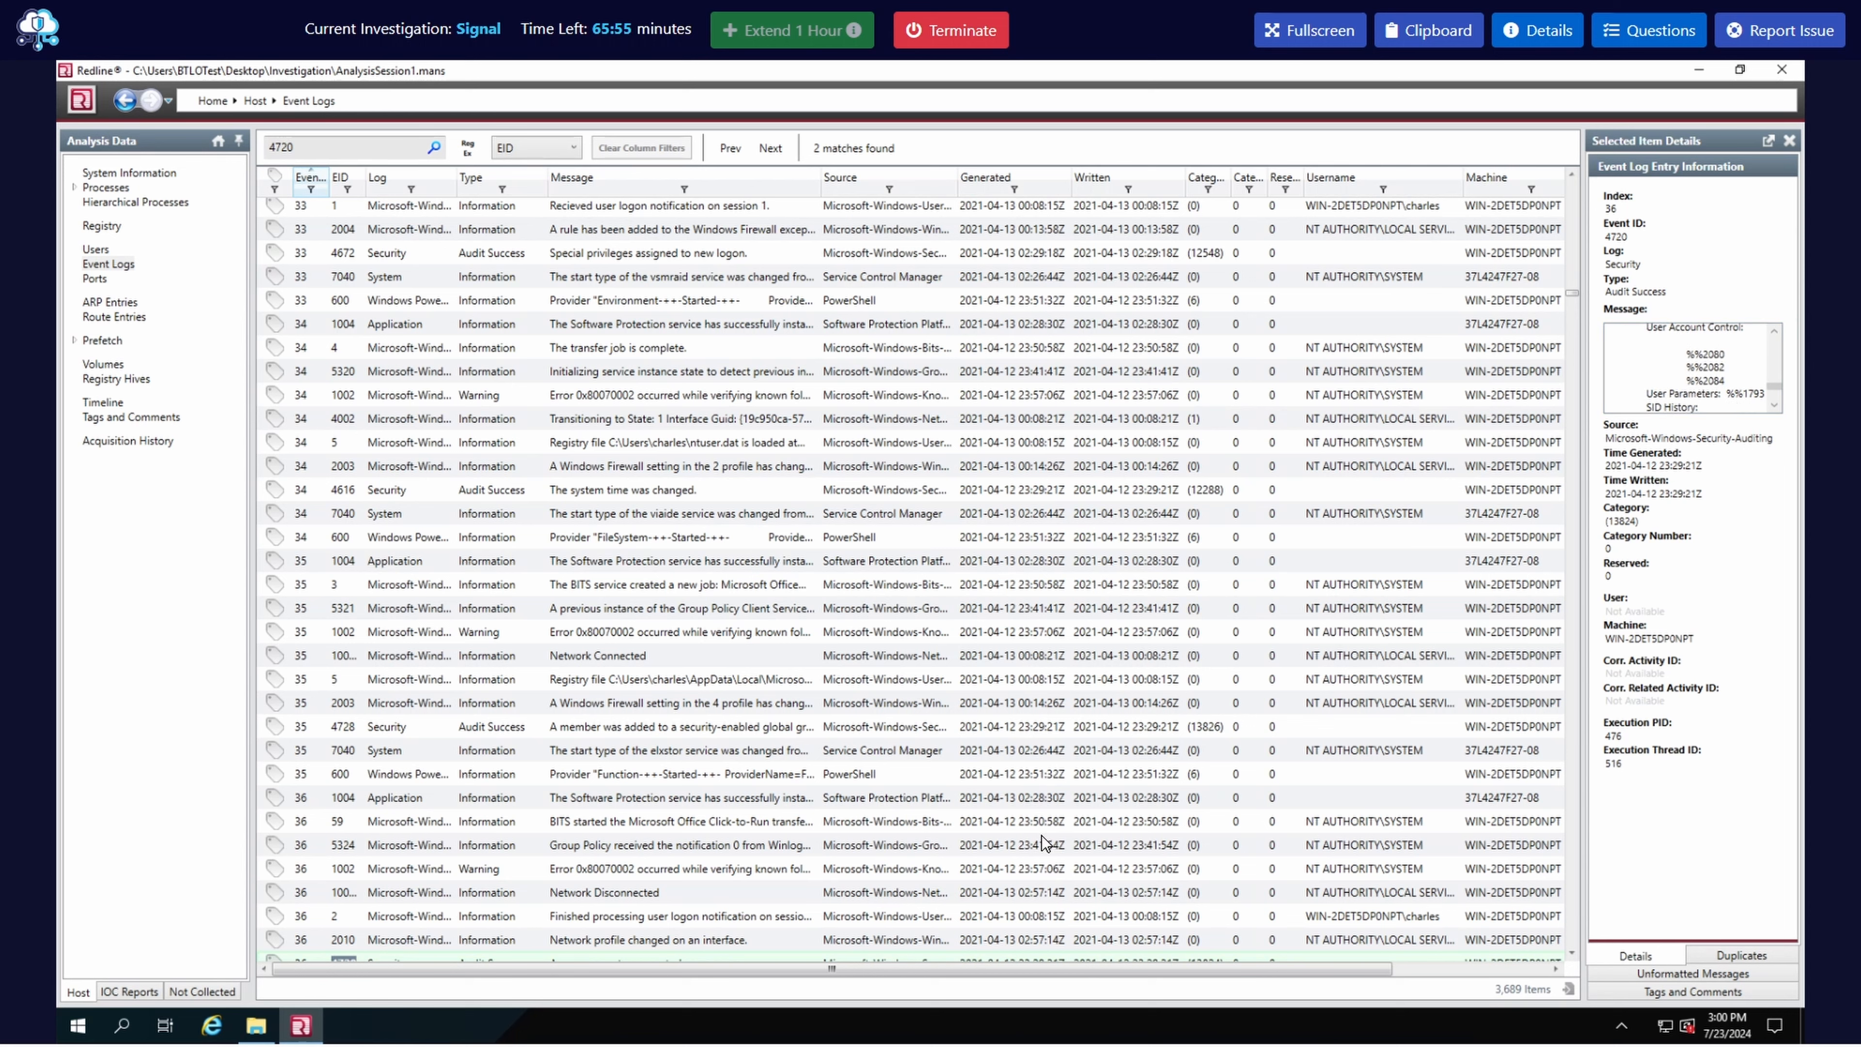
pyautogui.click(1790, 140)
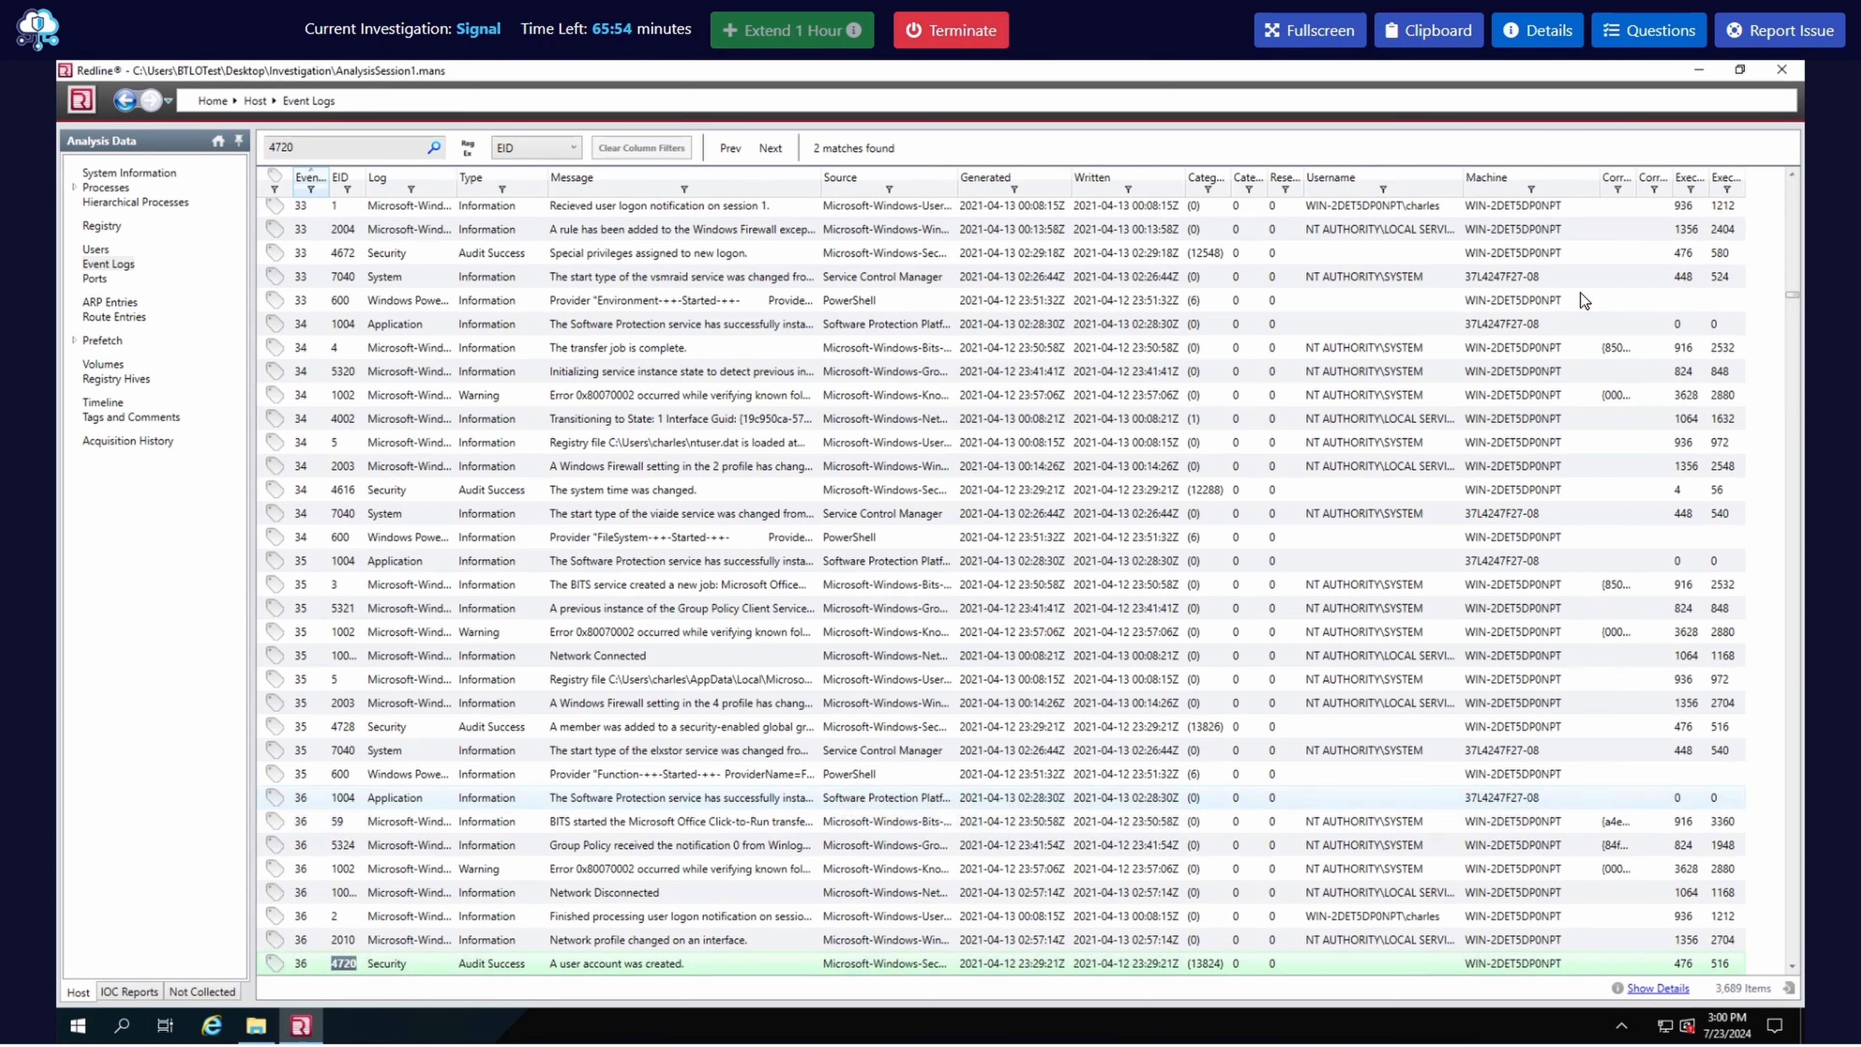
# - Go to the next 4720 event, select the new account's name in its detailed message, and reopen the questions
pyautogui.click(769, 150)
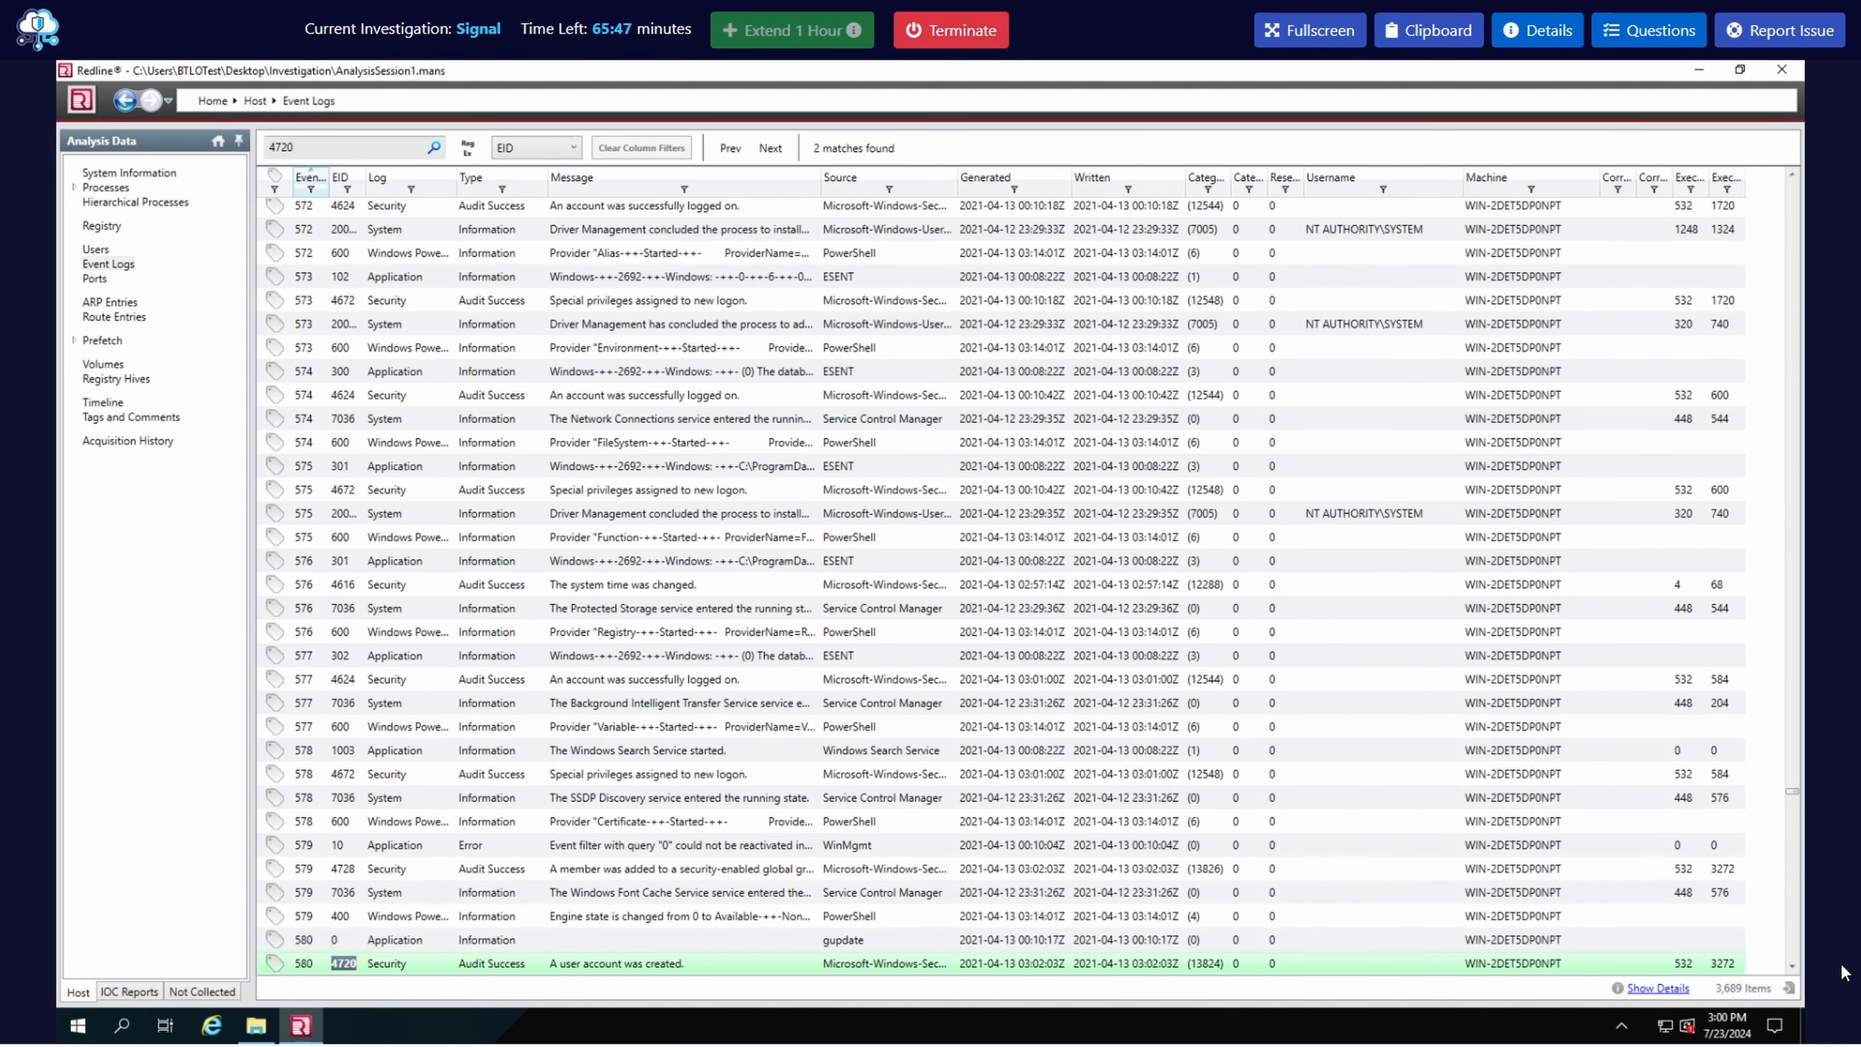
pyautogui.click(1654, 988)
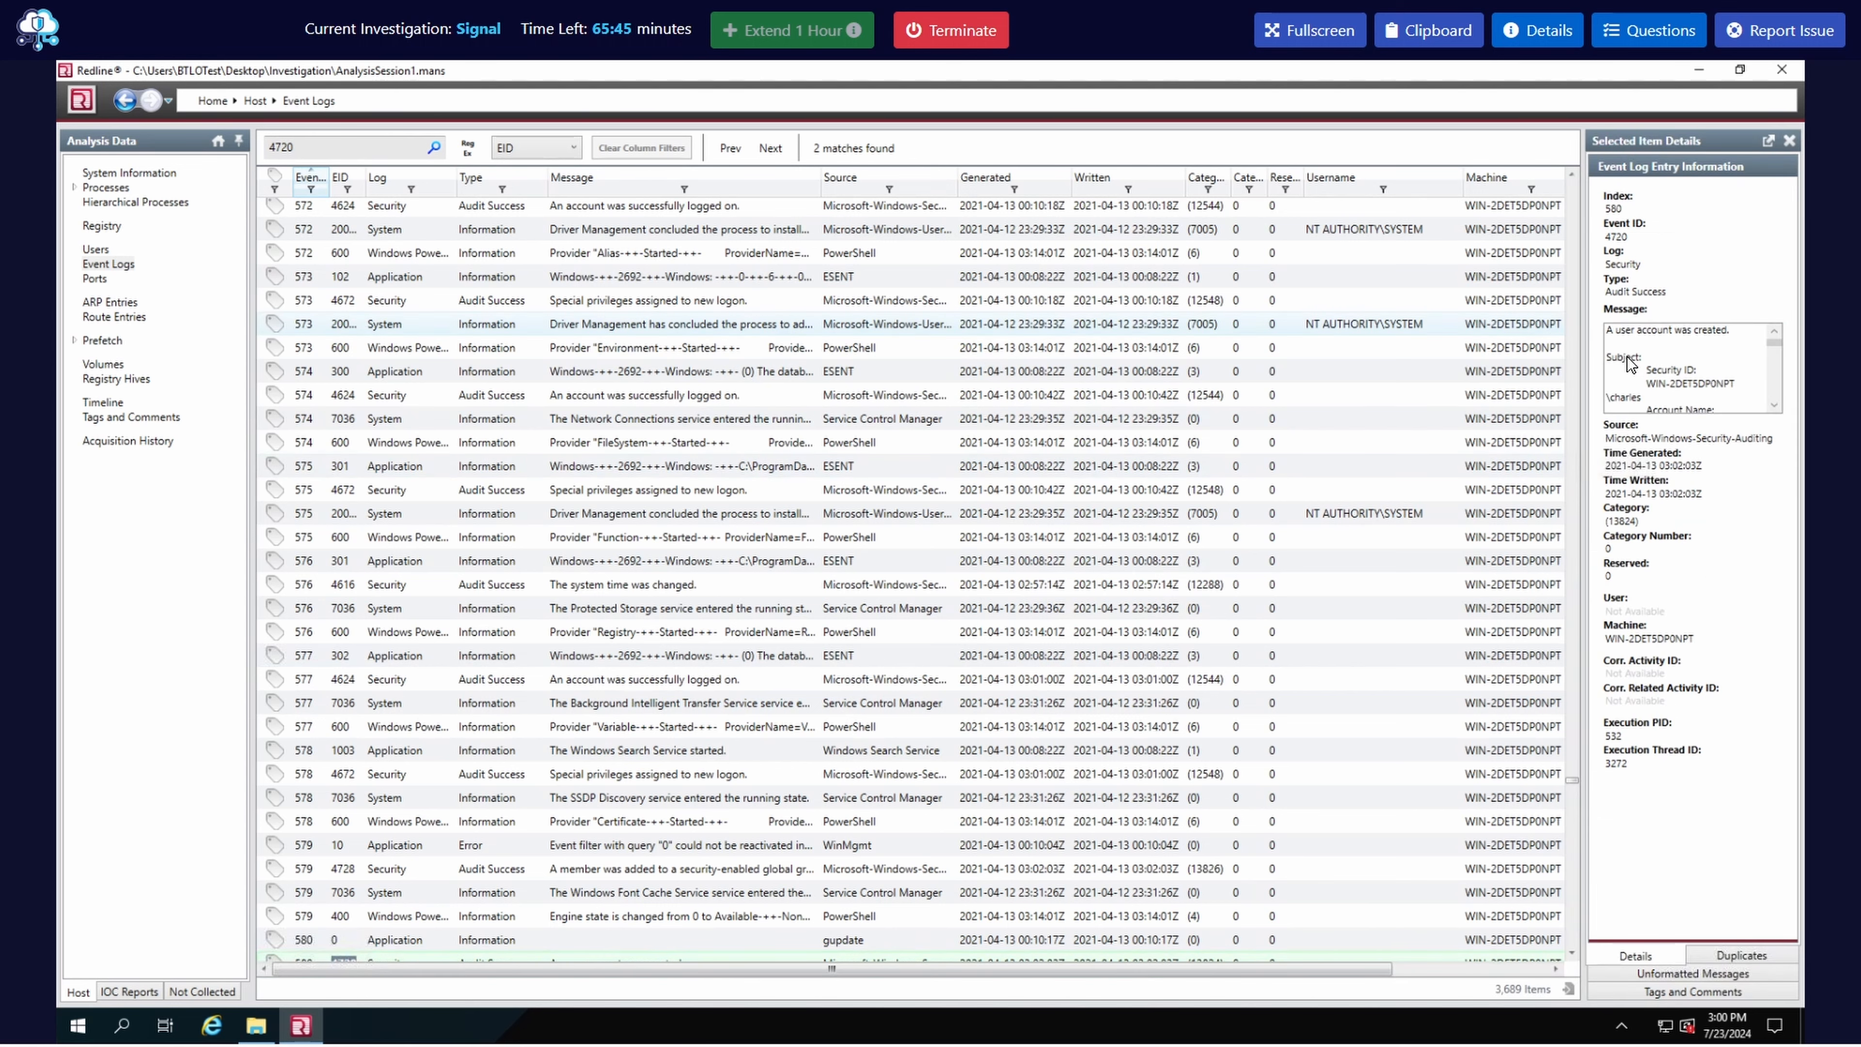
pyautogui.scroll(-2, 1662, 378)
pyautogui.scroll(-3, 1662, 377)
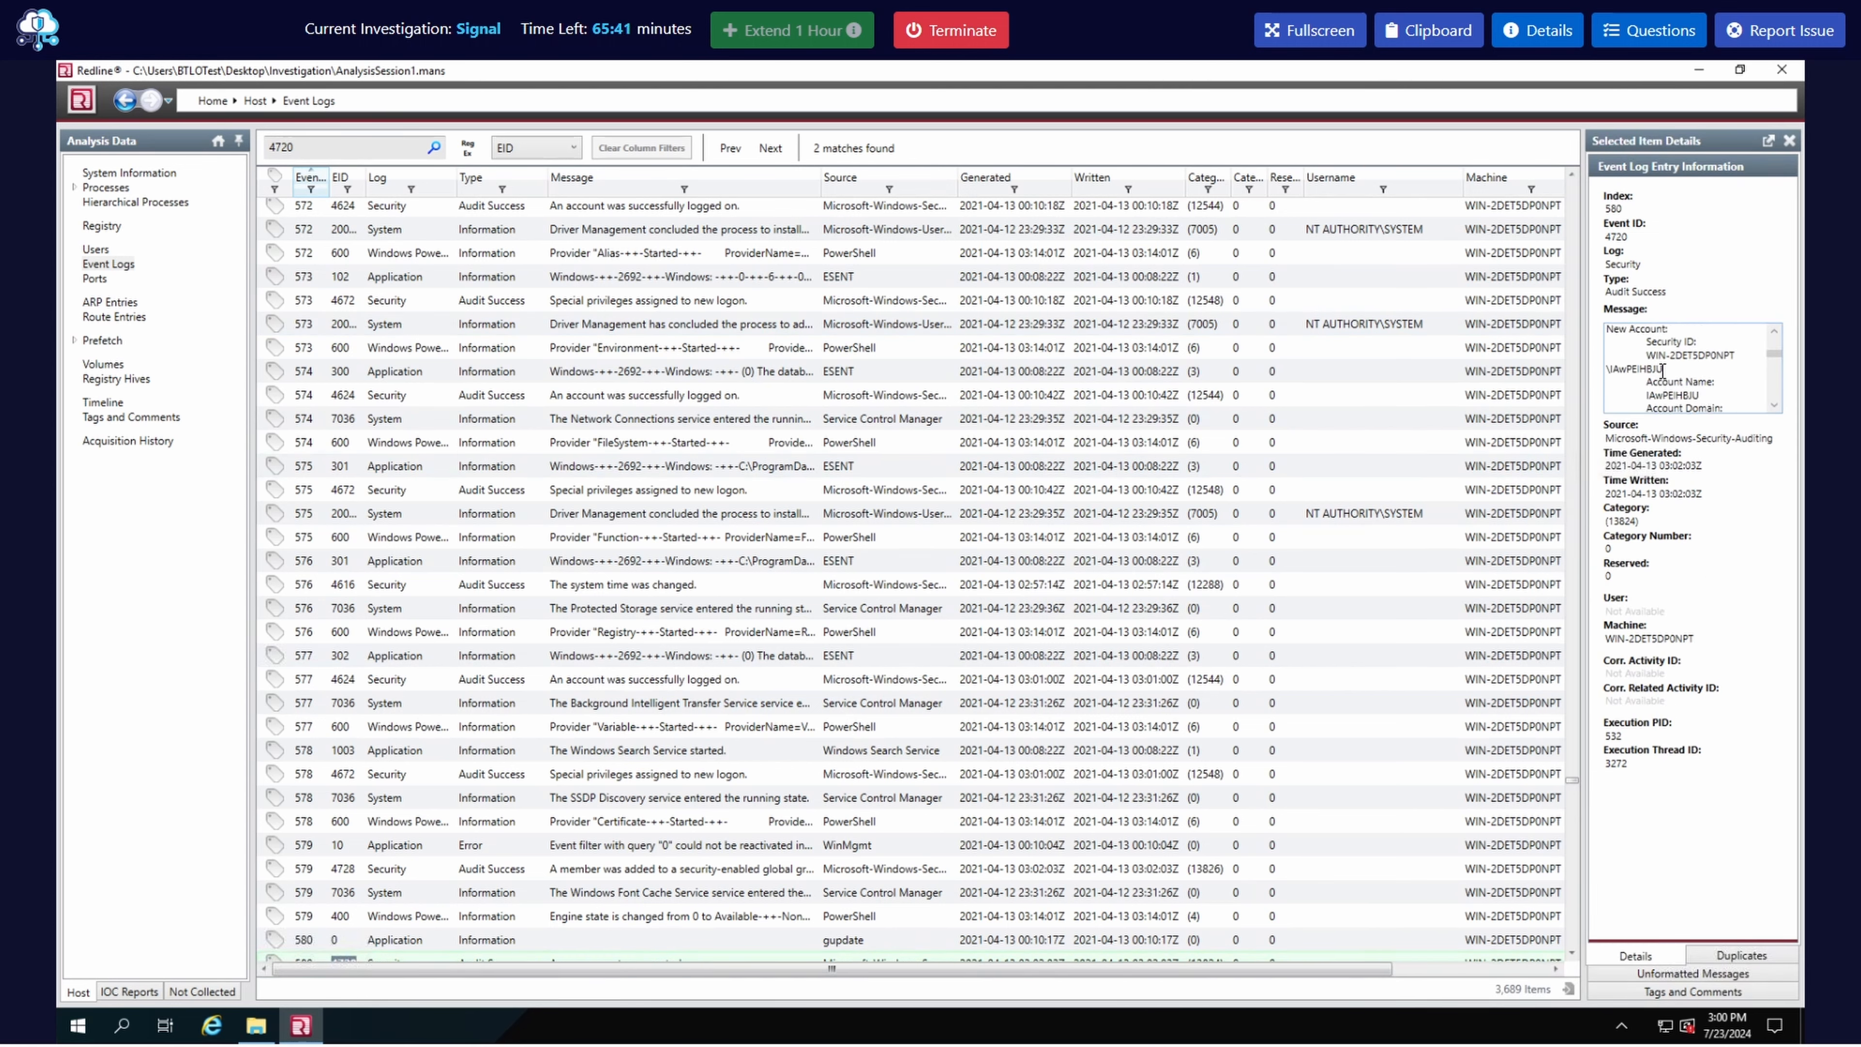
pyautogui.moveTo(1662, 372); pyautogui.dragTo(1606, 370)
pyautogui.click(1650, 37)
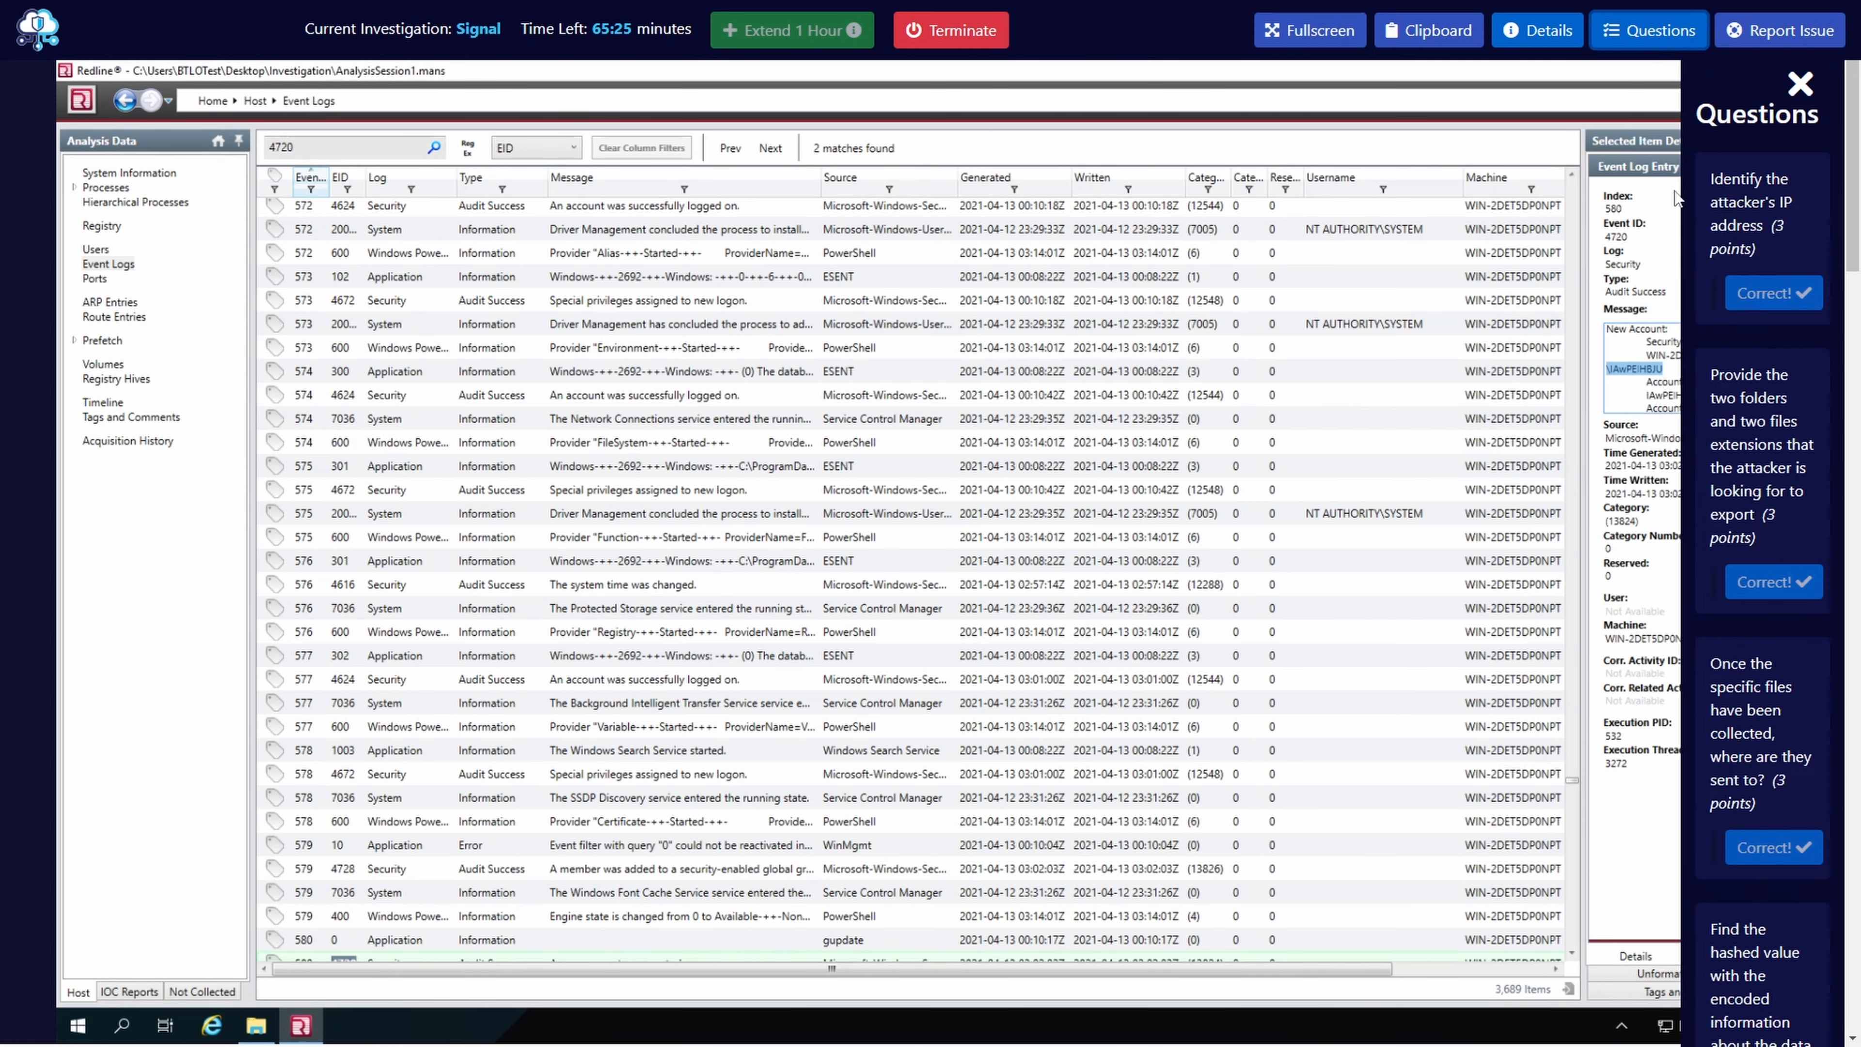
# - Check the answer format of the SAM account question and copy the Time Generated value of the selected 4720 event
pyautogui.scroll(-6, 1530, 733)
pyautogui.scroll(-4, 1617, 752)
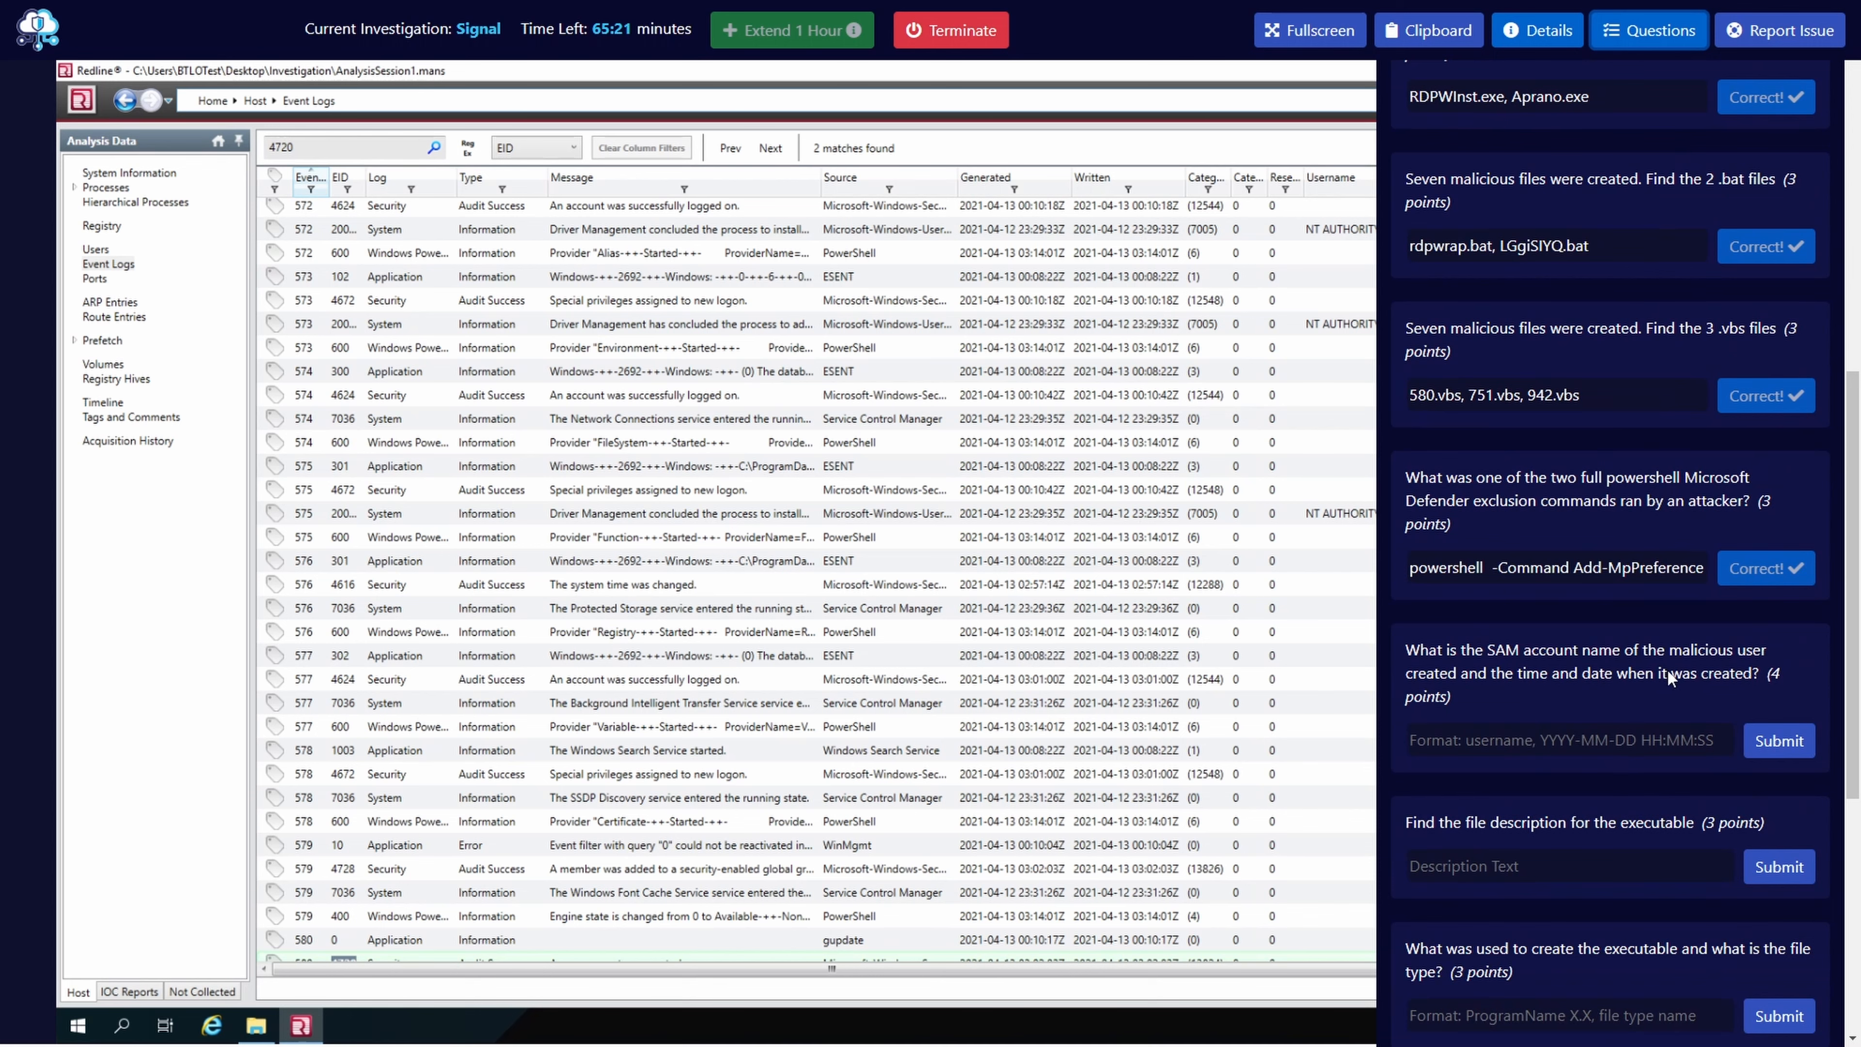
pyautogui.click(1676, 38)
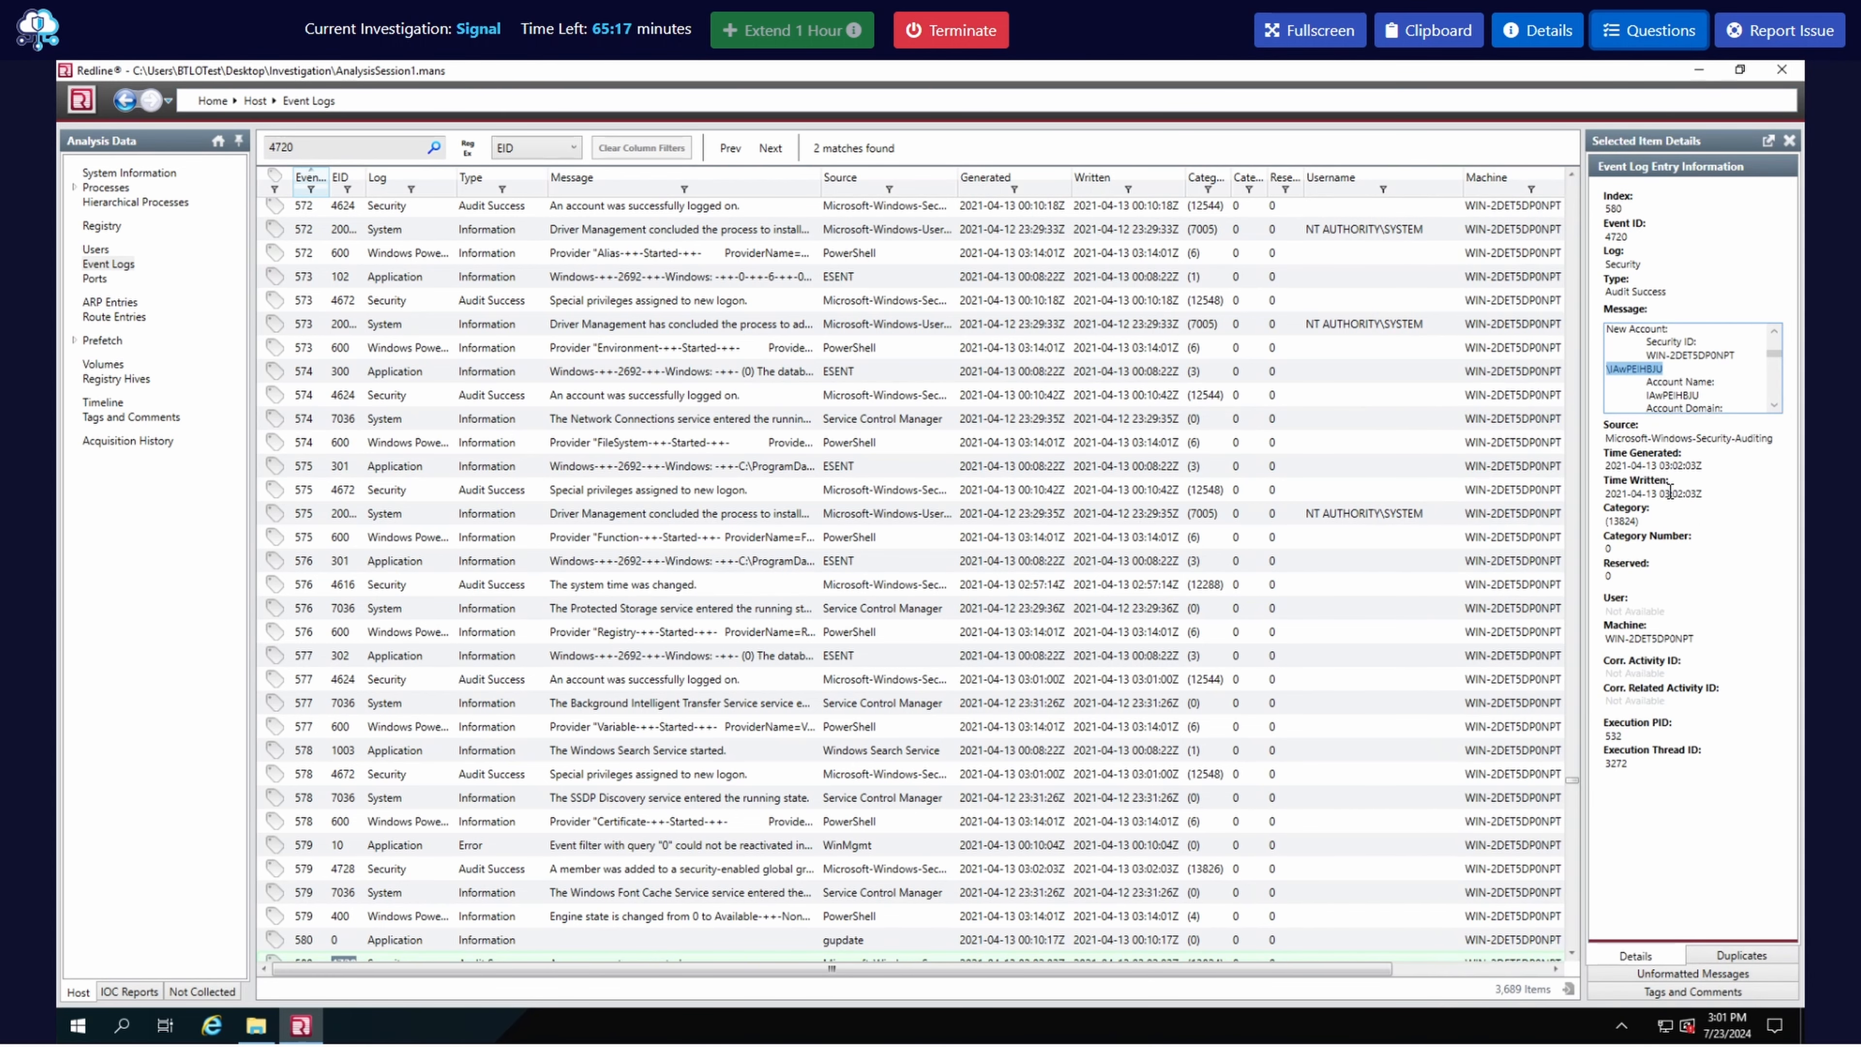
pyautogui.moveTo(1703, 466); pyautogui.dragTo(1609, 463)
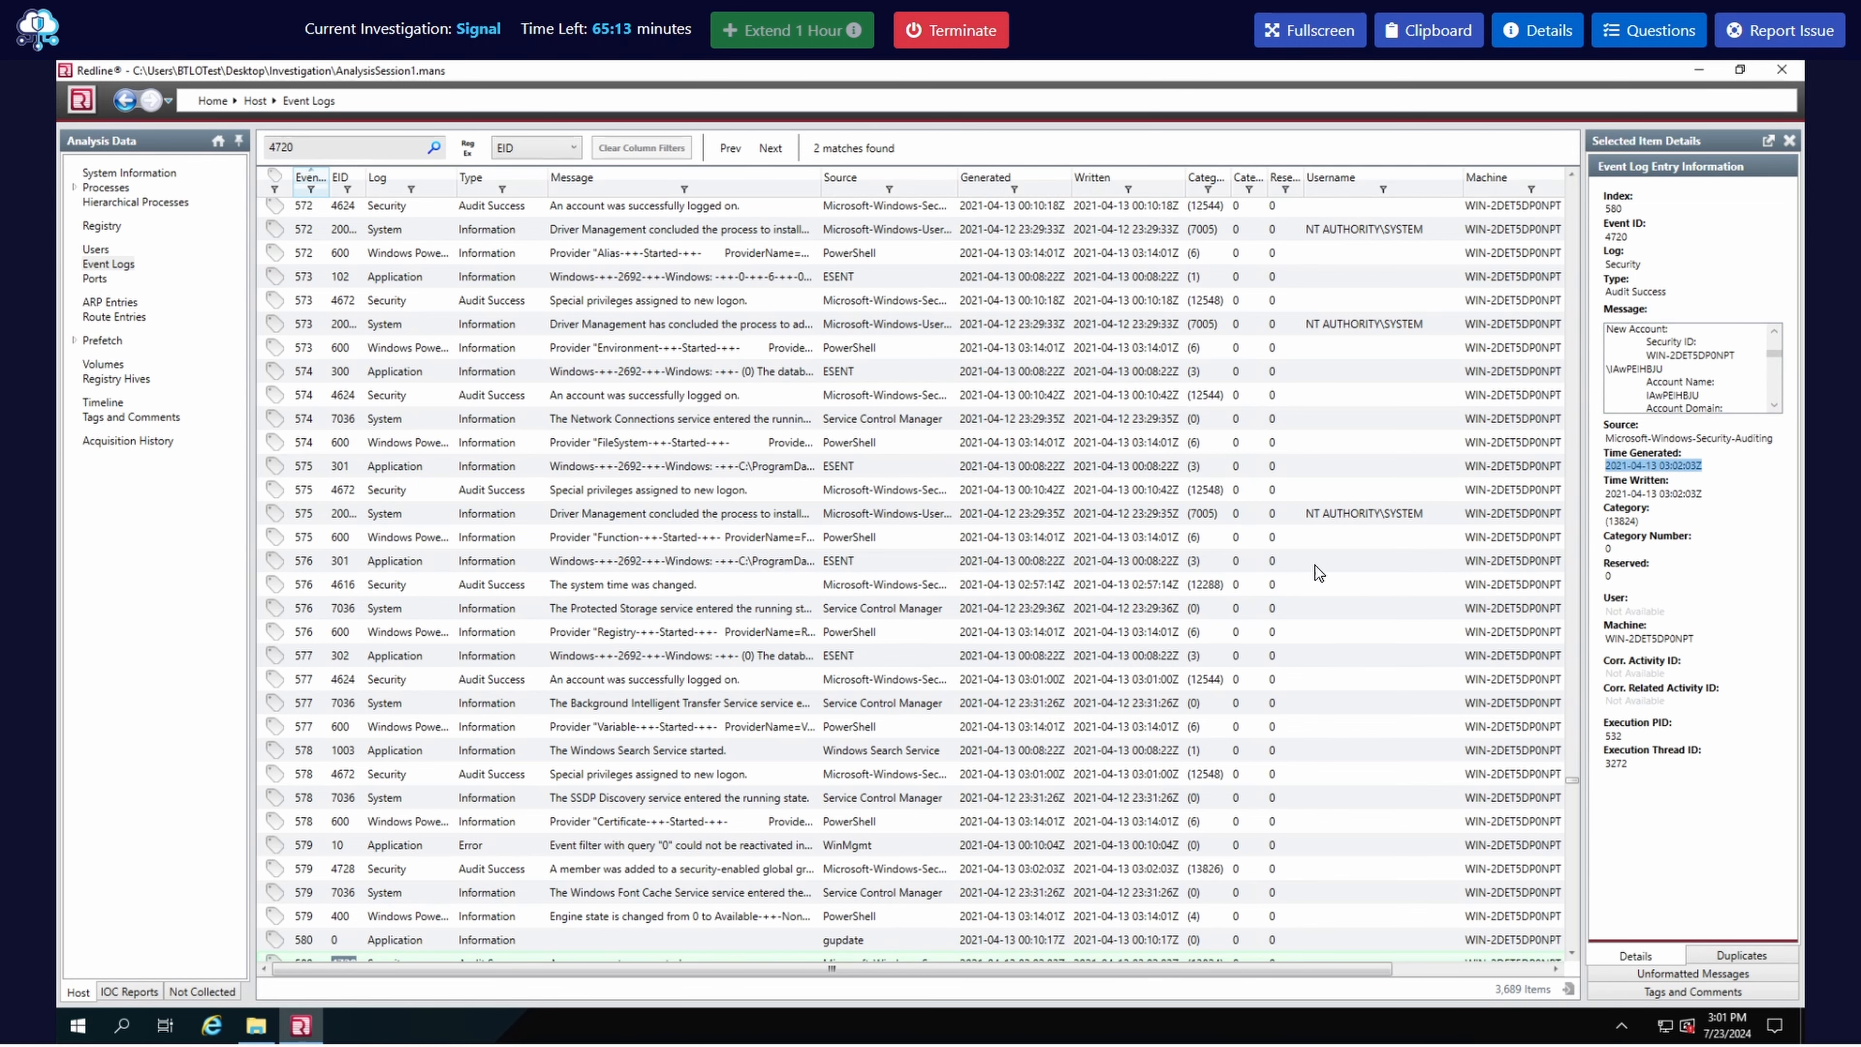
pyautogui.hotkey('ctrl', 'c')
pyautogui.click(1649, 33)
pyautogui.scroll(-8, 1658, 822)
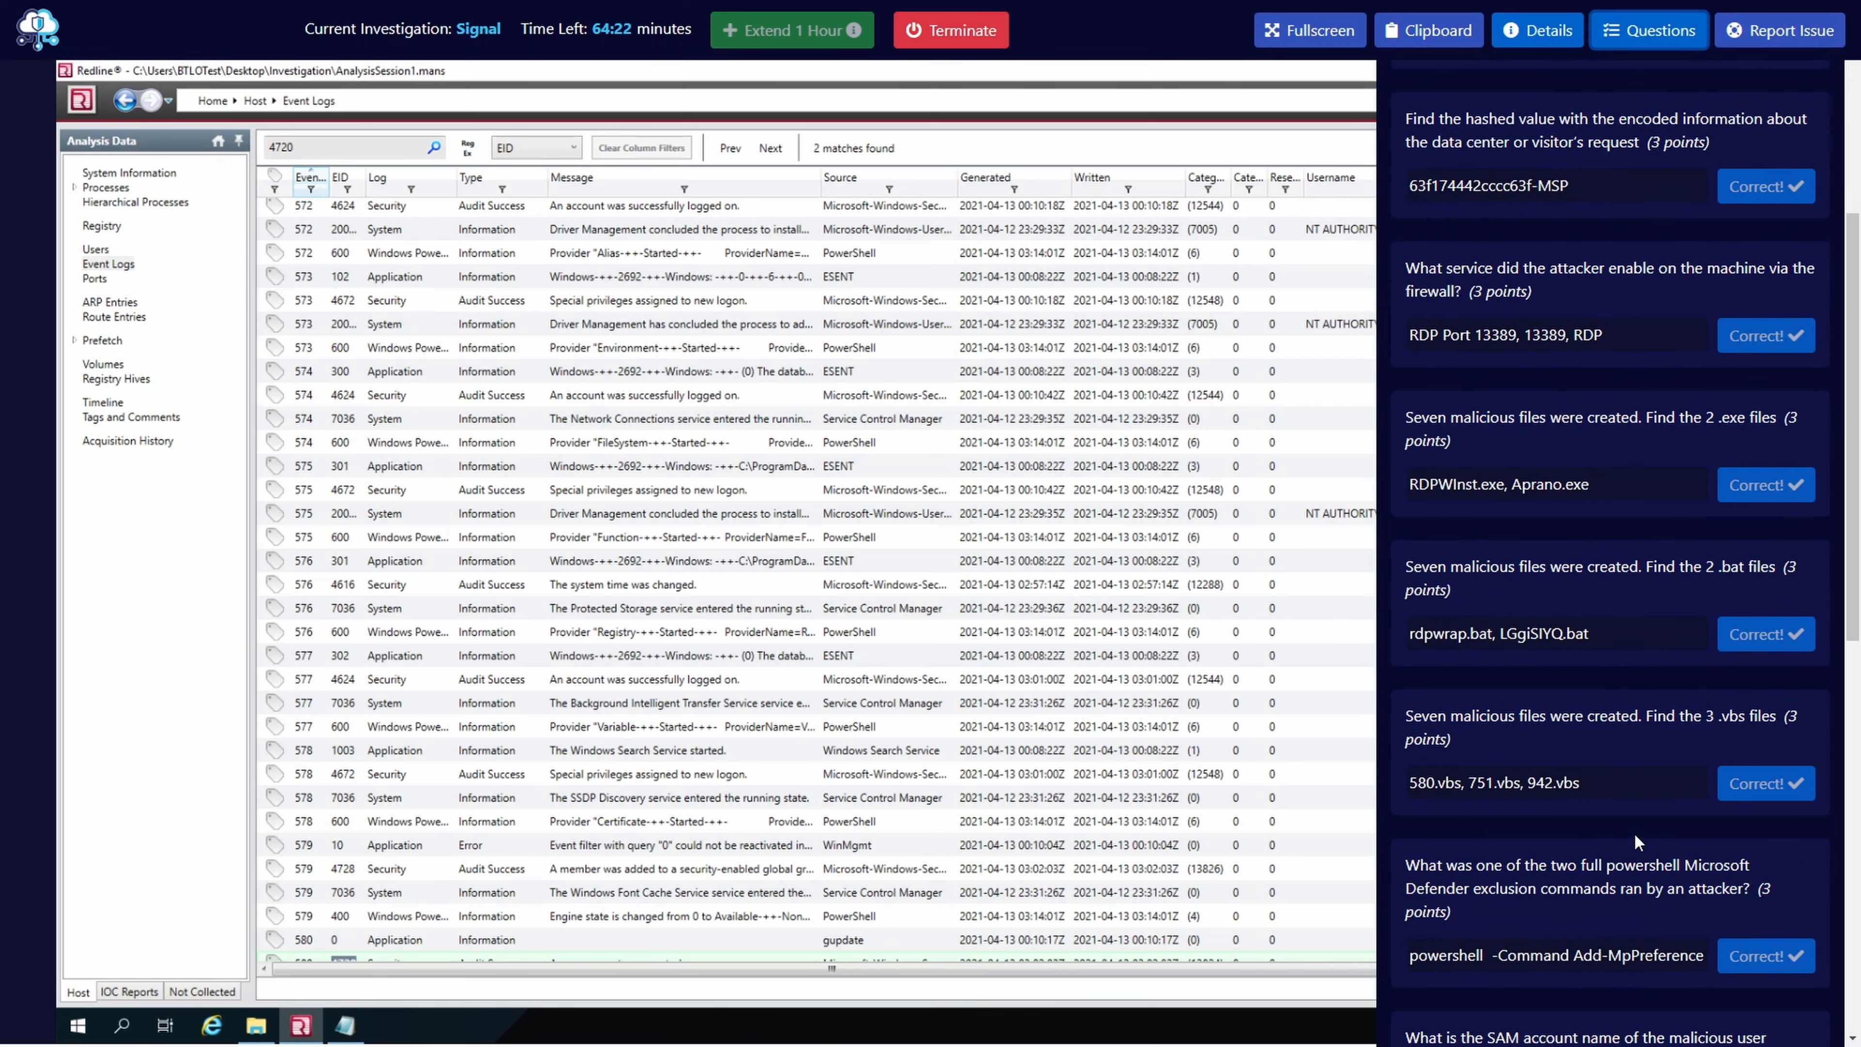
pyautogui.scroll(-5, 1634, 832)
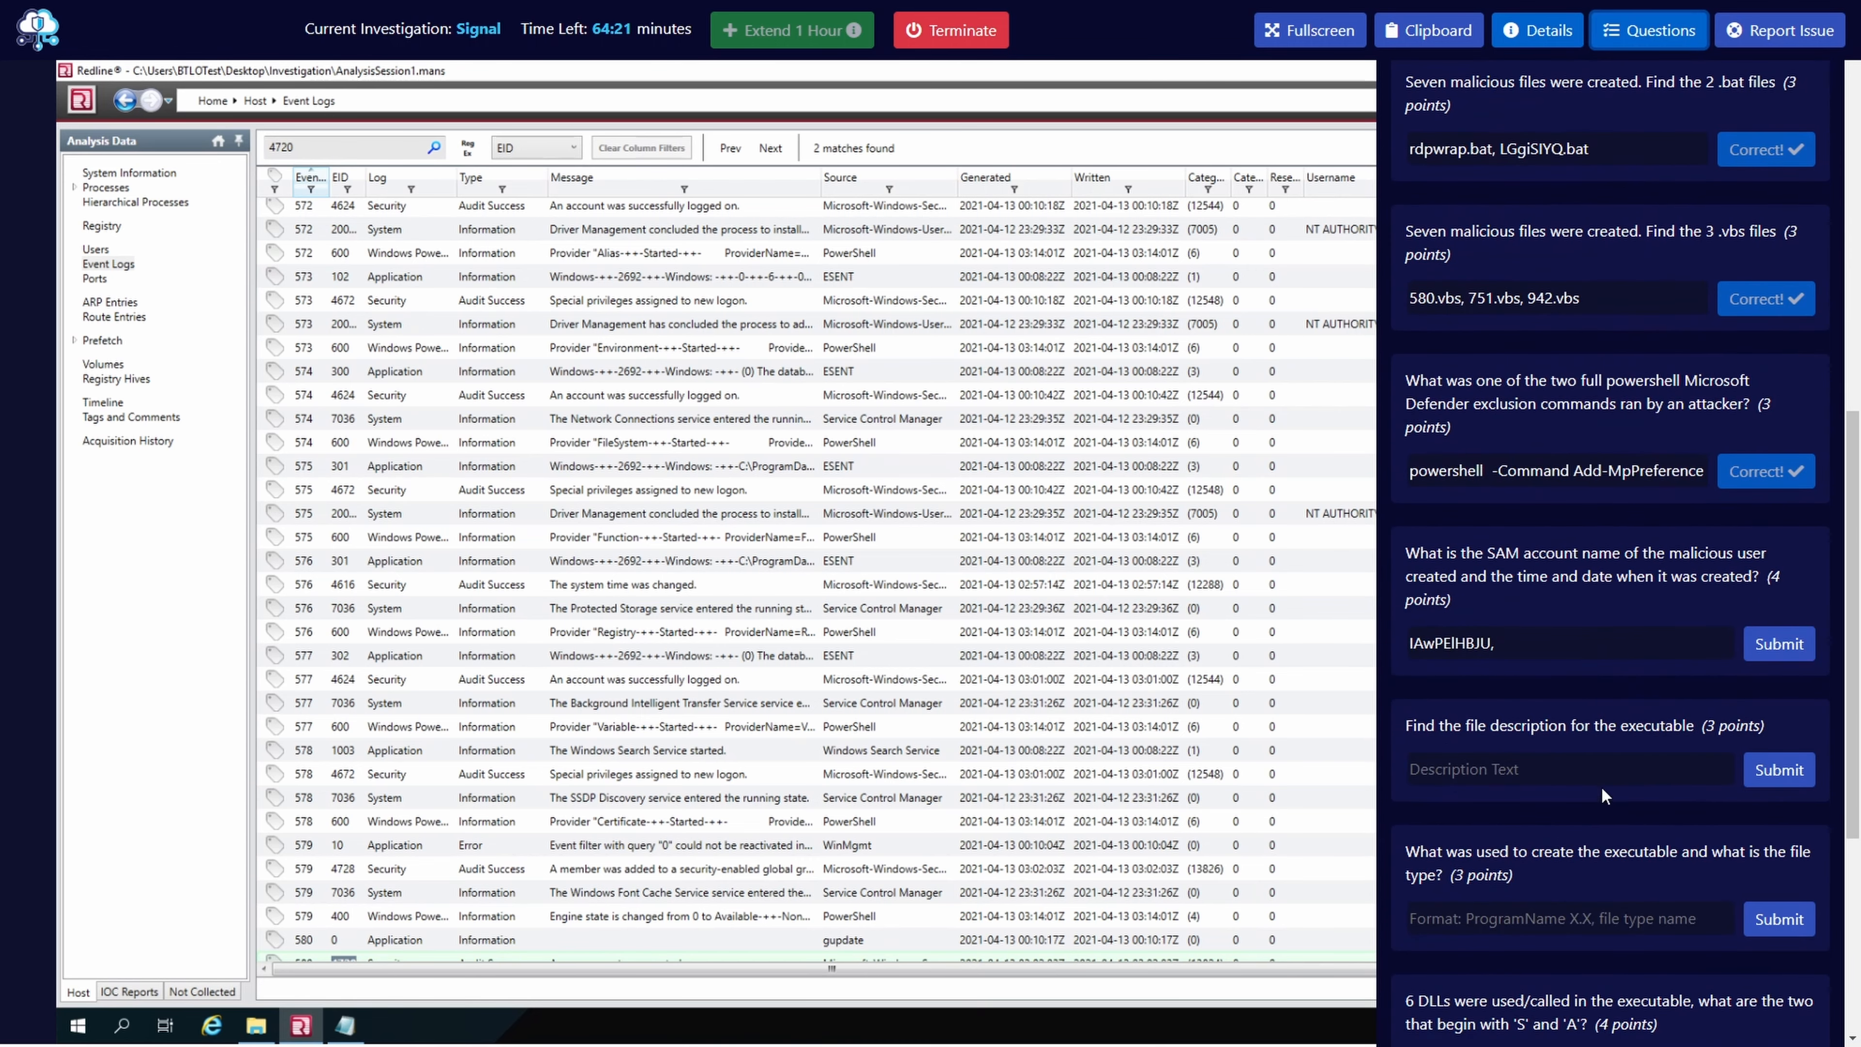
pyautogui.click(1528, 644)
pyautogui.hotkey('ctrl', 'v')
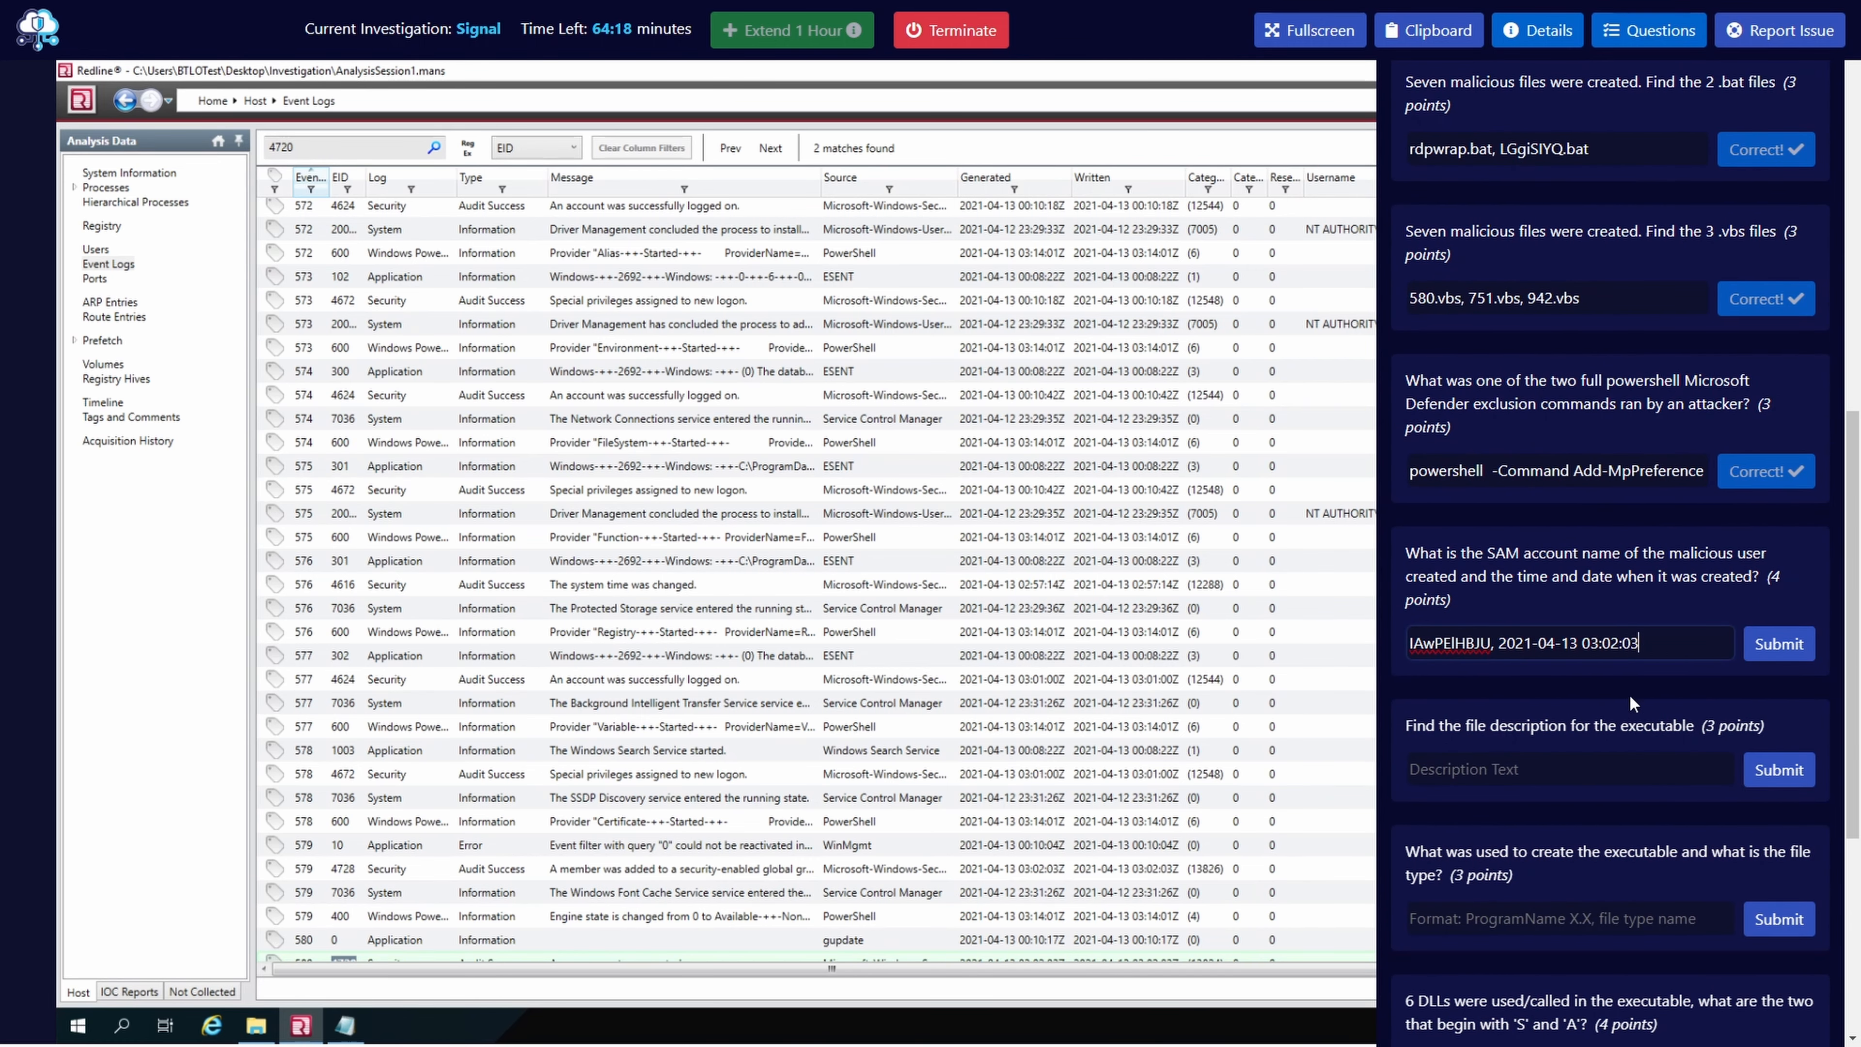
pyautogui.click(1763, 649)
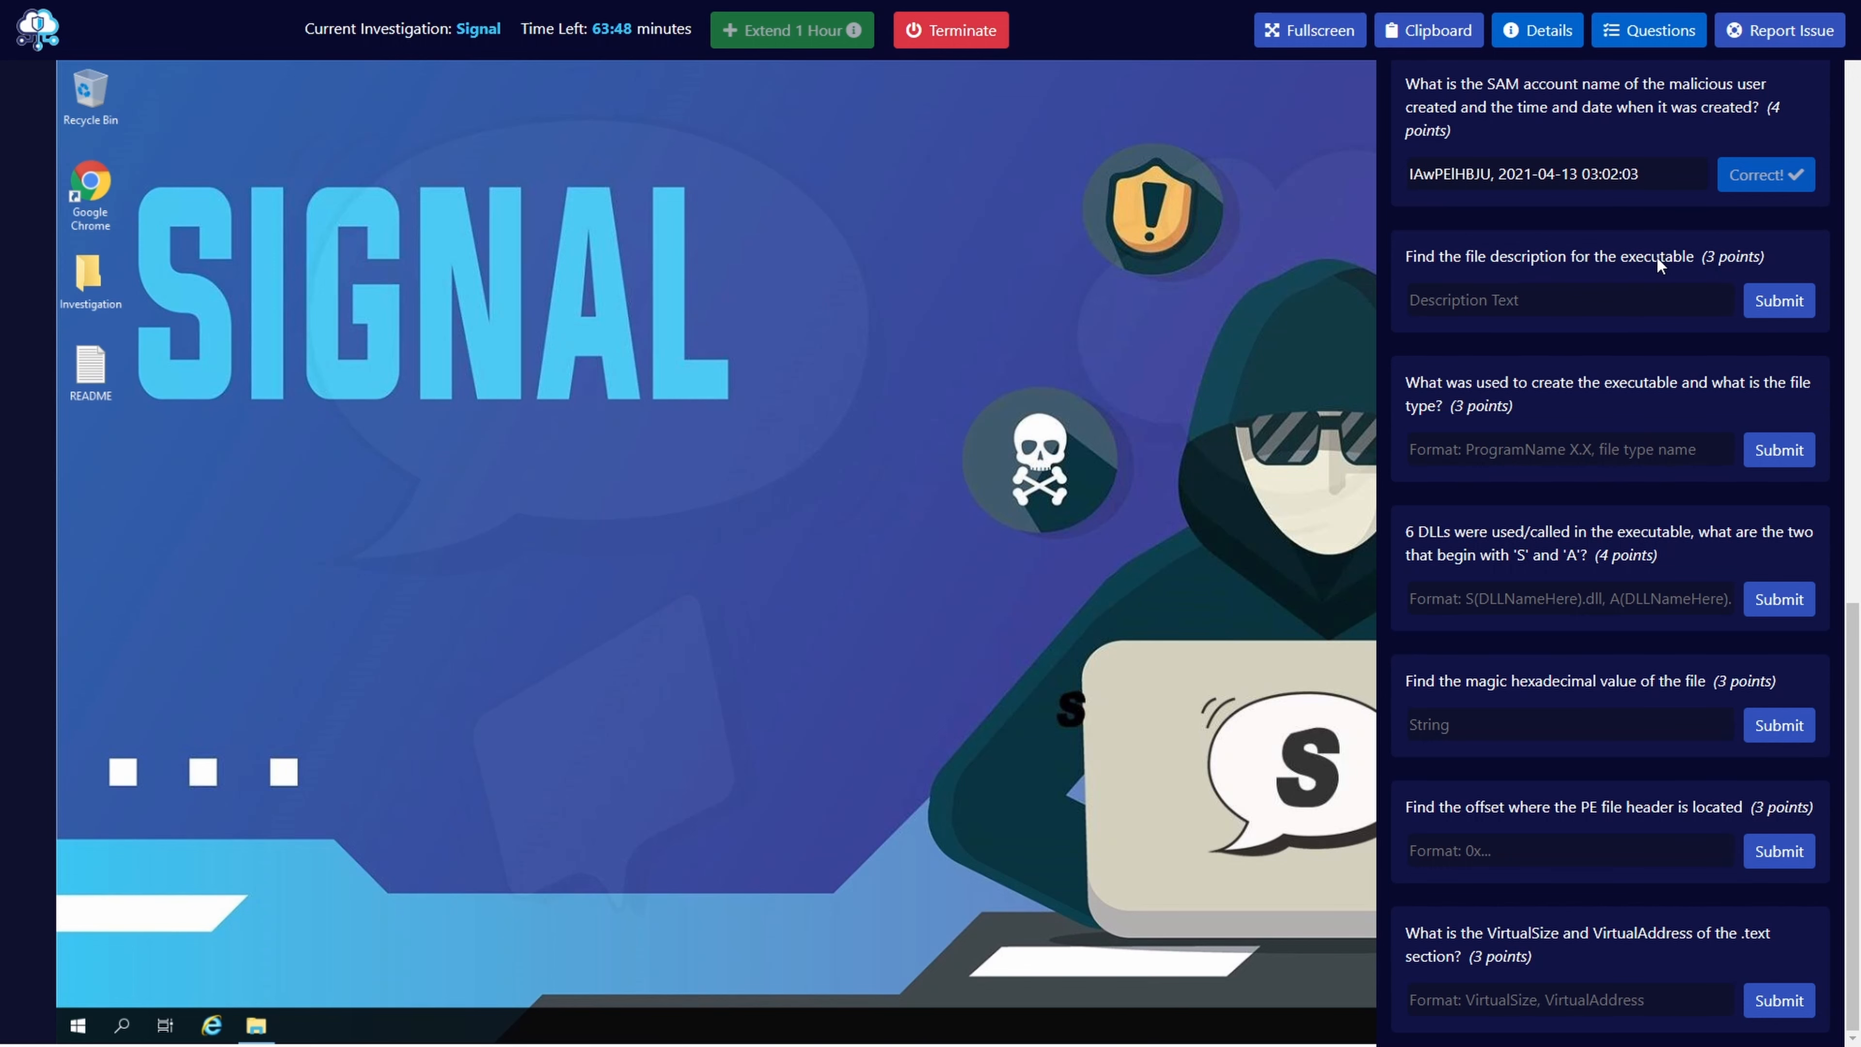
# - Review the scenario in the lab details for what it says about the executable, and close the side panel
pyautogui.scroll(15, 1658, 257)
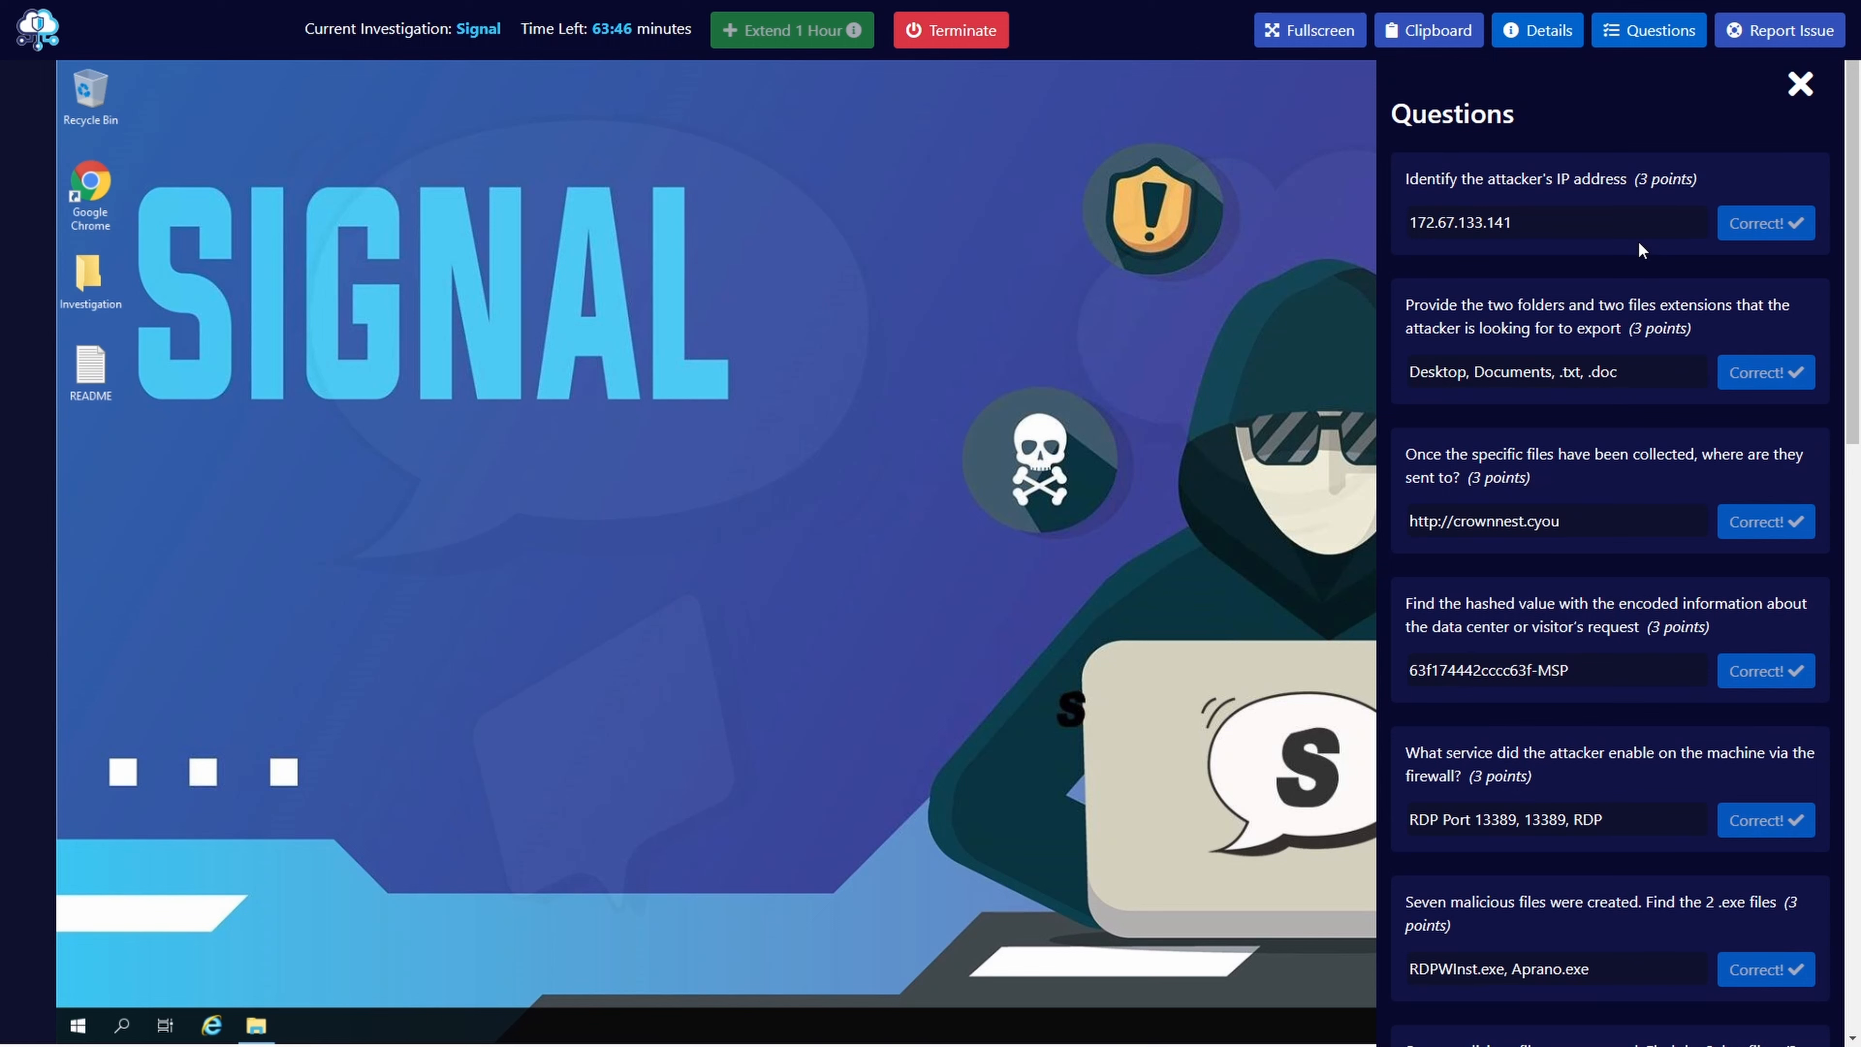
pyautogui.click(1539, 31)
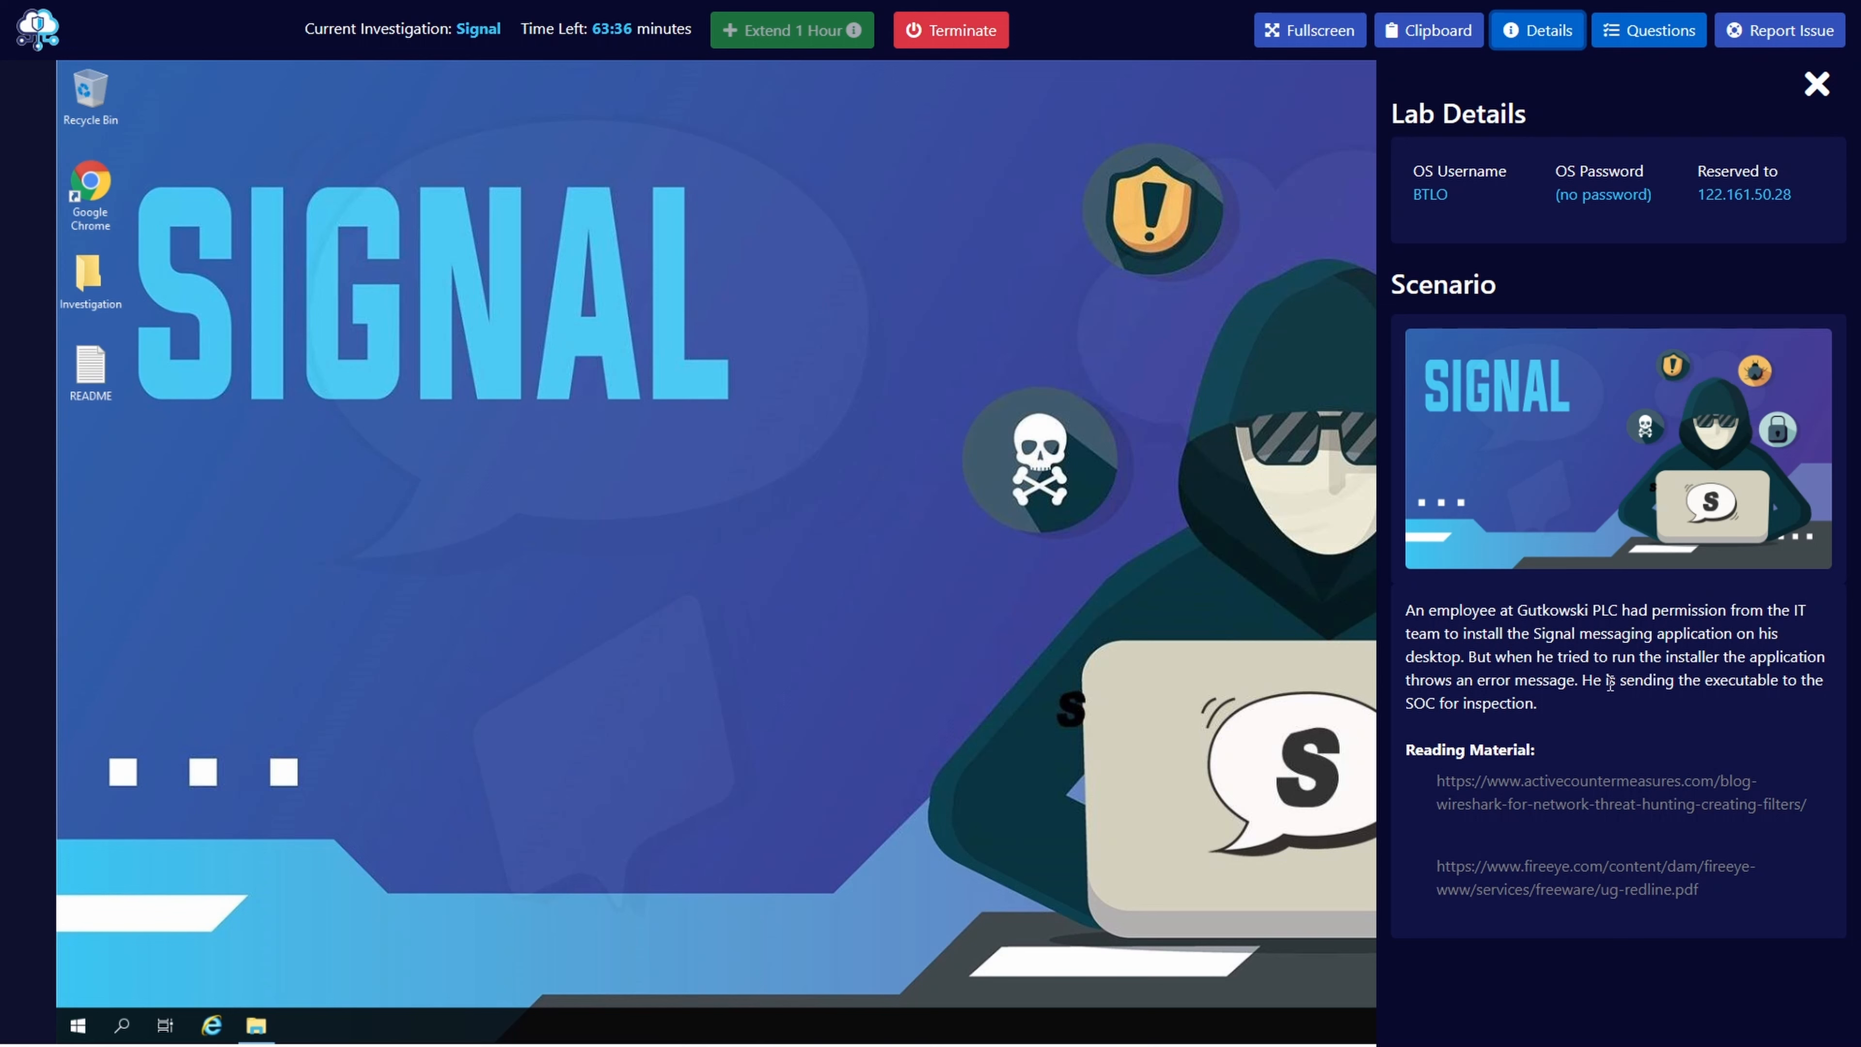
pyautogui.moveTo(1582, 681); pyautogui.dragTo(1588, 708)
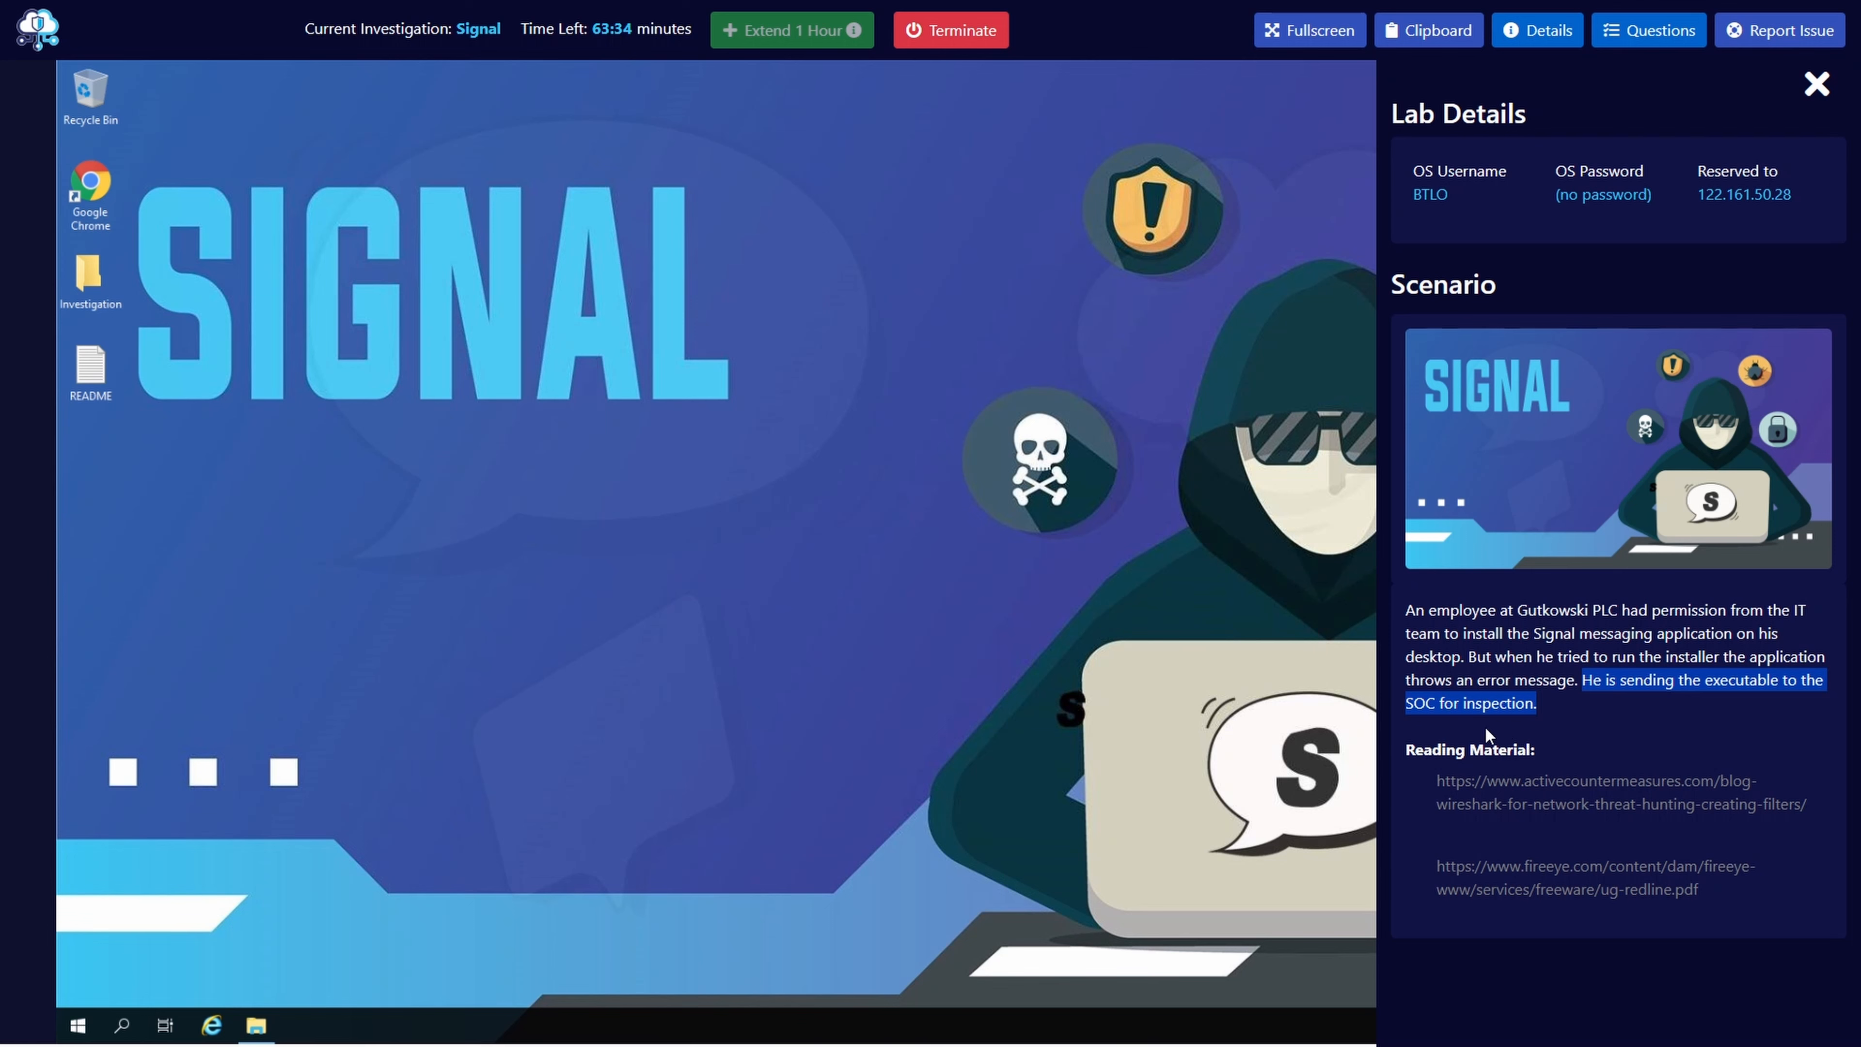
pyautogui.click(1628, 44)
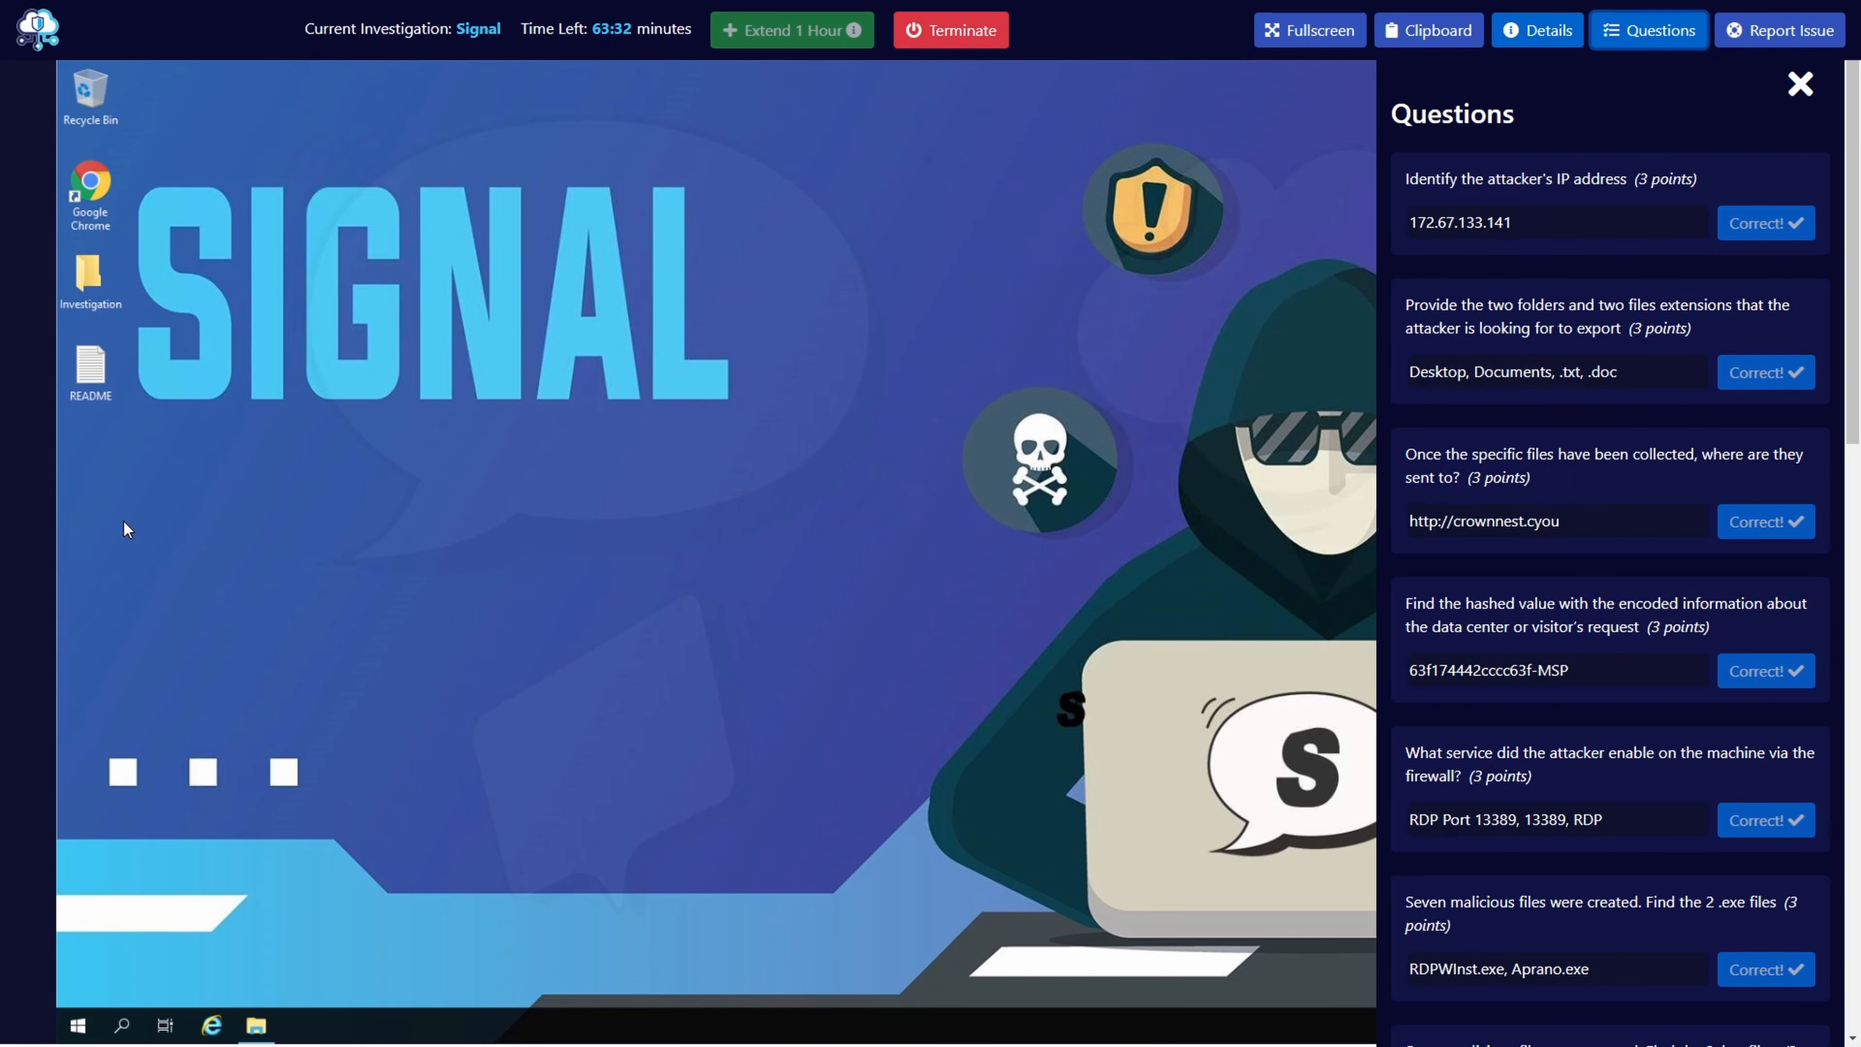
pyautogui.click(1690, 37)
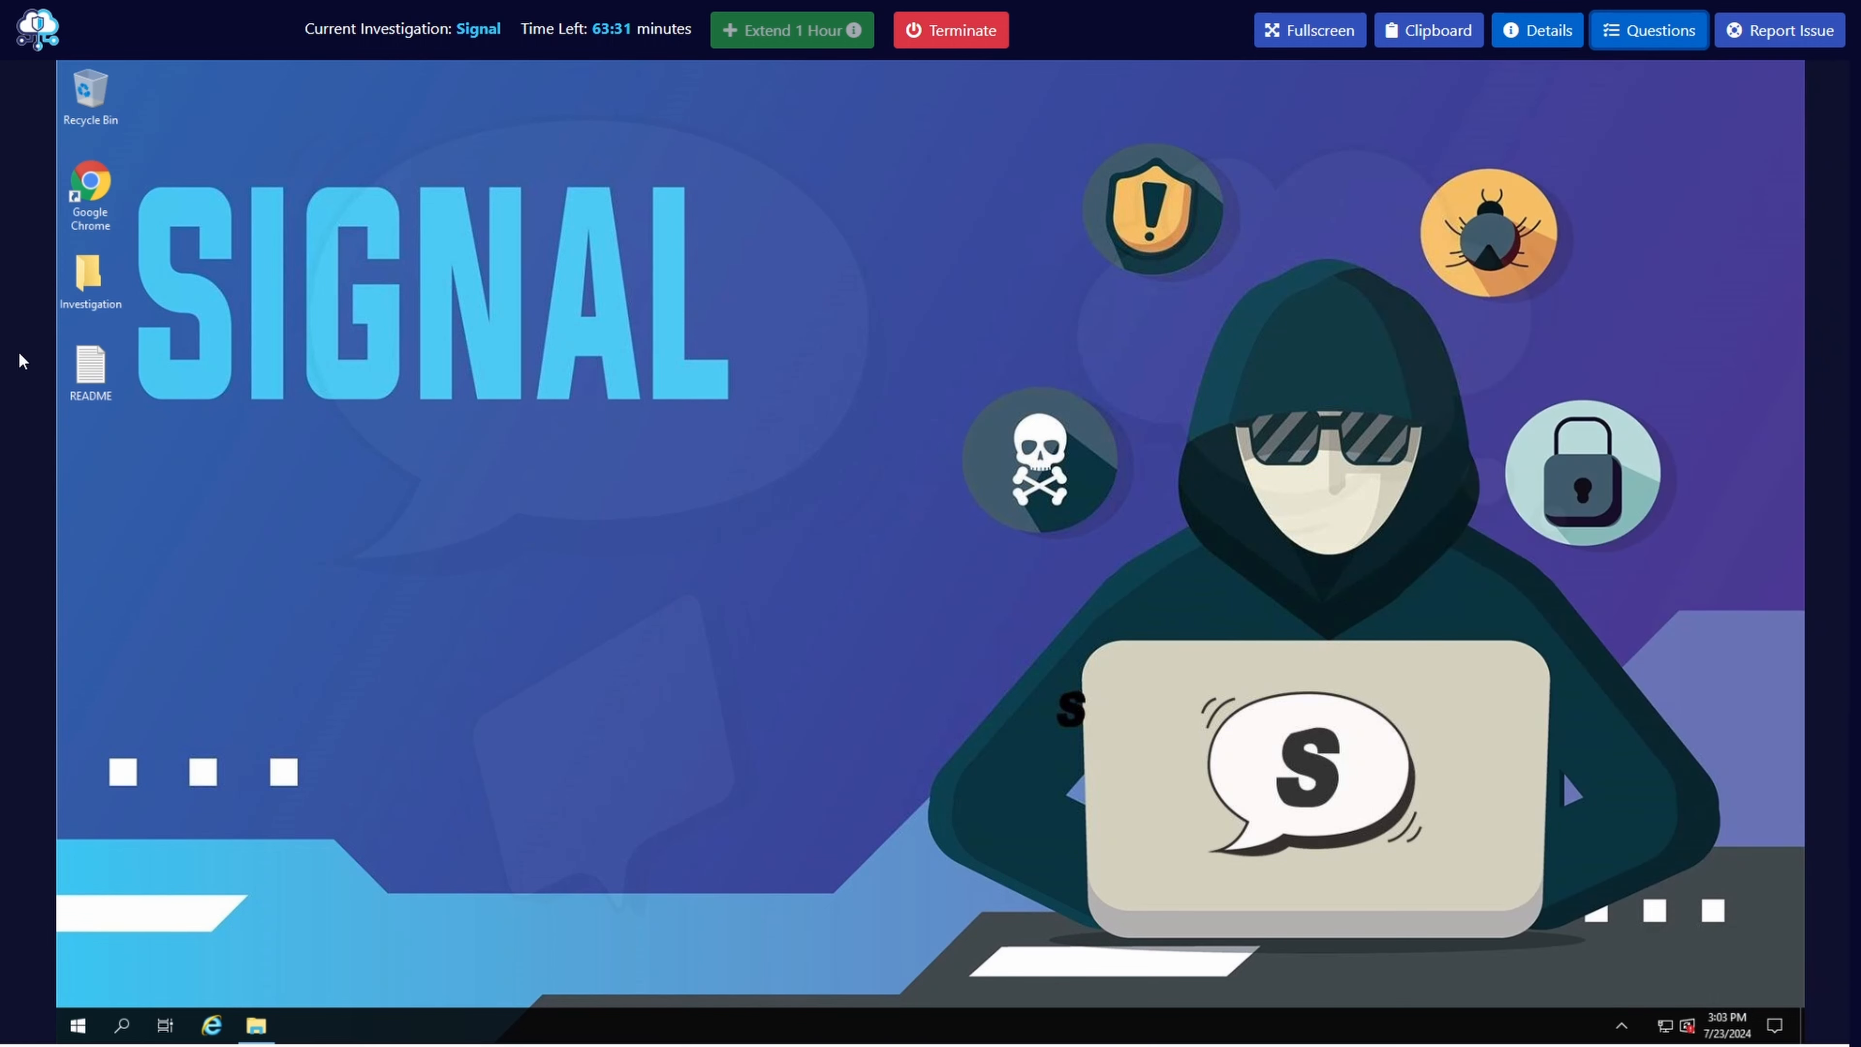
# - Check the Infected folder inside the Investigation folder for the executable and launch CFF Explorer from the CFF_Explorer folder
pyautogui.doubleClick(96, 280)
pyautogui.click(659, 413)
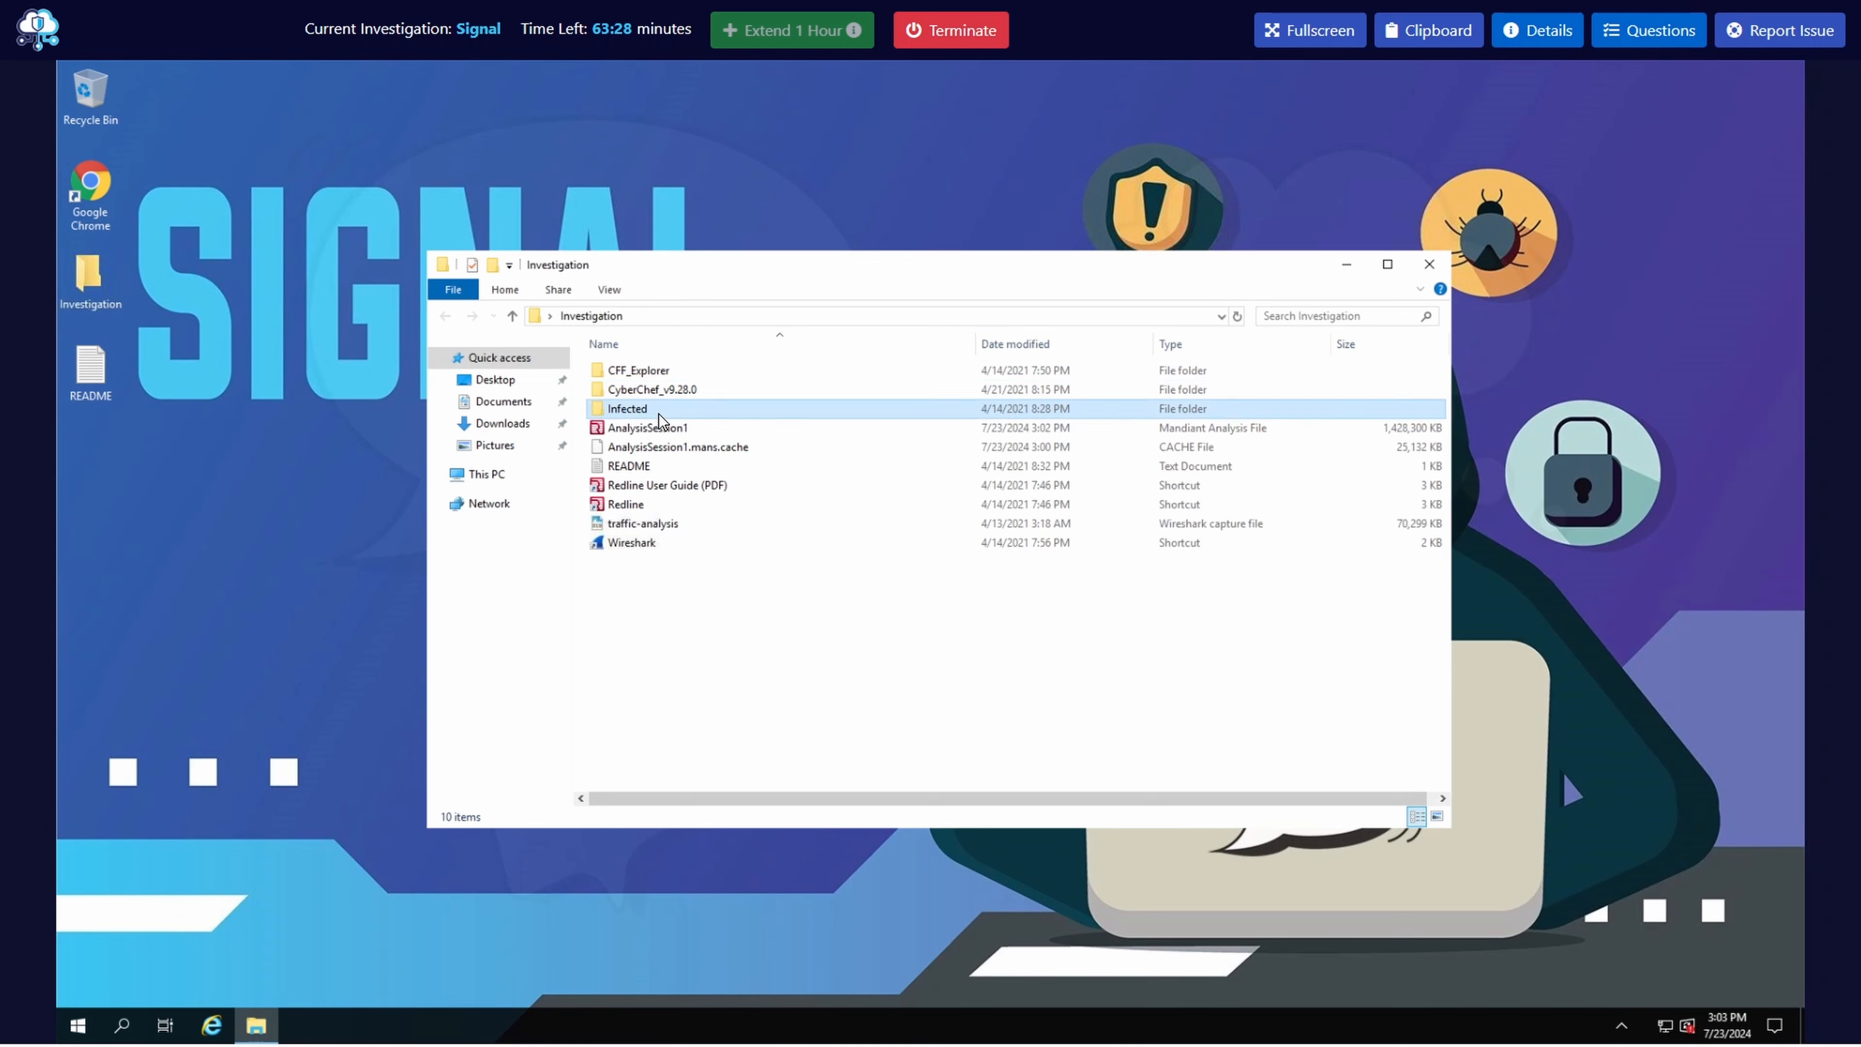
pyautogui.doubleClick(659, 412)
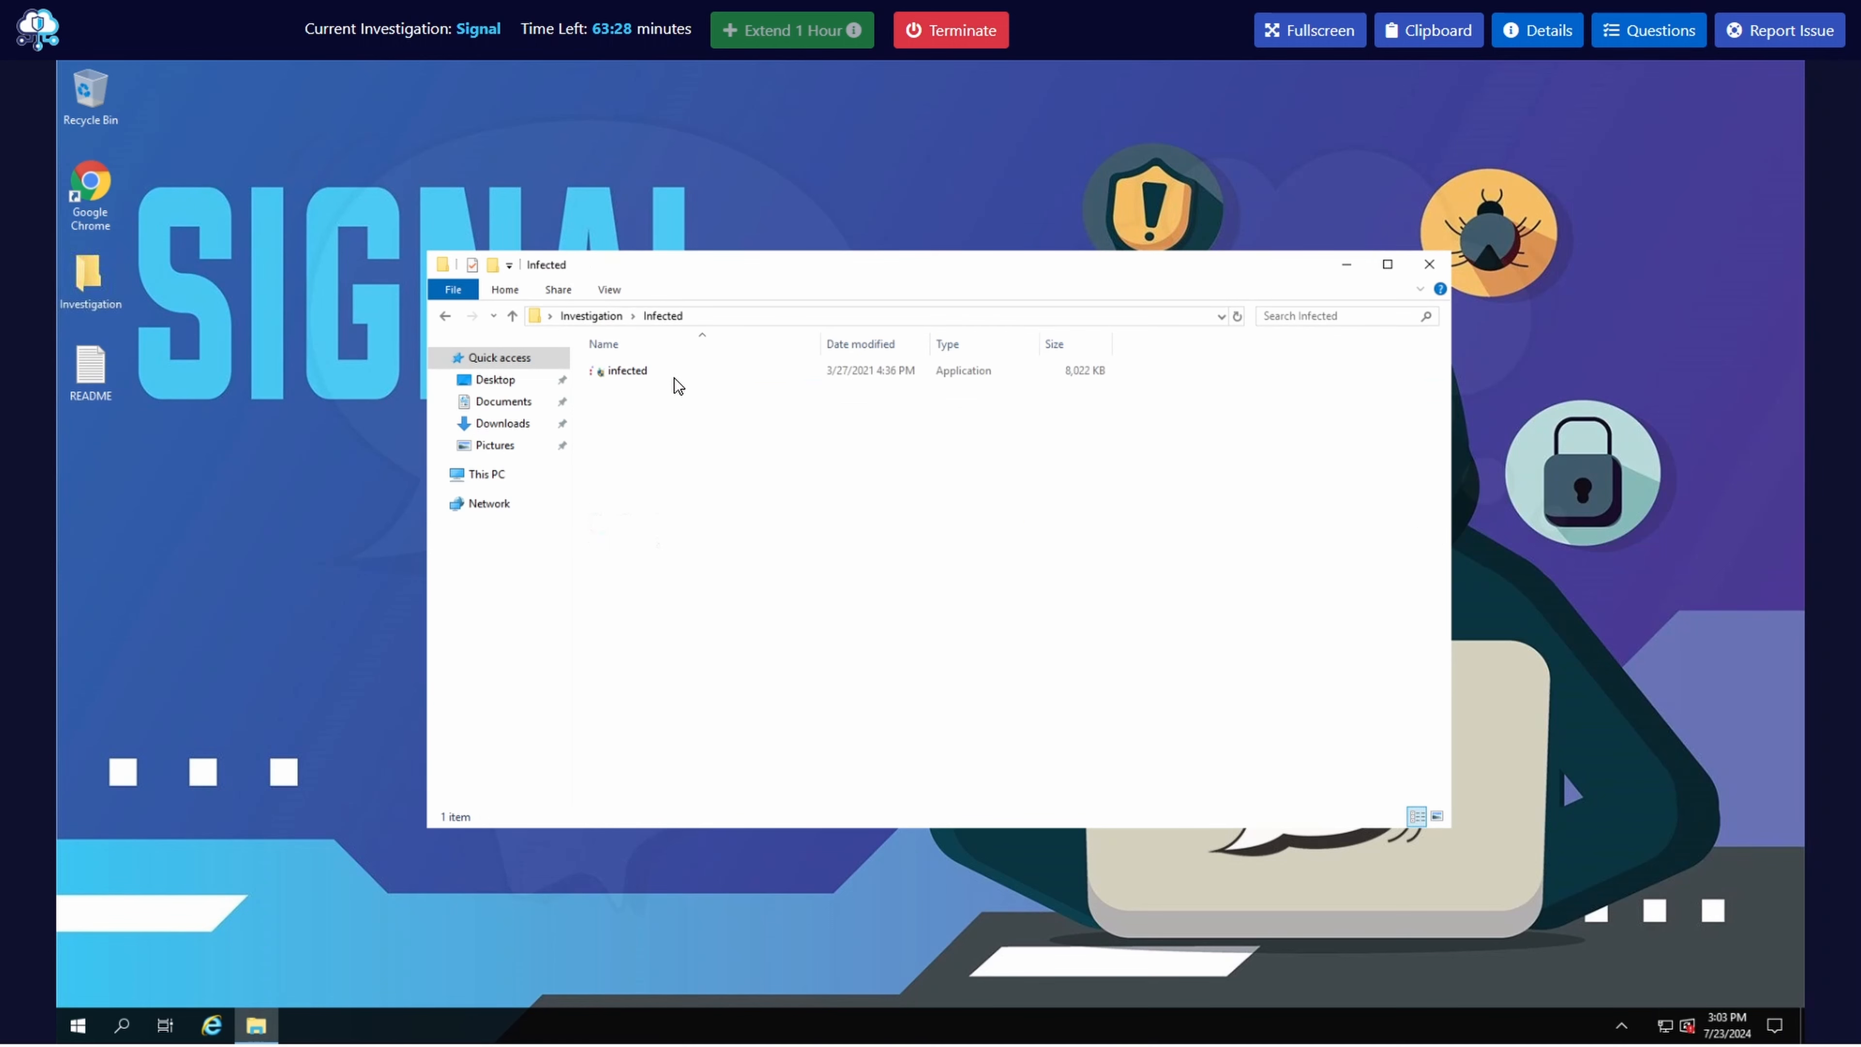
pyautogui.click(604, 320)
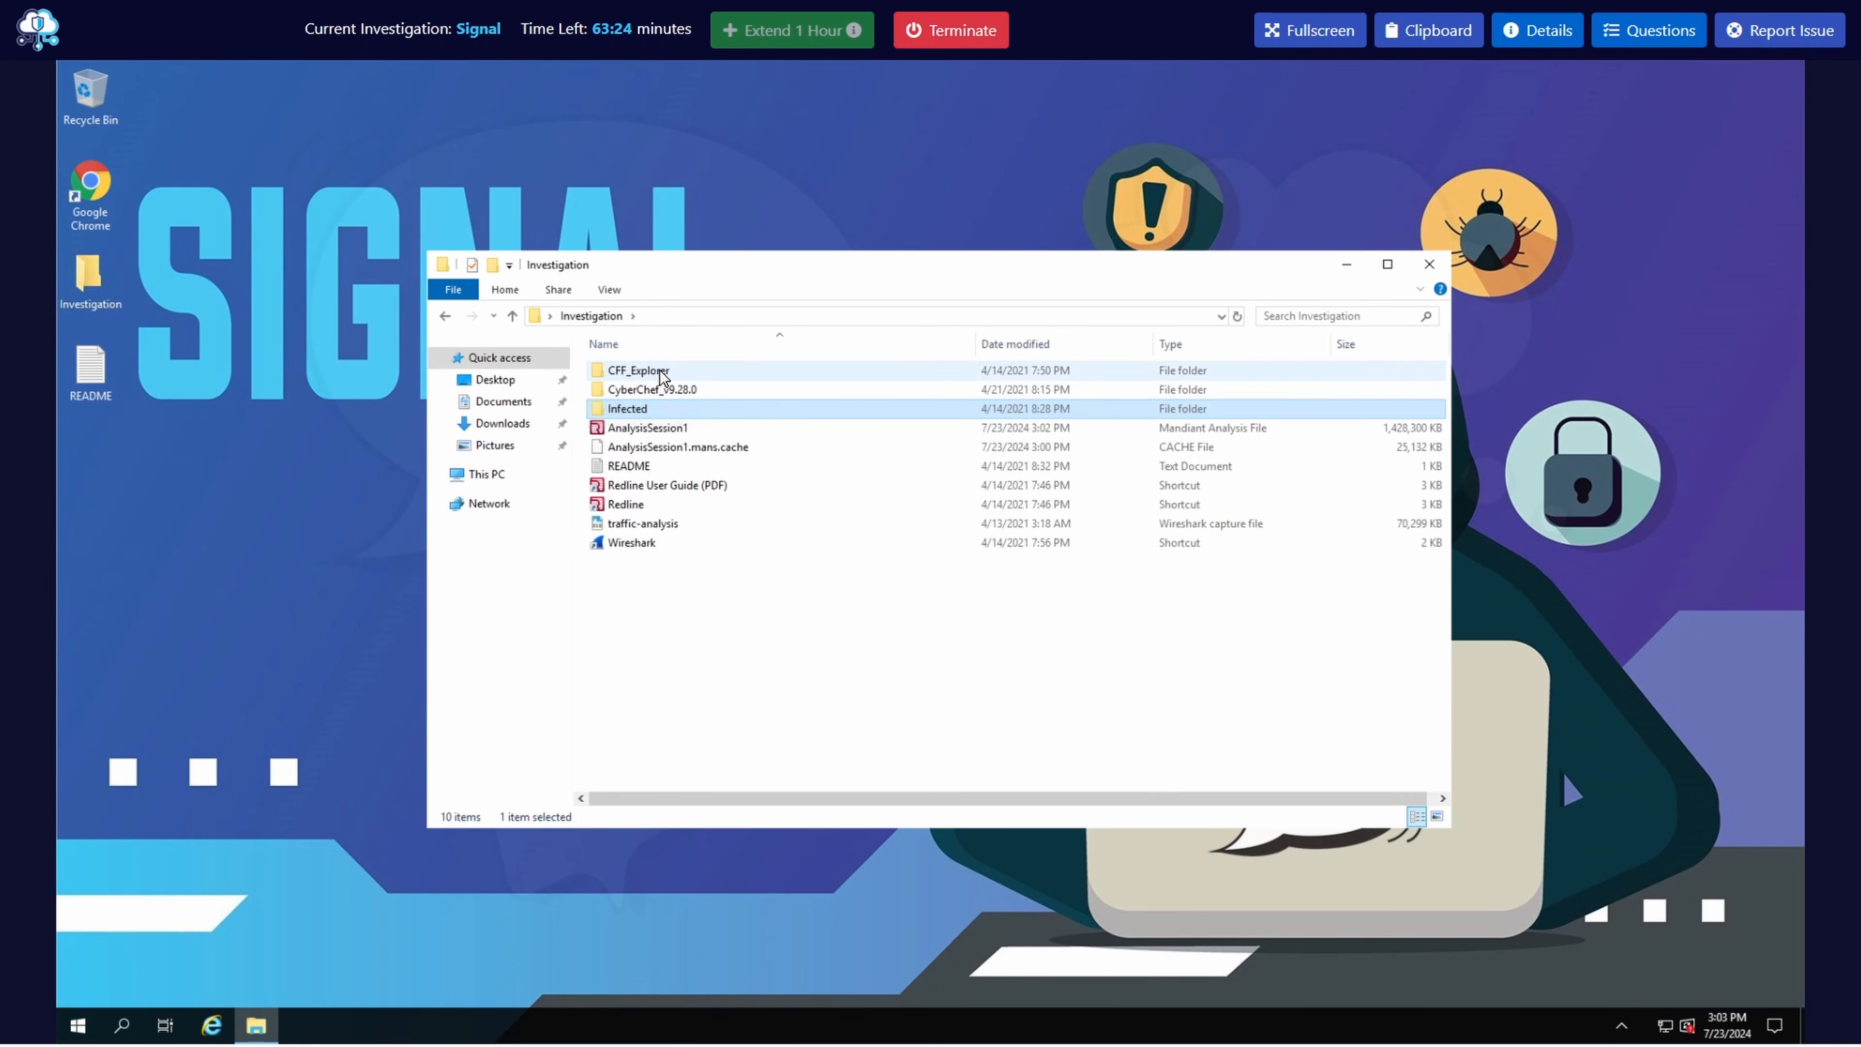
pyautogui.doubleClick(660, 370)
pyautogui.click(675, 445)
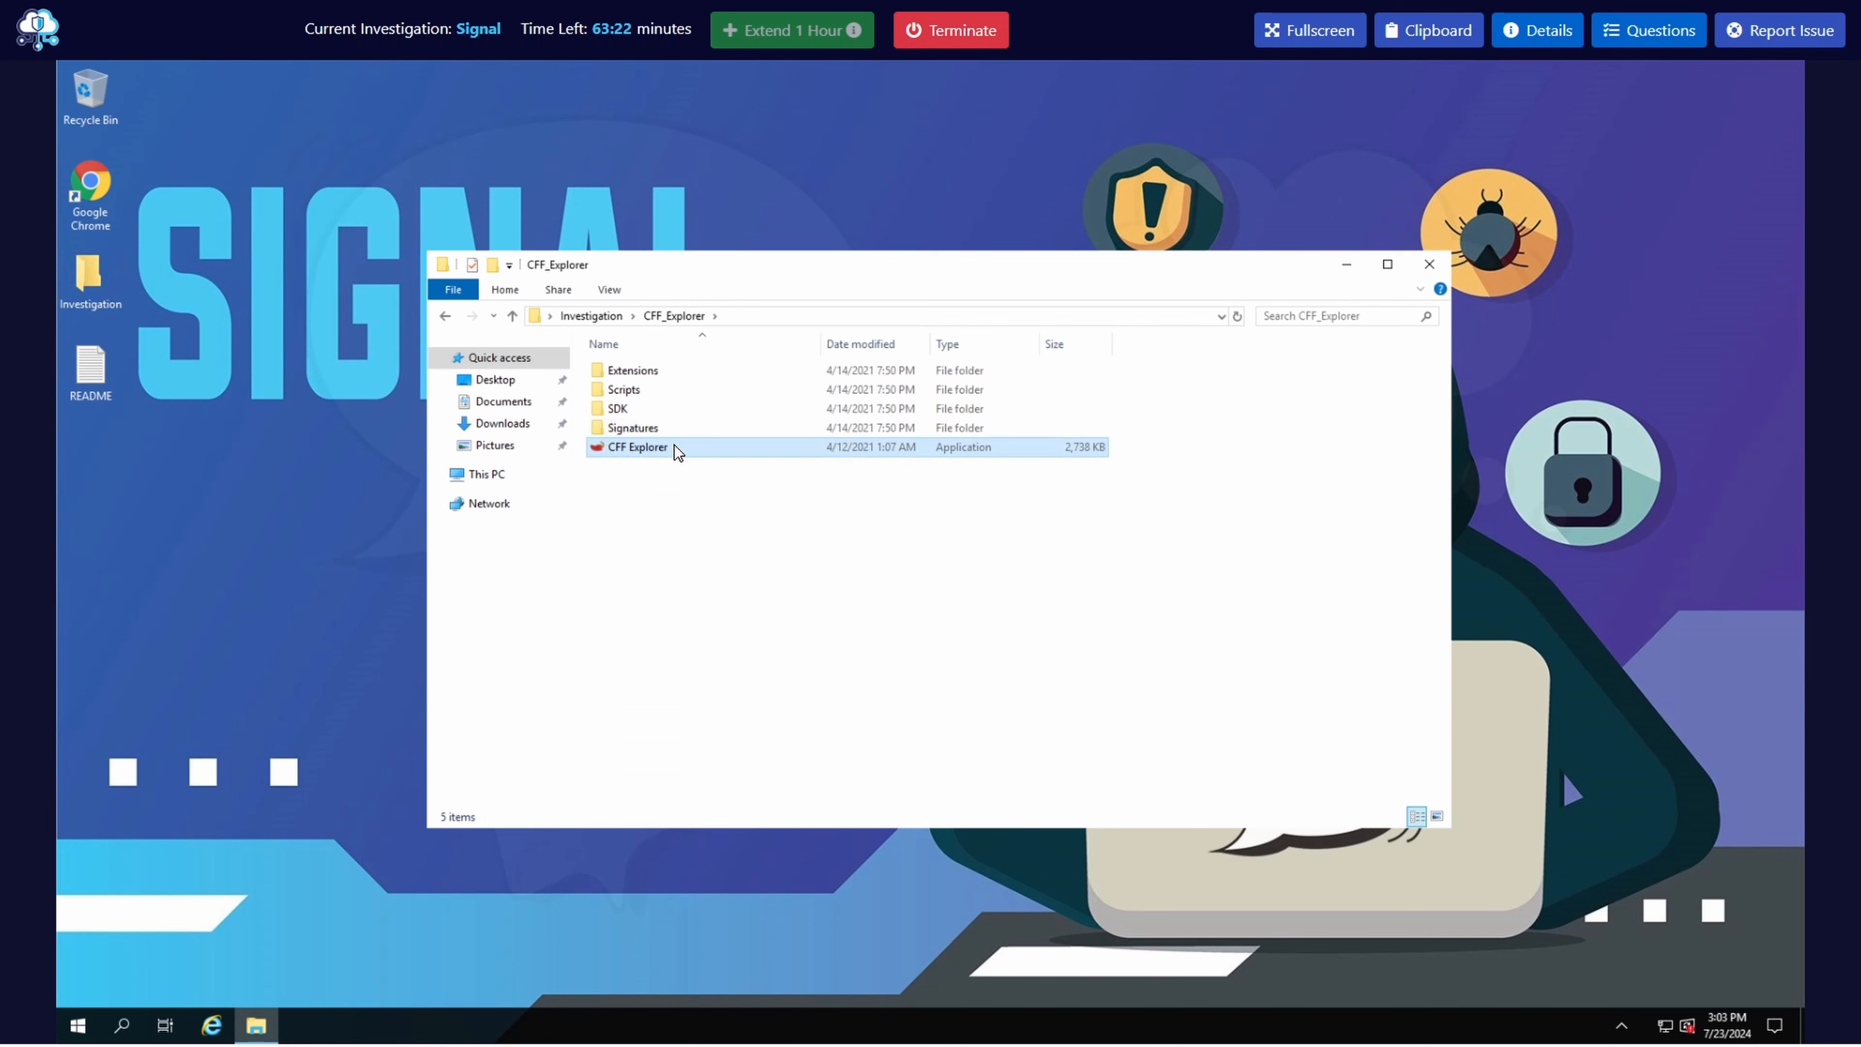
pyautogui.doubleClick(674, 445)
# - Load infected.exe from the Investigation\Infected folder into CFF Explorer and move its window towards the middle of the desktop
pyautogui.click(97, 132)
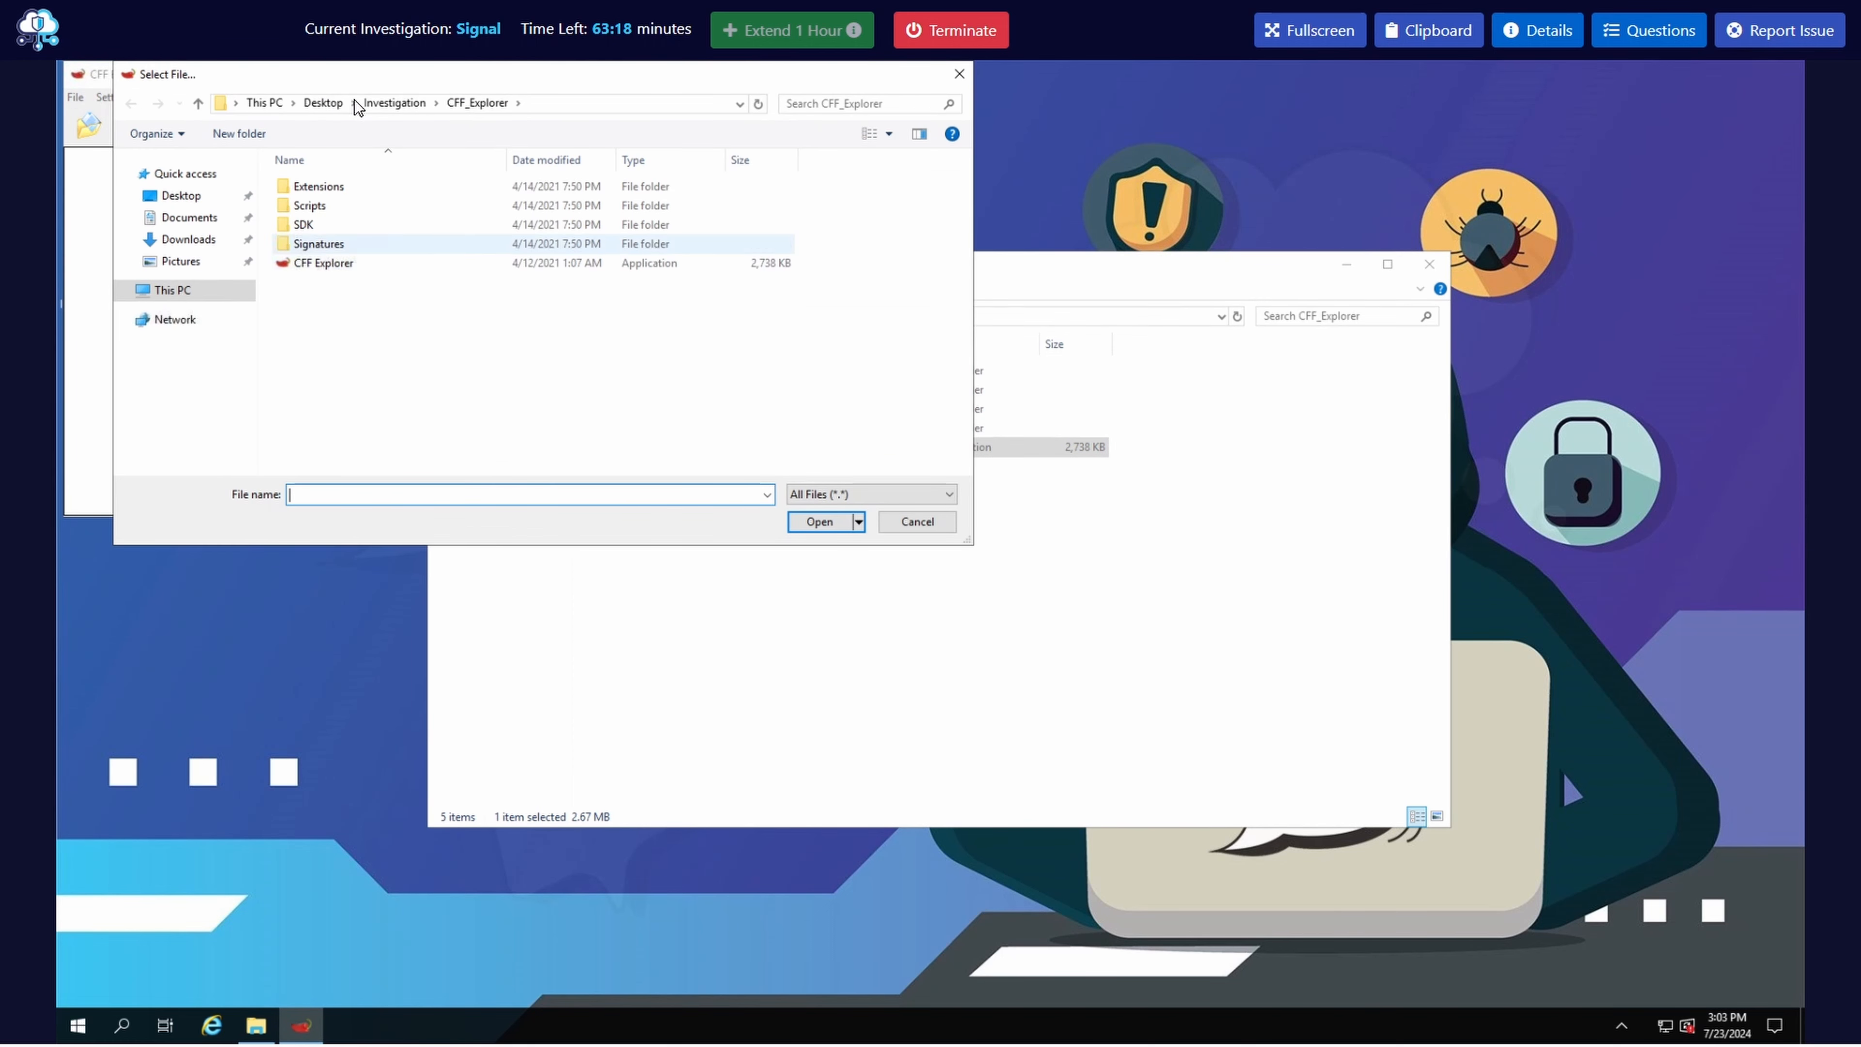
pyautogui.click(373, 104)
pyautogui.doubleClick(317, 225)
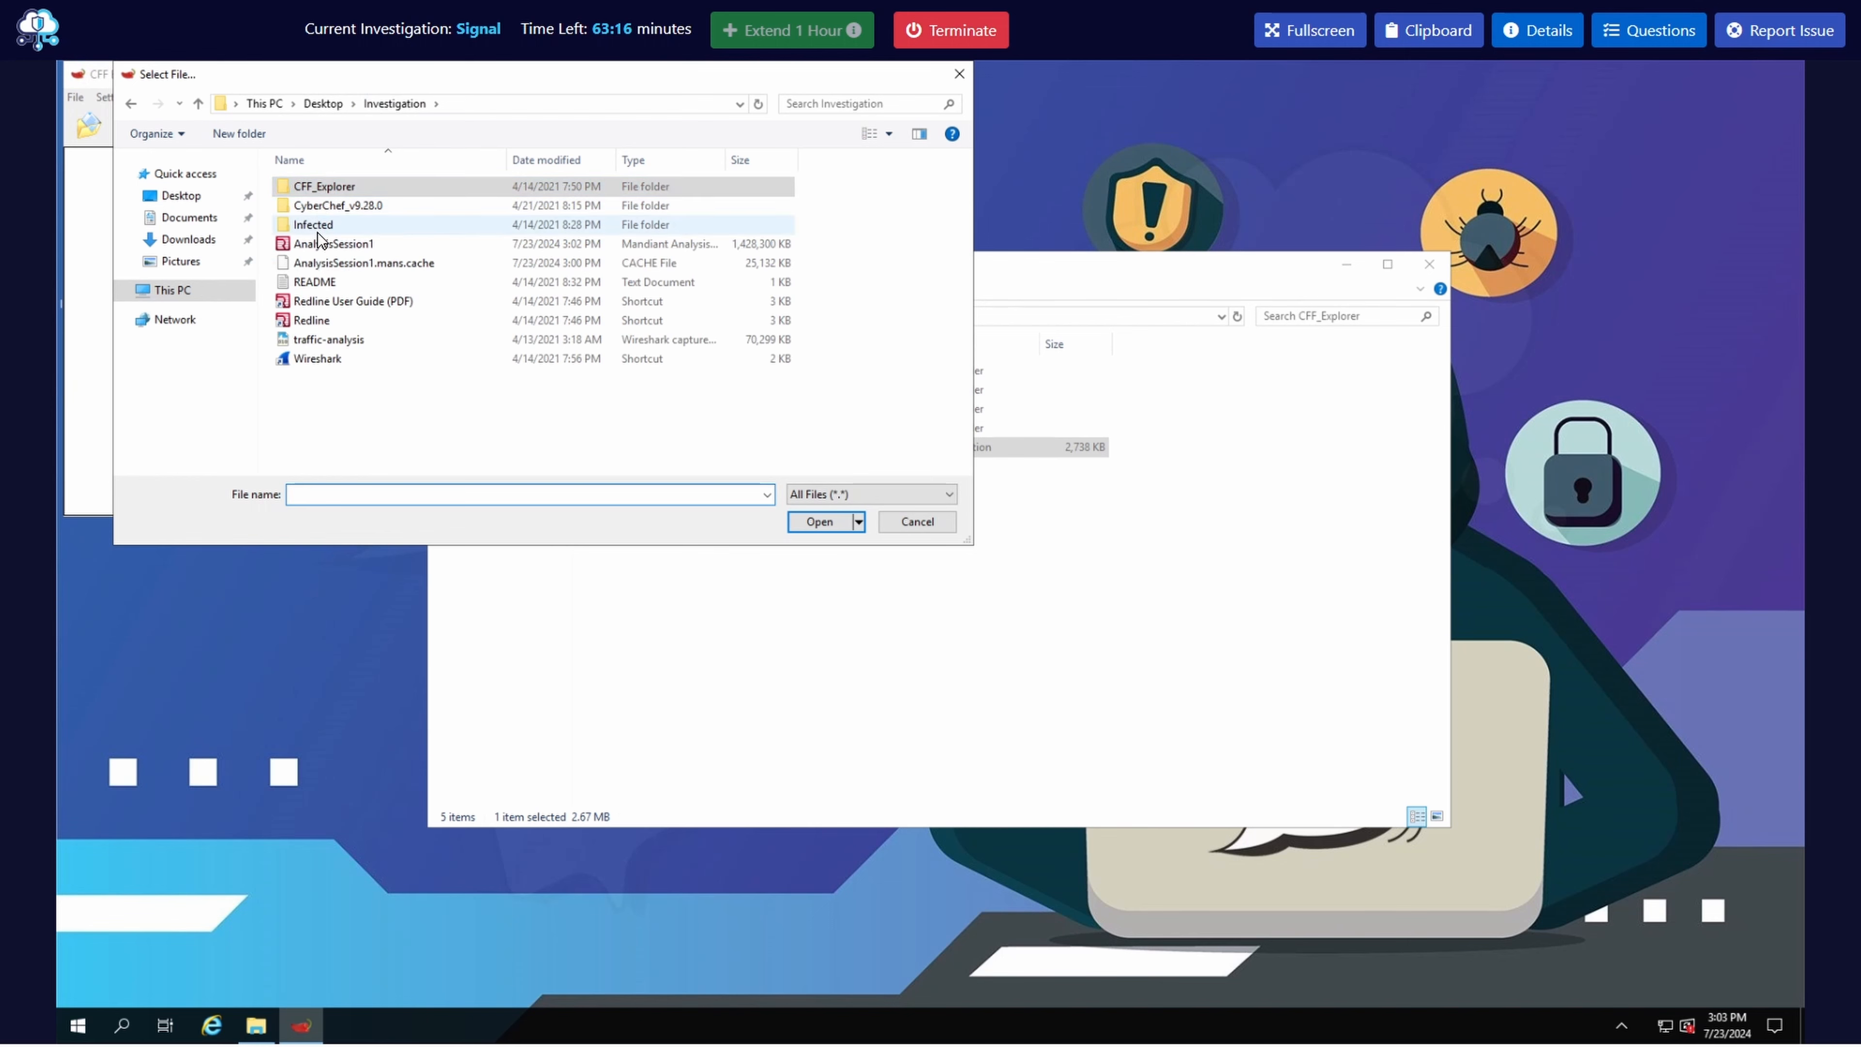
pyautogui.click(315, 186)
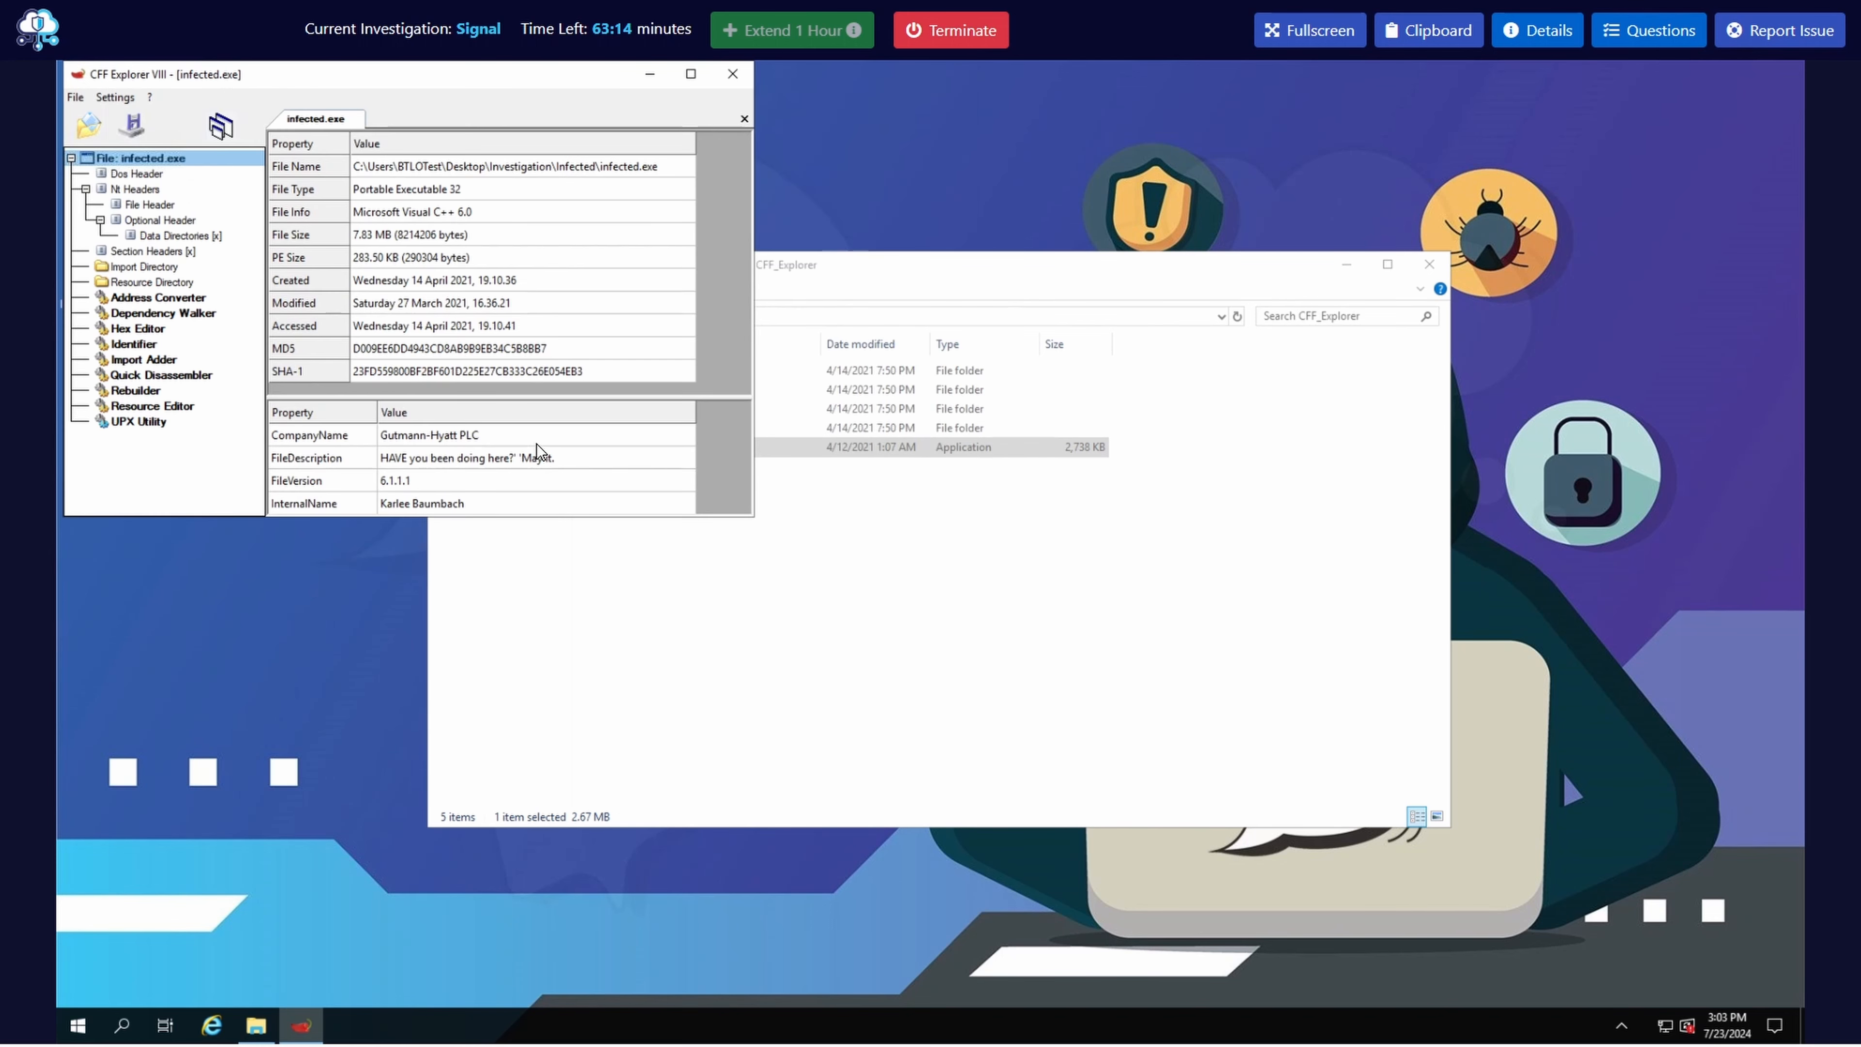
pyautogui.moveTo(578, 77); pyautogui.dragTo(980, 631)
# - Copy the FileDescription value of infected.exe and submit it as the answer to the executable's file description question
pyautogui.click(1686, 33)
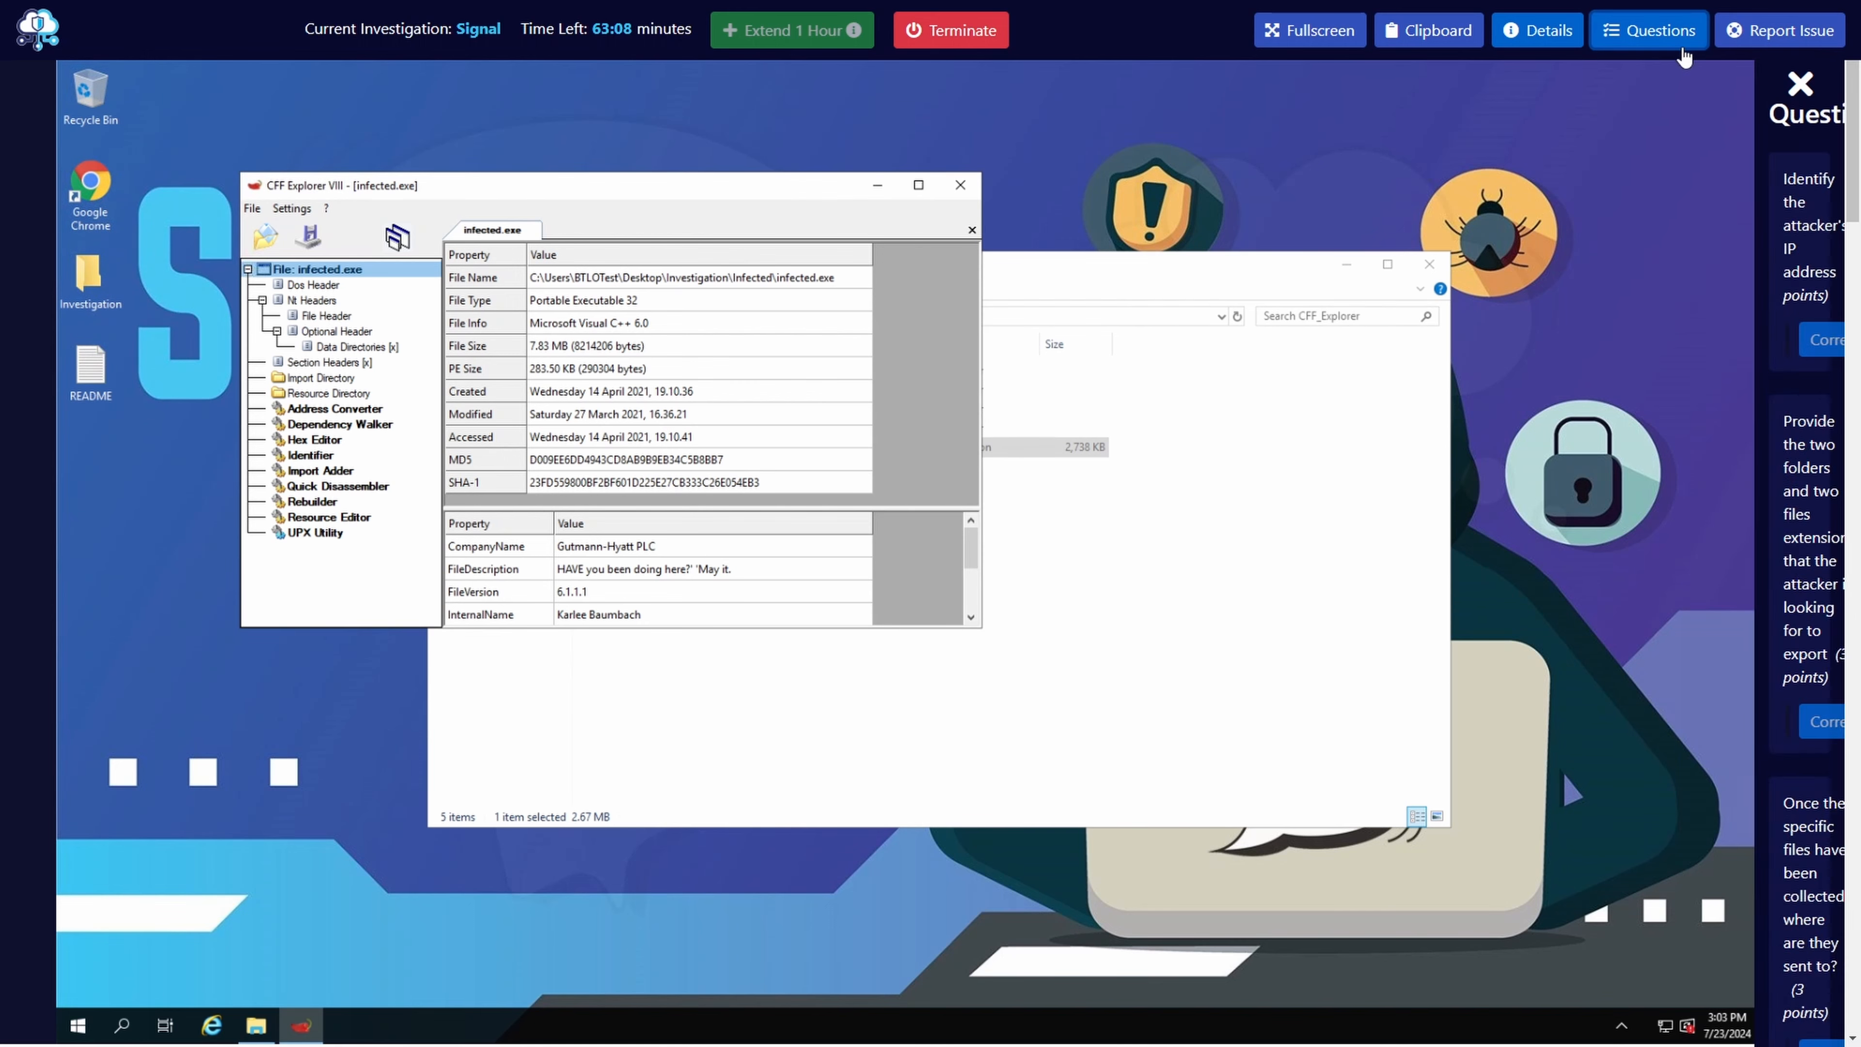
pyautogui.scroll(-8, 1517, 734)
pyautogui.scroll(-8, 1515, 736)
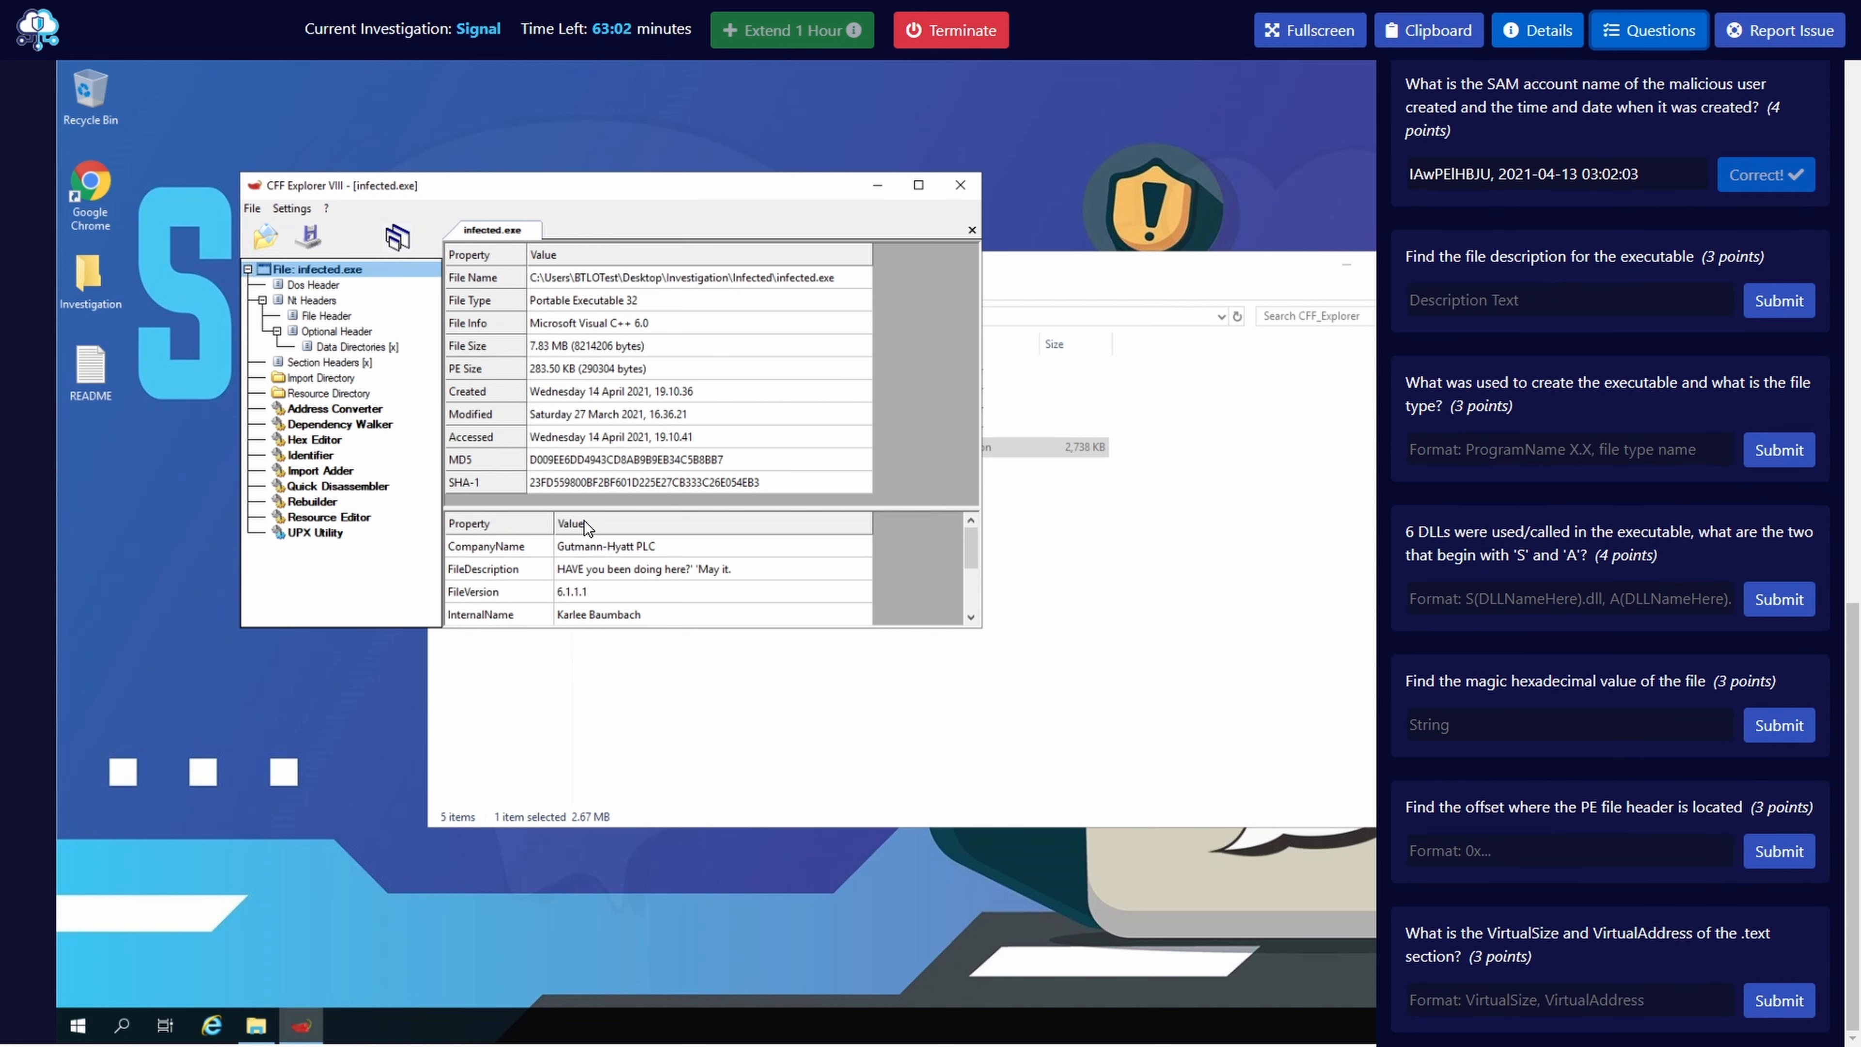
pyautogui.click(586, 571)
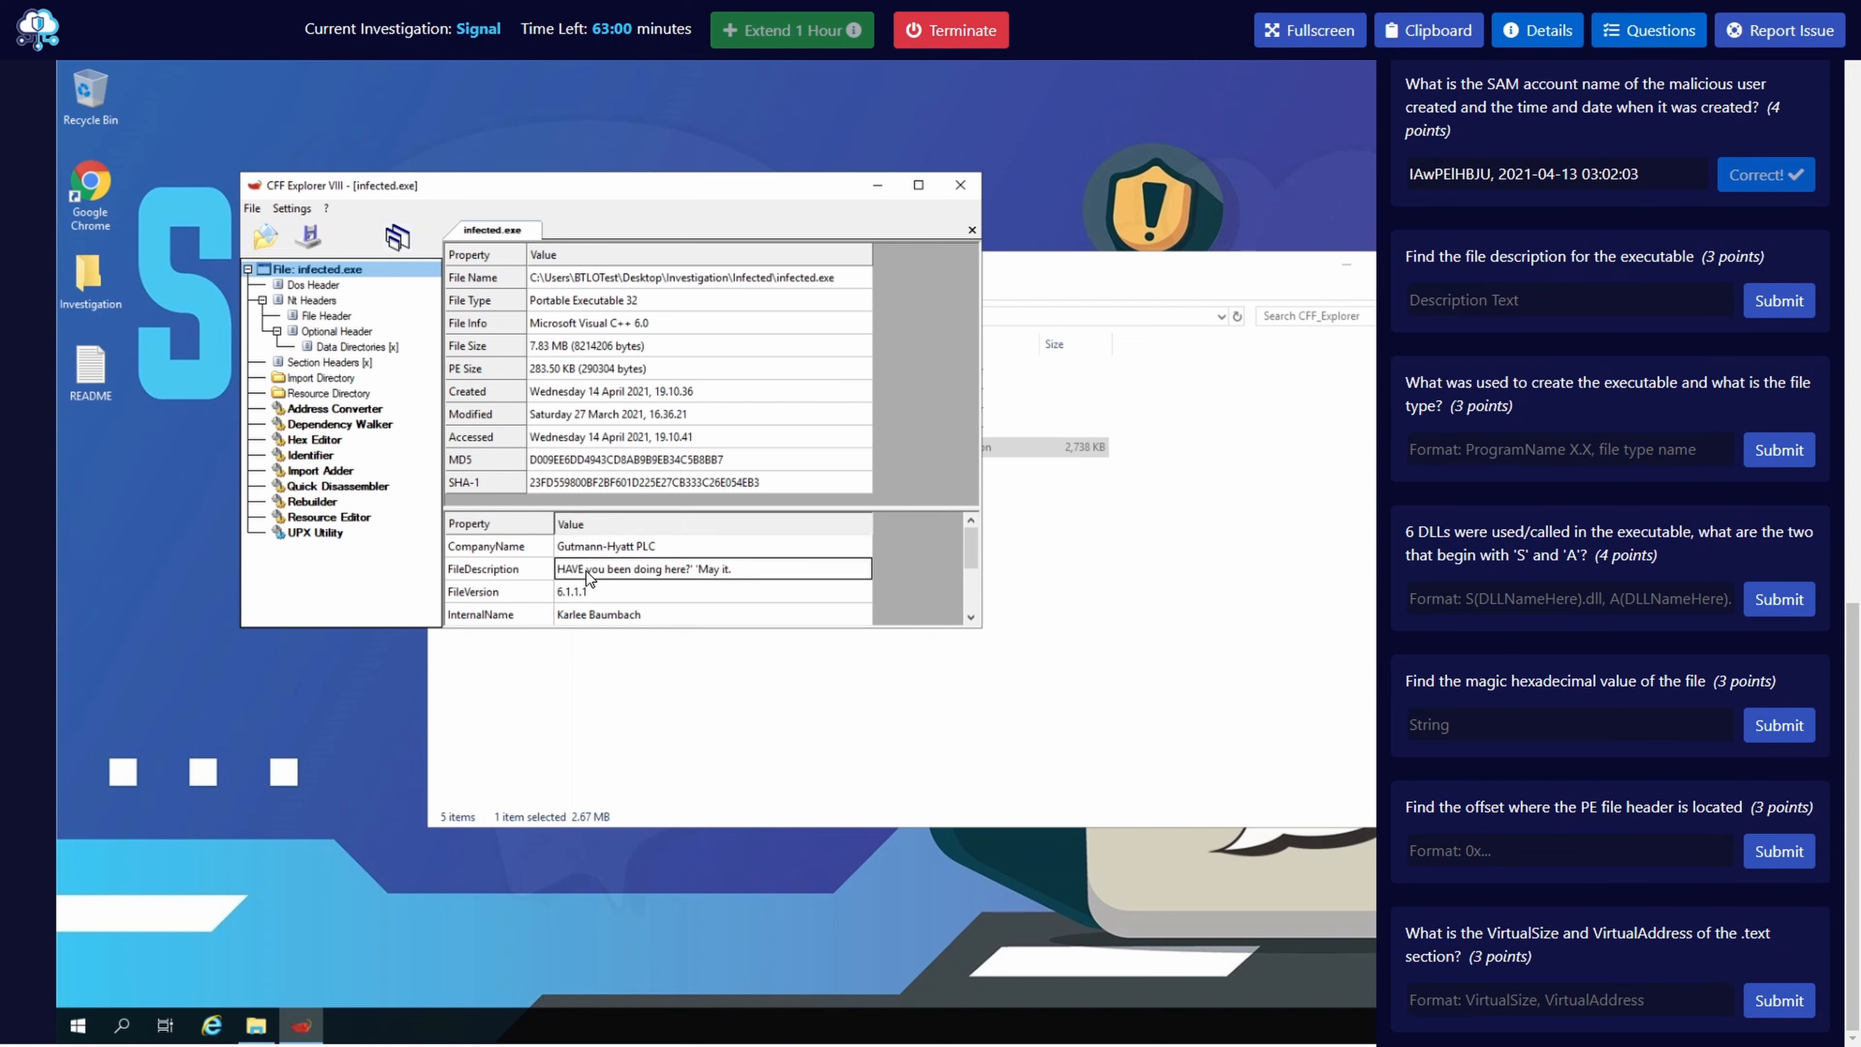
pyautogui.click(725, 571)
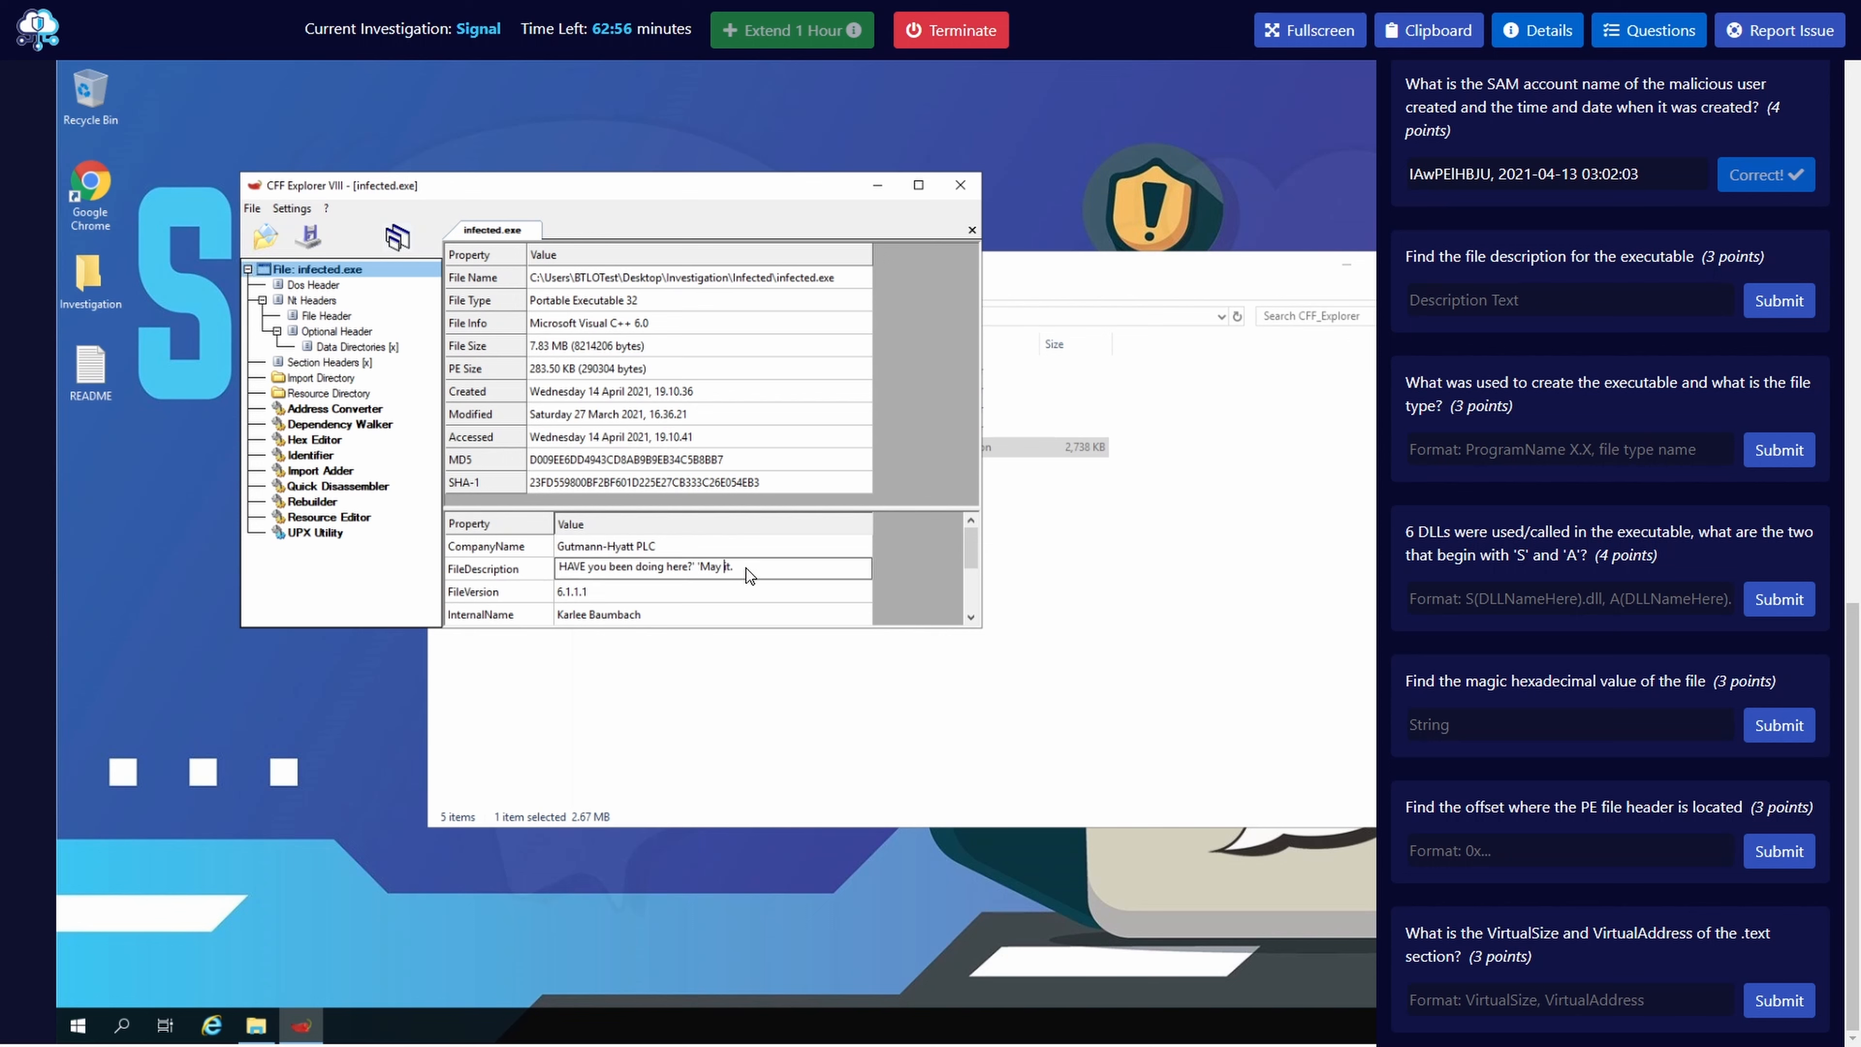
pyautogui.hotkey('ctrl', 'a')
pyautogui.hotkey('ctrl', 'c')
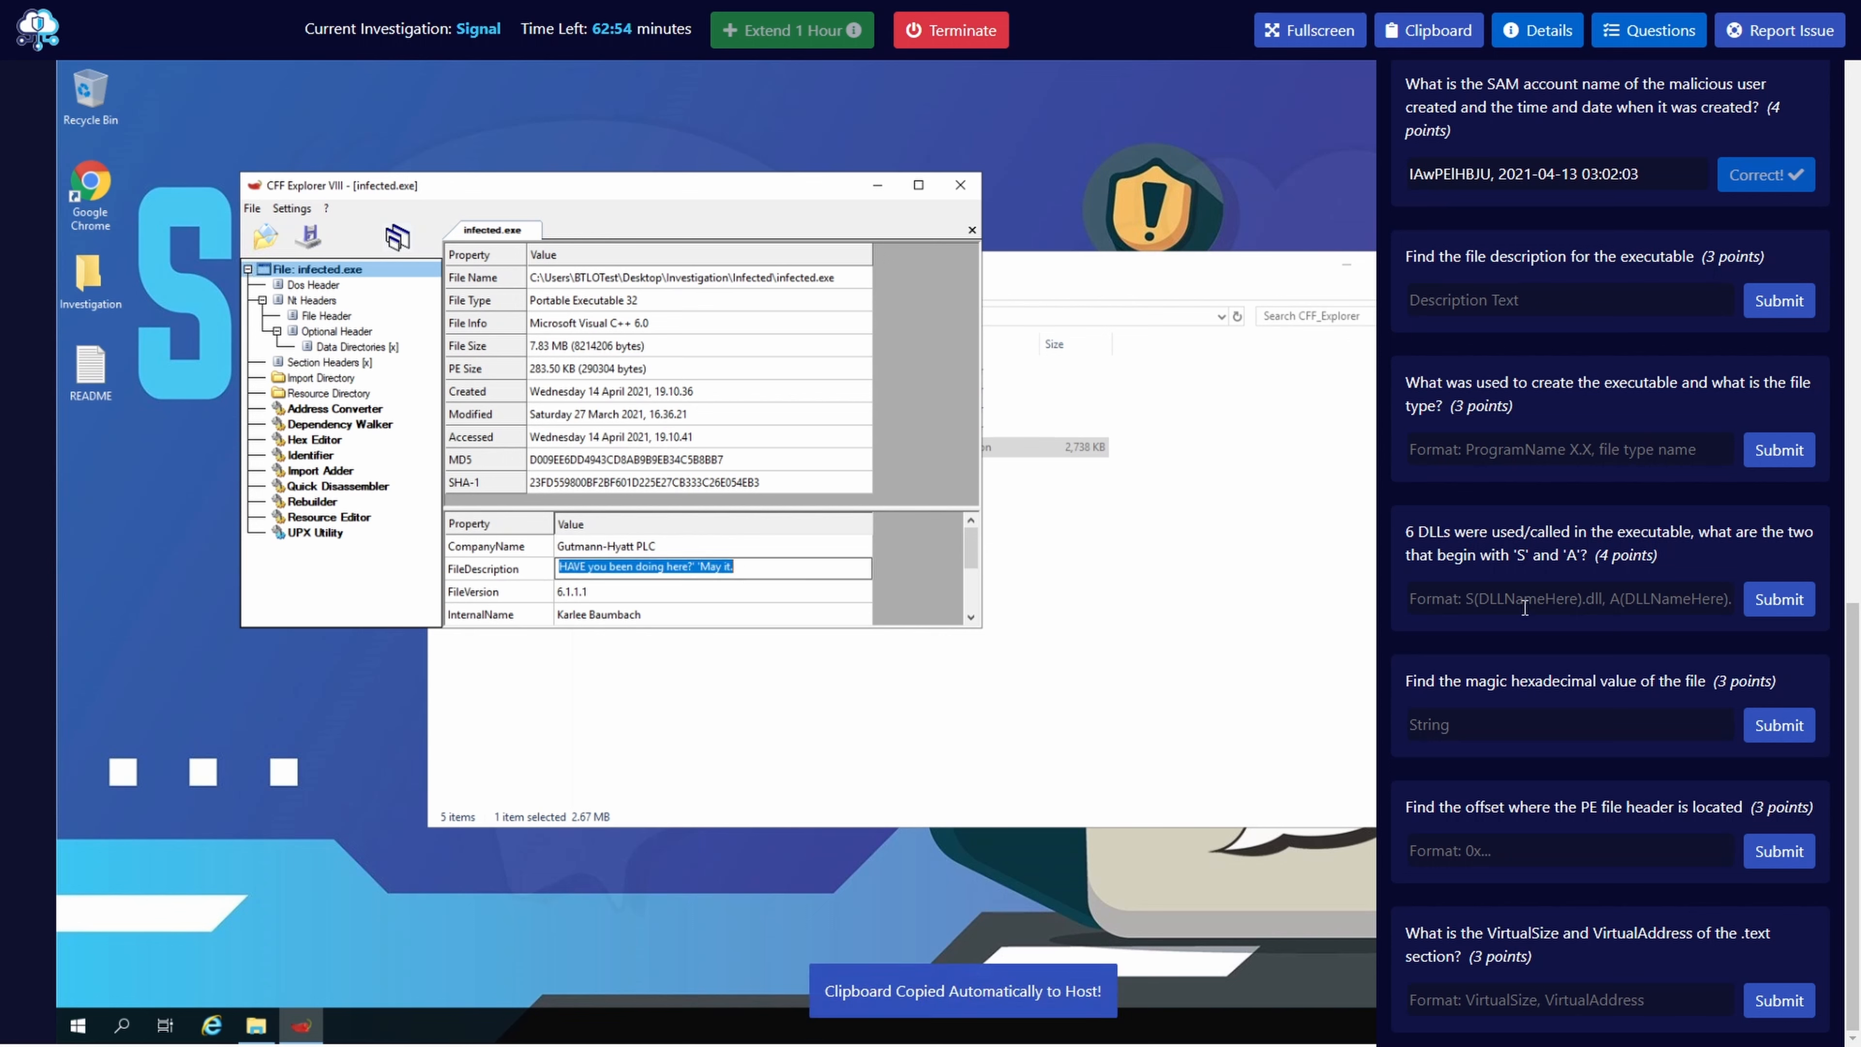
pyautogui.click(1553, 299)
pyautogui.hotkey('ctrl', 'v')
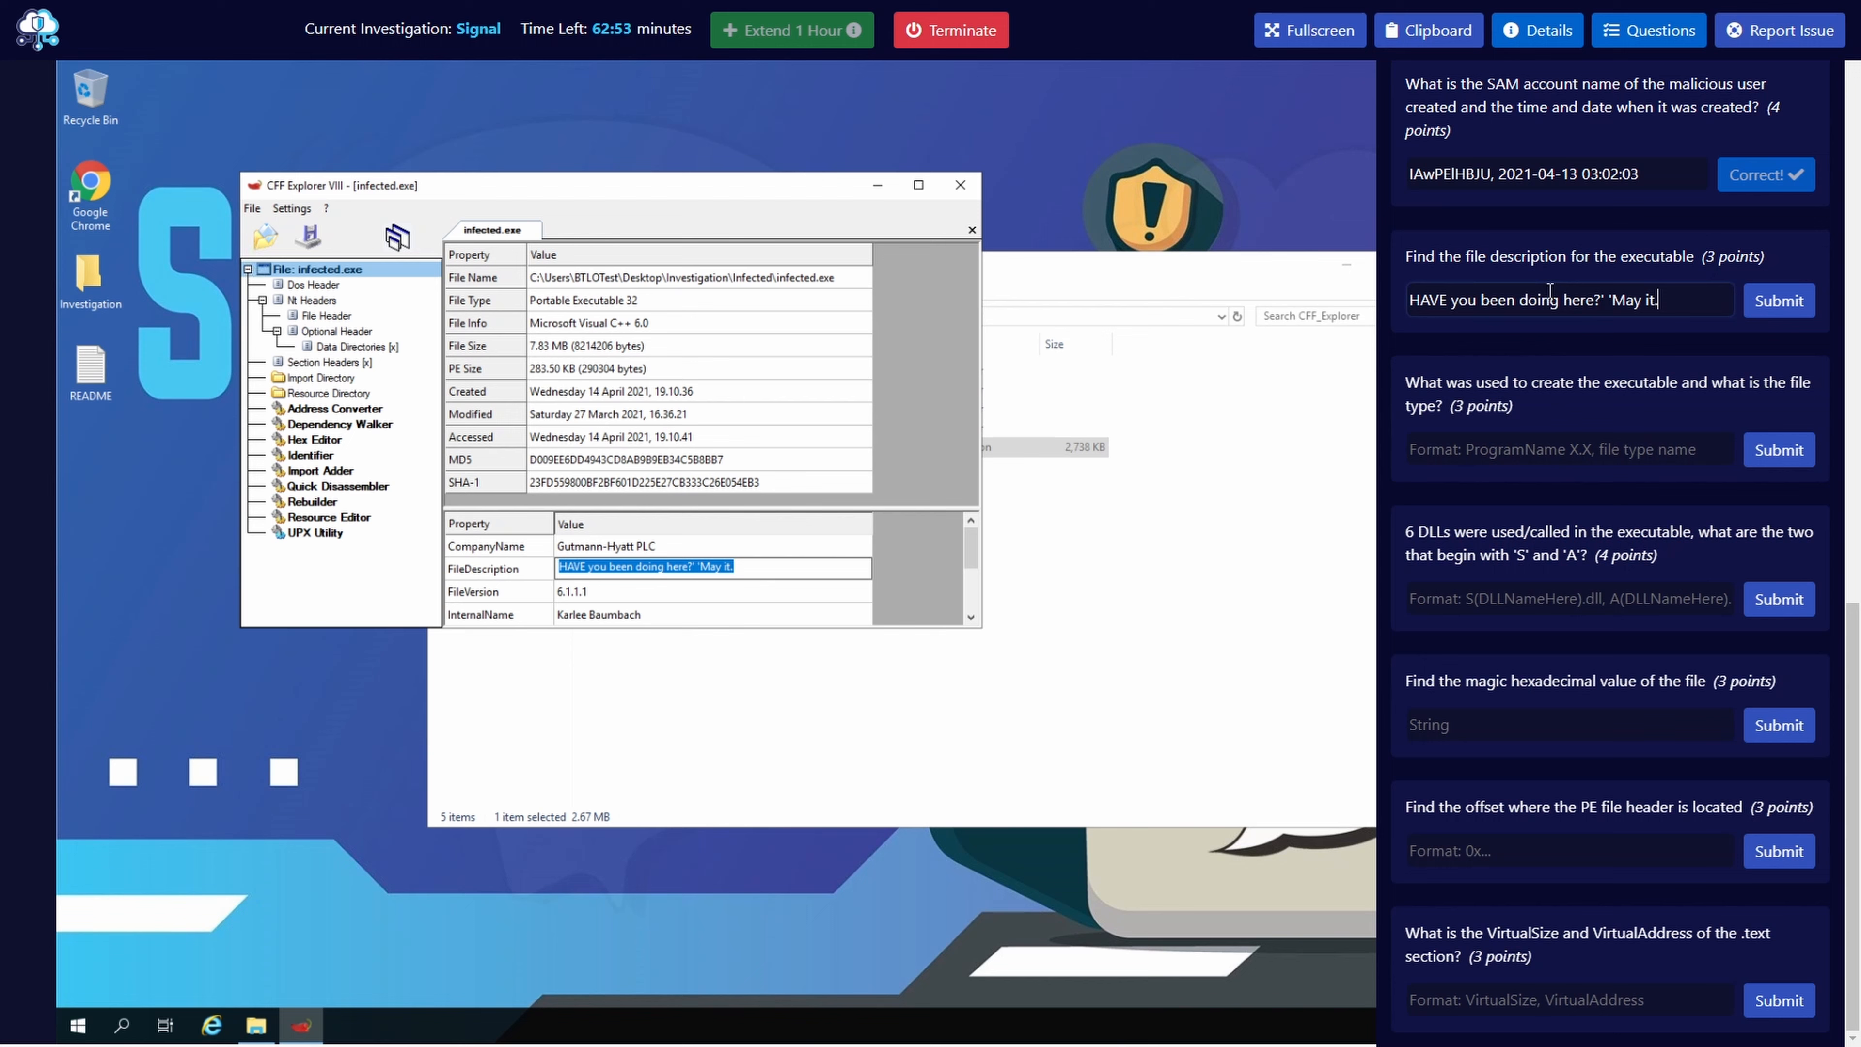
pyautogui.click(1779, 300)
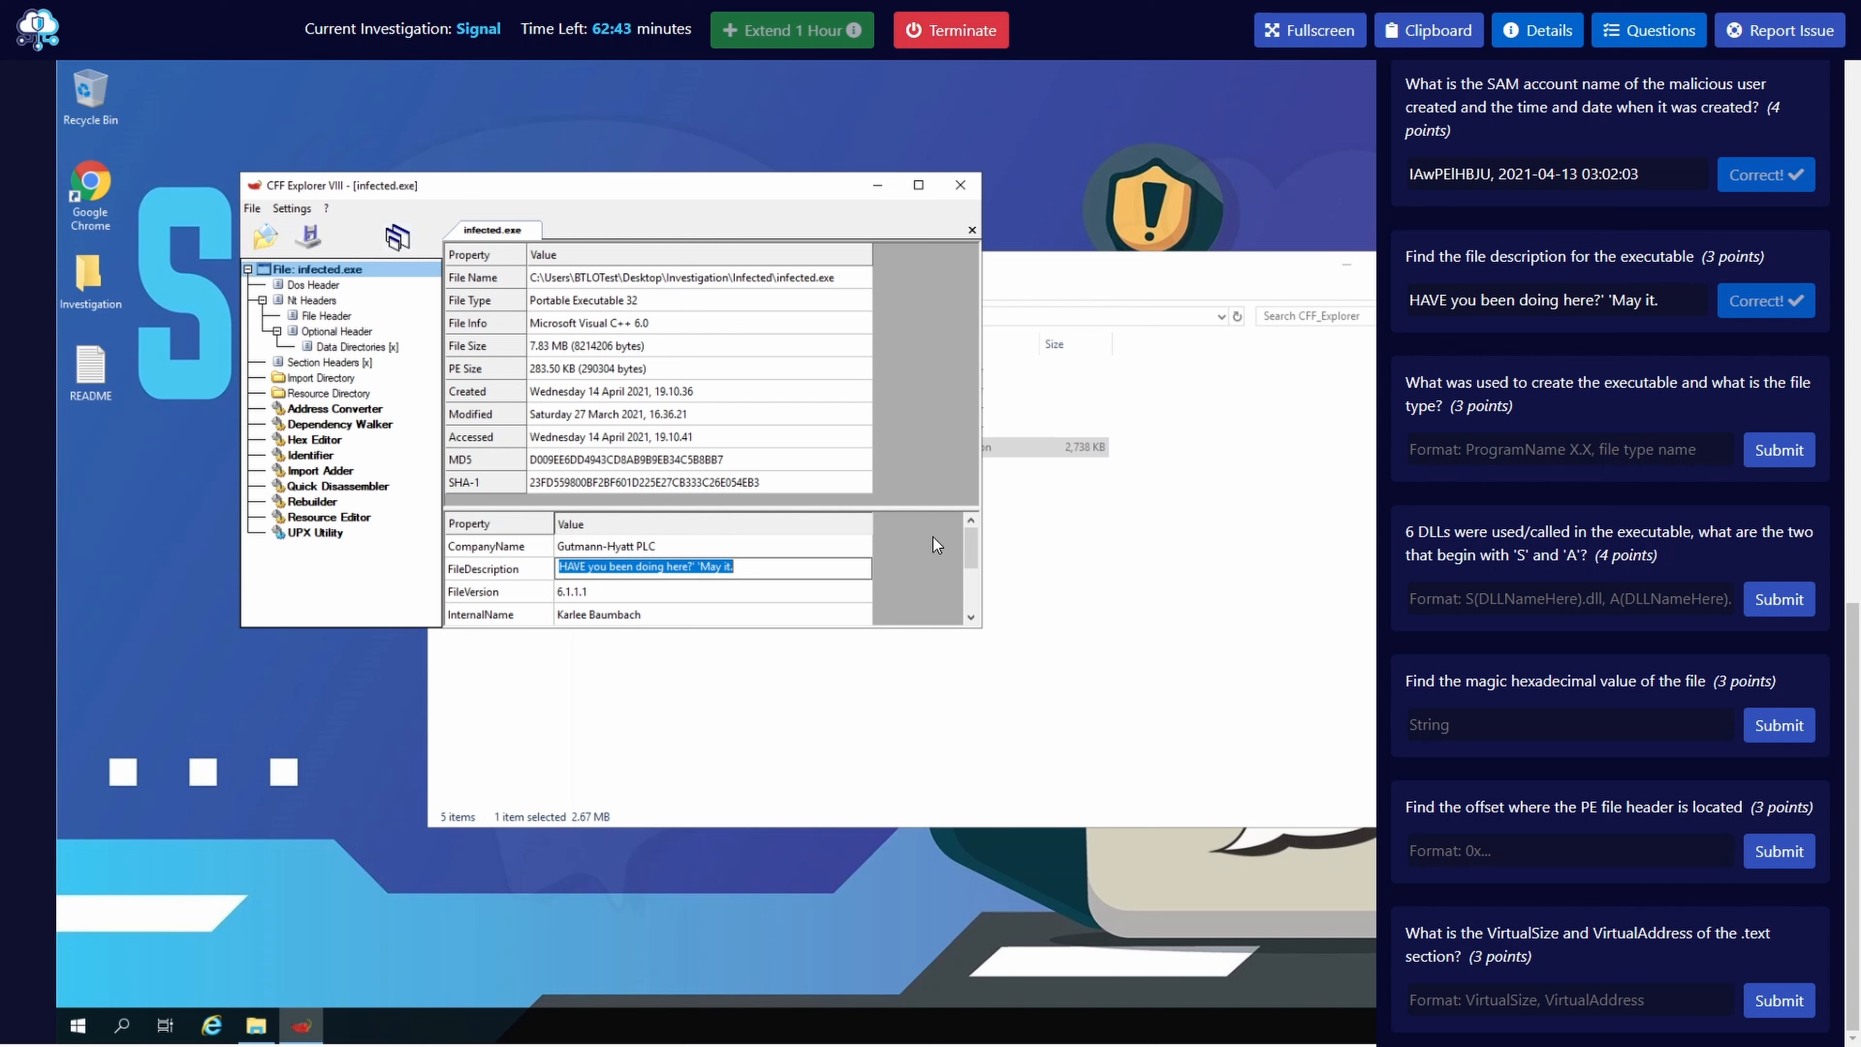
pyautogui.click(910, 445)
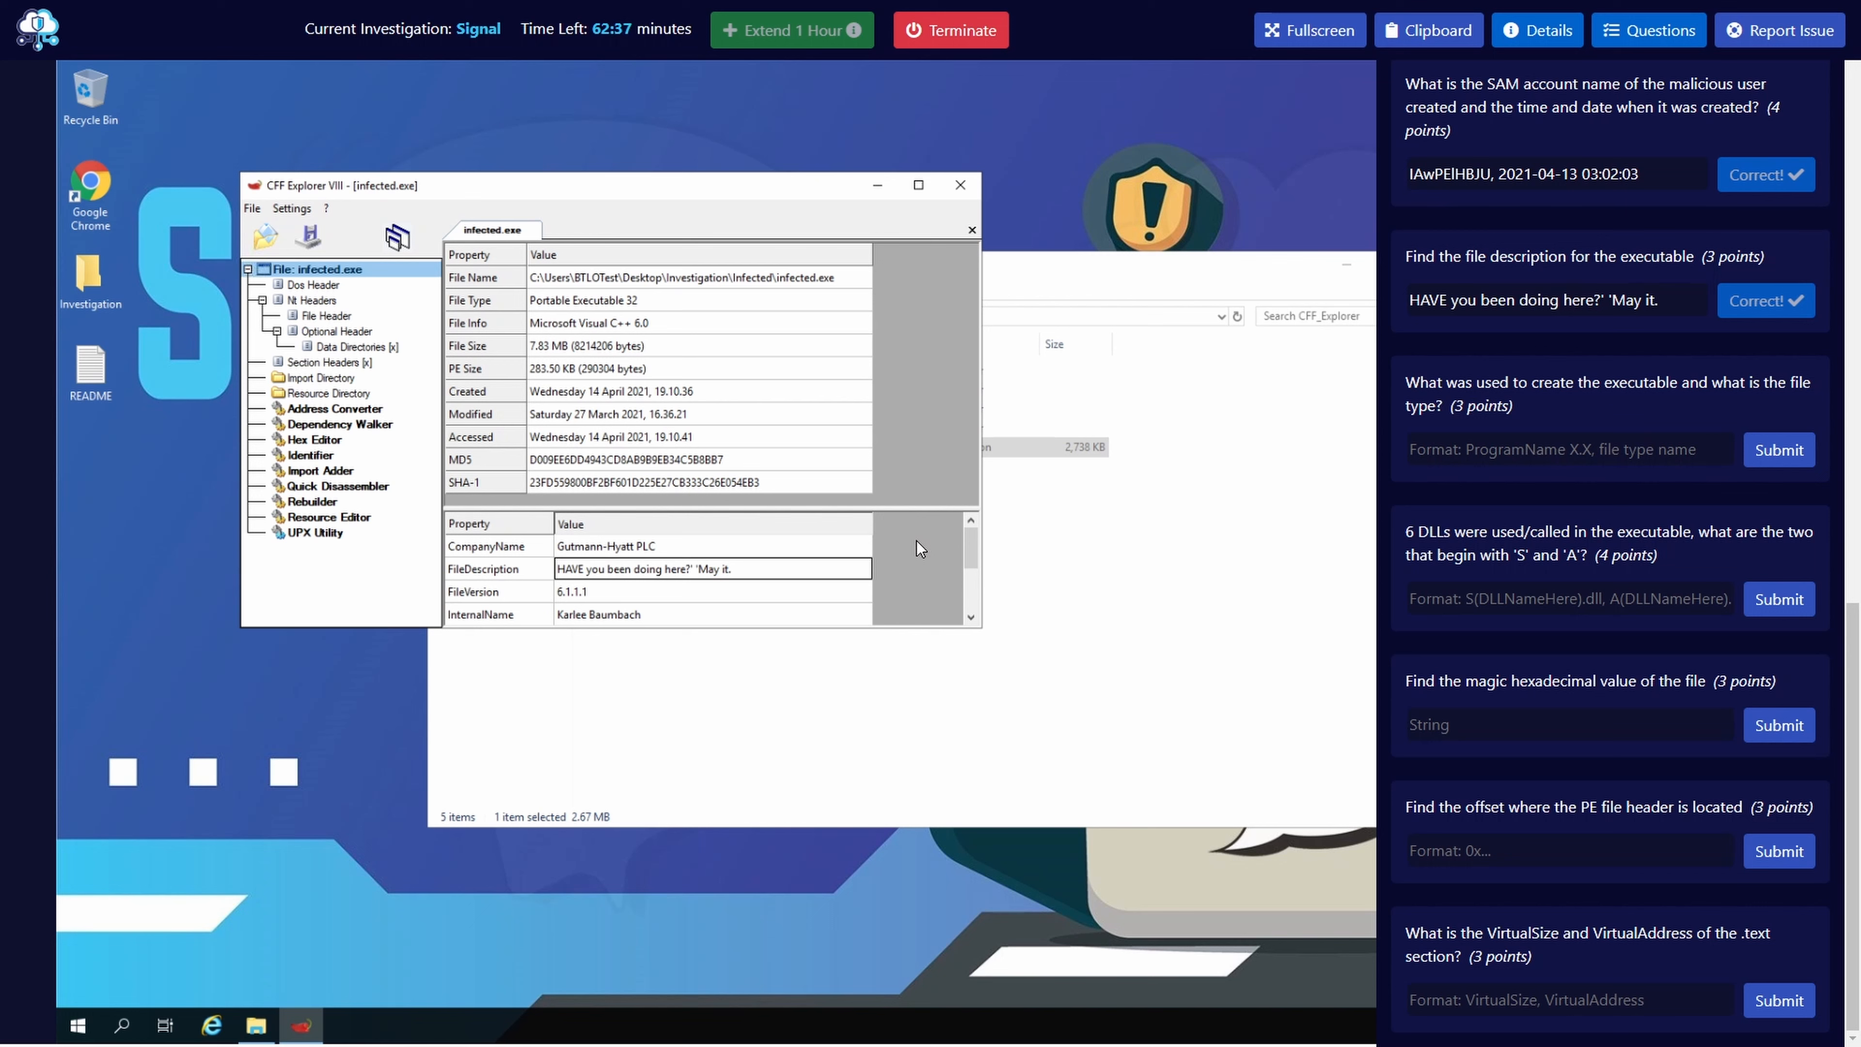
# - Copy the File Info value, Microsoft Visual C++ 6.0, into the answer about what created the executable, followed by a comma
pyautogui.click(594, 323)
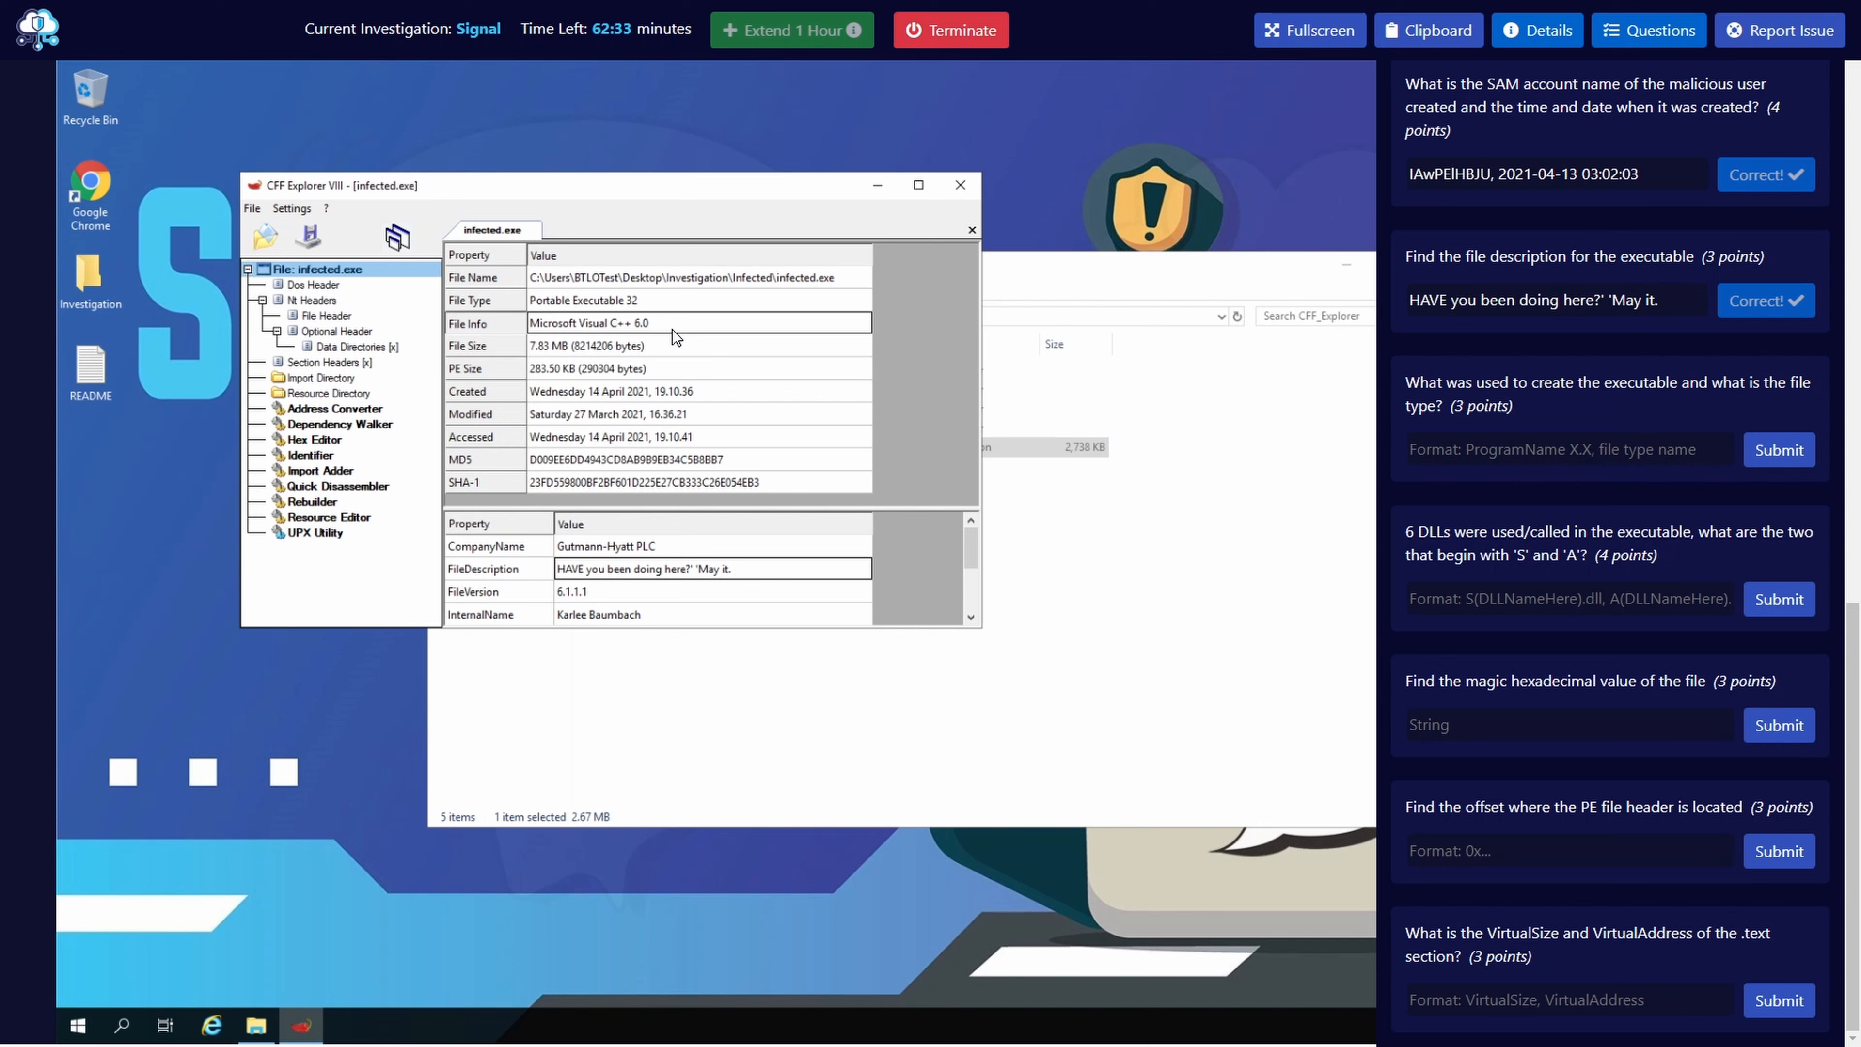
pyautogui.click(632, 323)
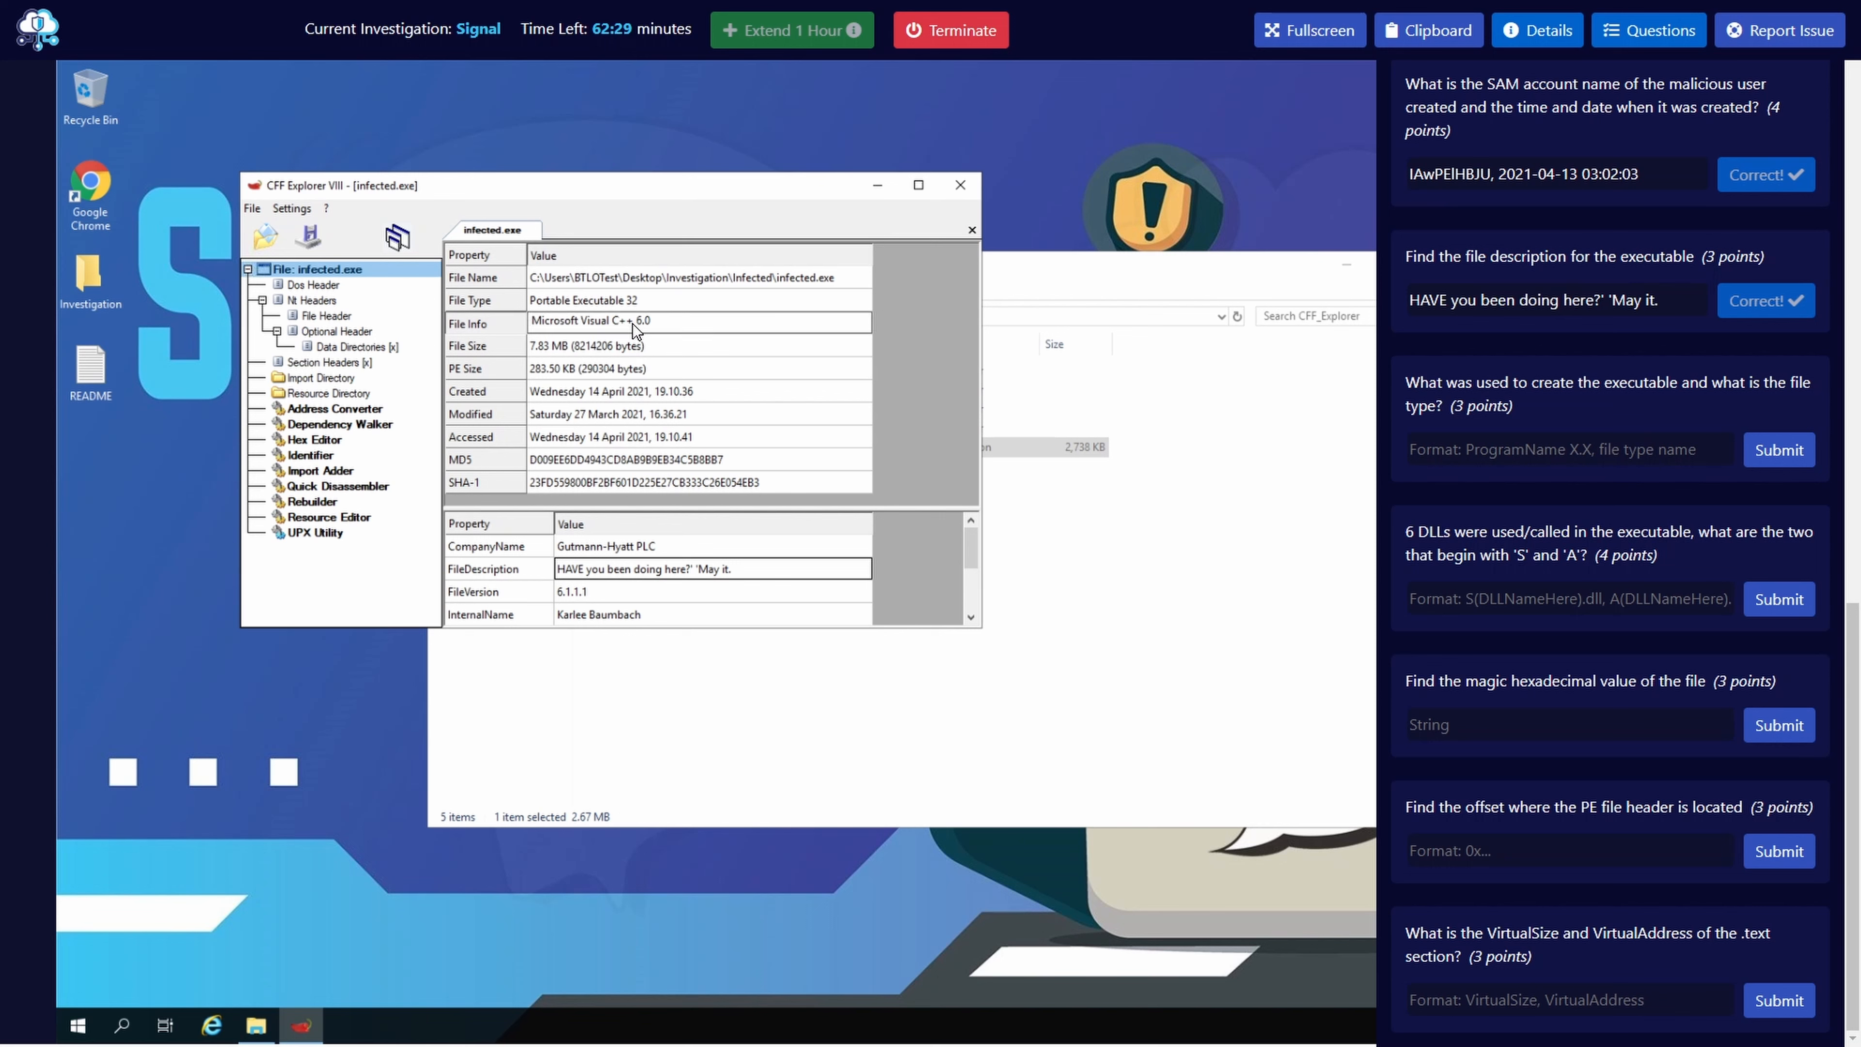
pyautogui.hotkey('ctrl', 'a')
pyautogui.hotkey('ctrl', 'c')
pyautogui.click(1497, 456)
pyautogui.hotkey('ctrl', 'v')
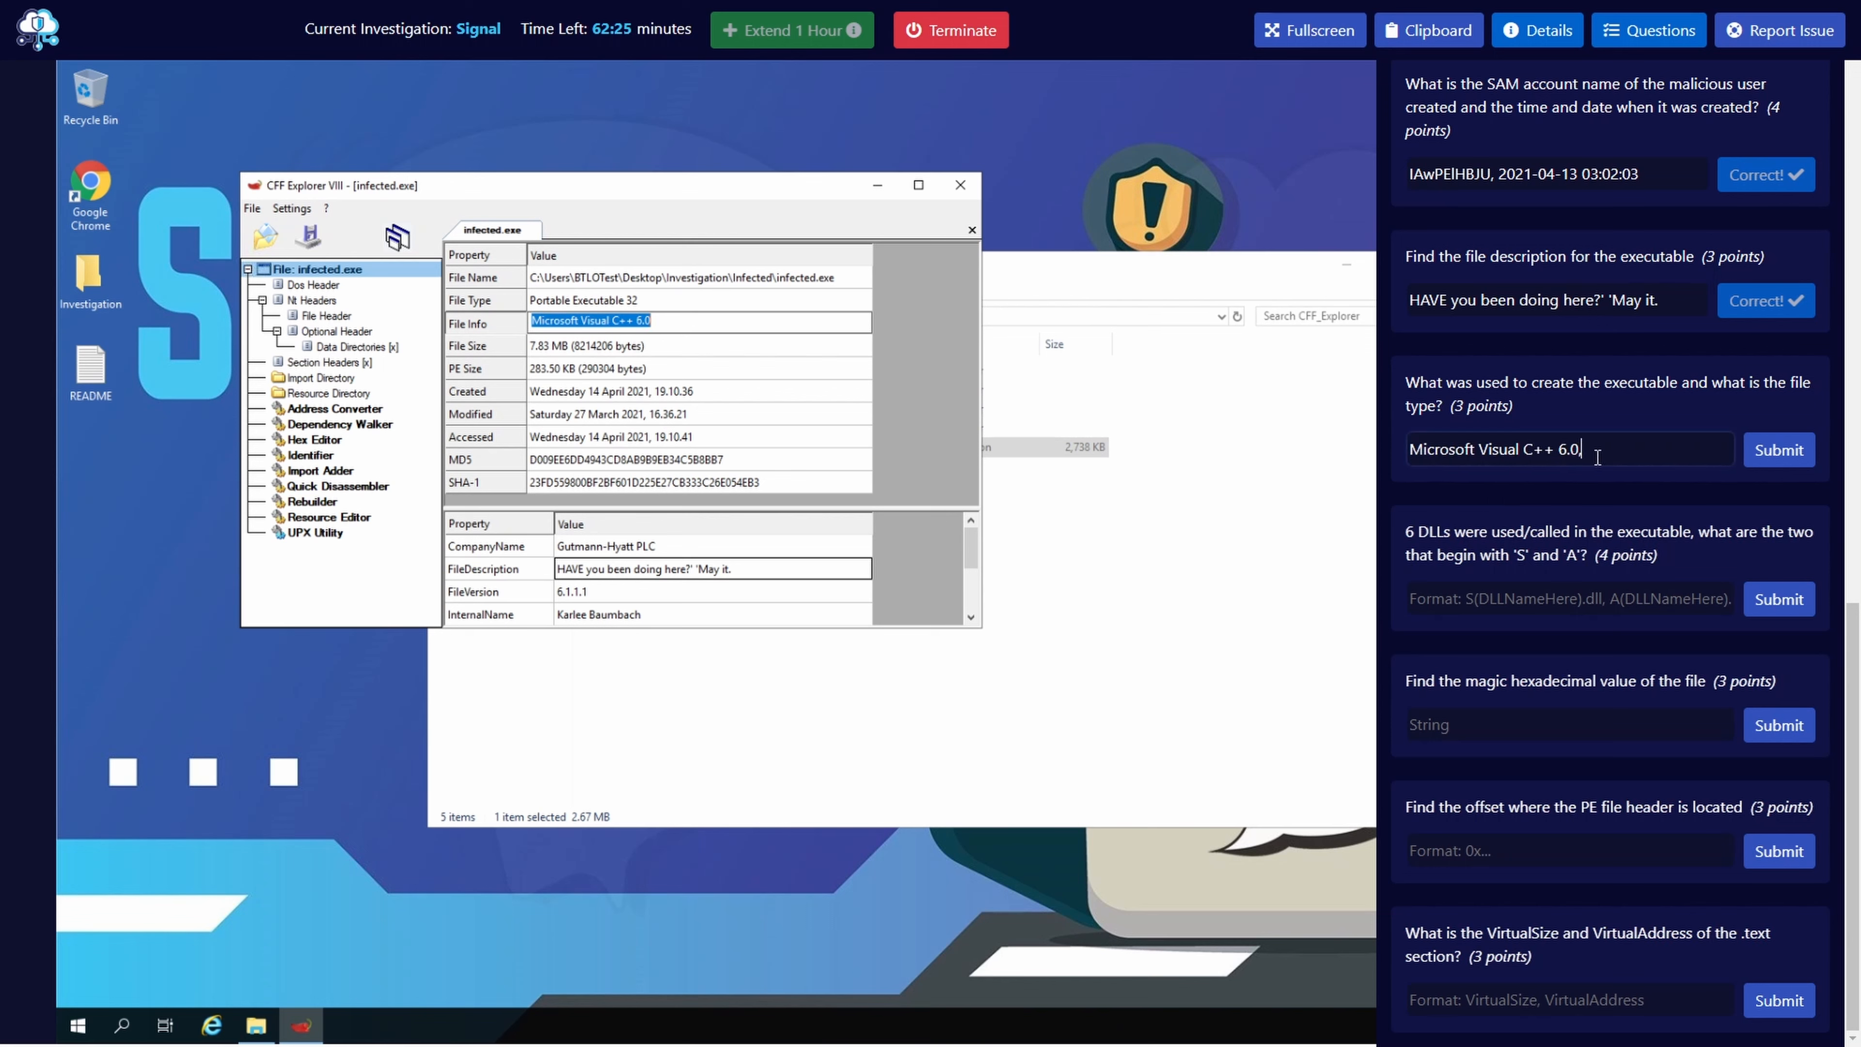
pyautogui.write(',')
# - Append the File Type value, Portable Executable 32, to the same answer and submit it
pyautogui.click(600, 298)
pyautogui.click(599, 298)
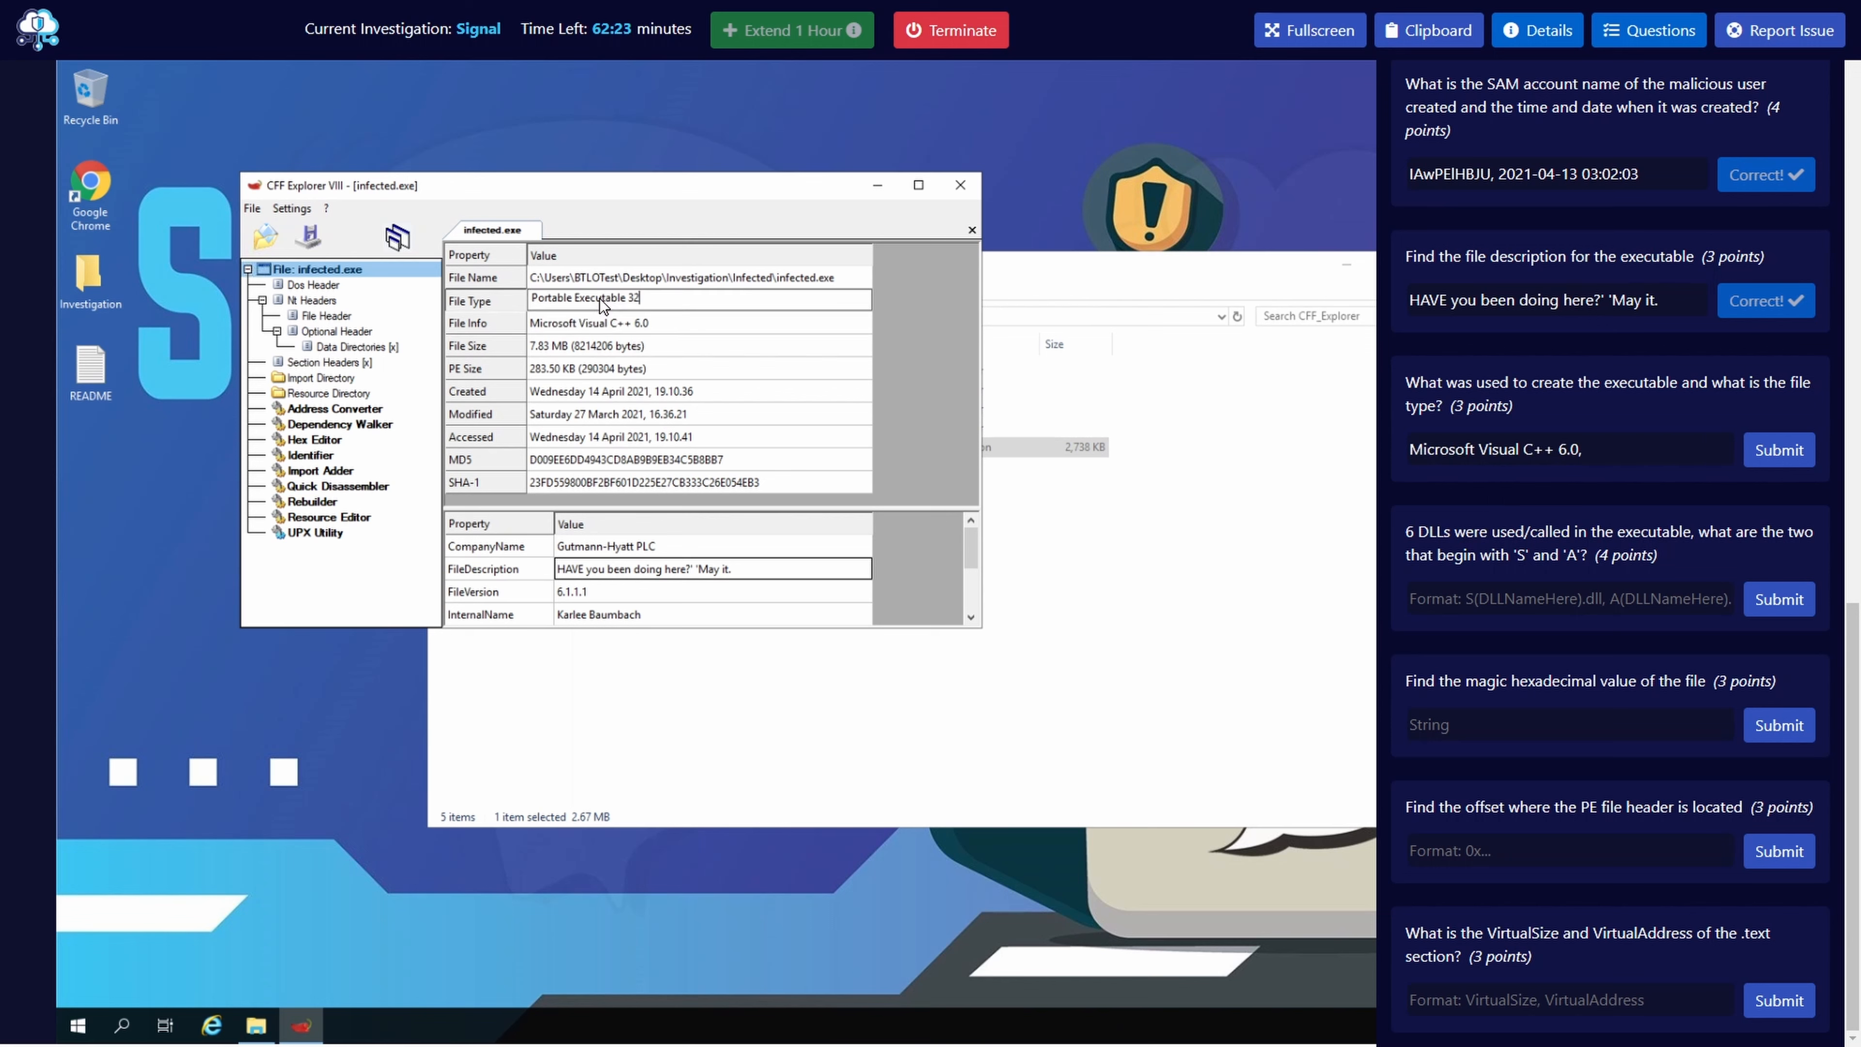
pyautogui.hotkey('ctrl', 'a')
pyautogui.hotkey('ctrl', 'c')
pyautogui.click(1612, 447)
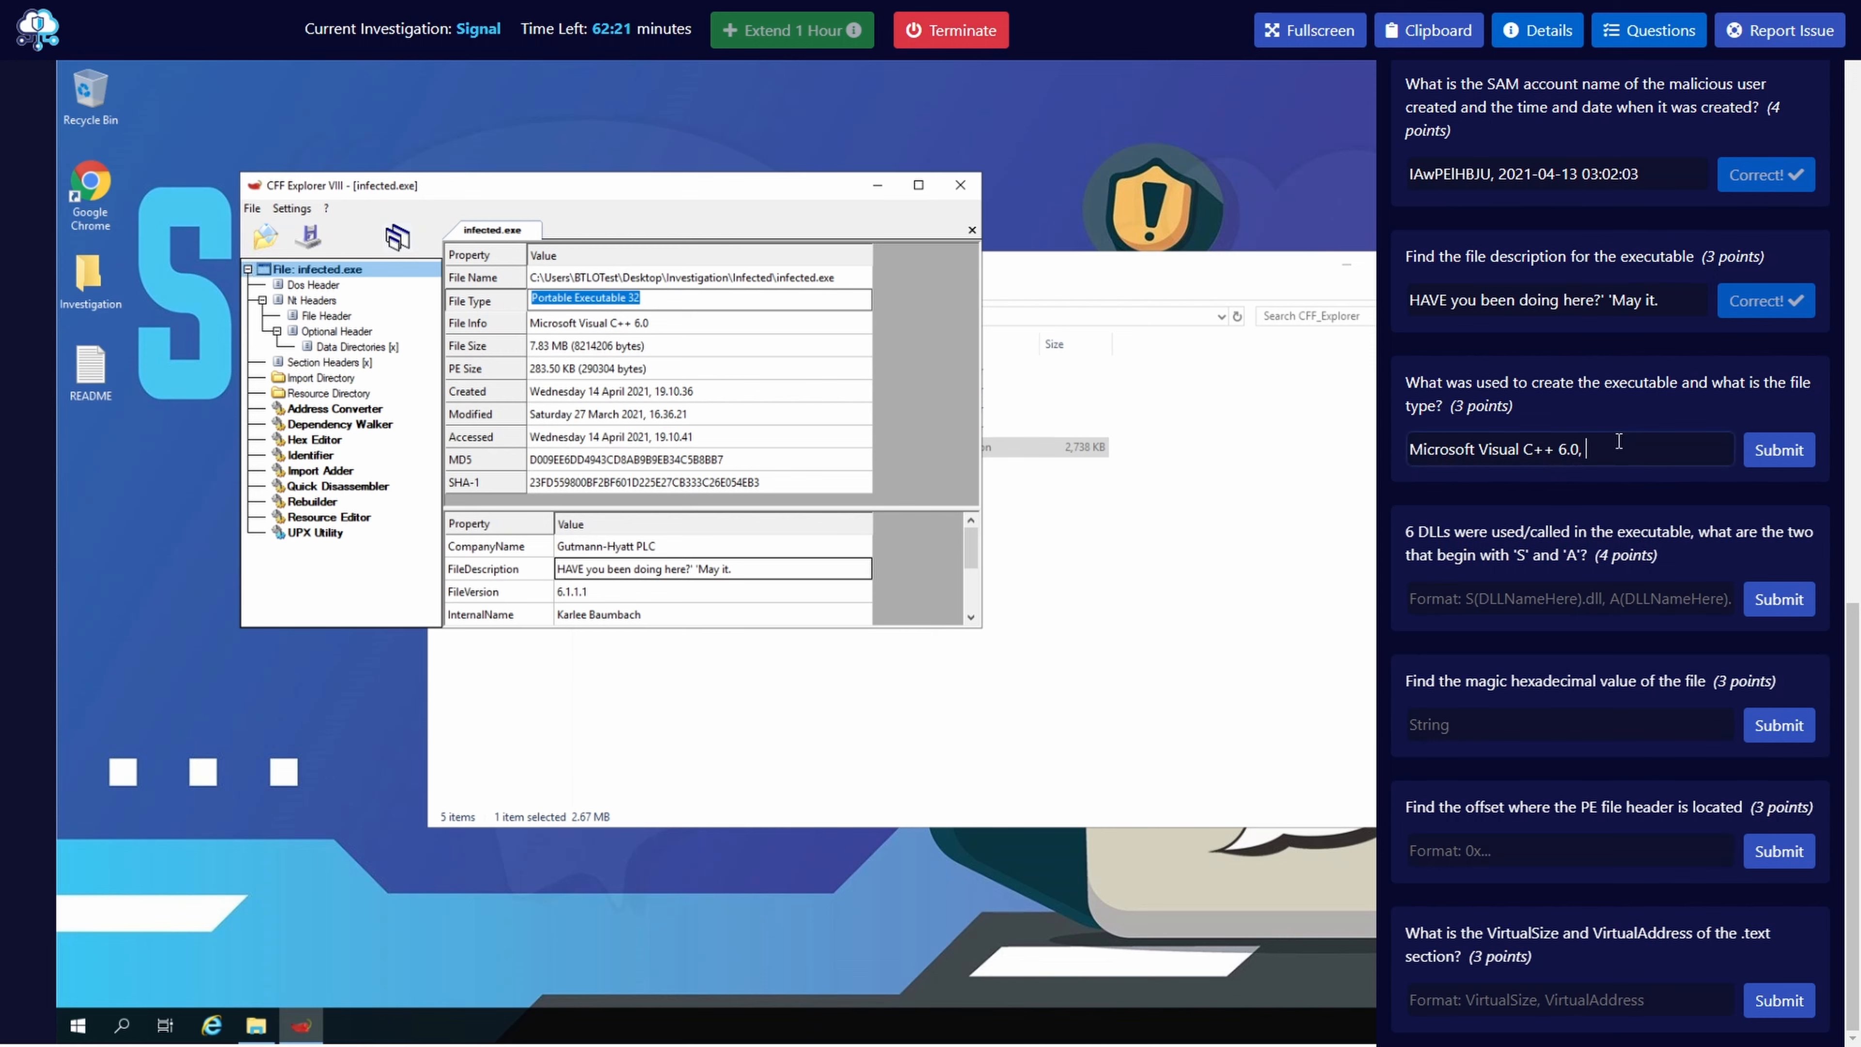
pyautogui.hotkey('ctrl', 'v')
pyautogui.click(1745, 456)
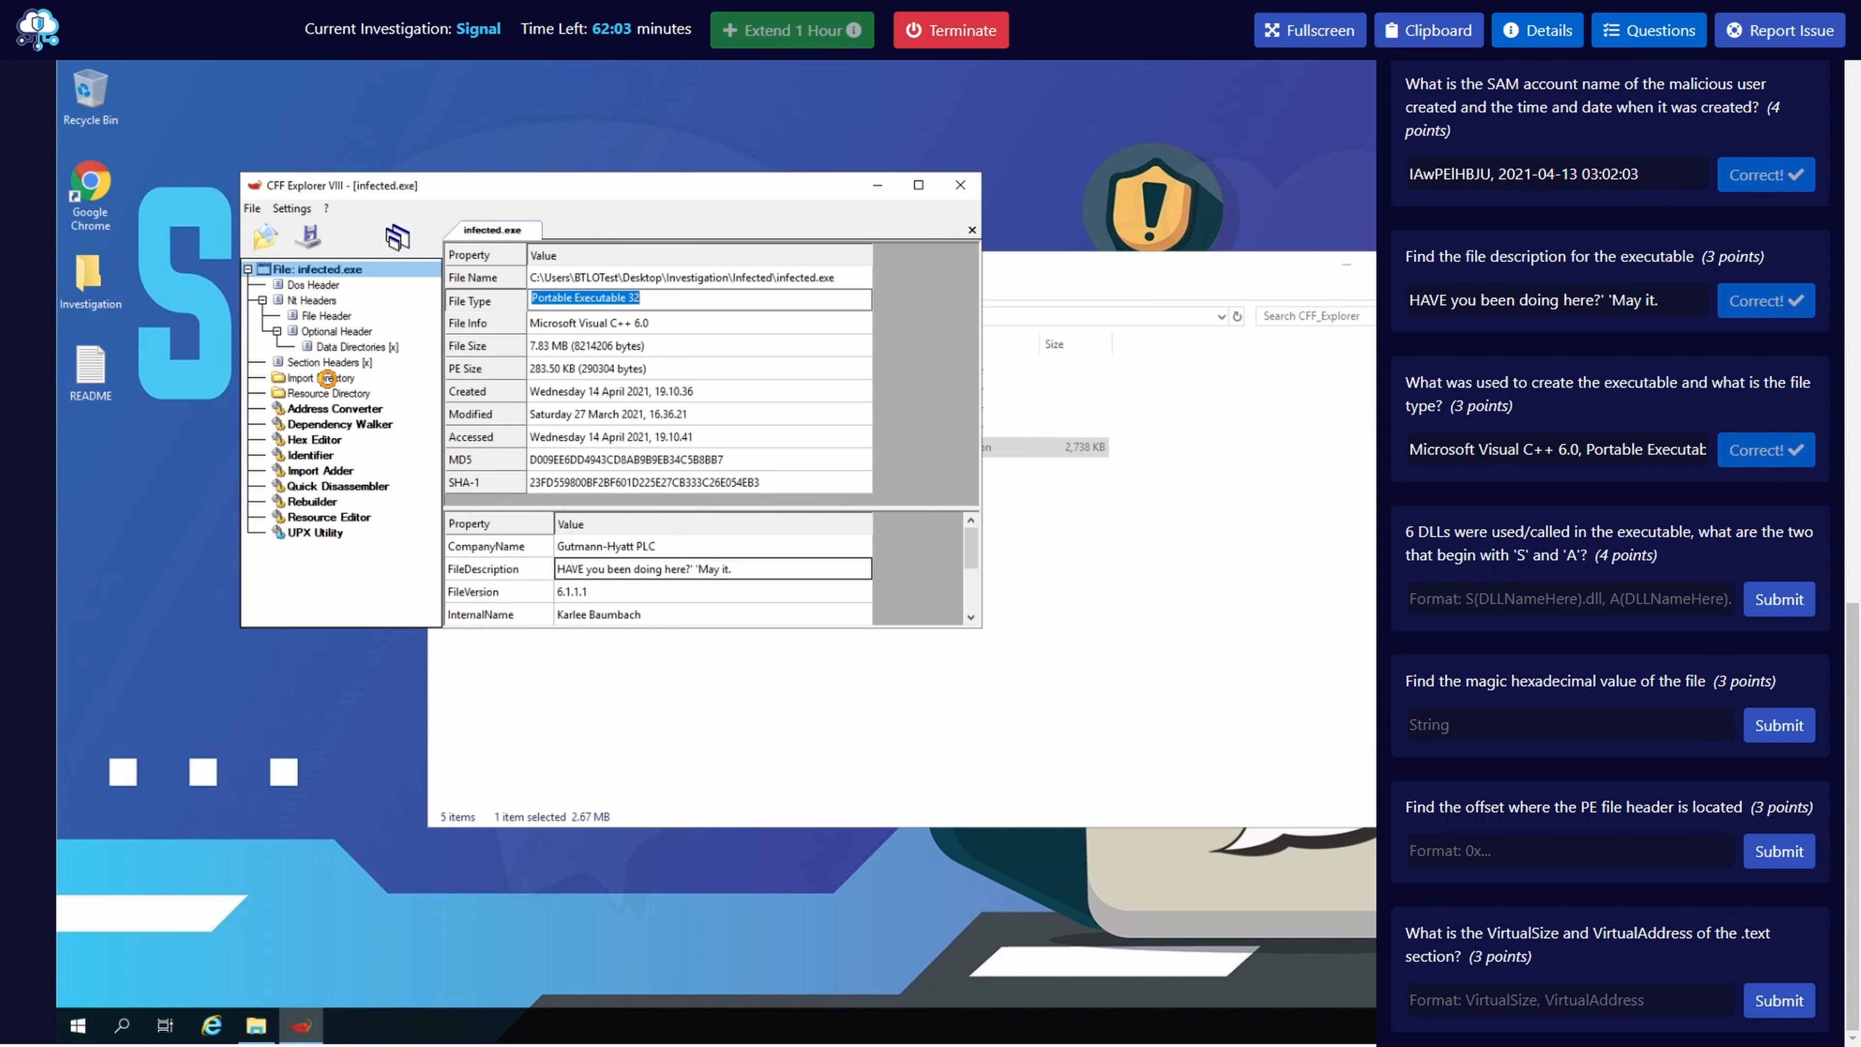
# - Inspect infected.exe's imports and Dependency Walker list, and submit SHELL32.dll, ADVAPI32.dll as the answer to the DLL question
pyautogui.click(328, 380)
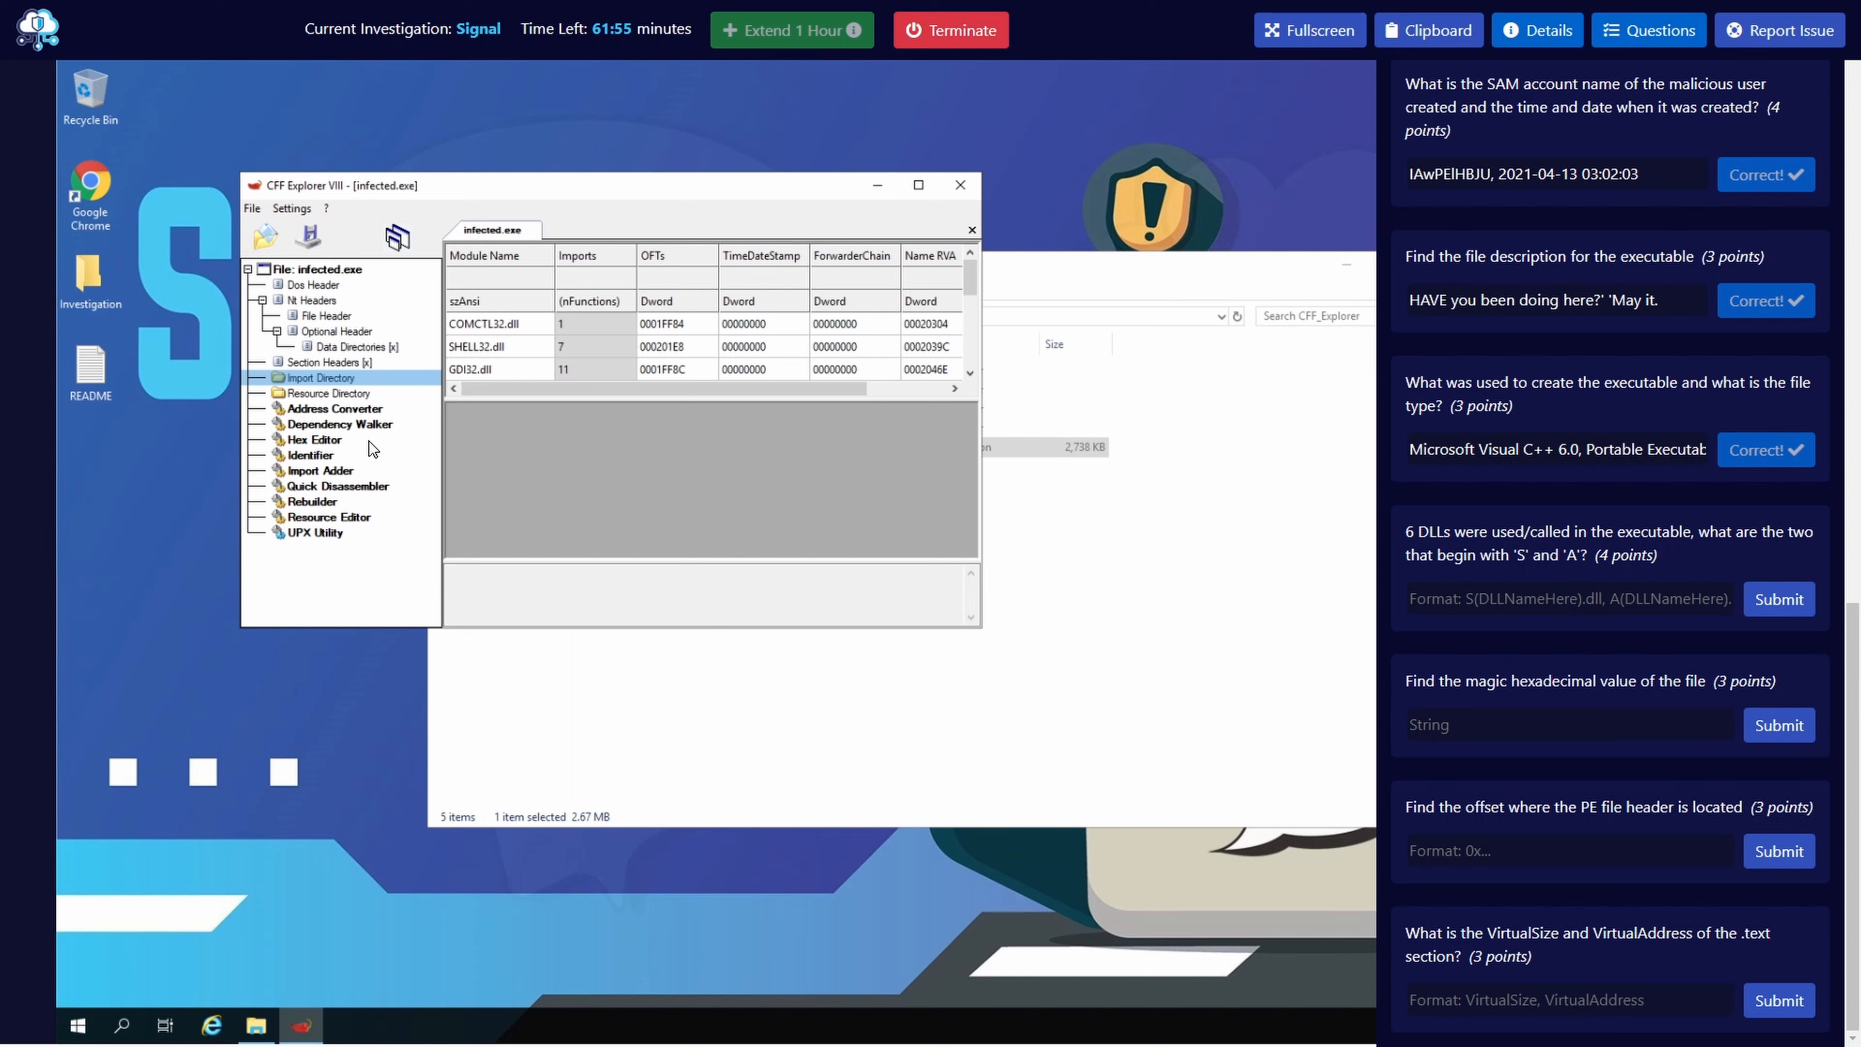
pyautogui.click(337, 427)
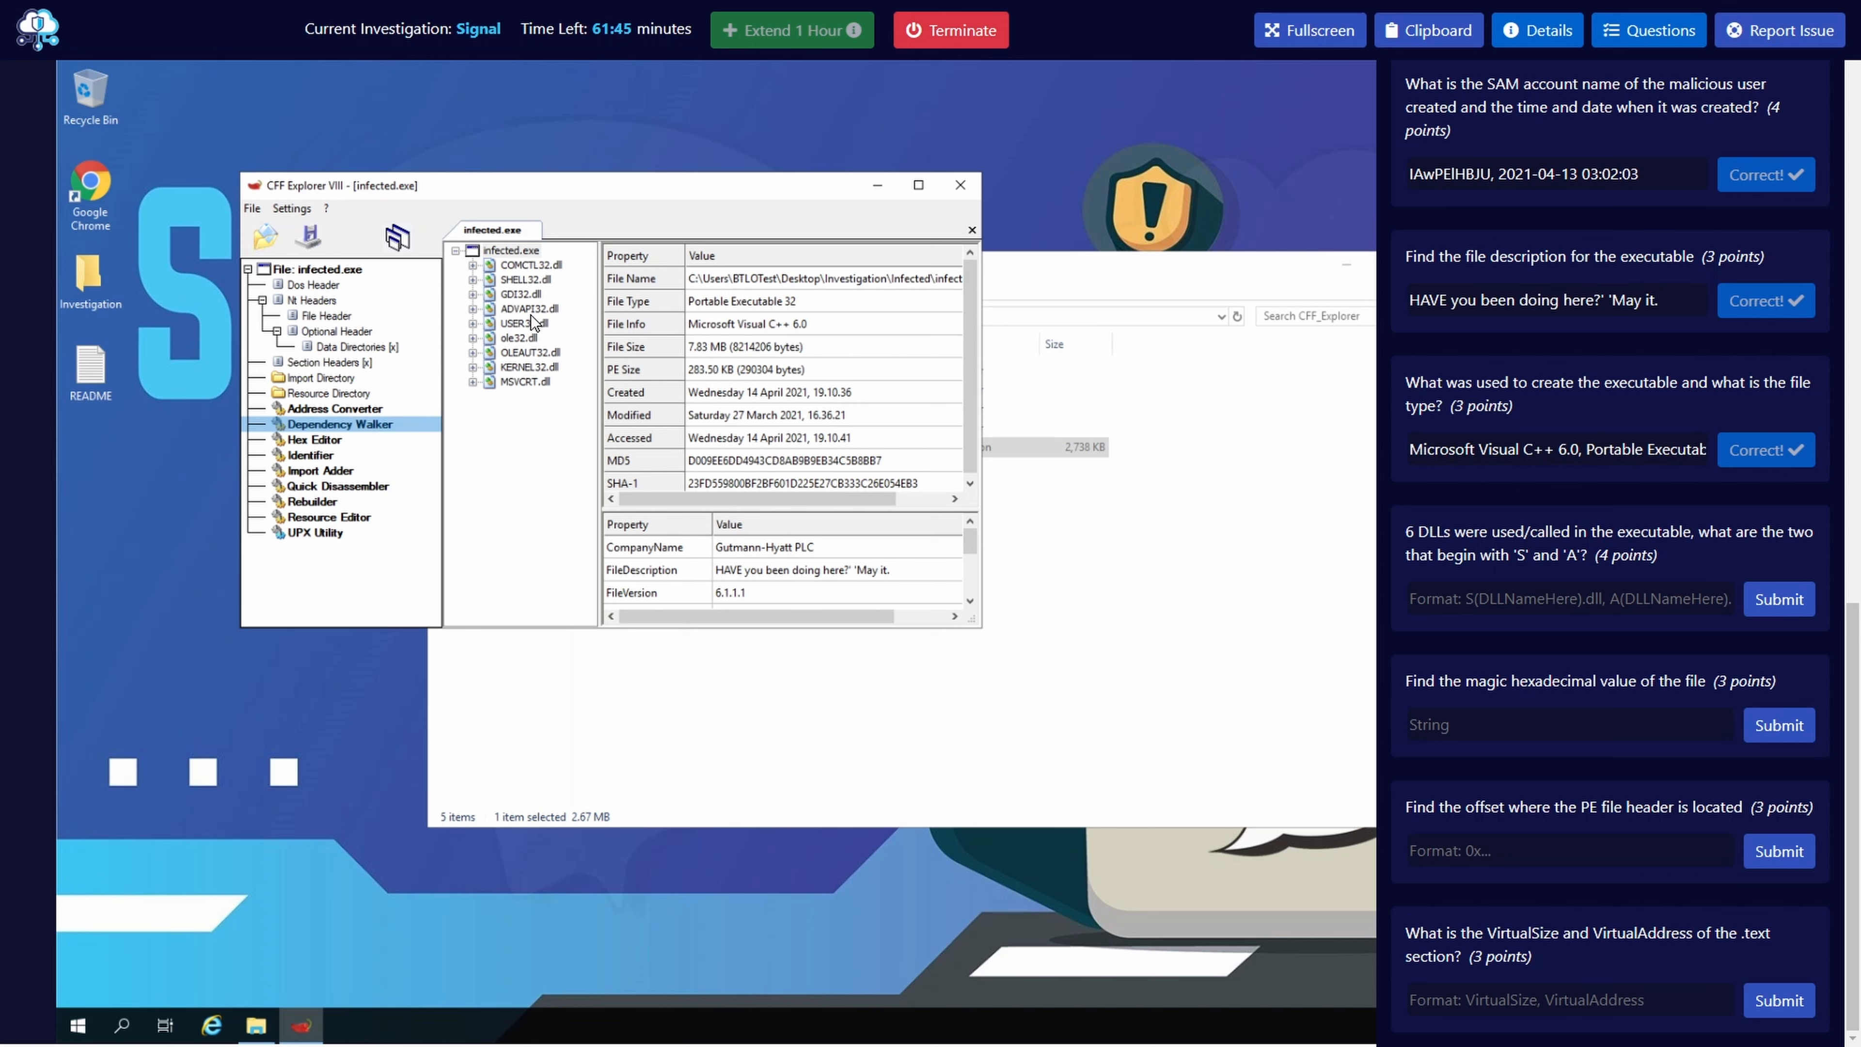
pyautogui.click(517, 283)
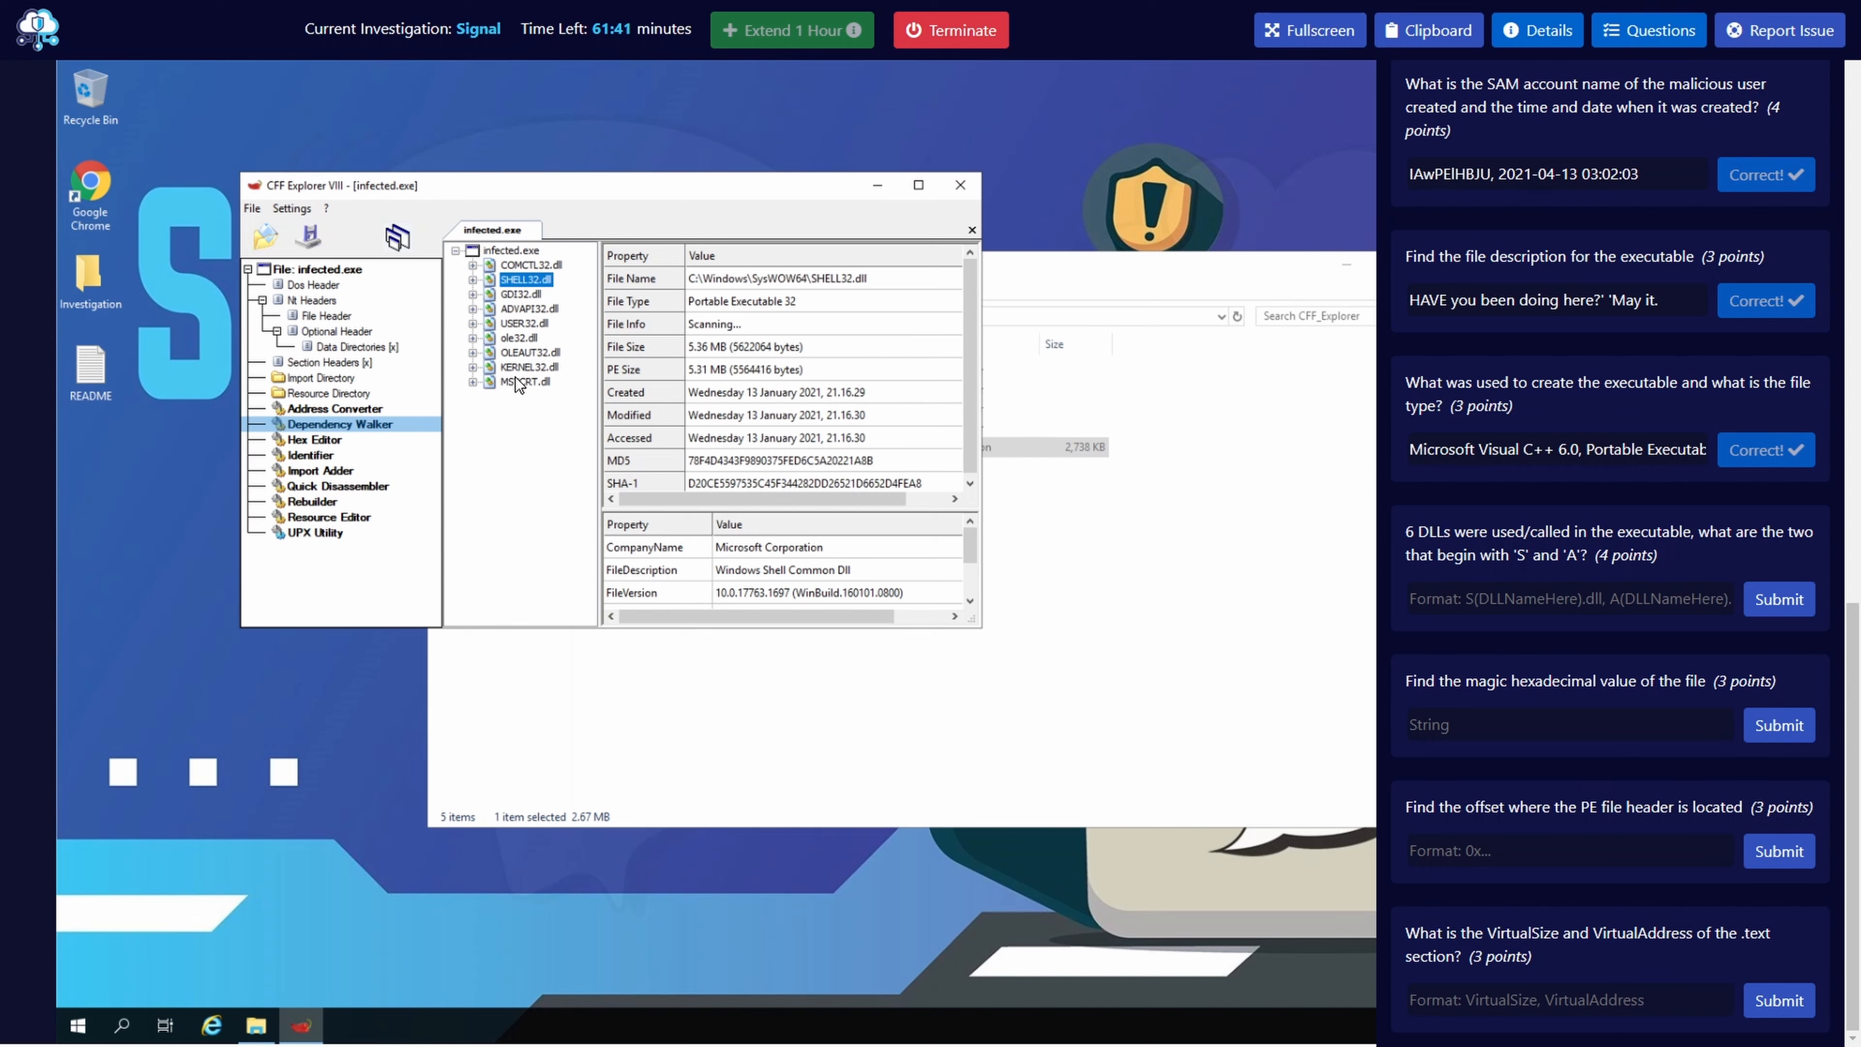
pyautogui.click(525, 311)
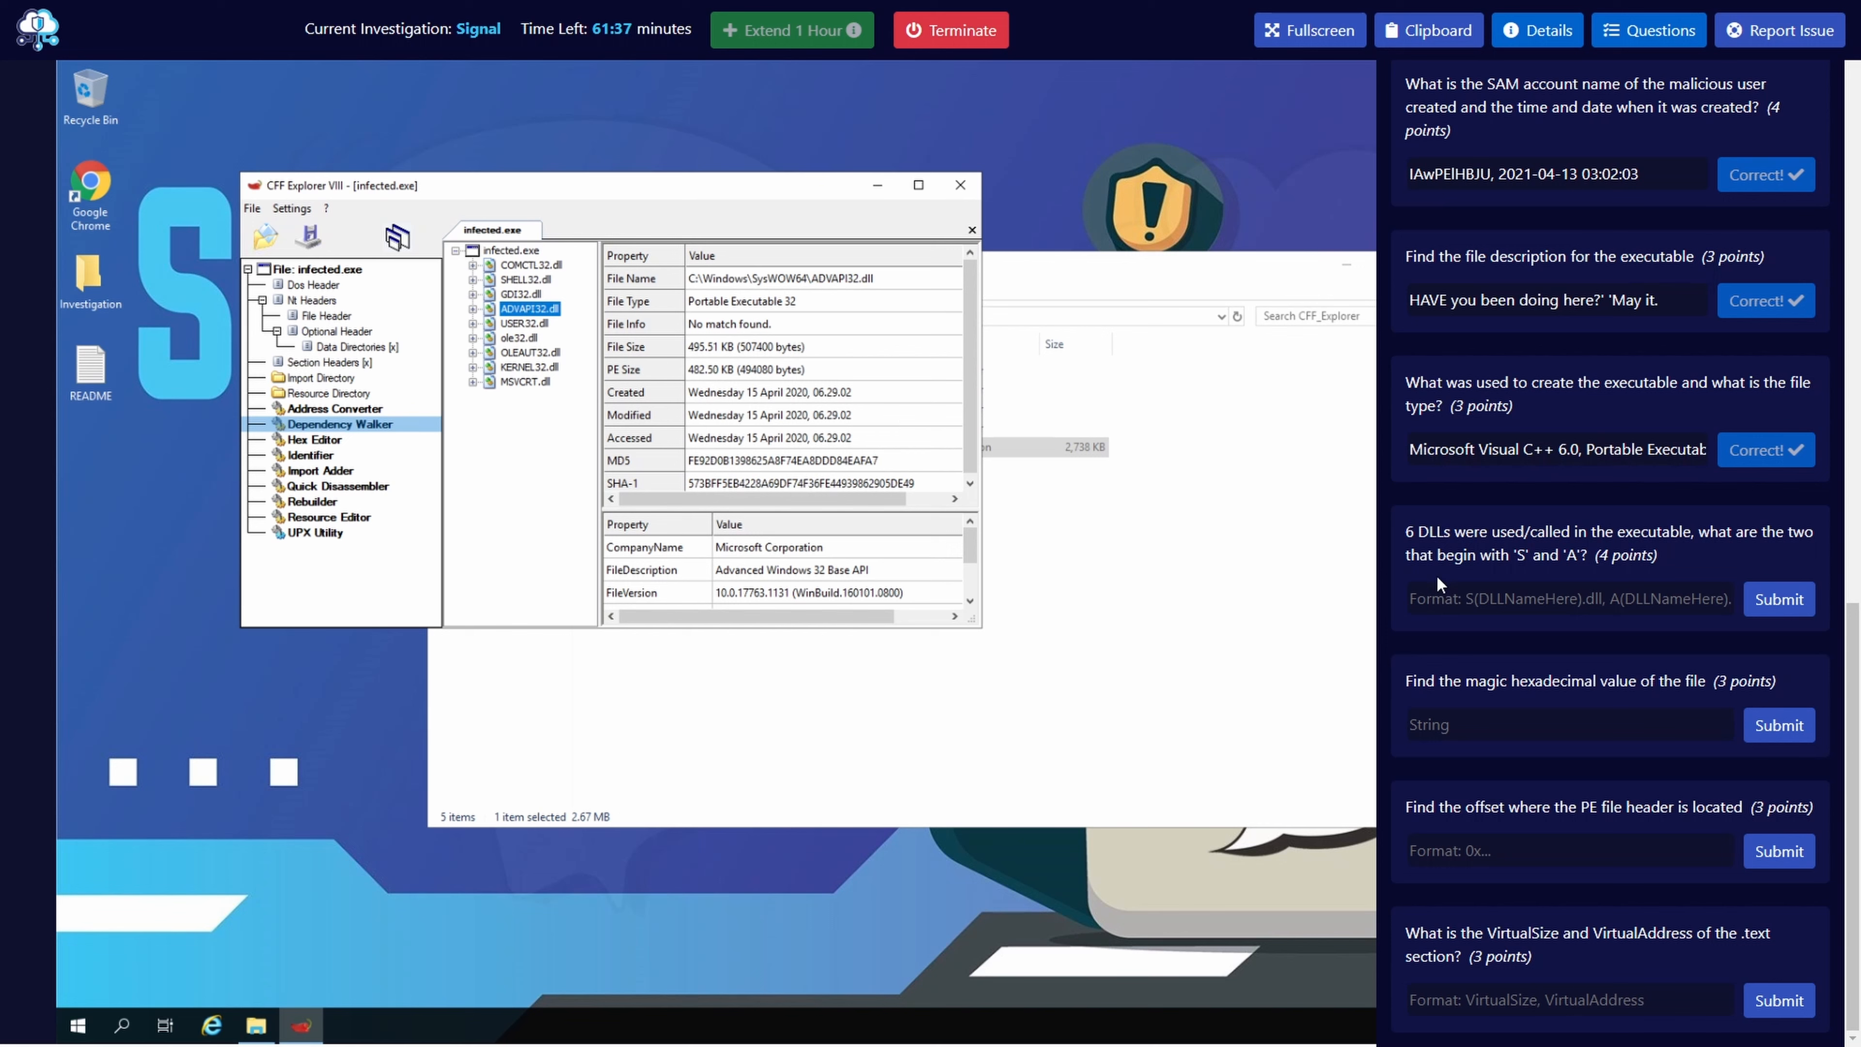
pyautogui.click(1466, 599)
pyautogui.write('SHELL')
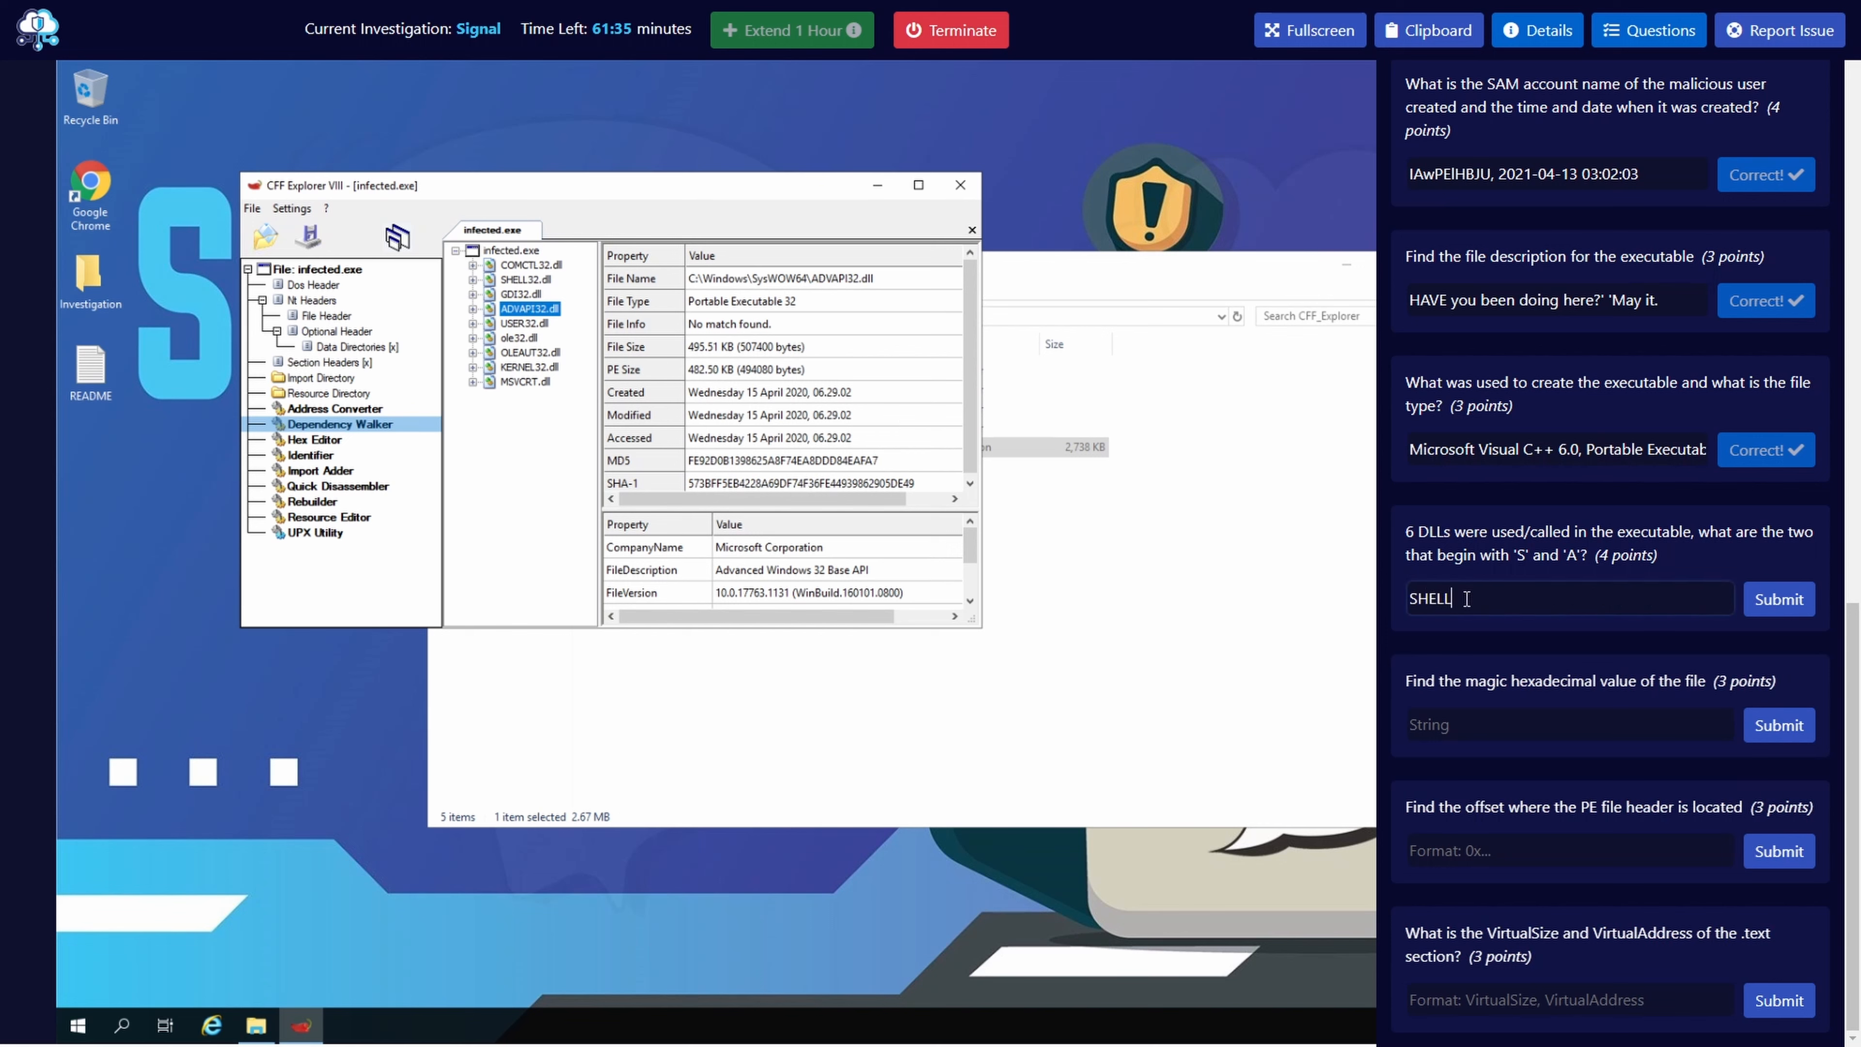
pyautogui.write('32.dll, ADVAPI32.dll')
pyautogui.press('Return')
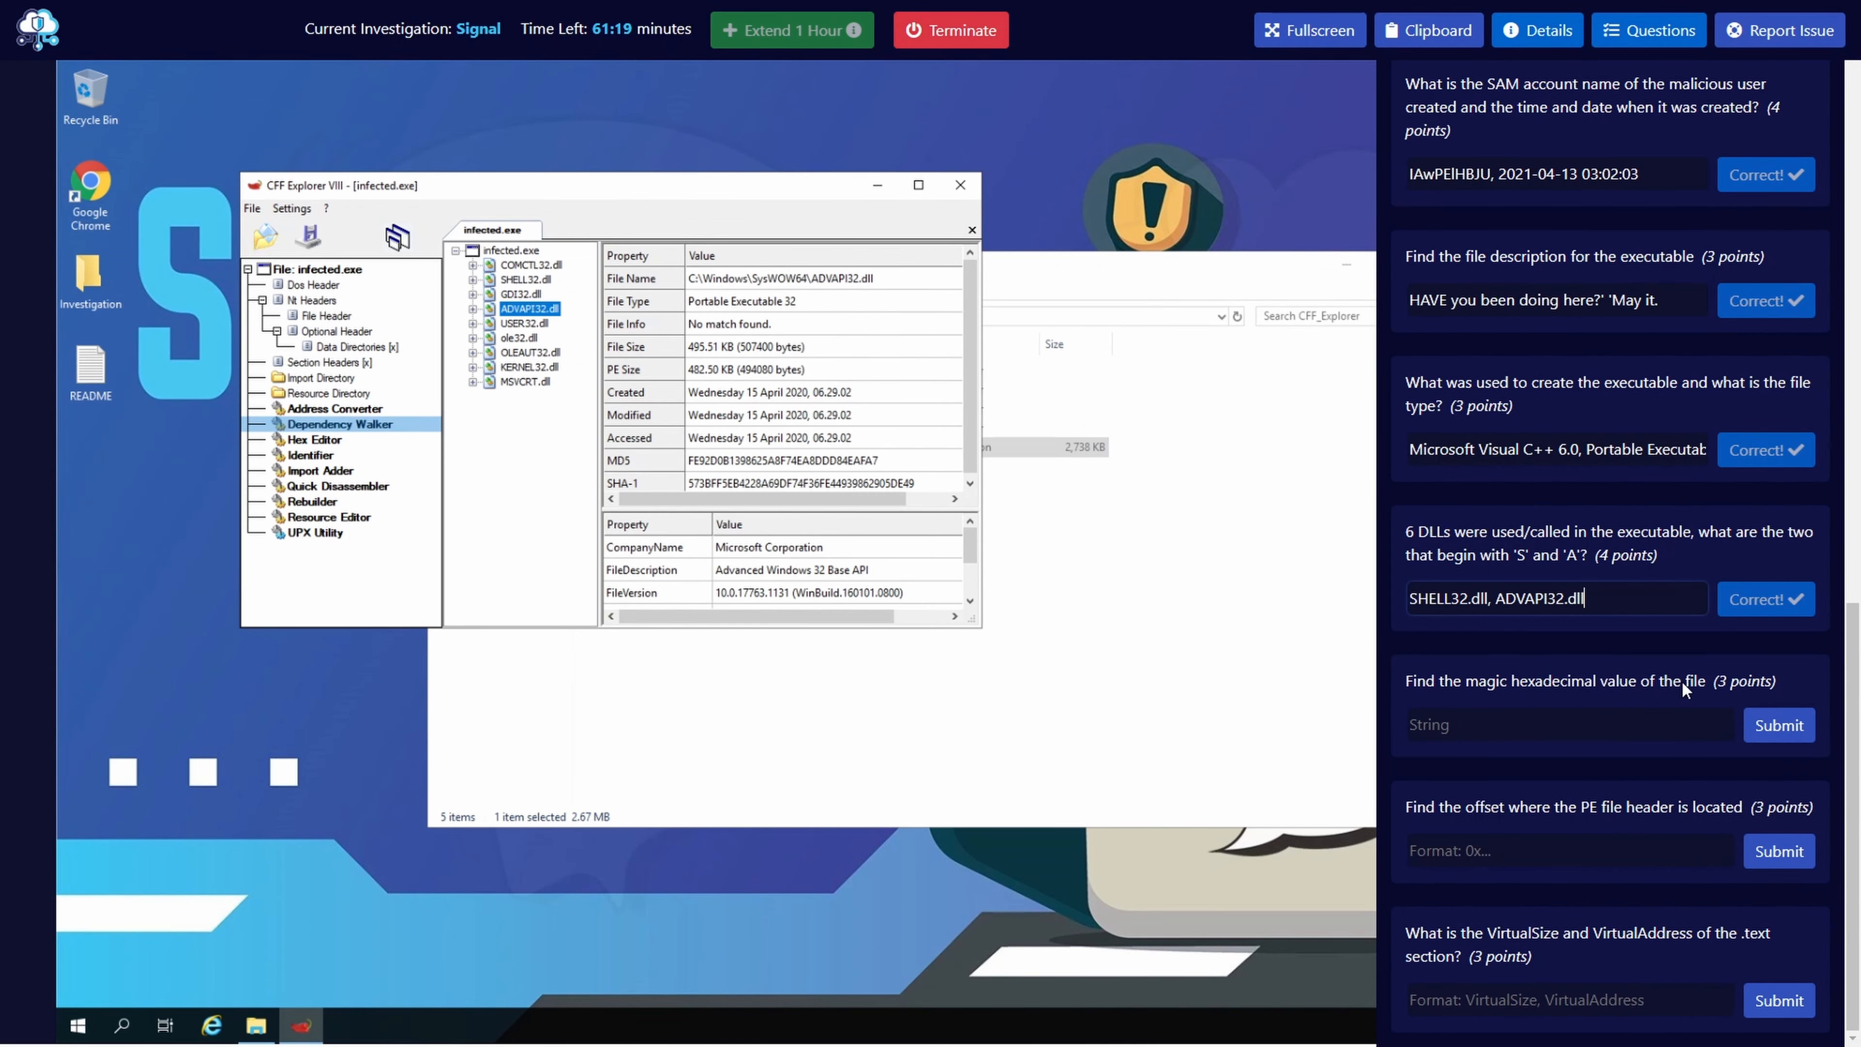
# - Check e_magic in the Dos Header of infected.exe and submit 4d5a as the answer to the magic hexadecimal value question
pyautogui.click(314, 287)
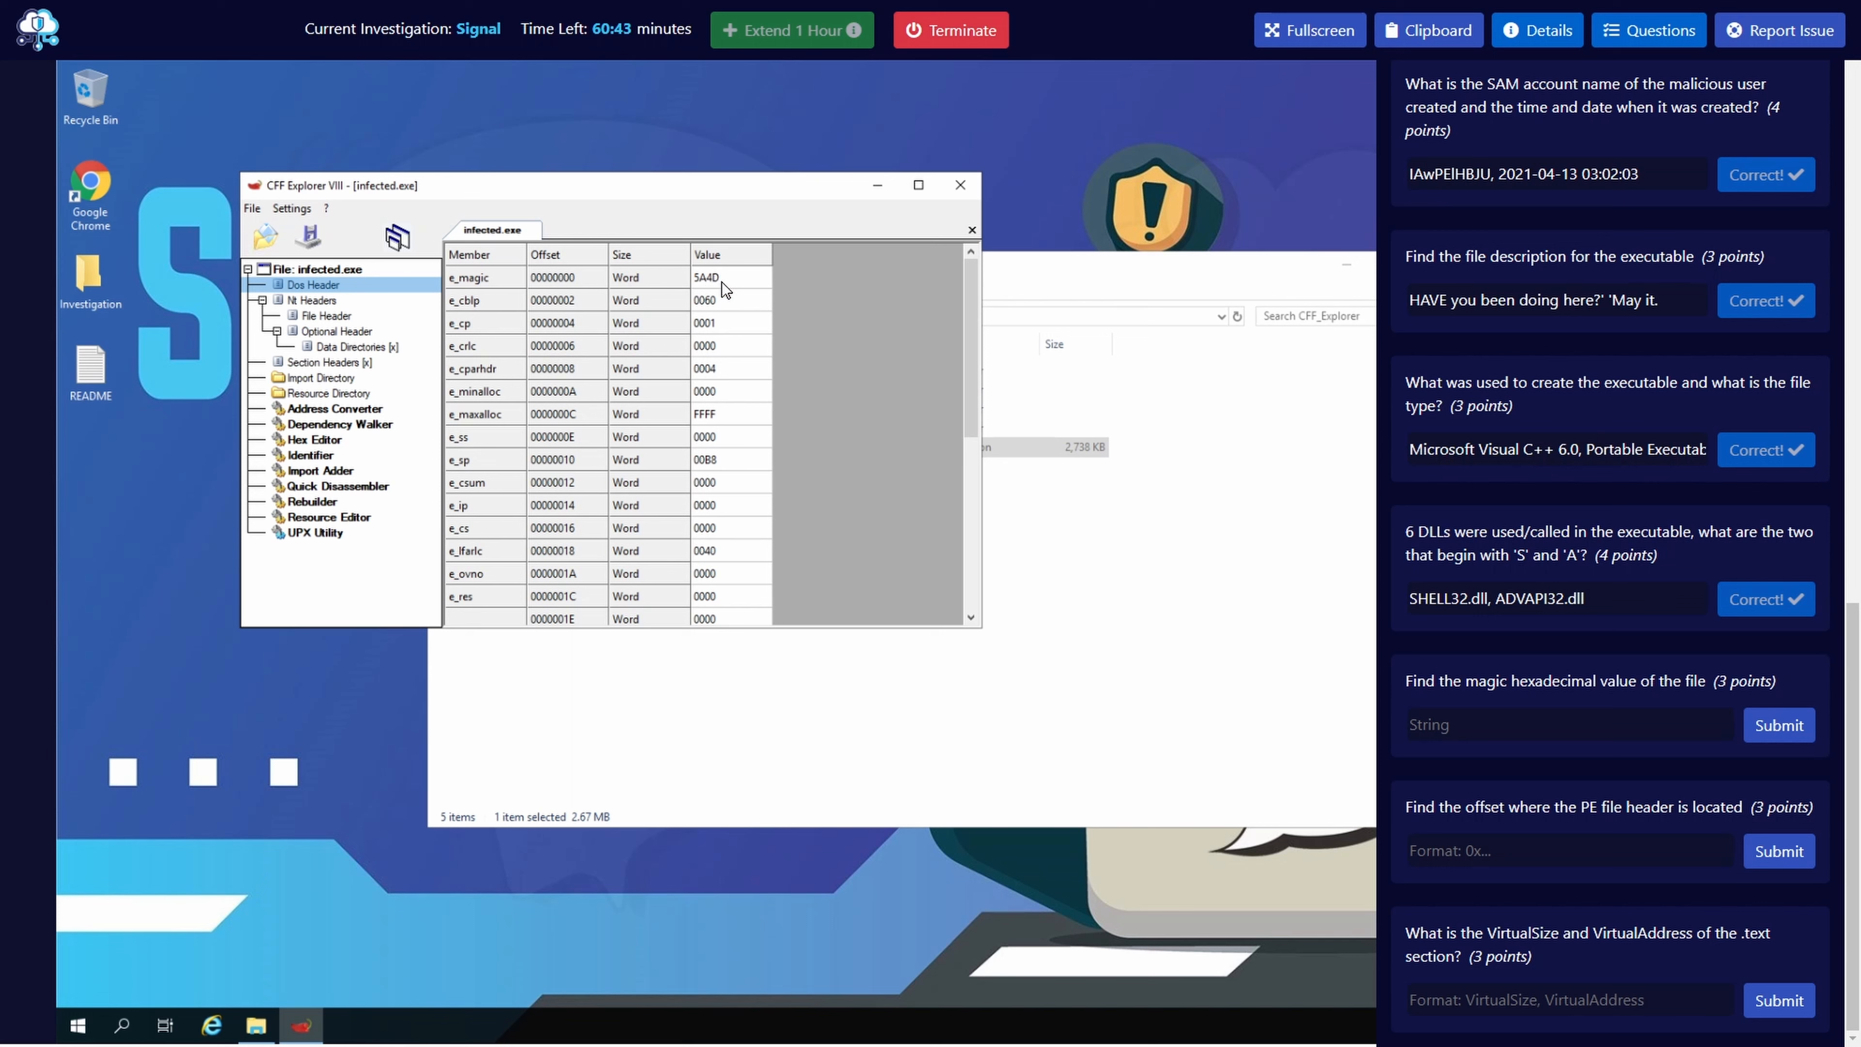
pyautogui.click(1523, 715)
pyautogui.write('4d5a')
pyautogui.click(1766, 734)
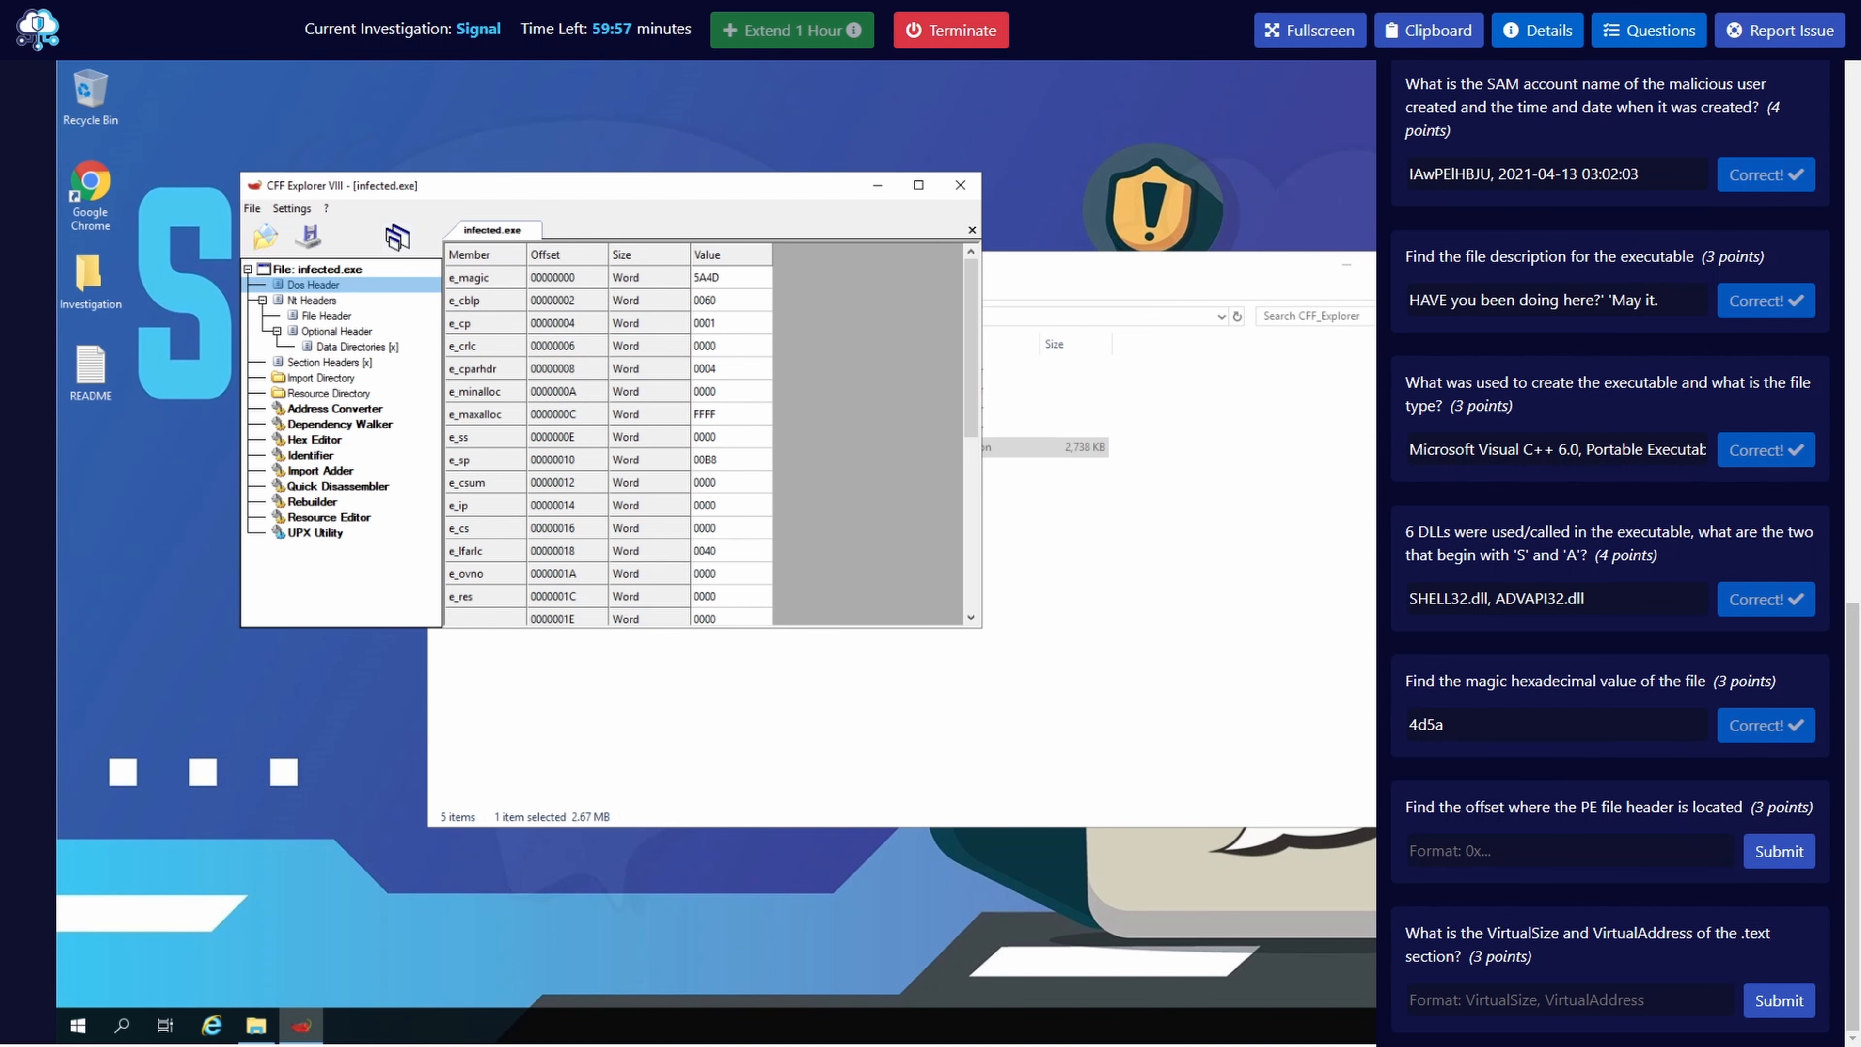
# - Look up how the PE file header is located, find e_lfanew in the Dos Header, and submit 0x3c as the offset answer
pyautogui.moveTo(0, 866); pyautogui.dragTo(840, 226)
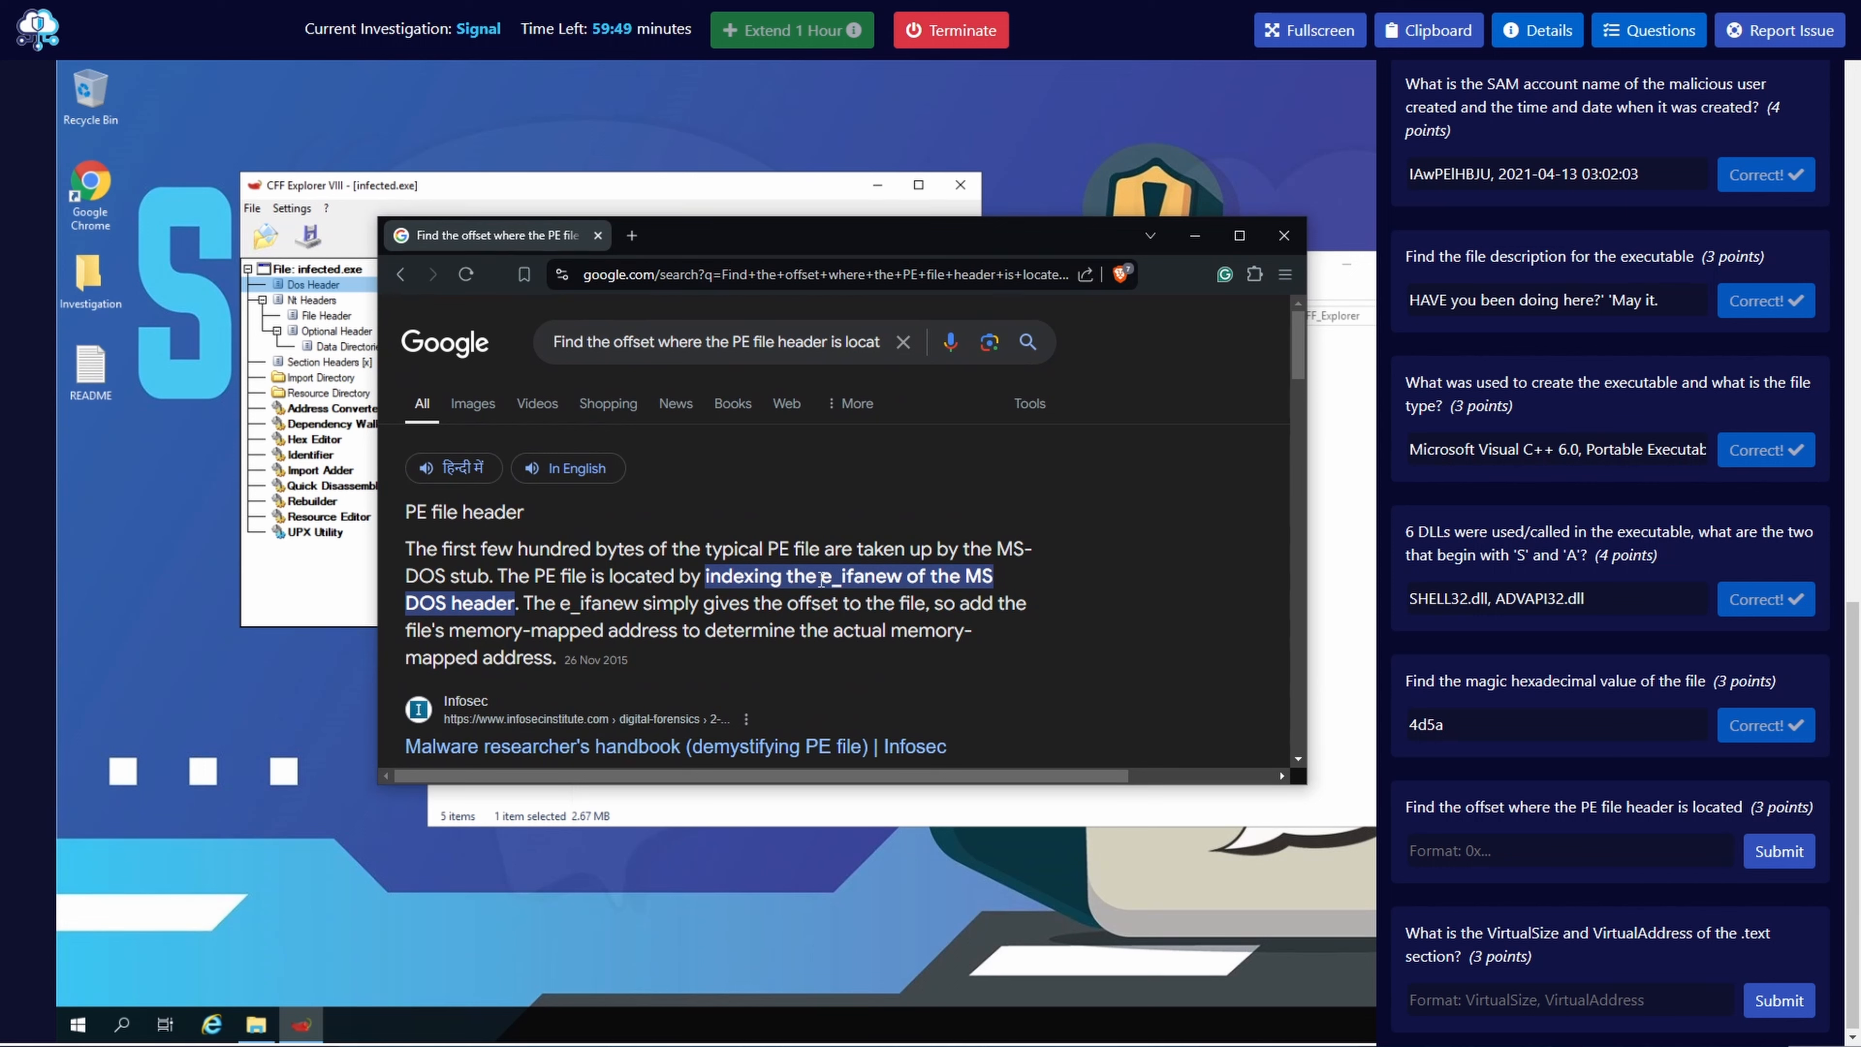
pyautogui.moveTo(893, 581); pyautogui.dragTo(903, 579)
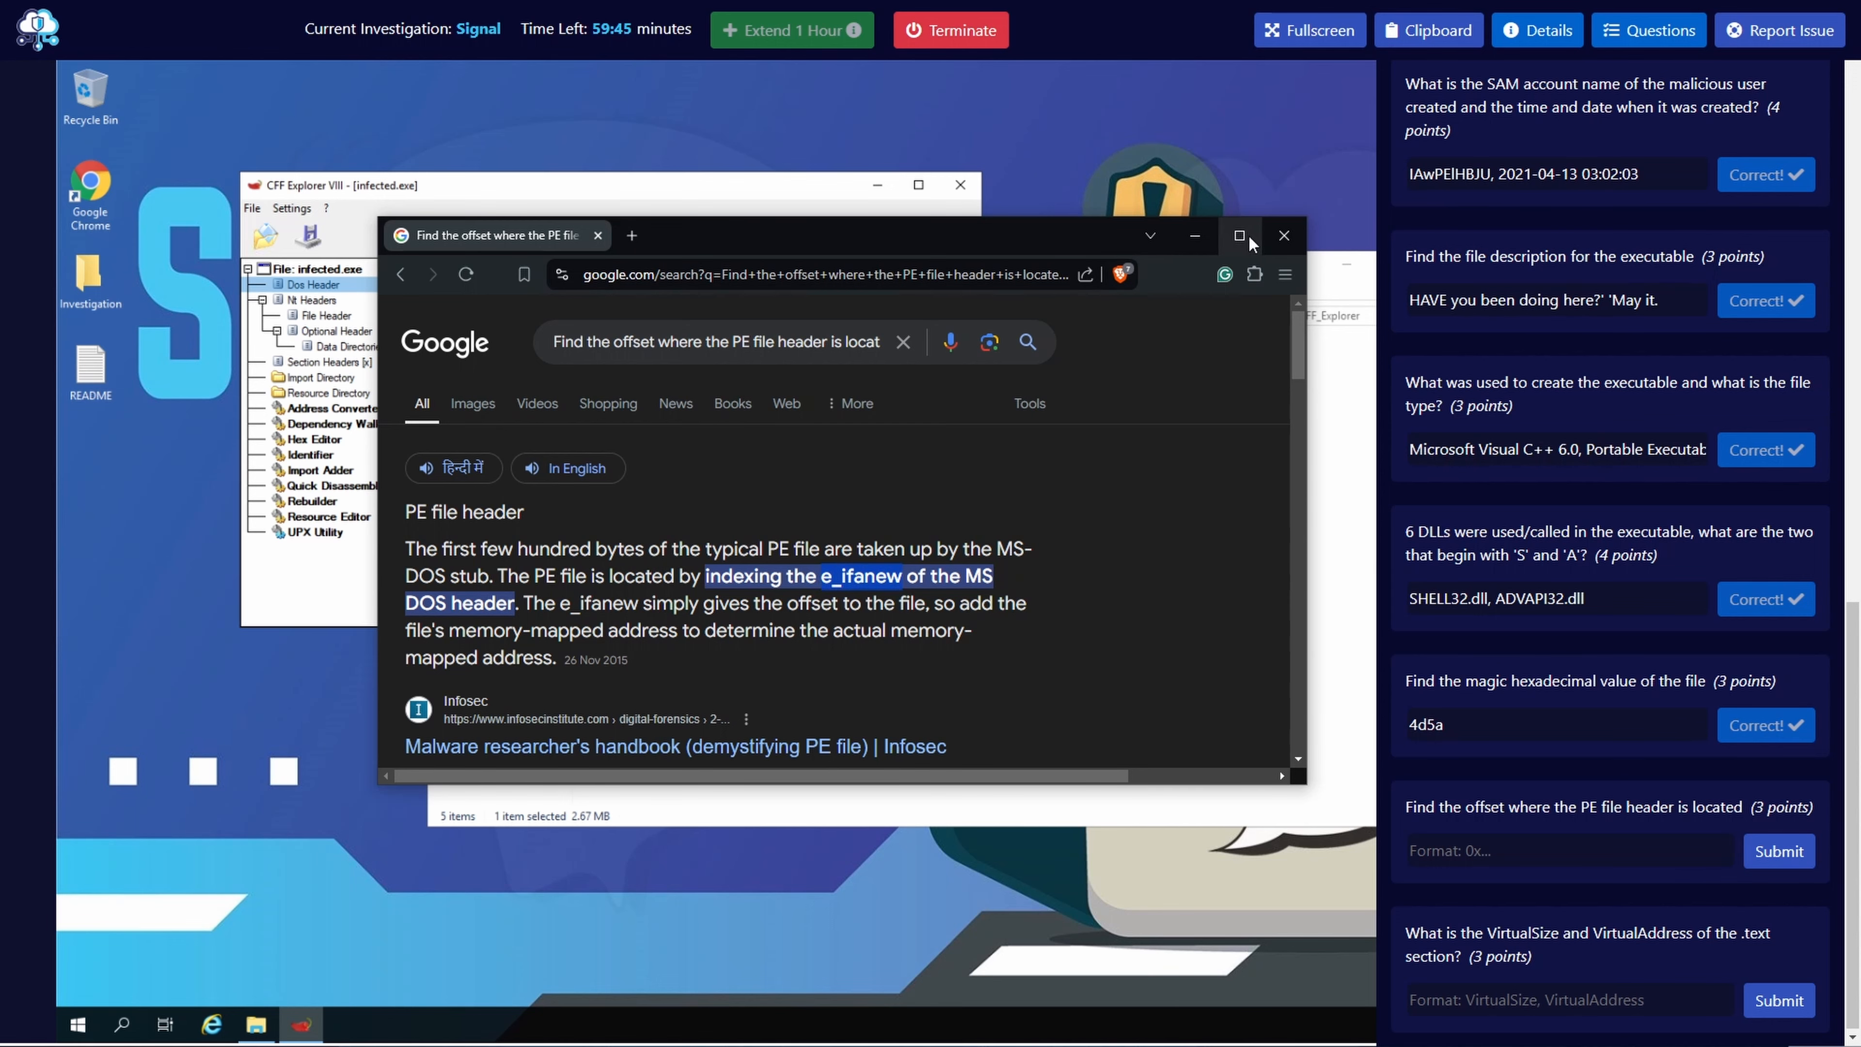
pyautogui.click(1281, 238)
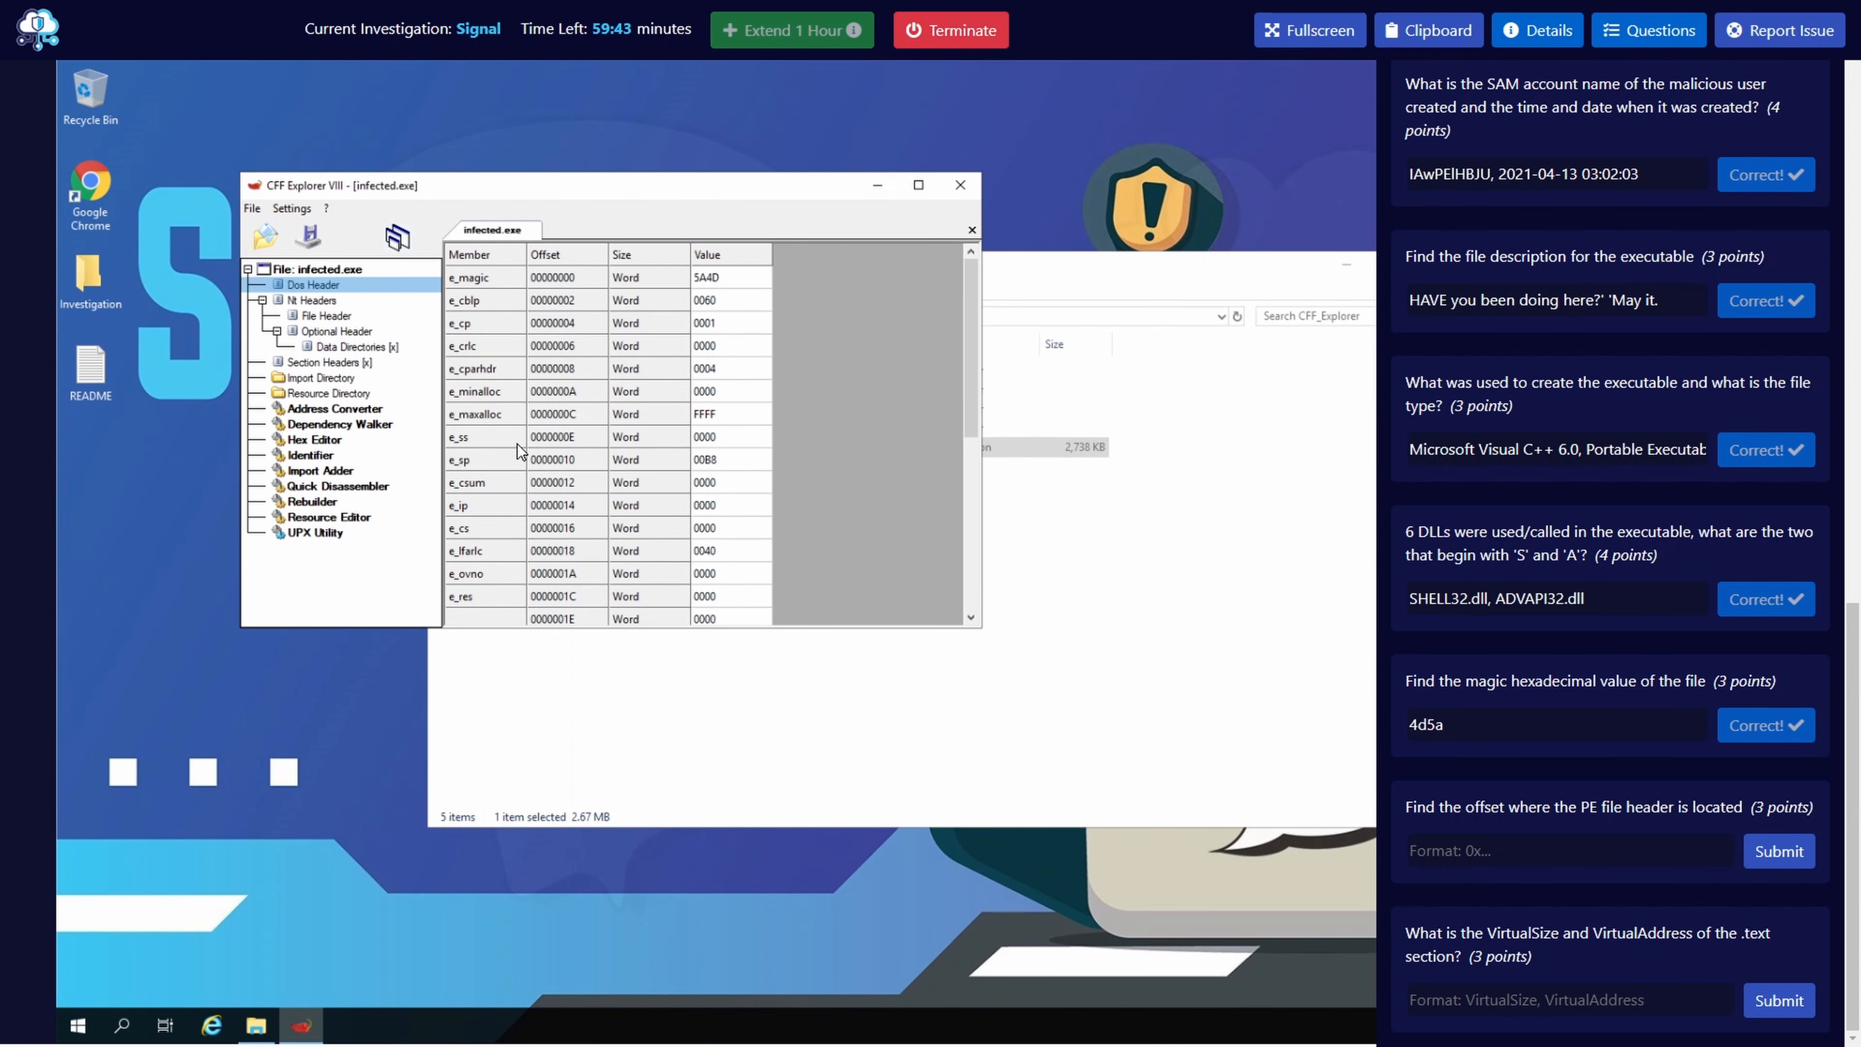
pyautogui.scroll(-5, 530, 491)
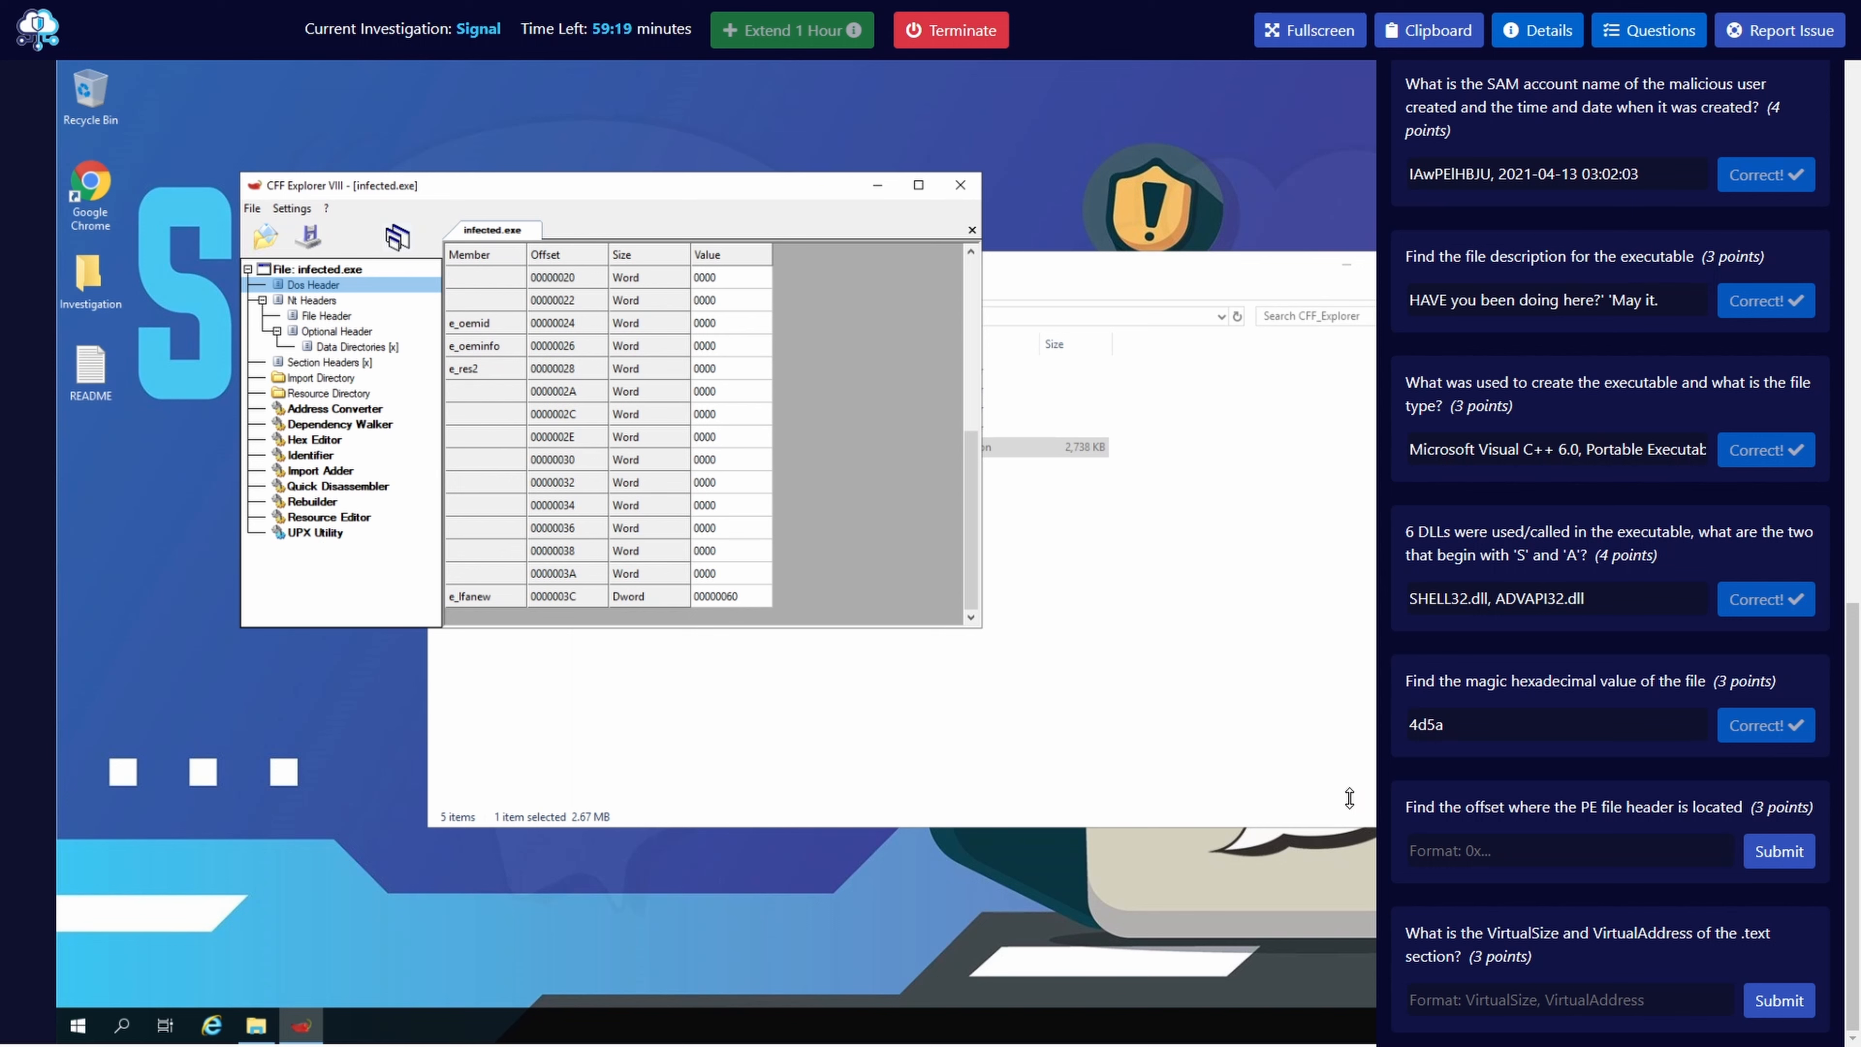
pyautogui.click(1463, 849)
pyautogui.write('0x3c')
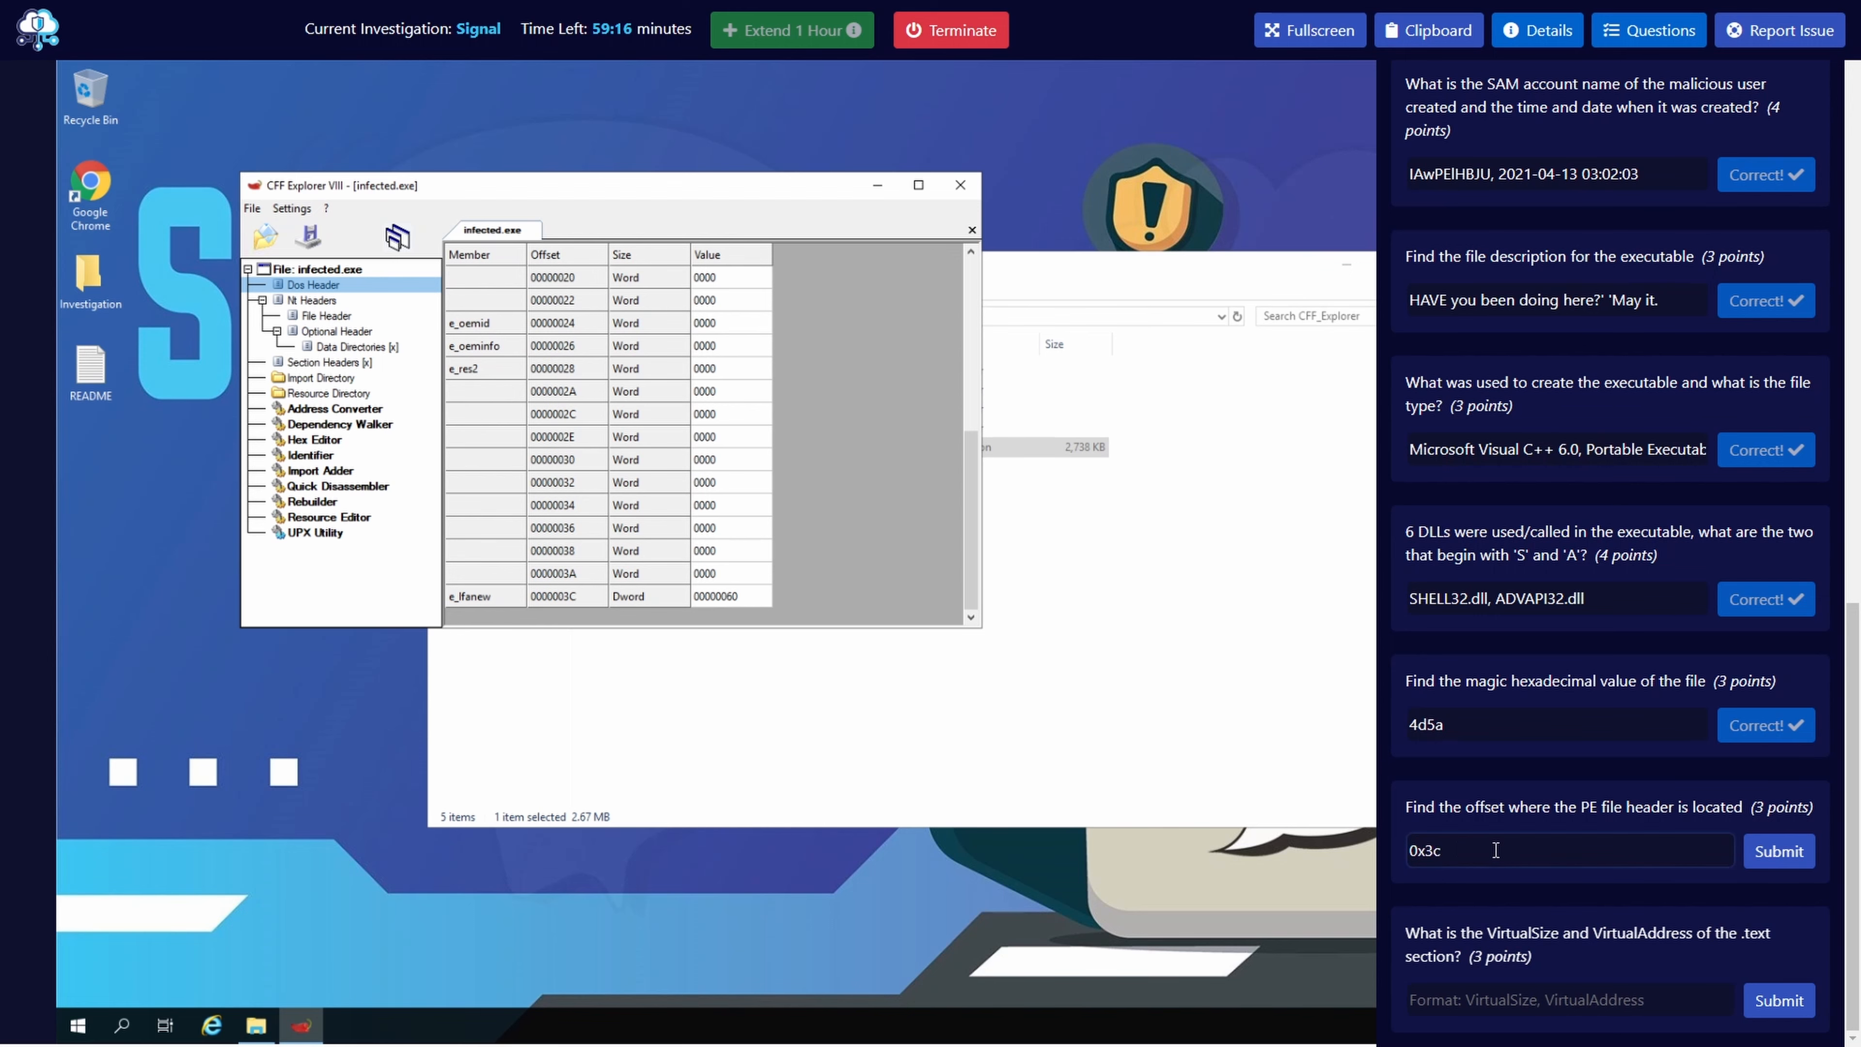
pyautogui.click(1763, 855)
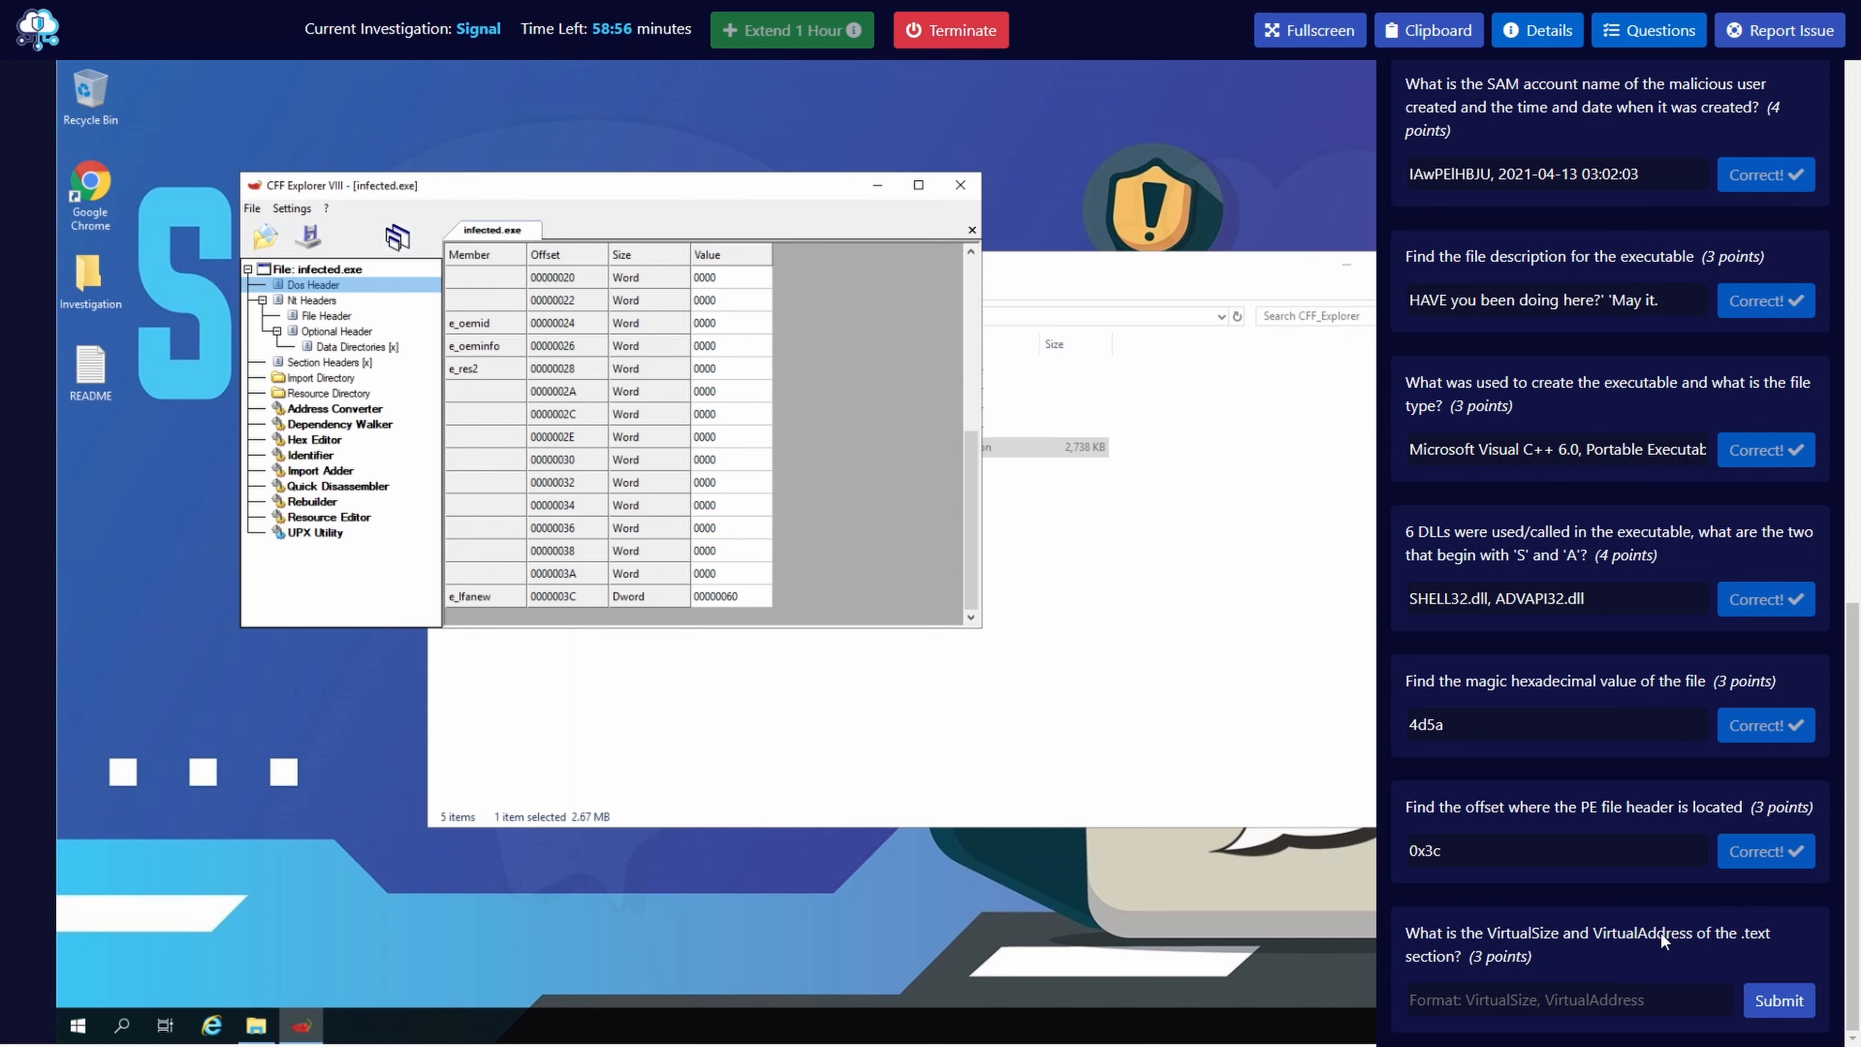
# - Copy the .text section's Virtual Size, 0001BD4A, from the Section Headers into the VirtualSize and VirtualAddress answer, followed by a comma
pyautogui.click(328, 362)
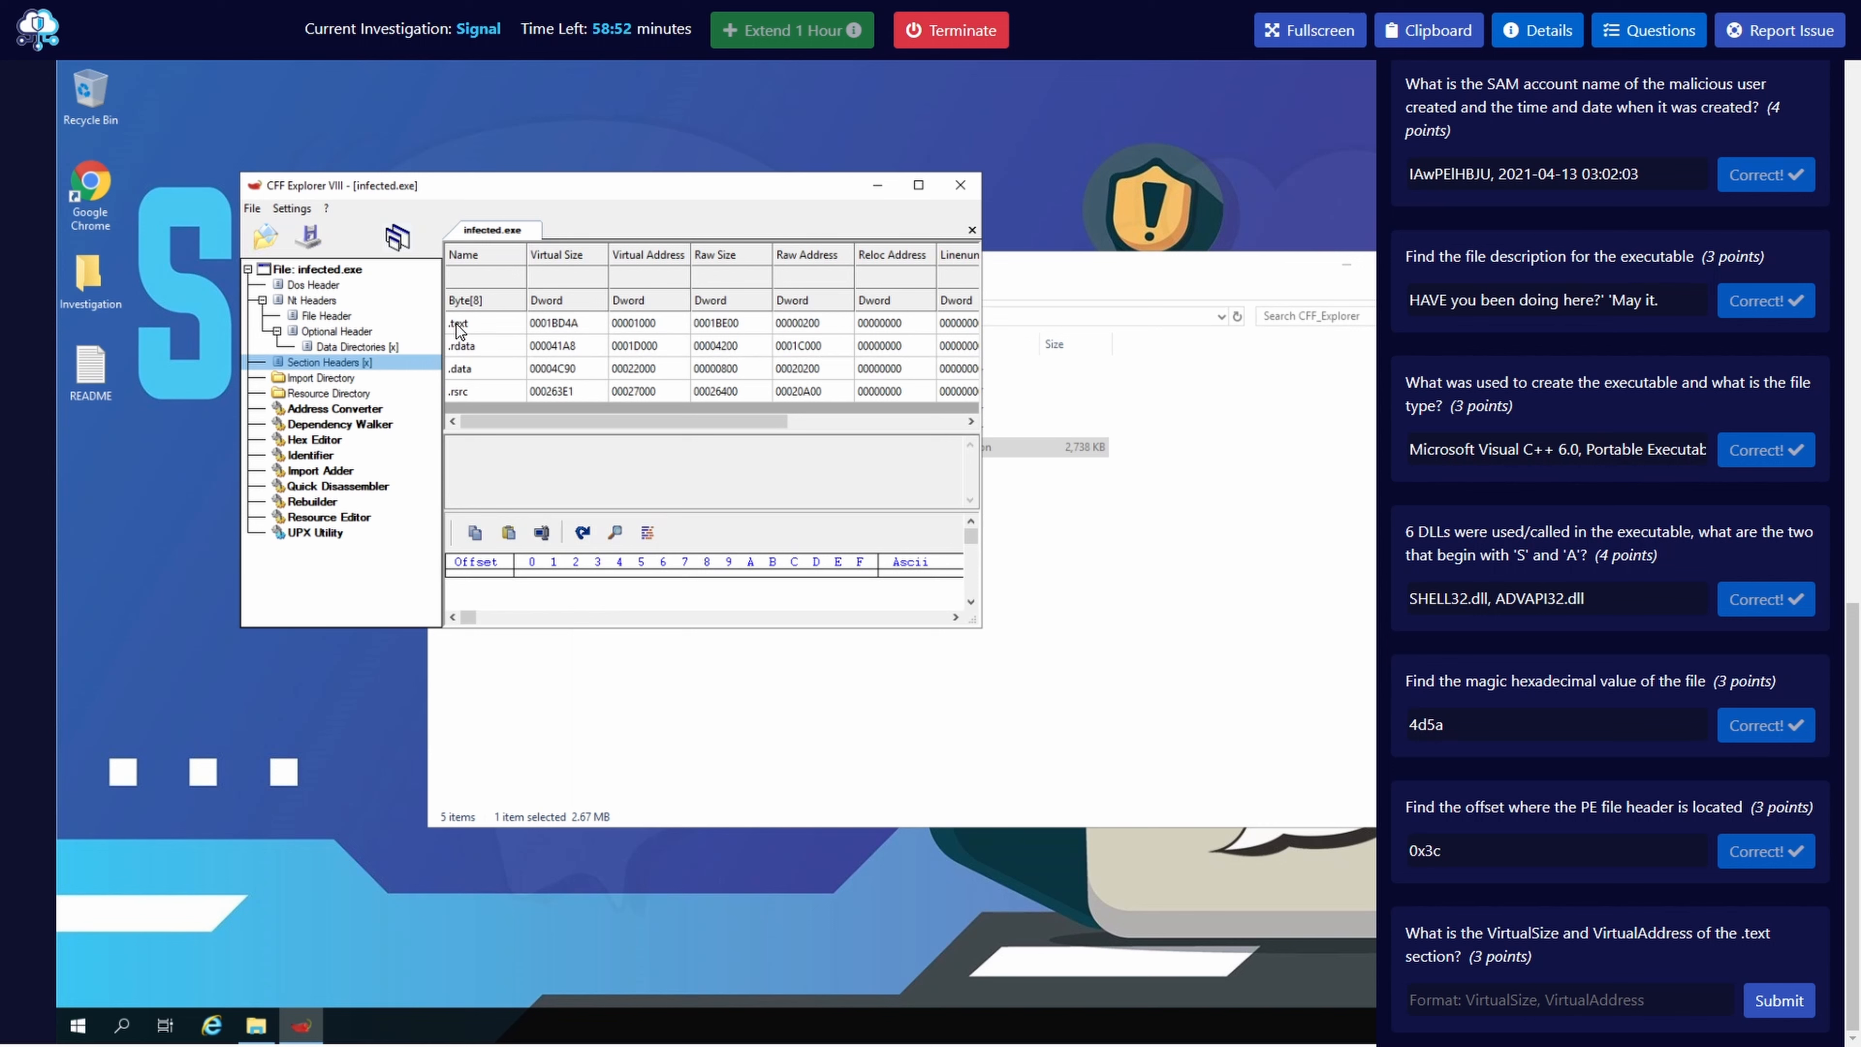
pyautogui.click(456, 326)
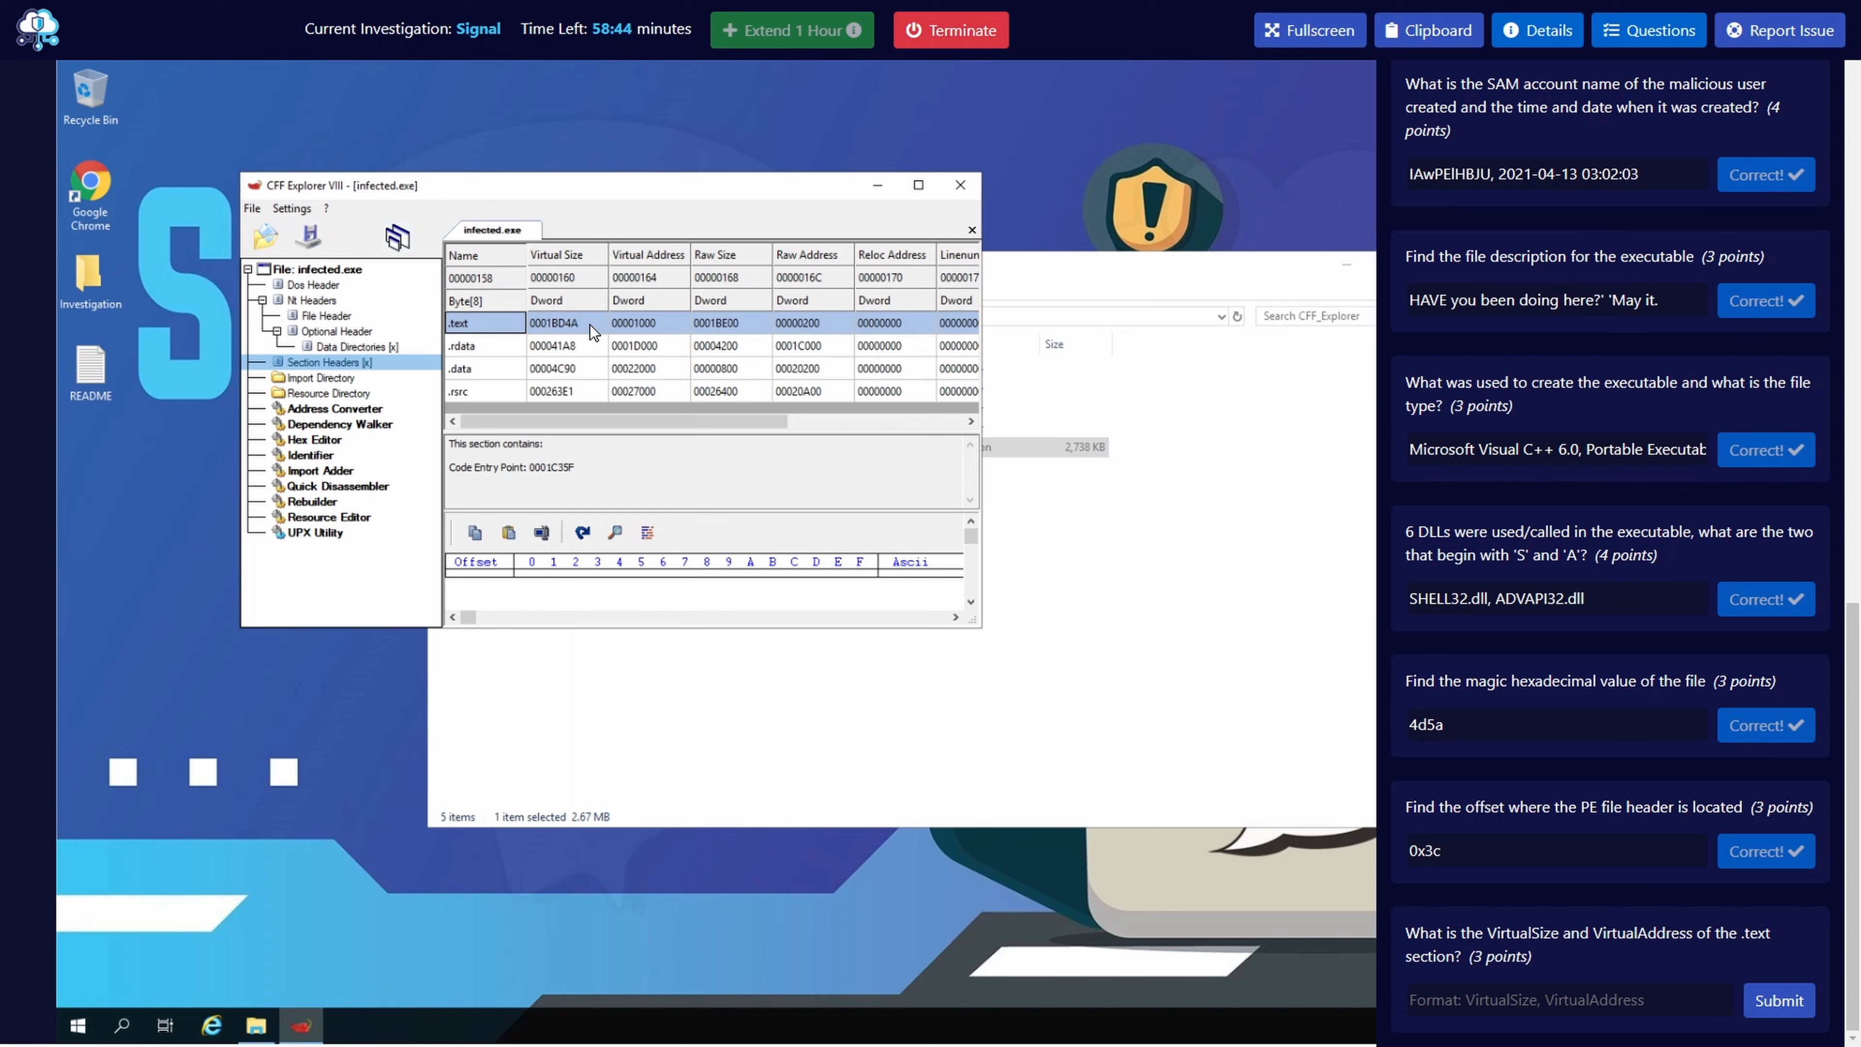
pyautogui.click(558, 324)
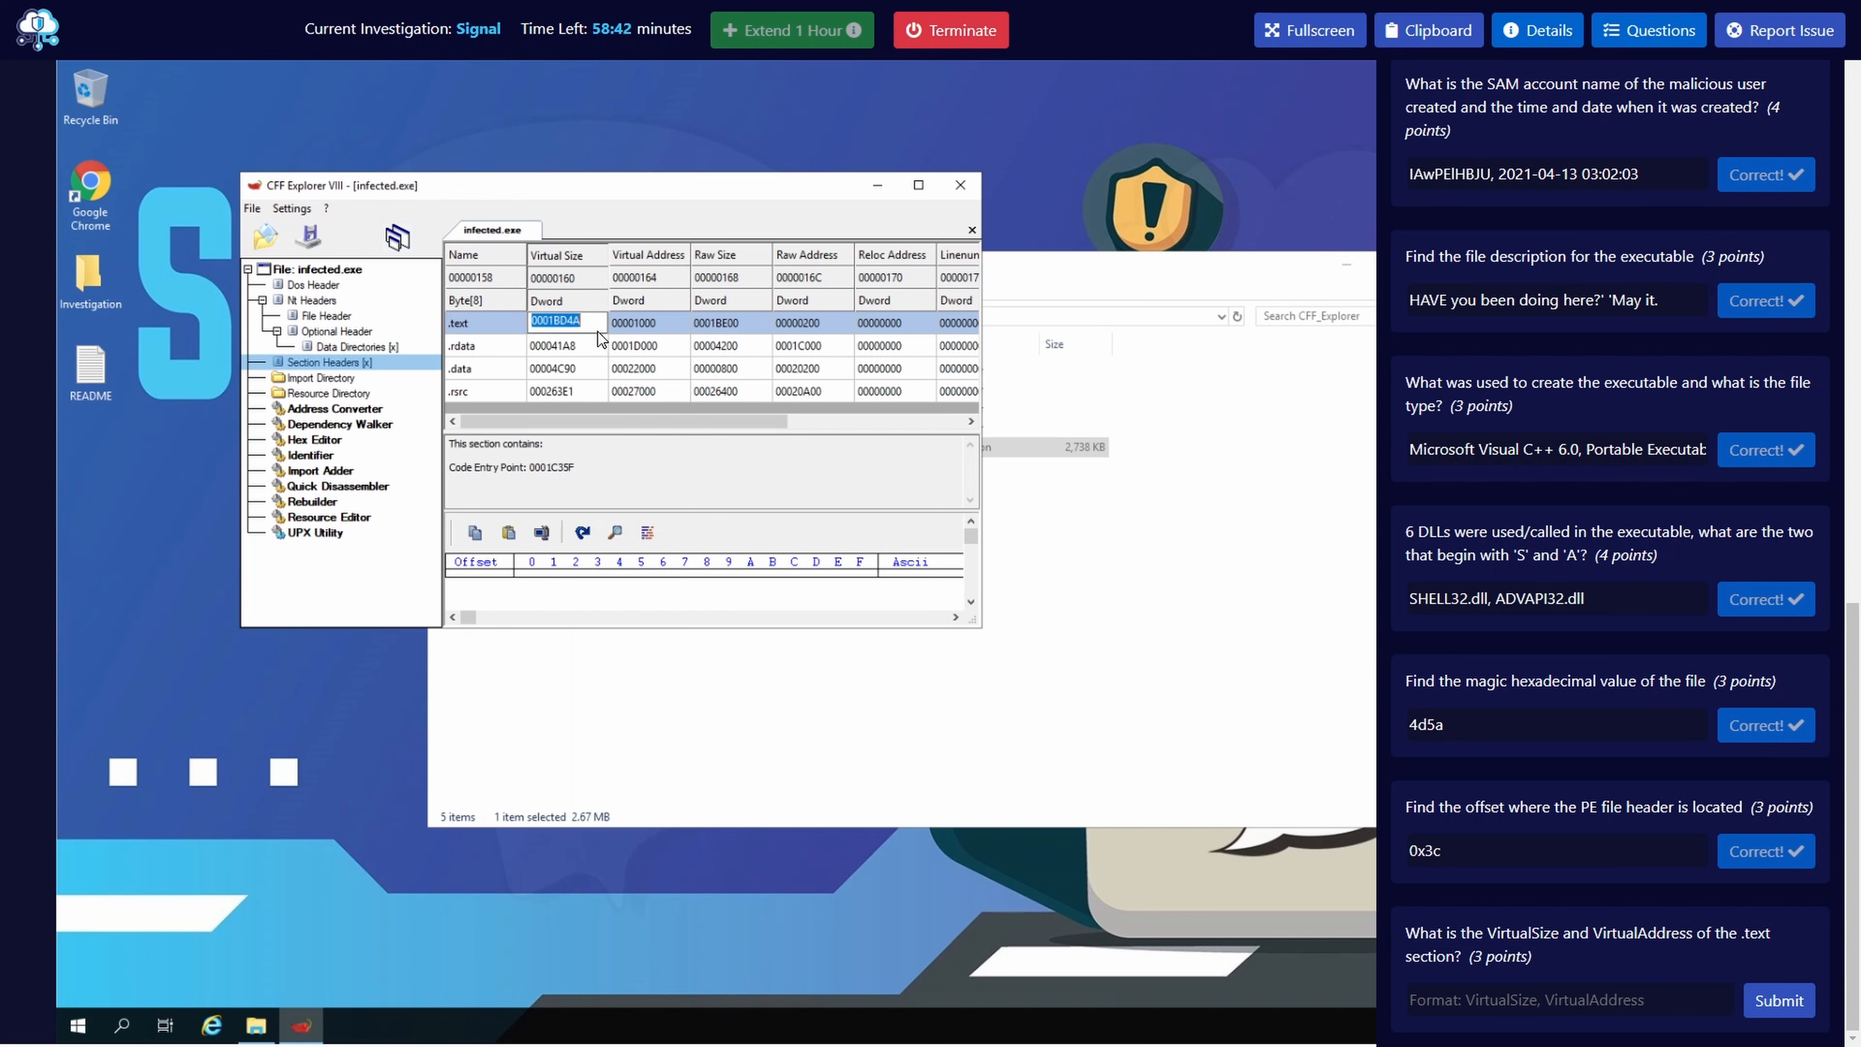
pyautogui.hotkey('ctrl', 'c')
pyautogui.click(1586, 1009)
pyautogui.hotkey('ctrl', 'v')
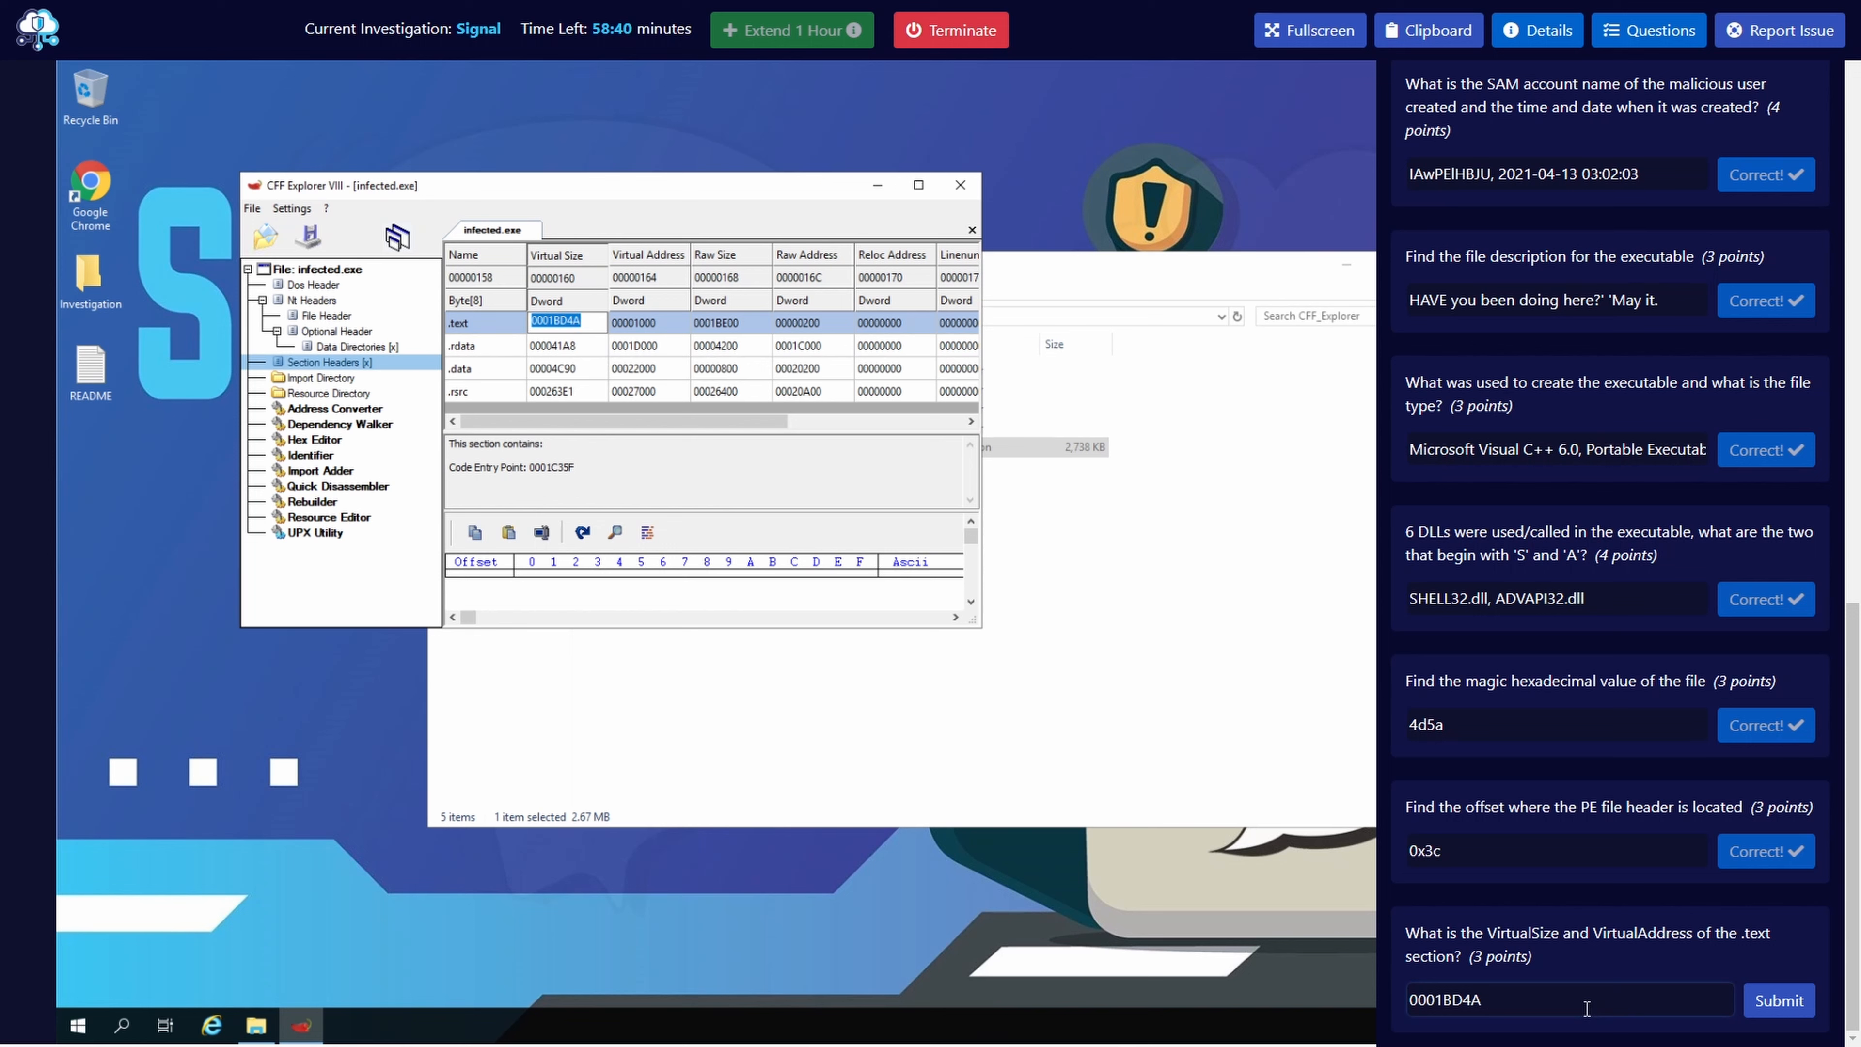
pyautogui.write(',')
# - Append the .text section's Virtual Address, 00001000, to the same answer and submit it
pyautogui.click(650, 325)
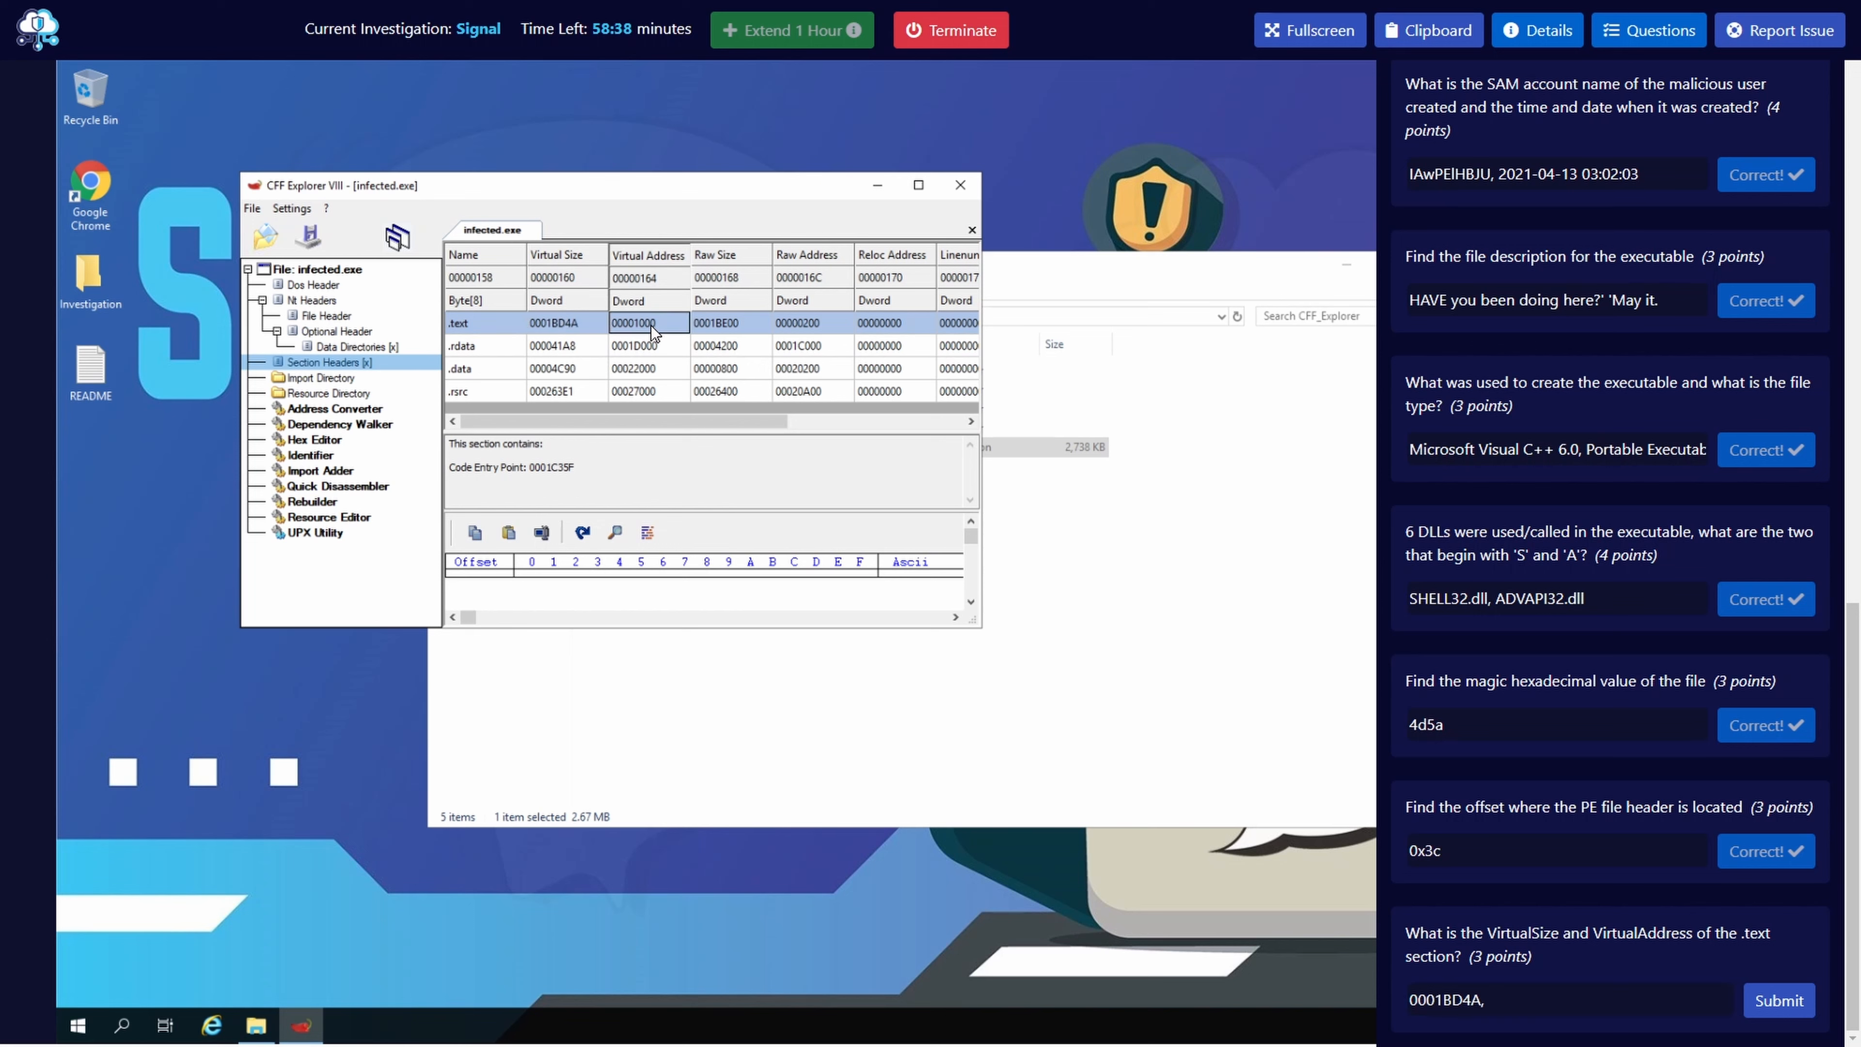
pyautogui.click(651, 325)
pyautogui.hotkey('ctrl', 'c')
pyautogui.click(1566, 1001)
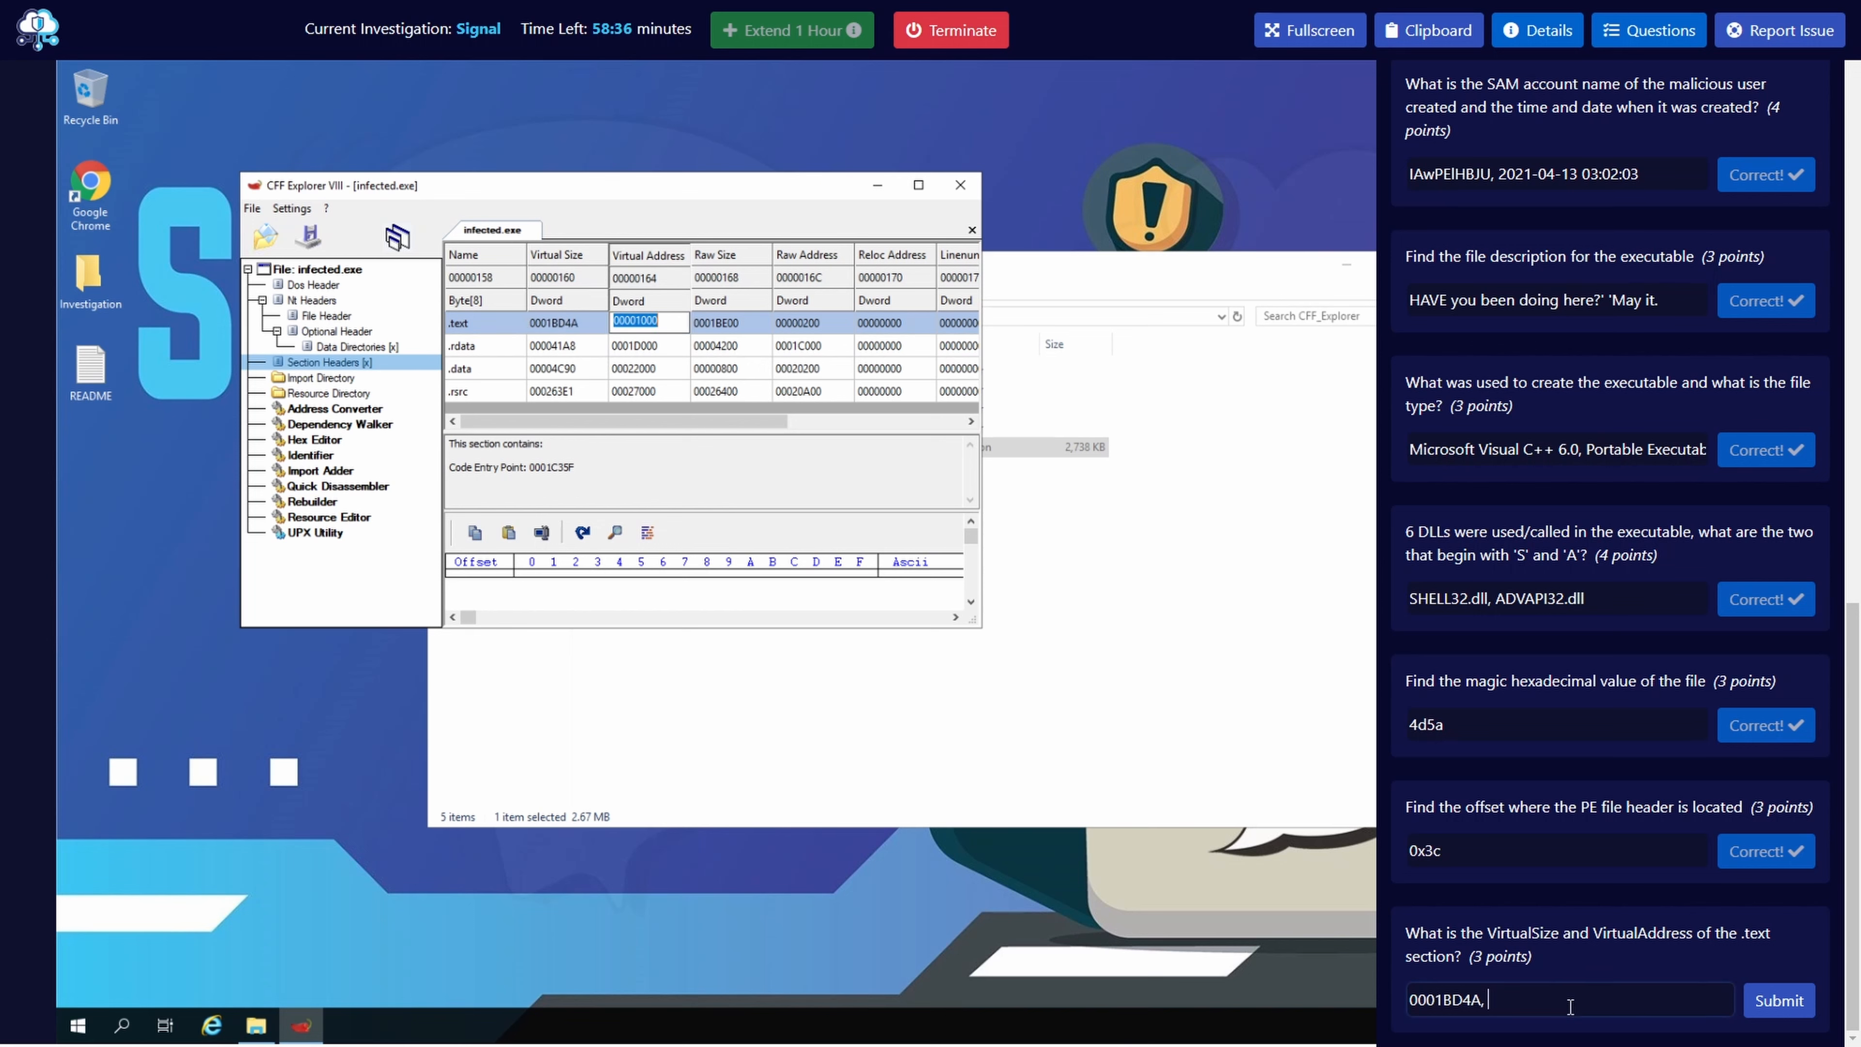
pyautogui.hotkey('ctrl', 'v')
pyautogui.click(1782, 1004)
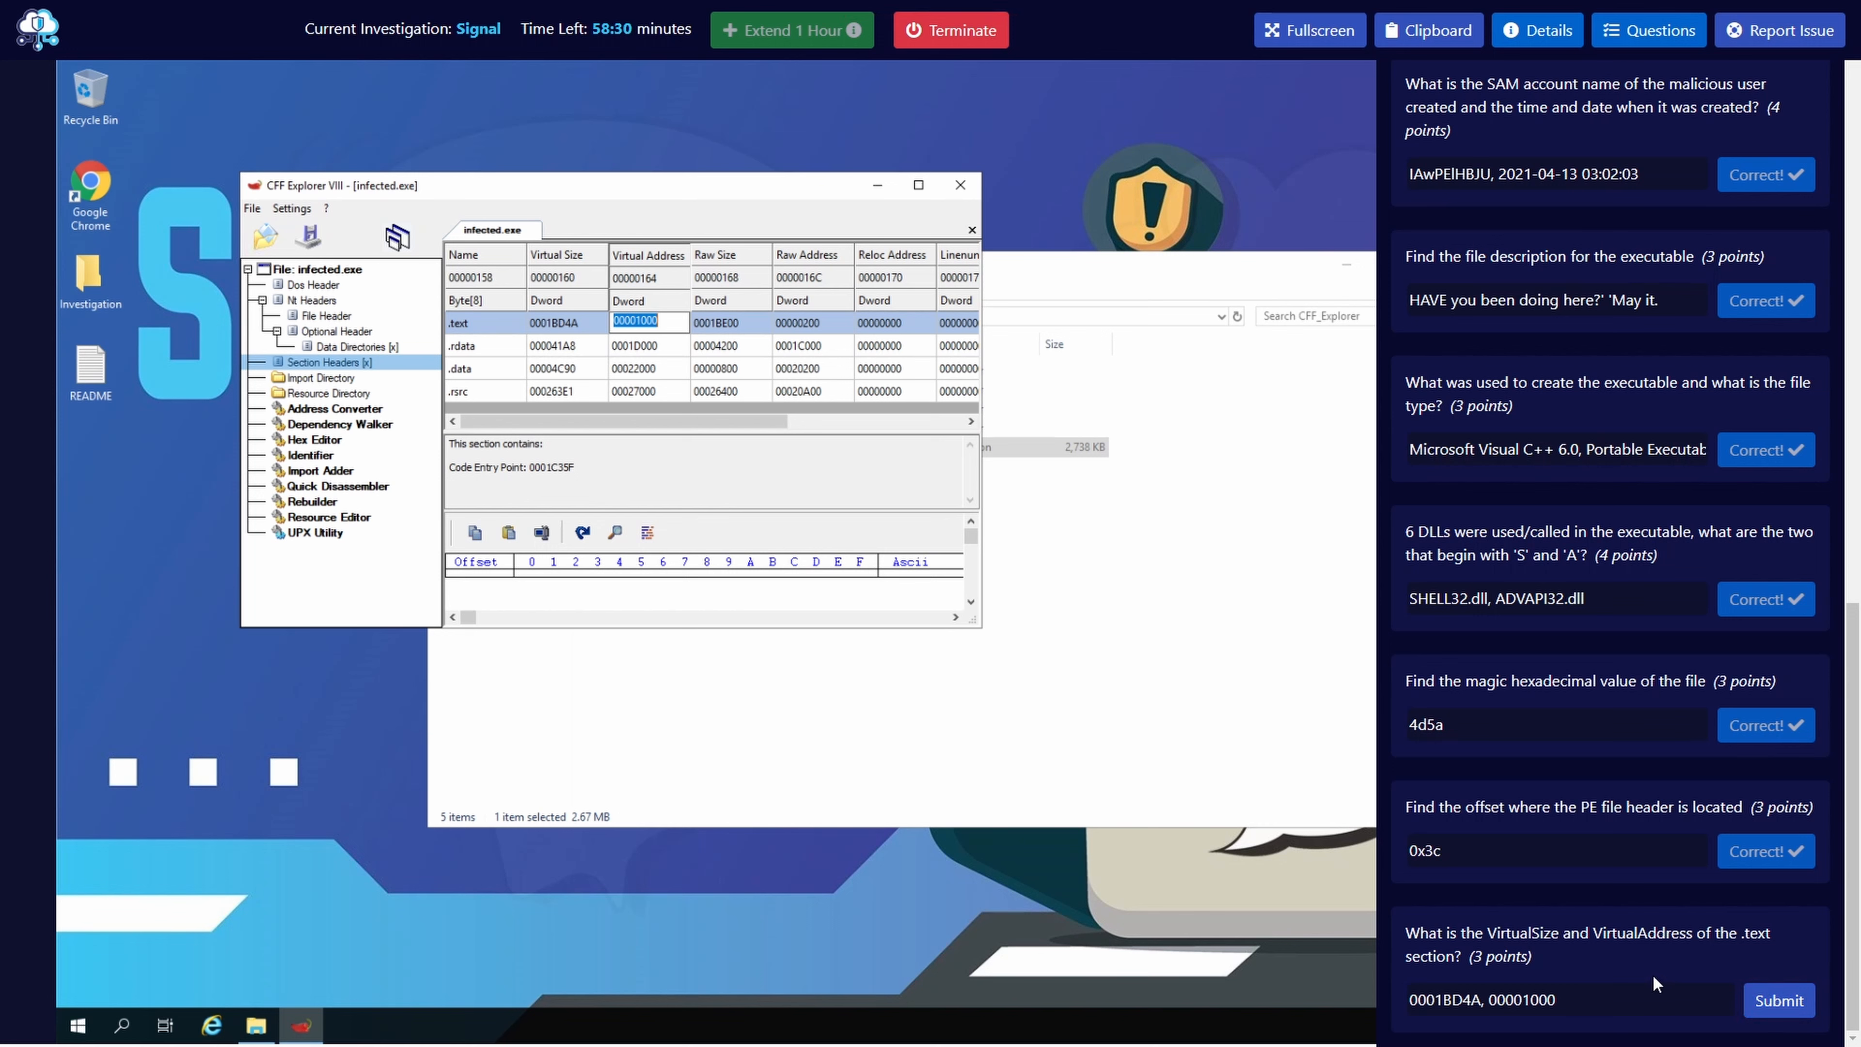
# - Prefix both values in the .text section answer with 0x, giving 0x0001BD4A, 0x00001000, and submit it
pyautogui.click(1595, 1003)
pyautogui.hotkey('ctrl', 'a')
pyautogui.press('BackSpace')
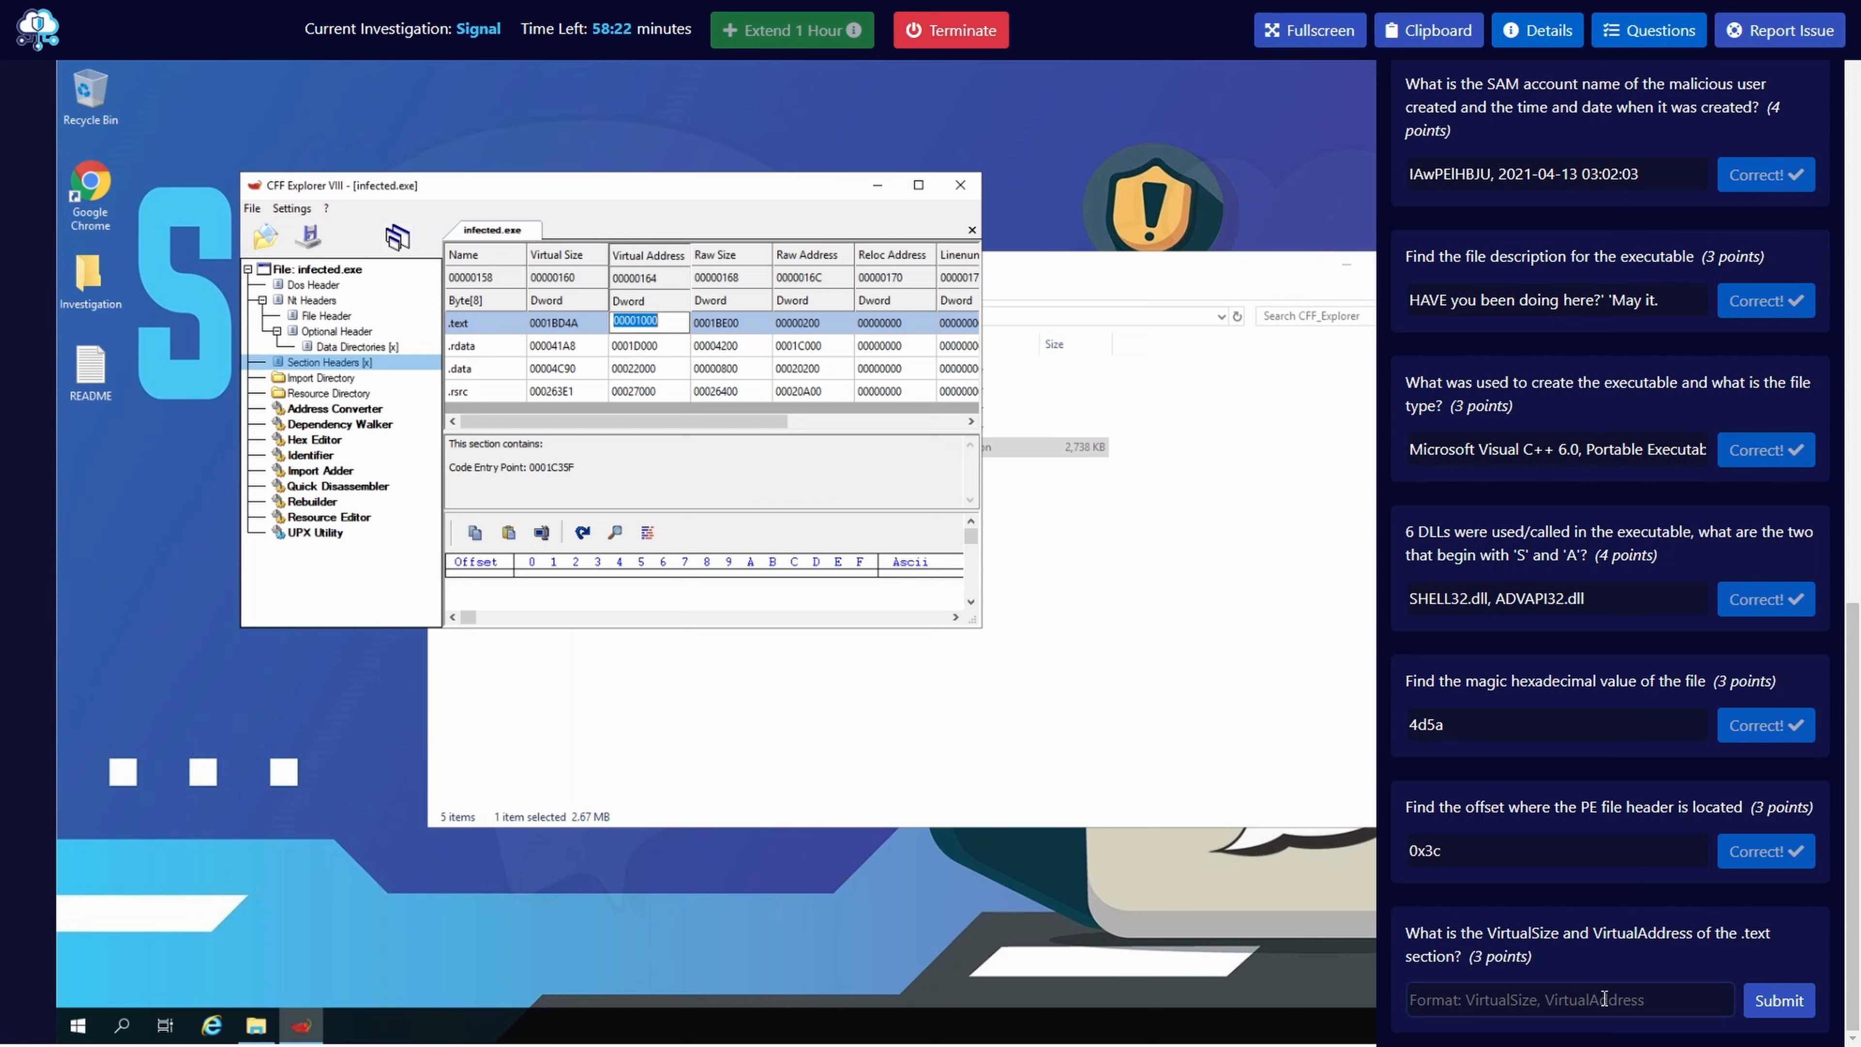
pyautogui.write('0001BD4A, 00001000')
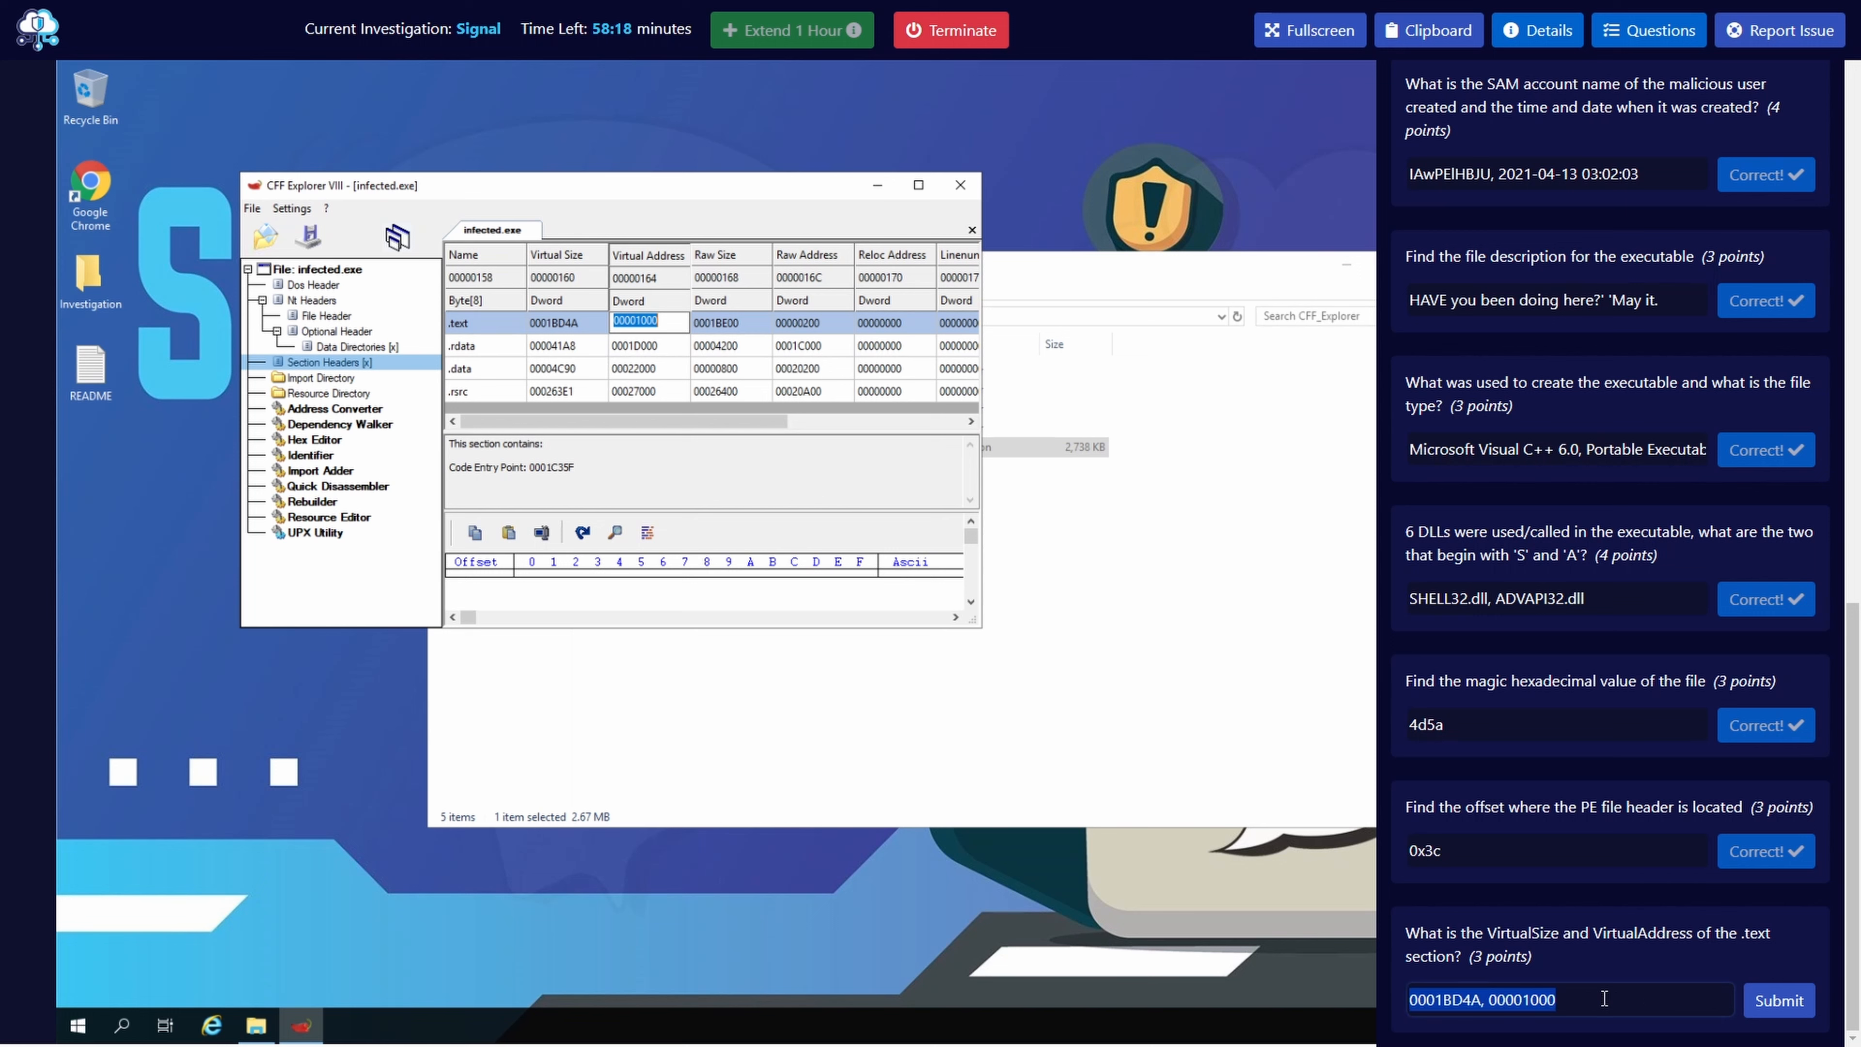
pyautogui.press('Home')
pyautogui.write('0x')
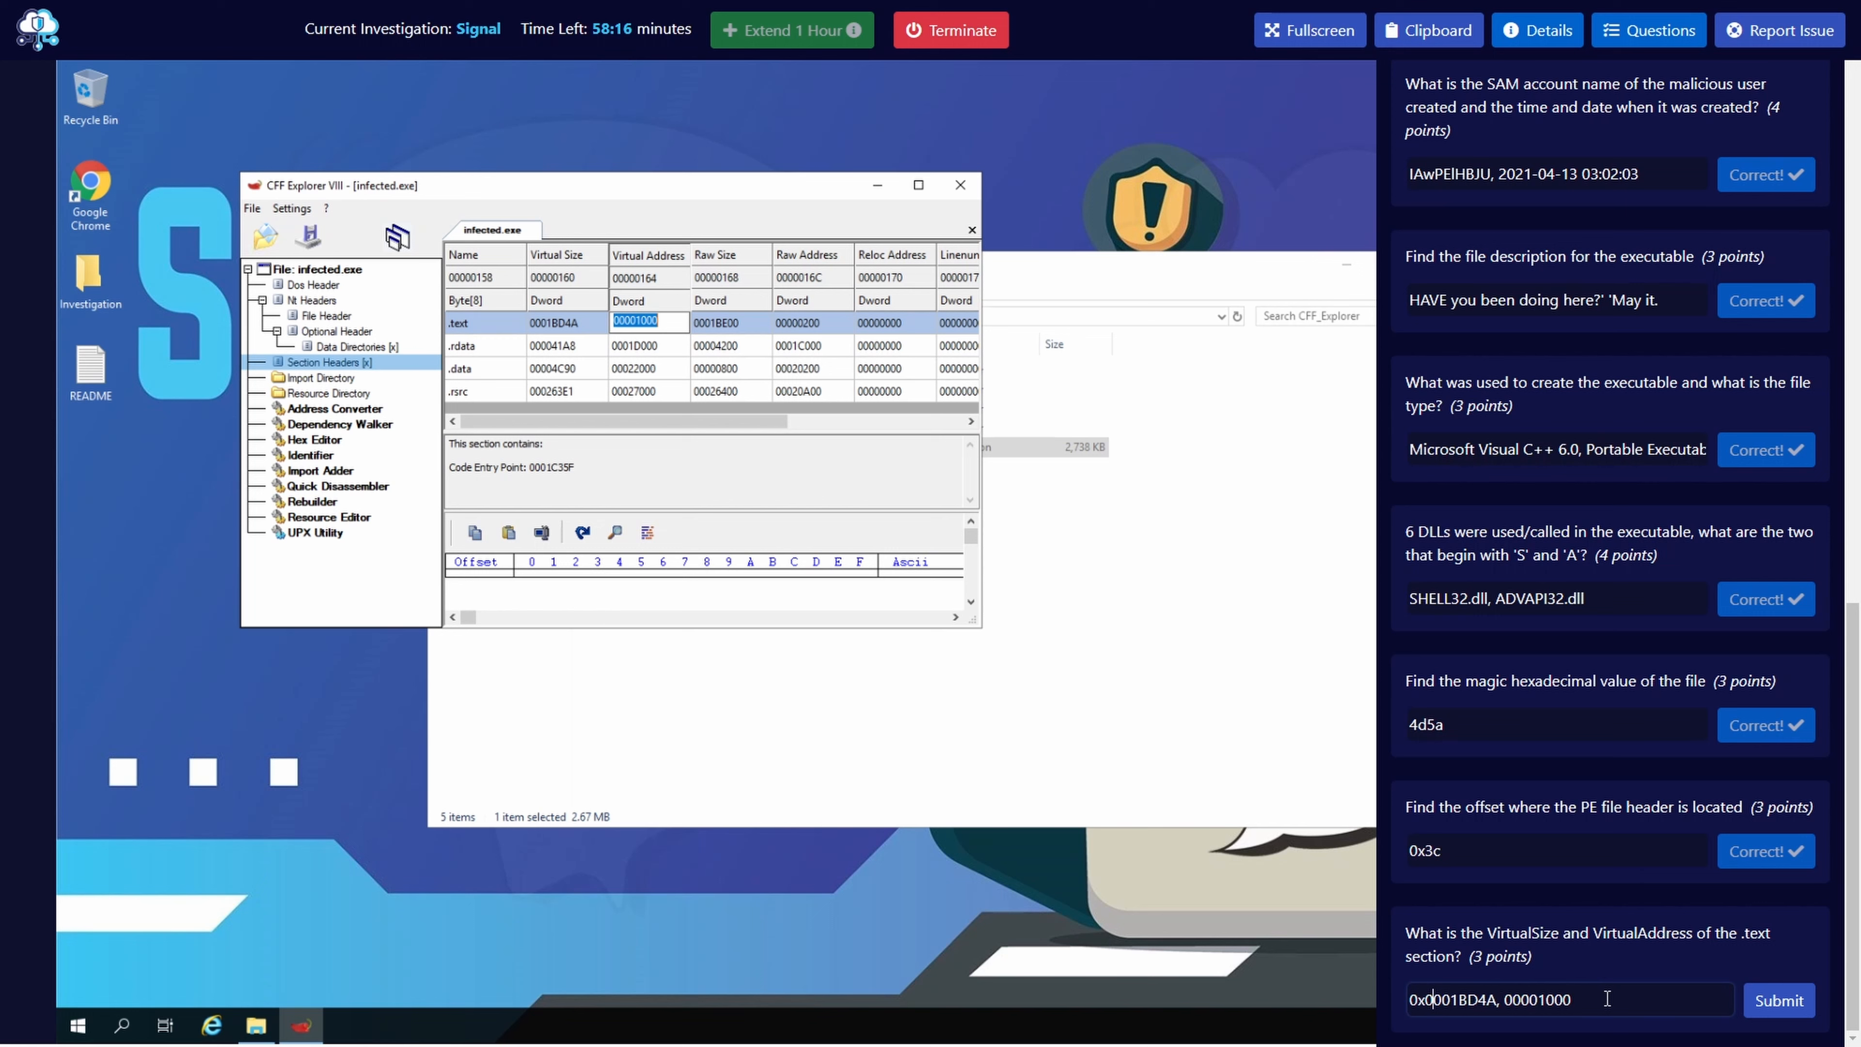
pyautogui.press('Left')
pyautogui.press('Left')
pyautogui.write('0x')
pyautogui.click(1773, 1001)
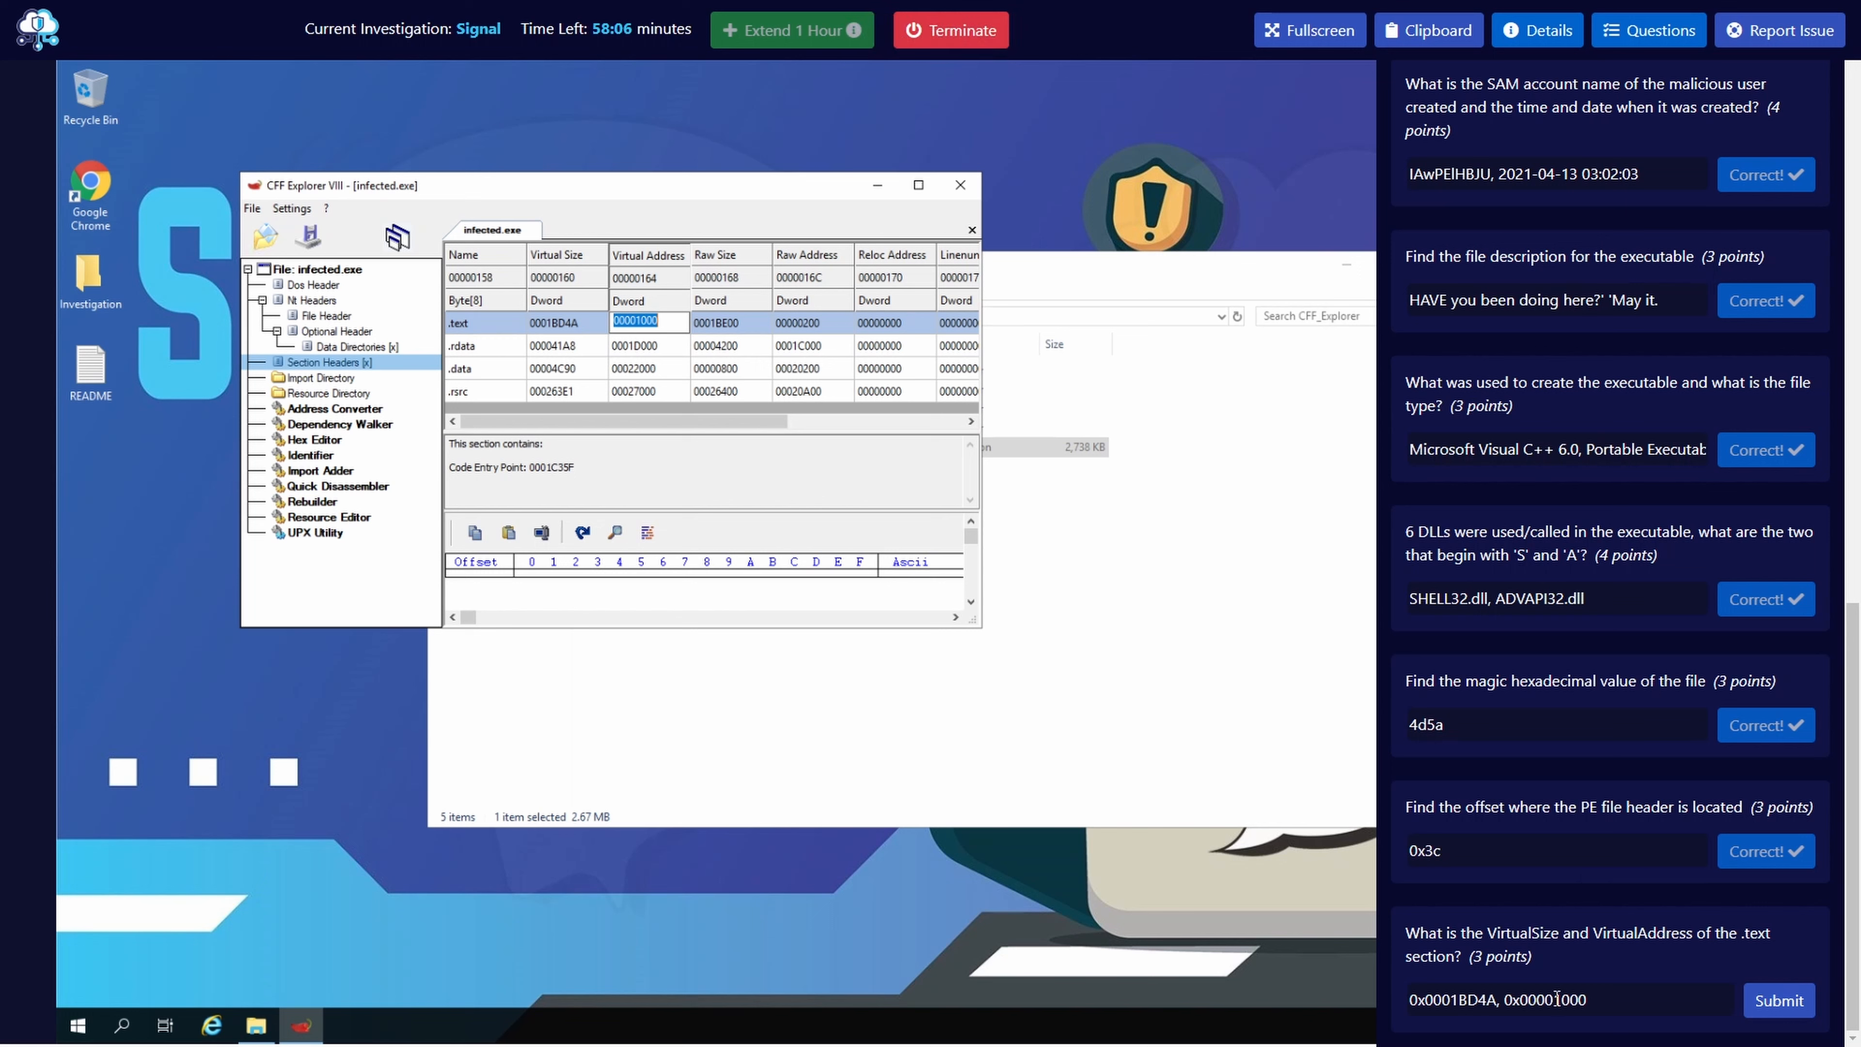
# - Remove the leading zeros from both values so the .text answer reads 0x1BD4A, 0x1000, and submit it
pyautogui.moveTo(1553, 1000); pyautogui.dragTo(1518, 1001)
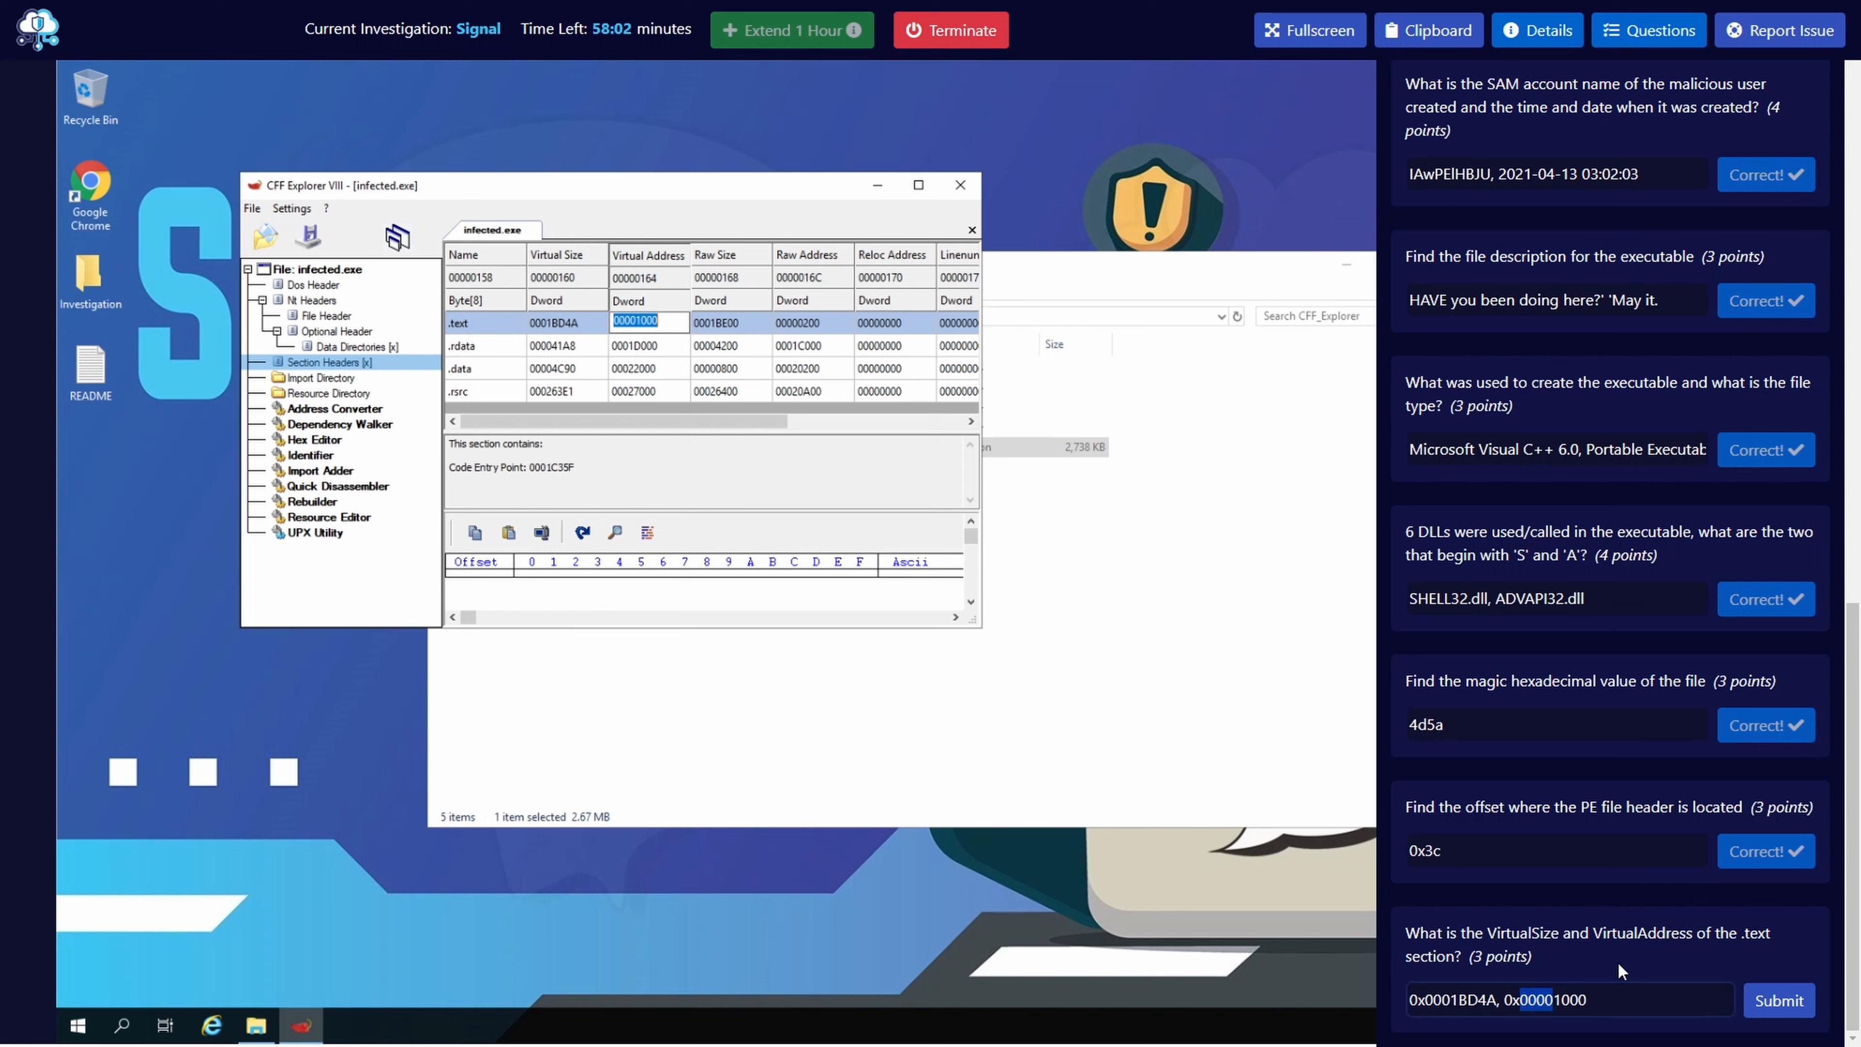
pyautogui.press('BackSpace')
pyautogui.moveTo(1449, 999); pyautogui.dragTo(1425, 1000)
pyautogui.press('BackSpace')
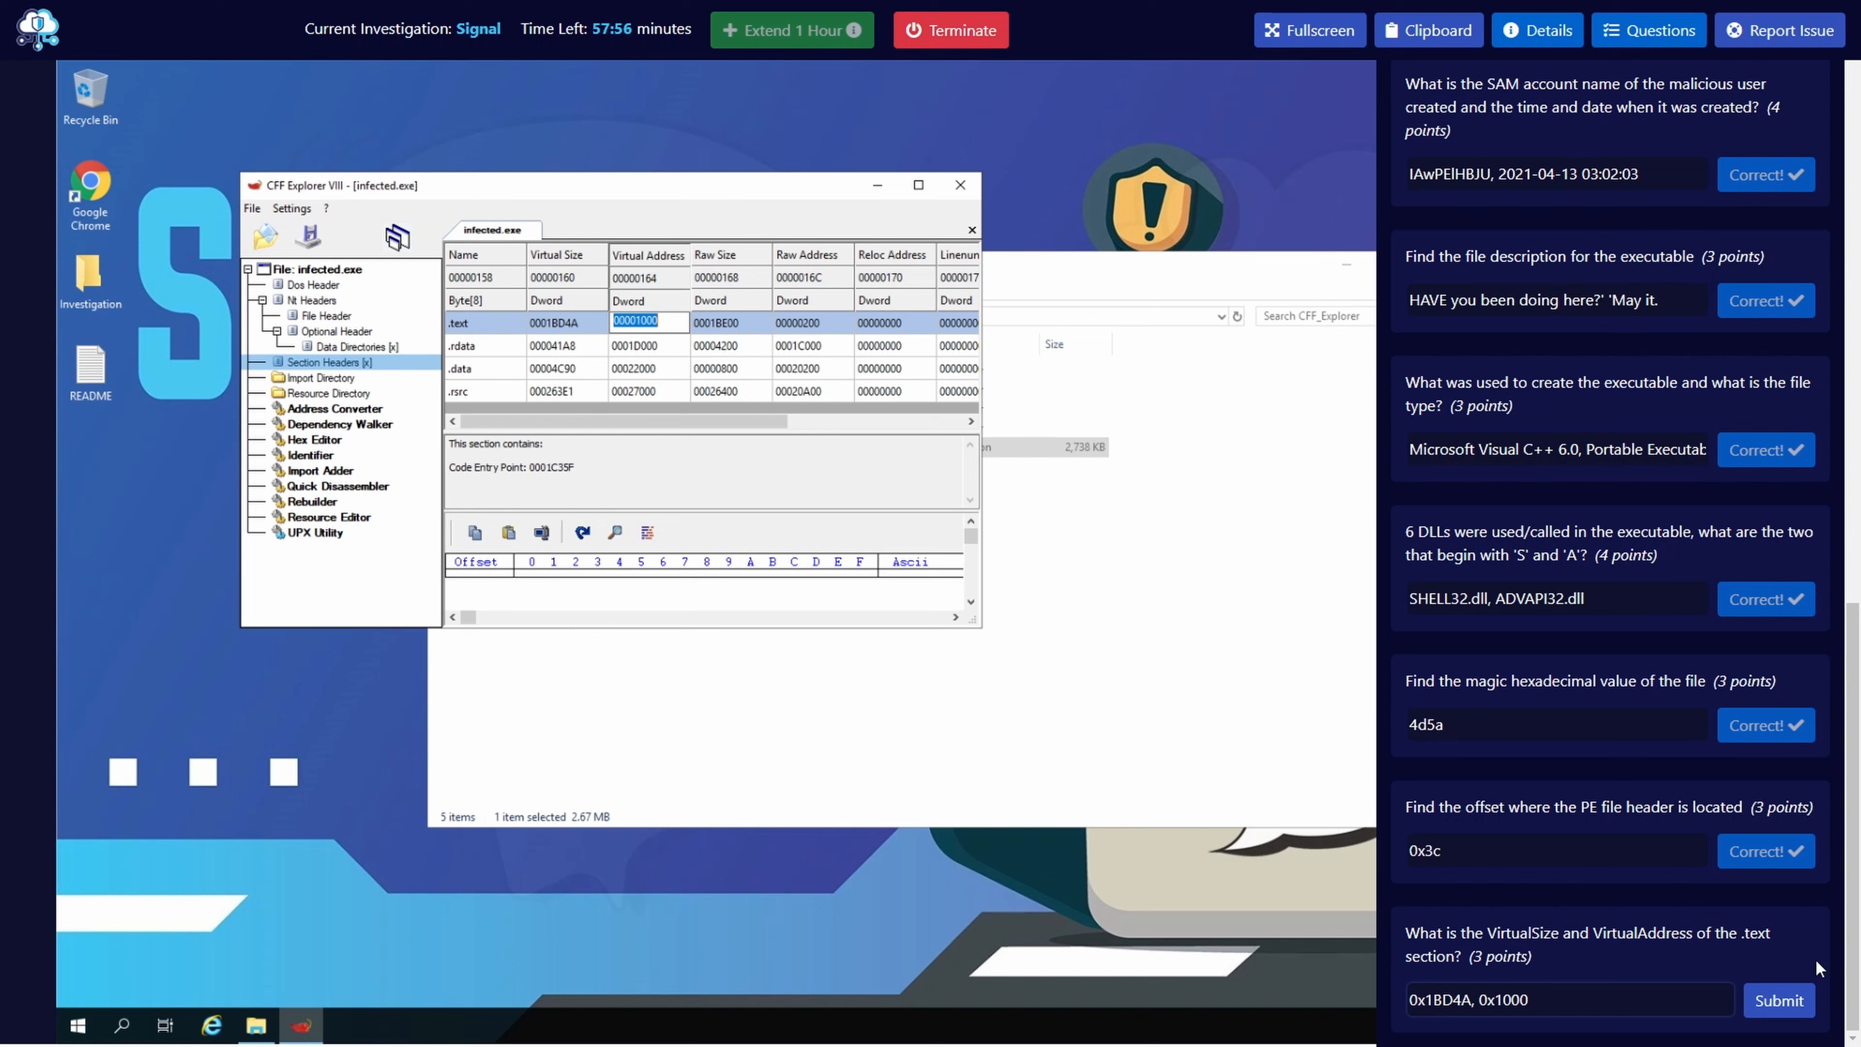
pyautogui.click(1780, 994)
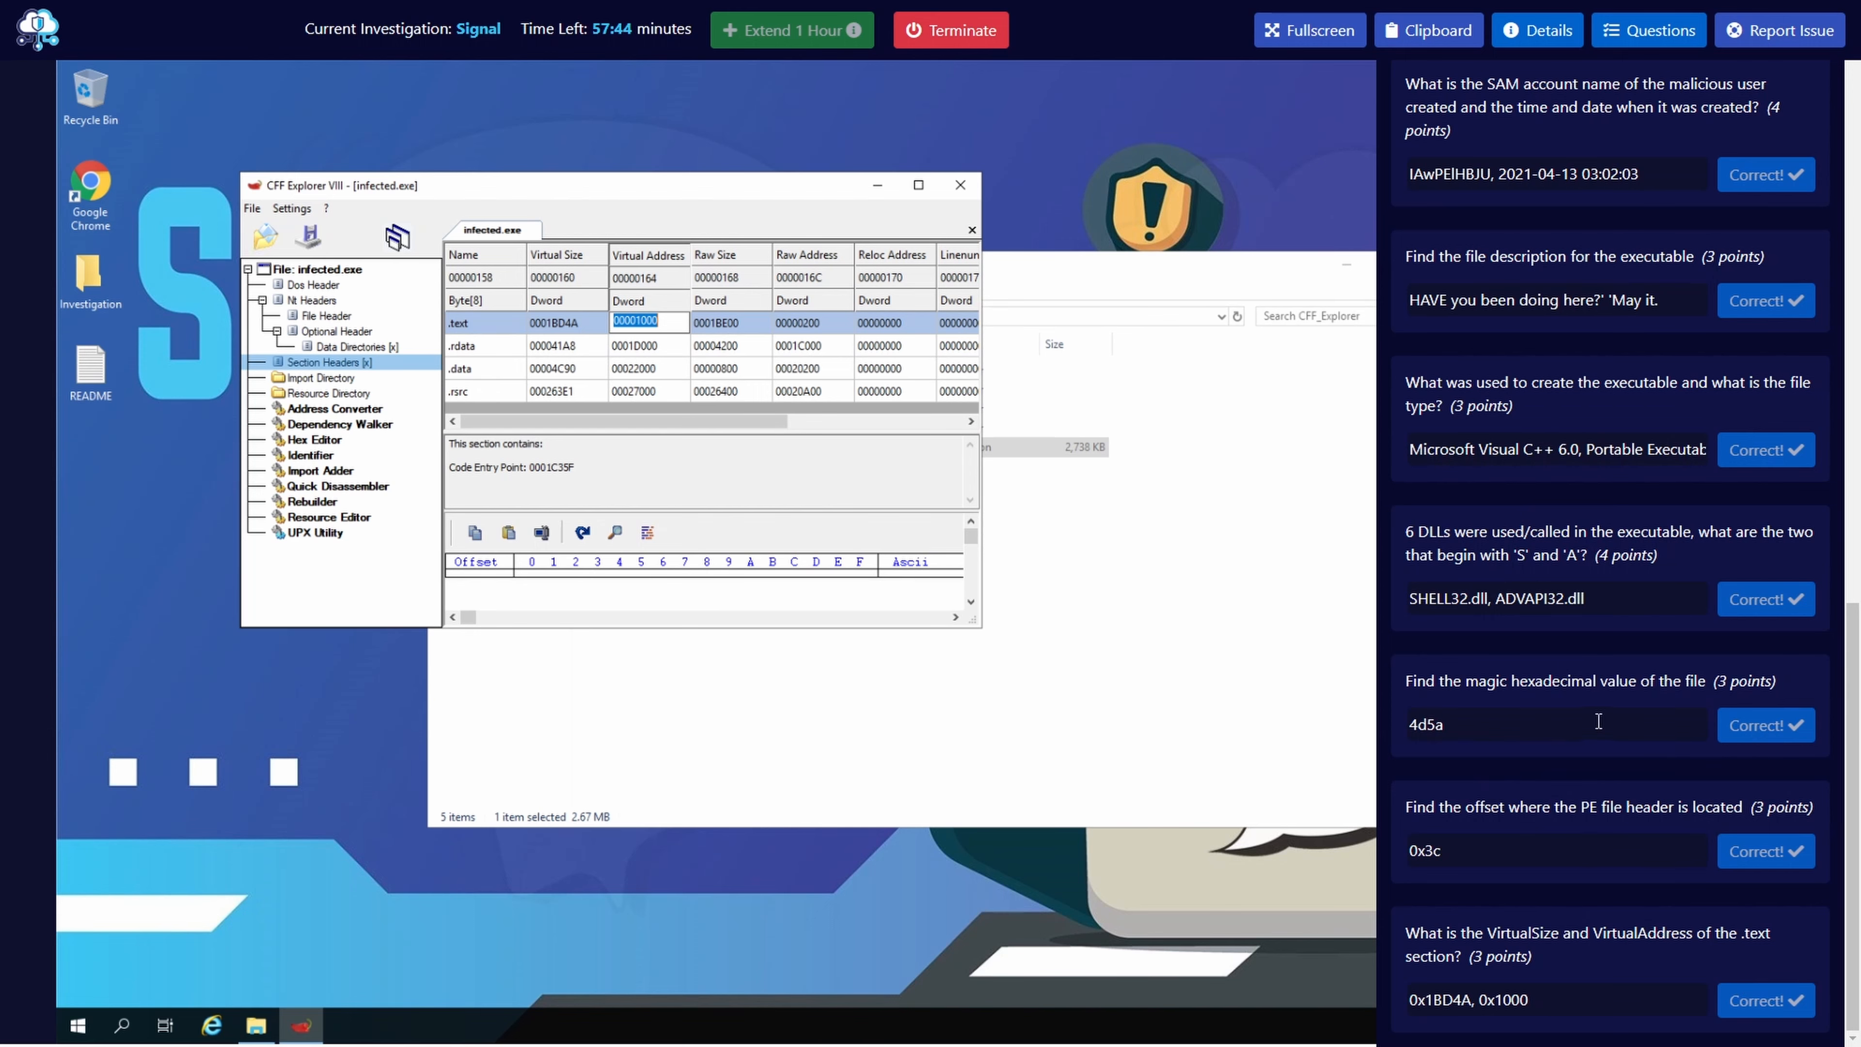
pyautogui.scroll(15, 1591, 713)
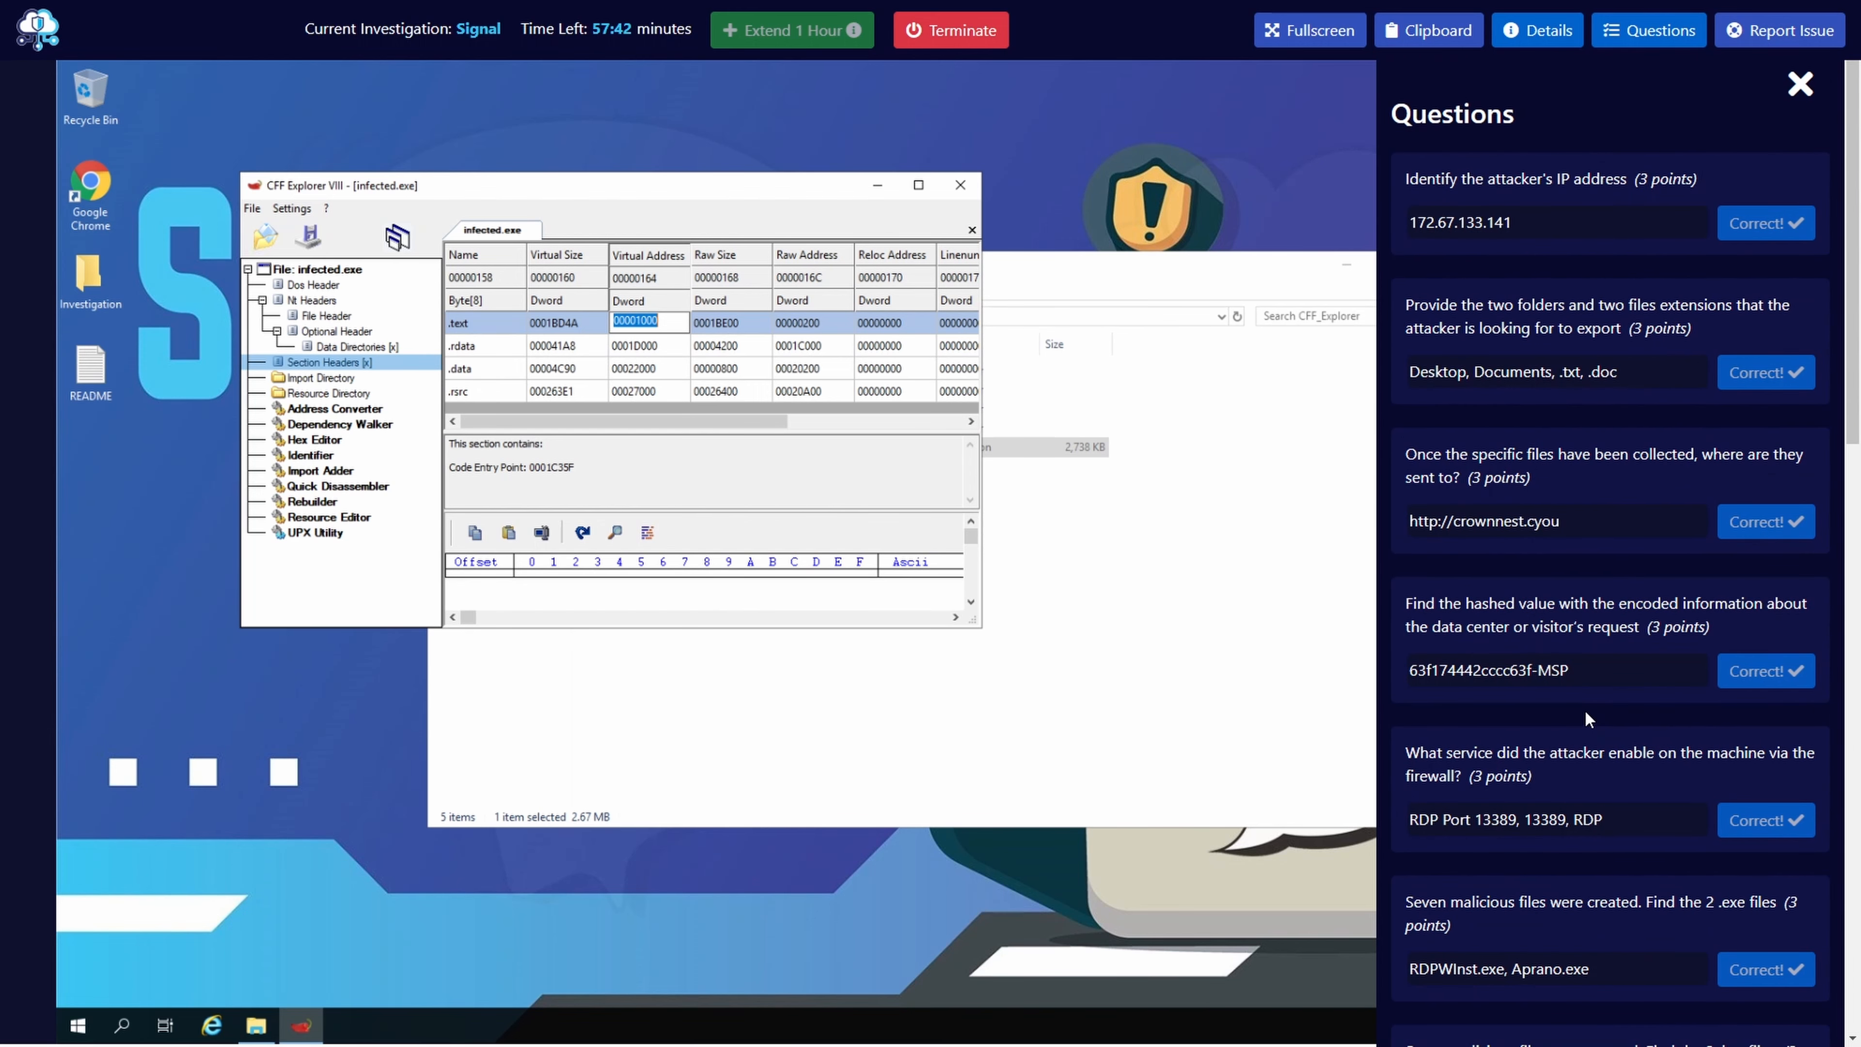